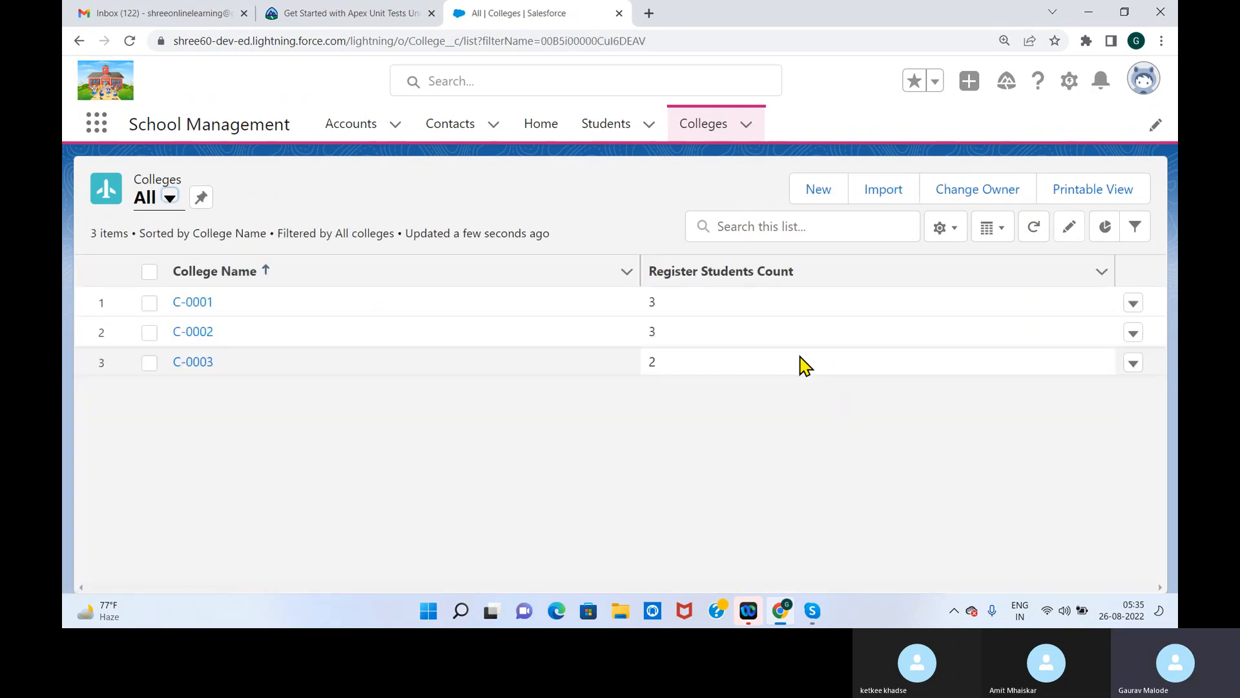
Open Setup and start defining a new custom object from the Object Manager
left_click(1070, 82)
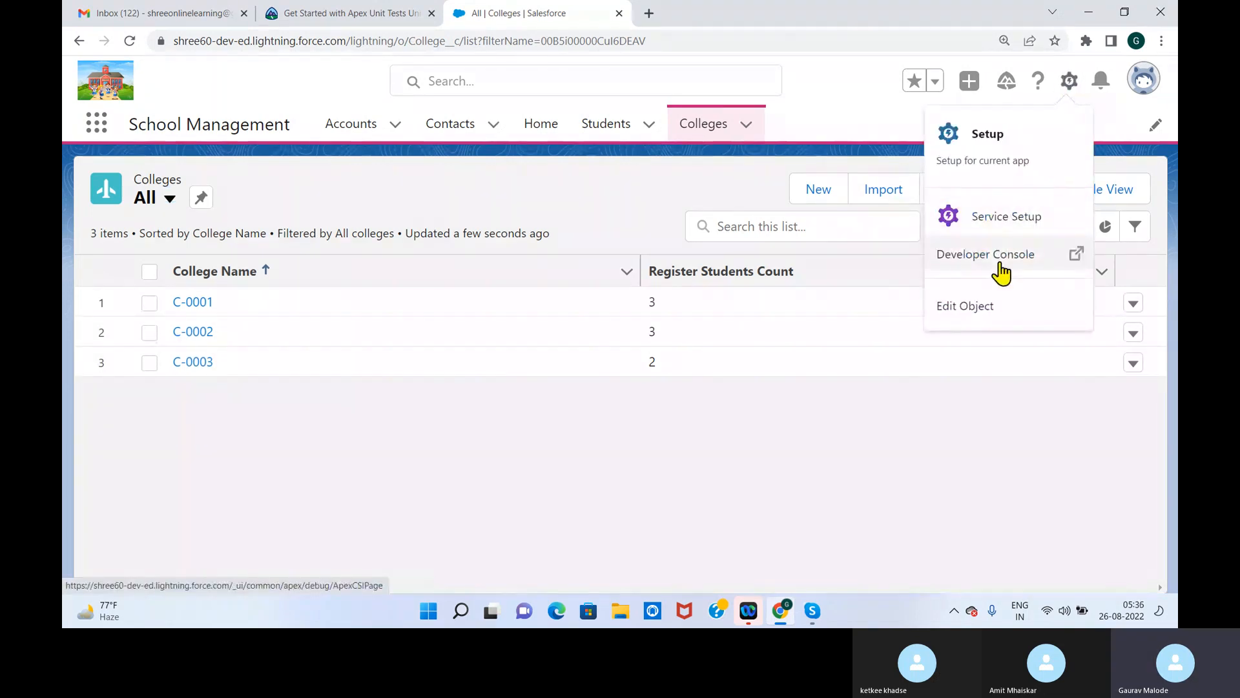
left_click(997, 165)
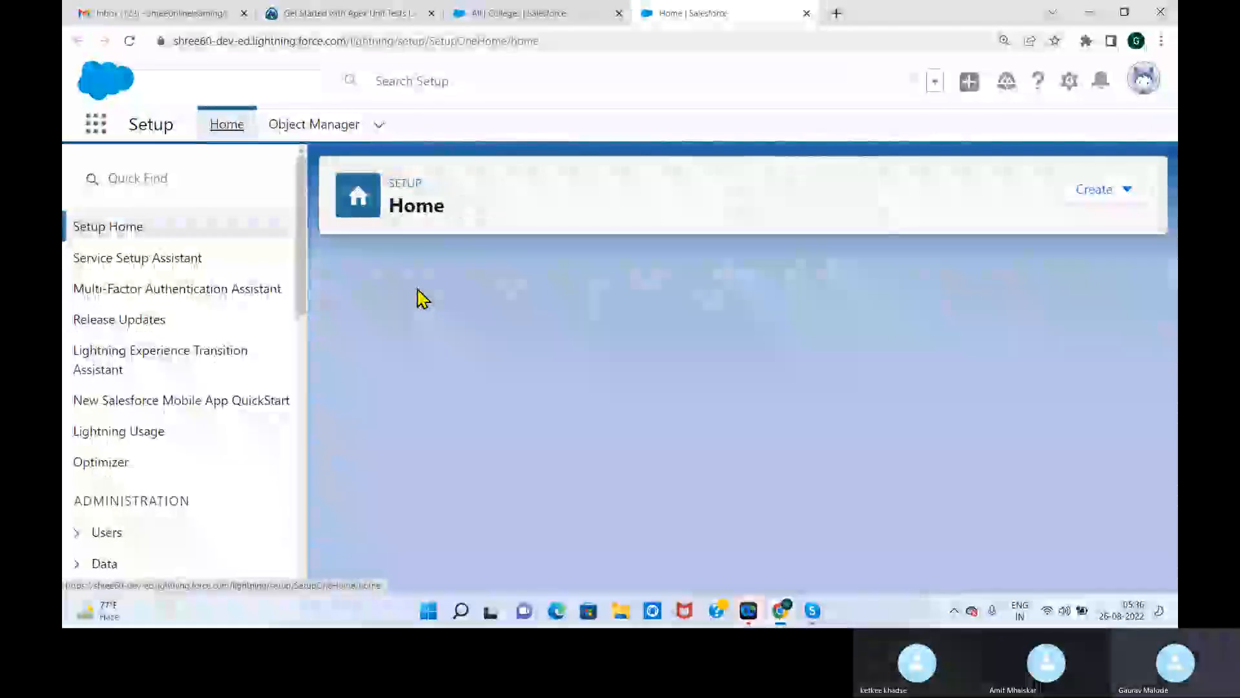
left_click(182, 186)
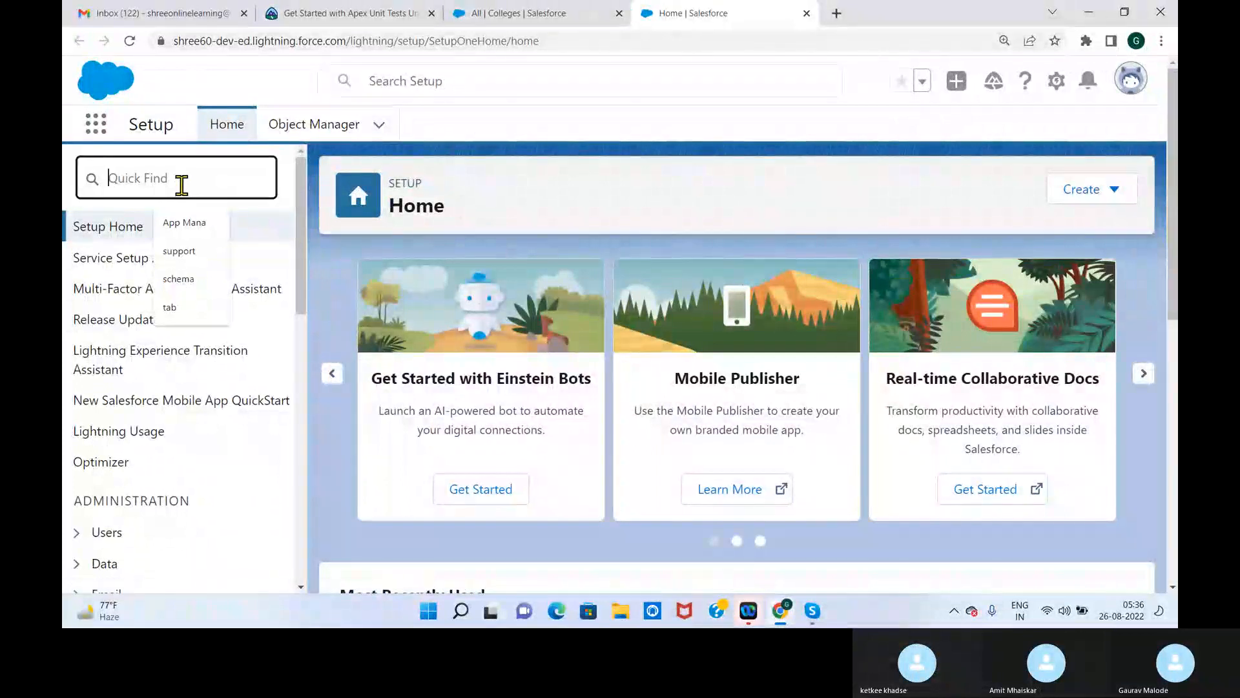
left_click(305, 129)
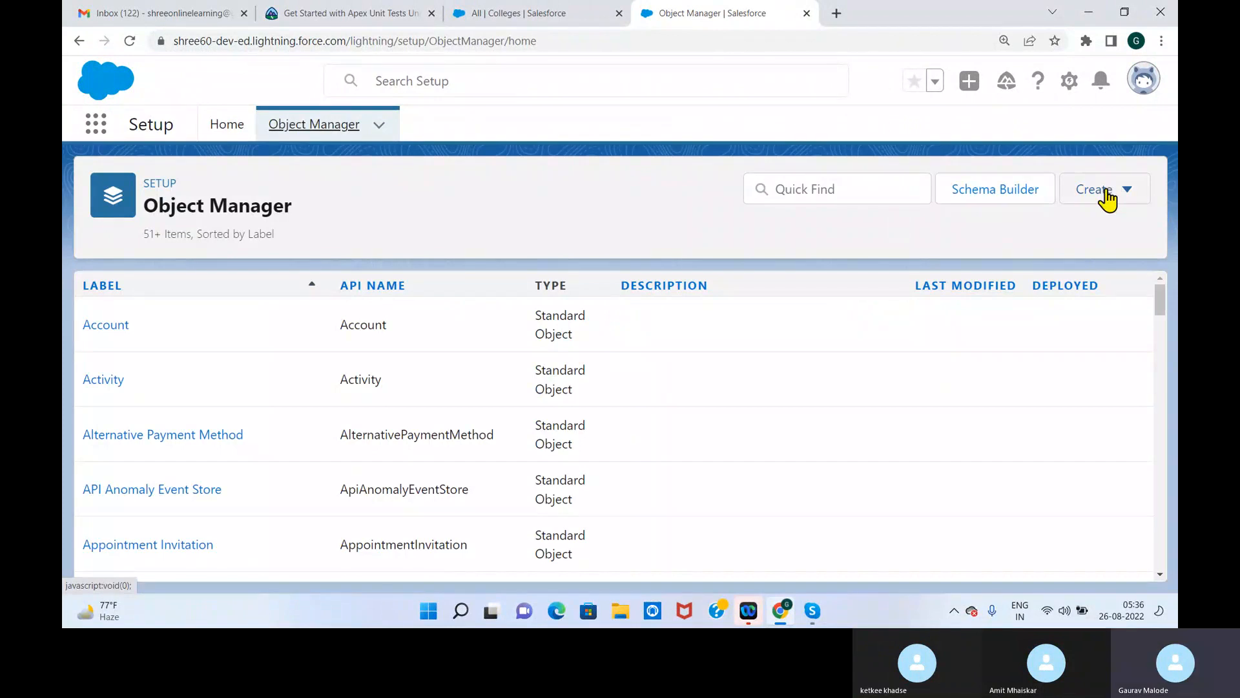
left_click(1098, 191)
left_click(1017, 247)
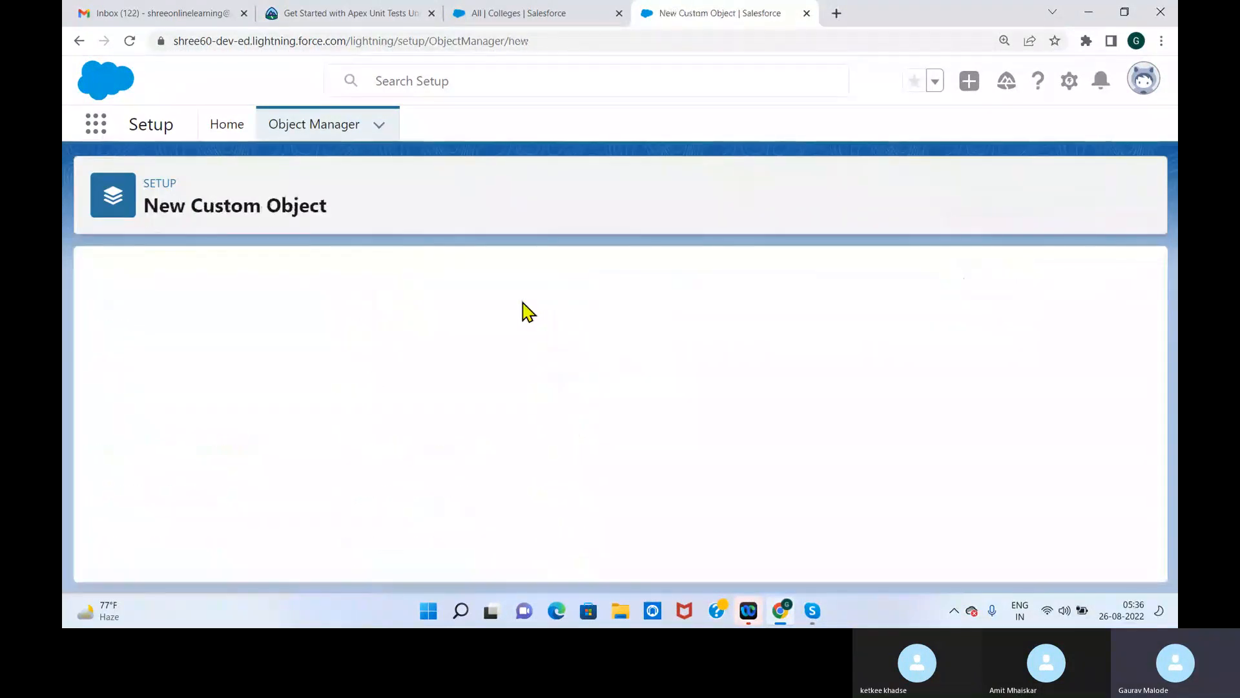
Set the custom object's label to Management and its plural label to Managements
type("Teaceh")
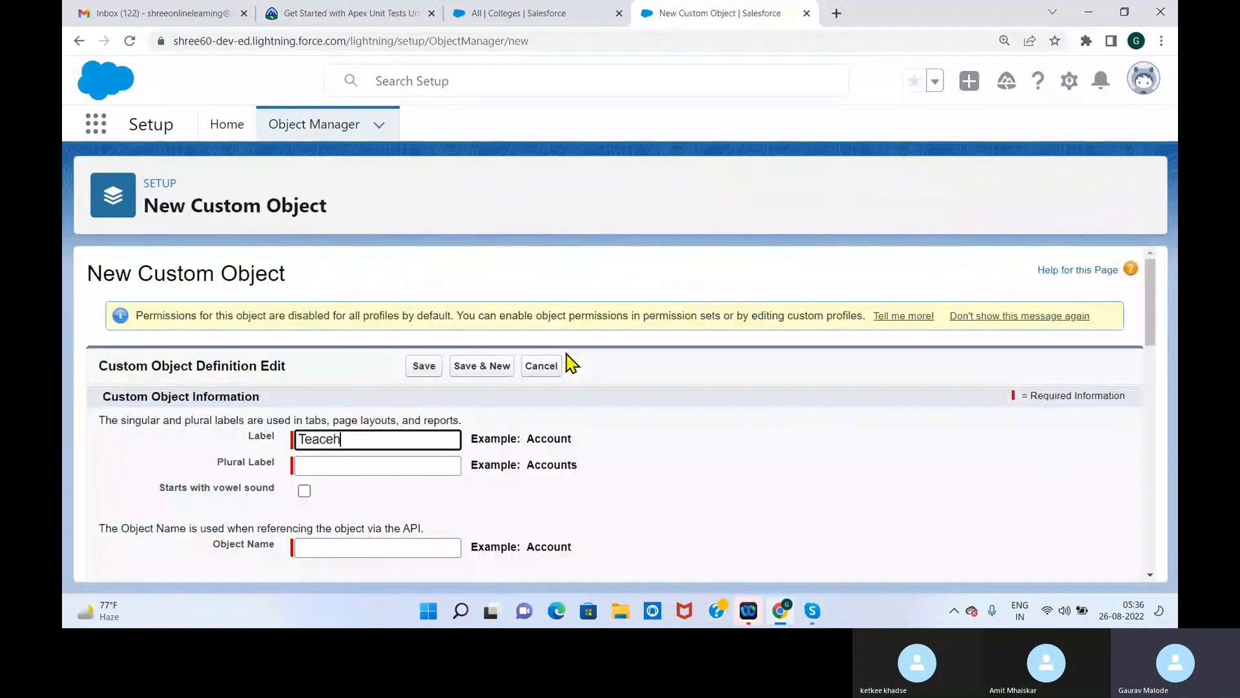
type("Mana")
left_click(593, 450)
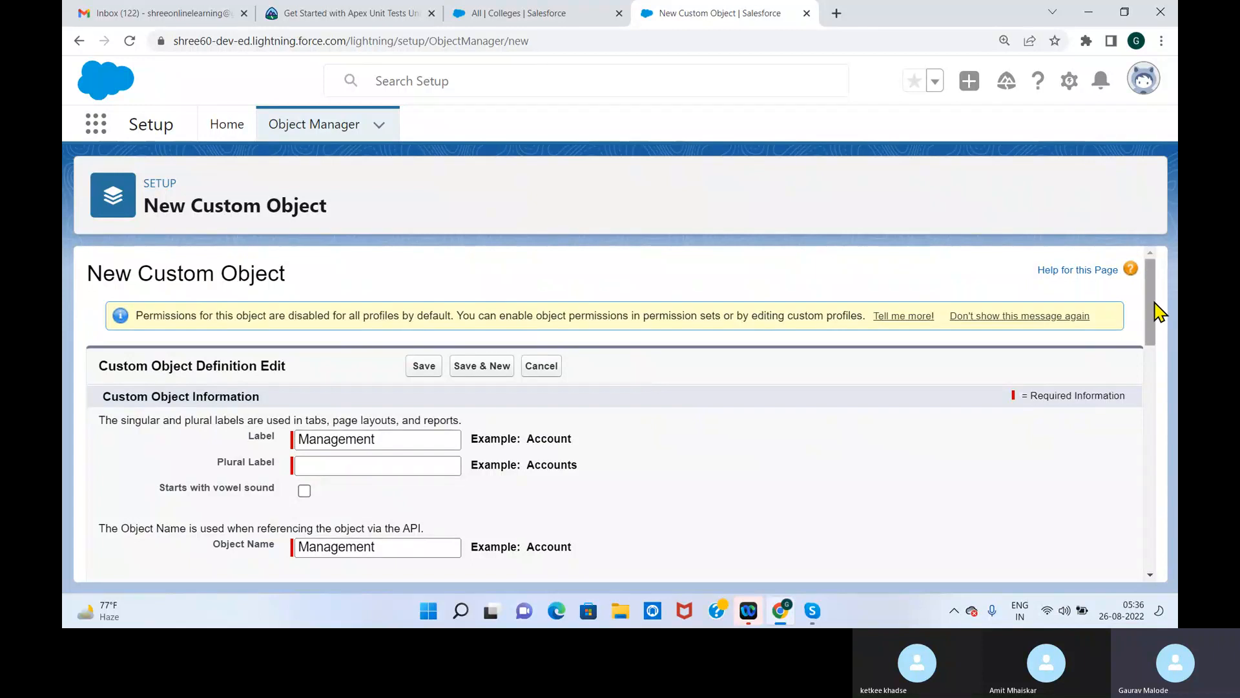
scroll(1154, 310, "down", 3)
left_click(419, 306)
type("Managements")
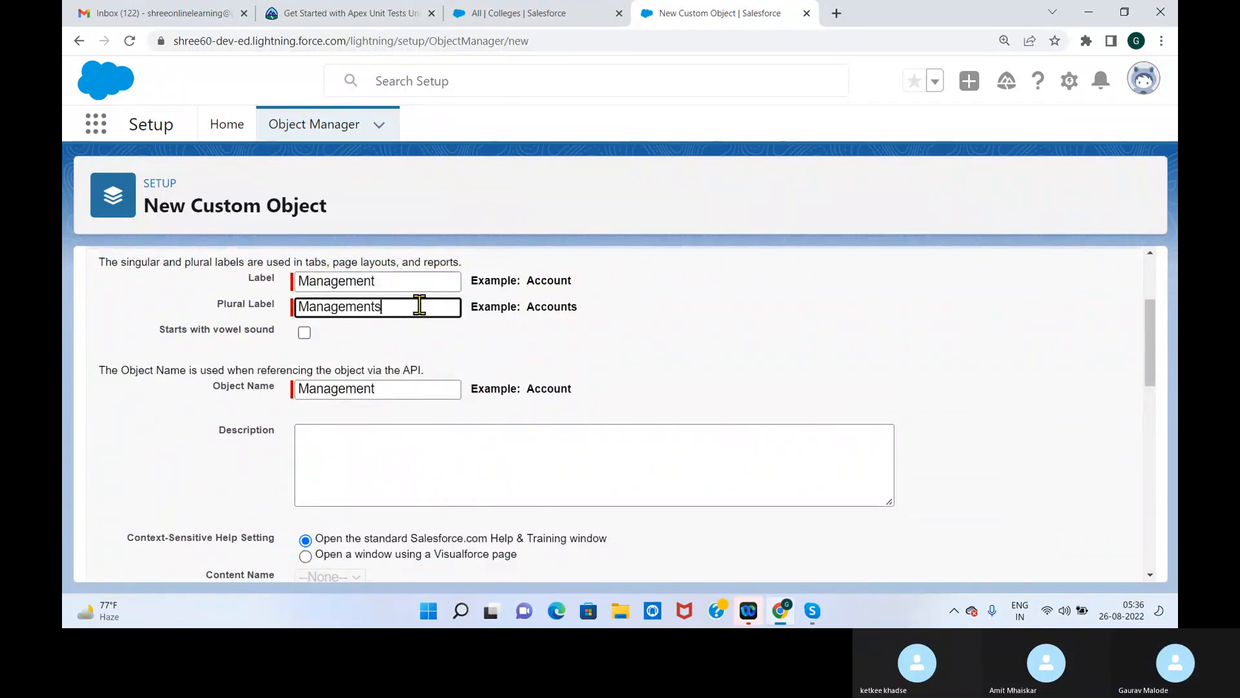
left_click(582, 373)
Make the Management Name record field an Auto Number with display format M-{0000} and starting number 1
left_click_drag(1161, 335, 1157, 443)
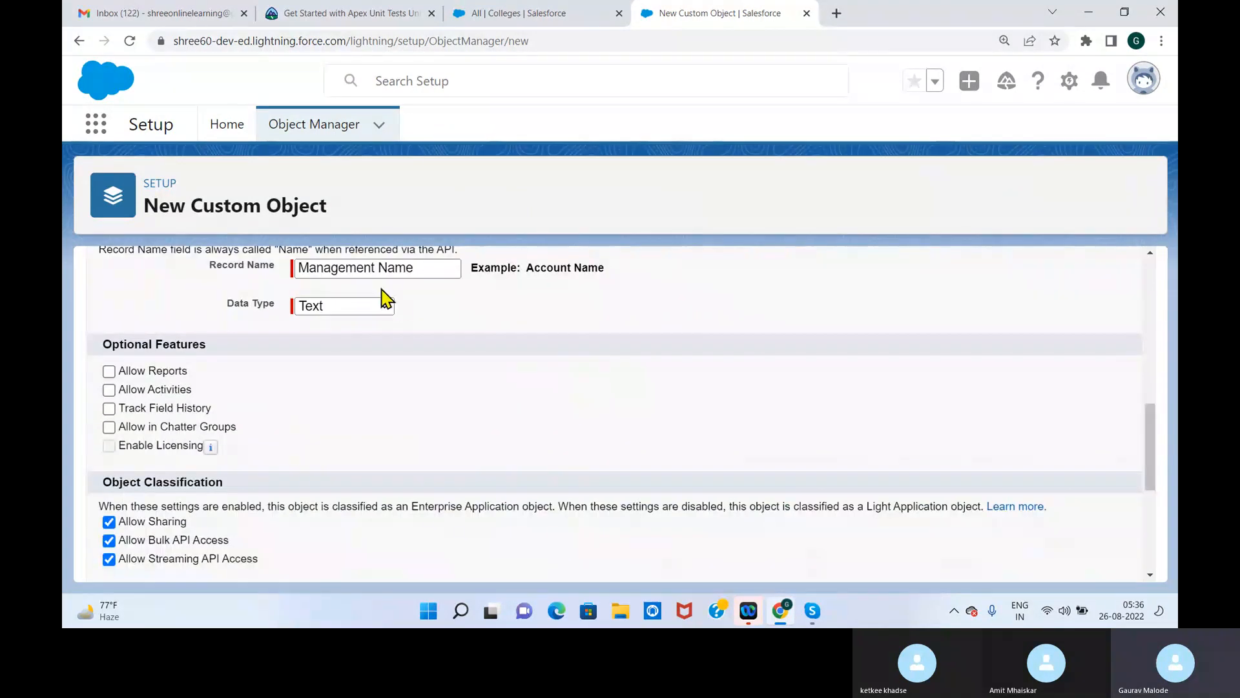
left_click(384, 307)
left_click(338, 341)
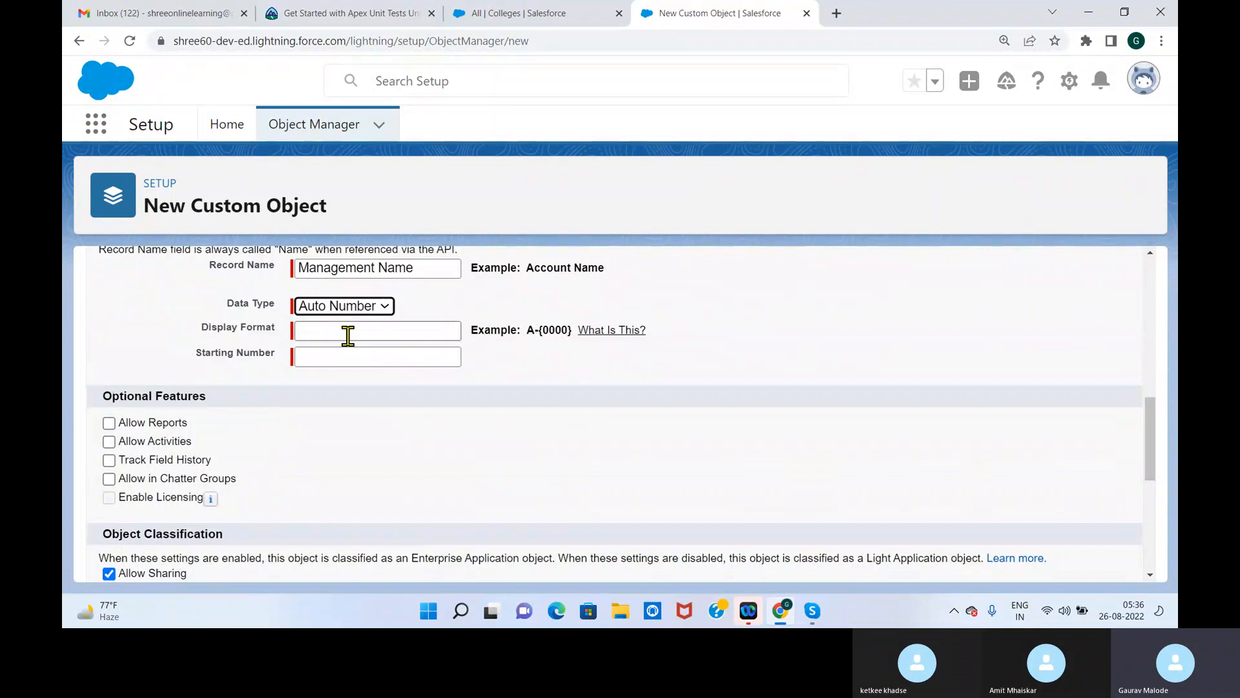
left_click(348, 335)
type("M-")
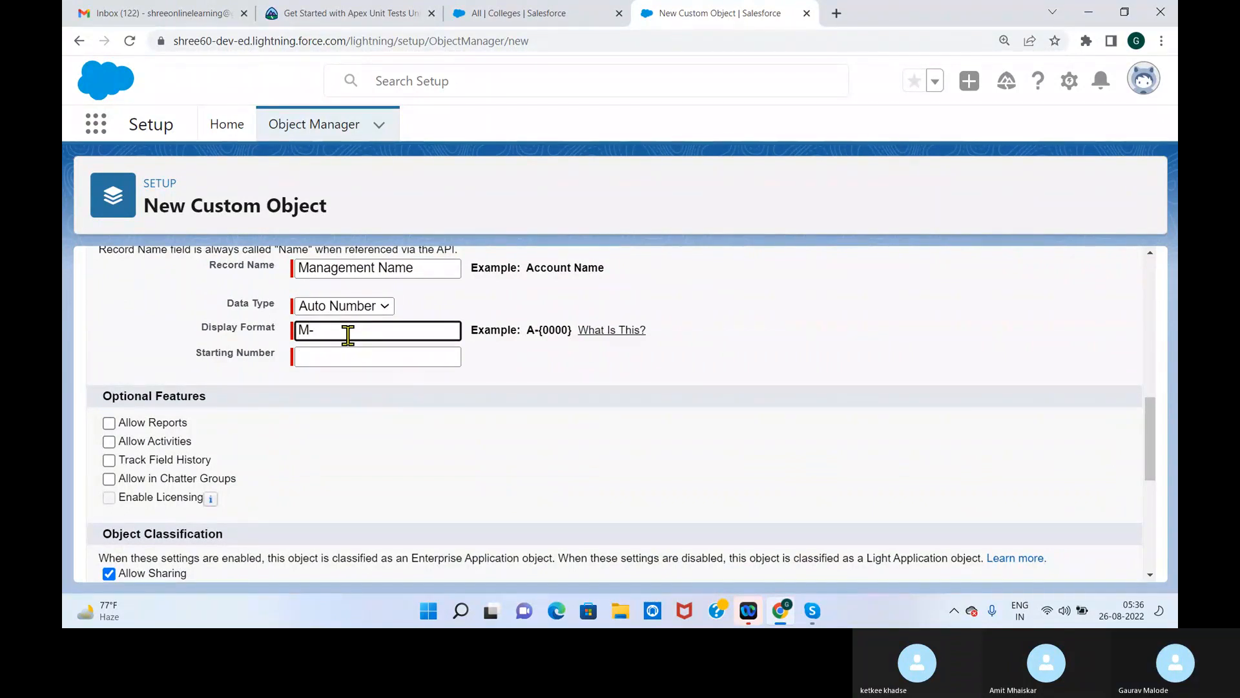
scroll(355, 355, "down", 5)
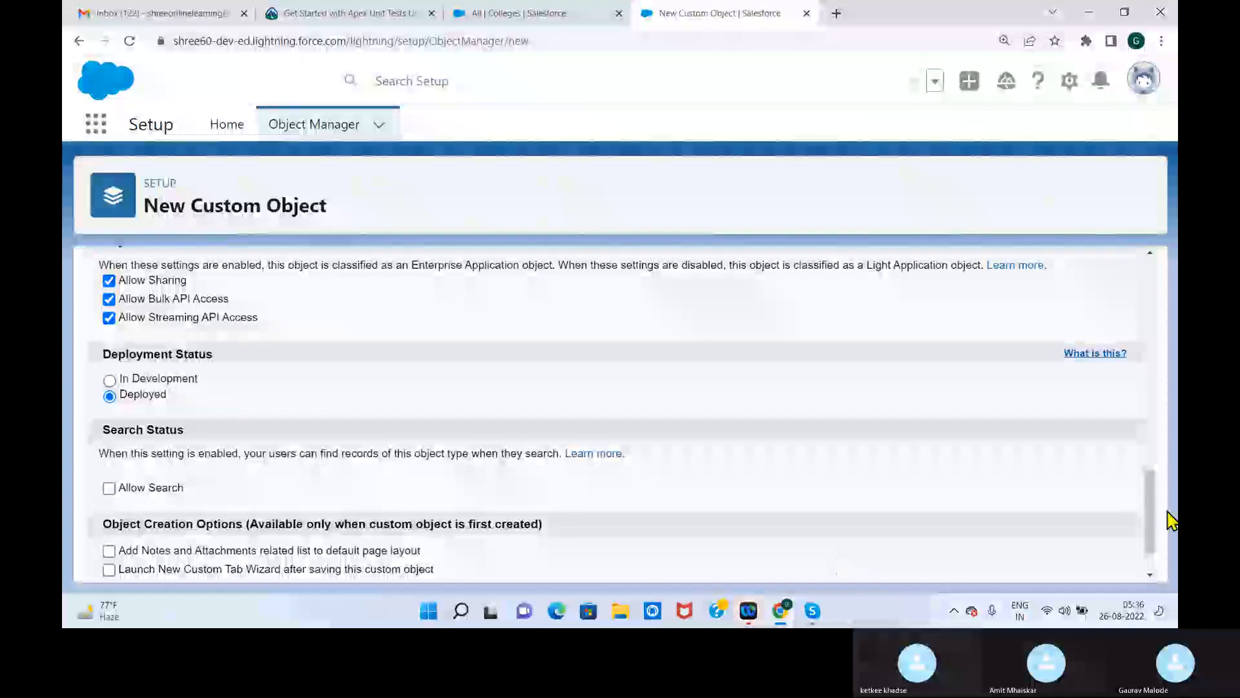
left_click_drag(1154, 532, 1153, 445)
type("-")
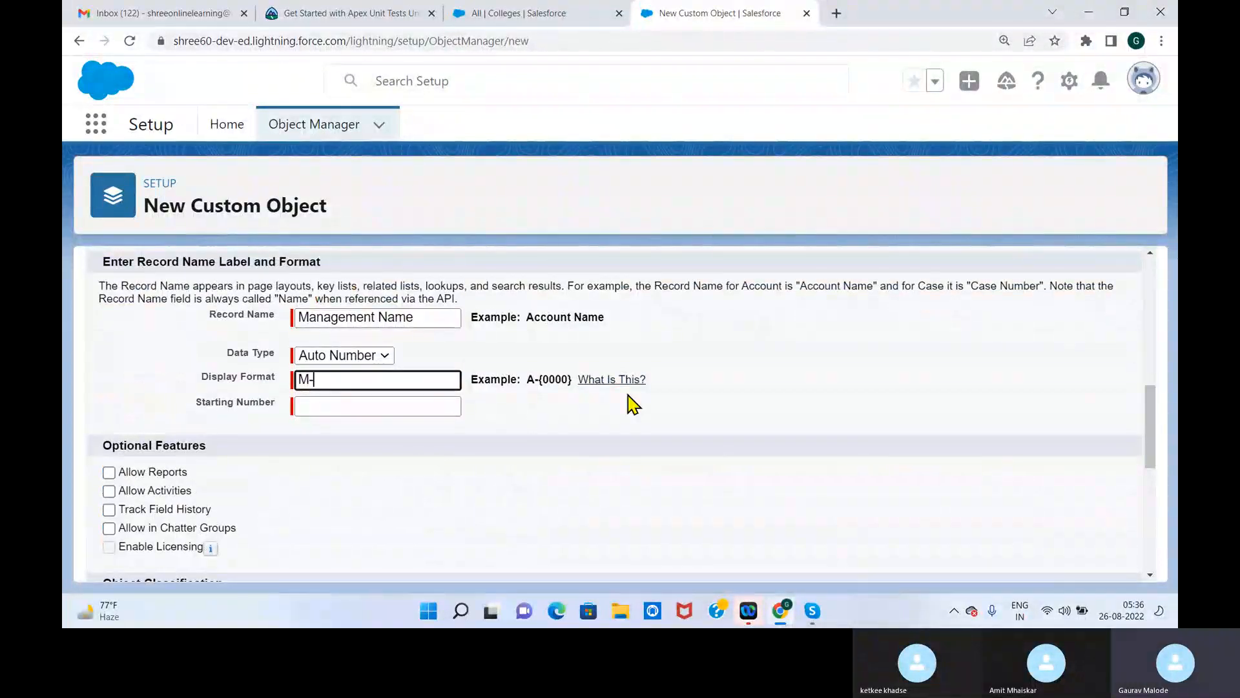
type("{0000")
left_click(352, 407)
type("1")
Enable reports, activities, field history tracking, Chatter groups and the New Custom Tab Wizard launch, and save the Management object
left_click(108, 473)
left_click(108, 491)
left_click(109, 510)
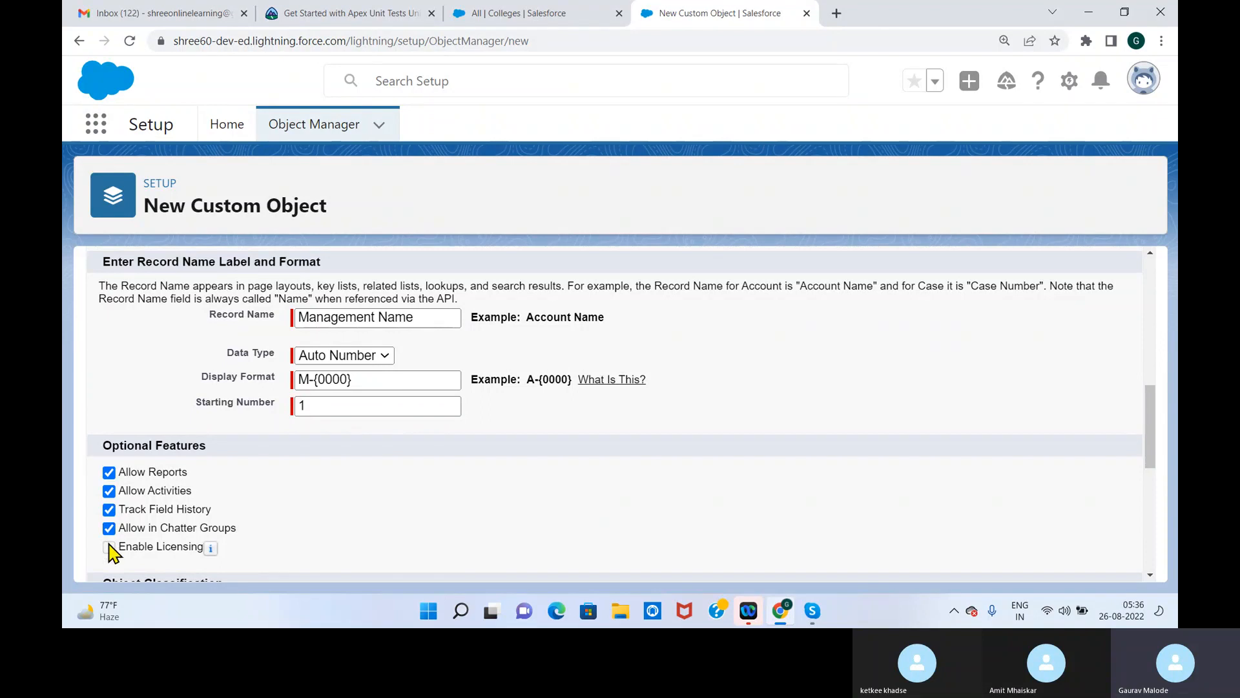
left_click_drag(1157, 424, 1150, 534)
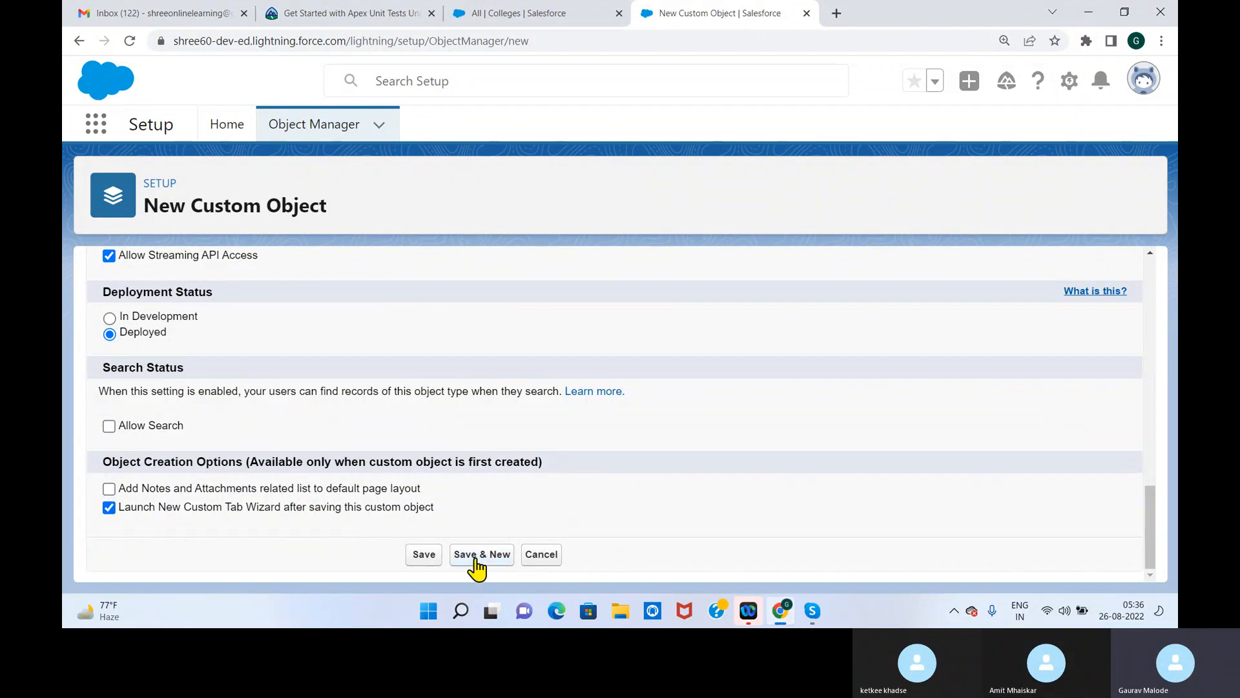
left_click(430, 555)
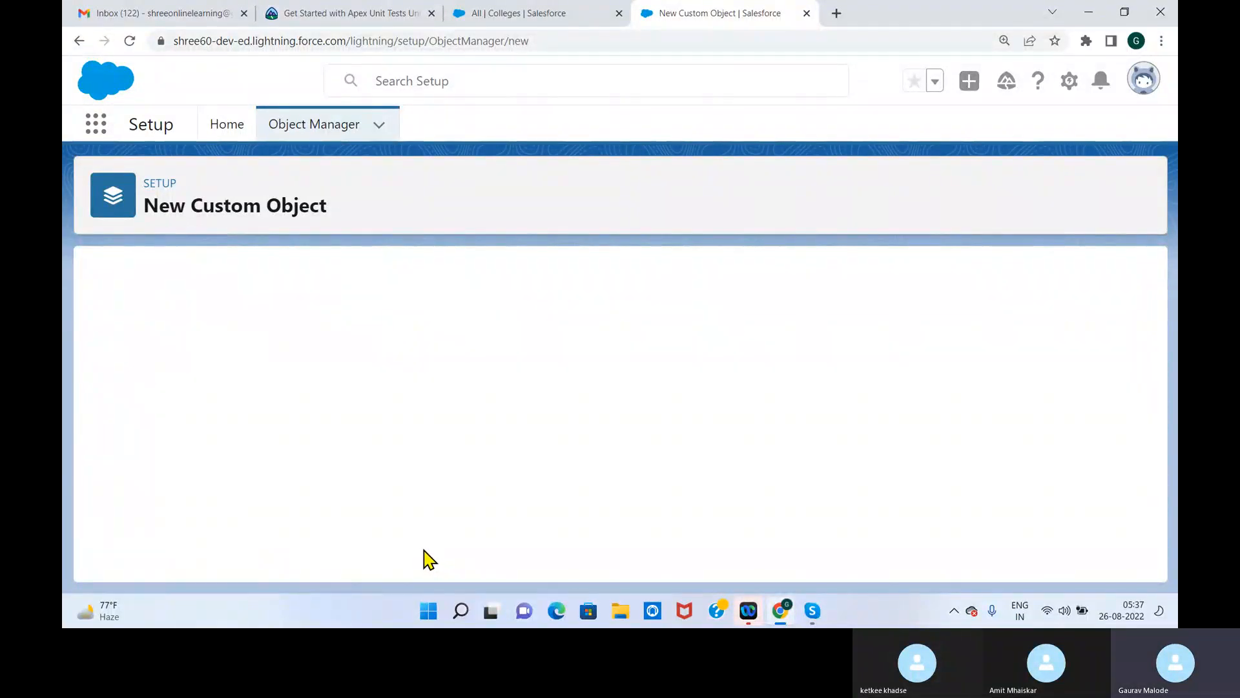
Give the Management object's new tab the Airplane style and advance the wizard to the custom apps step
scroll(413, 549, "down", 3)
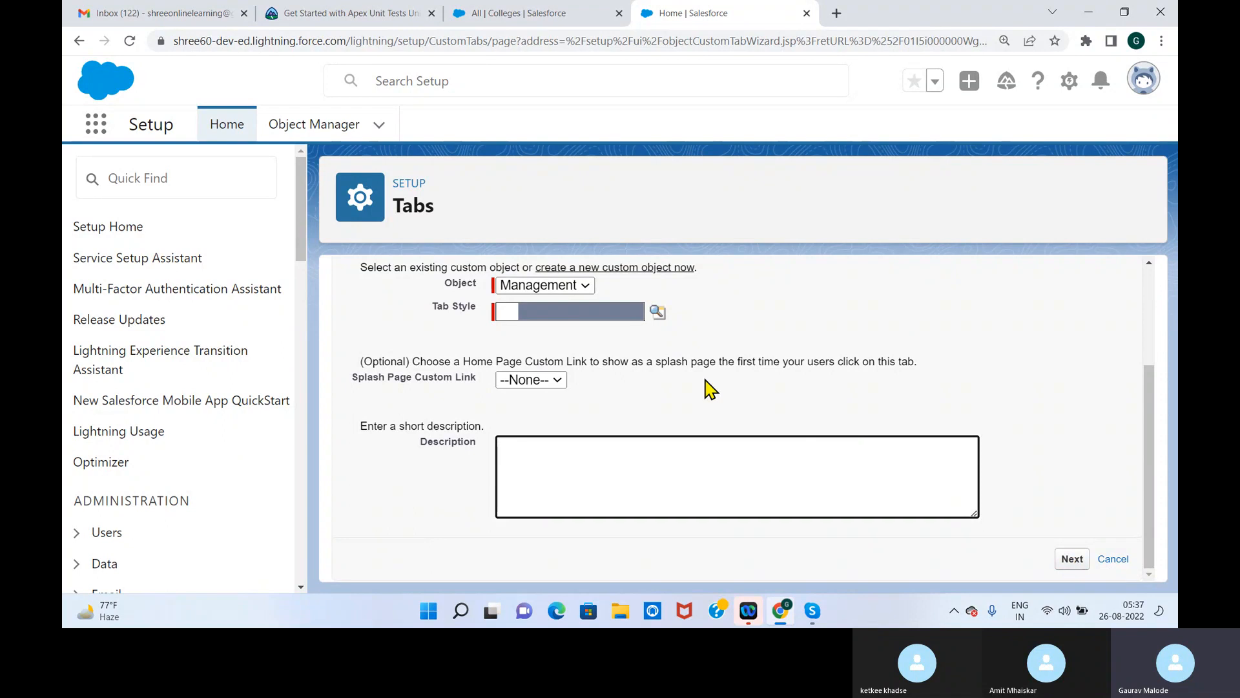
left_click(658, 312)
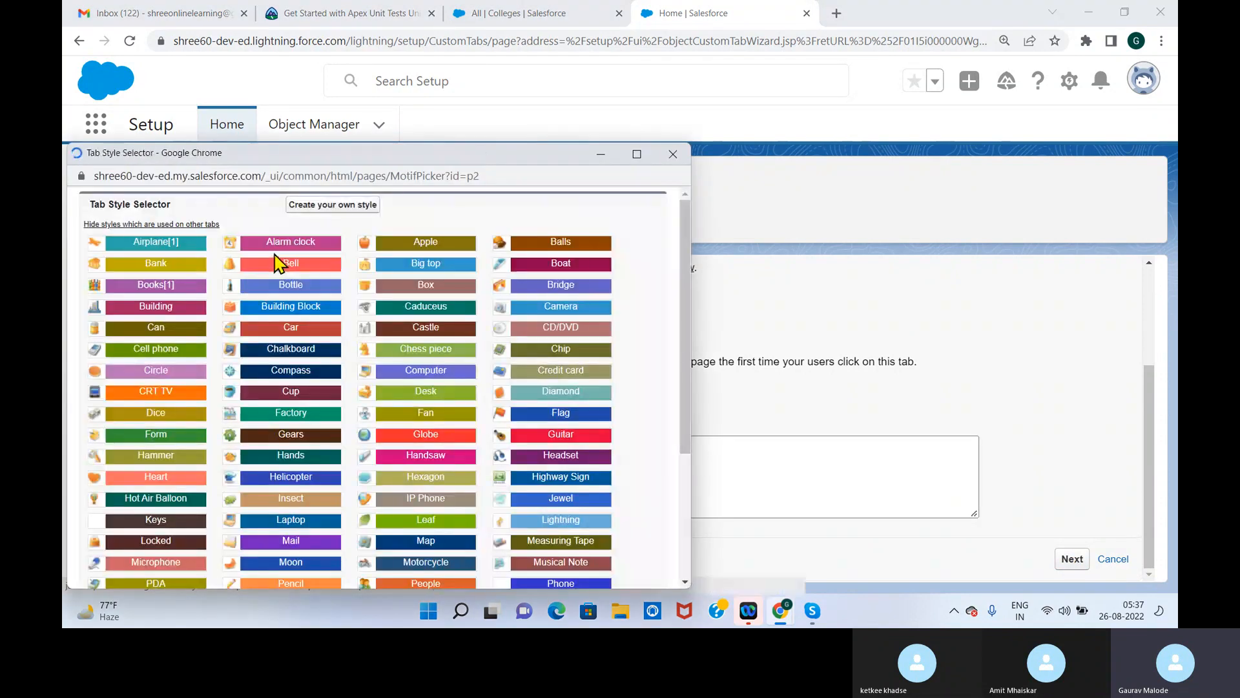
left_click(156, 243)
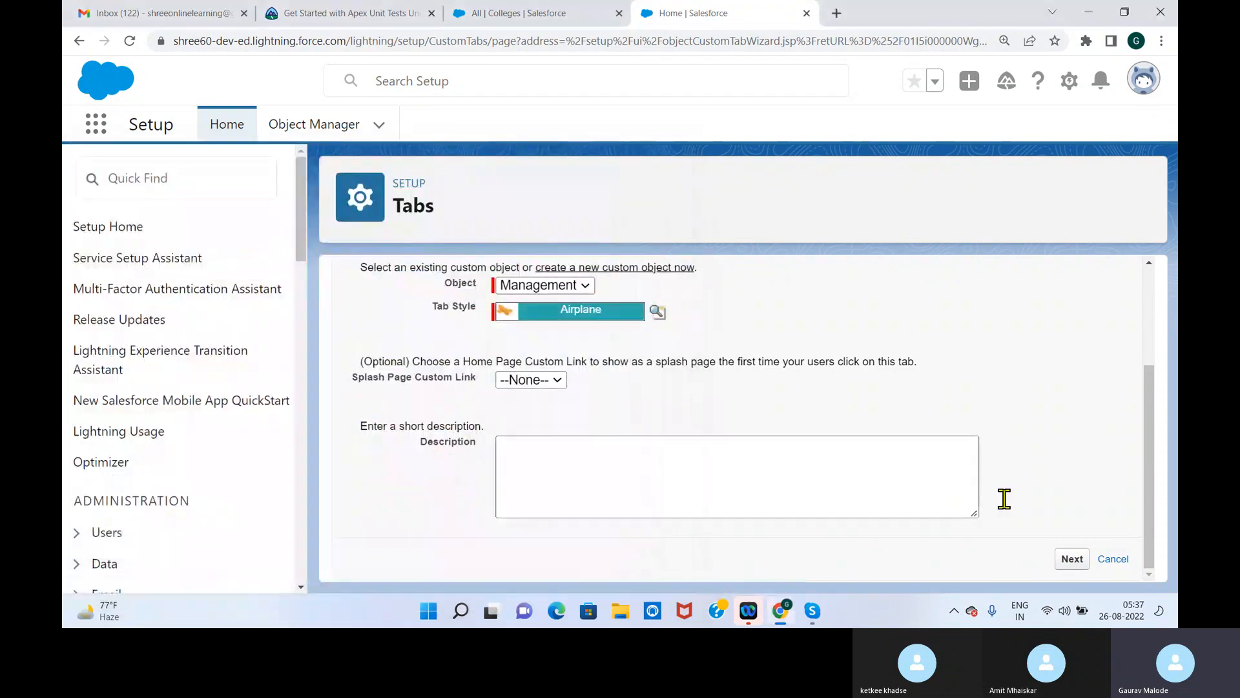
left_click(1072, 559)
left_click_drag(1156, 278, 1160, 536)
left_click(1073, 559)
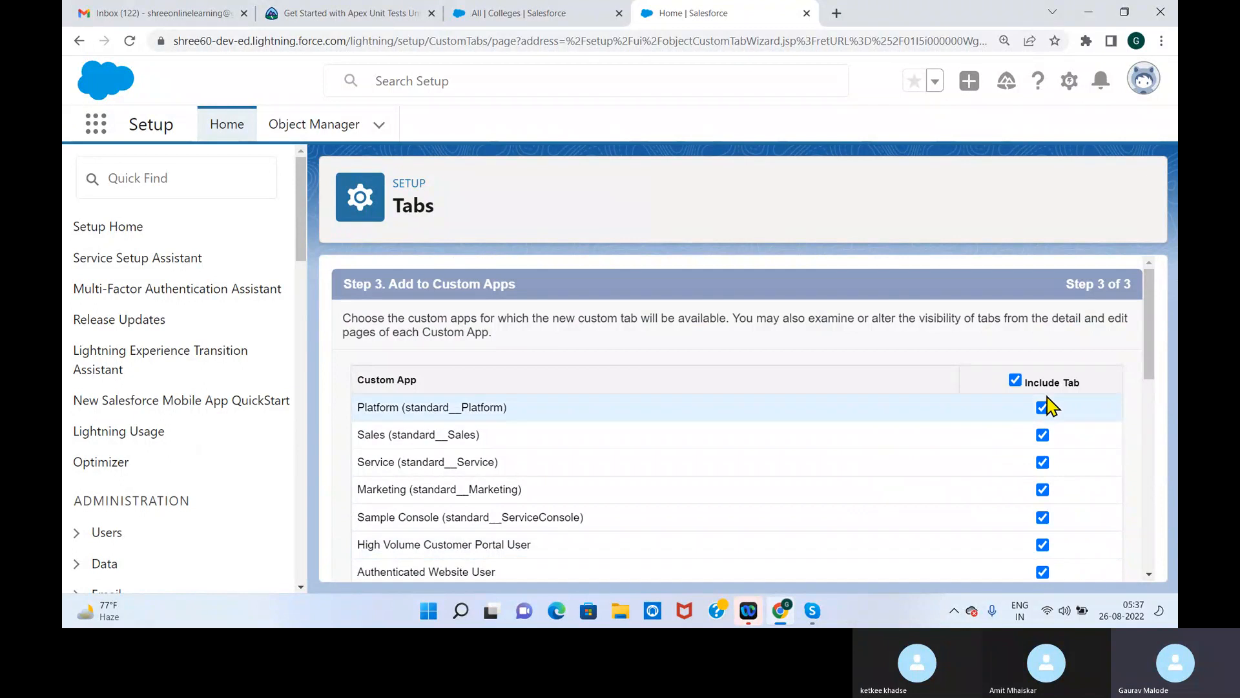
Exclude the tab from all custom apps except School Management, and save it
left_click(1015, 380)
left_click_drag(1149, 349, 1148, 589)
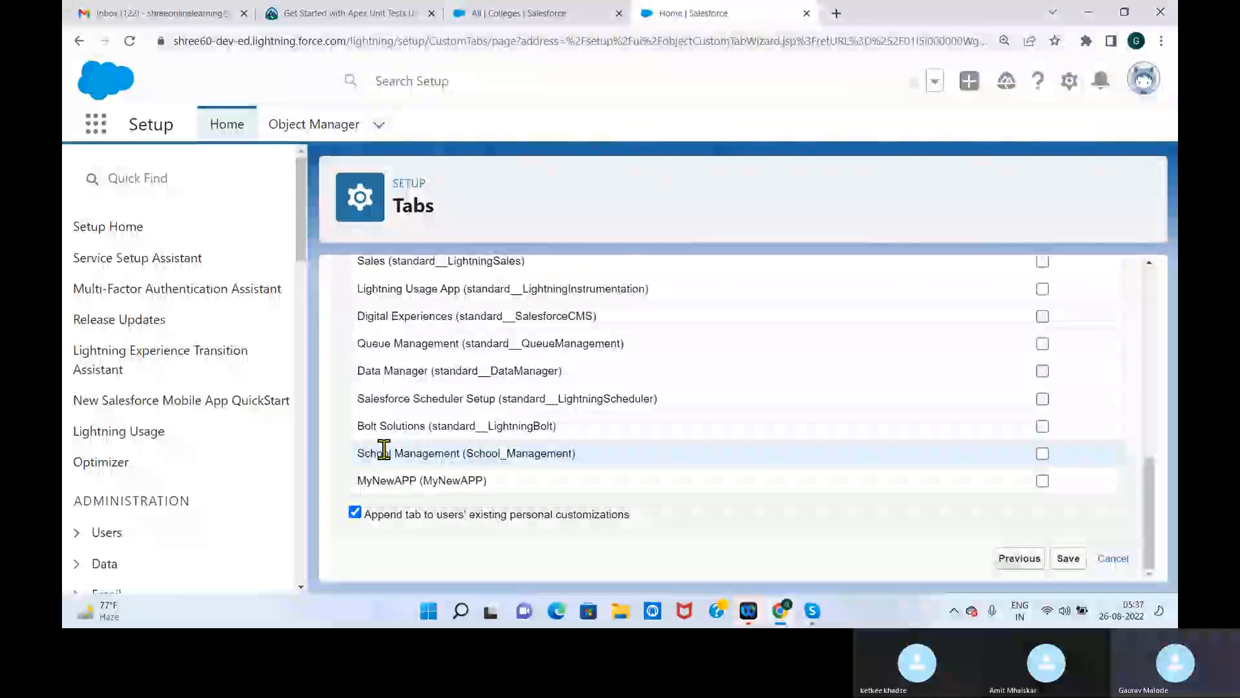
left_click_drag(364, 453, 591, 464)
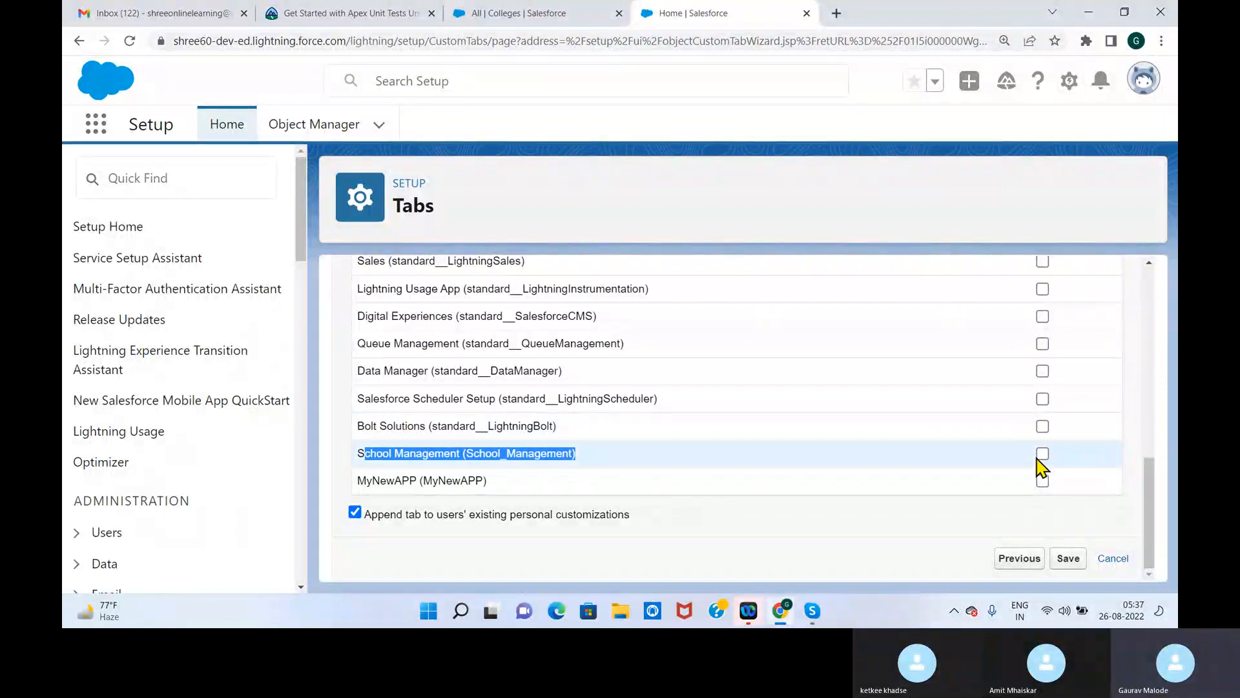
left_click(1042, 453)
left_click(1068, 559)
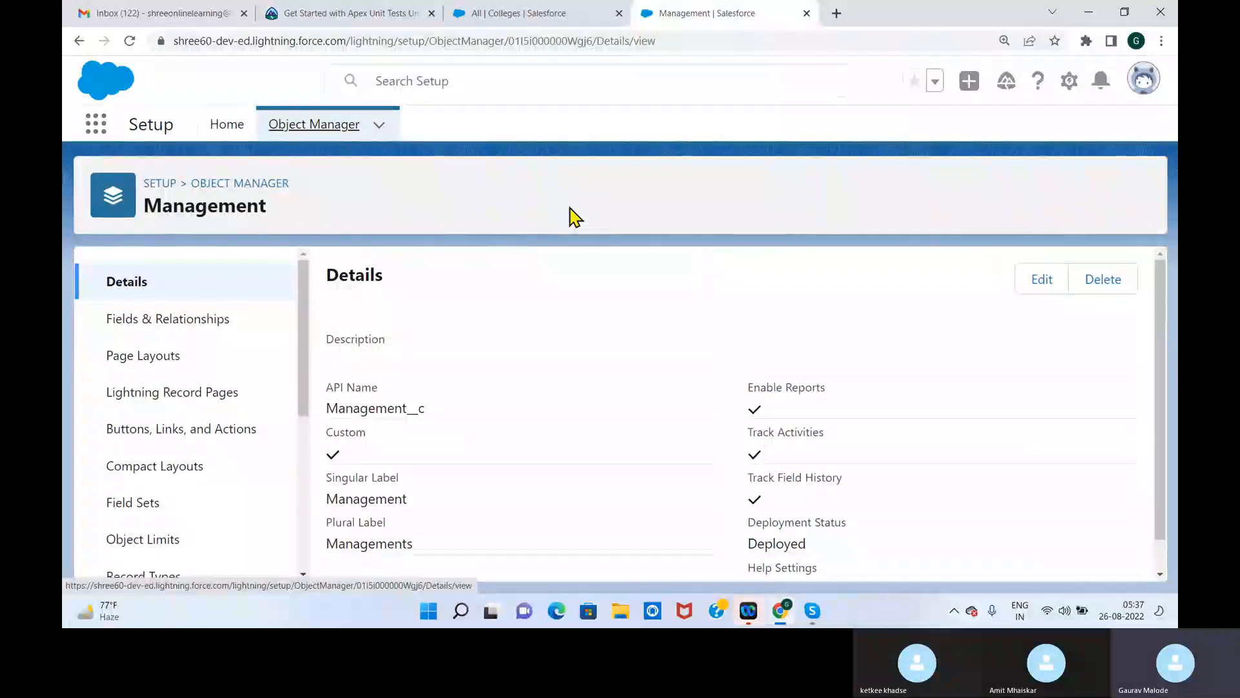
Review the Management object's details and its Fields & Relationships, and return to the Object Manager list
left_click_drag(1167, 304, 1166, 459)
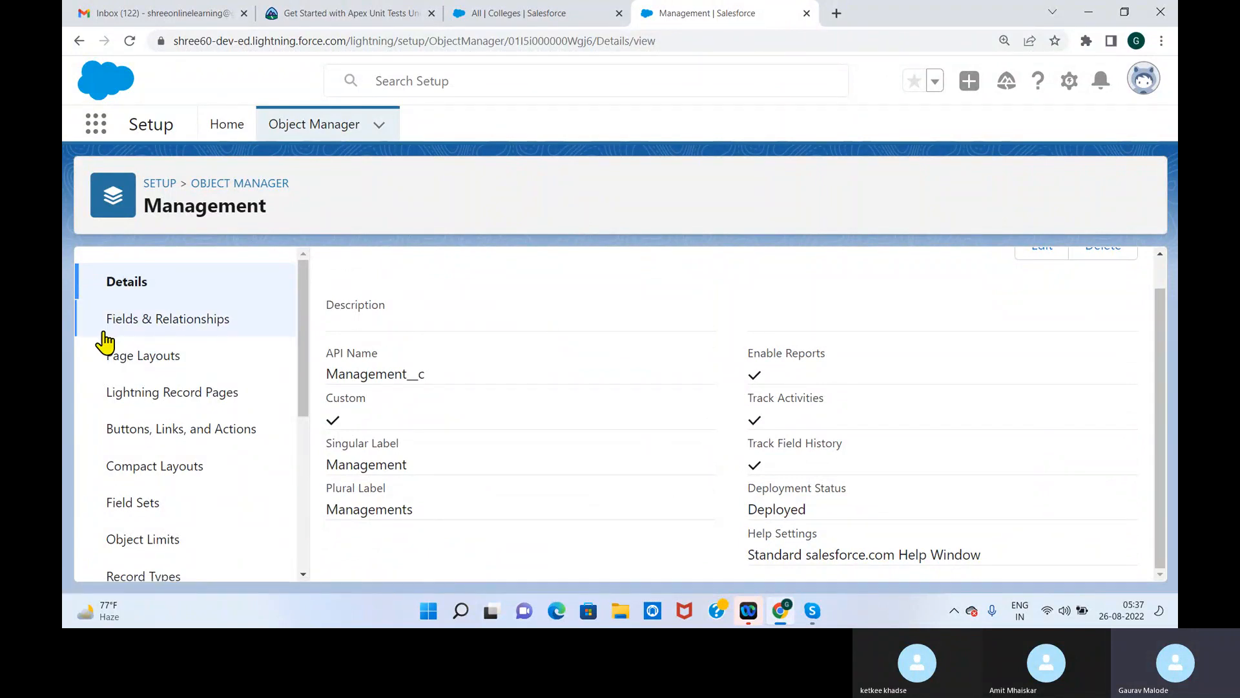
left_click(147, 332)
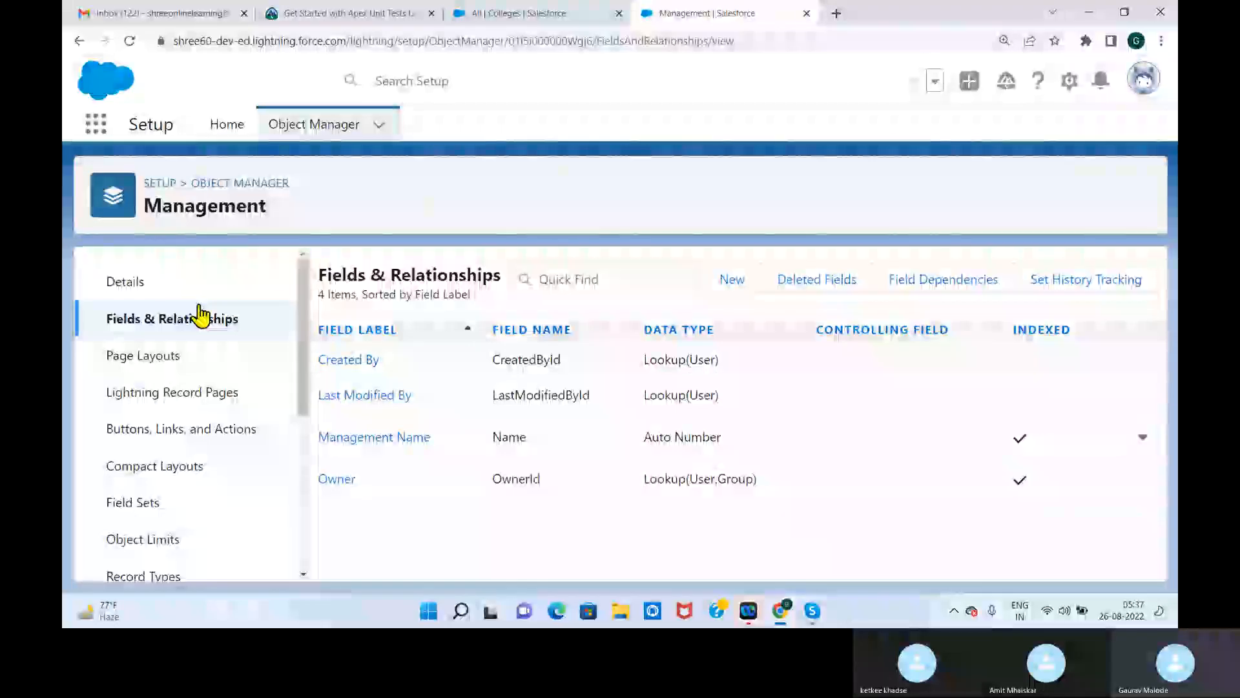
left_click(231, 185)
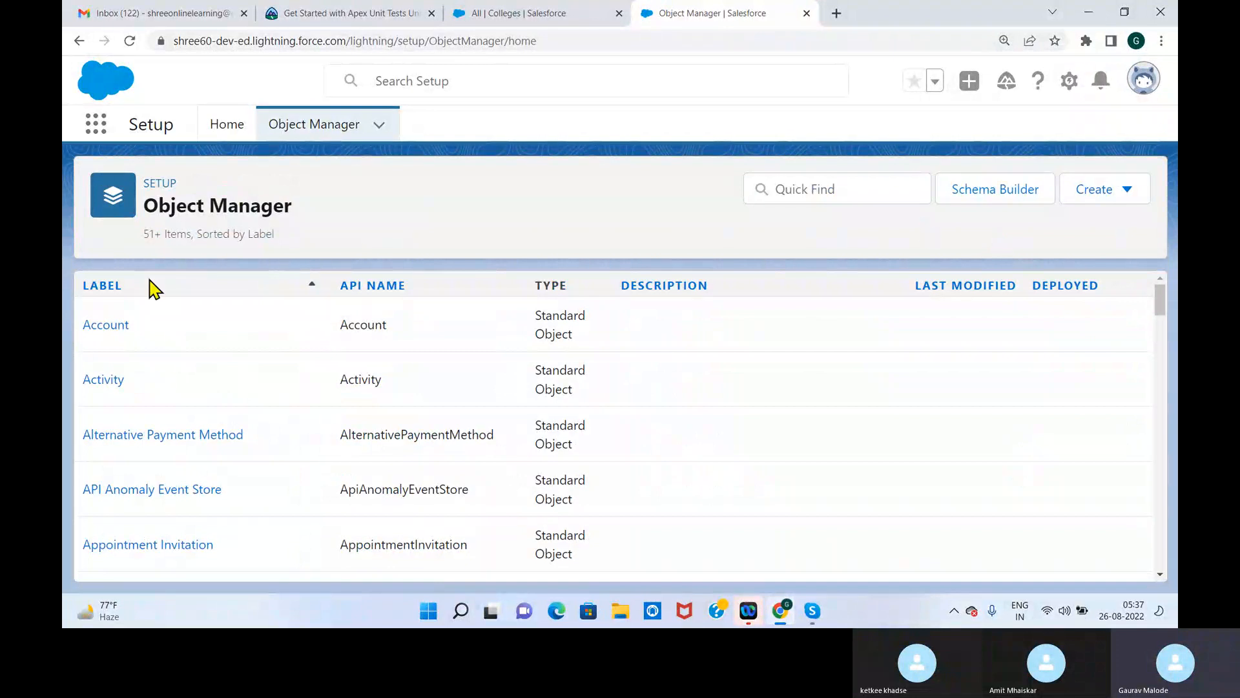
left_click(160, 184)
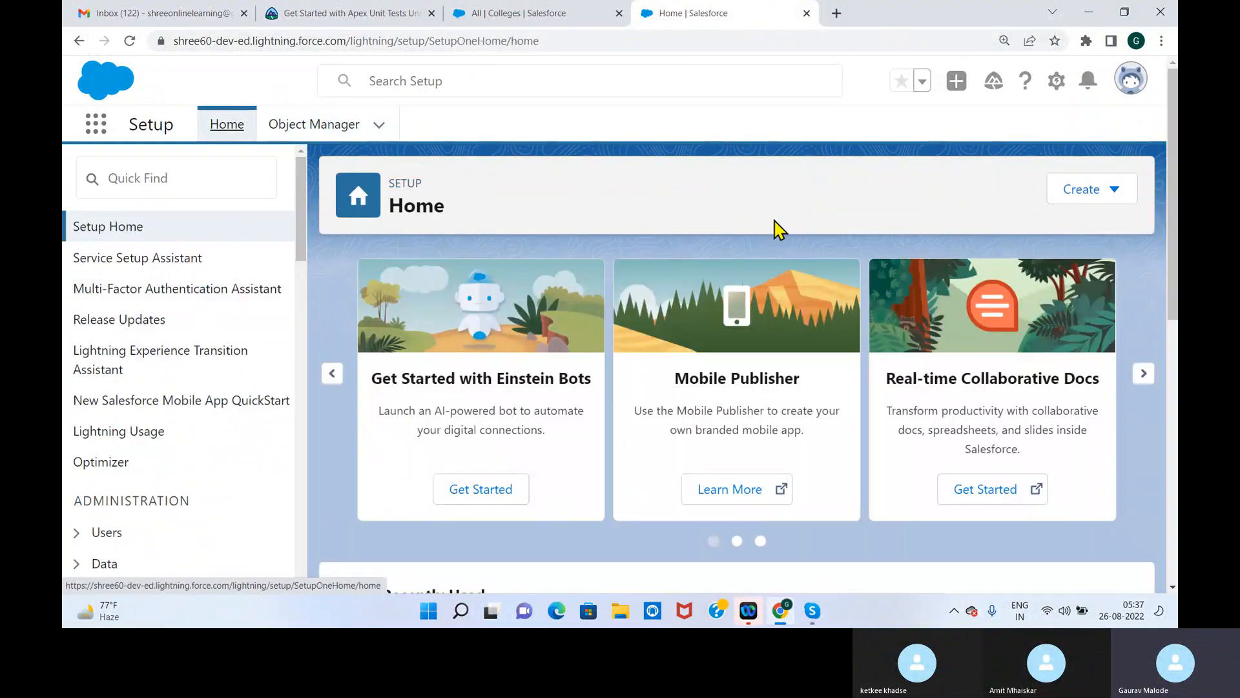
left_click(336, 130)
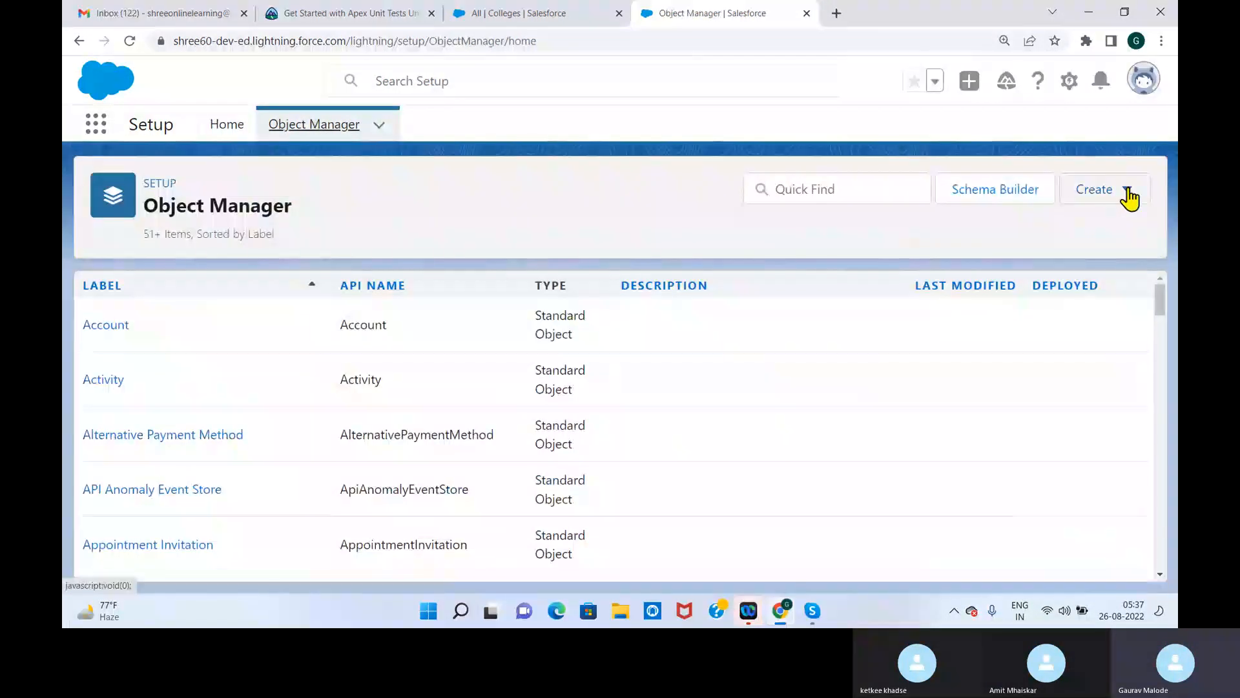
Show the Object Manager's options for creating a custom object, and dismiss them
left_click(1130, 199)
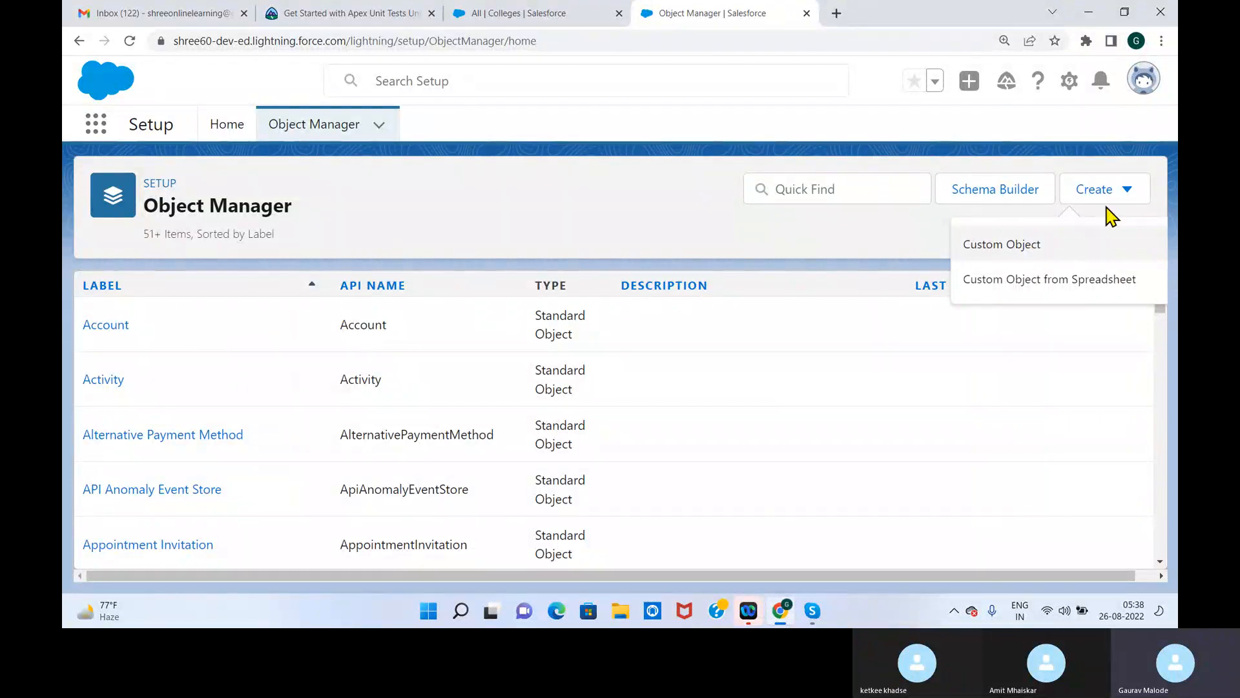
left_click(1125, 193)
left_click(1132, 193)
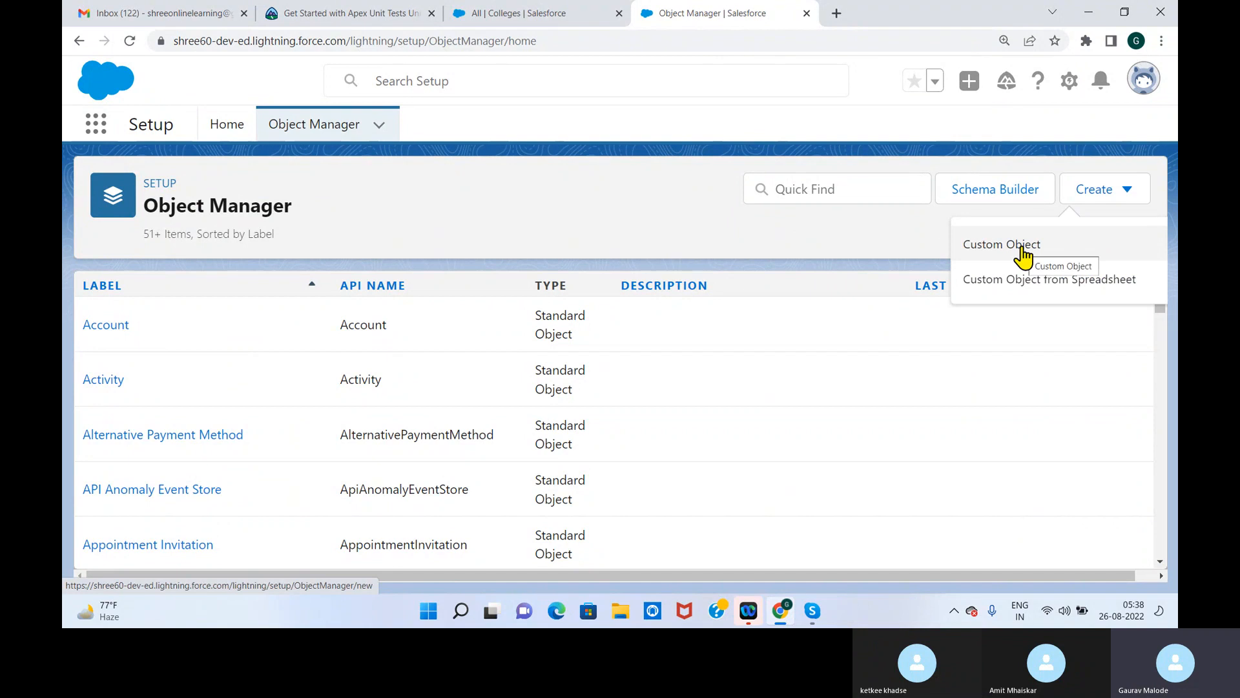
left_click(841, 235)
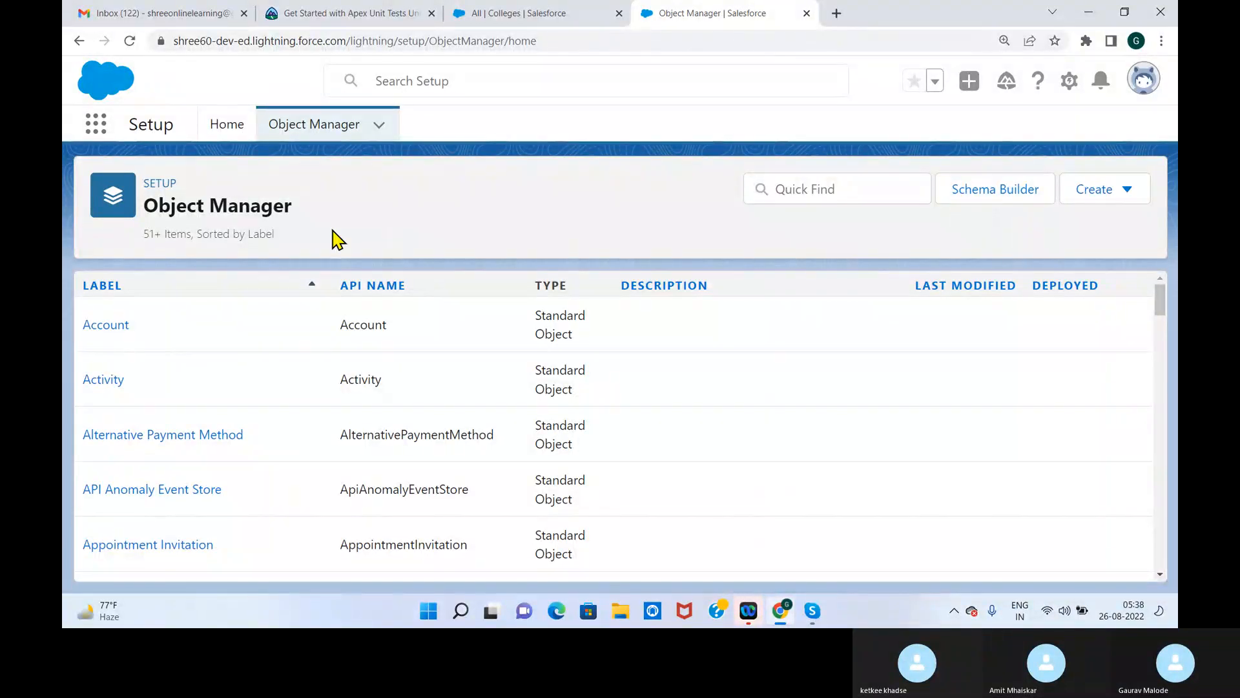
Open Schema Builder, clear all displayed objects, and limit the object list to Custom Objects
left_click(998, 196)
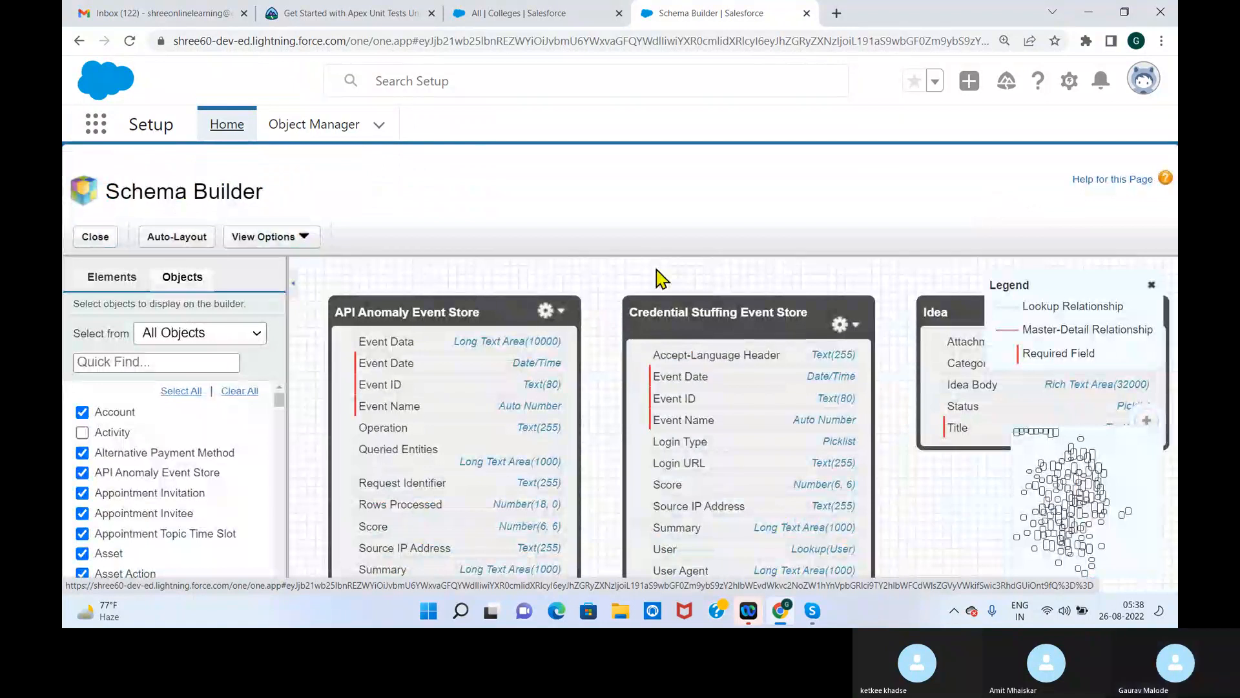
left_click(239, 391)
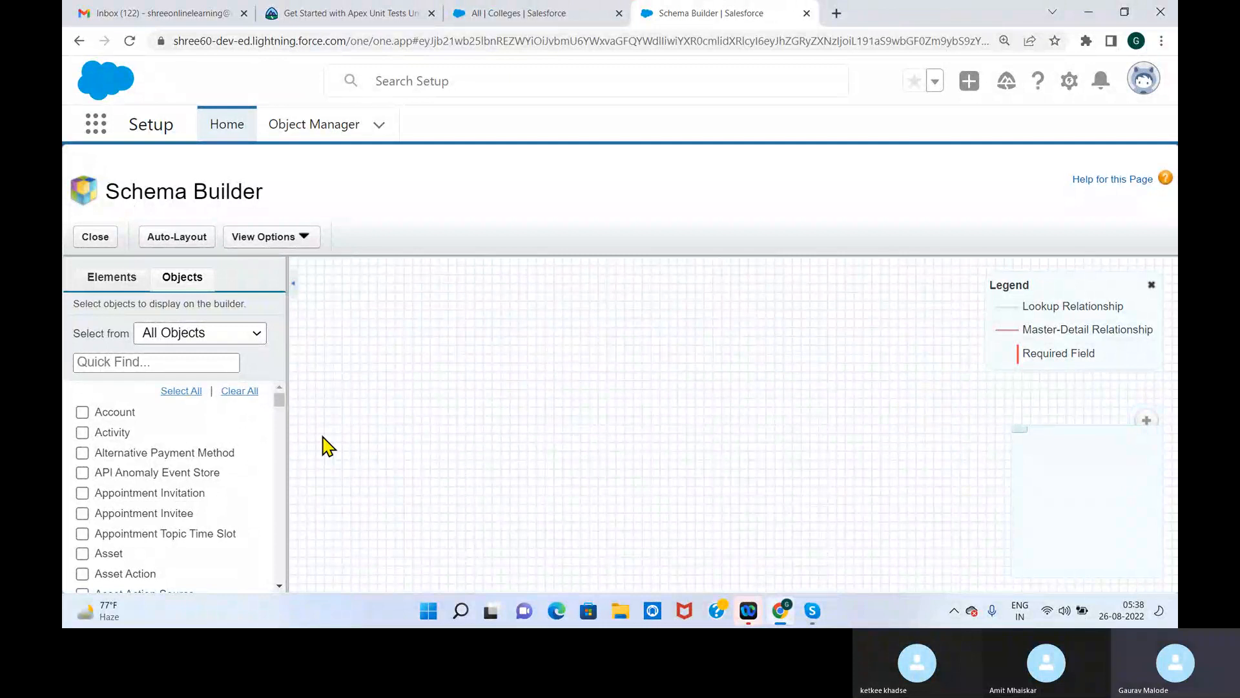
left_click(256, 335)
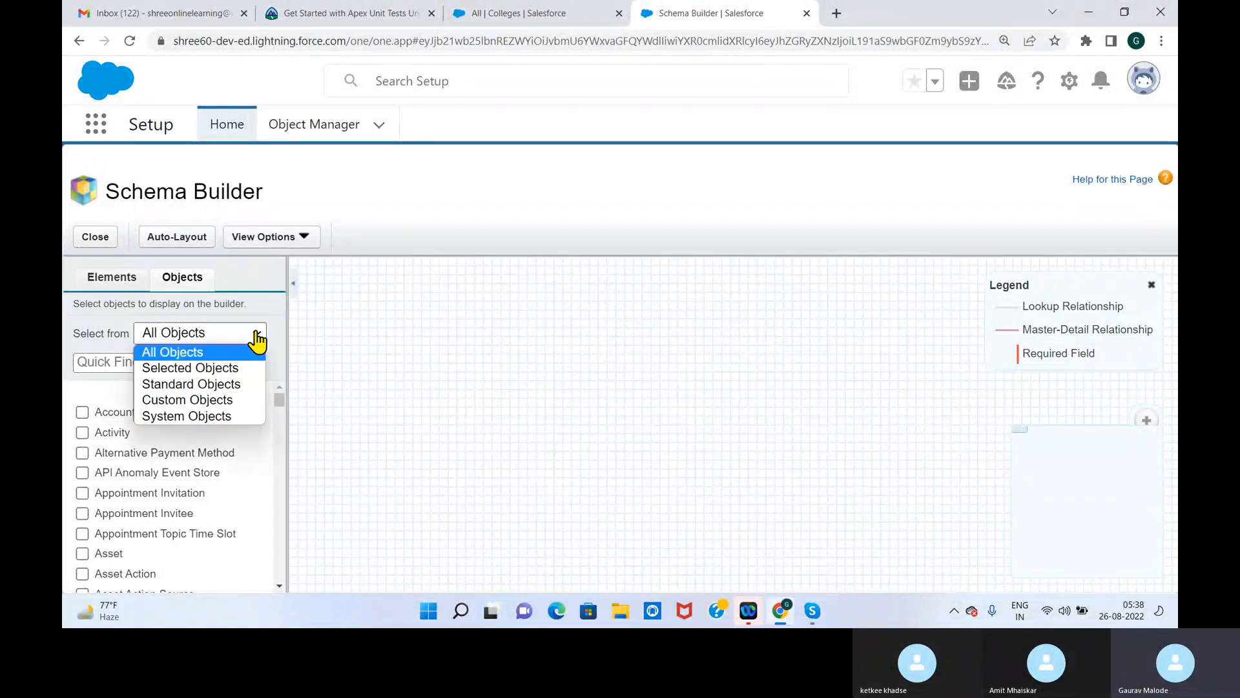
left_click(235, 402)
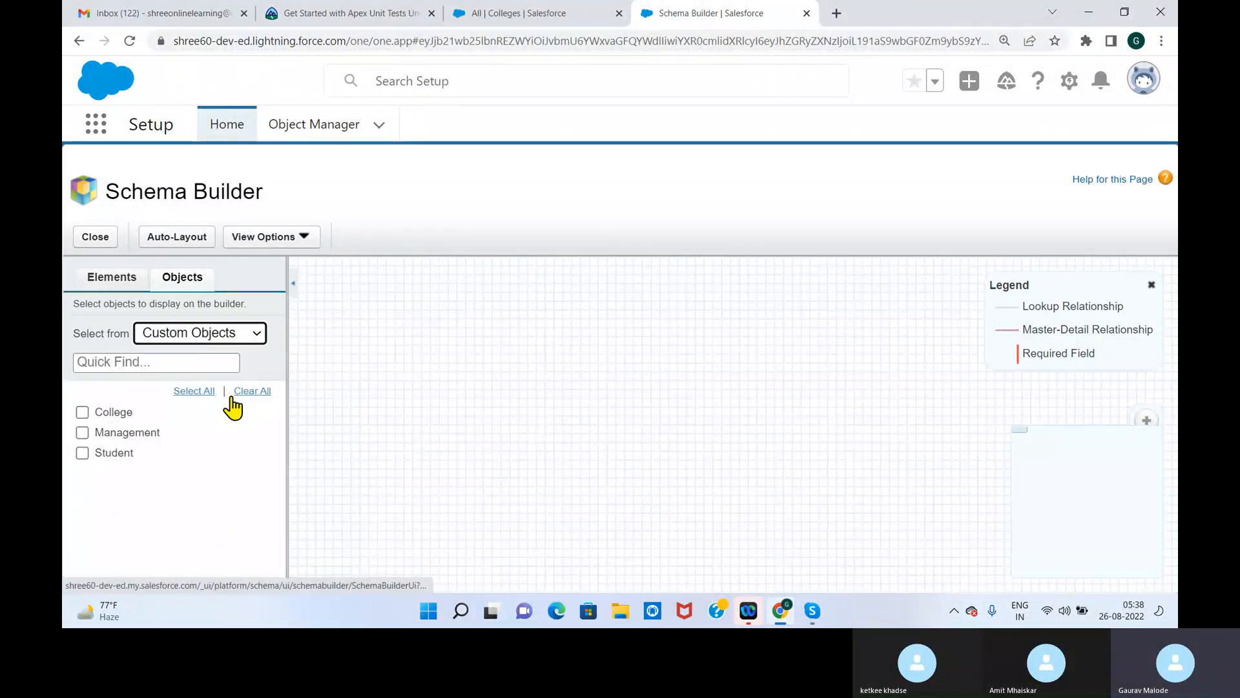
Display the College and Student objects on the canvas and place their boxes side by side
left_click(82, 413)
left_click(82, 452)
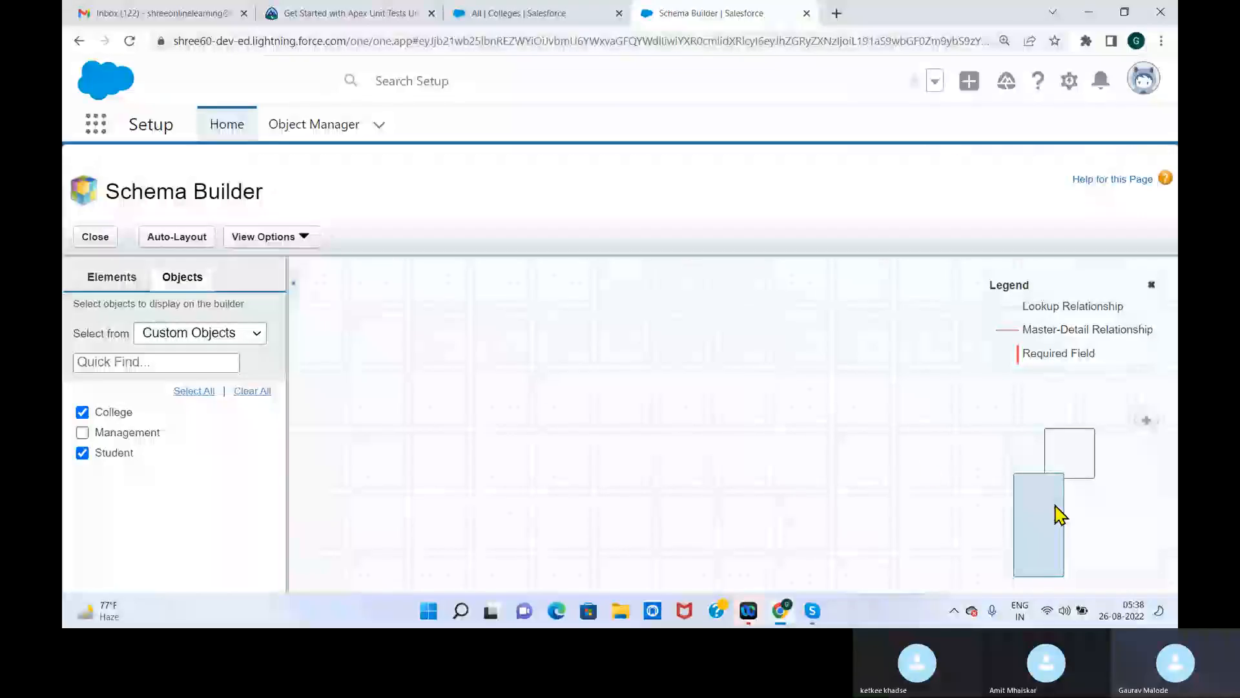
left_click(1074, 477)
left_click_drag(744, 372, 476, 407)
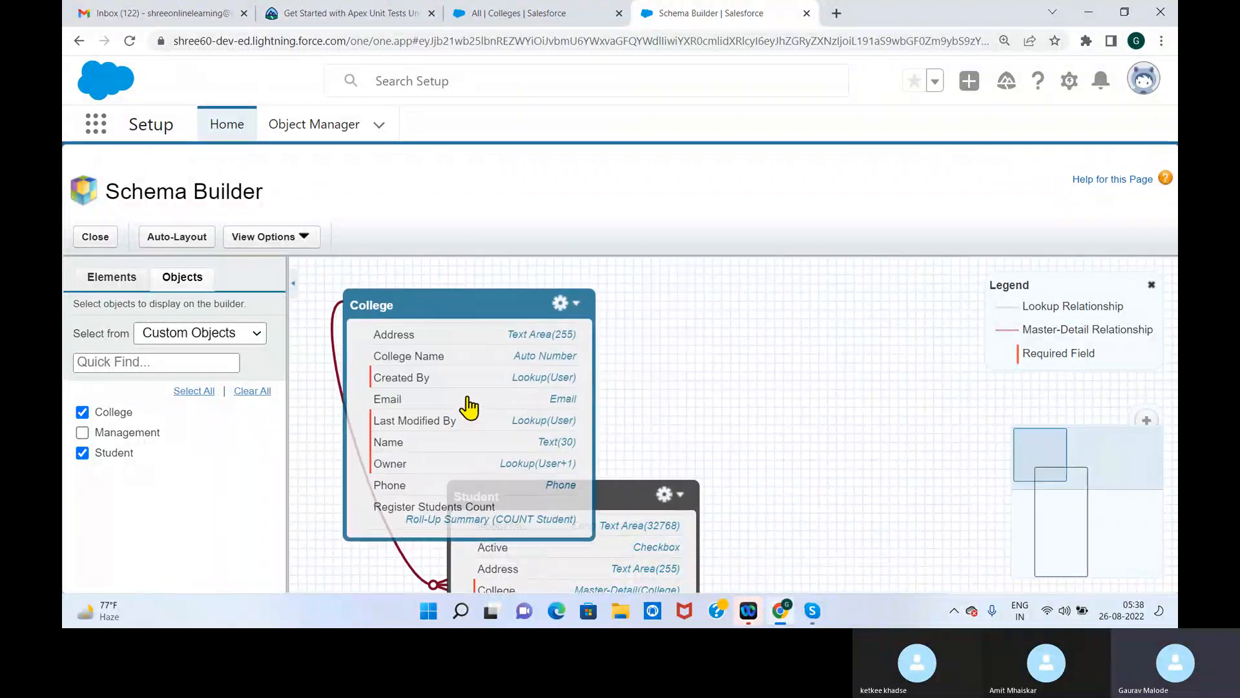
left_click_drag(650, 500, 845, 321)
left_click_drag(445, 495, 419, 310)
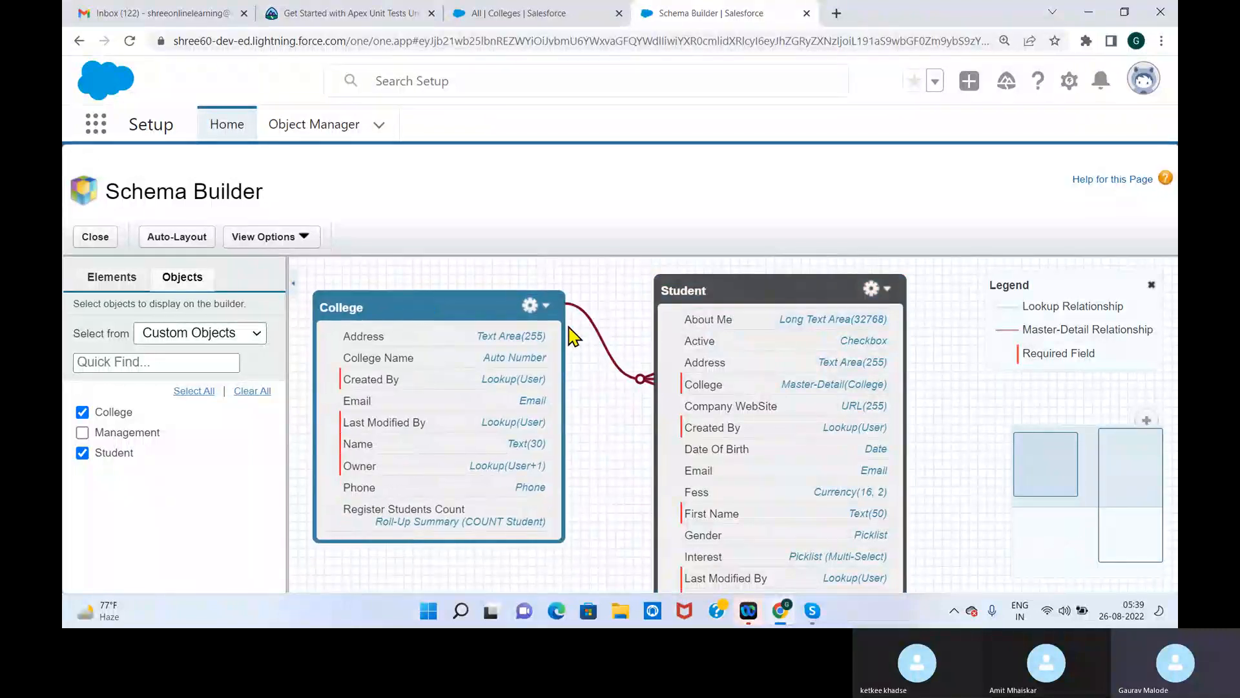
mouse_move(630, 373)
left_click_drag(792, 292, 774, 285)
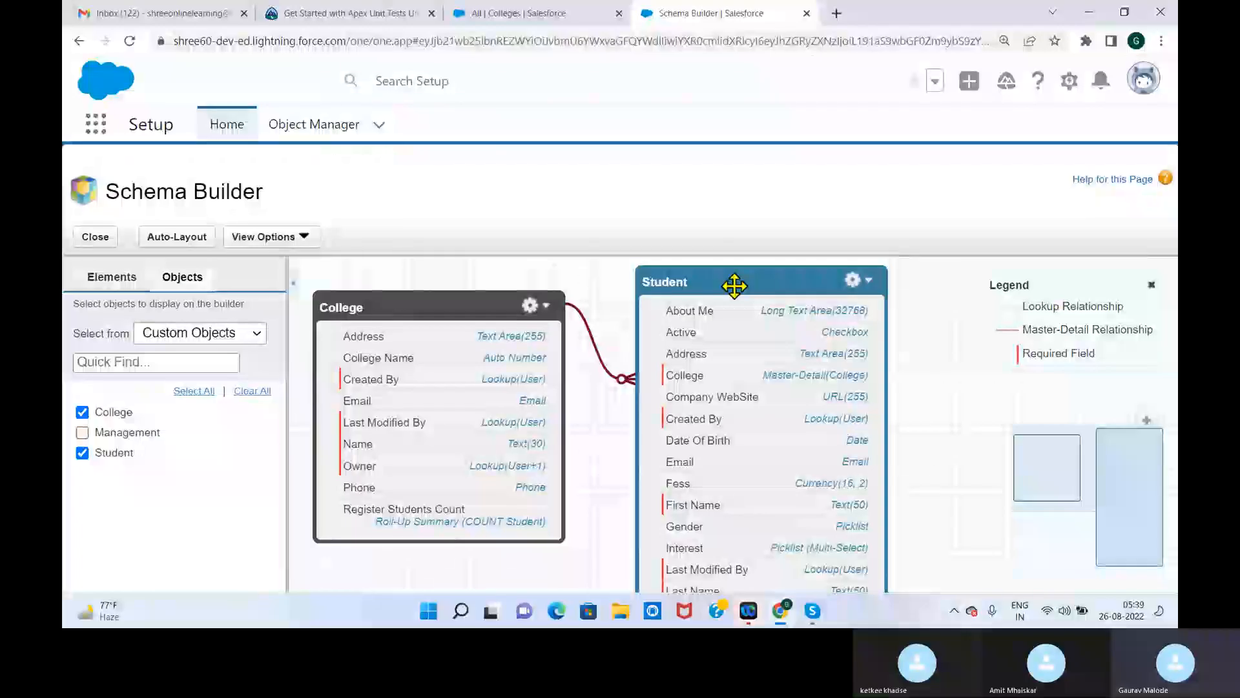
Bring the College and Student boxes back into view, next to each other near the canvas's upper edge
left_click_drag(114, 194, 311, 229)
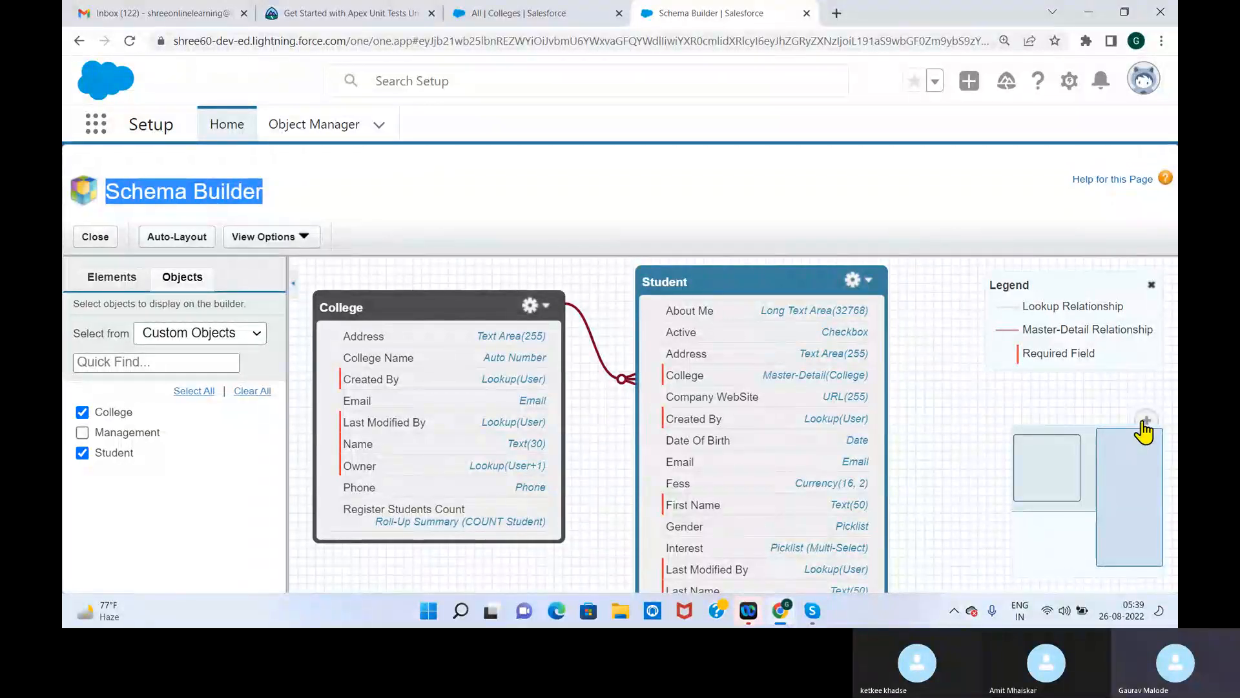
left_click(1142, 450)
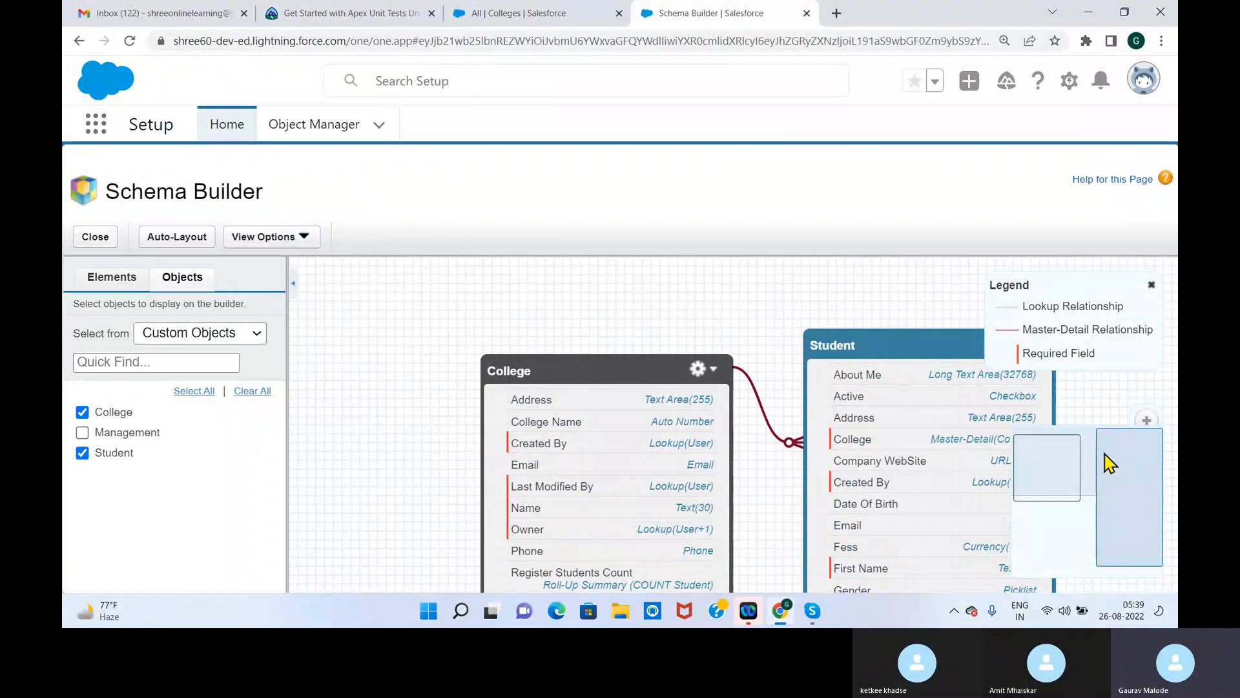
left_click(1025, 450)
left_click_drag(850, 442, 480, 326)
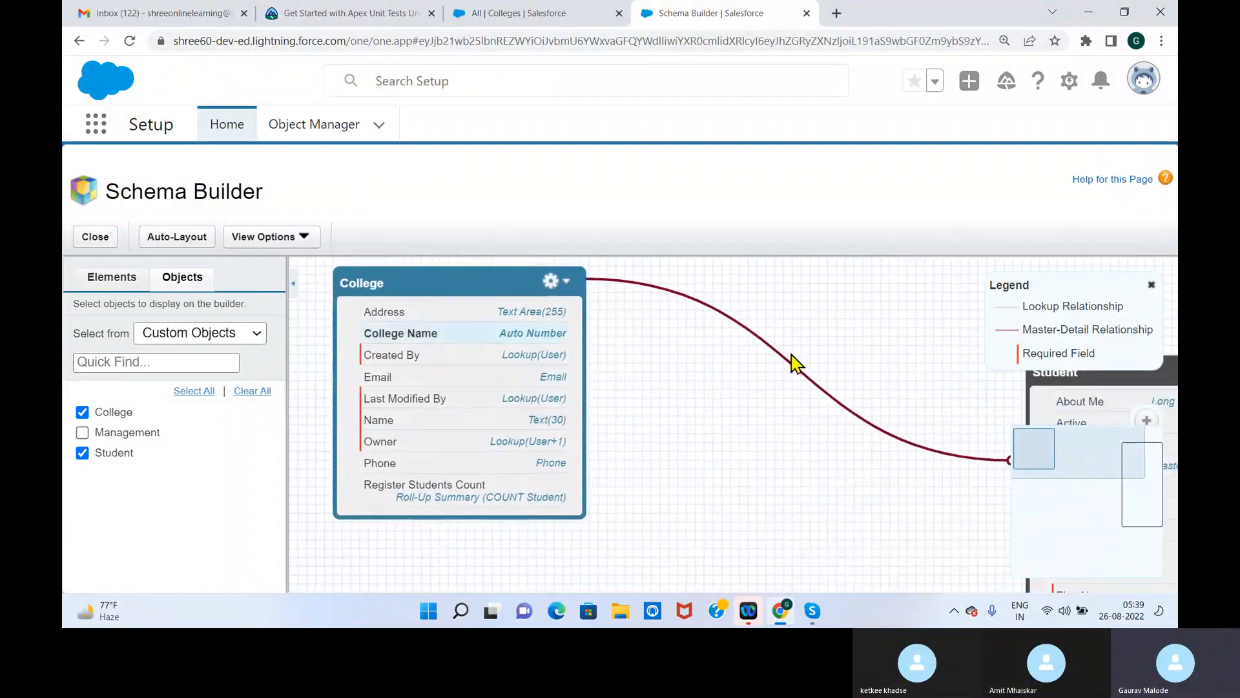
left_click_drag(1094, 376, 747, 287)
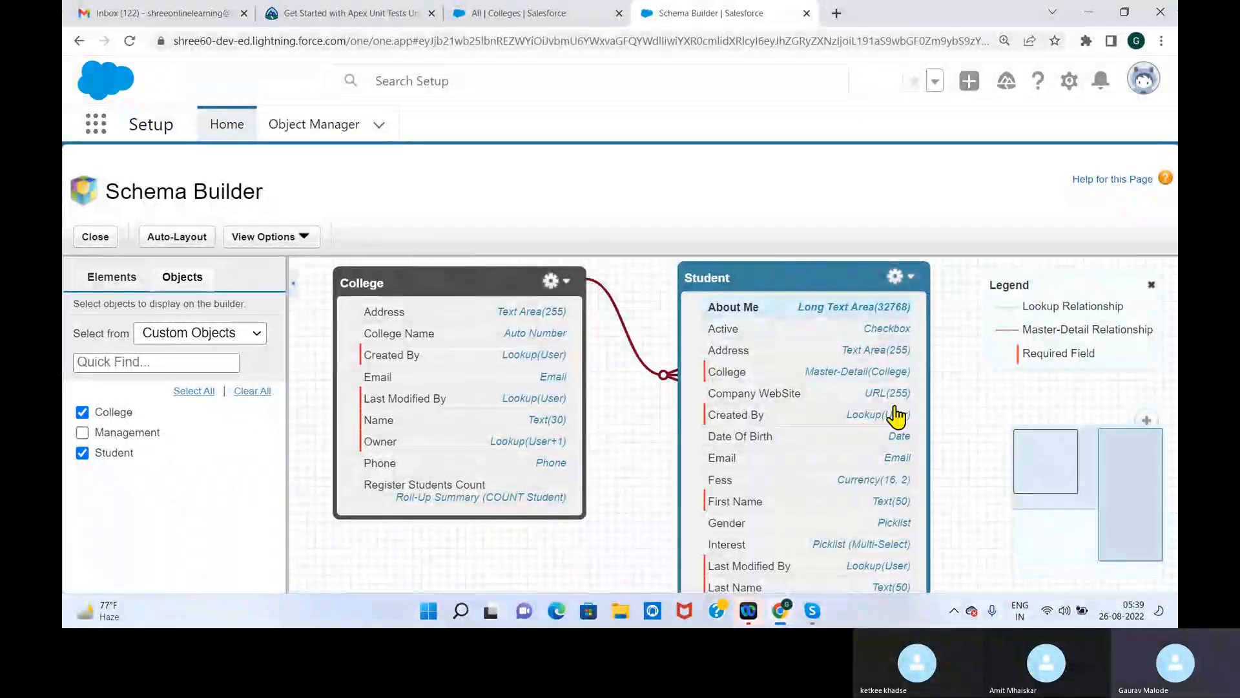
Inspect the end of the Student object's field list, and realign the College and Student boxes in one row
left_click(1138, 560)
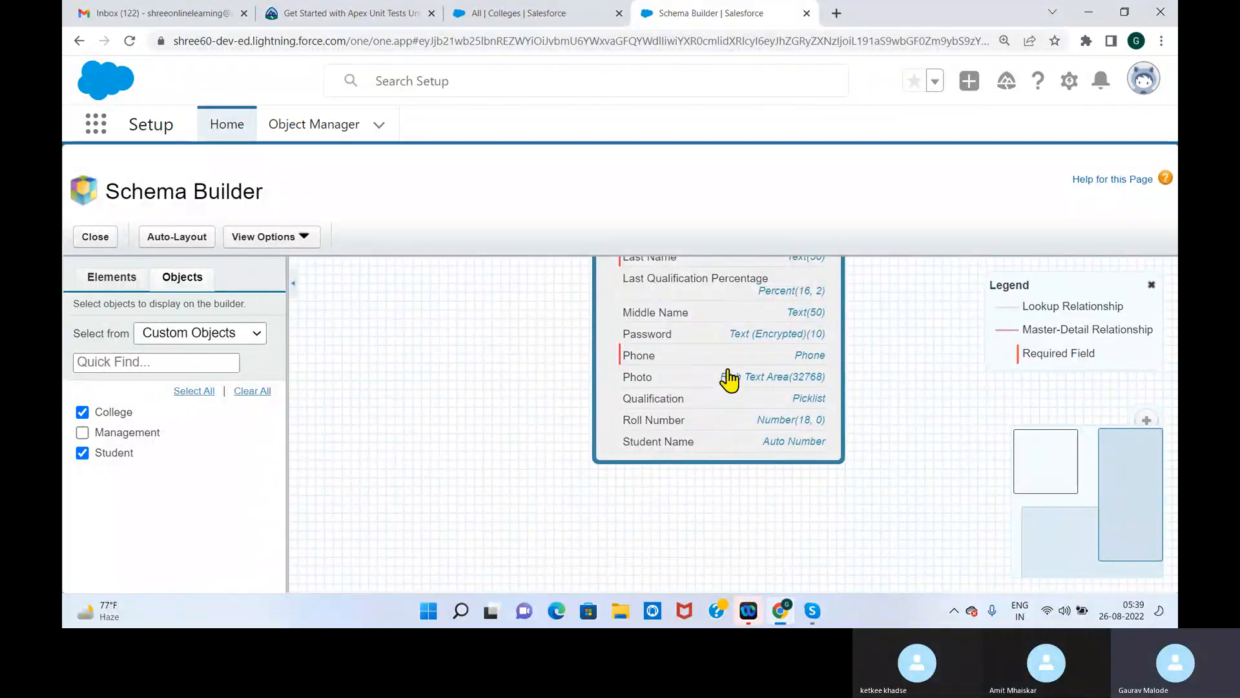
left_click(1132, 445)
left_click_drag(530, 431, 591, 357)
left_click_drag(698, 420, 721, 302)
left_click_drag(511, 355, 501, 313)
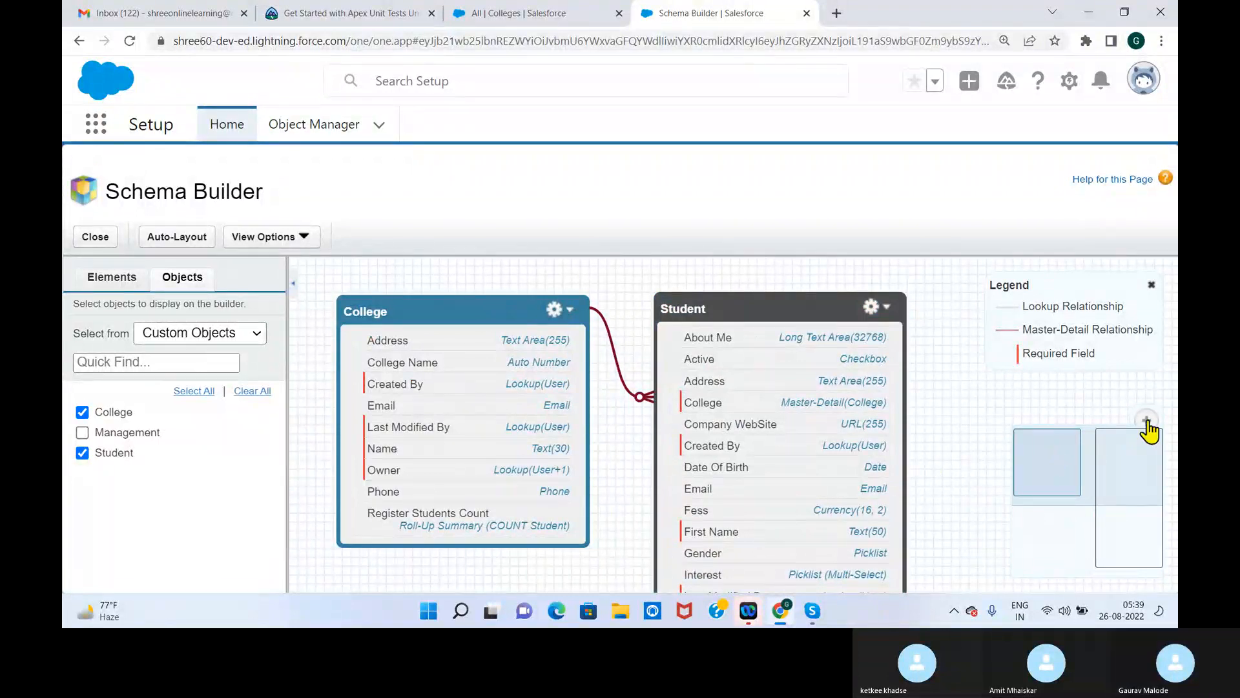
Reduce the page zoom to 100% and move the College and Student boxes to the canvas's upper area
left_click(1110, 448)
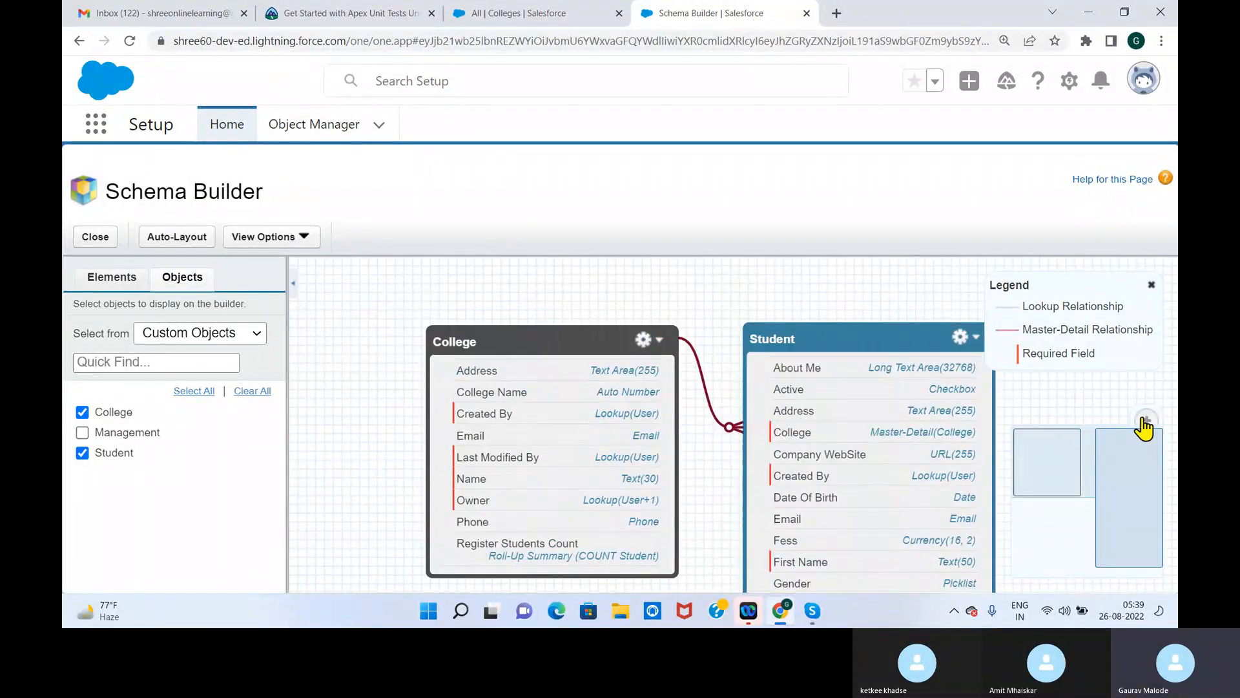
left_click(1154, 481)
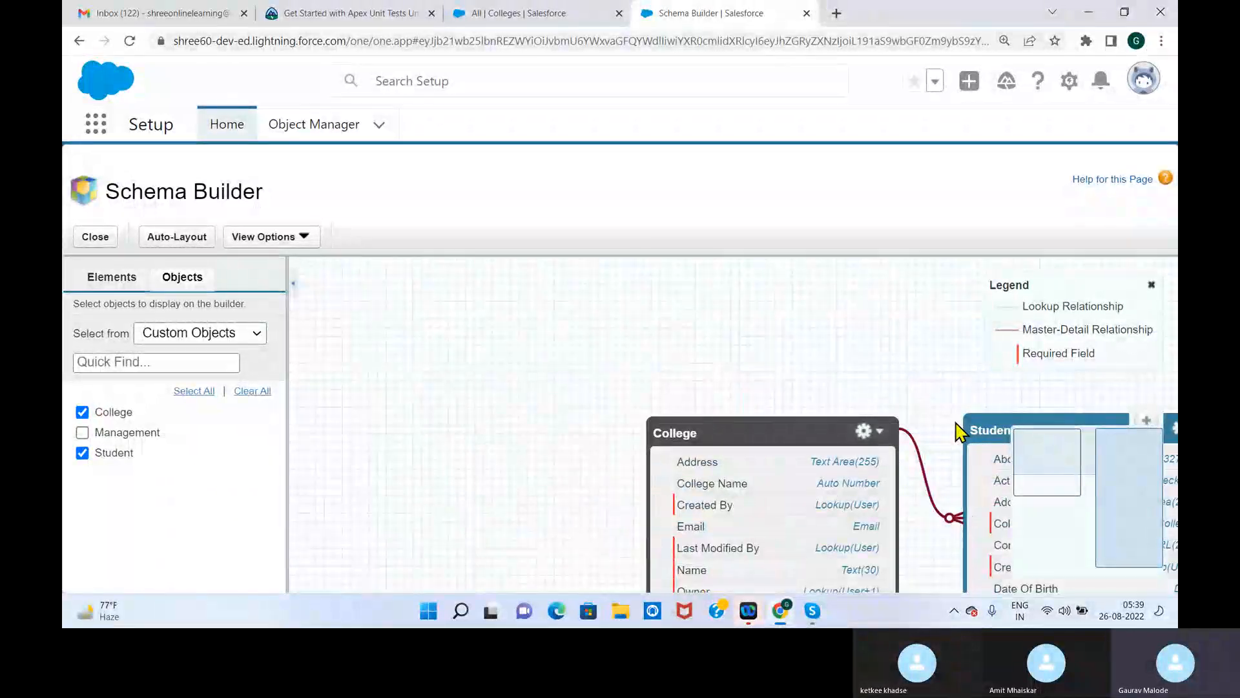
key("ctrl+minus")
key("ctrl+minus")
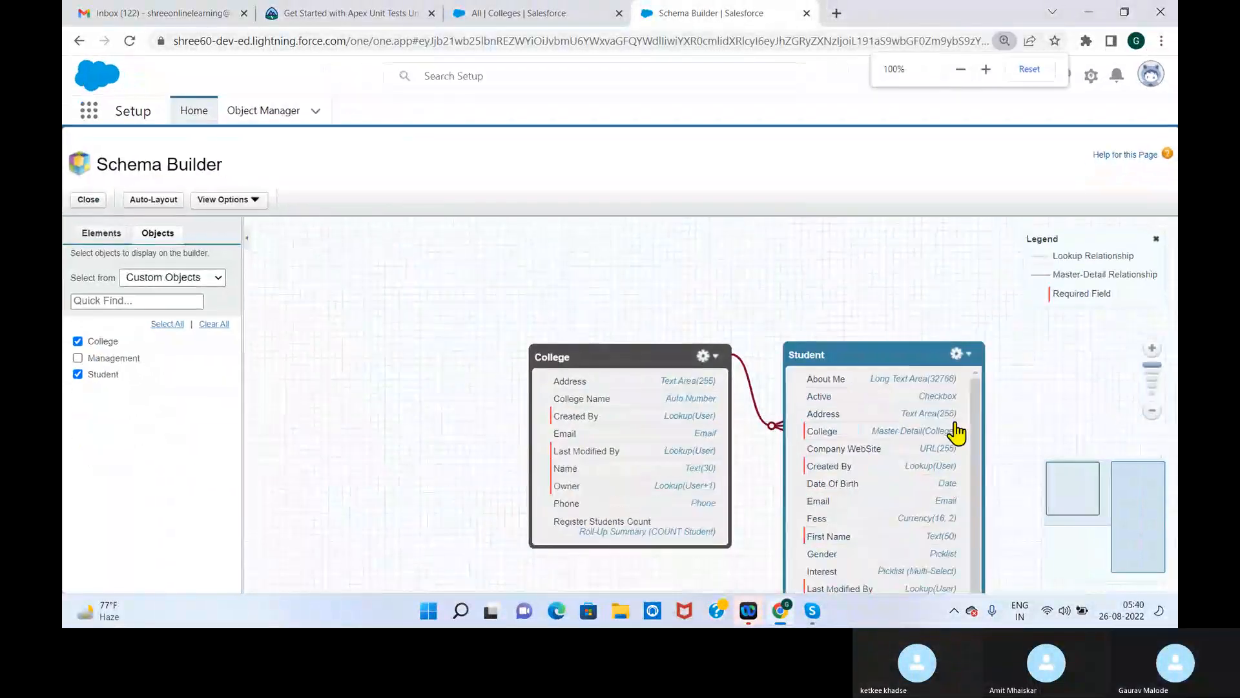
left_click_drag(661, 353, 454, 256)
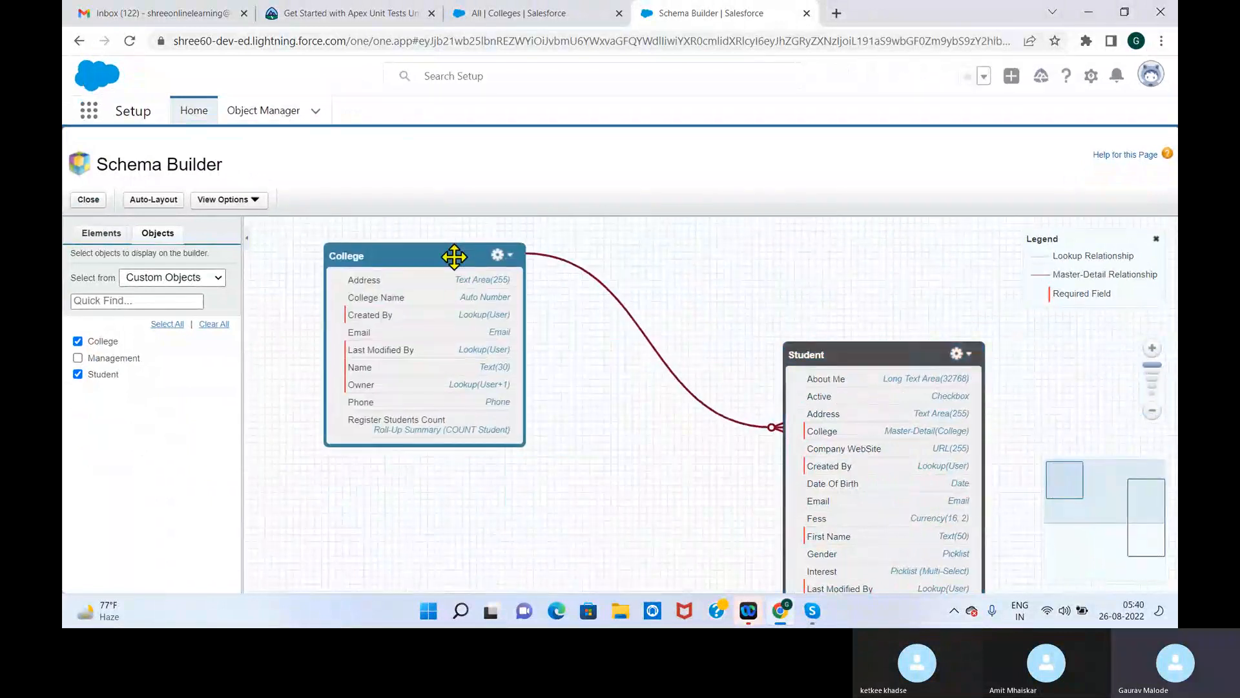
left_click_drag(833, 346, 689, 239)
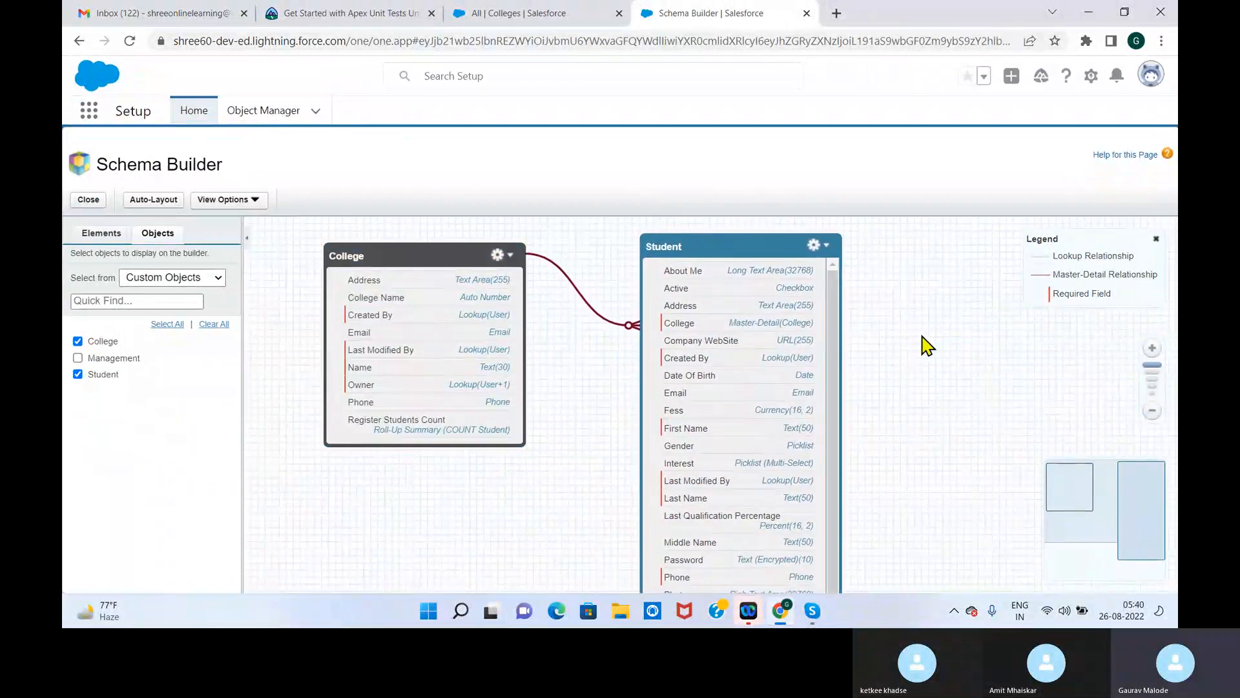
Scale the diagram so the Student object's whole field list fits, with the College box beside it
left_click(1151, 413)
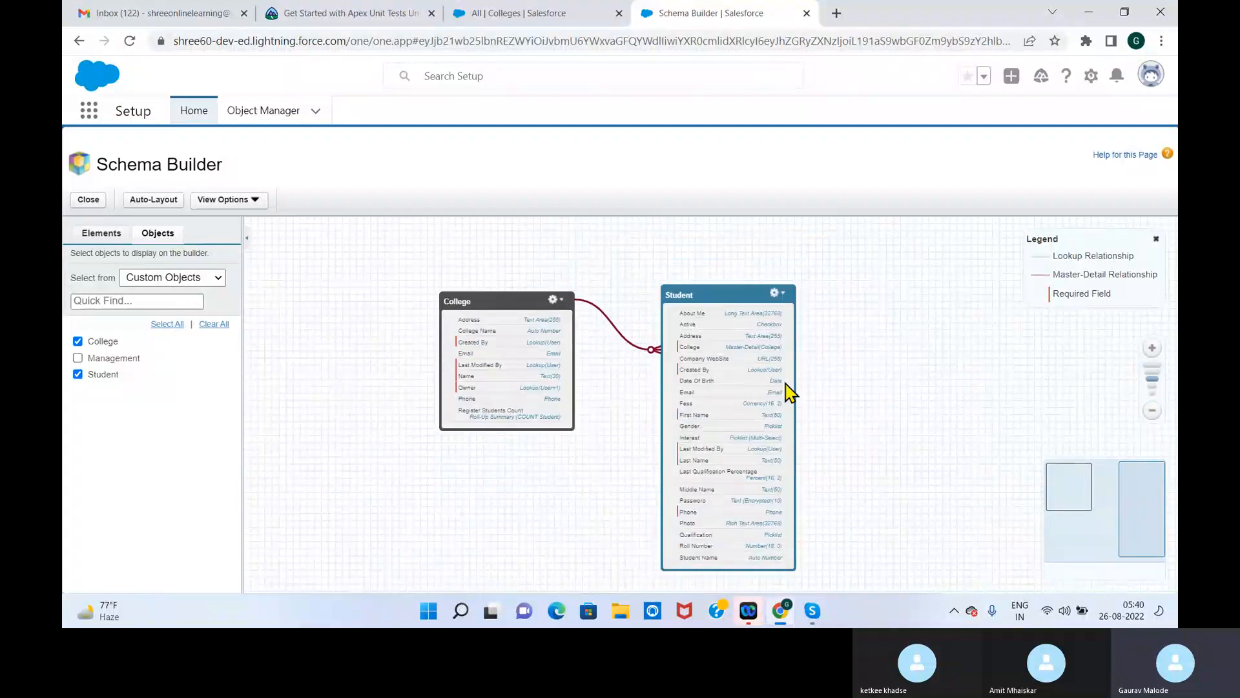
left_click_drag(509, 302, 372, 246)
left_click_drag(716, 290, 567, 230)
left_click(1152, 352)
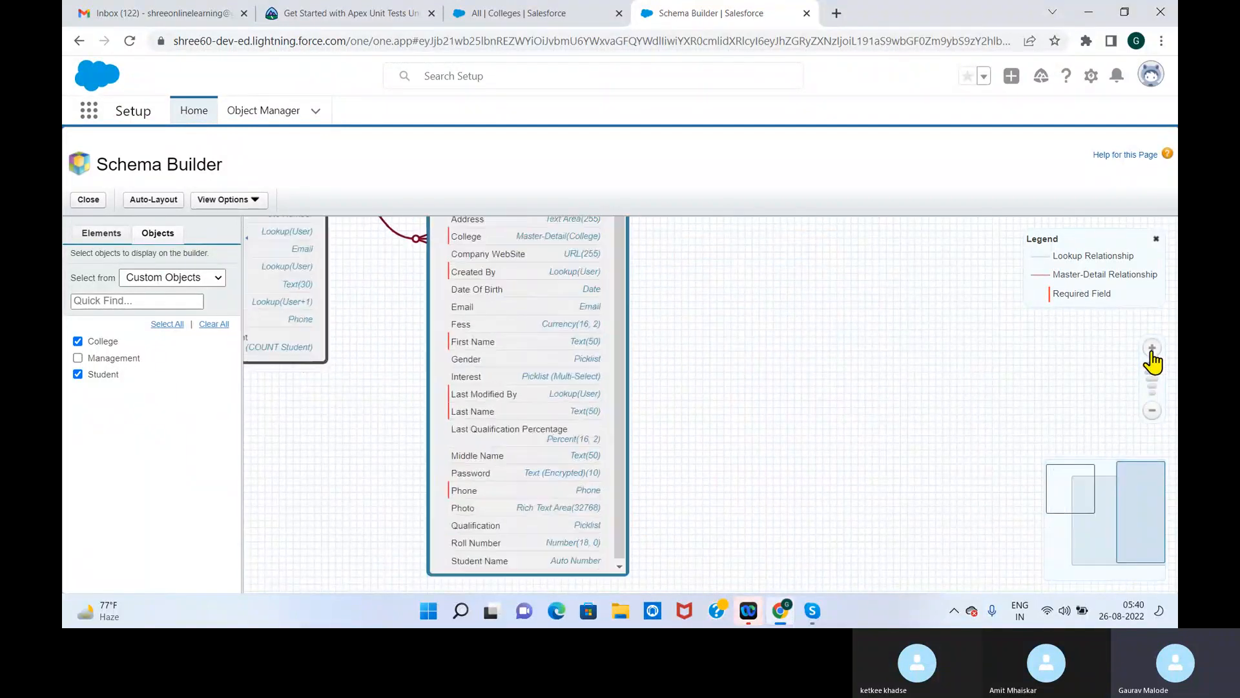
left_click(1152, 410)
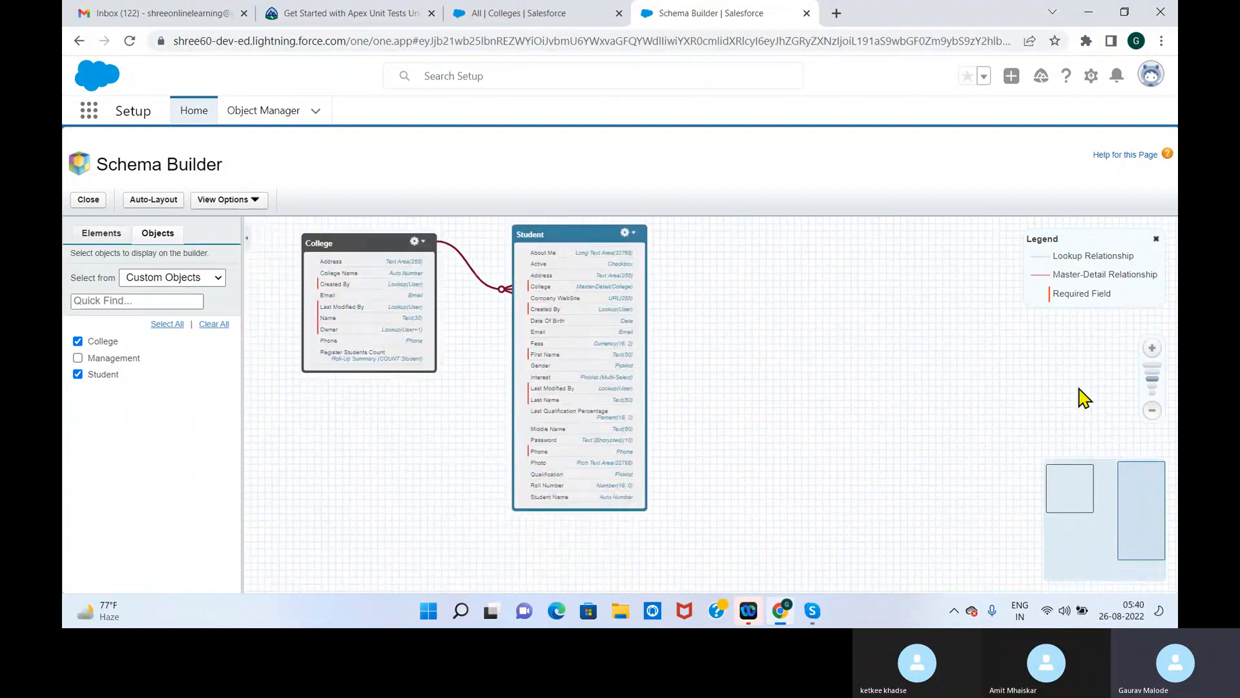
left_click(1152, 351)
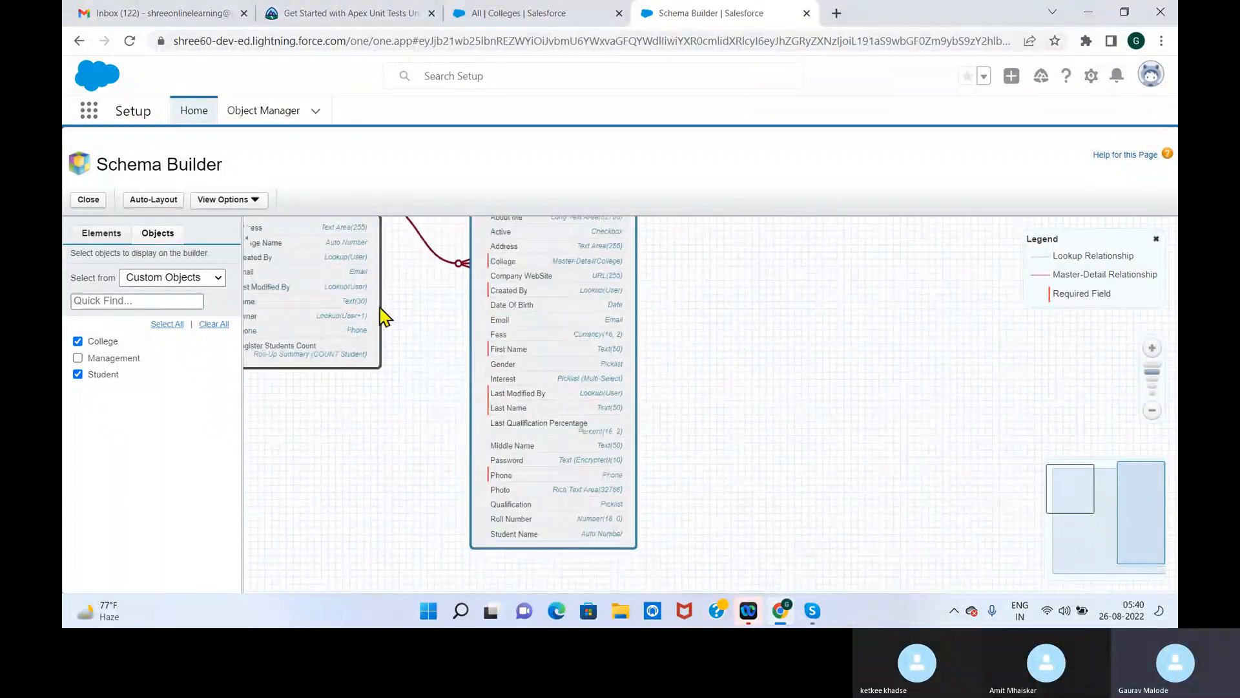
left_click_drag(381, 308, 444, 374)
left_click_drag(619, 323, 696, 346)
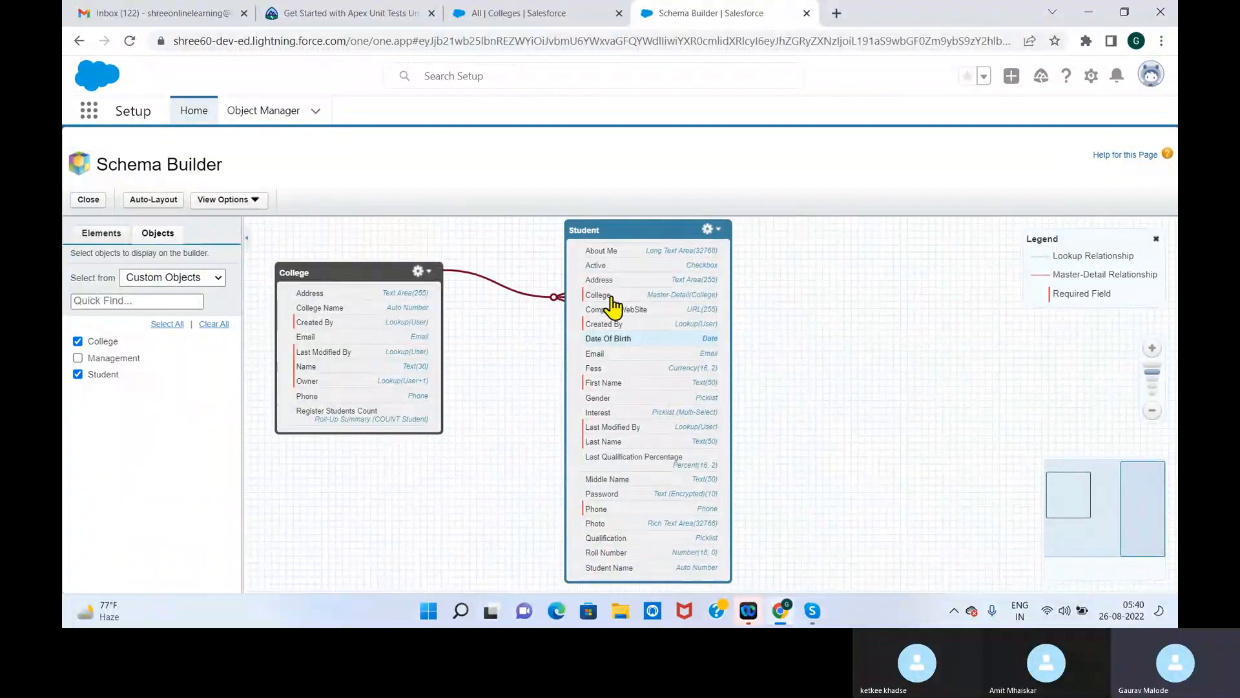
Display the Management object on the canvas and move its box up toward the Student box's level
left_click(77, 358)
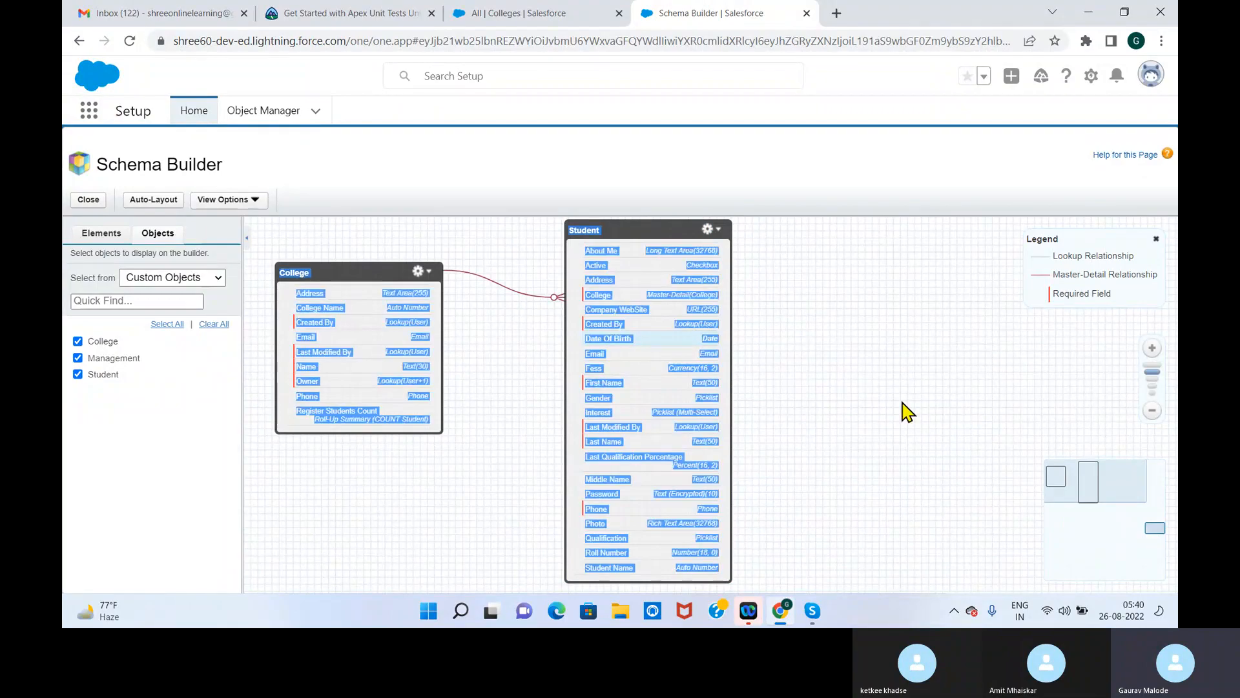
left_click(1155, 533)
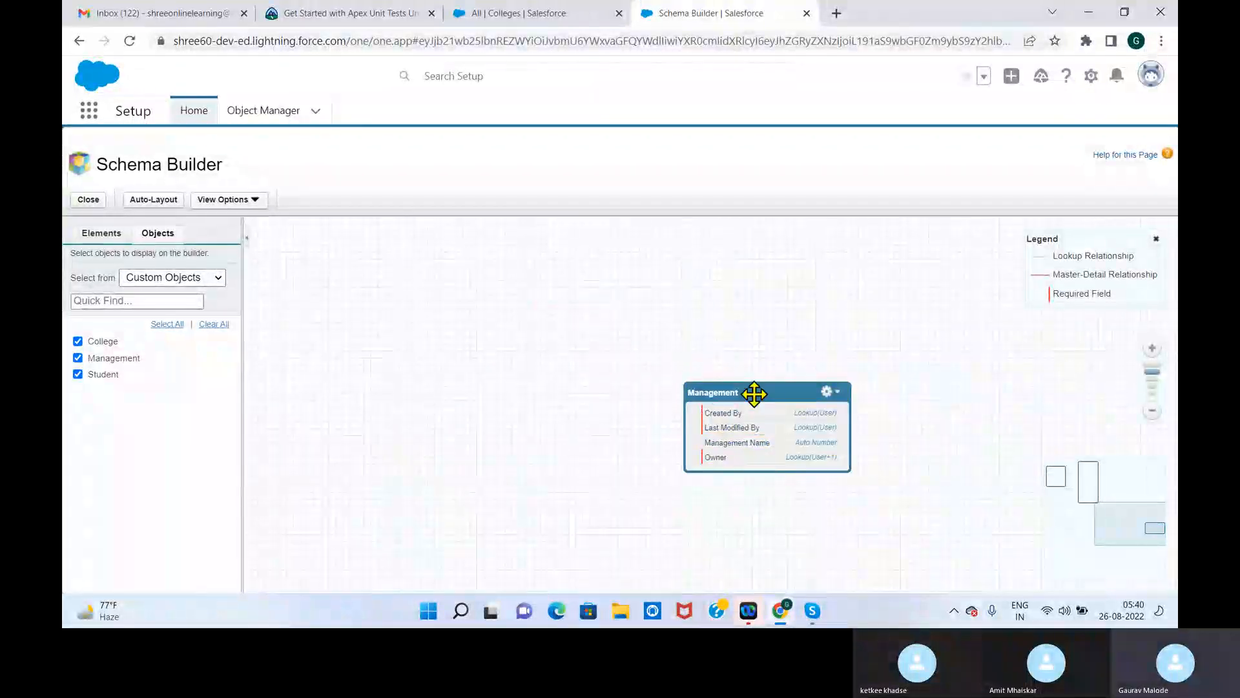
left_click_drag(754, 392, 431, 241)
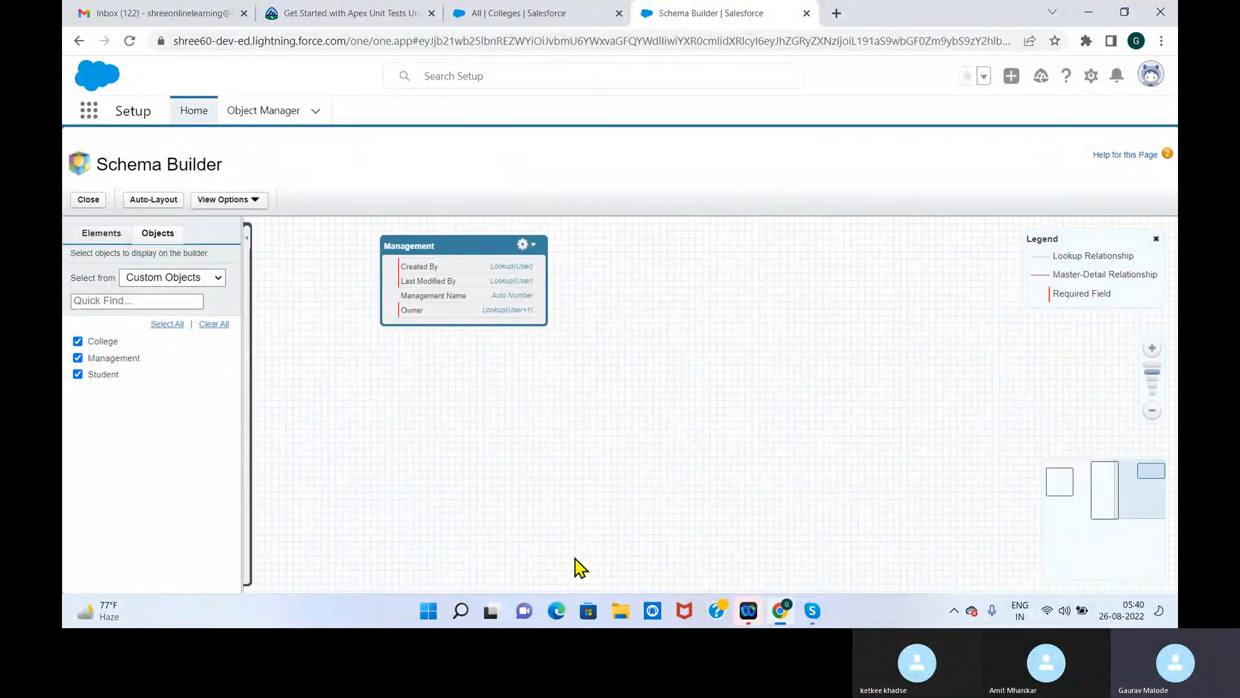
Move the College and Student boxes next to each other in the canvas's upper-left area
left_click(1068, 492)
left_click_drag(646, 331, 310, 271)
left_click_drag(955, 284, 568, 246)
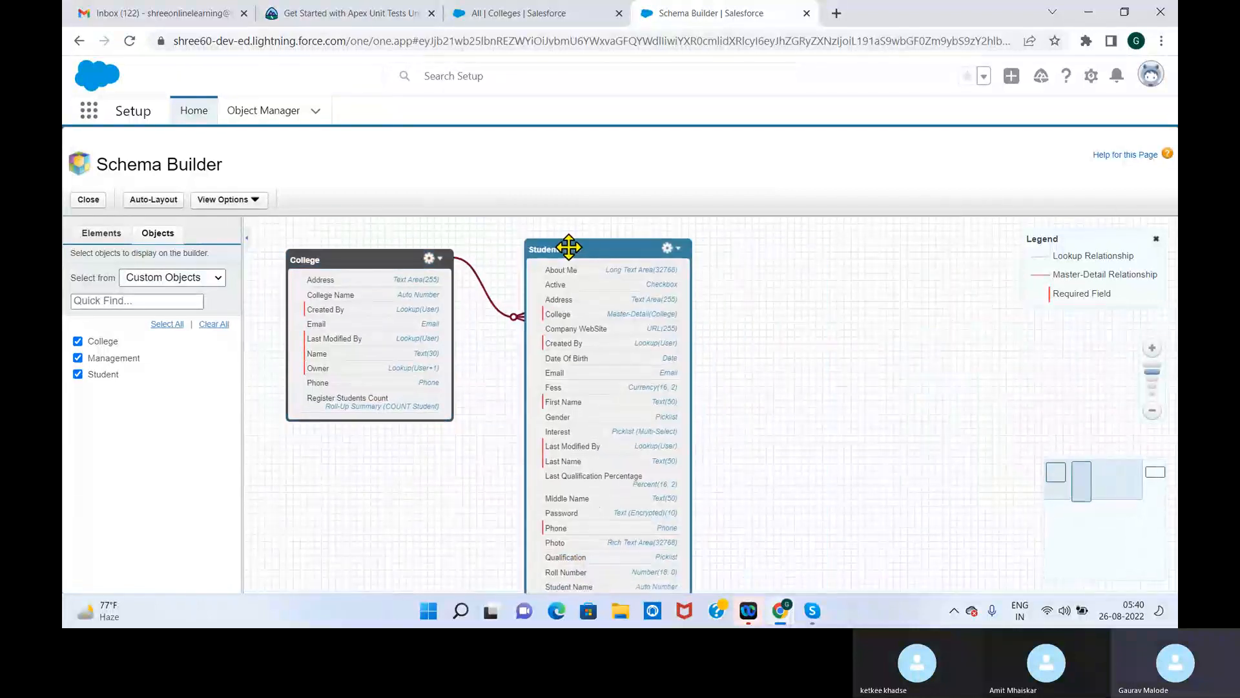
Scale the diagram down and arrange the College, Student and Management boxes in a row near the canvas's upper edge
left_click_drag(1158, 474, 1003, 414)
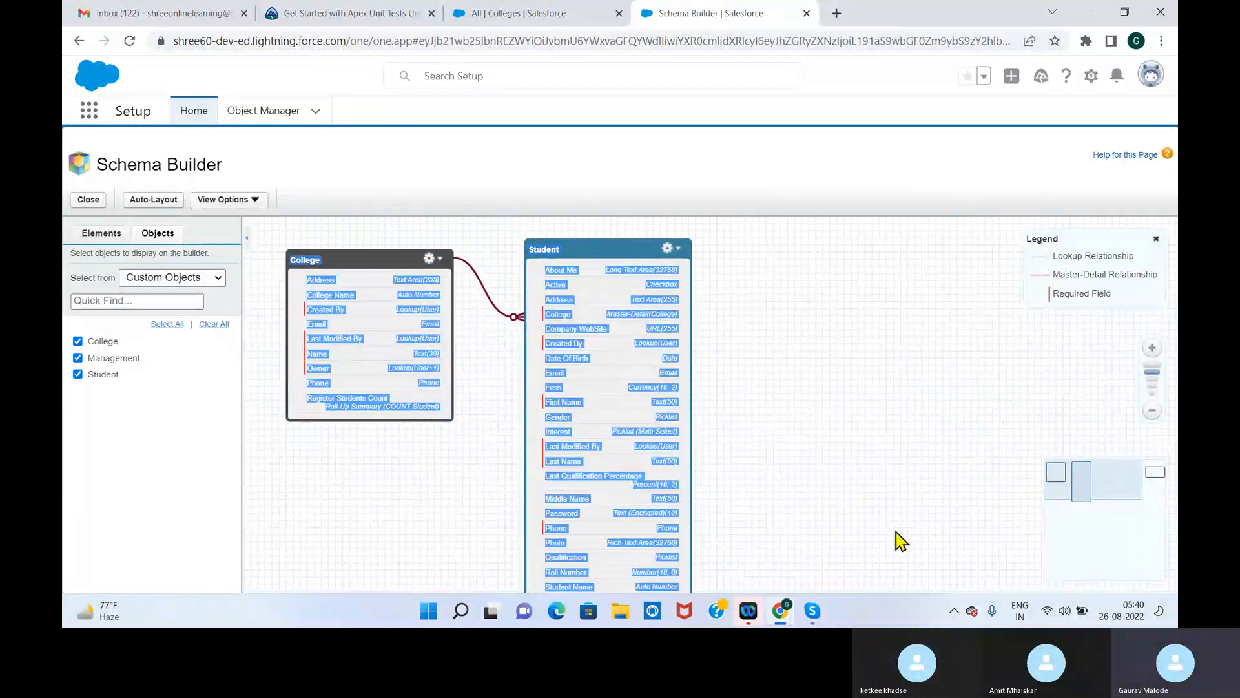
left_click_drag(847, 505, 847, 504)
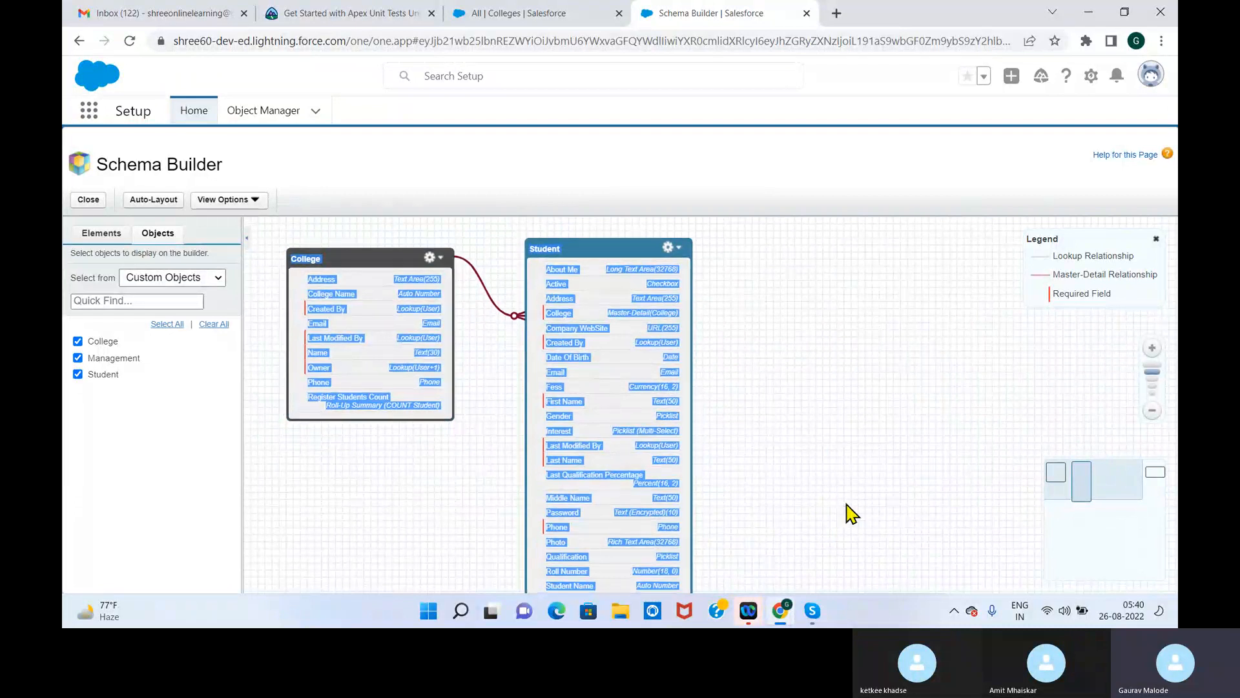
left_click(1152, 410)
left_click(1151, 410)
left_click_drag(1074, 337, 791, 311)
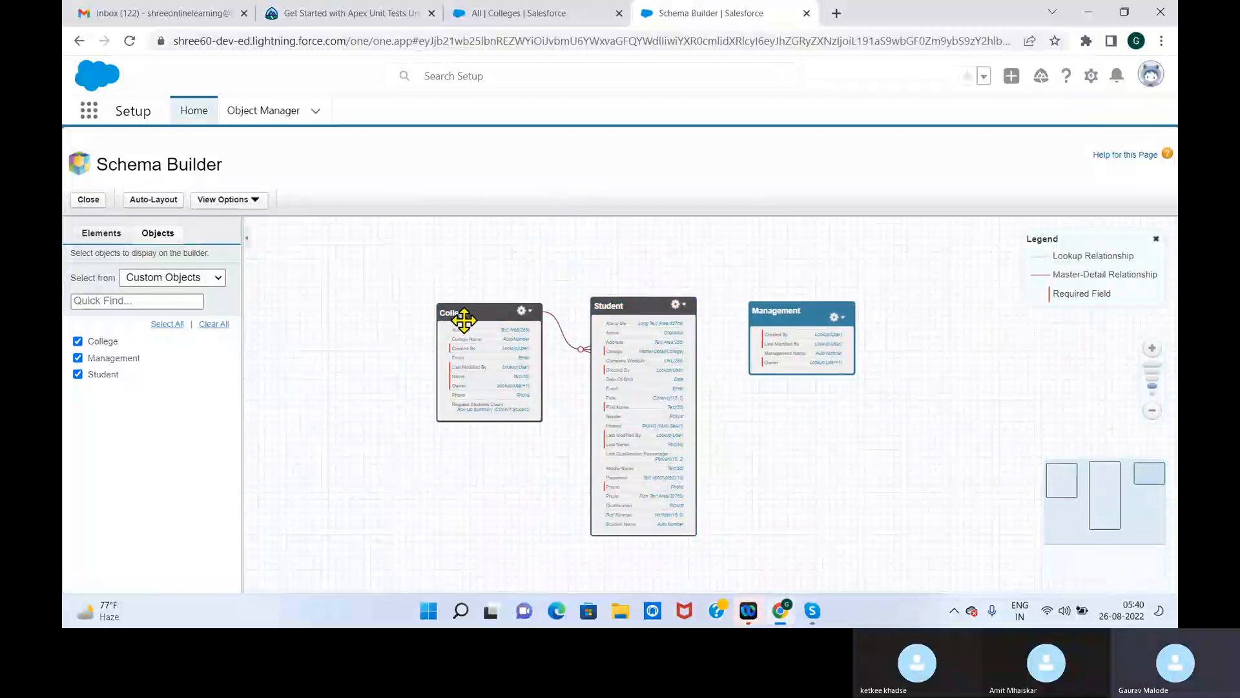
left_click_drag(464, 319, 316, 269)
left_click_drag(626, 313, 487, 246)
left_click_drag(774, 315, 655, 257)
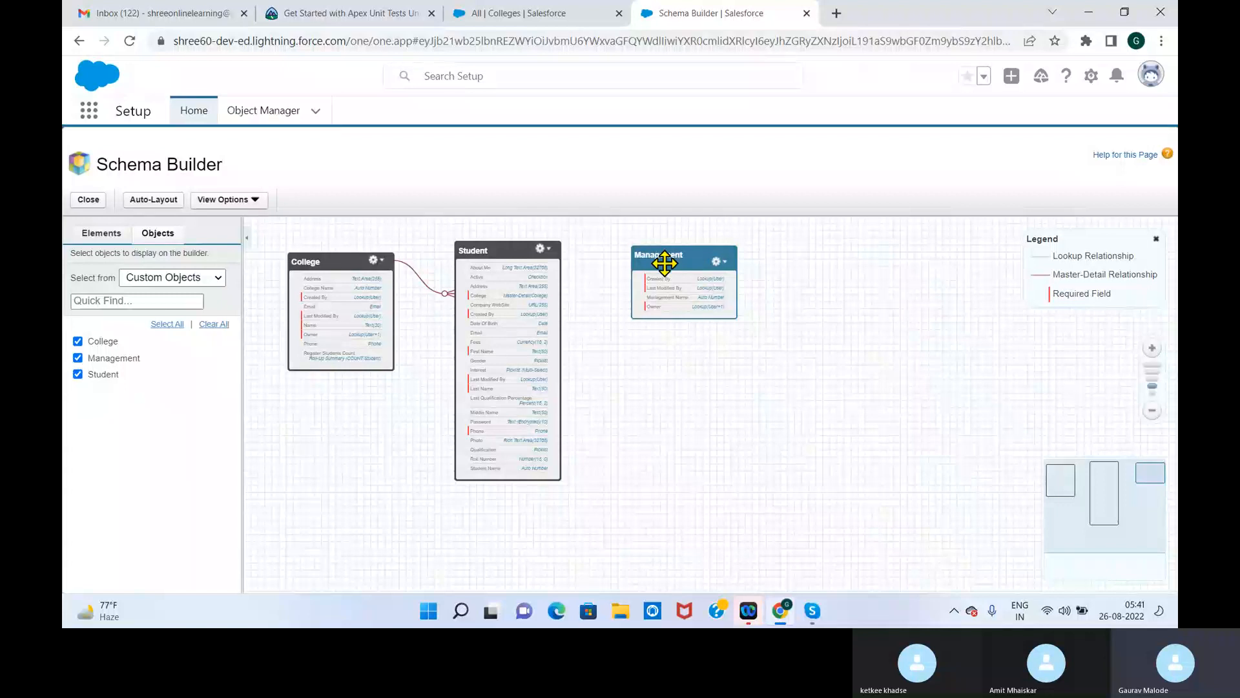
Examine the College, Student and Management objects at a larger diagram scale
left_click(1154, 352)
left_click(1154, 352)
scroll(728, 524, "up", 1)
scroll(769, 522, "down", 3)
scroll(769, 522, "up", 2)
scroll(768, 519, "up", 1)
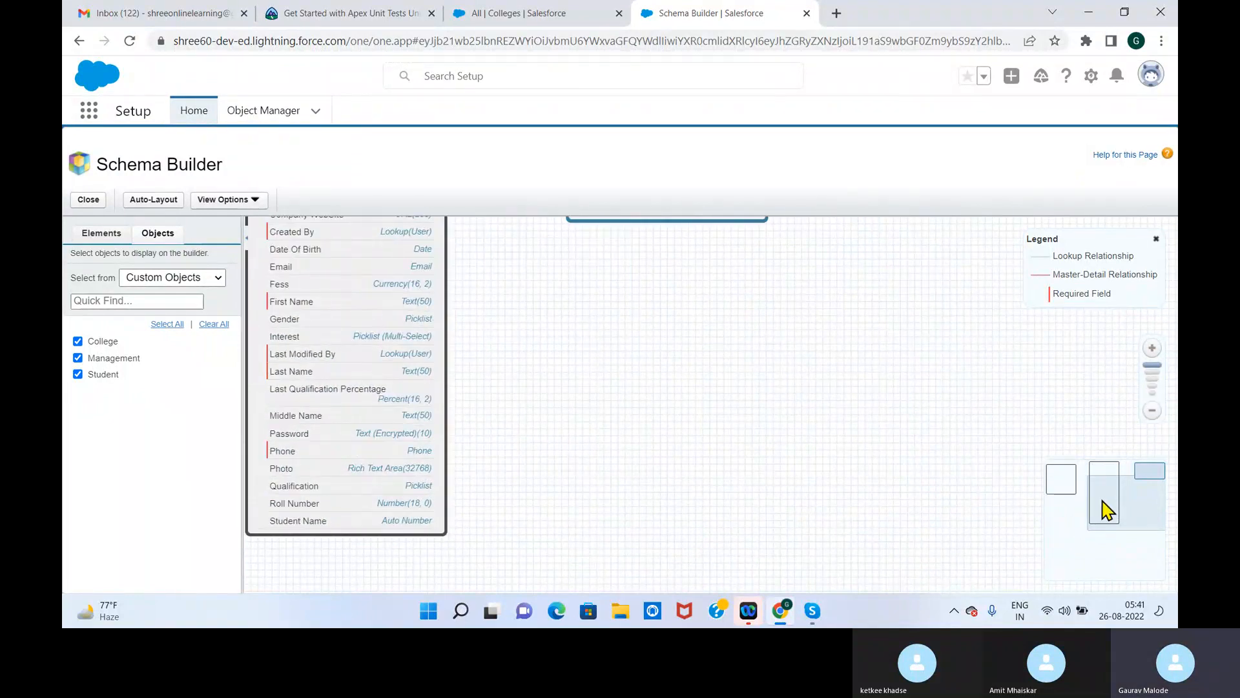
left_click(1097, 476)
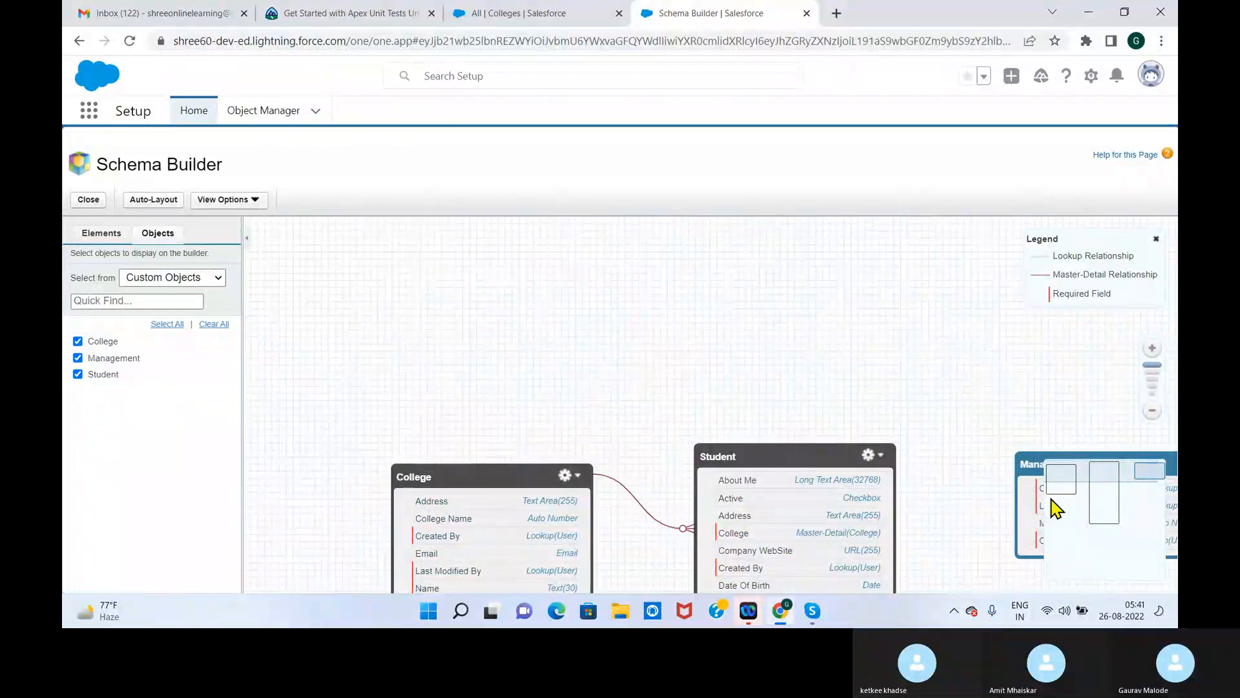
left_click(1041, 501)
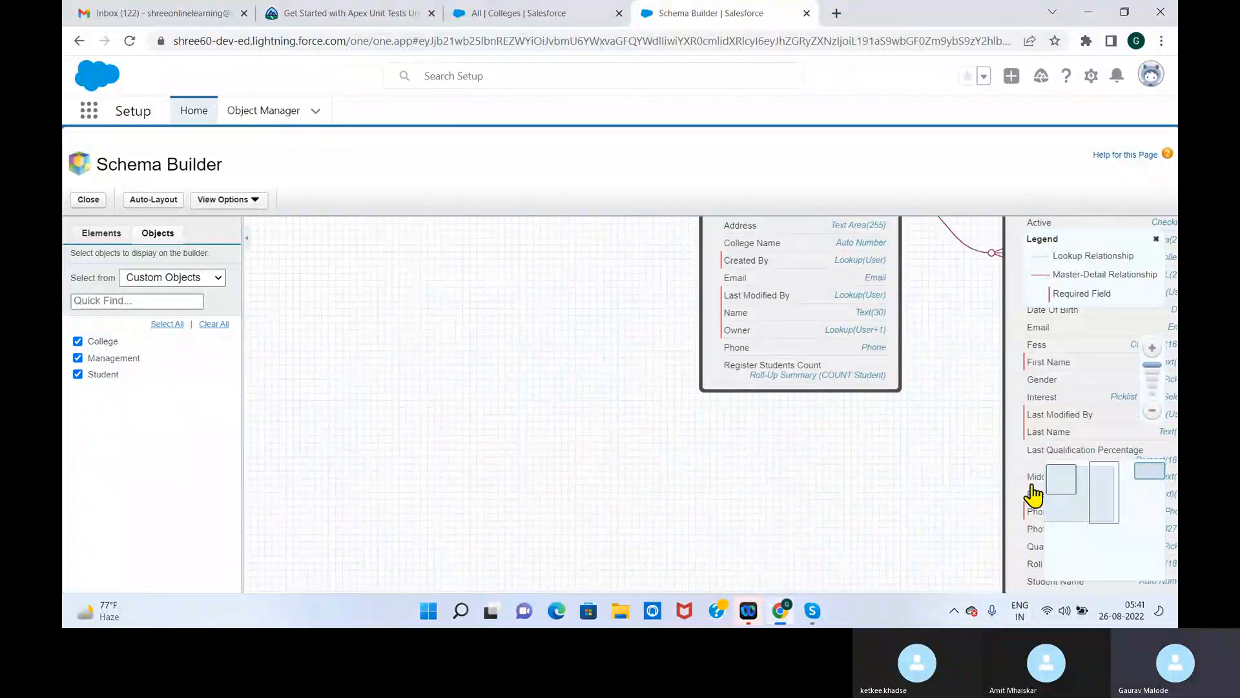
Scale the diagram down one level and realign the College, Student and Management boxes in a row
left_click(1150, 404)
left_click_drag(797, 258, 378, 266)
left_click_drag(918, 259, 547, 248)
left_click_drag(1171, 251, 775, 255)
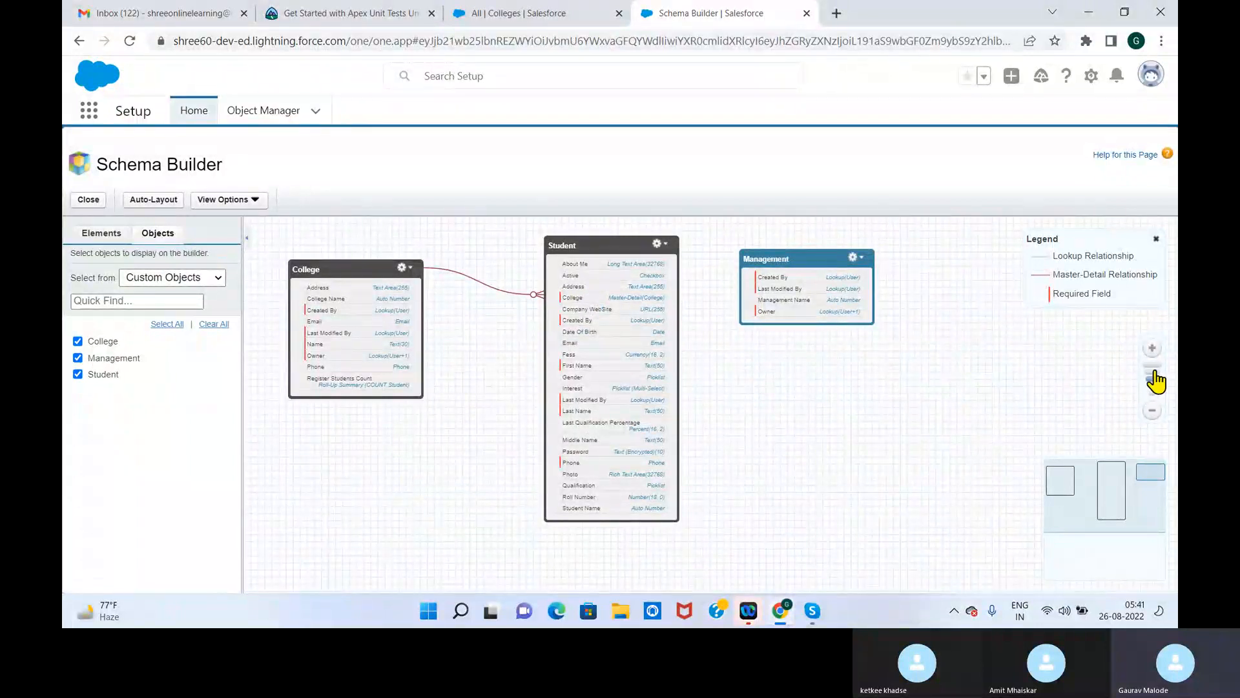
Enlarge the diagram around the Student and Management objects, and show the elements available for adding to the schema
left_click(1150, 350)
left_click(1150, 347)
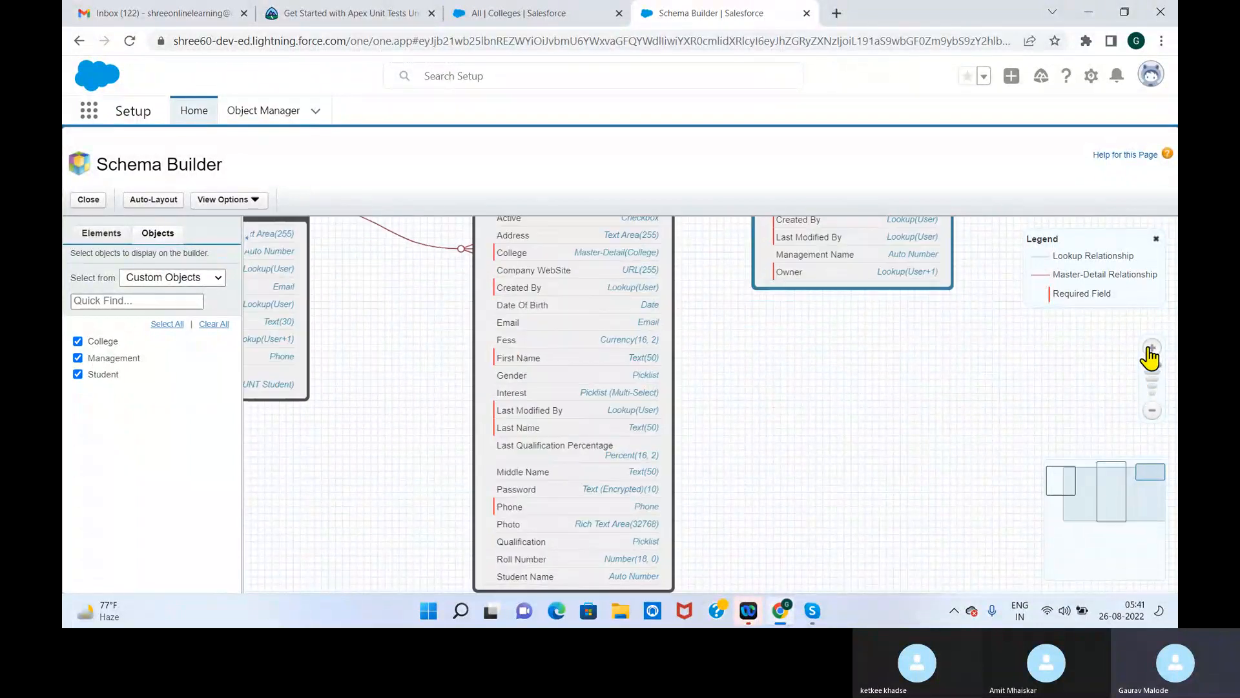
left_click(1154, 491)
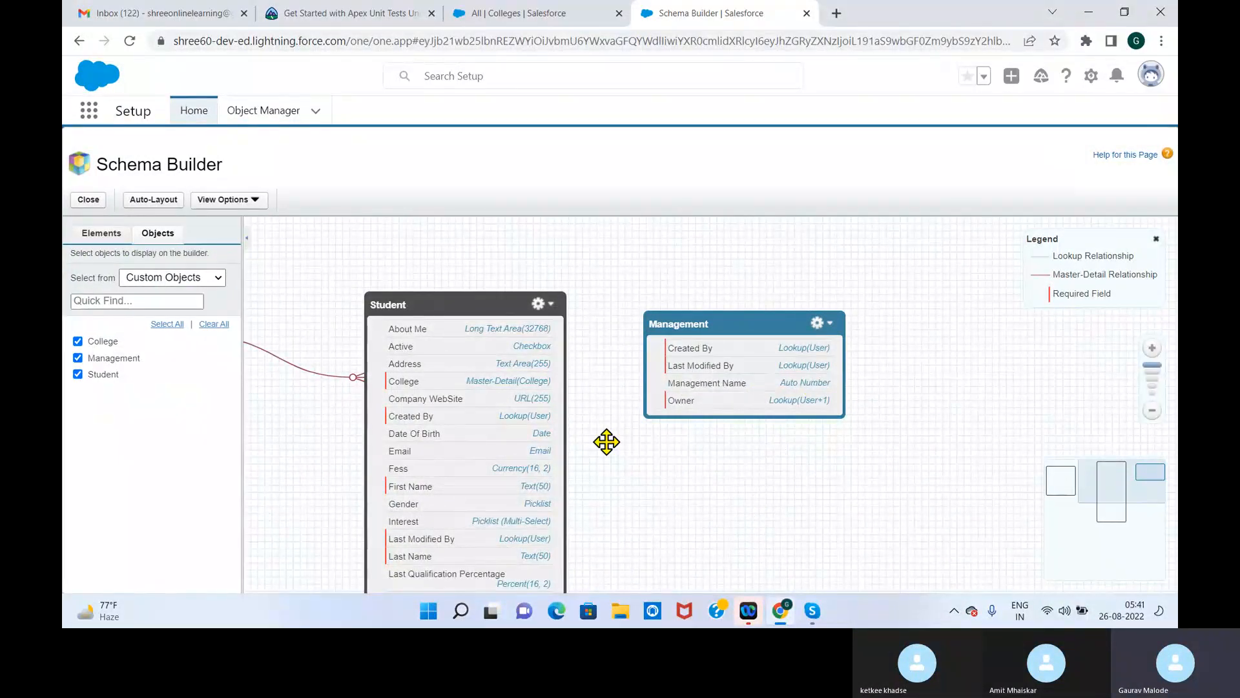
left_click(105, 241)
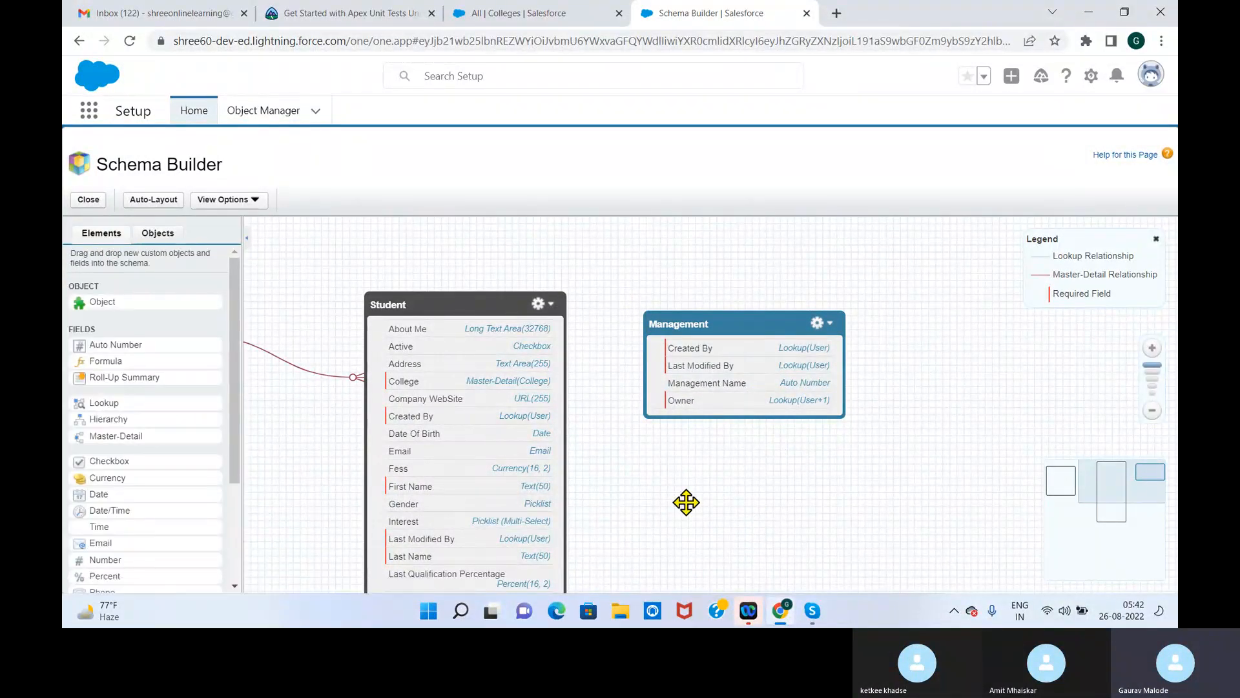
Enlarge the page and place the Student and Management boxes side by side near the canvas's upper edge
left_click_drag(732, 333, 721, 292)
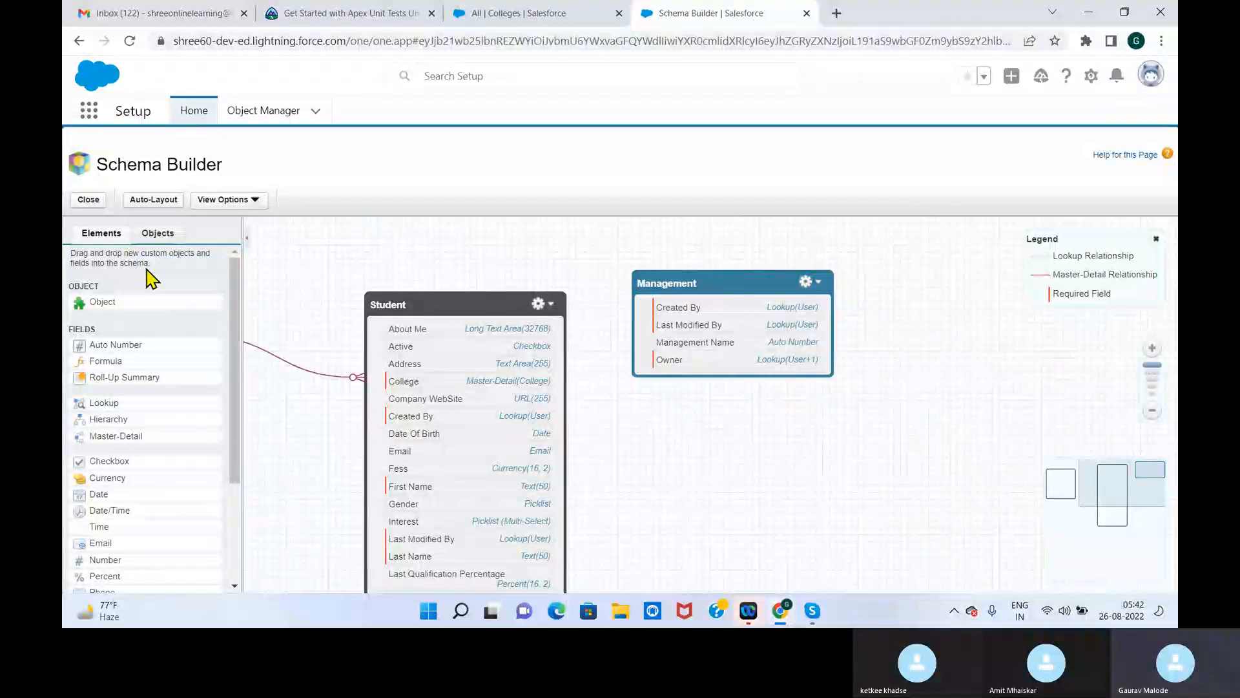
key("ctrl+plus")
key("ctrl+plus")
left_click_drag(562, 371, 402, 288)
left_click_drag(908, 337, 612, 286)
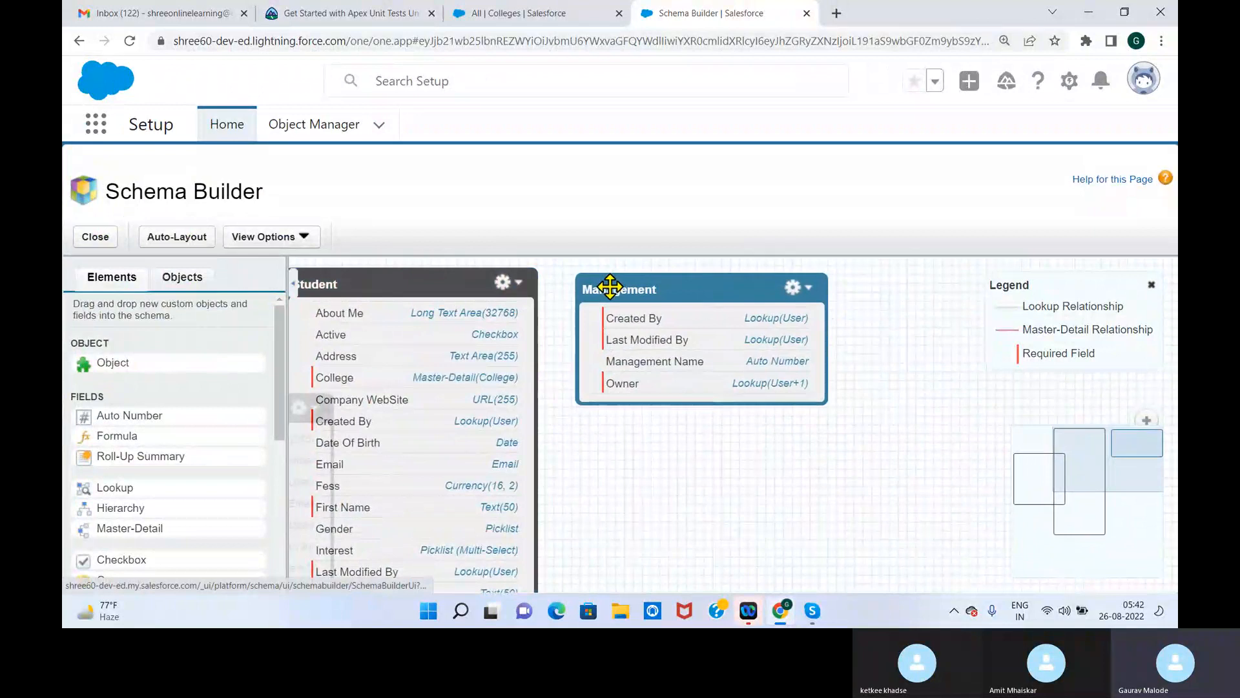
left_click(187, 279)
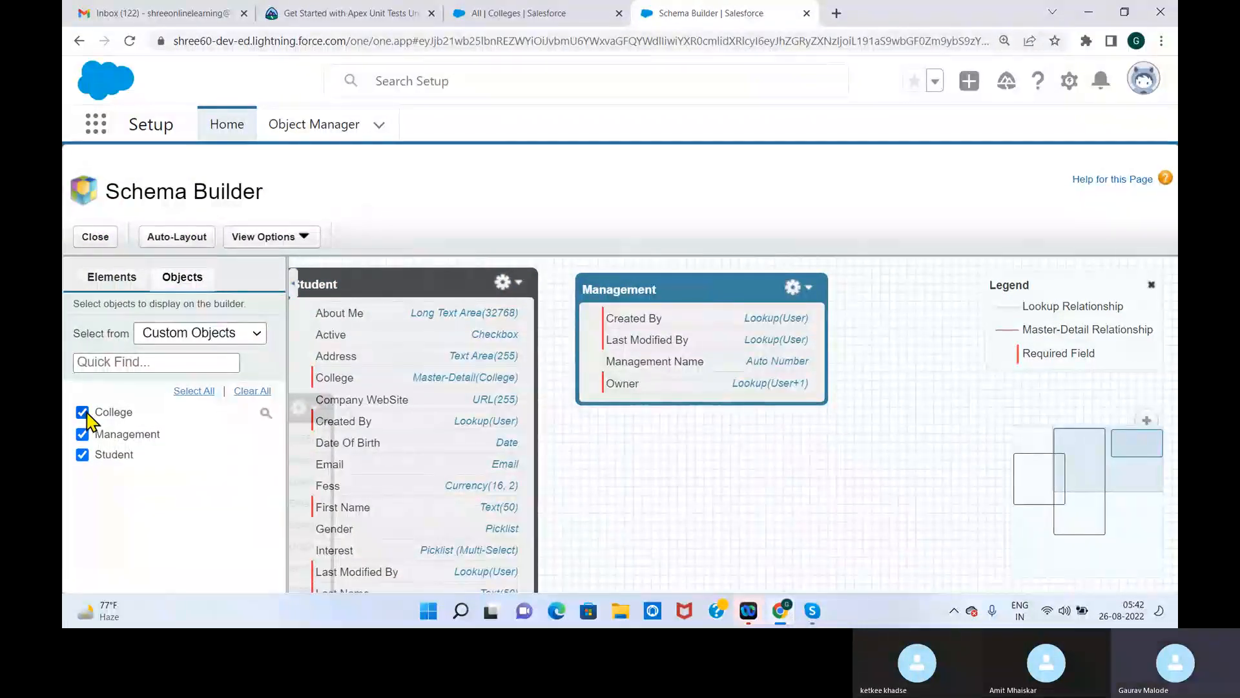
left_click(103, 277)
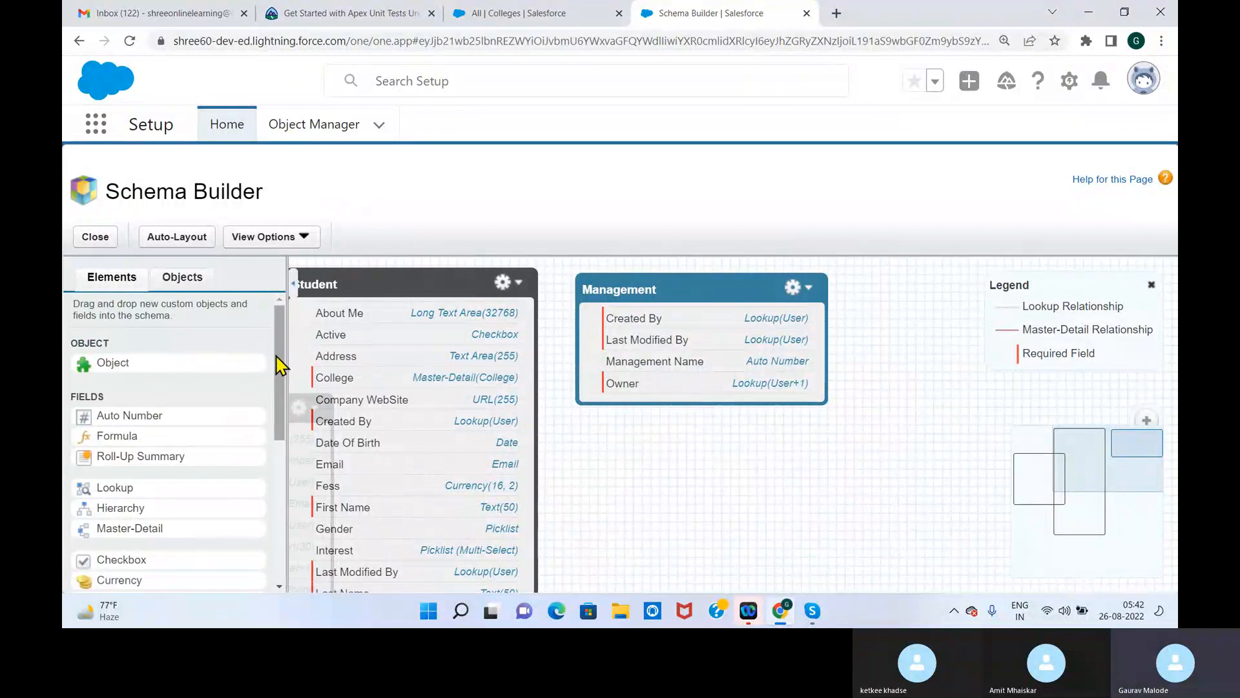
mouse_move(281, 363)
left_mouse_down()
mouse_move(284, 383)
mouse_move(285, 359)
left_mouse_up()
left_click_drag(111, 362, 648, 496)
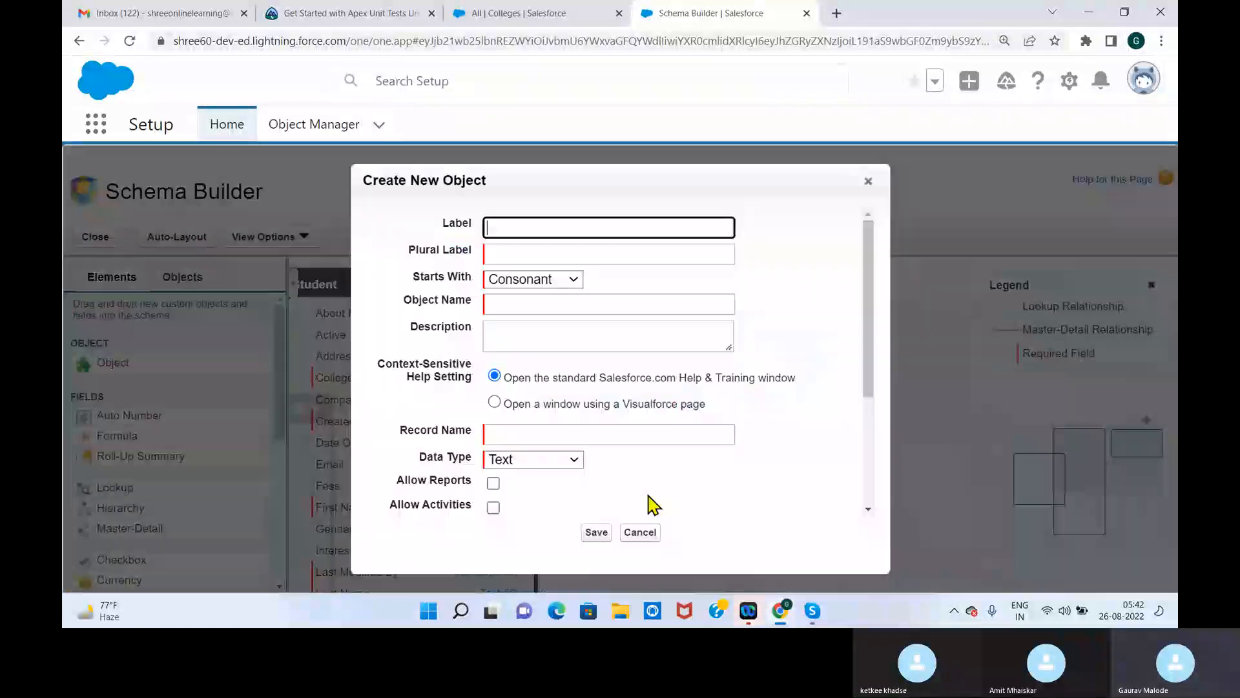
left_click(868, 182)
Add a new custom object to the schema below Management, with the label Faculty and the plural label Faculties
left_click_drag(113, 362, 670, 466)
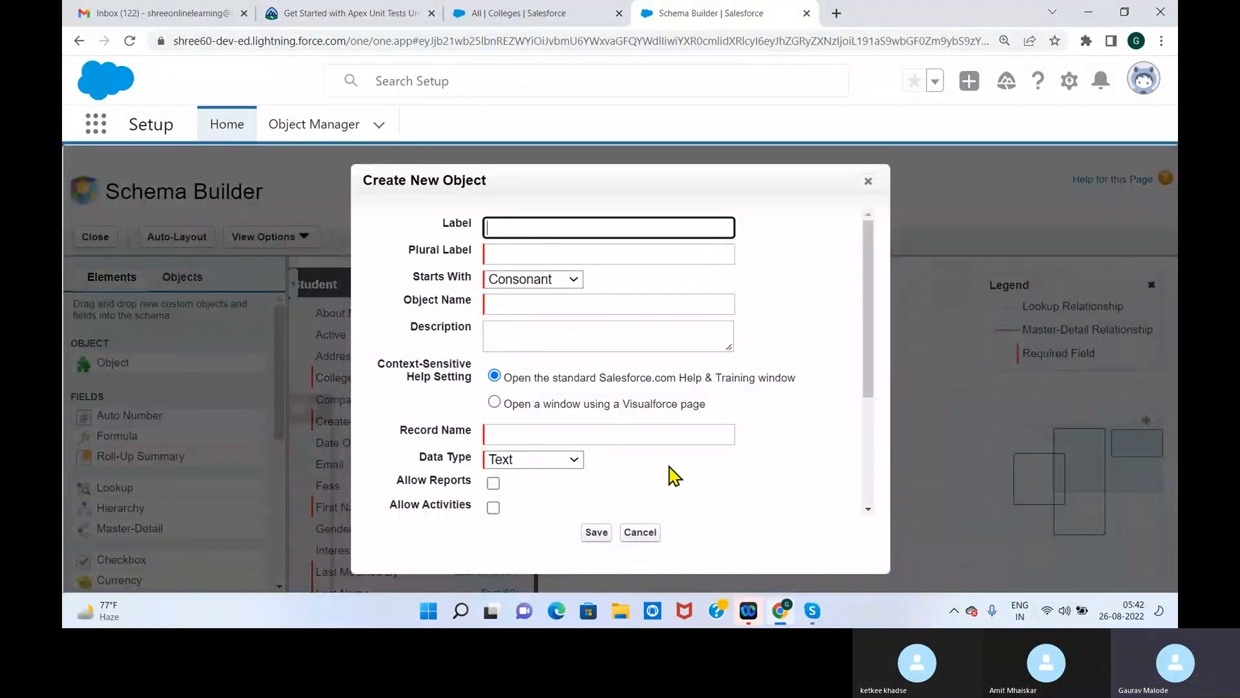
type("ea")
key("BackSpace")
key("BackSpace")
key("BackSpace")
key("BackSpace")
type("Faculty")
left_click(730, 282)
left_click(606, 256)
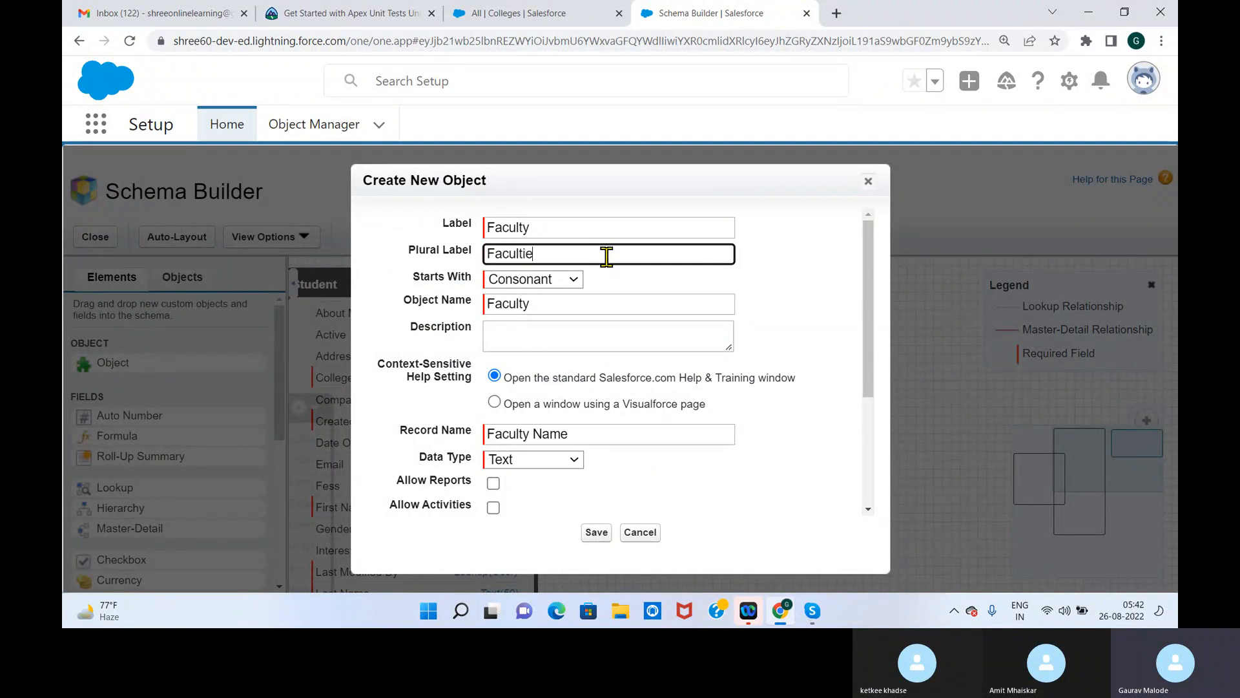
type("Faculties")
left_click(717, 276)
left_click_drag(498, 256, 550, 254)
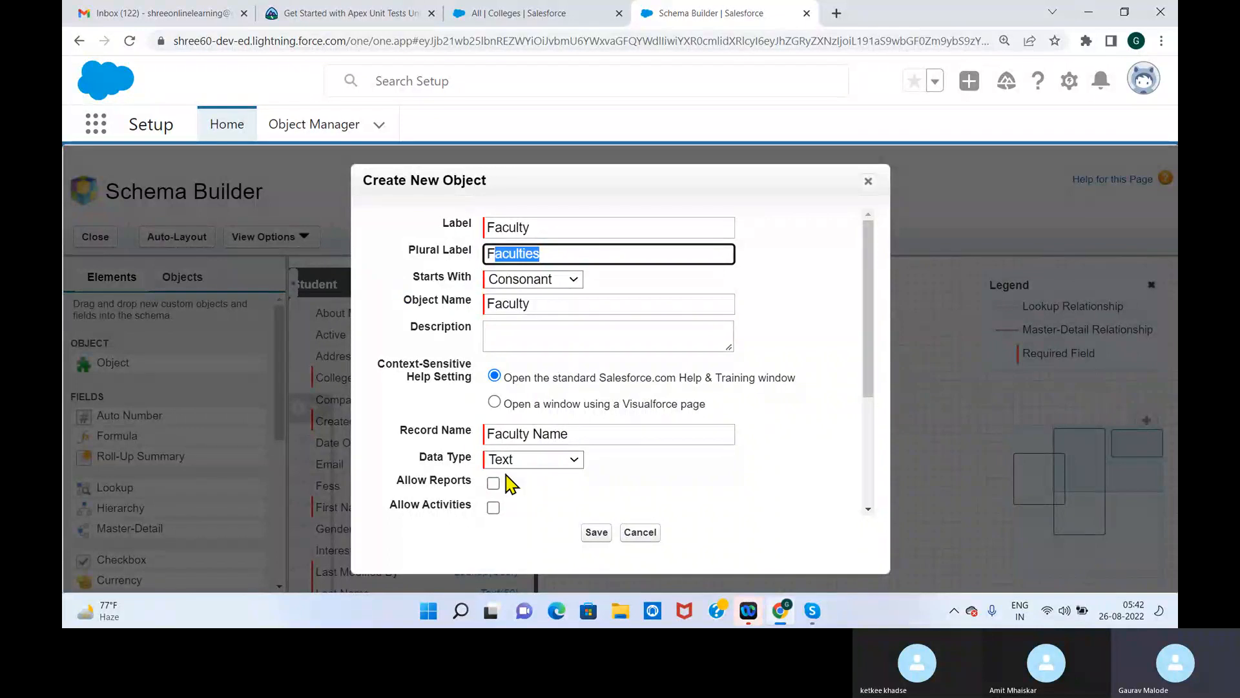
Set the Faculty record name's data type to Auto Number with the display format F-{0000}
left_click(575, 460)
left_click(568, 478)
left_click(568, 485)
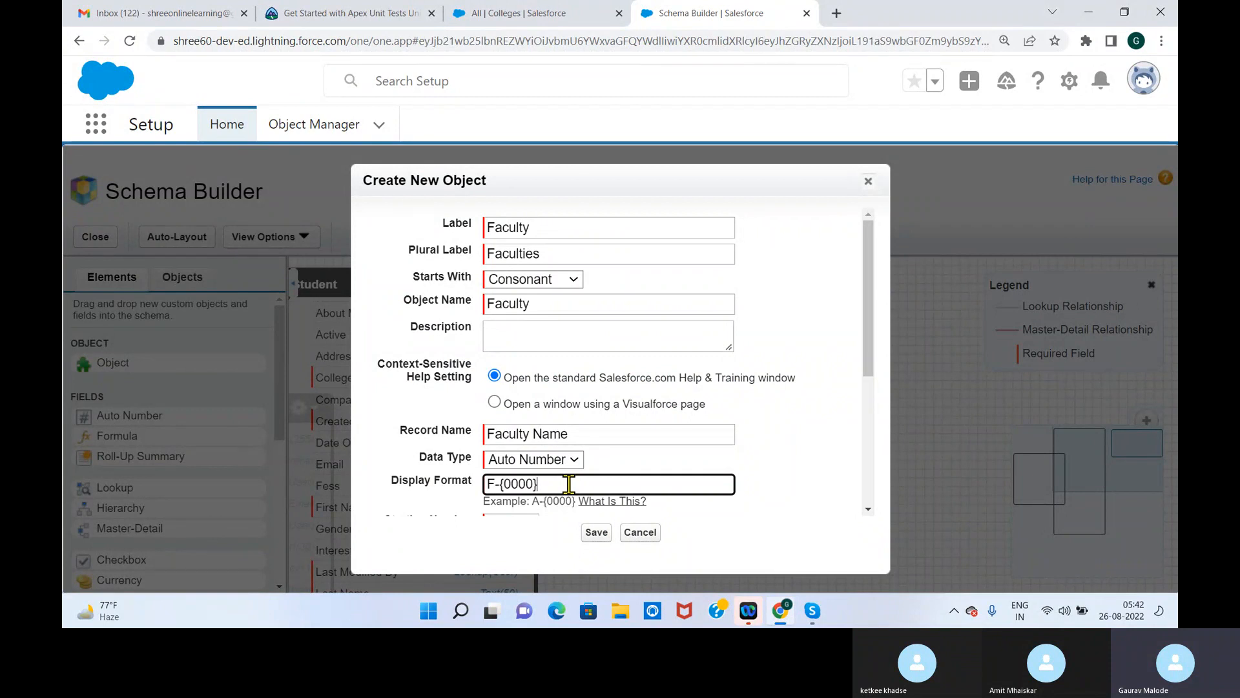
Enable reports, activities and field history tracking for Faculty, set the starting number to 1, and save the object
left_click_drag(870, 322, 870, 406)
left_click(493, 381)
left_click(493, 407)
left_click(493, 435)
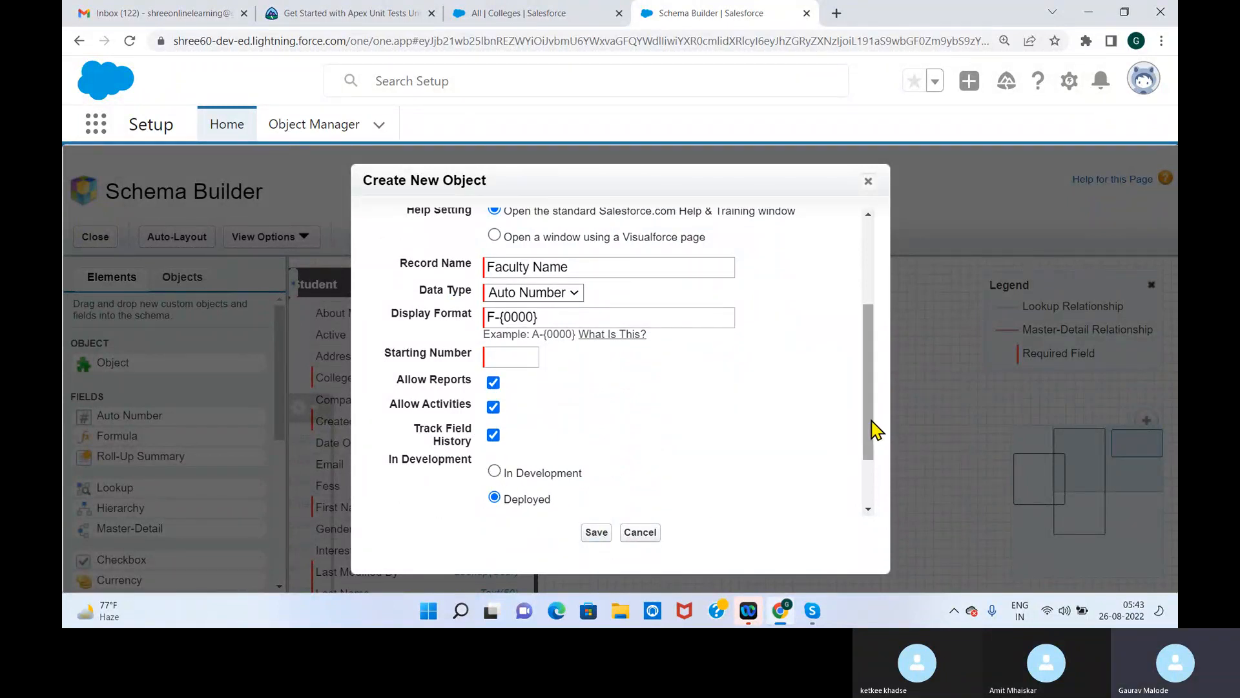
left_click_drag(875, 429, 869, 498)
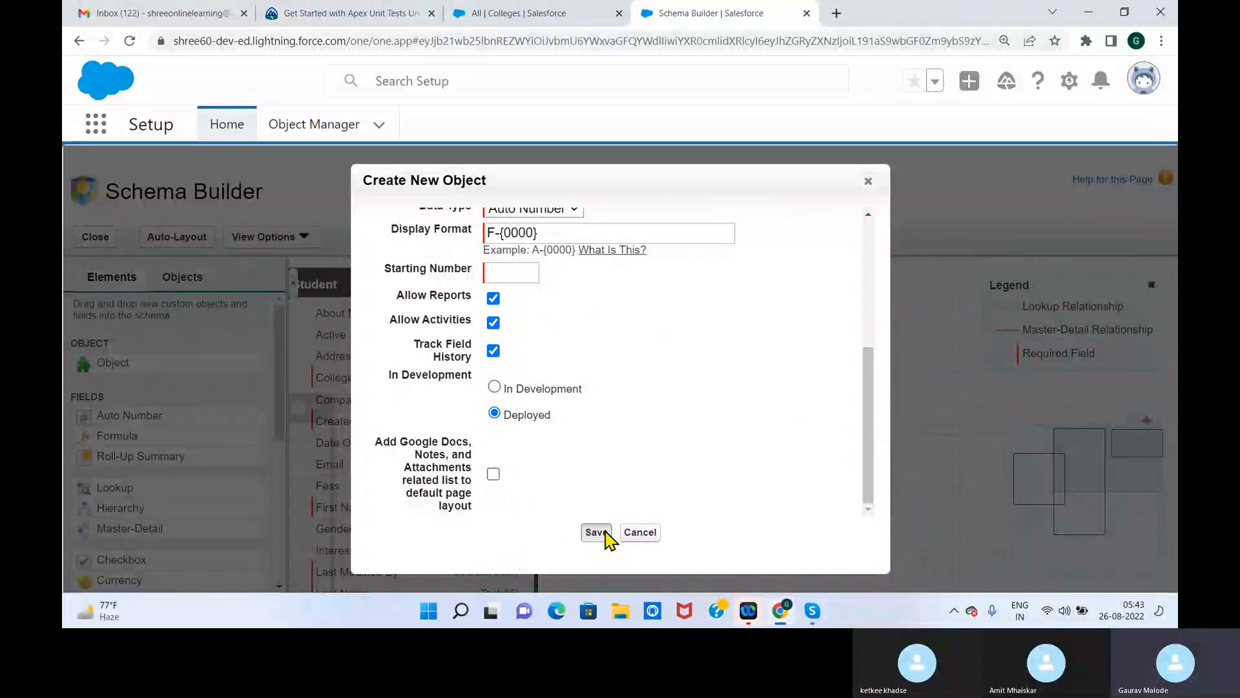
left_click(606, 534)
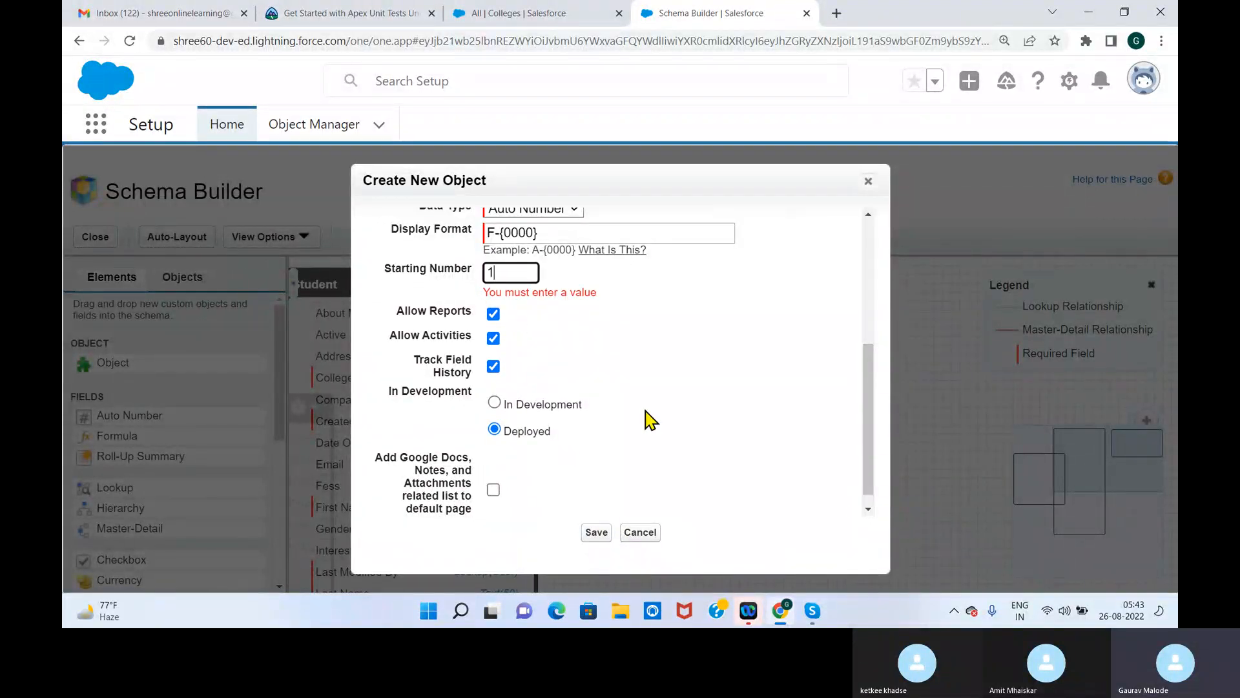
type("1")
left_click(596, 533)
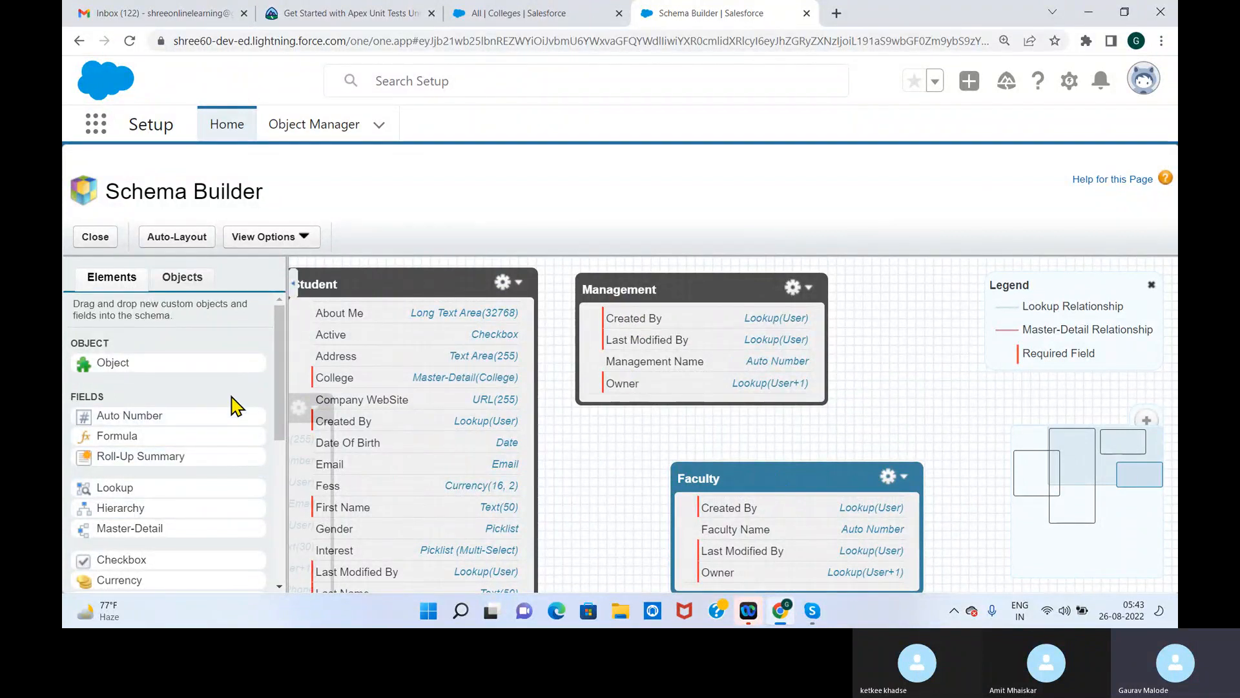
Add a text field labelled Trust Name to the Management object
left_click_drag(277, 393, 268, 507)
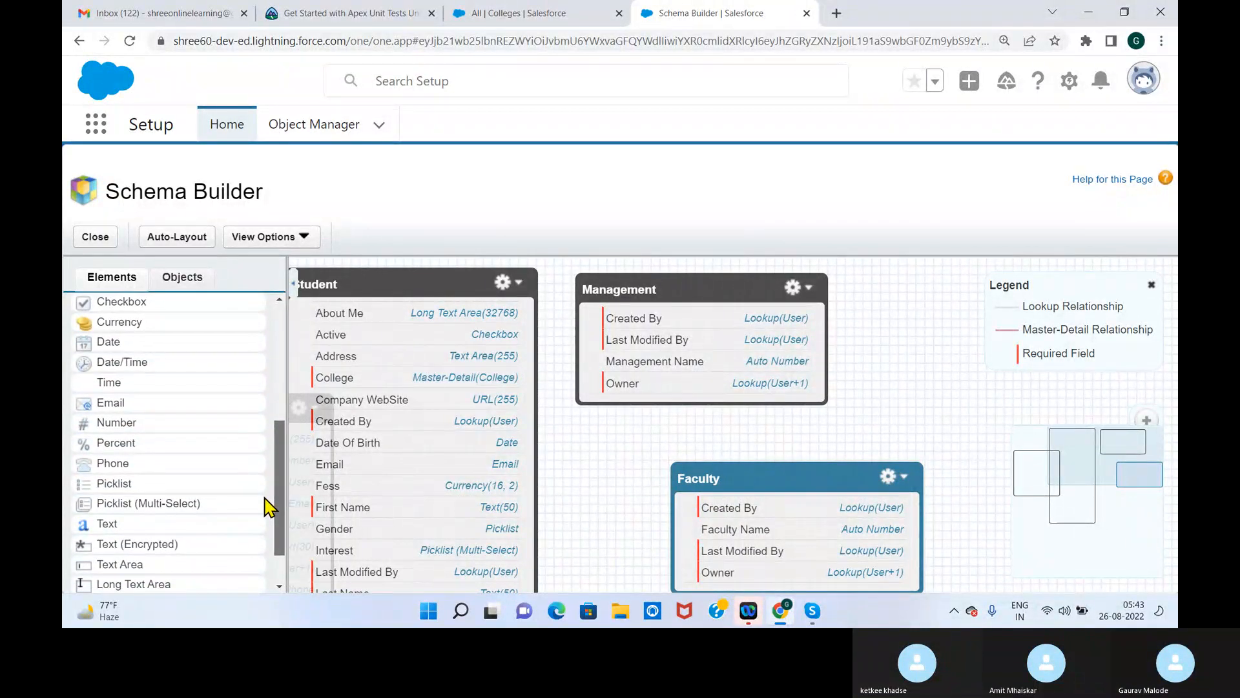
left_click_drag(269, 507, 268, 526)
left_click_drag(97, 468, 633, 382)
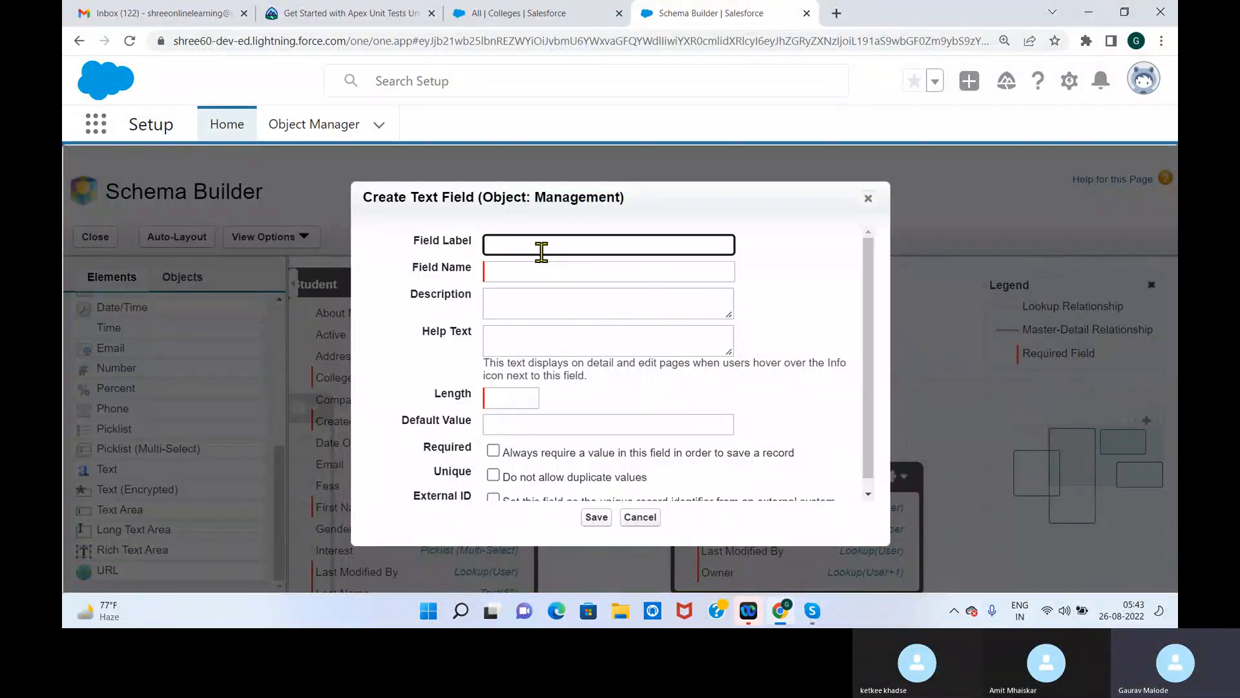
type("Trust Name")
left_click(754, 262)
Set the Trust Name field's length to 30, make it required, and save it
left_click(524, 396)
type("30")
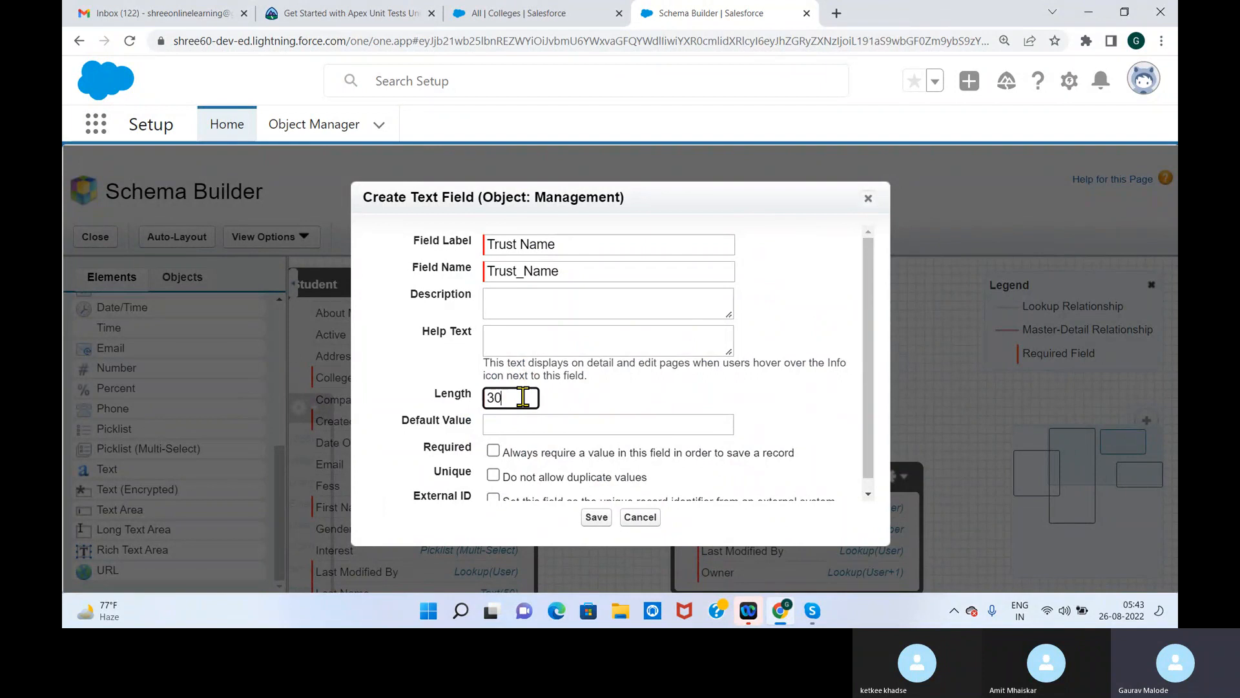
left_click(849, 389)
left_click(492, 451)
scroll(866, 407, "down", 1)
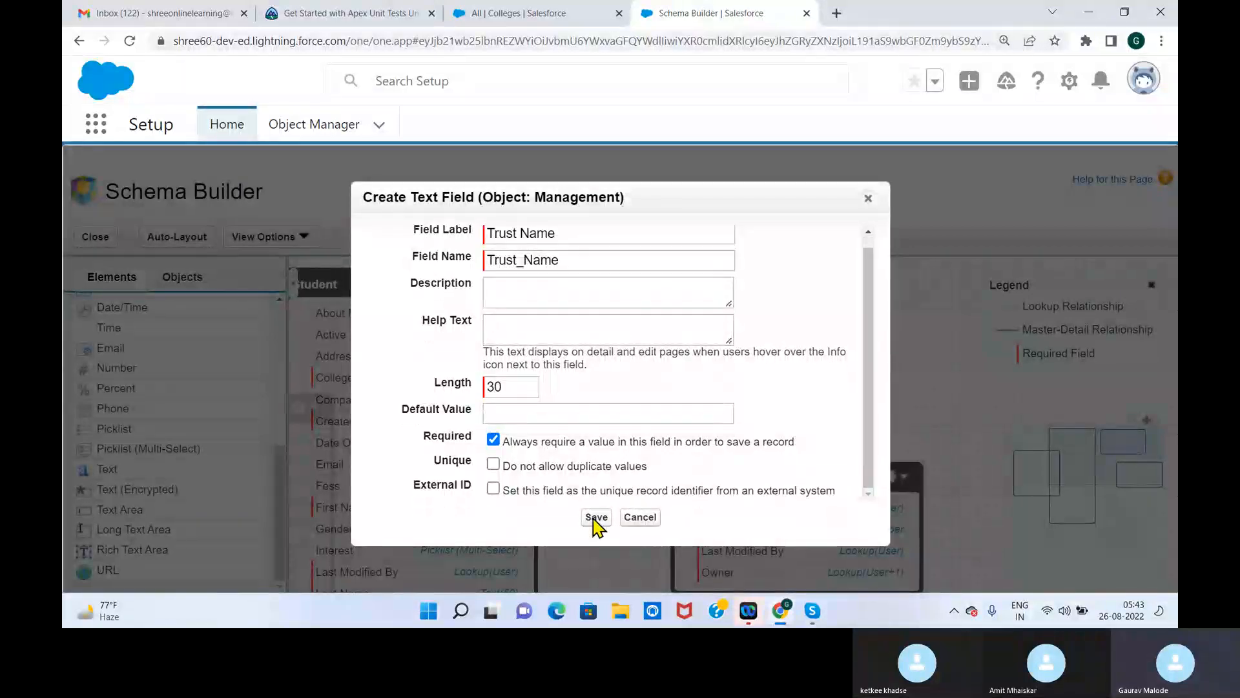
left_click(595, 517)
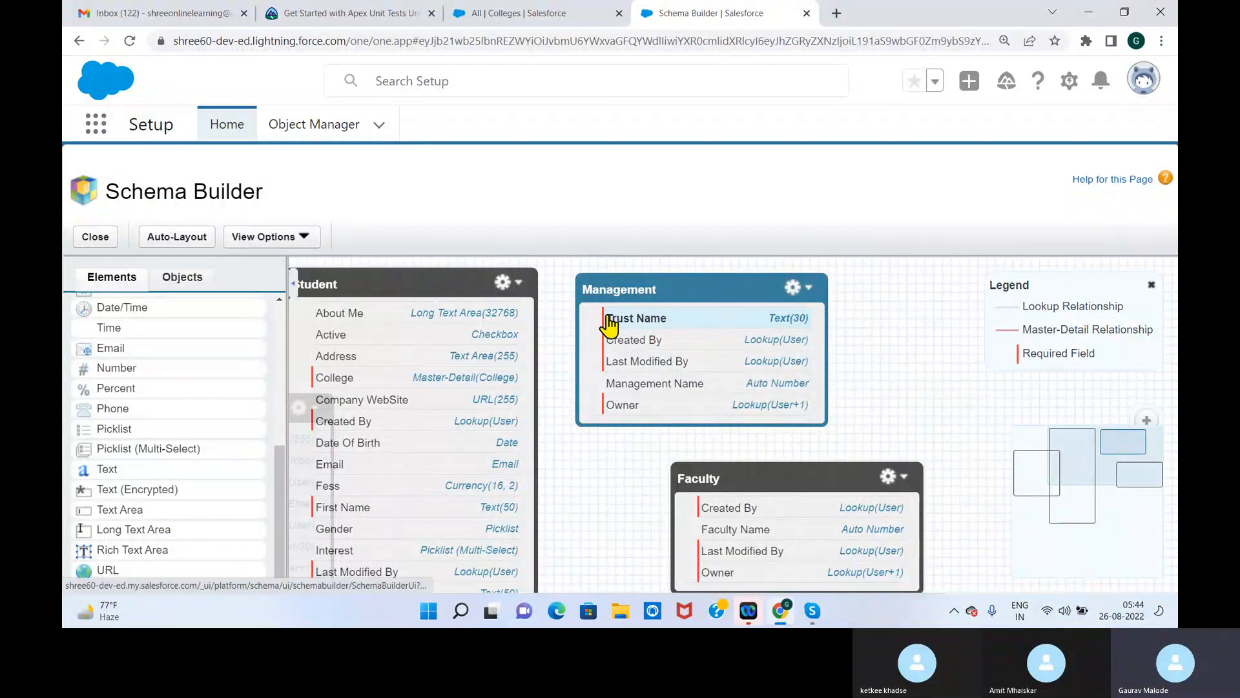
Add a long text area field labelled Trust Address to the Management object and save it
left_click_drag(87, 530, 653, 362)
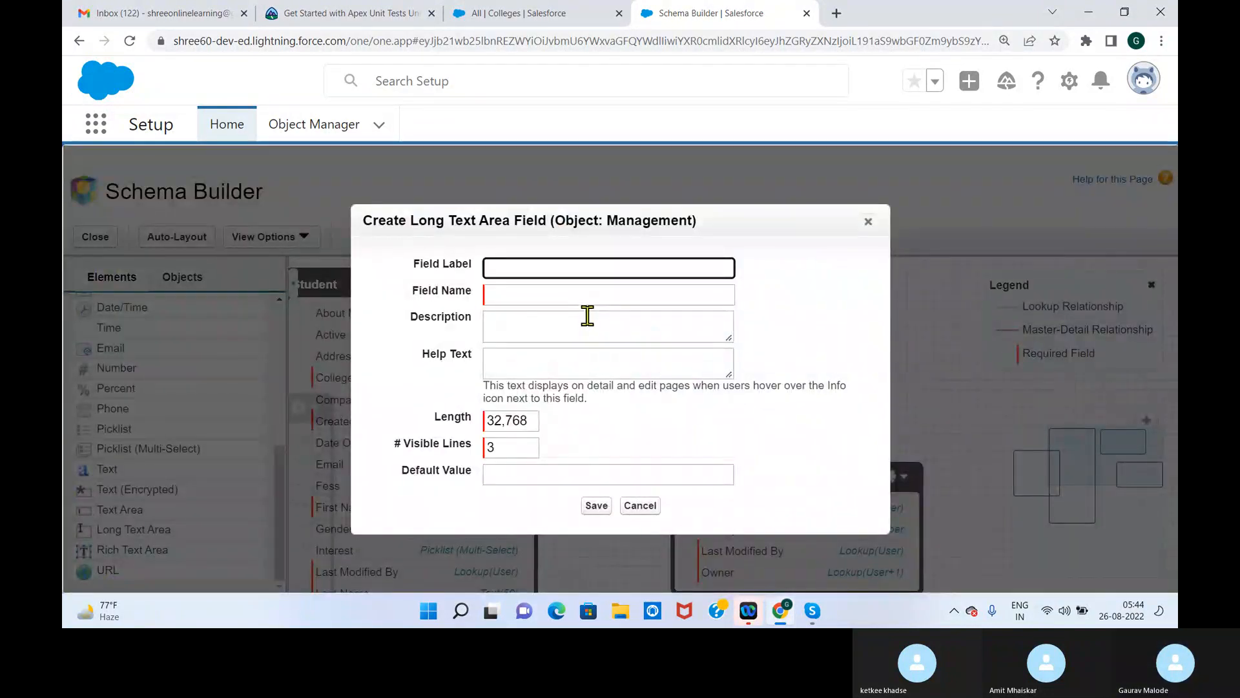
type("Trust Address")
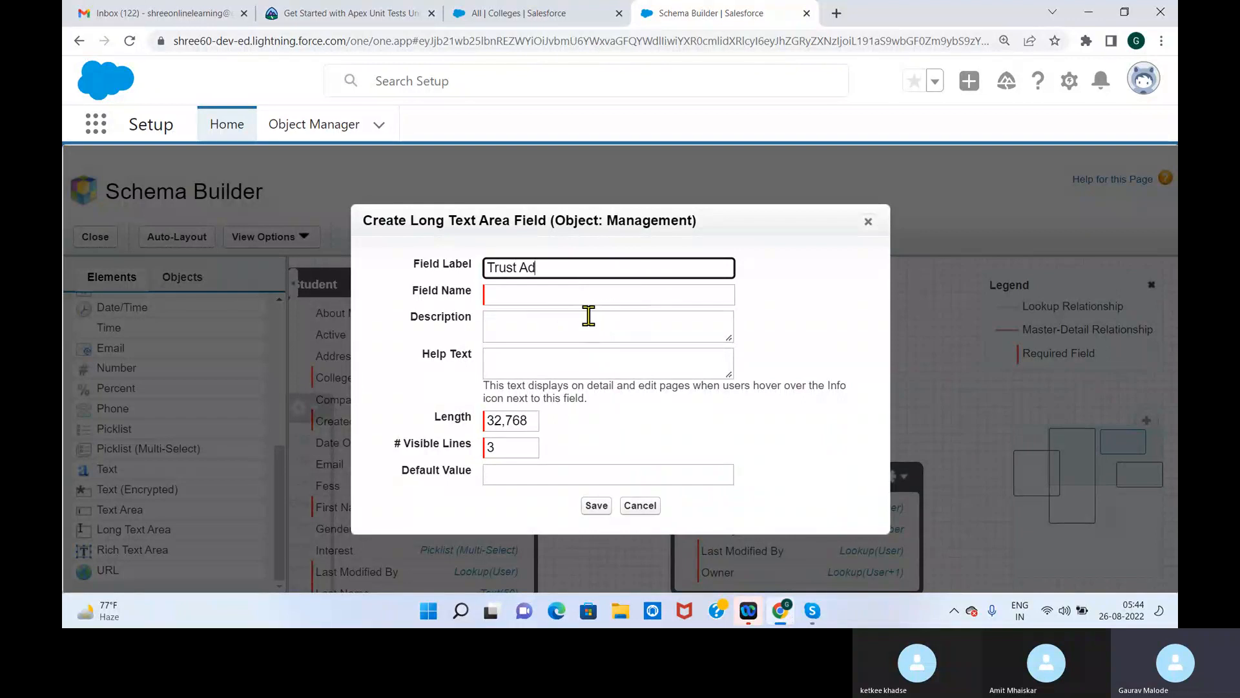
left_click(811, 316)
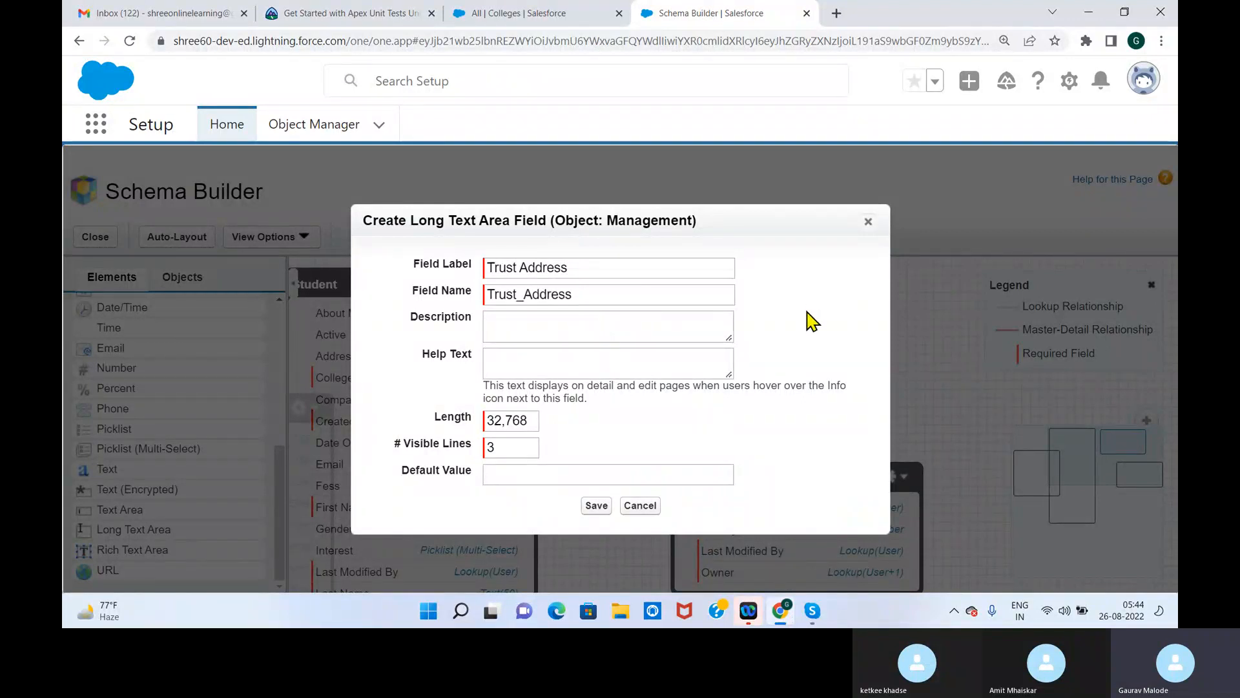
left_click(597, 505)
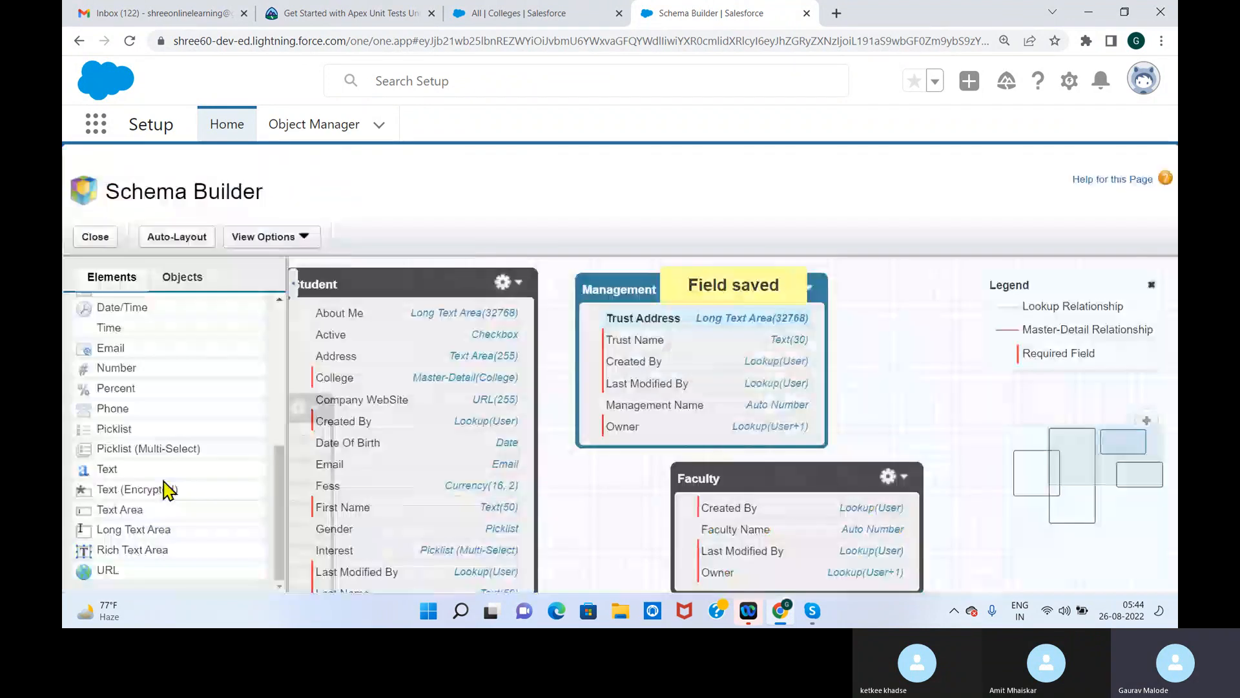
Add a phone field labelled Phone to the Management object and save it
left_click_drag(108, 410, 668, 349)
type("Phone")
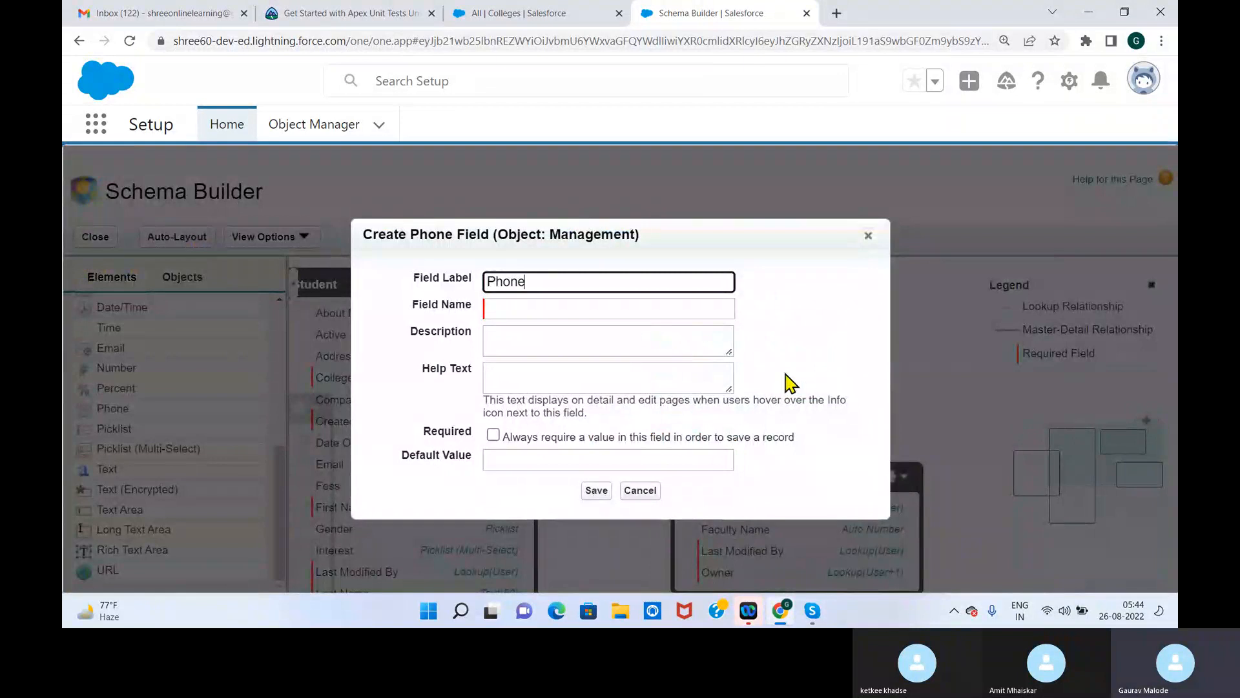
left_click(803, 349)
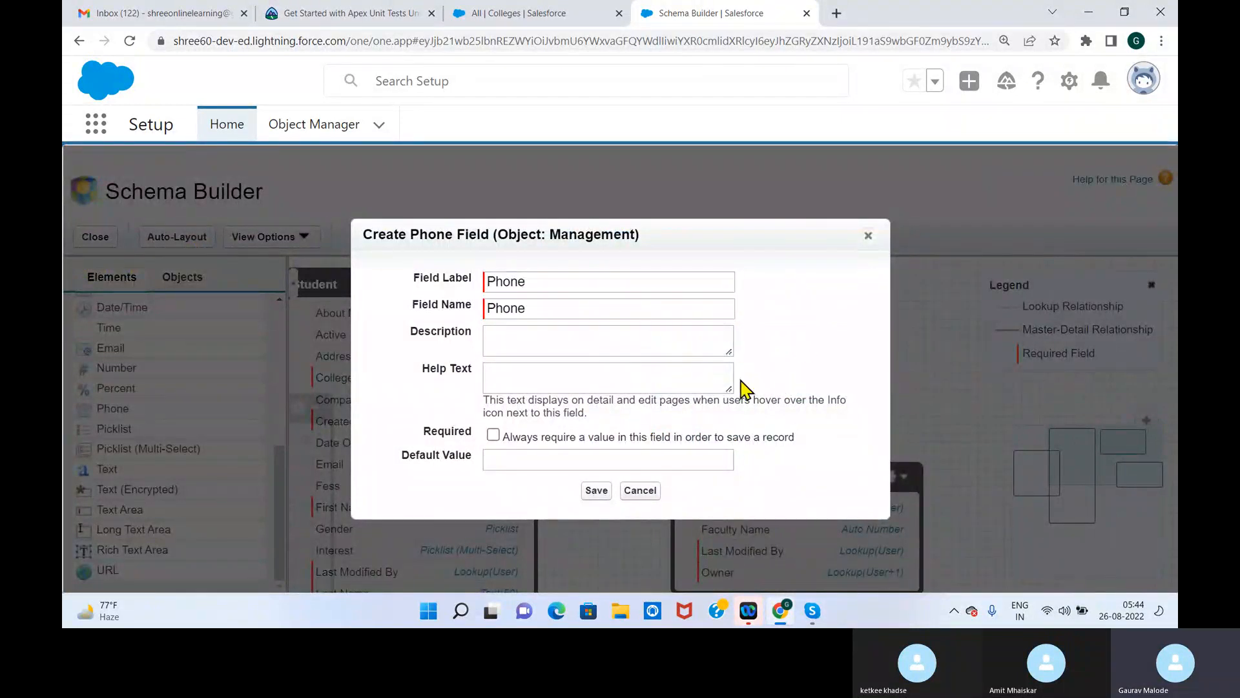
left_click(597, 491)
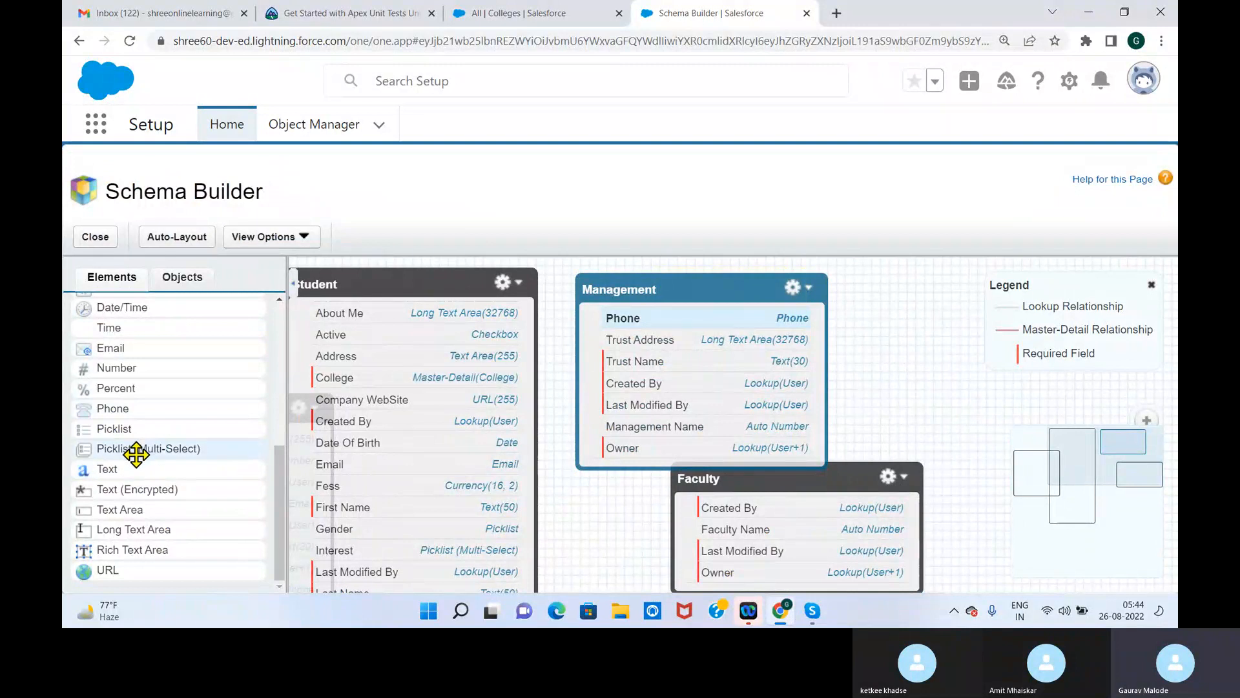
Add a multi-select picklist field labelled Type of business to the Management object
left_click_drag(121, 429, 692, 361)
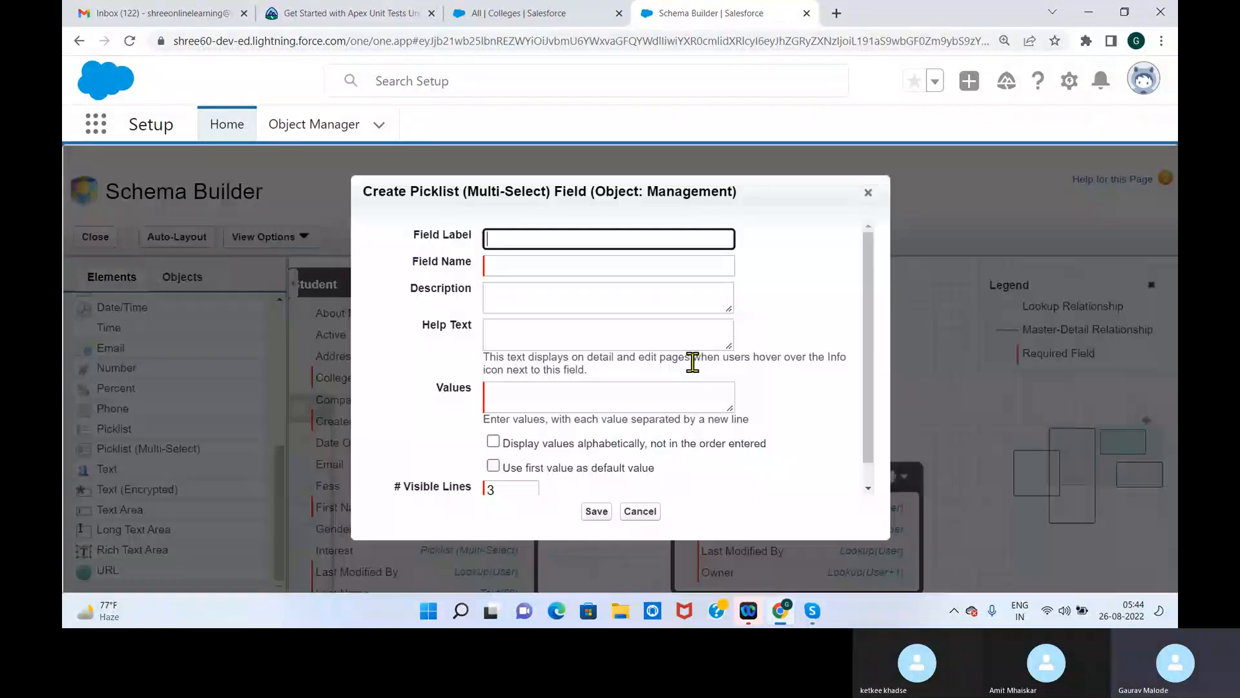
type("Ty")
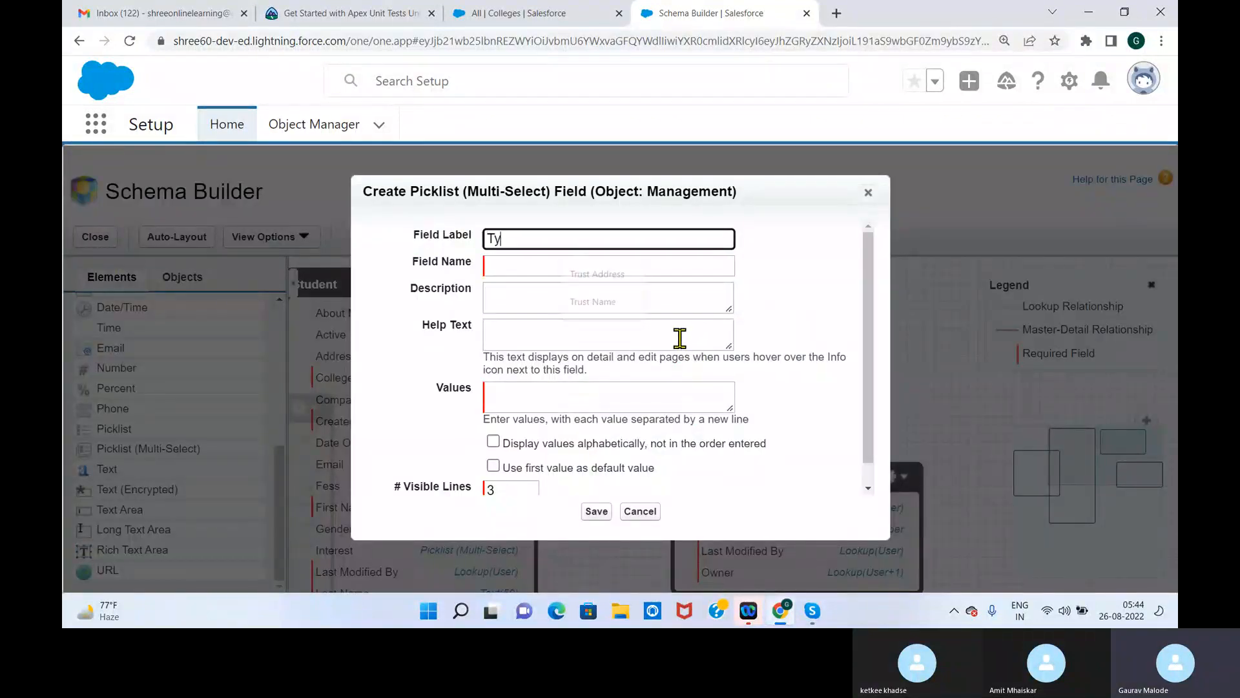
type("pe O")
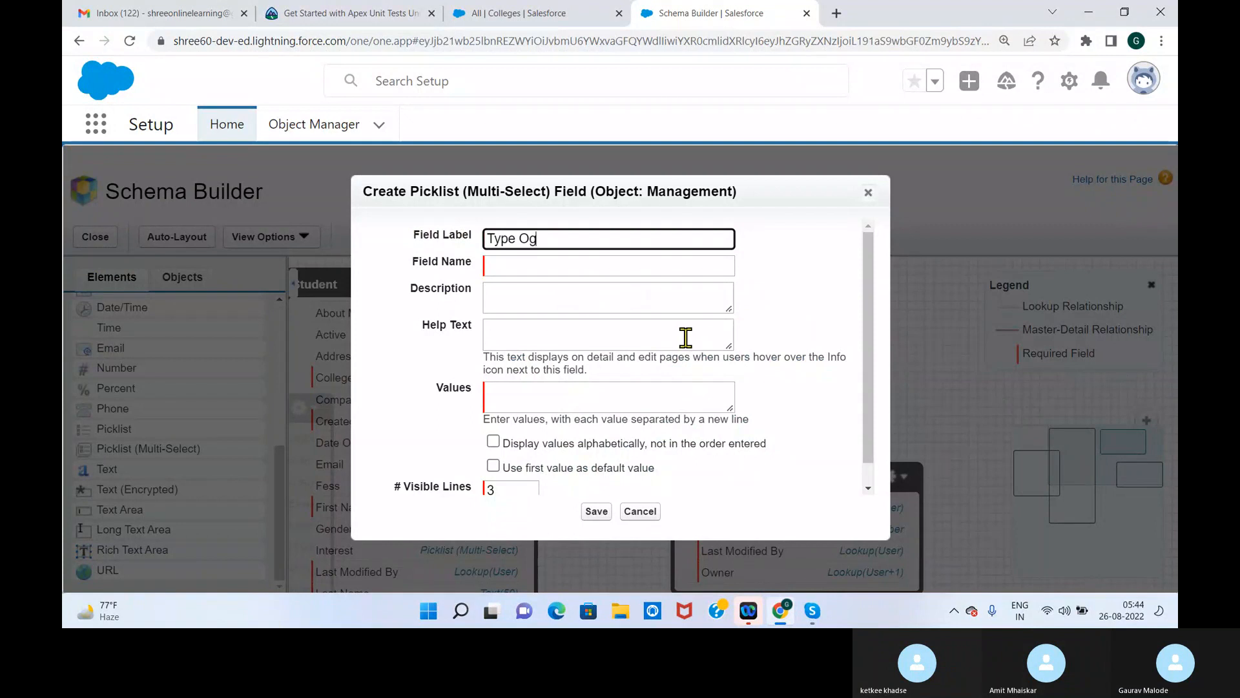
type("f business")
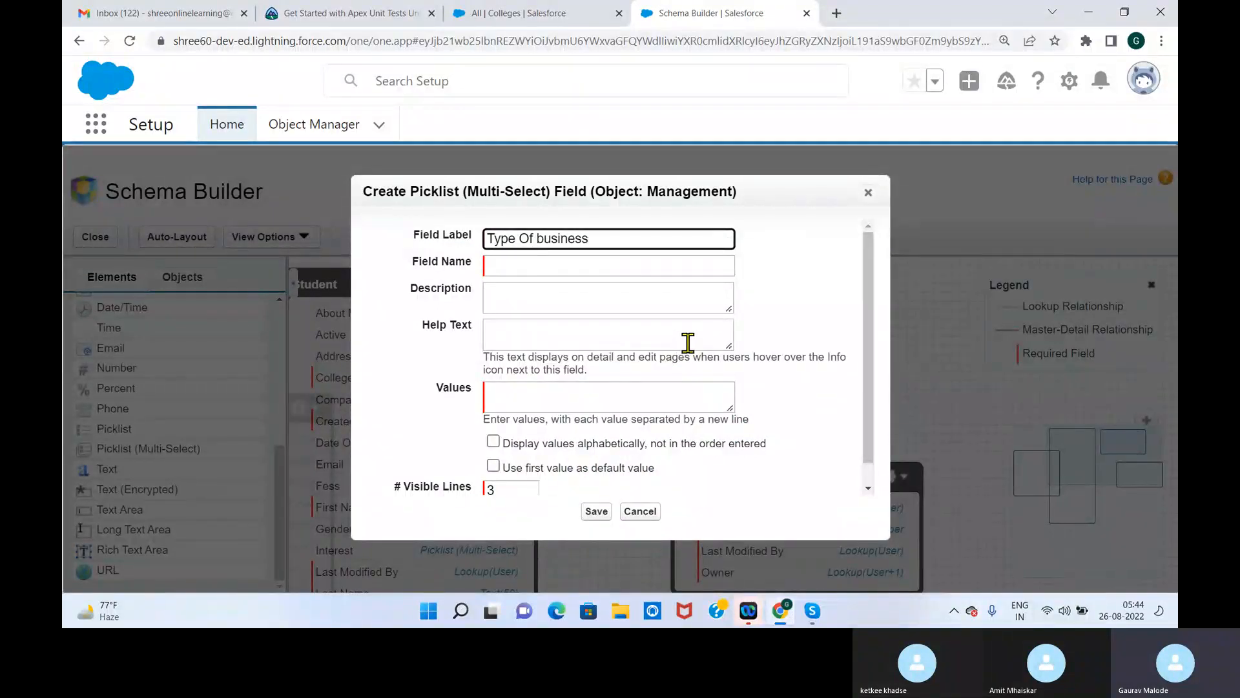
key("Left")
key("BackSpace")
key("BackSpace")
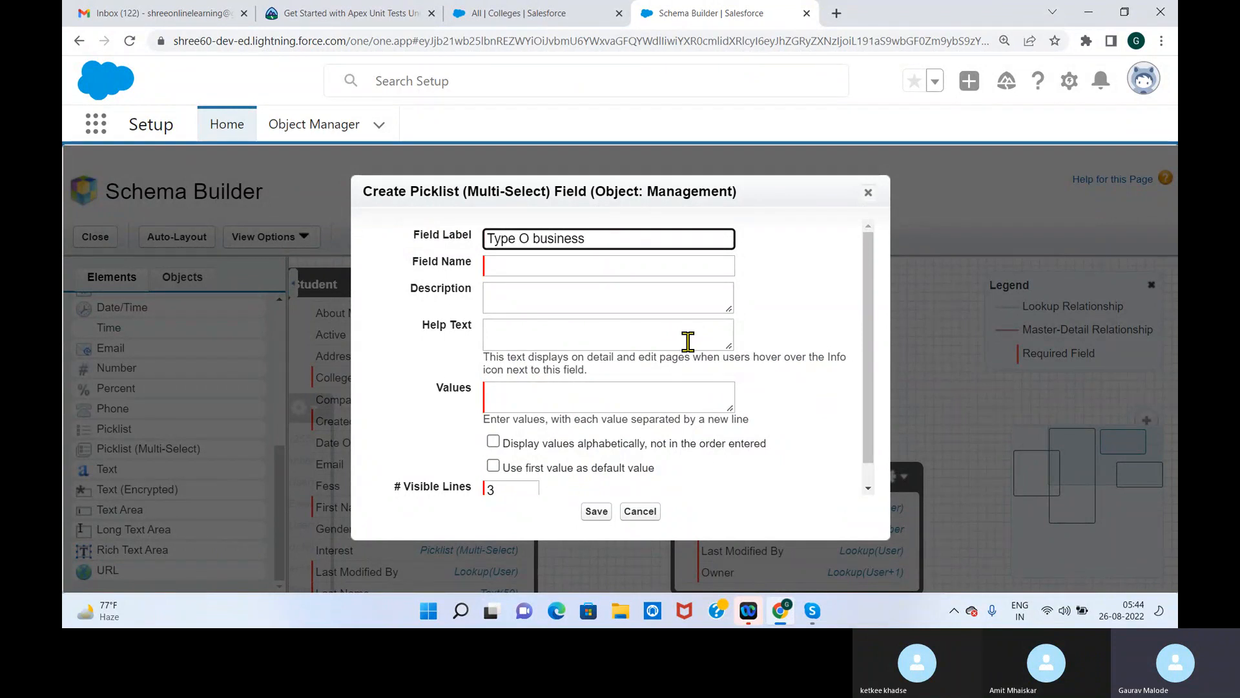
type("of")
left_click(822, 313)
scroll(873, 388, "down", 1)
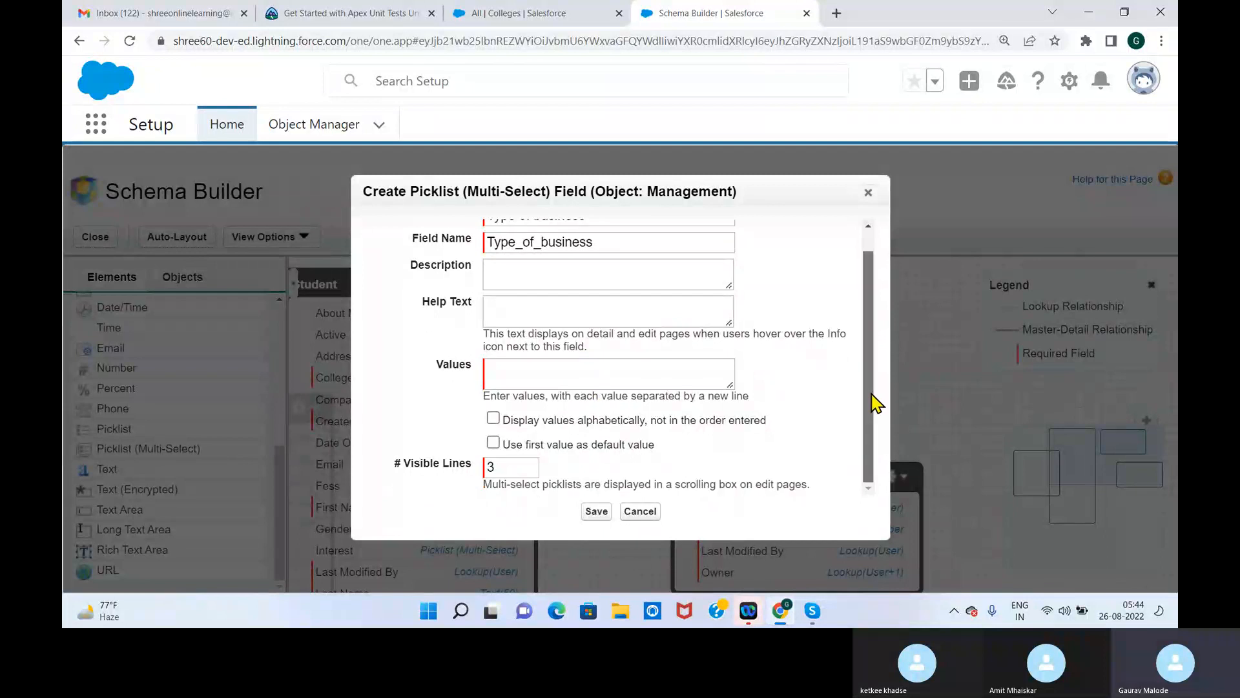
Enter Educational and Information Technology as the first two values of the Type of business picklist
left_click(511, 372)
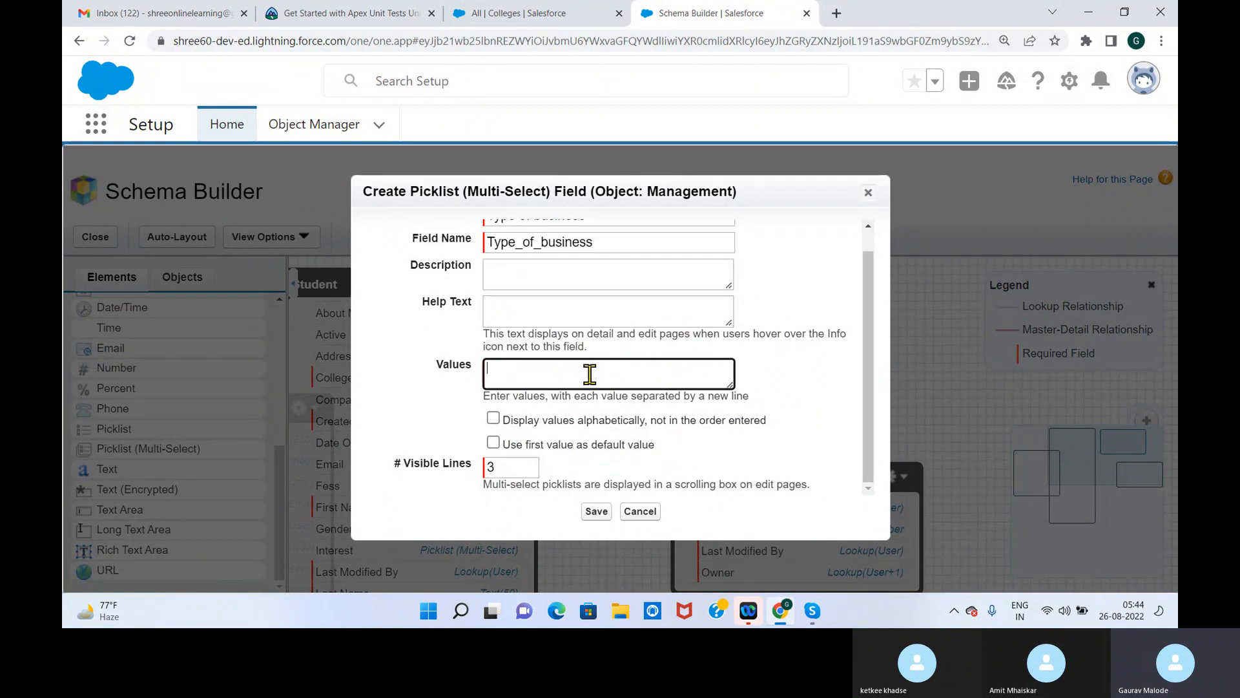
left_click_drag(466, 192, 556, 192)
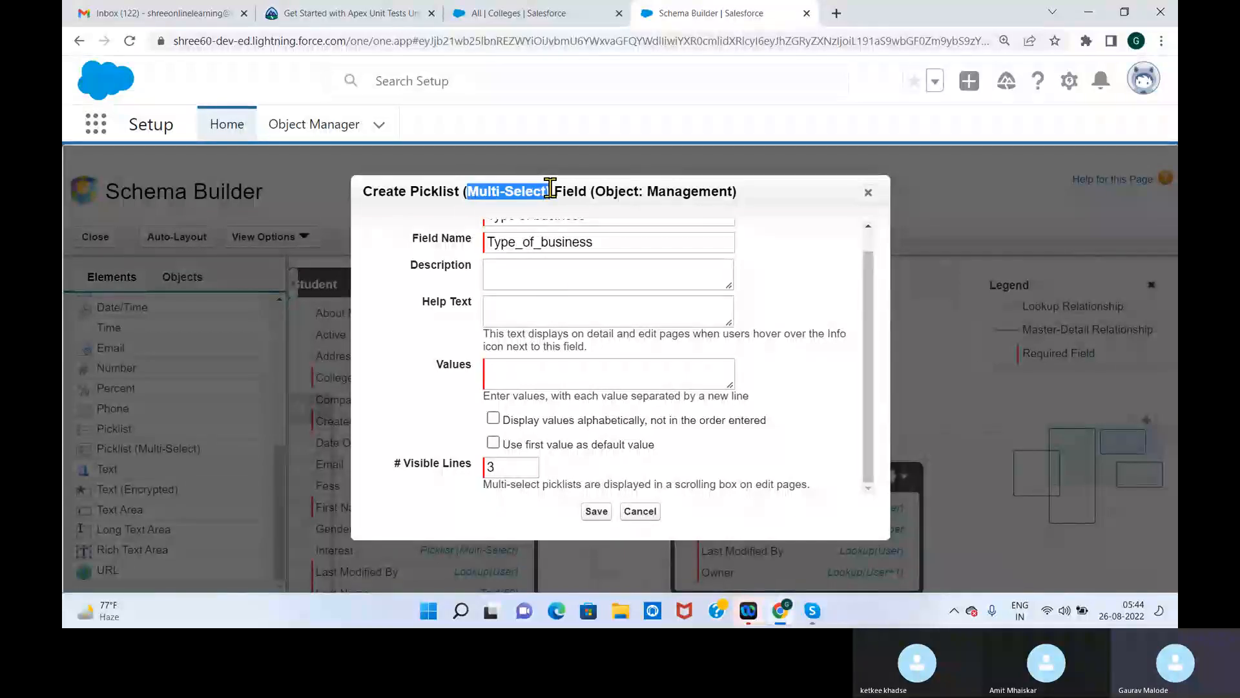
left_click(539, 366)
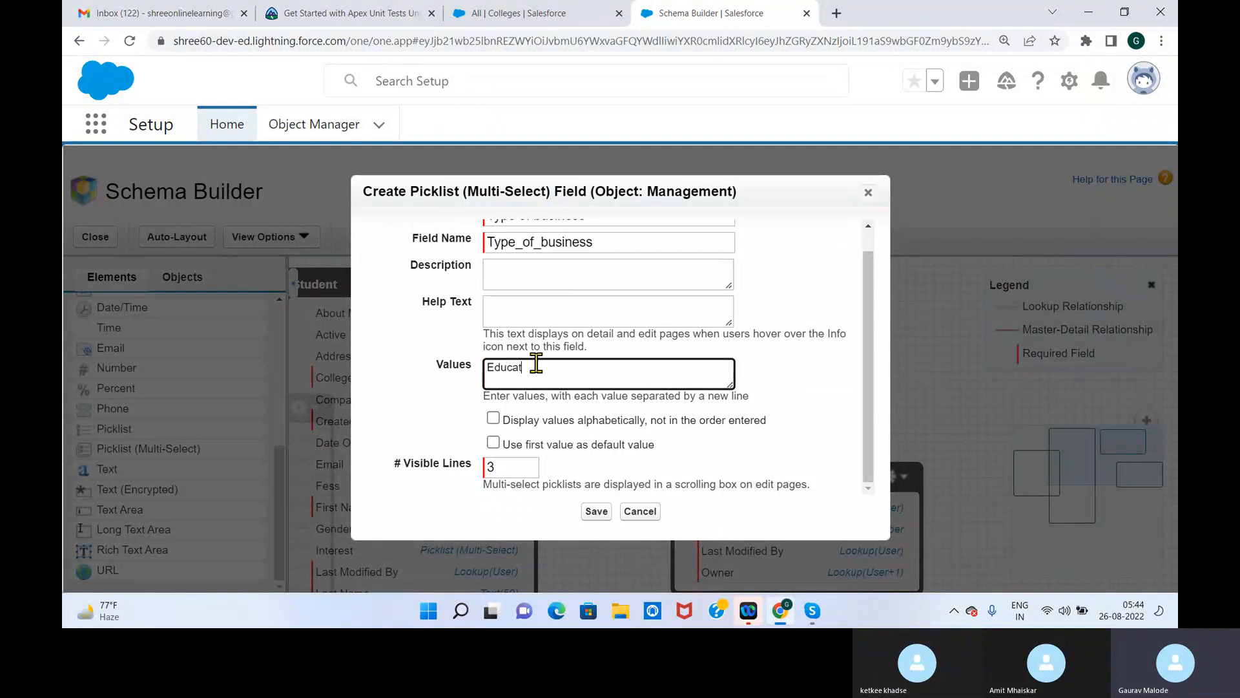
type("tion Techn")
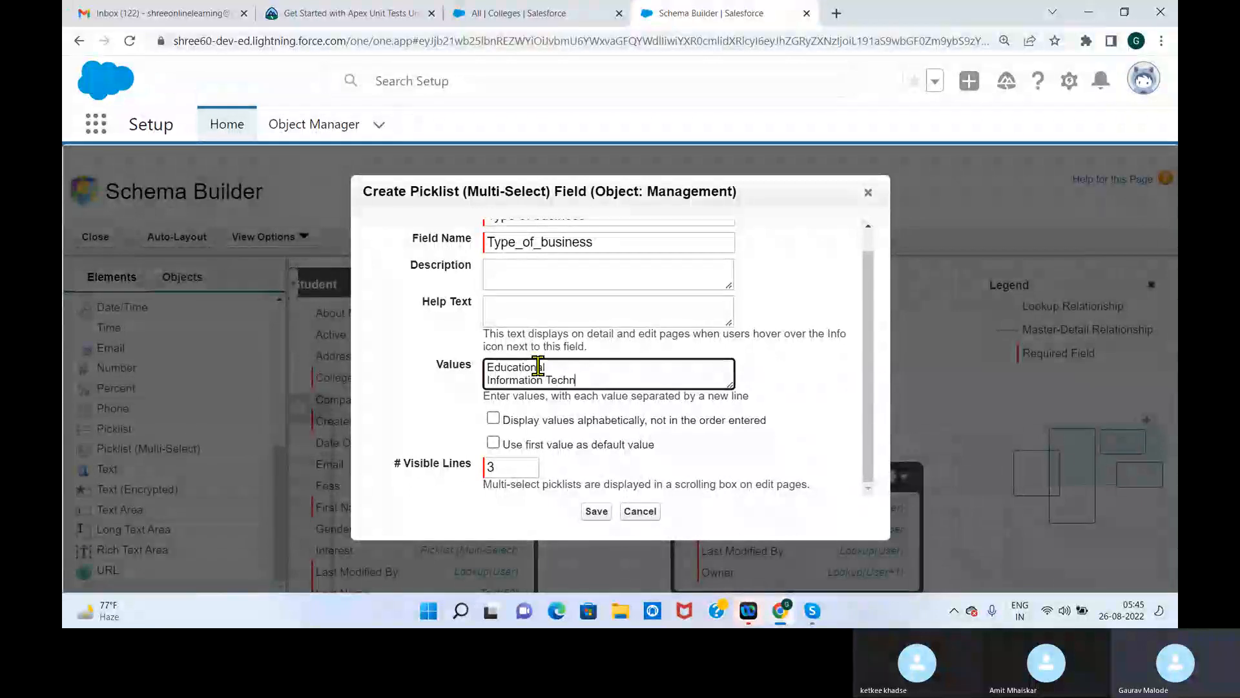
type("ology")
key("Return")
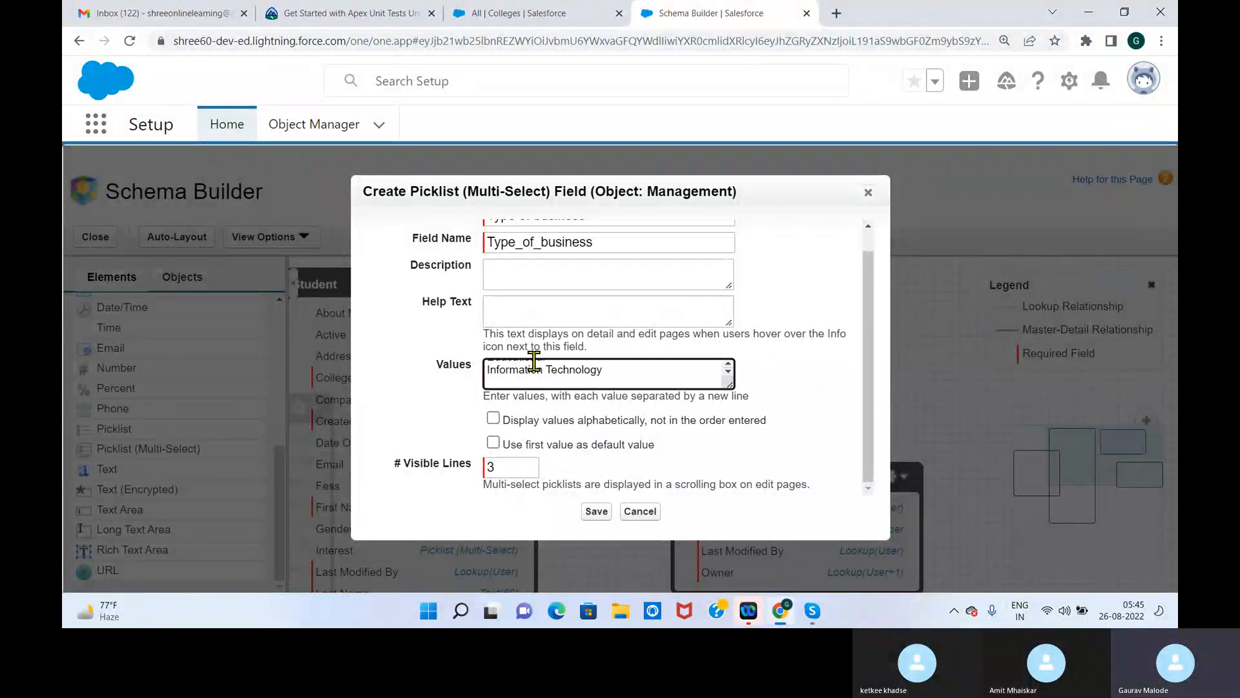
Add IT Enabled Services as the third value of the Type of business picklist
type("S")
key("Left")
key("Left")
key("Left")
key("Left")
type("IT Enabled")
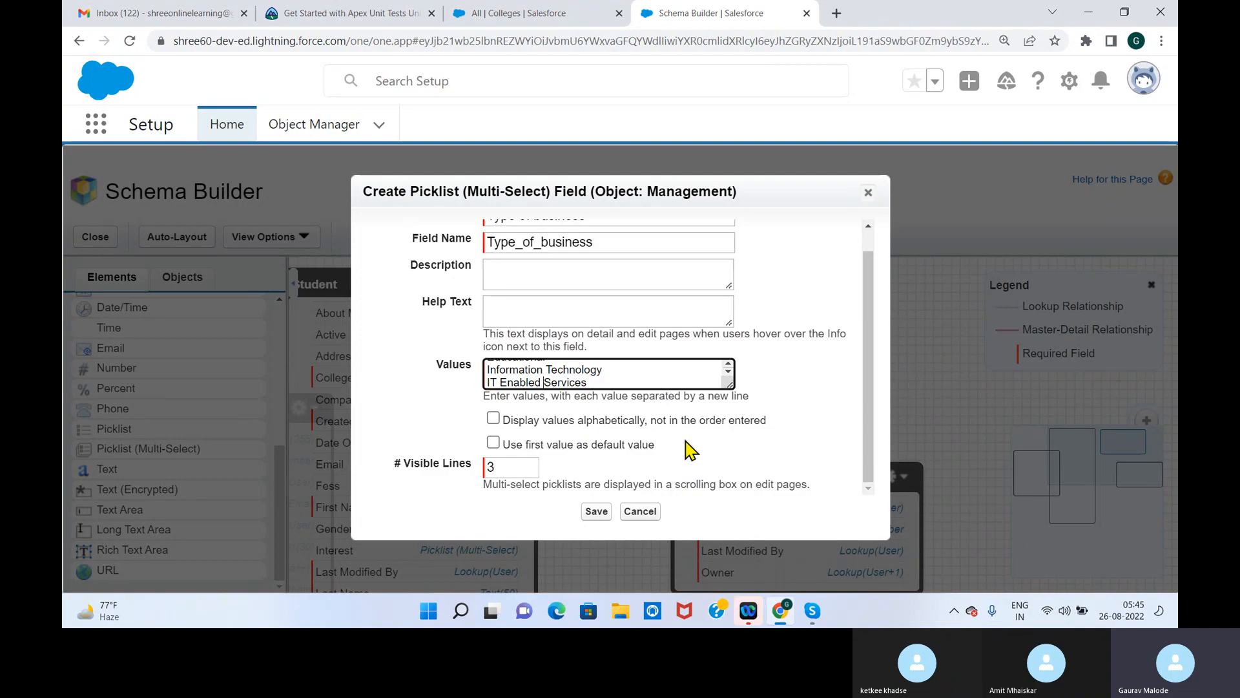
Add Financial Institute and Maintance as further Type of business values and save the field
left_click(648, 387)
key("Return")
type("Co")
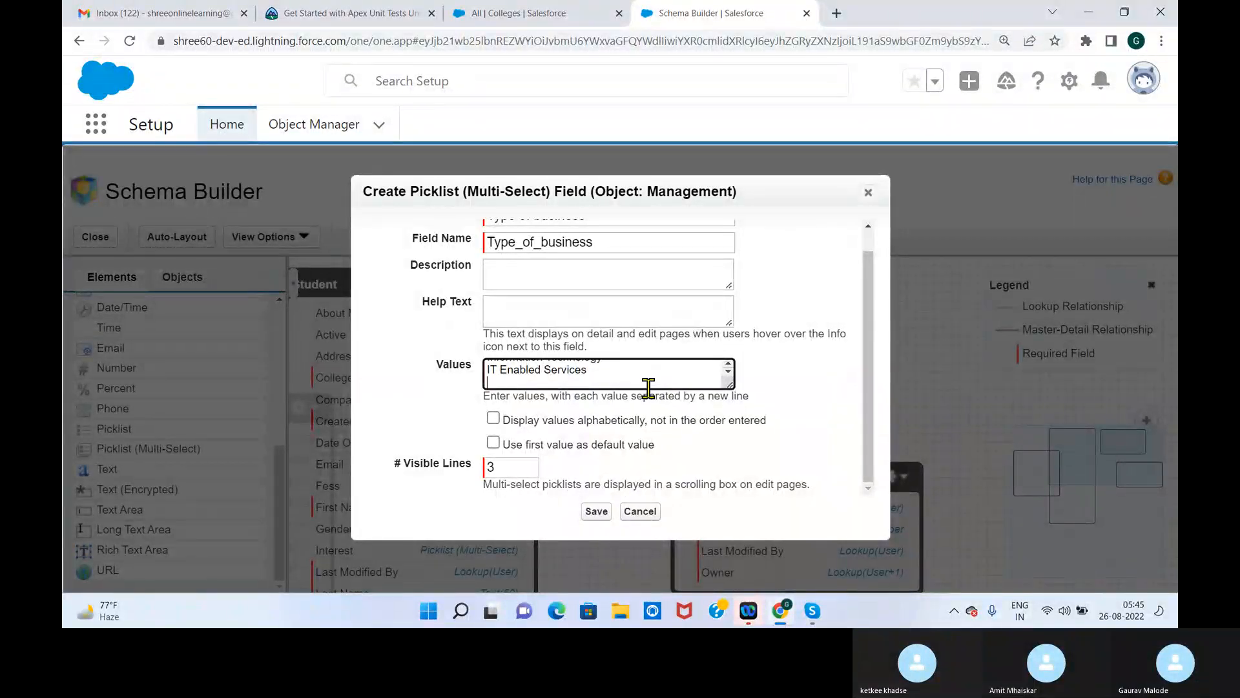
type("a")
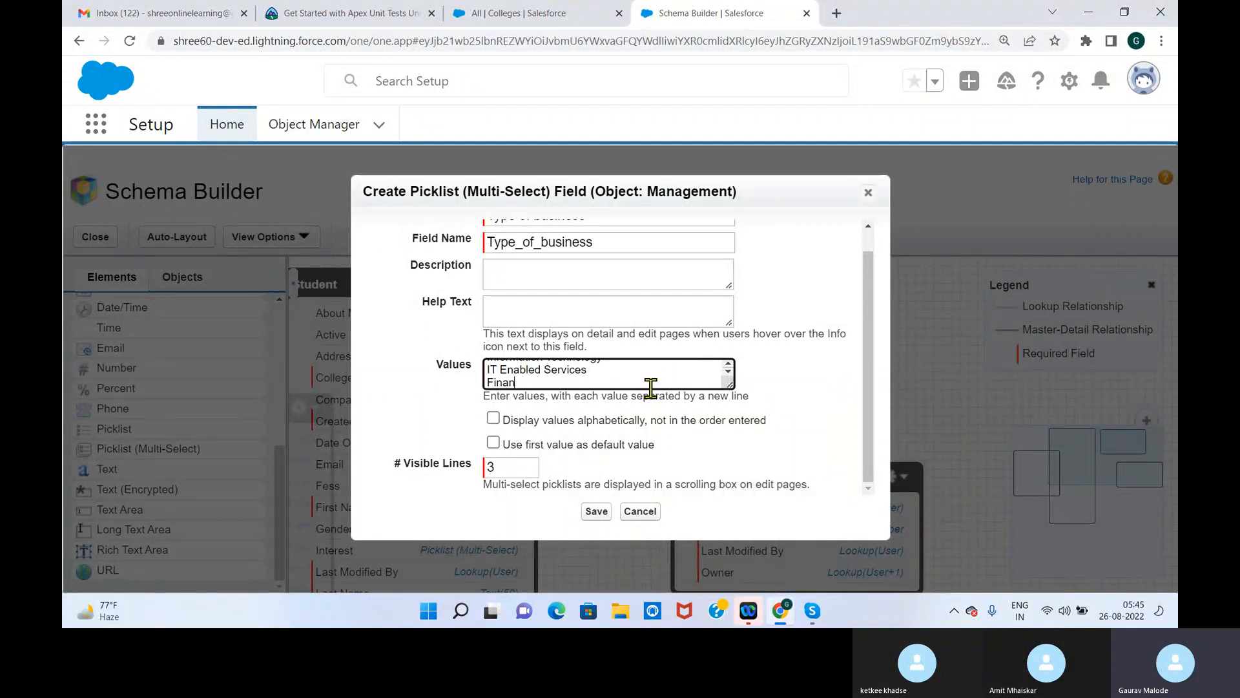
type("n")
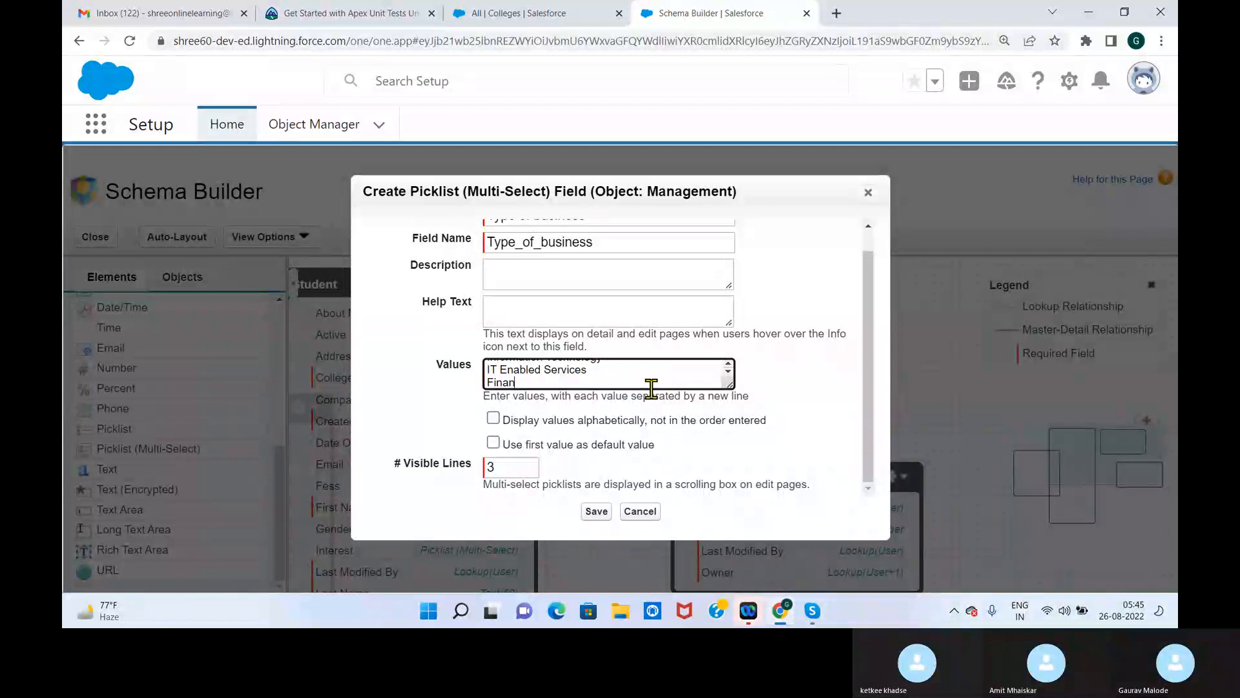
type("cial Institute")
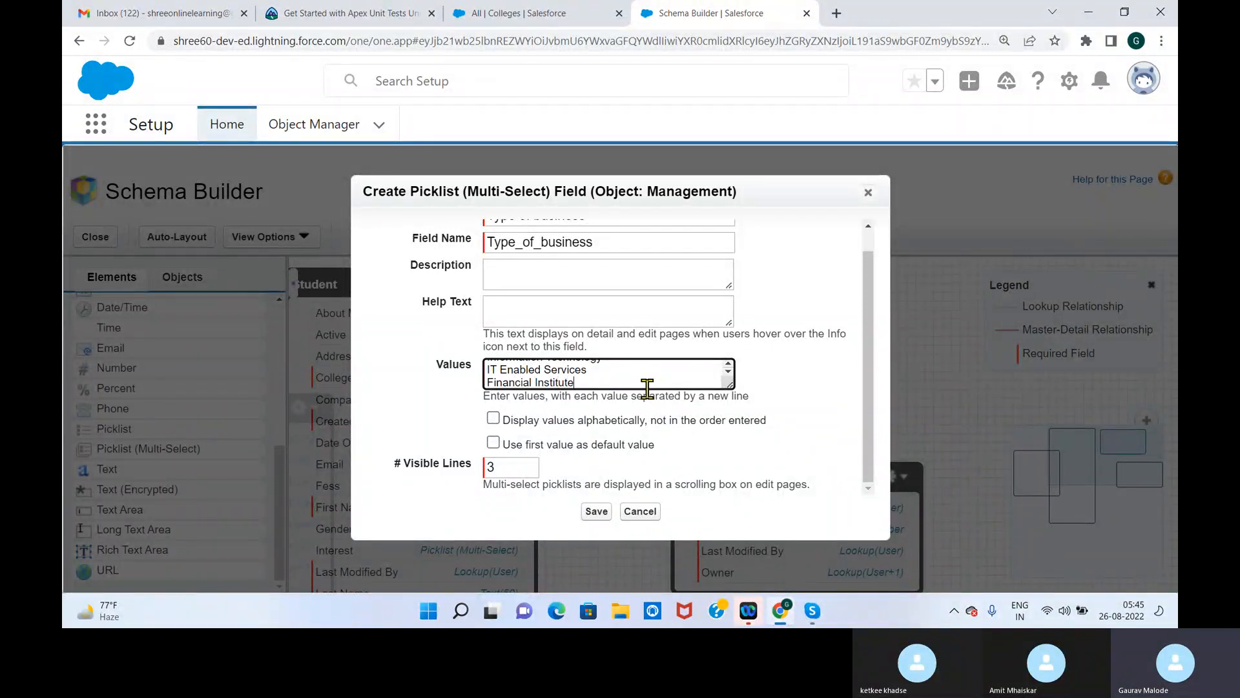
key("Return")
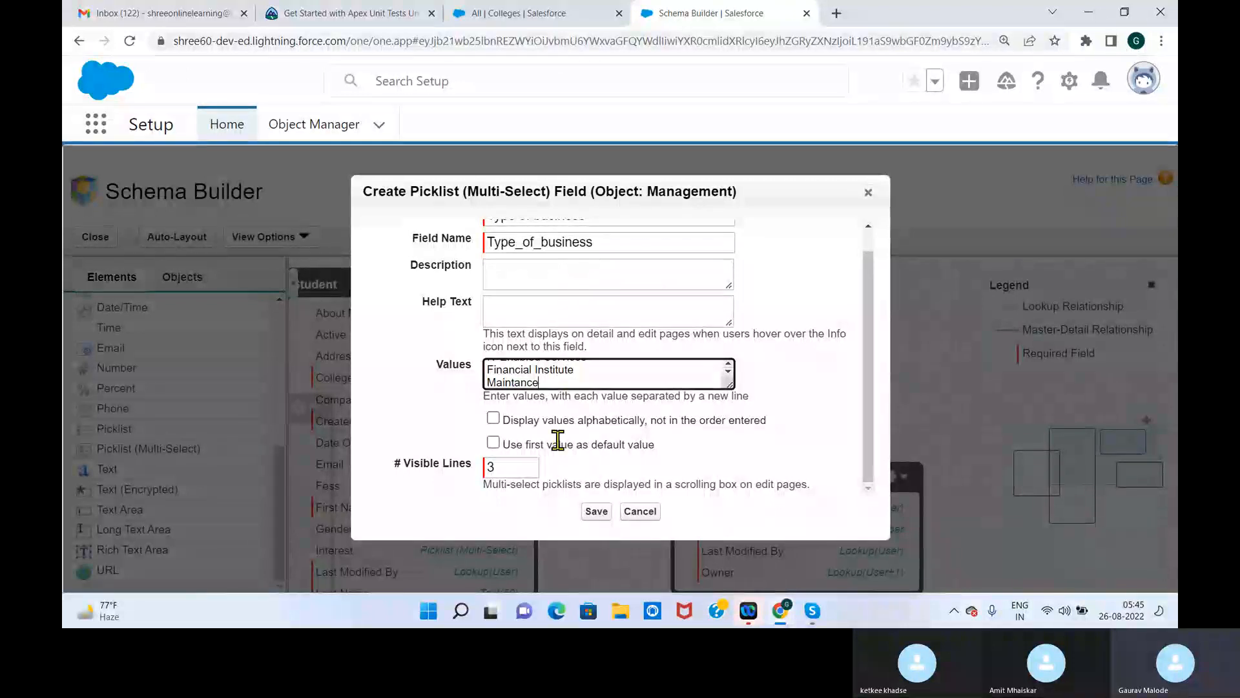
left_click(597, 511)
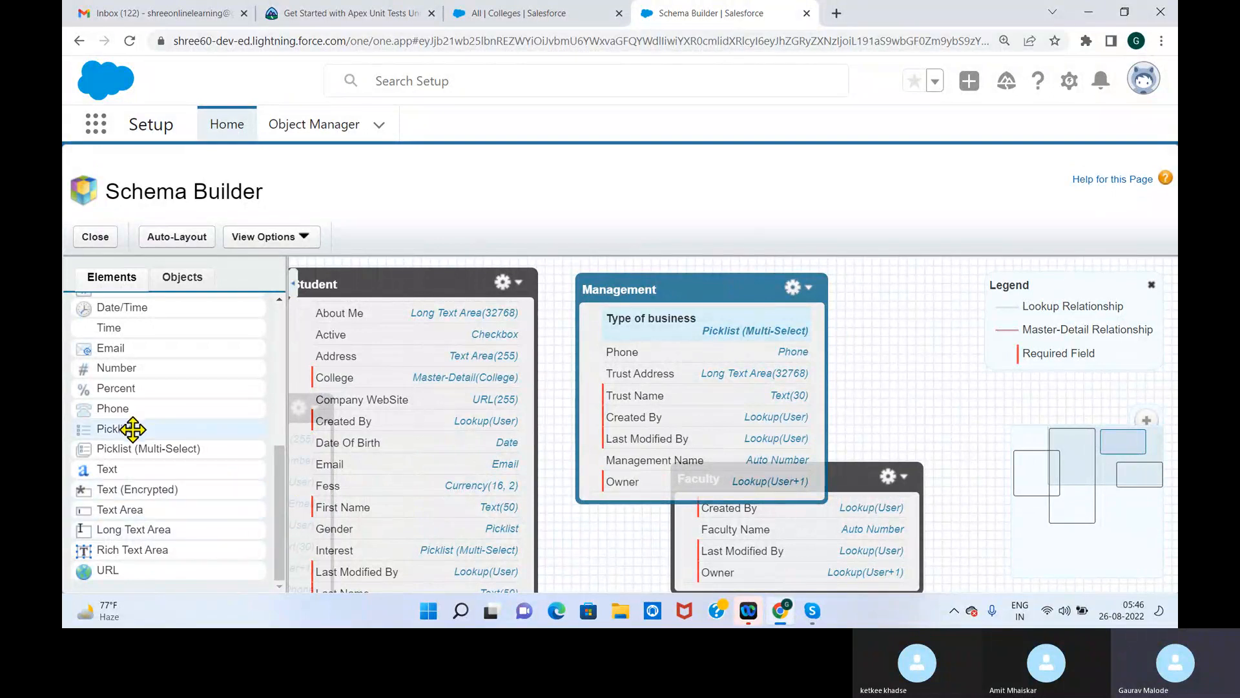
Add an email field labelled Email to the Management object and save it
left_click_drag(142, 350, 621, 355)
type("Ema")
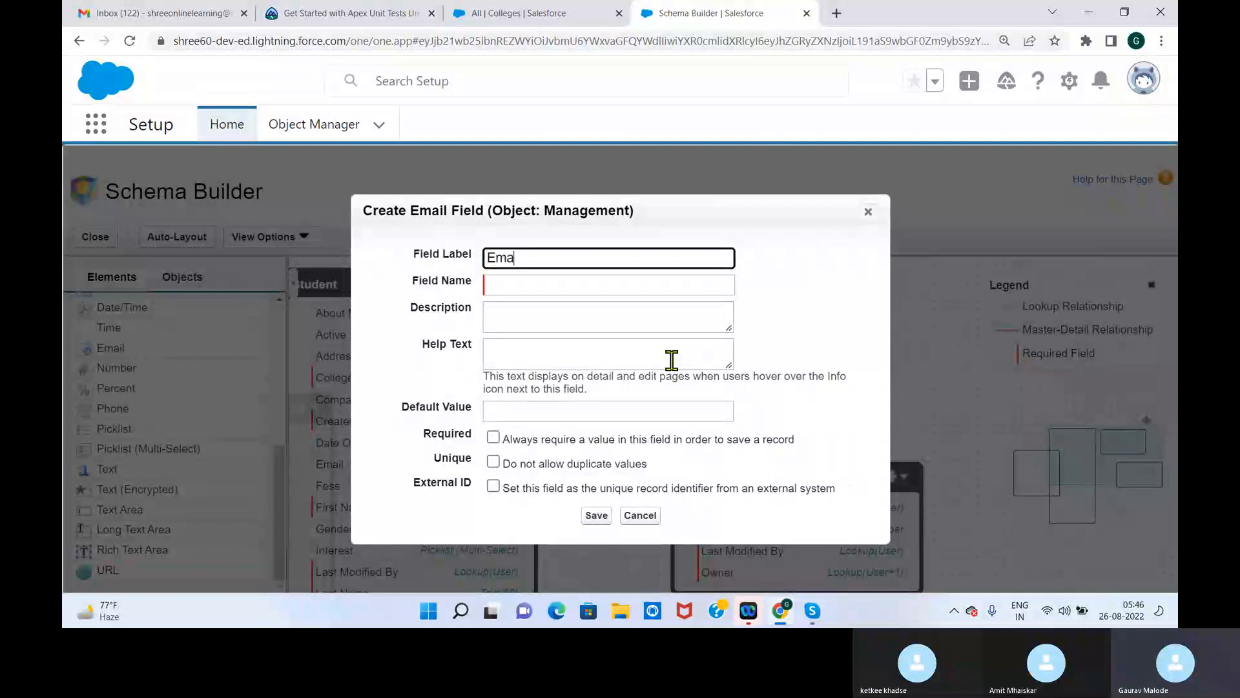
left_click(818, 304)
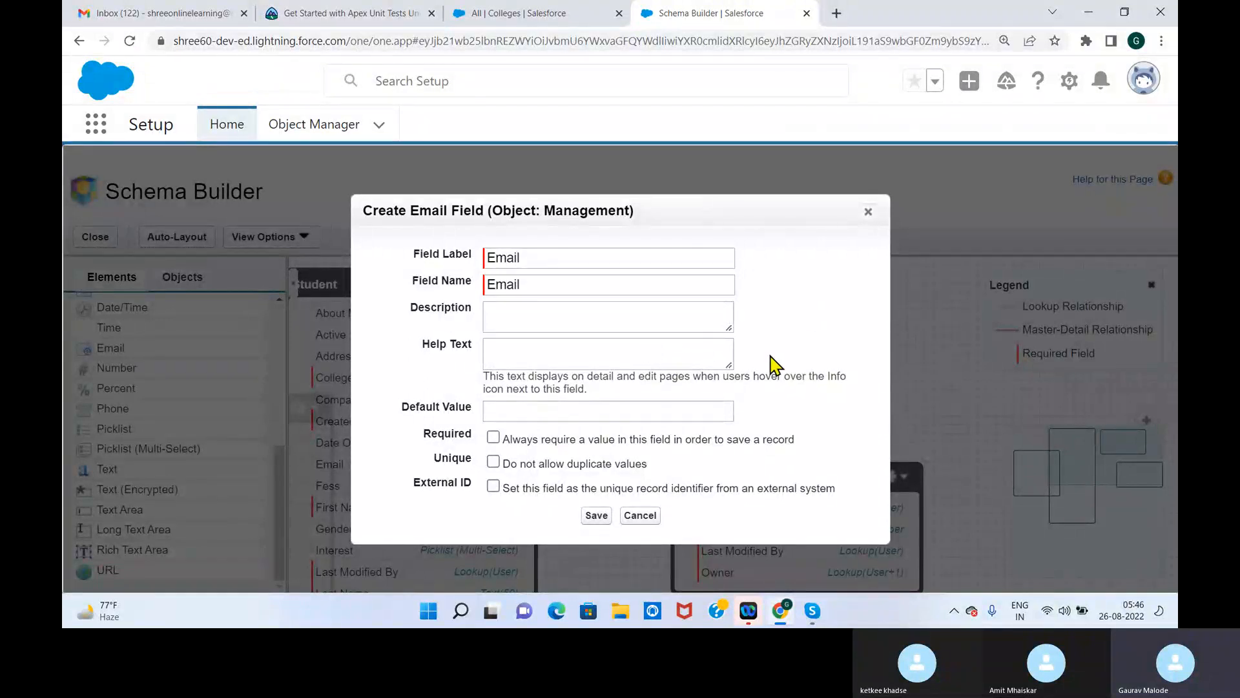
left_click(595, 515)
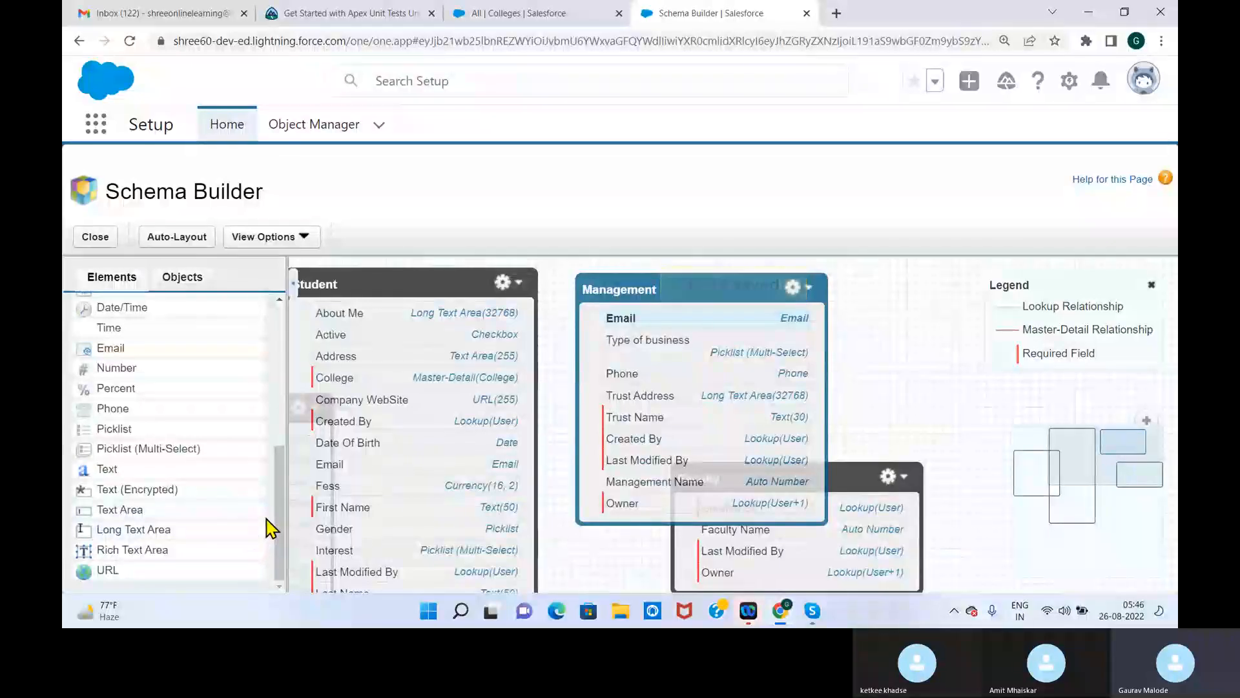
Add a URL field labelled WebSite to the Management object and save it
left_click_drag(162, 571, 701, 388)
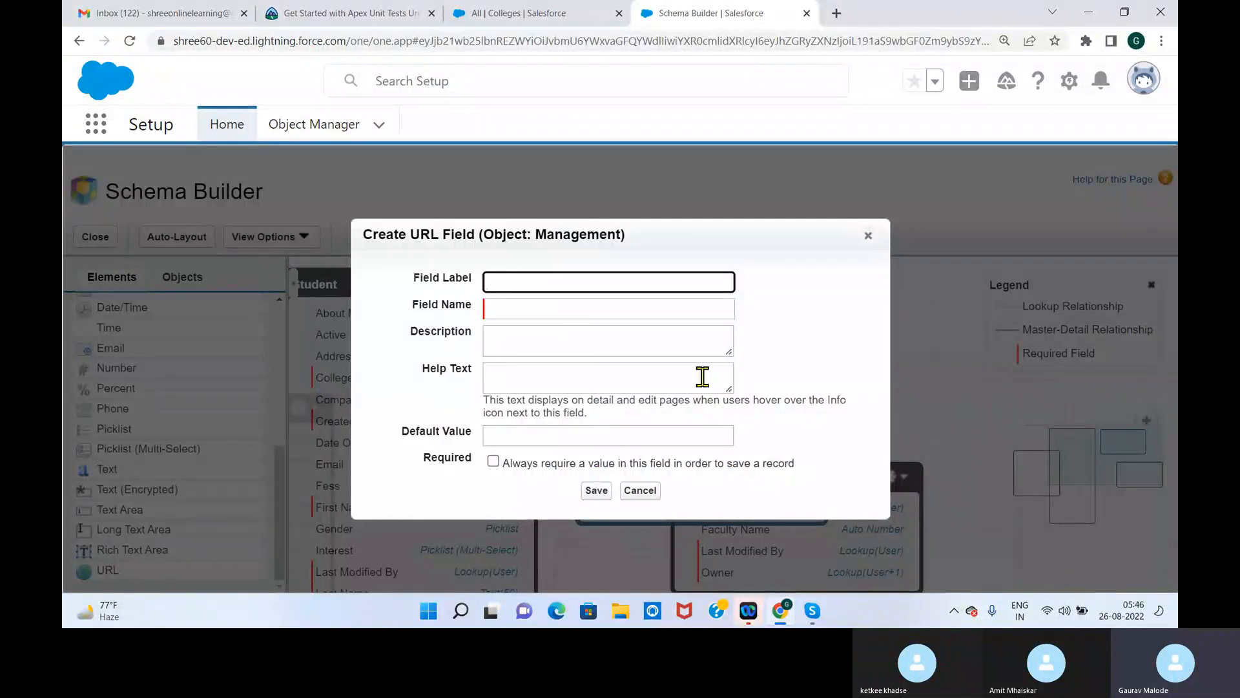
type("WebSite")
left_click(597, 491)
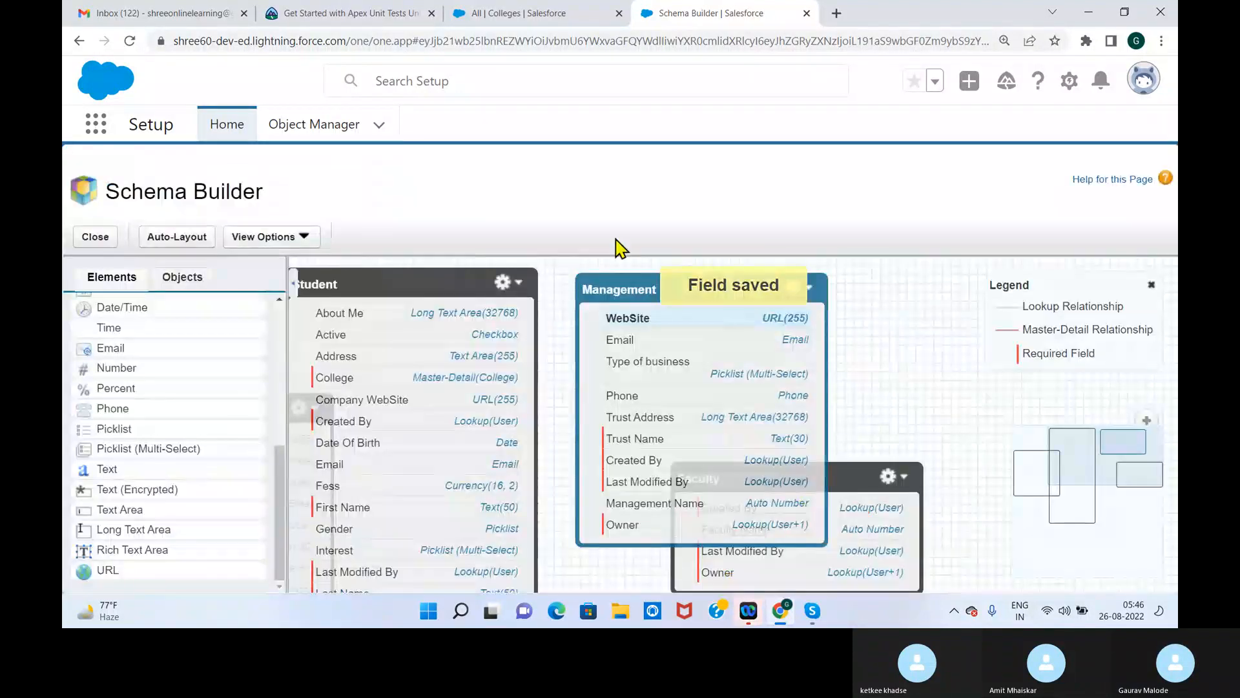
Shift the Management object slightly toward Student and place the Faculty object directly below Management on the canvas
left_click_drag(620, 285, 597, 288)
left_click_drag(822, 465, 998, 318)
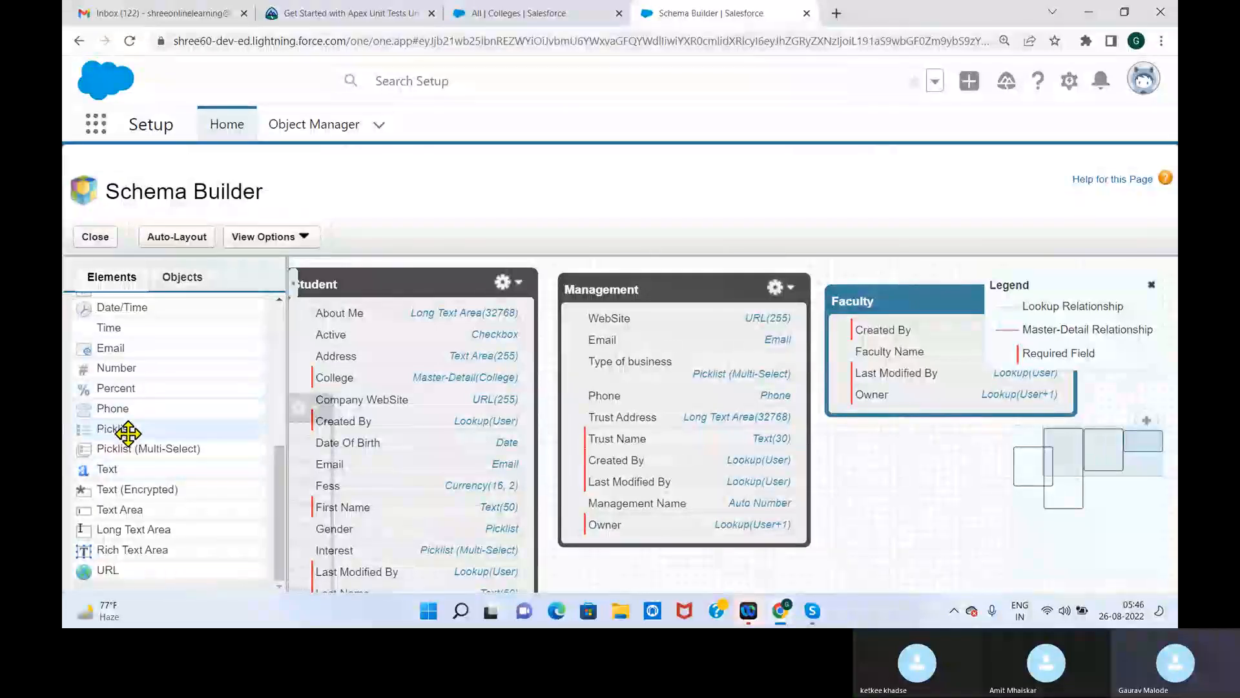
left_click_drag(894, 288, 648, 478)
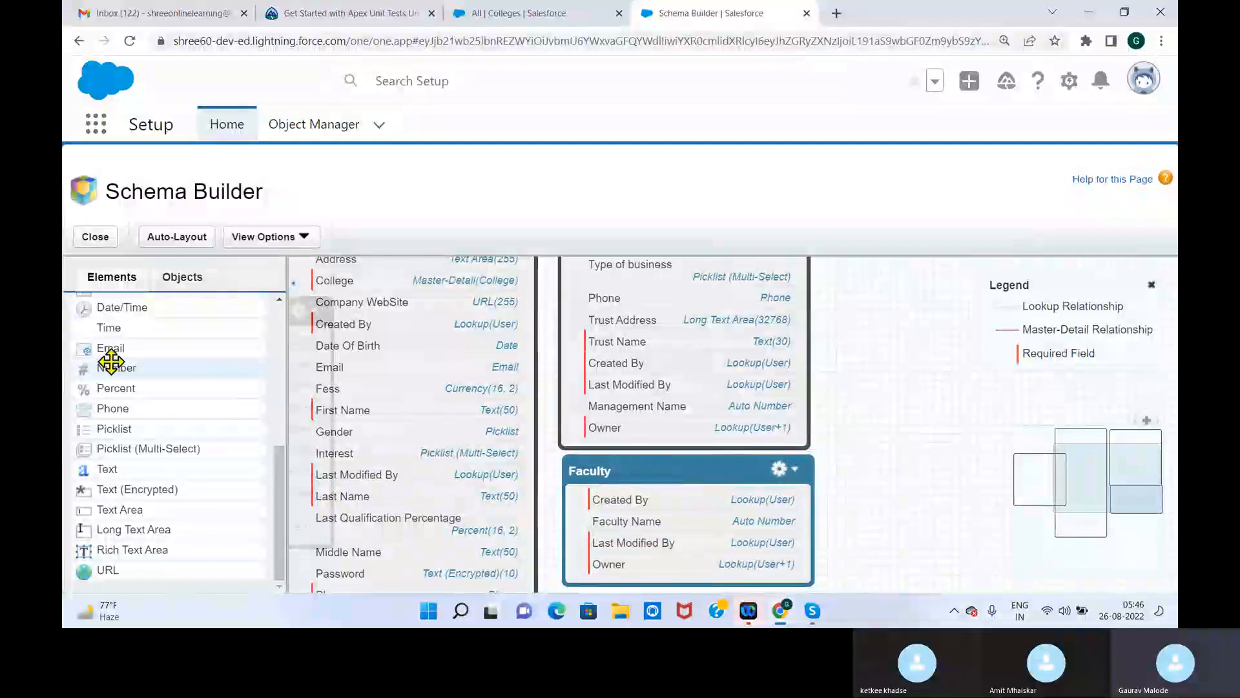
Add a text field labelled Full Name to the Faculty object
left_click_drag(280, 526, 279, 410)
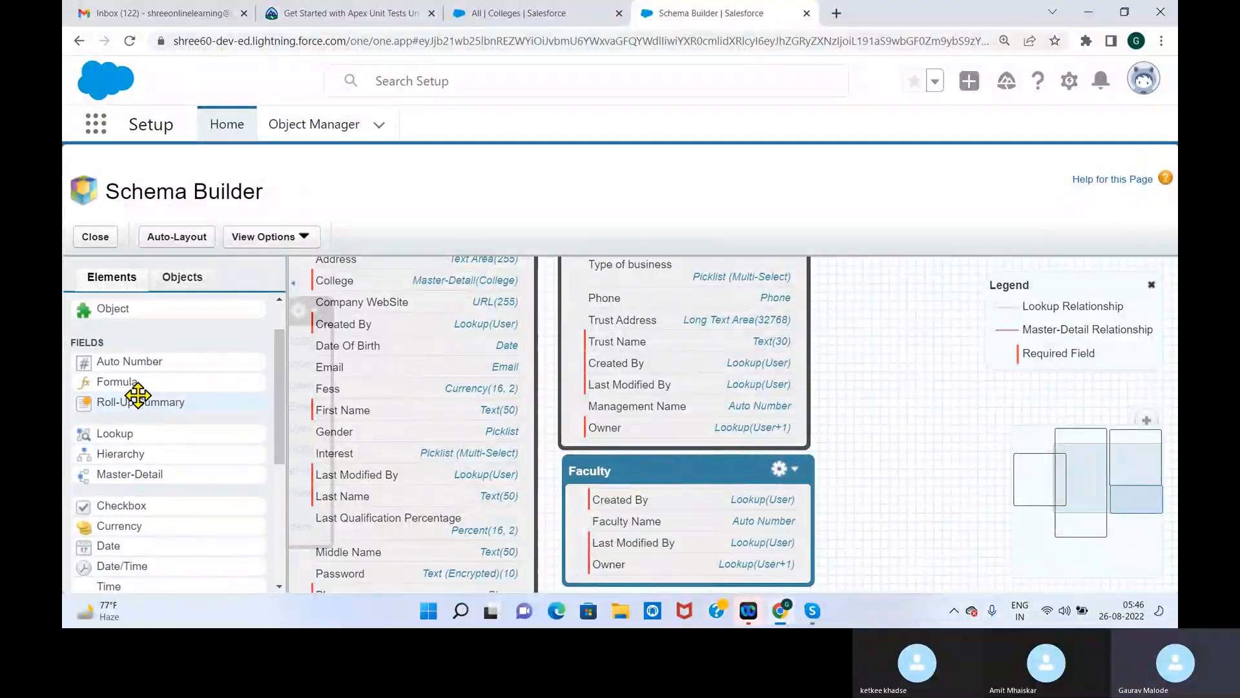
left_click_drag(283, 437, 276, 493)
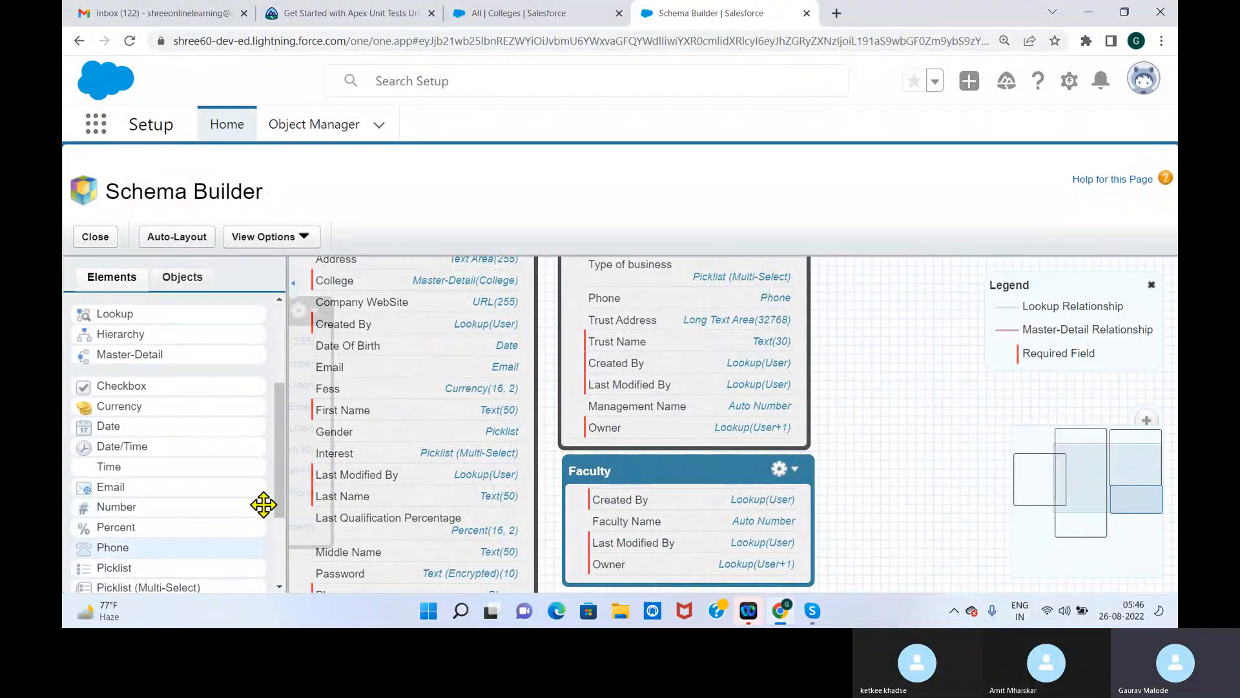
scroll(215, 525, "down", 3)
left_click_drag(104, 468, 637, 533)
type("Faculty")
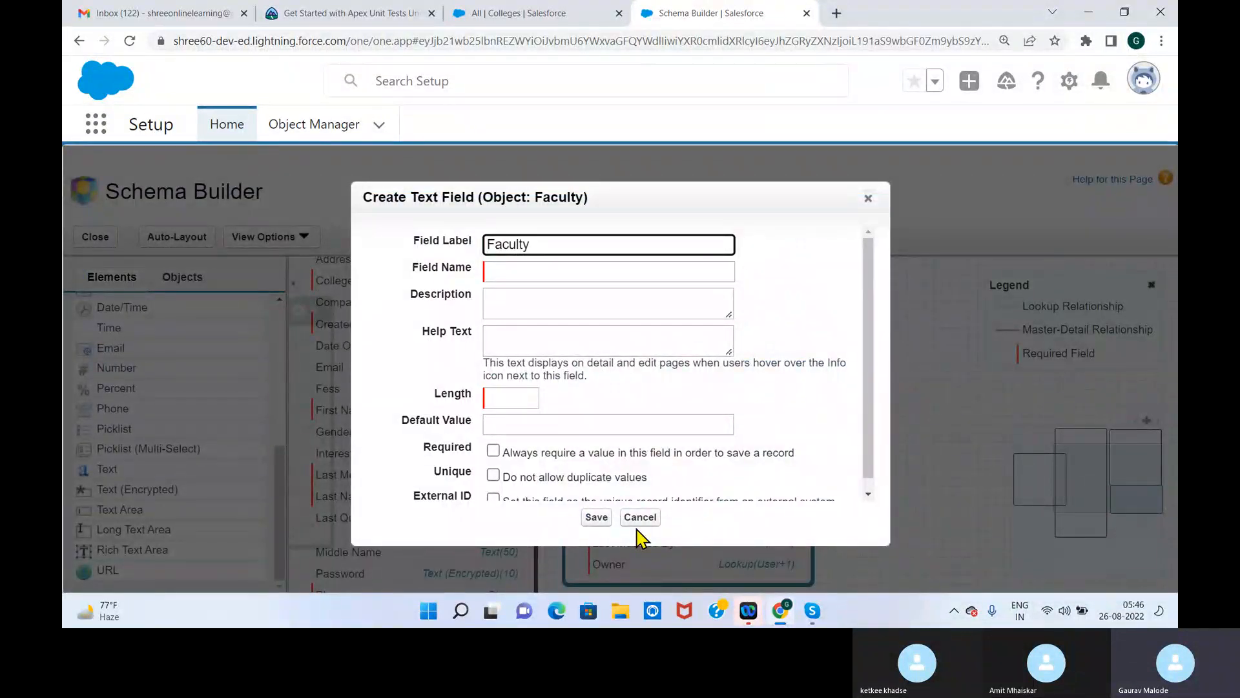
key("BackSpace")
type("FUll")
left_click(746, 386)
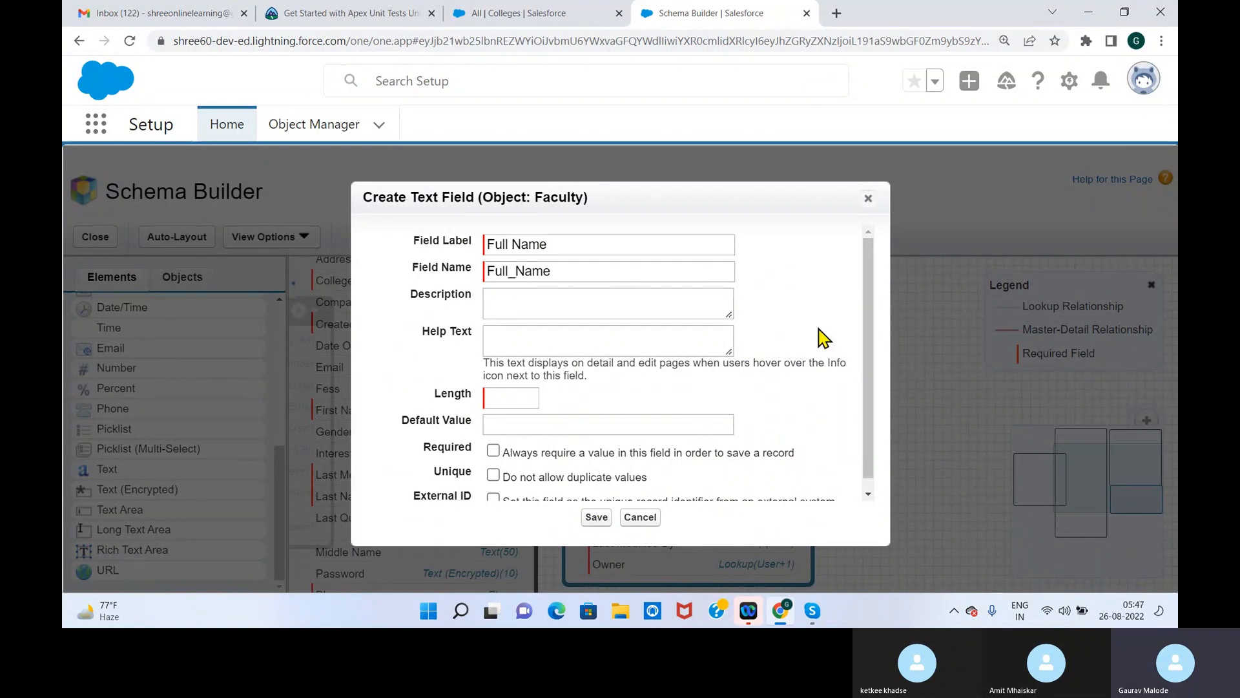
Set the Full Name field's length to 50 and save it
left_click(513, 398)
type("30")
scroll(874, 387, "down", 1)
left_click_drag(528, 387, 469, 390)
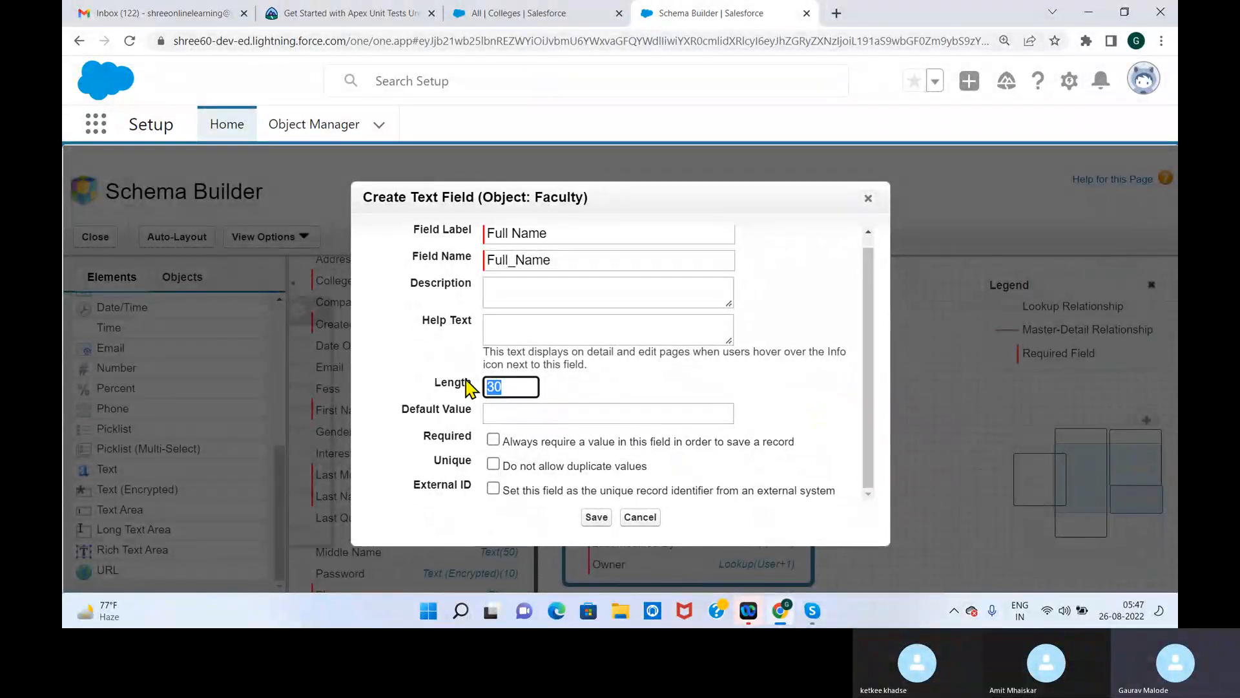
type("50")
left_click(603, 517)
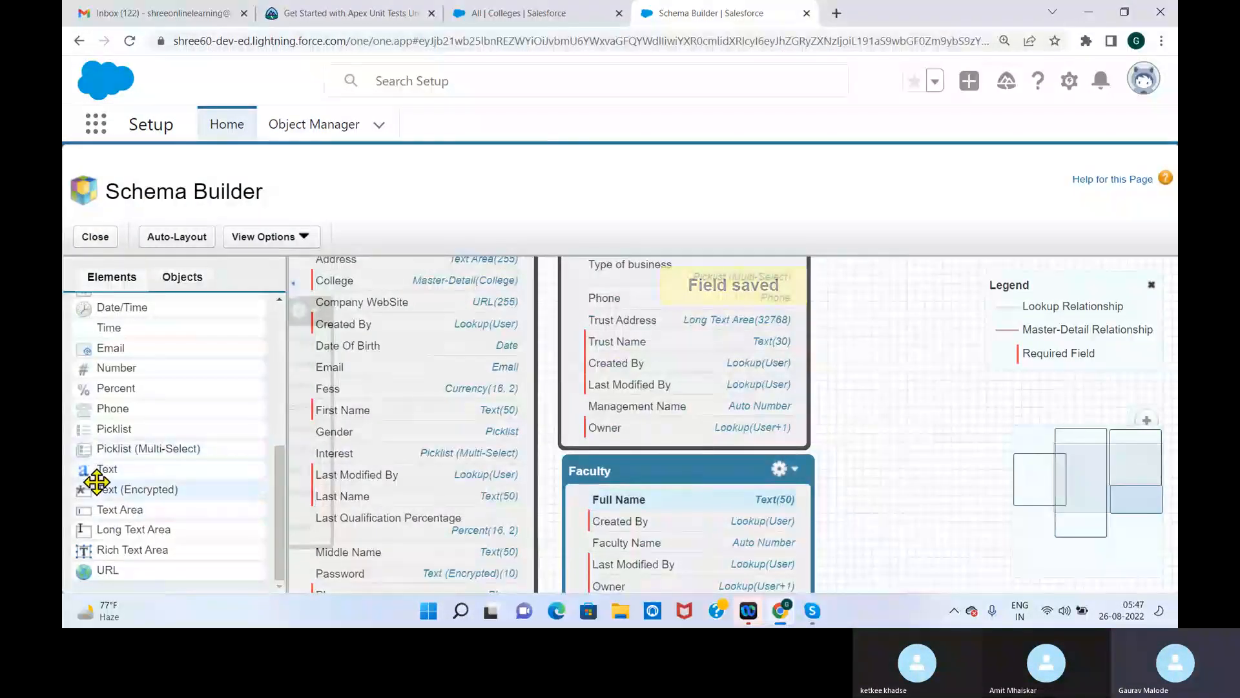
Add a text area field labelled Address to the Faculty object and save it
left_click_drag(131, 511, 568, 504)
type("Address")
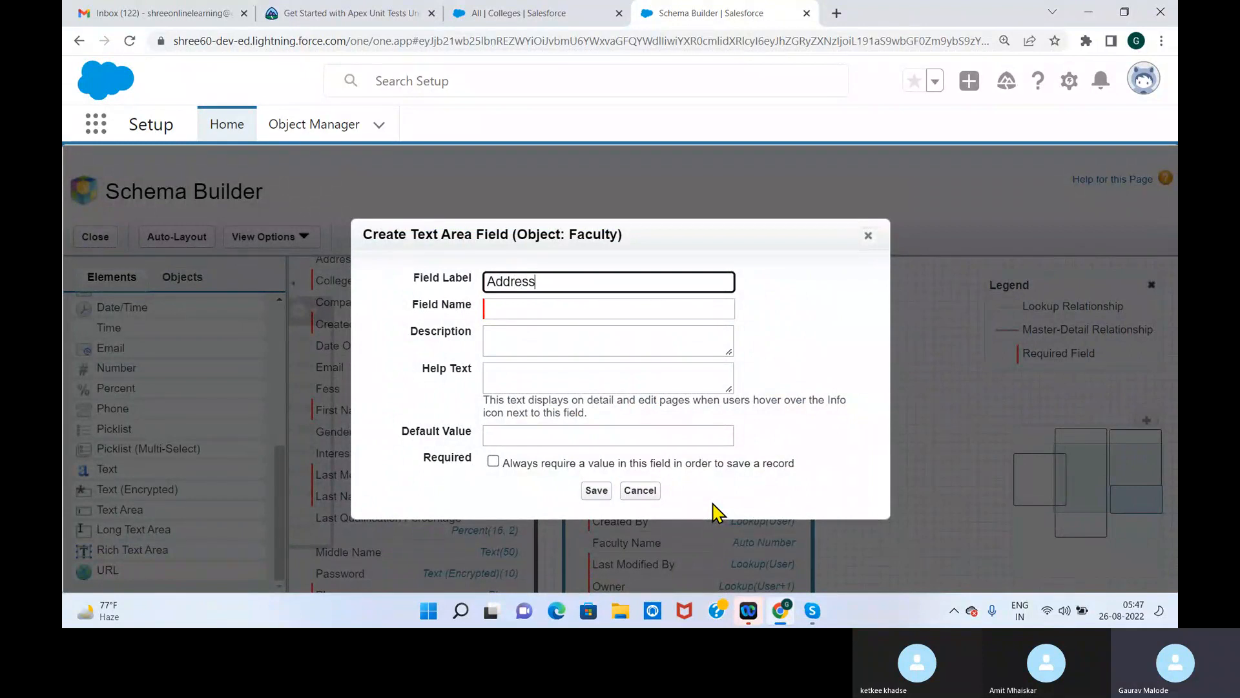
left_click(601, 491)
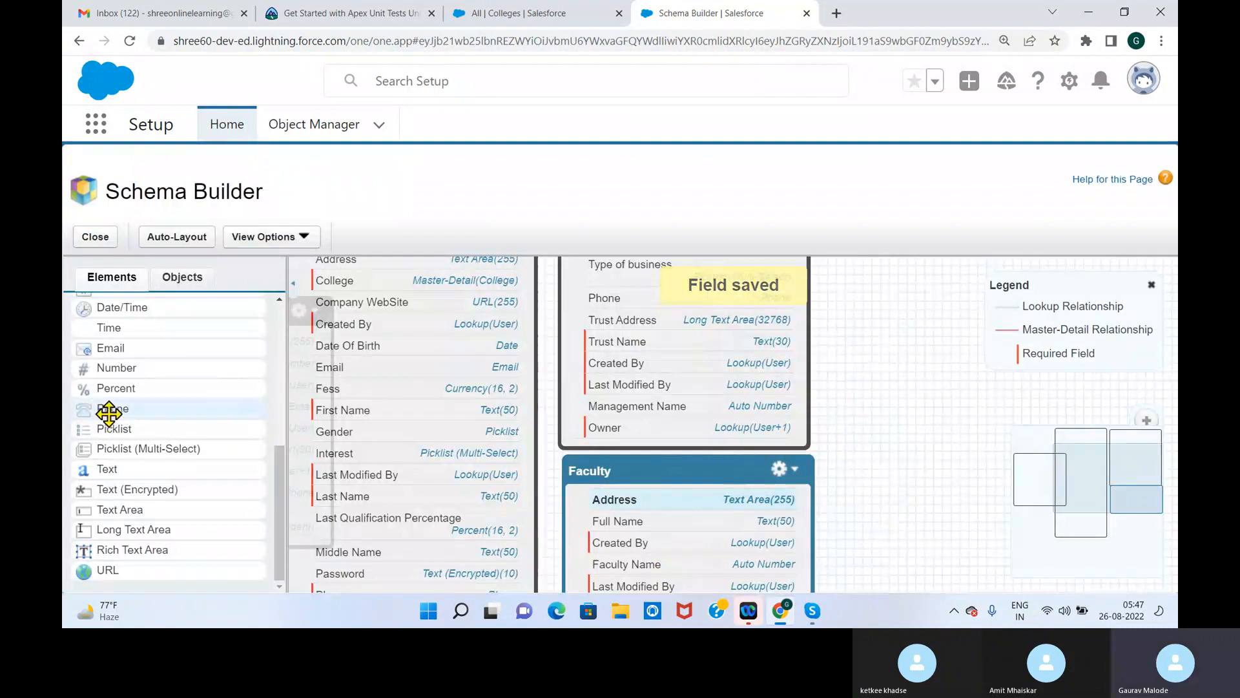
Add a phone field labelled Mobile Number to the Faculty object and save it
left_click_drag(106, 410, 648, 457)
type("Mobile Number")
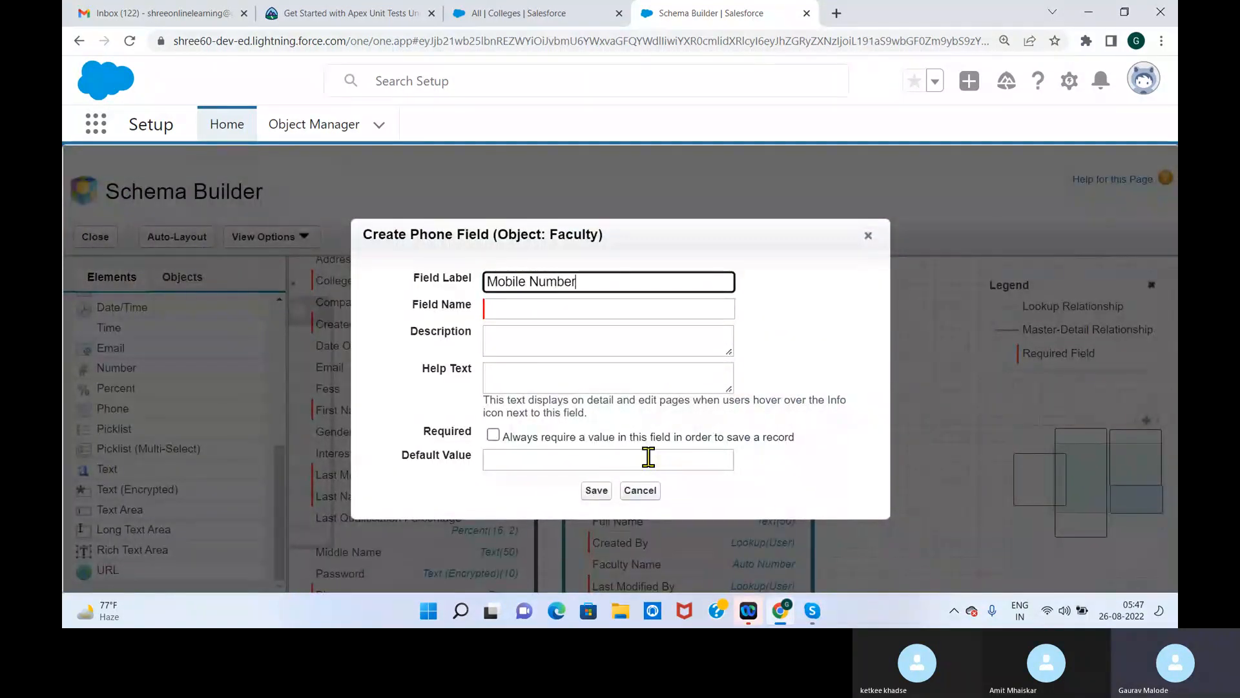
left_click(596, 490)
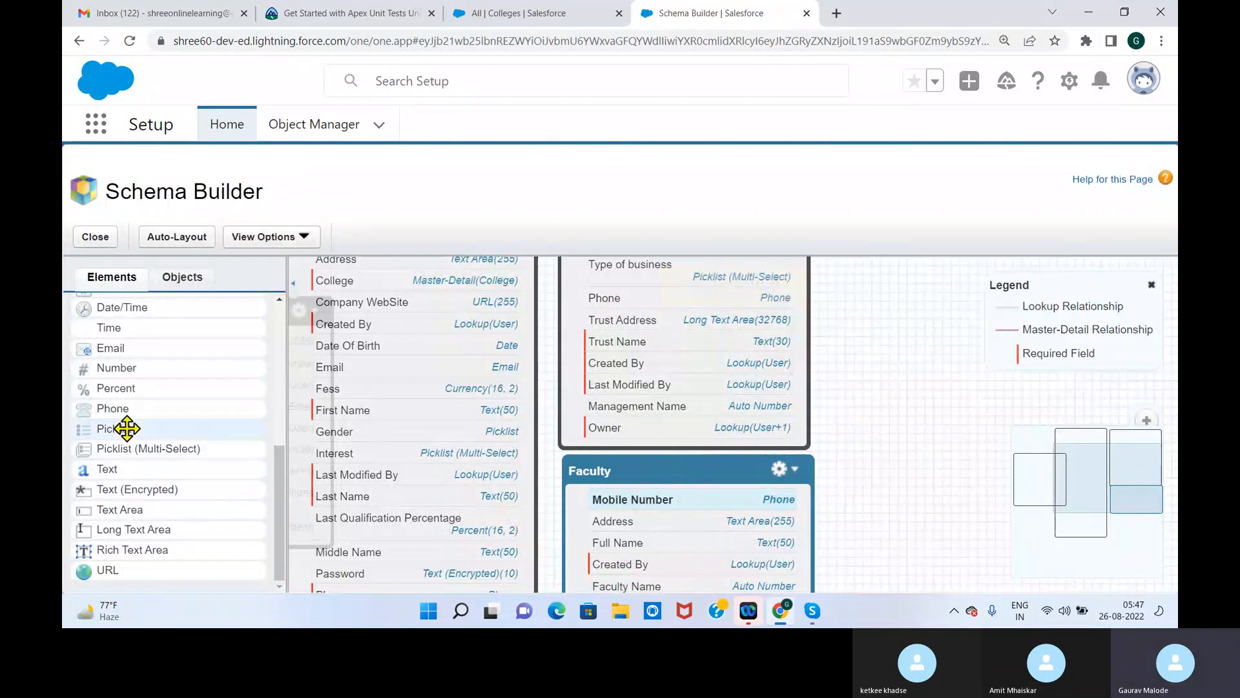
Add a picklist field labelled Subject Specilaization to the Faculty object
left_click_drag(120, 433, 657, 534)
type("Spec")
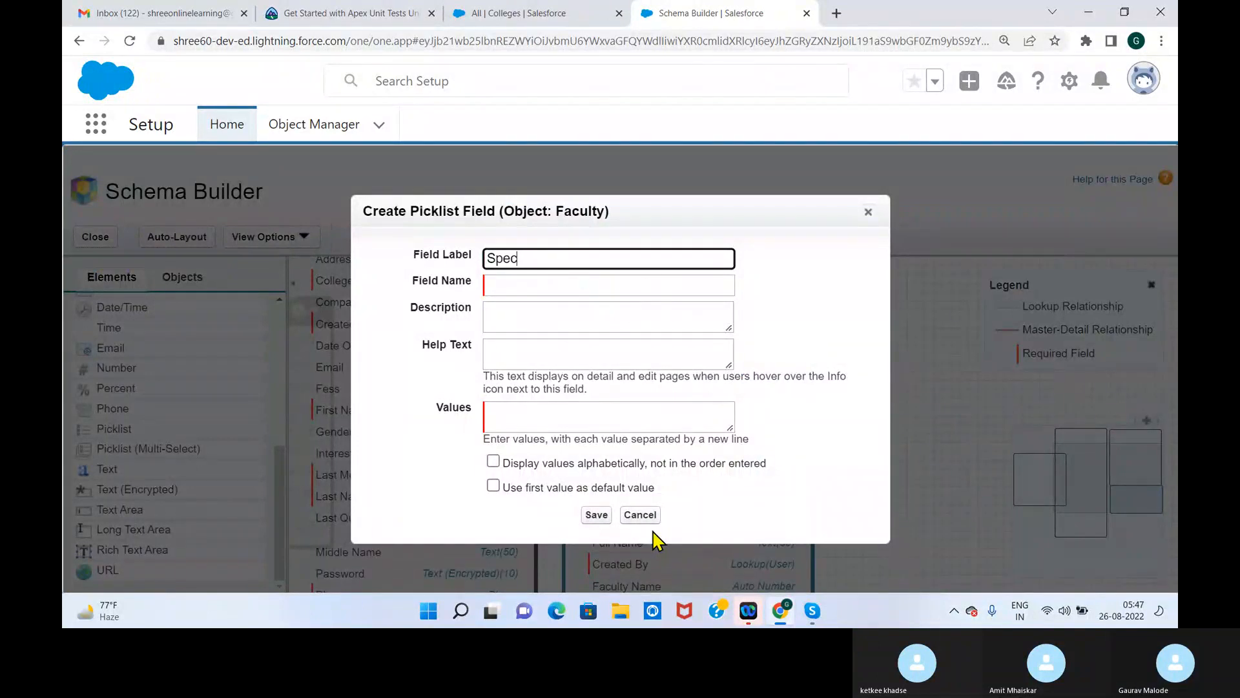
type("ilaizatio")
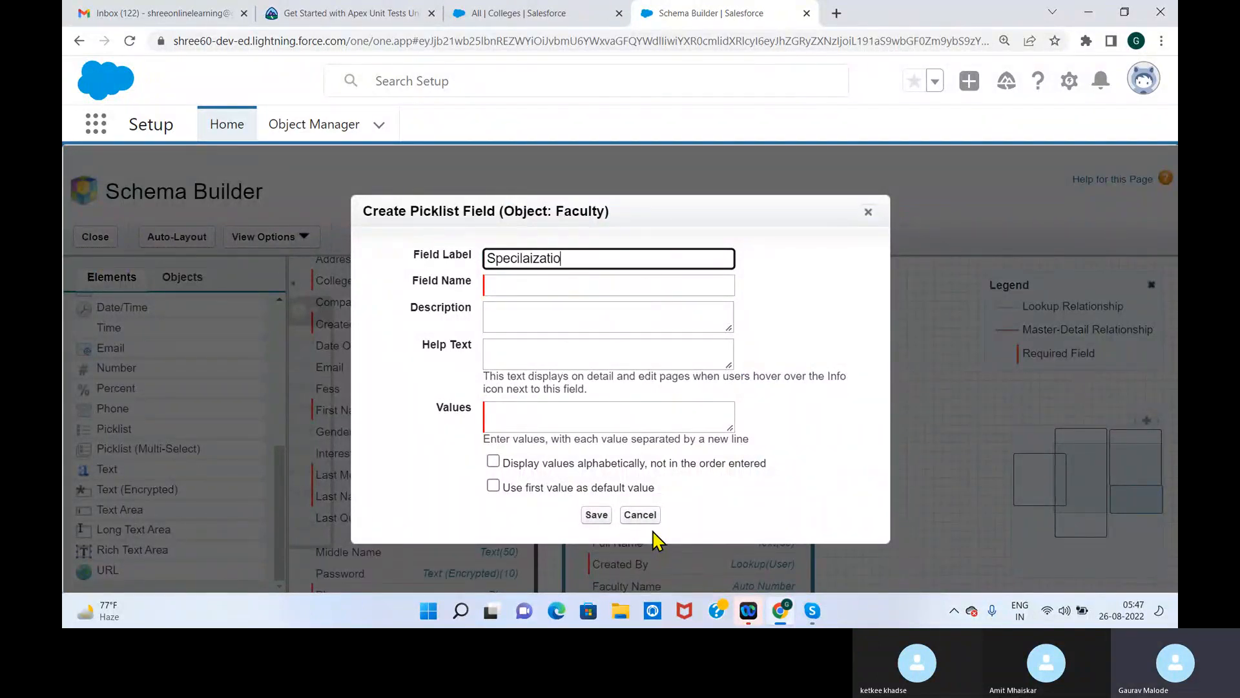
type("n")
key("Home")
type("Sube")
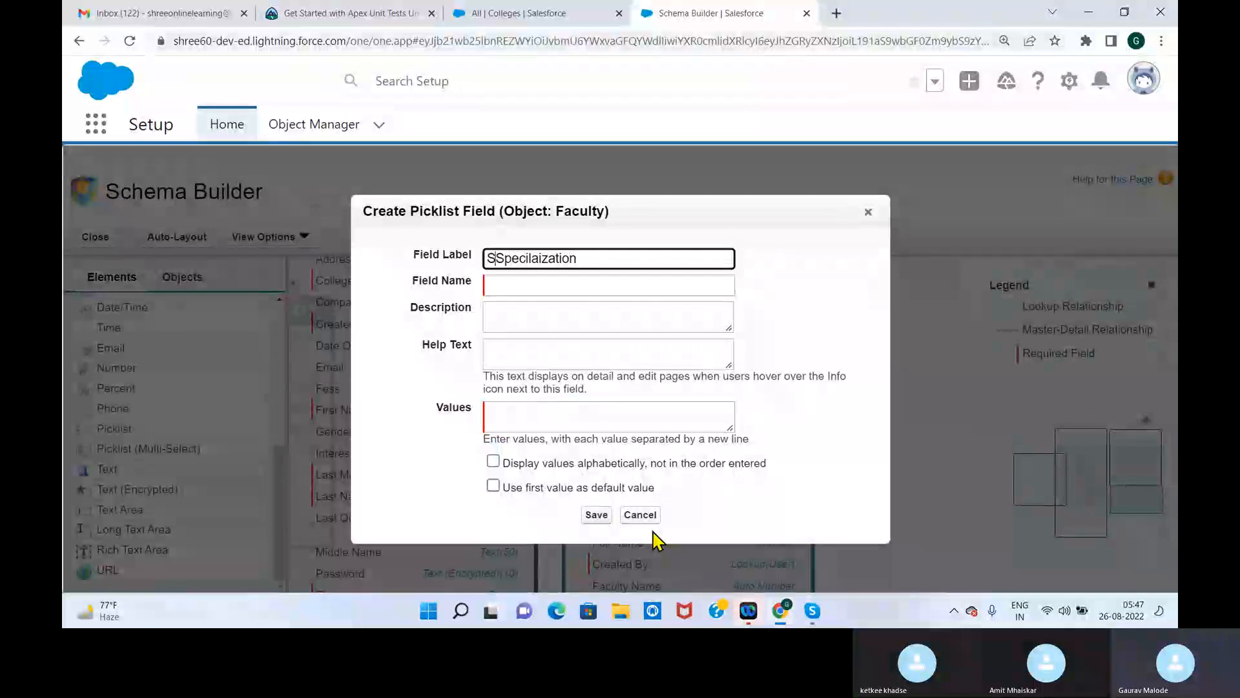
key("BackSpace")
type("jec")
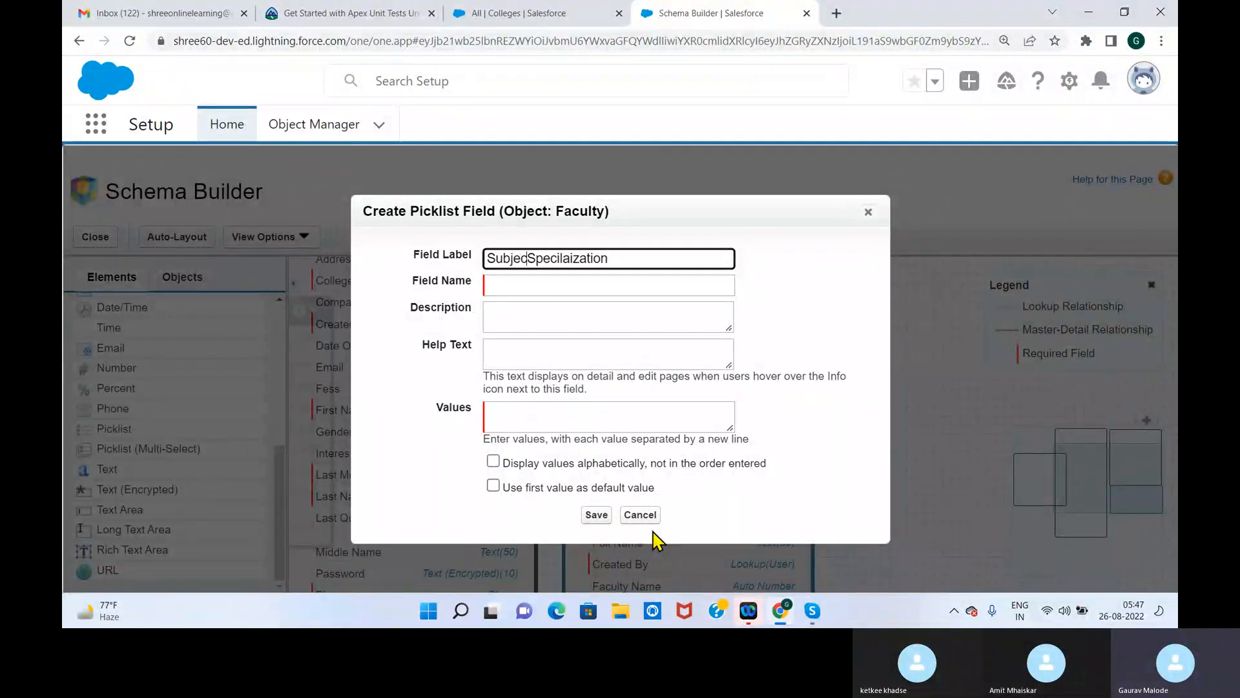
type("t")
left_click(800, 355)
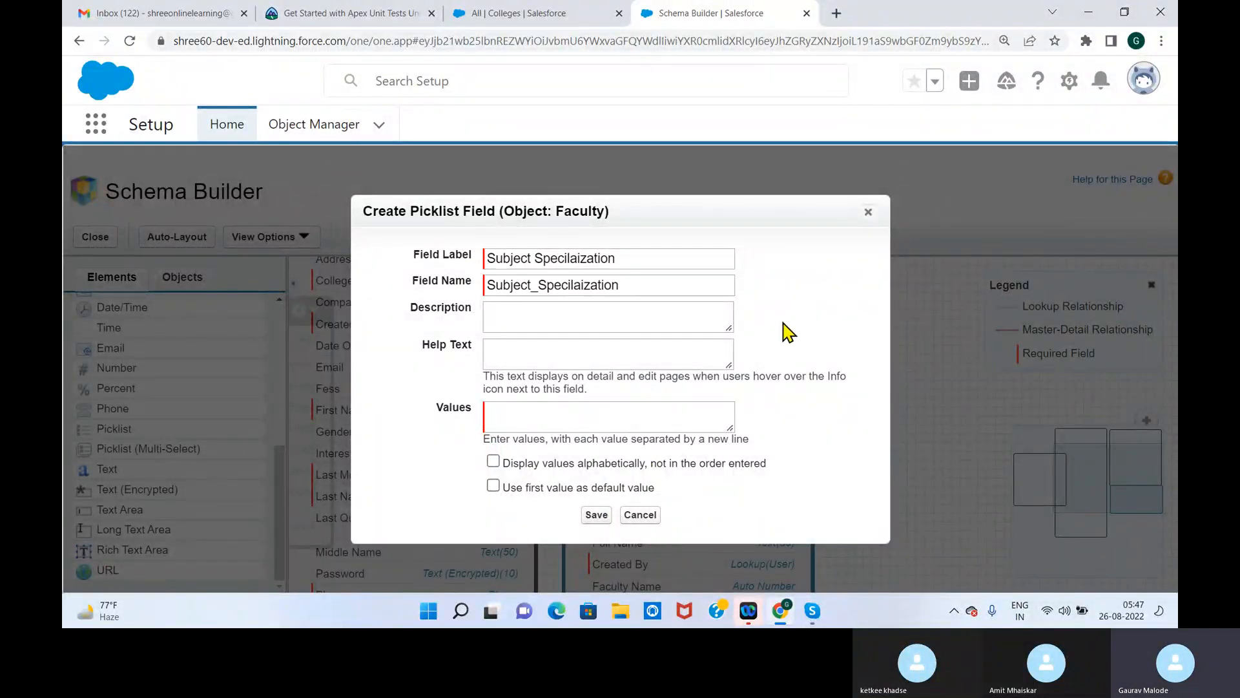
Enter Science, Computer Technology and Information Technology as the first values of the Subject Specilaization picklist
left_click(533, 411)
type("Science")
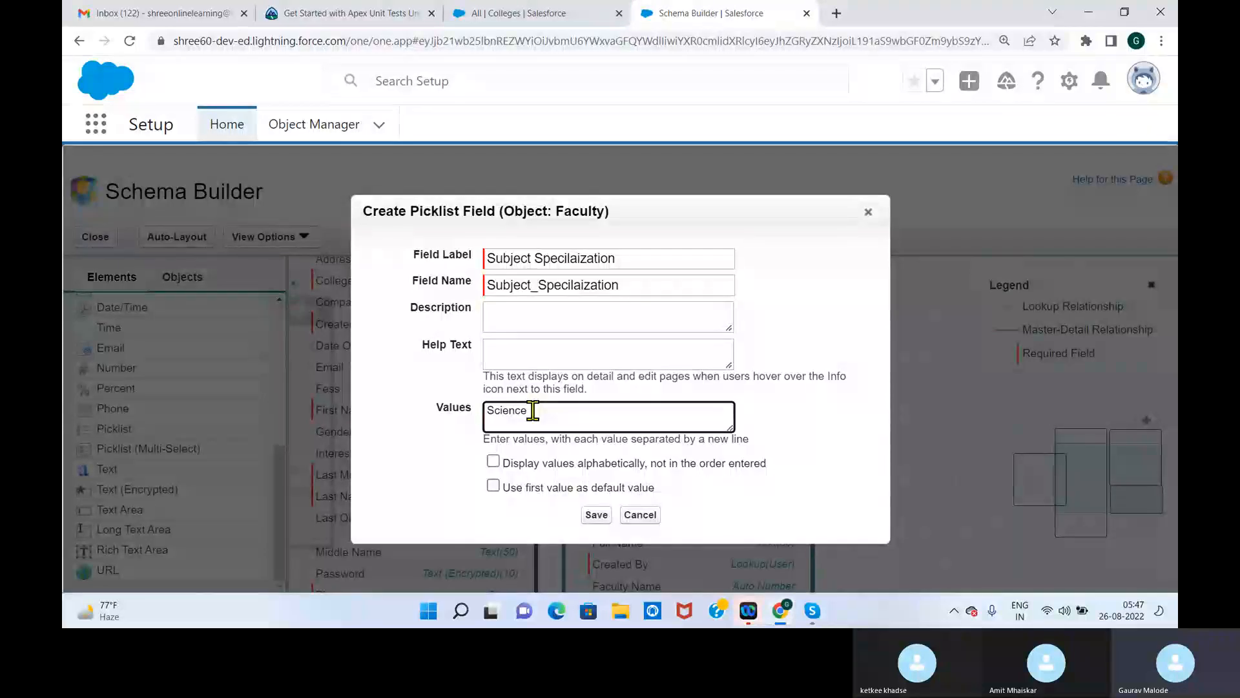
key("Return")
type("Computer Technology")
key("Return")
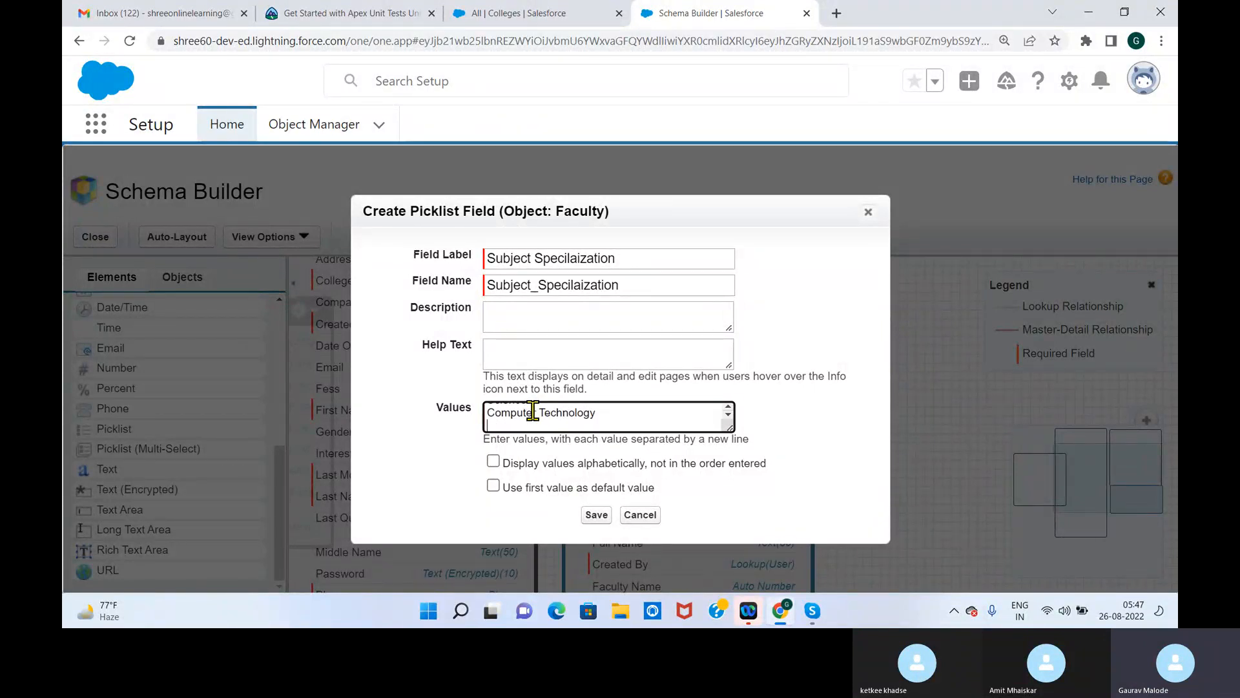
type("Infomration Technolgy")
key("BackSpace")
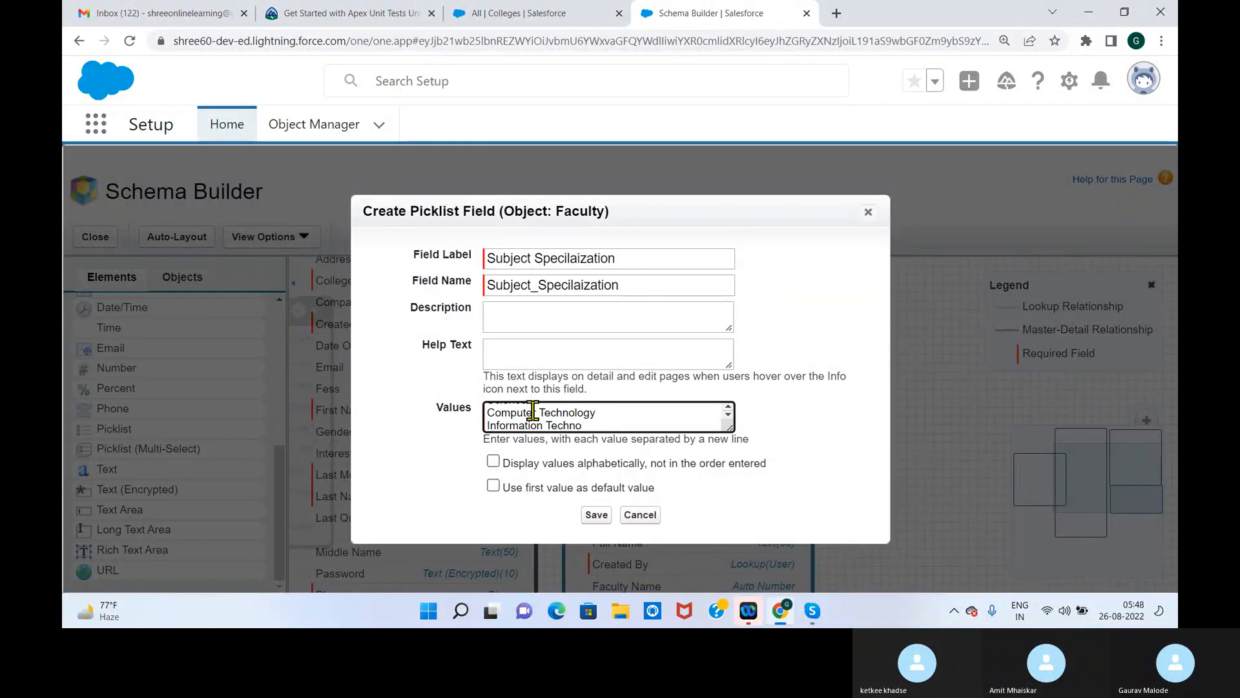
type("logy")
key("Return")
Add the picklist values Mechanical, Electrial, Electronics, Civil and Other, and save the Subject Specilaization field
type("Mechna")
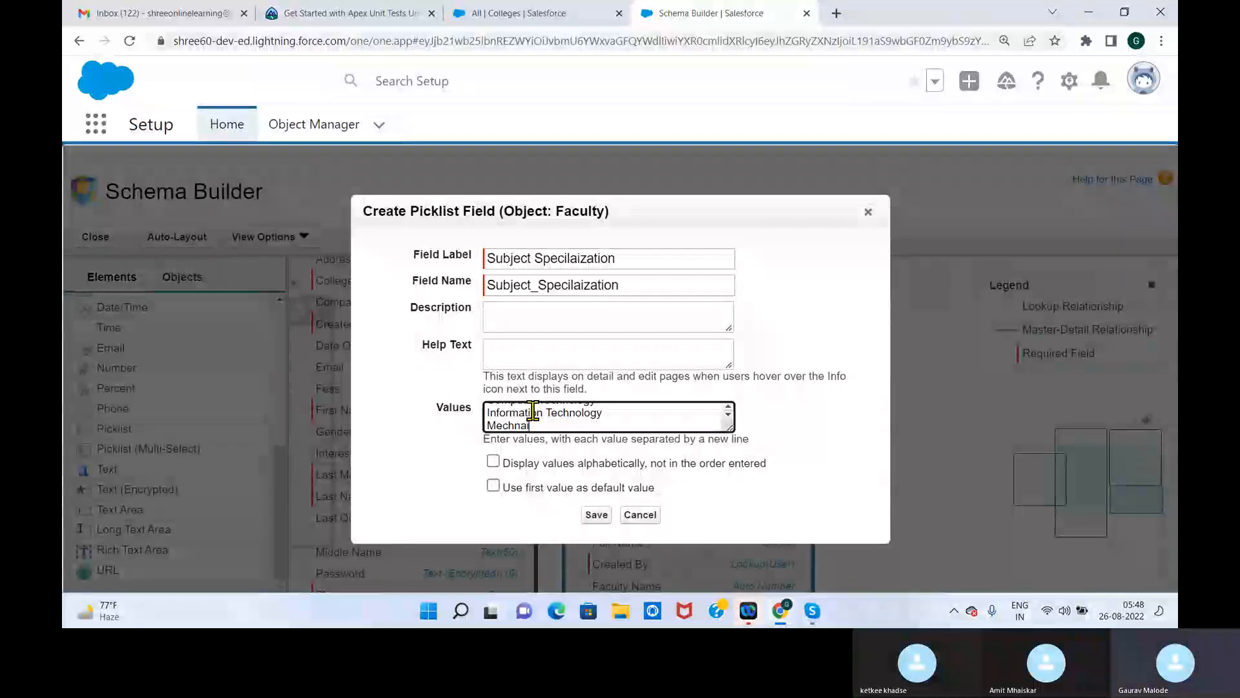
type("nical")
key("Return")
type("Electrial")
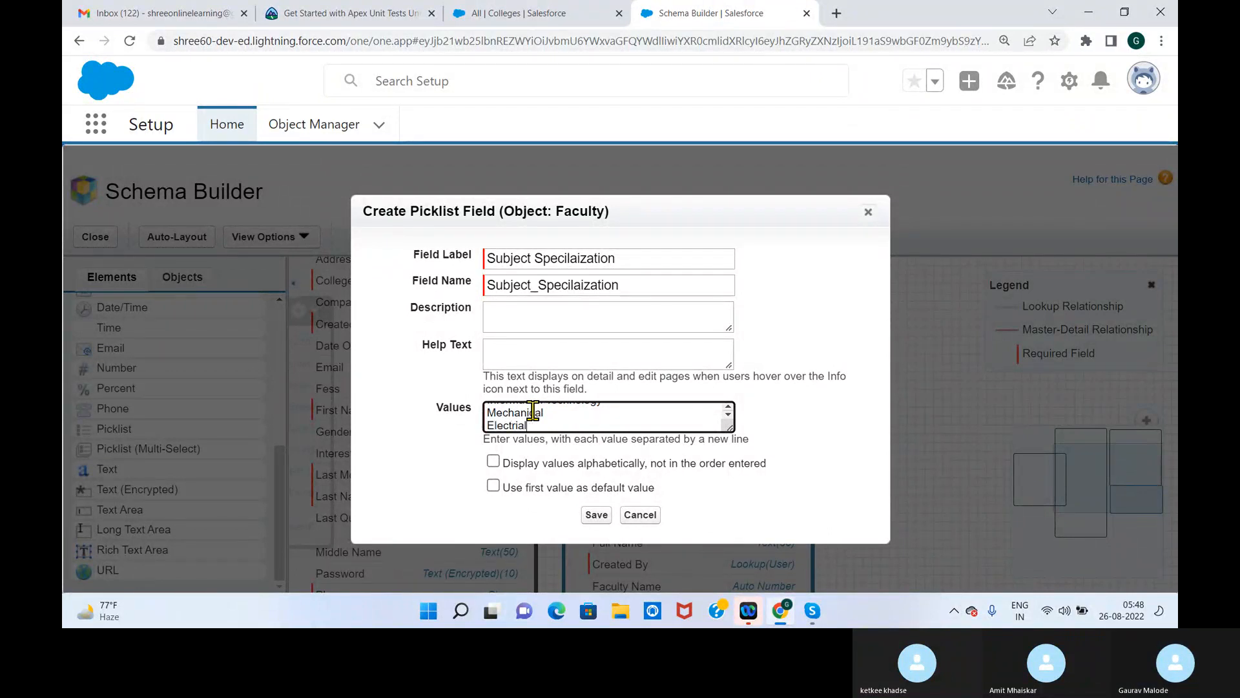
key("Return")
type("Electronics")
key("Return")
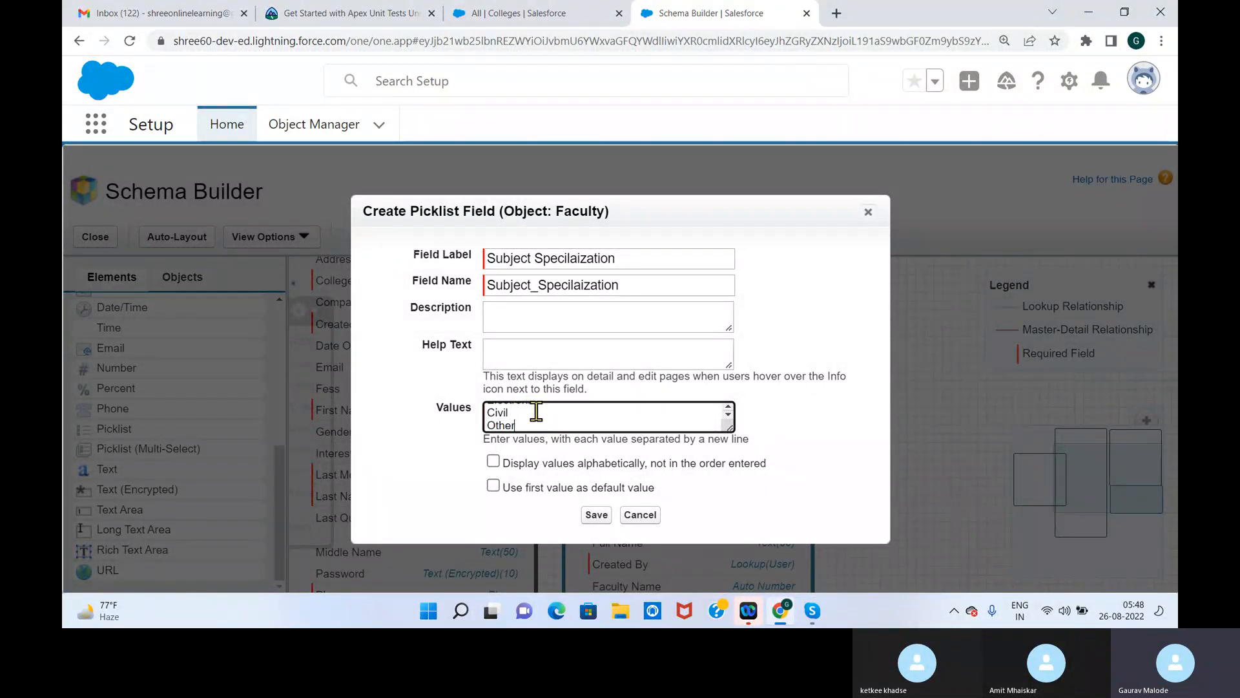
left_click(596, 517)
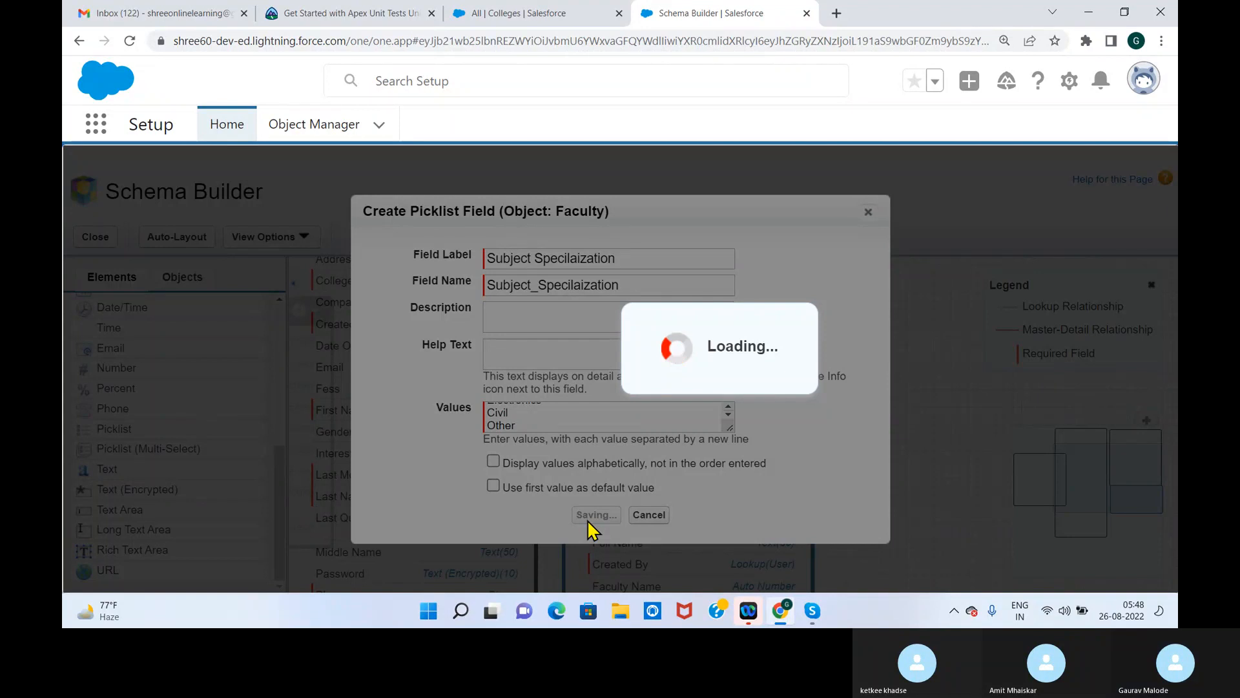
Switch to Skype, ring the two participants missing from the call, and return to Schema Builder
left_click(813, 610)
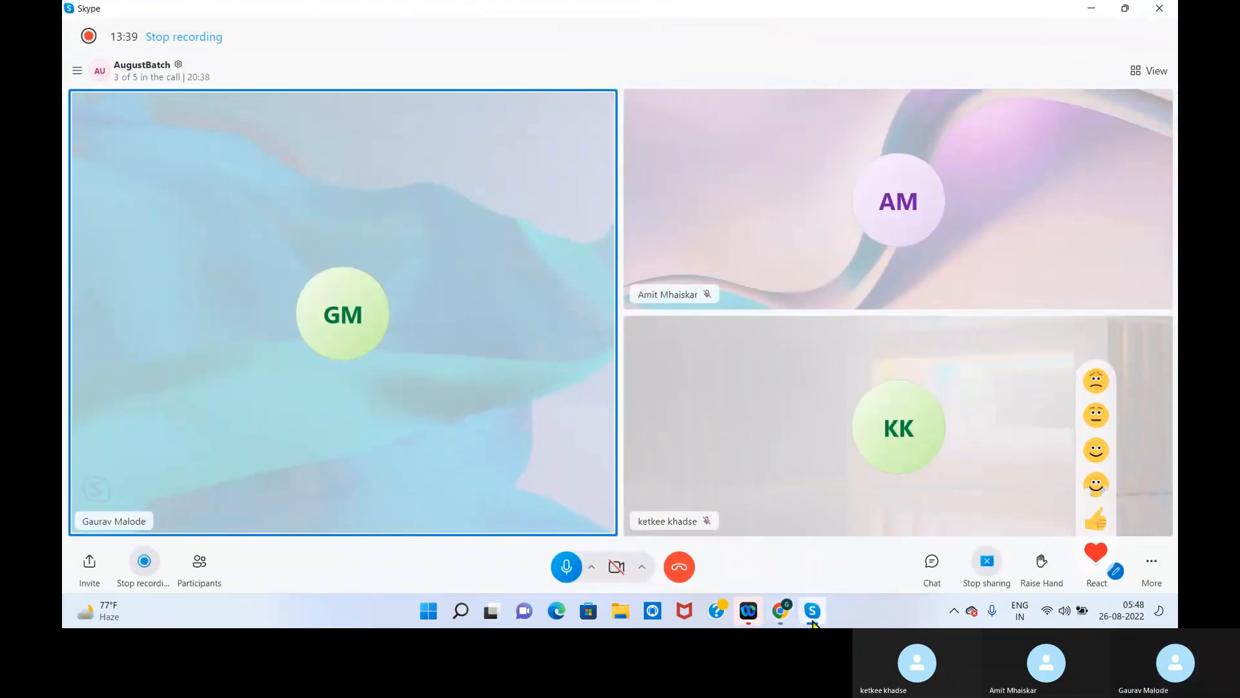
left_click(812, 610)
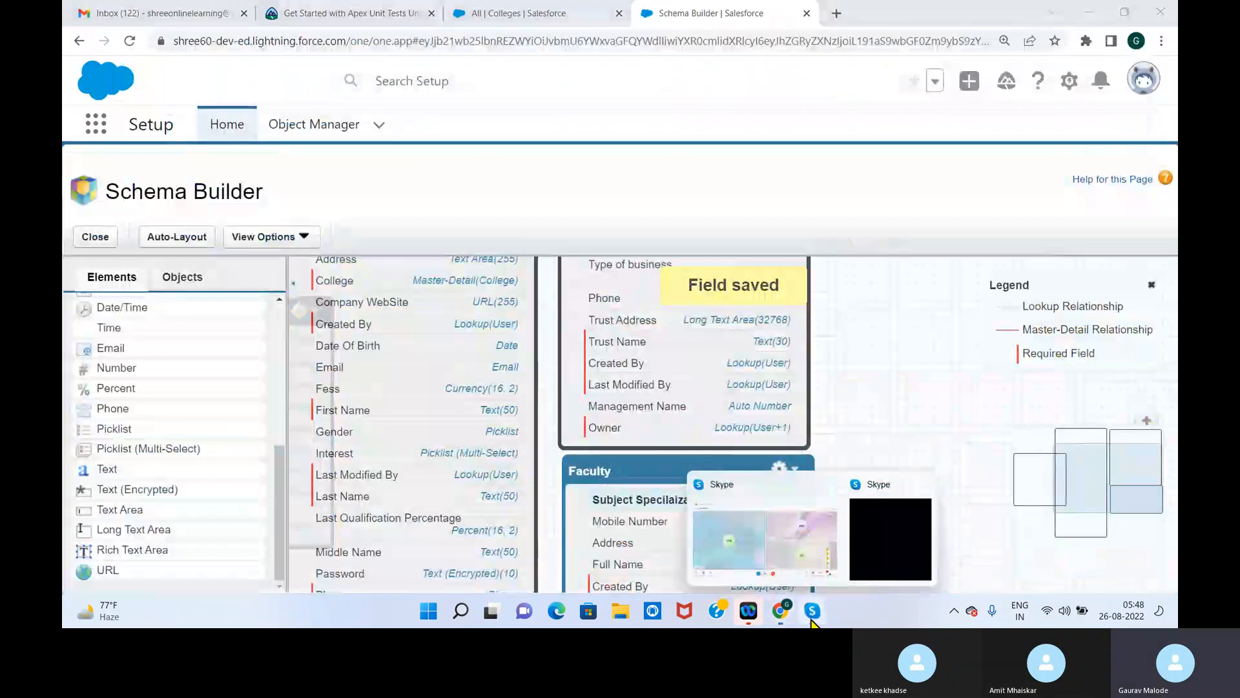
left_click(817, 574)
left_click(202, 572)
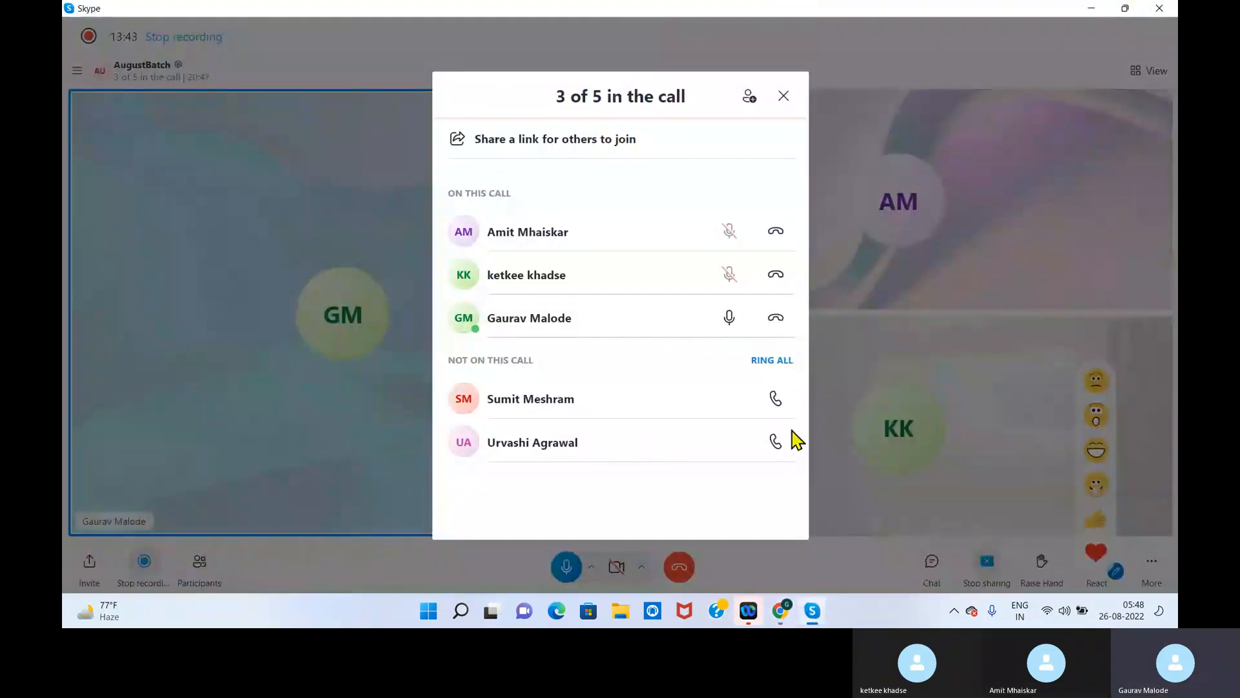
left_click(775, 442)
left_click(775, 399)
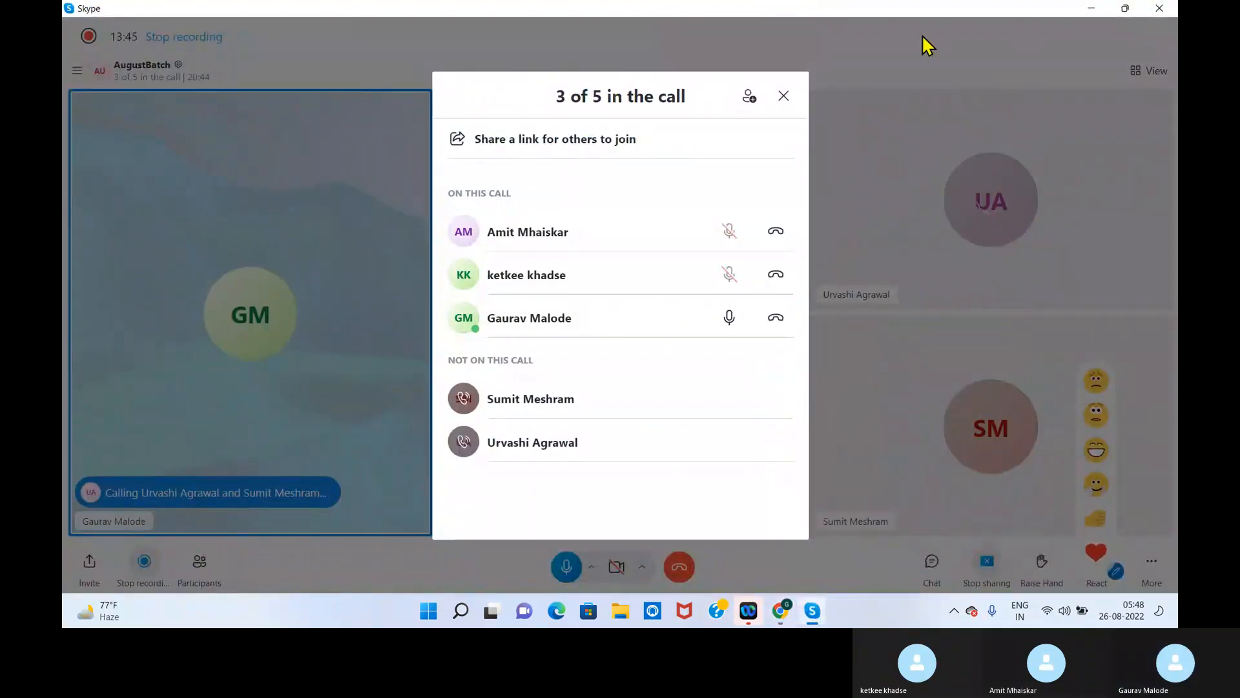
left_click(783, 97)
left_click(1091, 9)
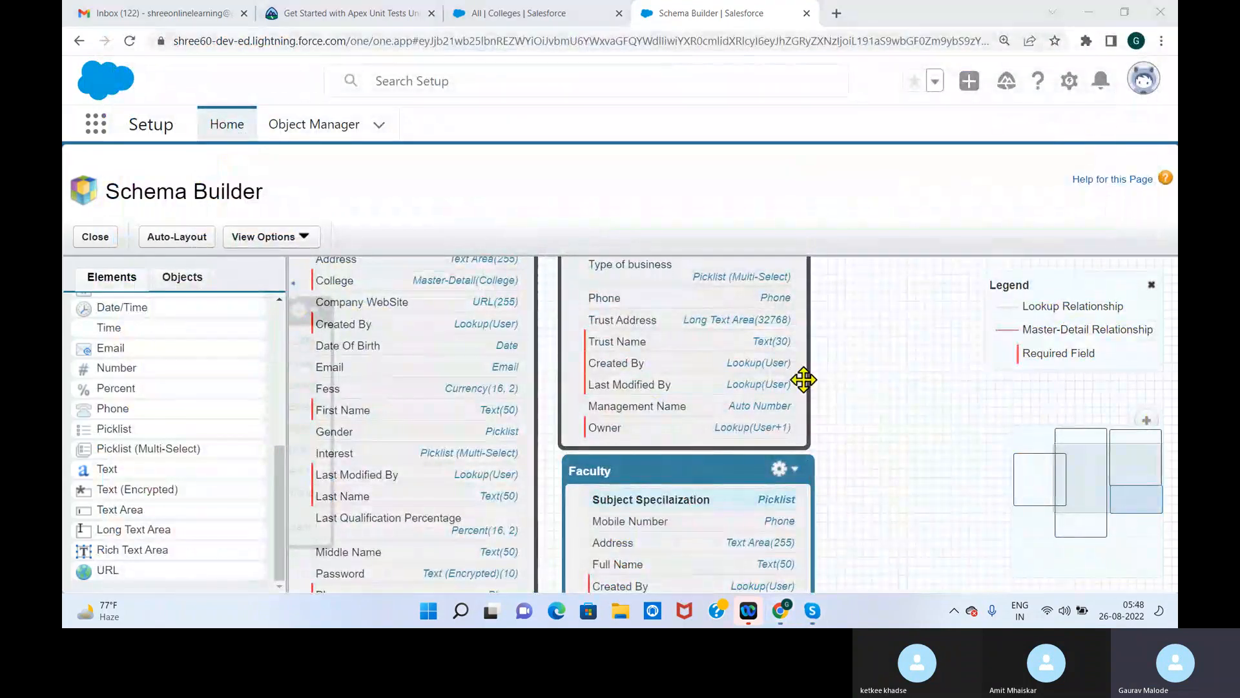
Move the Faculty object on the canvas to a free area further below the Management object
left_click(876, 443)
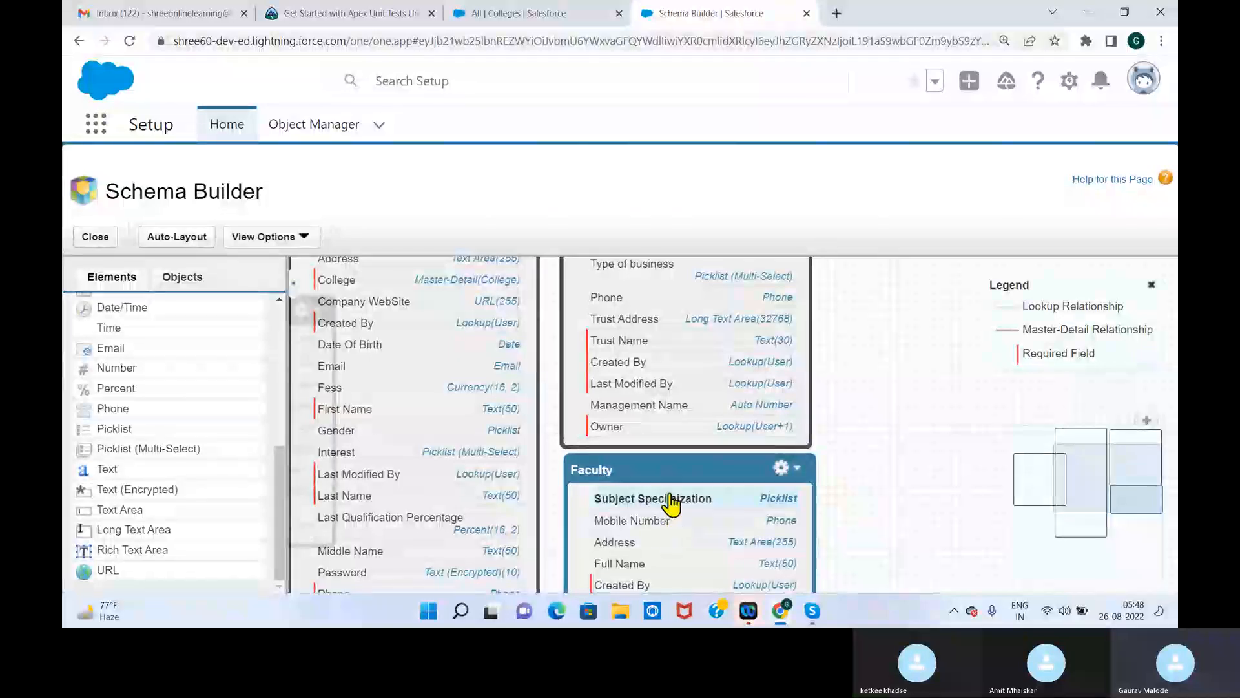
left_click_drag(673, 468, 688, 347)
scroll(852, 394, "down", 1)
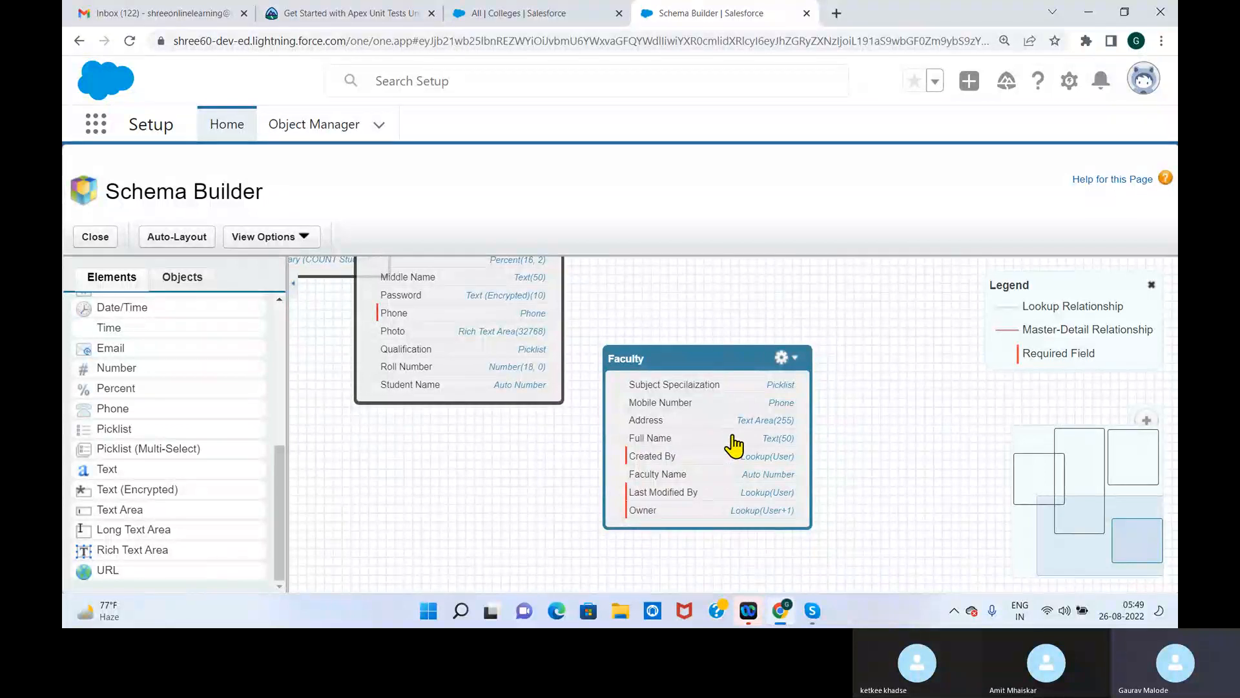
Make the Faculty object's Full Name field always required and save it
left_click(783, 357)
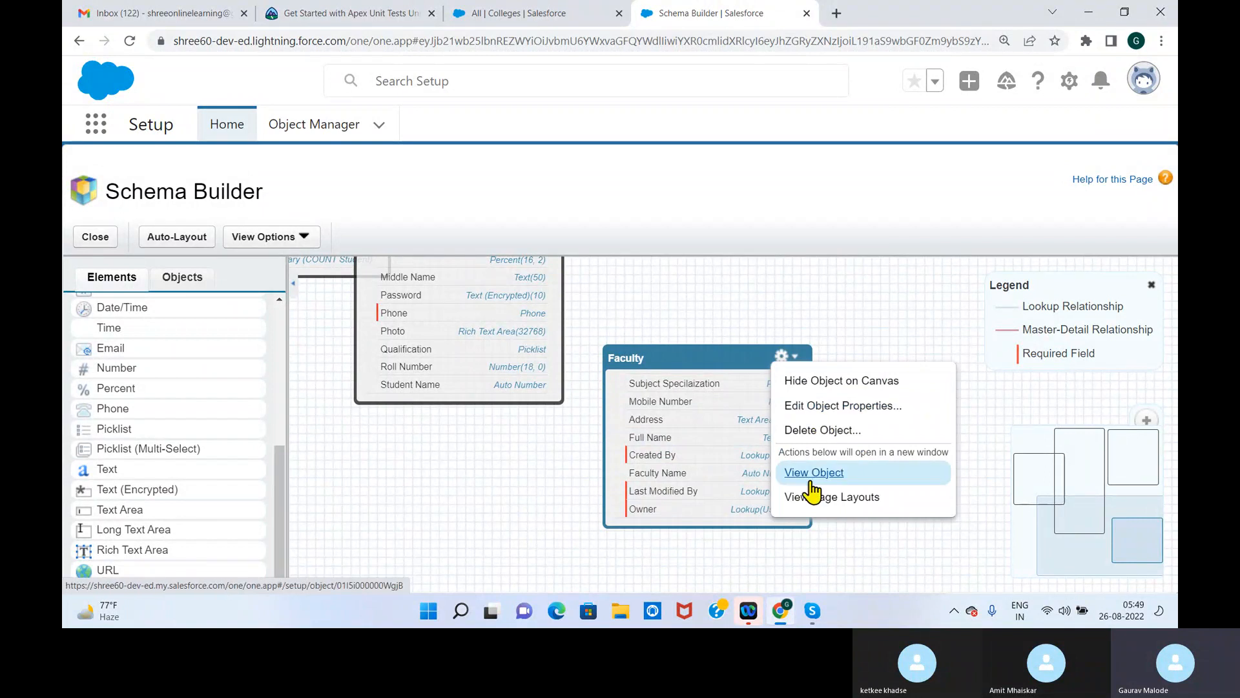
left_click(660, 438)
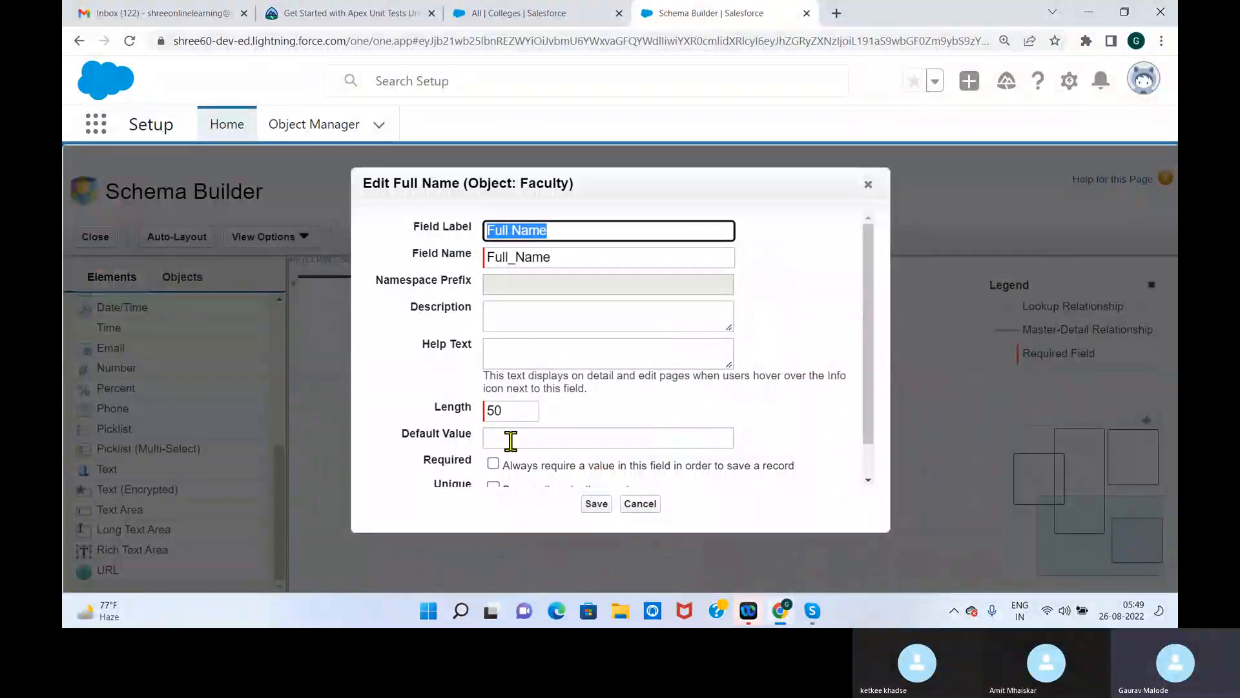
left_click(493, 464)
left_click(597, 505)
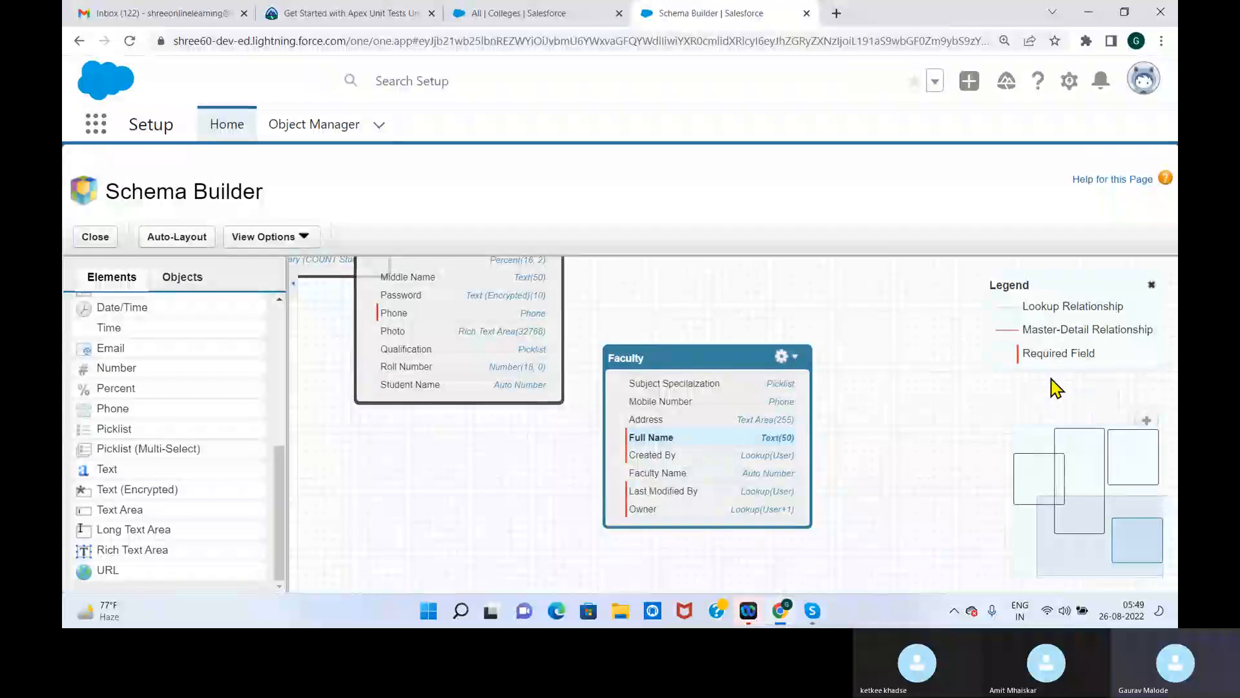
Examine the legend entries for required fields, master-detail relationships and lookup relationships
left_click_drag(1024, 354, 1144, 371)
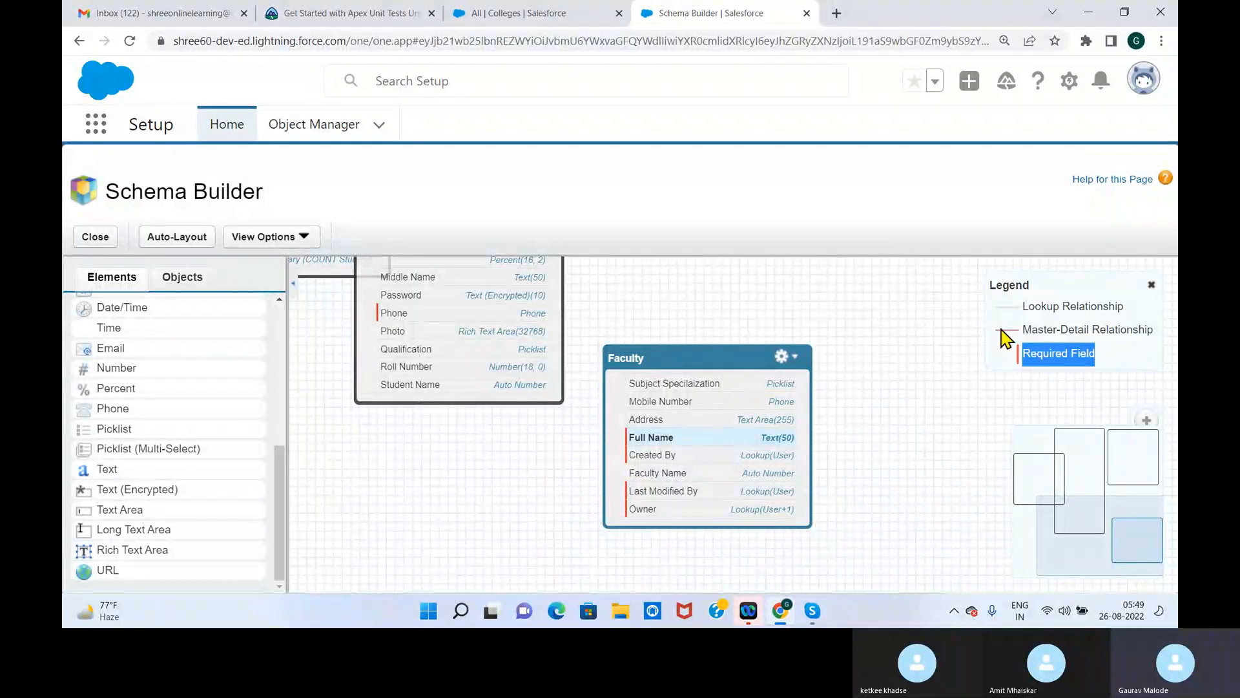
left_click_drag(1024, 331, 1146, 349)
left_click_drag(1024, 306, 1144, 320)
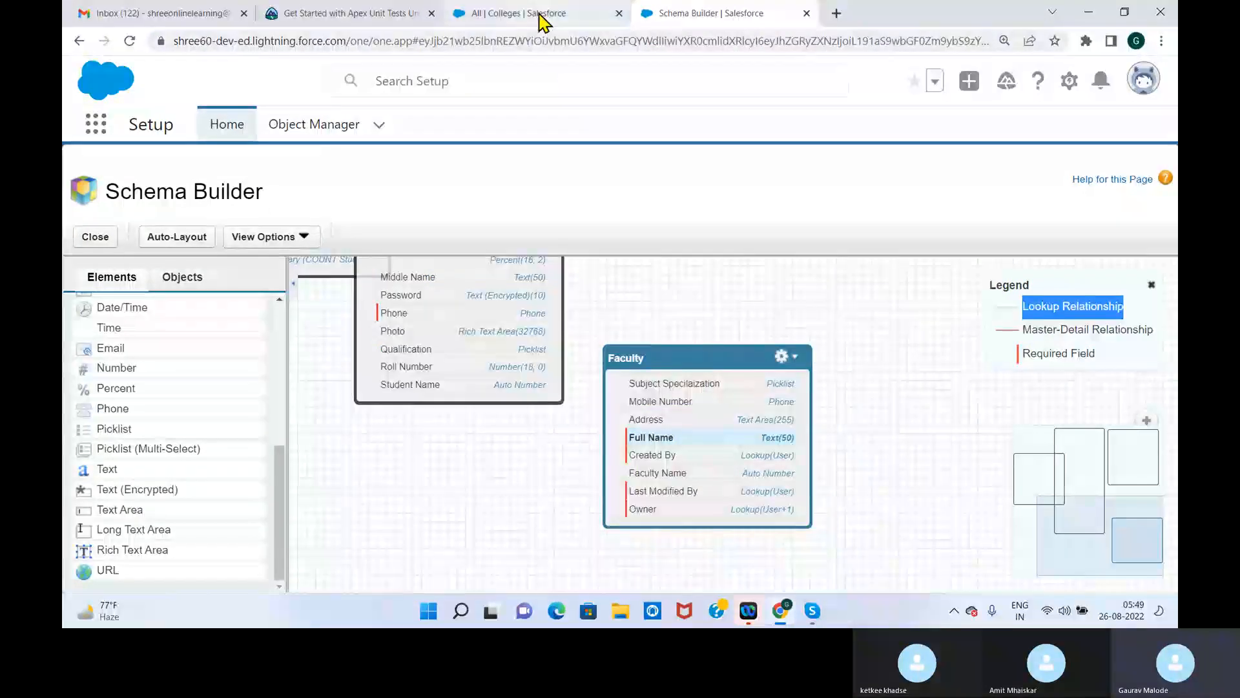
Reload the School Management app and check which fields the New Management form offers, creating no record
left_click(526, 14)
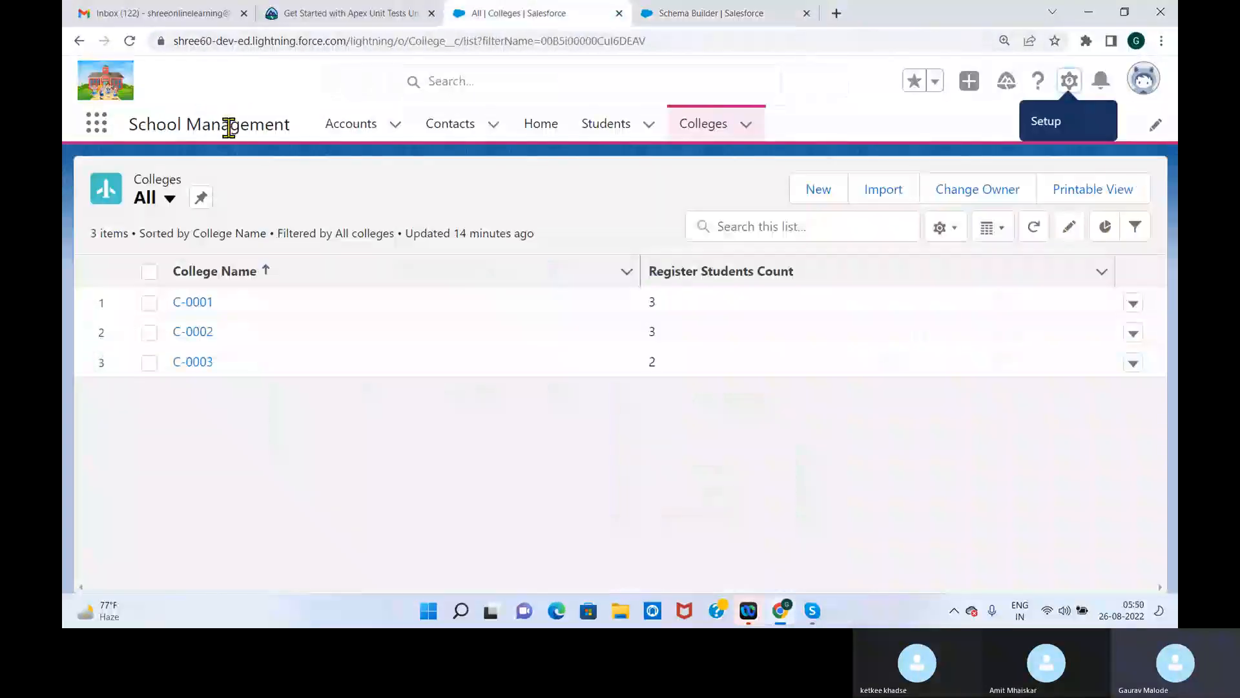
left_click(130, 41)
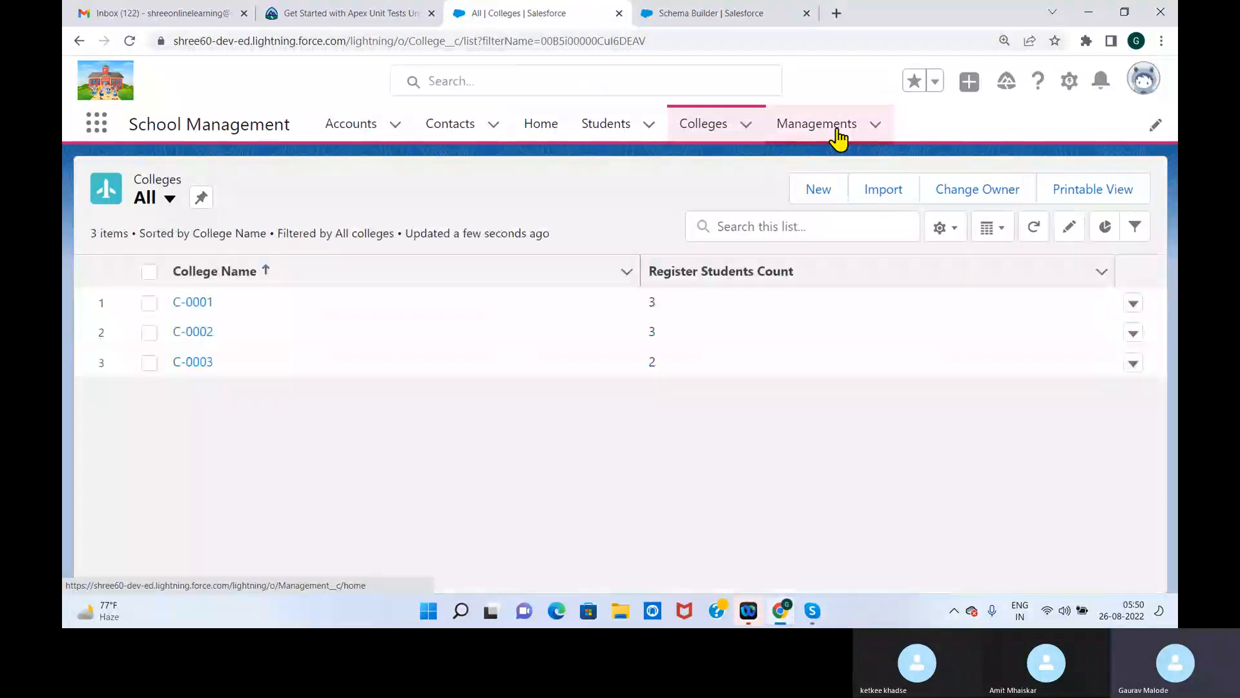
left_click(838, 131)
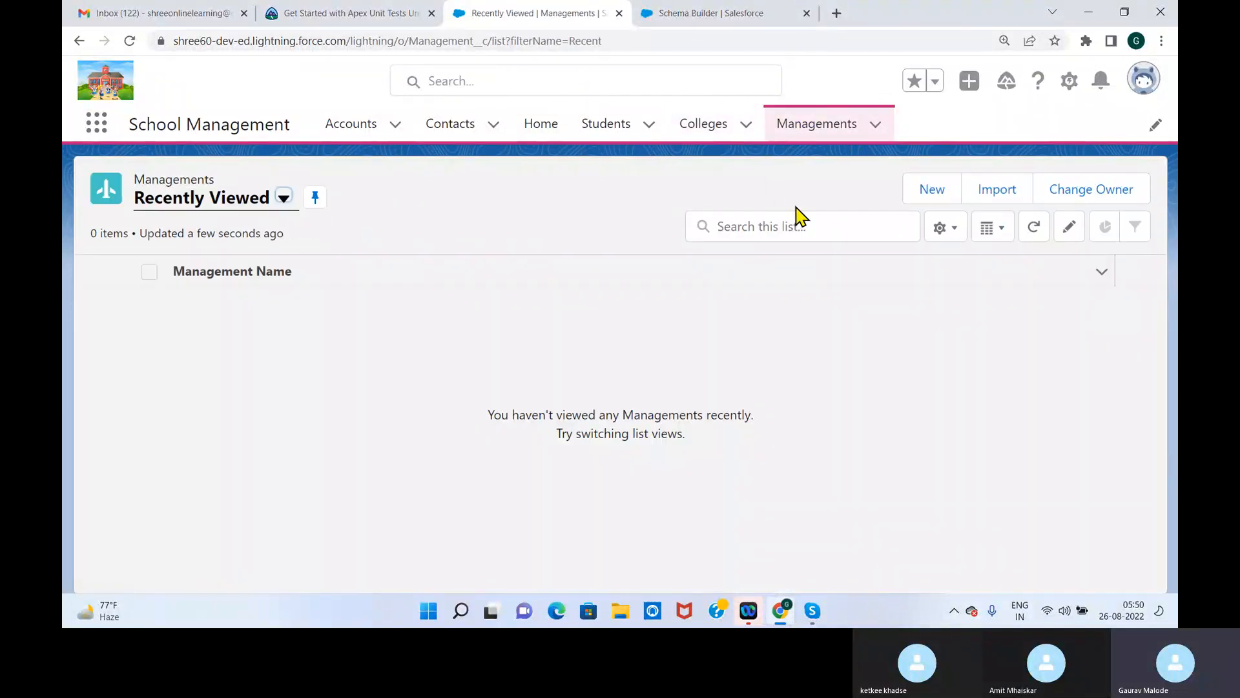
left_click(938, 189)
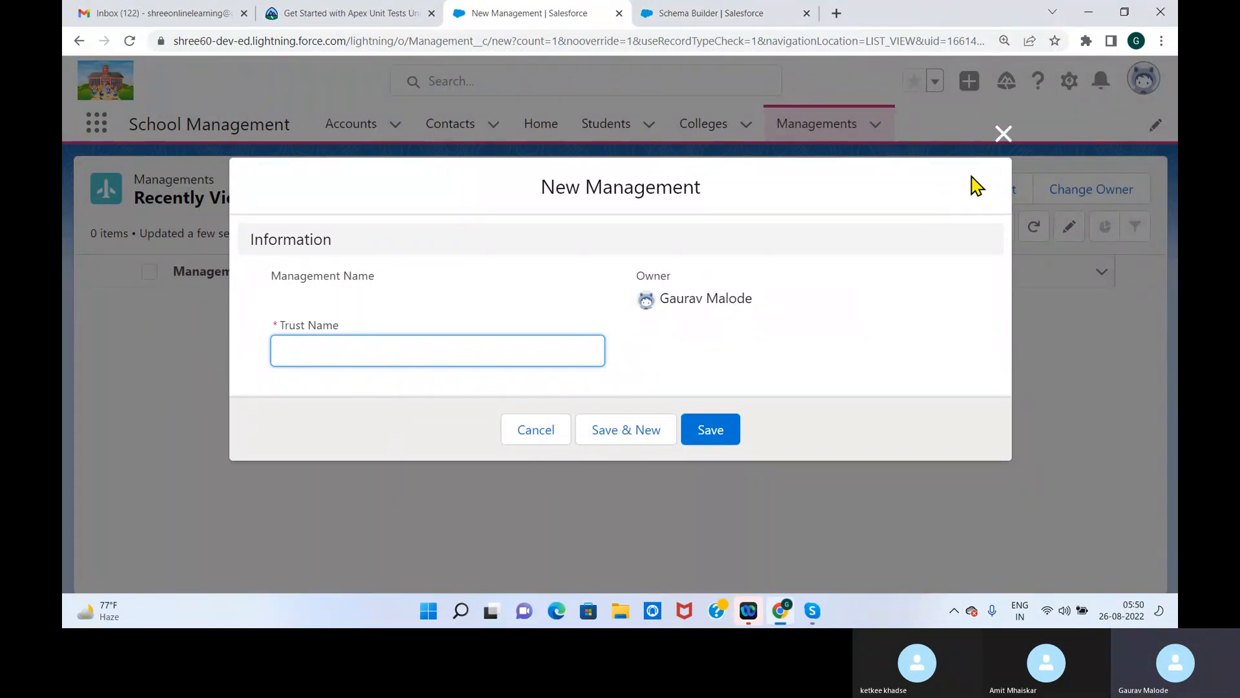
left_click(1005, 143)
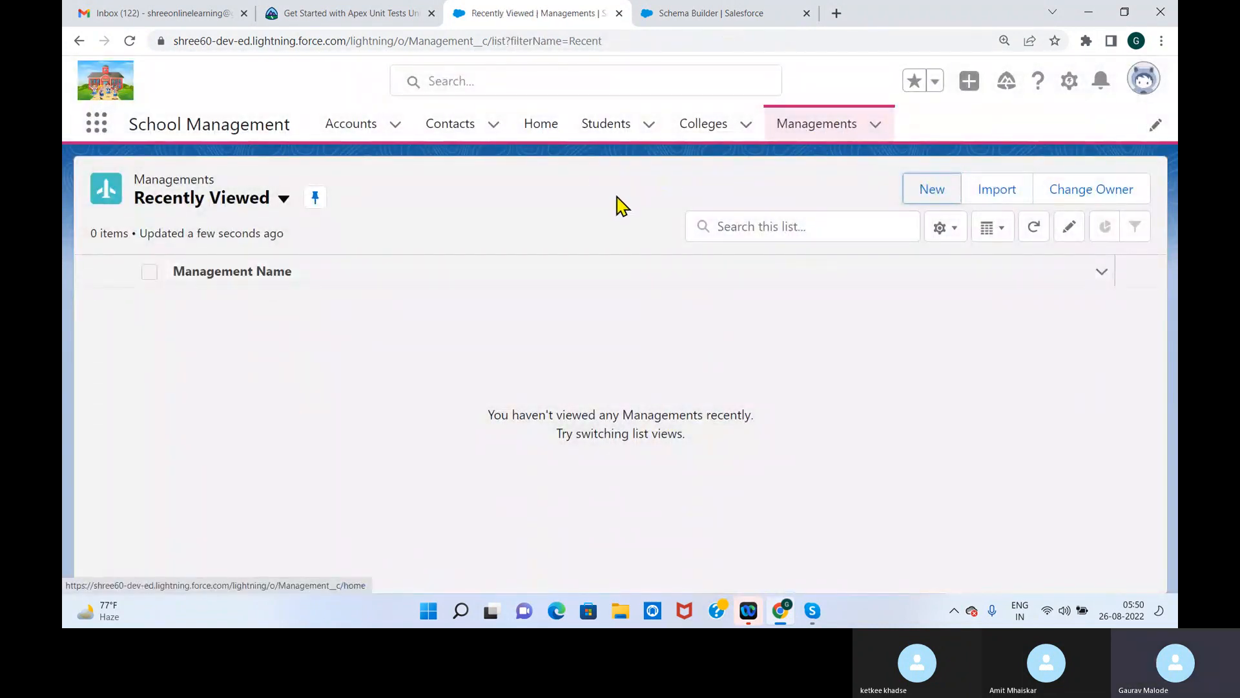
left_click(825, 131)
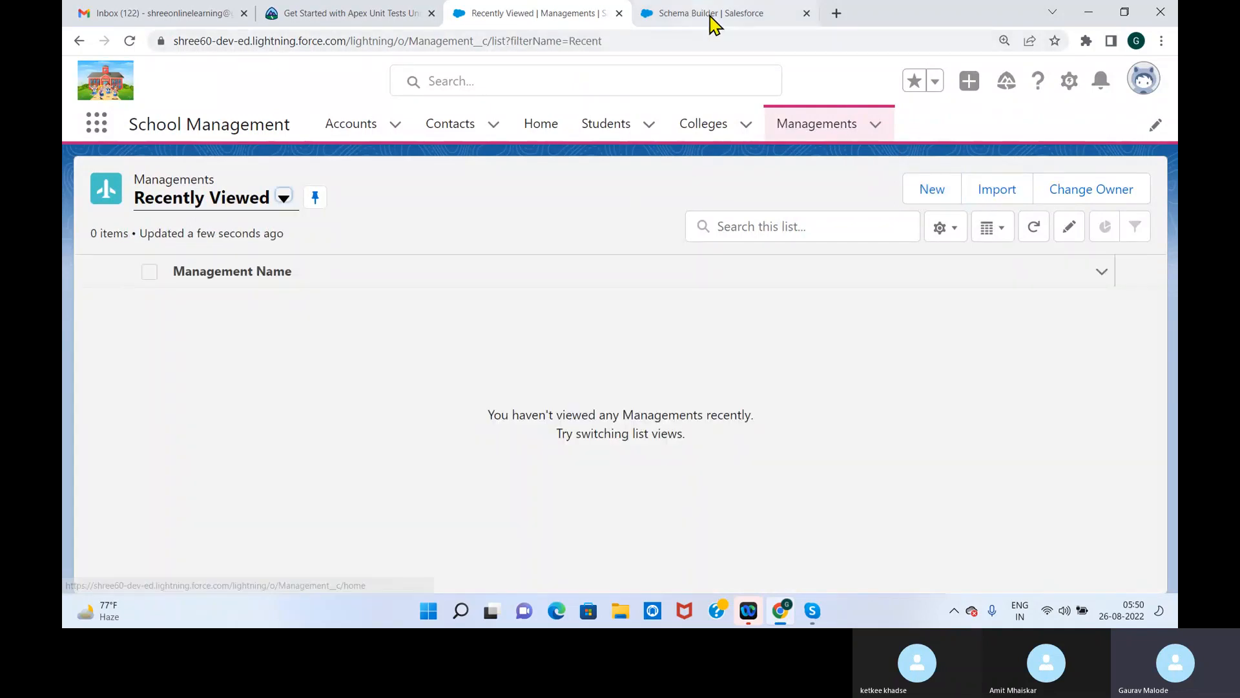
Close Schema Builder, find the Management object in Object Manager with "mana", and review its fields and relationships
left_click(715, 19)
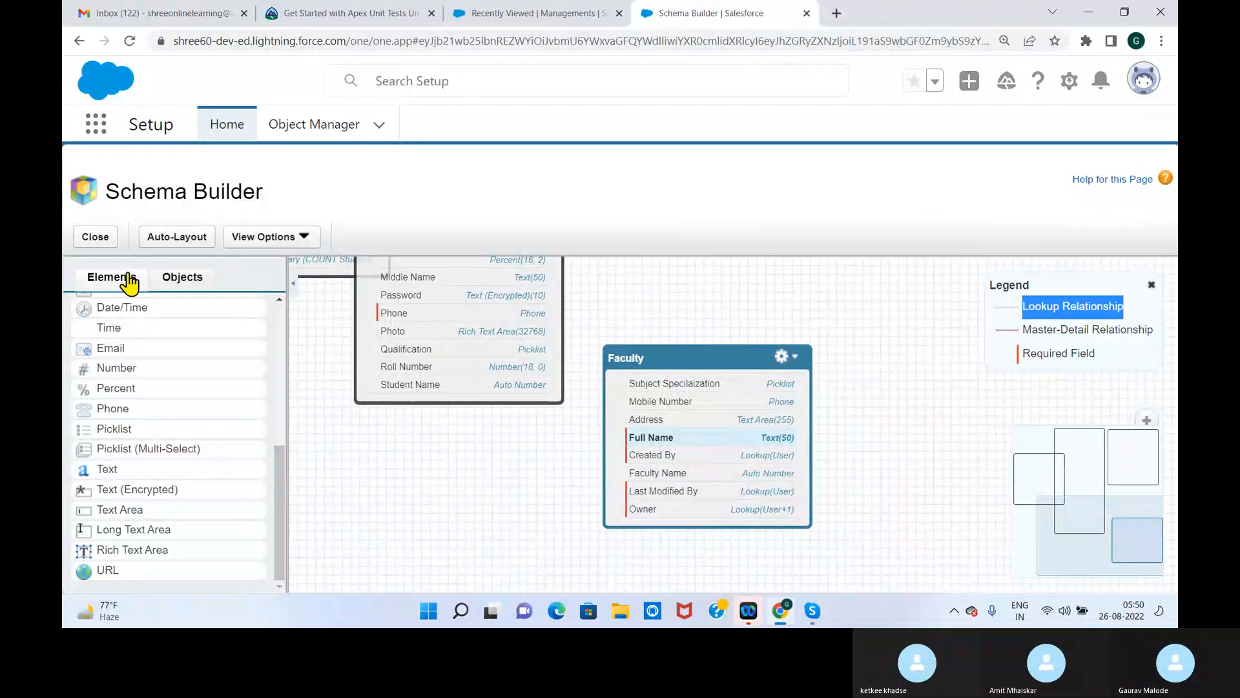
left_click(97, 238)
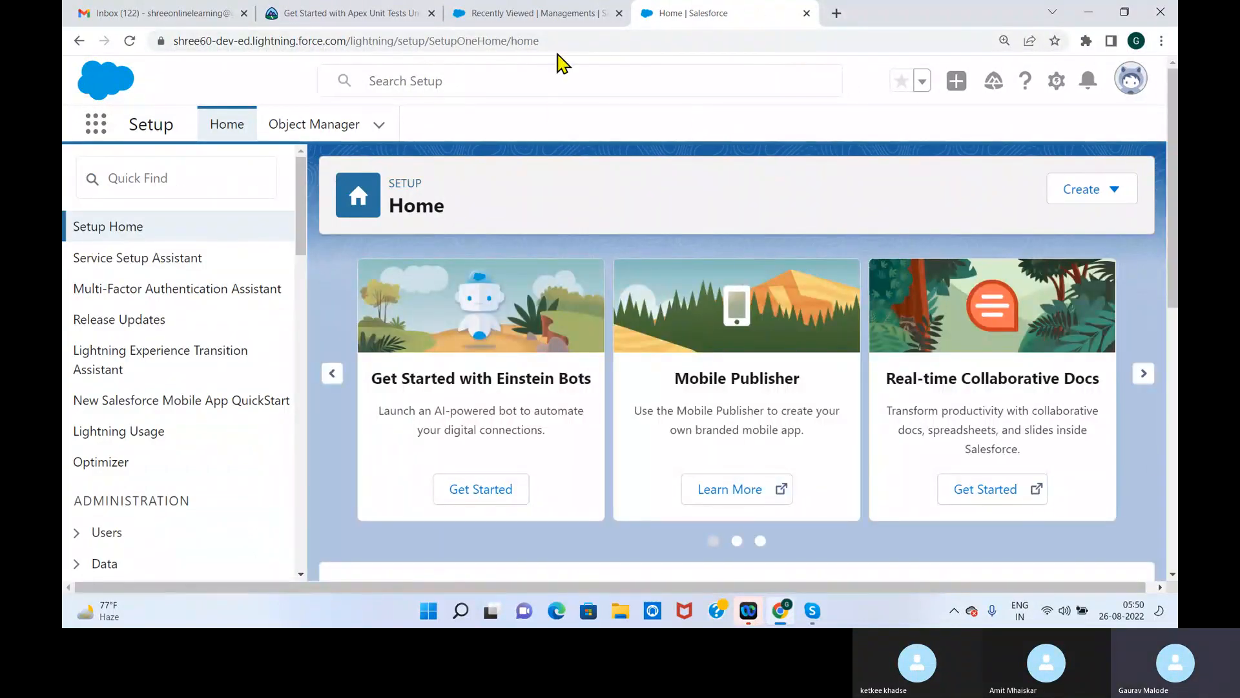
left_click(312, 133)
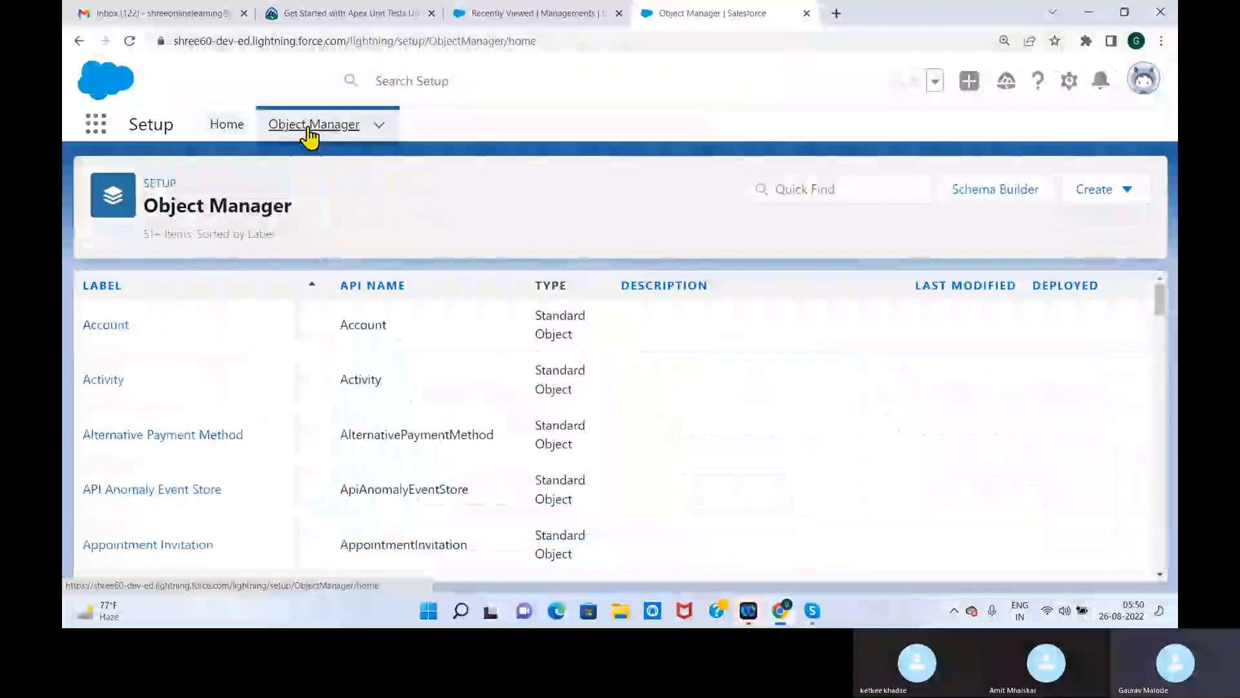
left_click(857, 191)
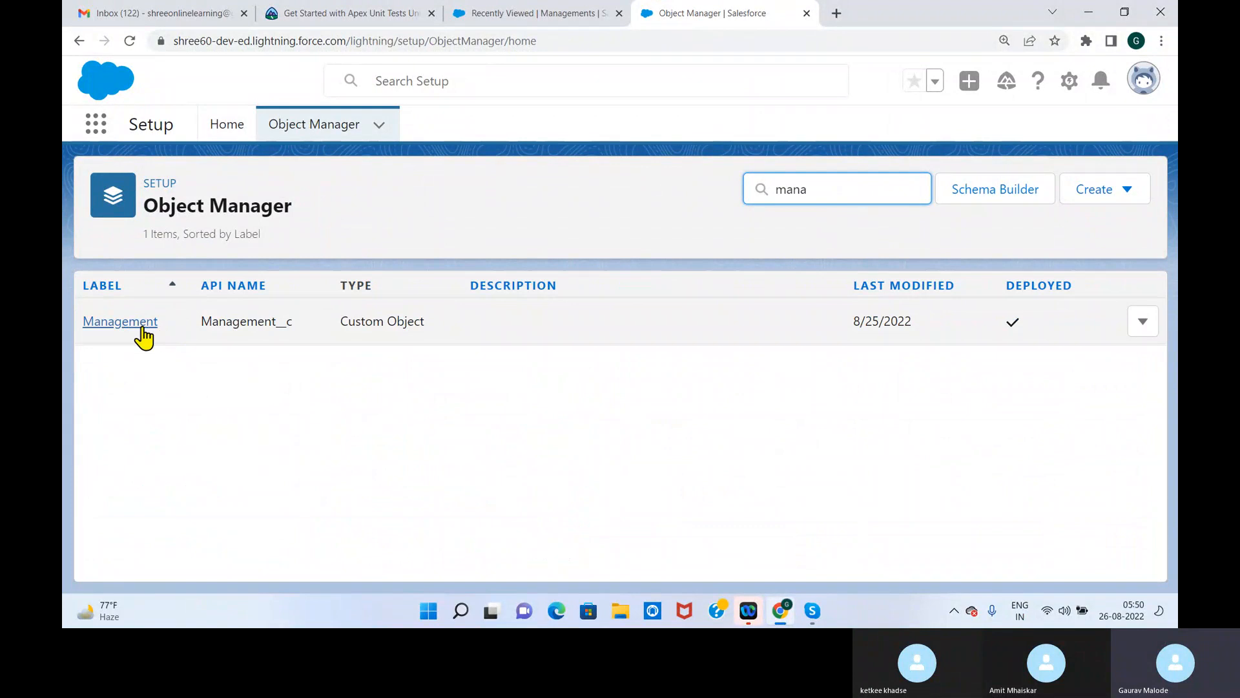
left_click(144, 333)
left_click_drag(1157, 296, 1163, 332)
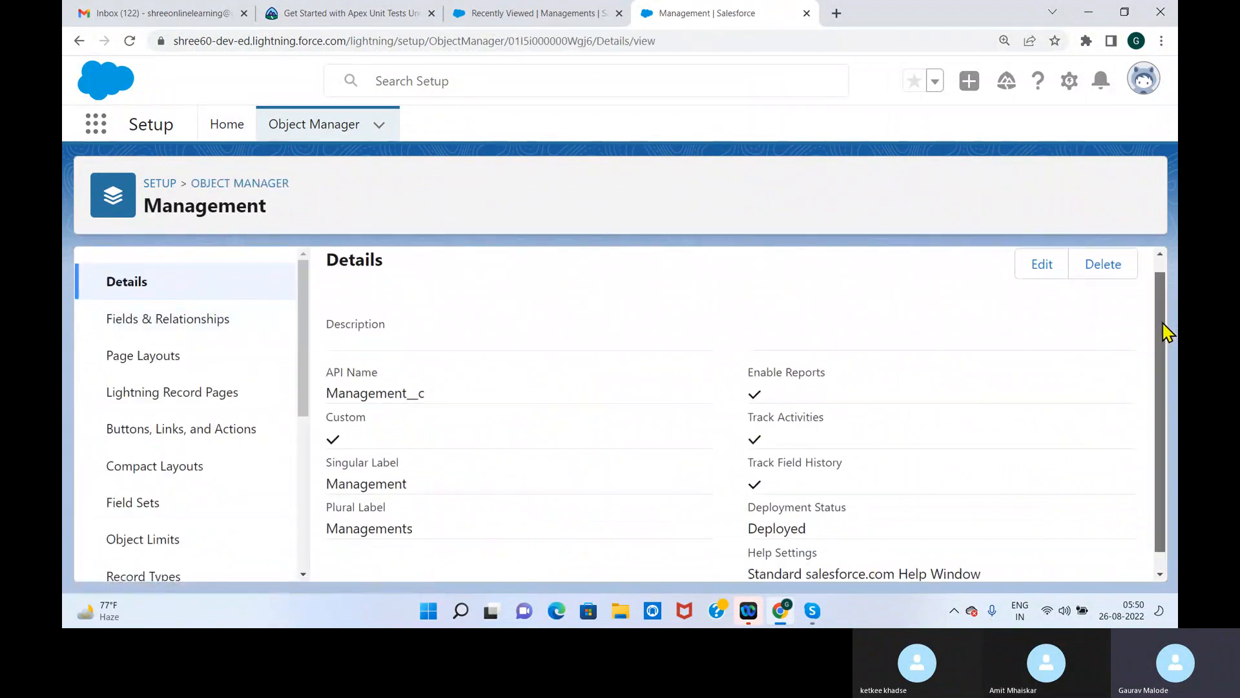
left_click(187, 321)
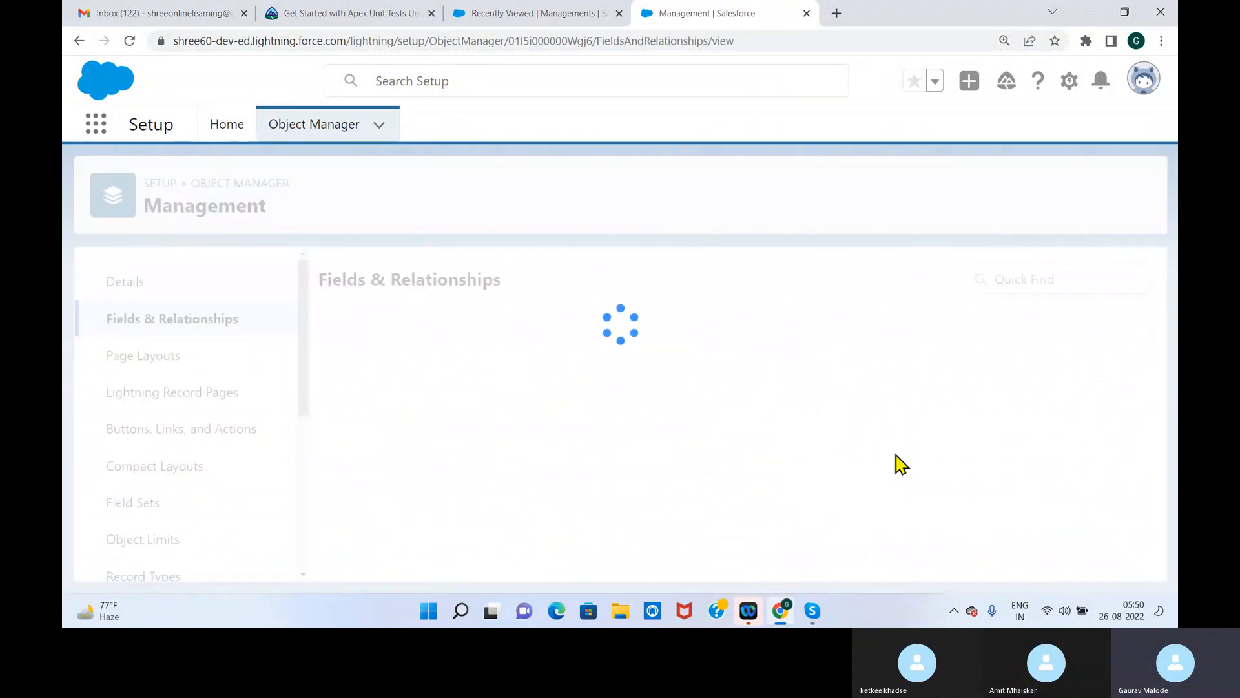
left_click_drag(1157, 368, 1166, 489)
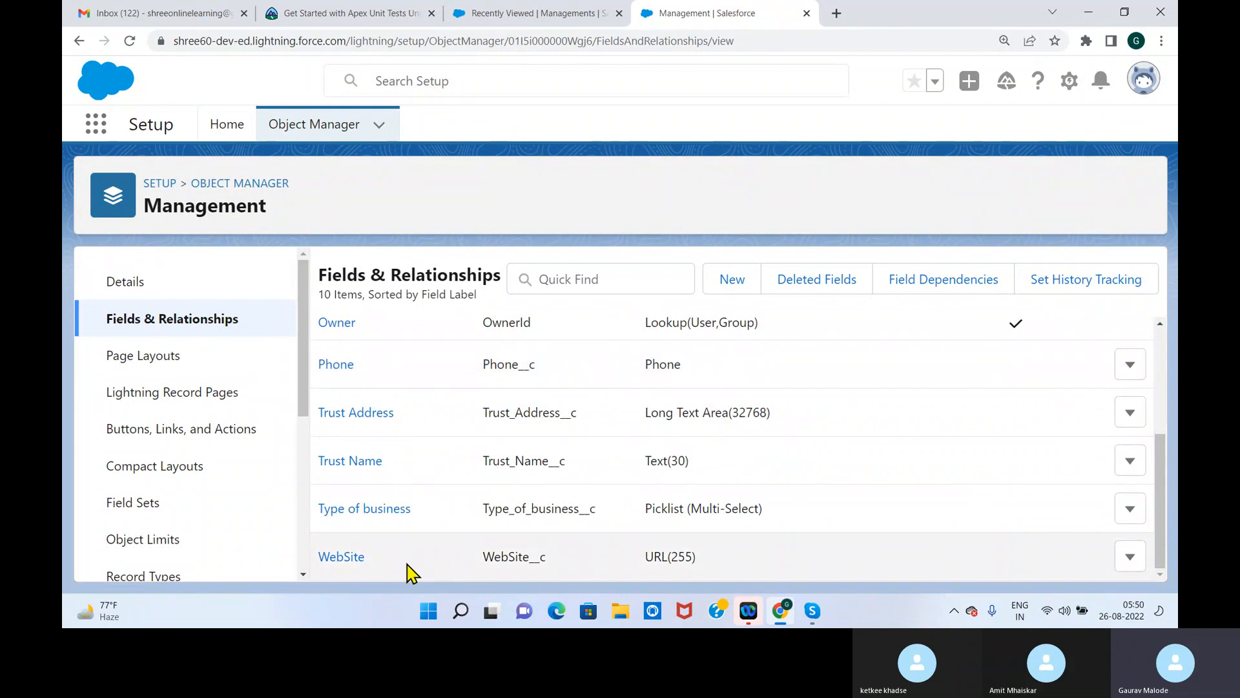
Reload the Managements list in the School Management app and open the form for a new Management record
left_click(534, 14)
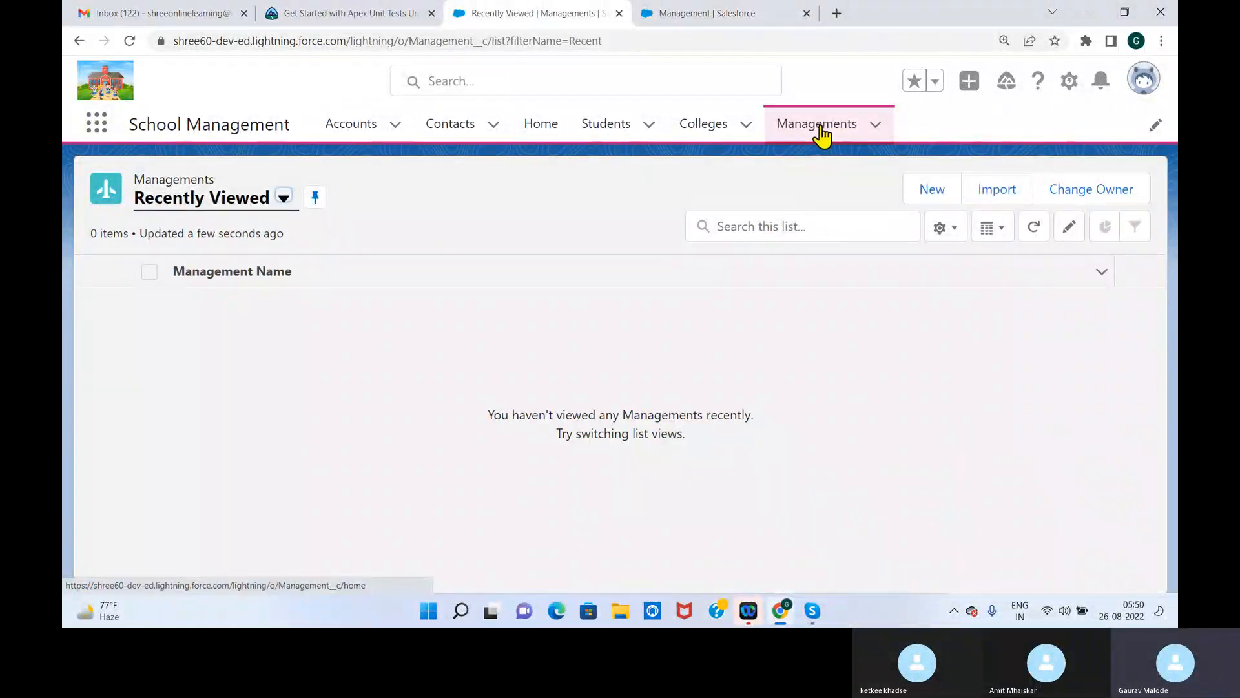
left_click(129, 40)
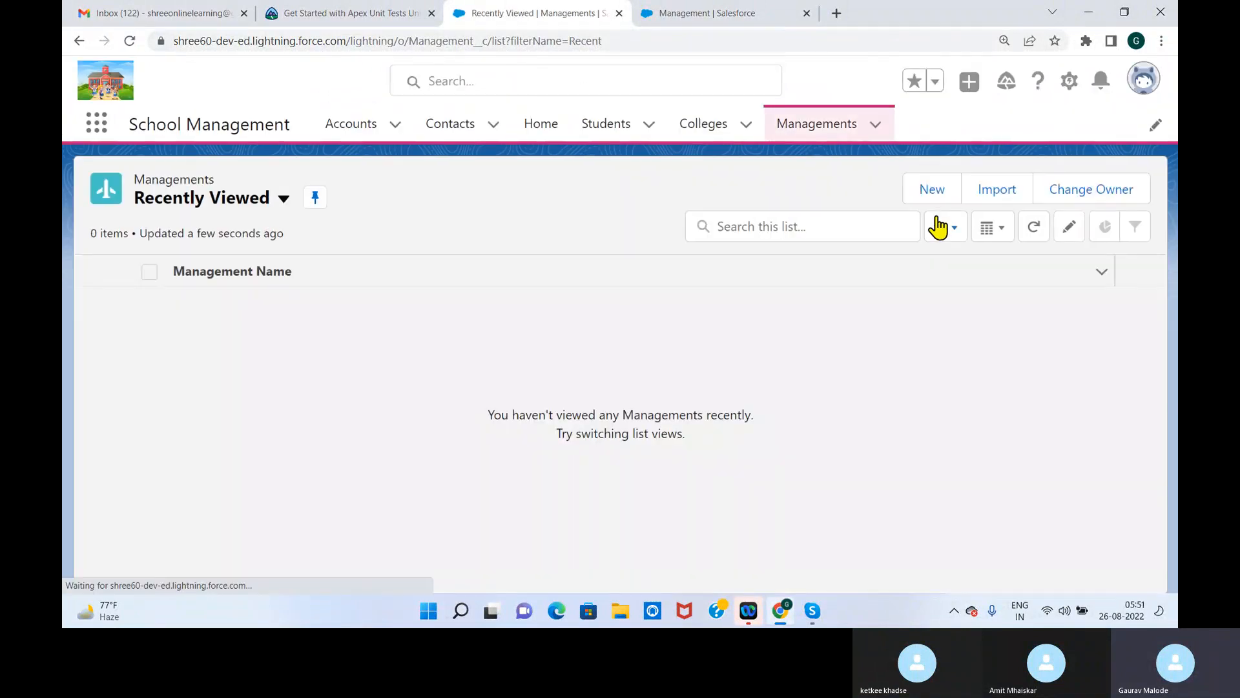
left_click(935, 189)
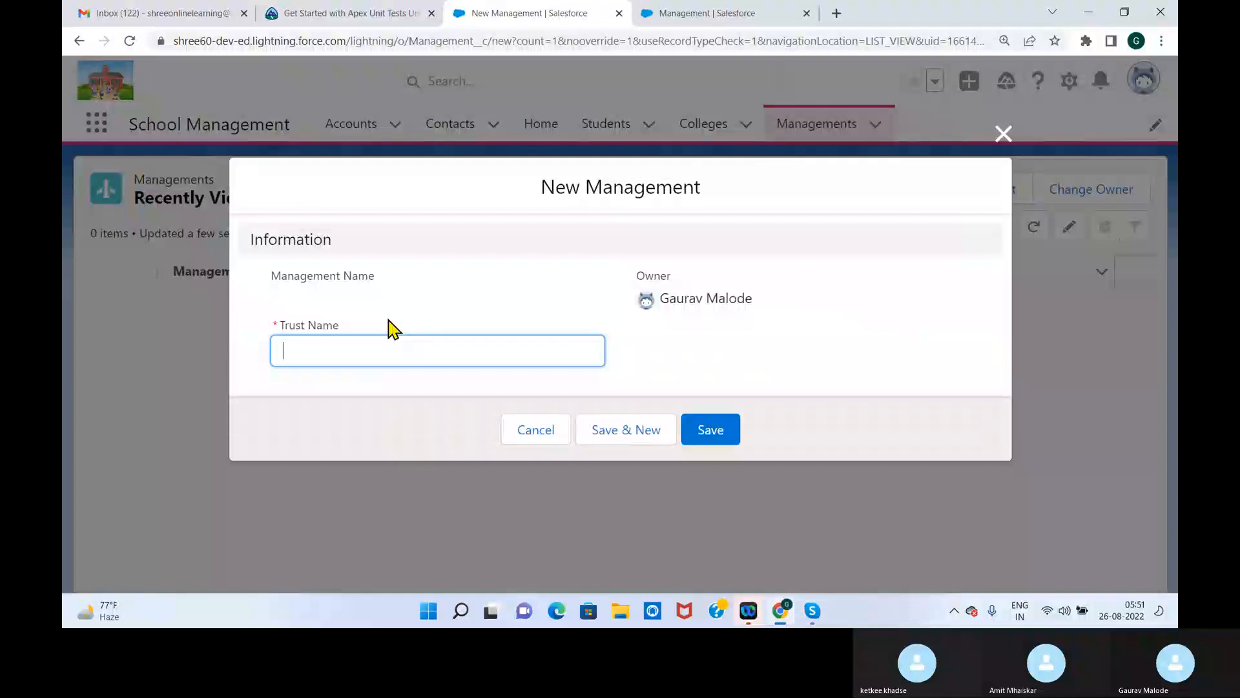
Close the New Management form without saving, find the Tabs setup page with "tab", and start a new custom object tab
left_click(1004, 141)
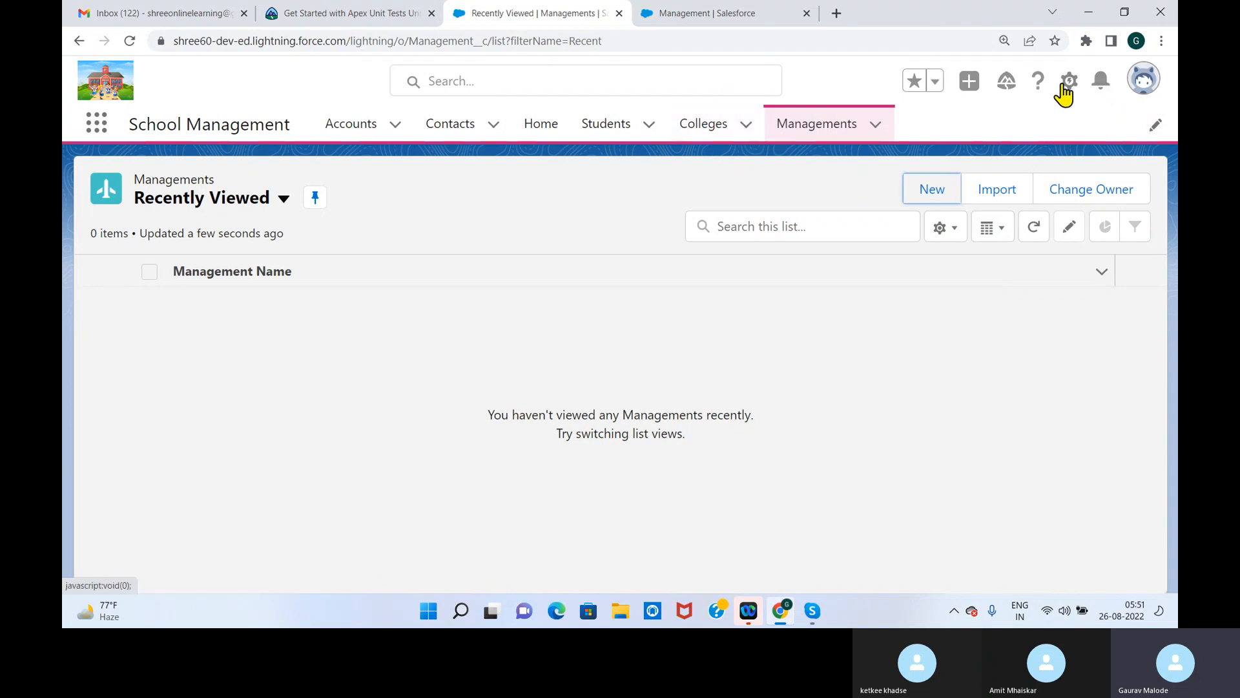
left_click(695, 14)
left_click(152, 181)
left_click(157, 183)
type("tab")
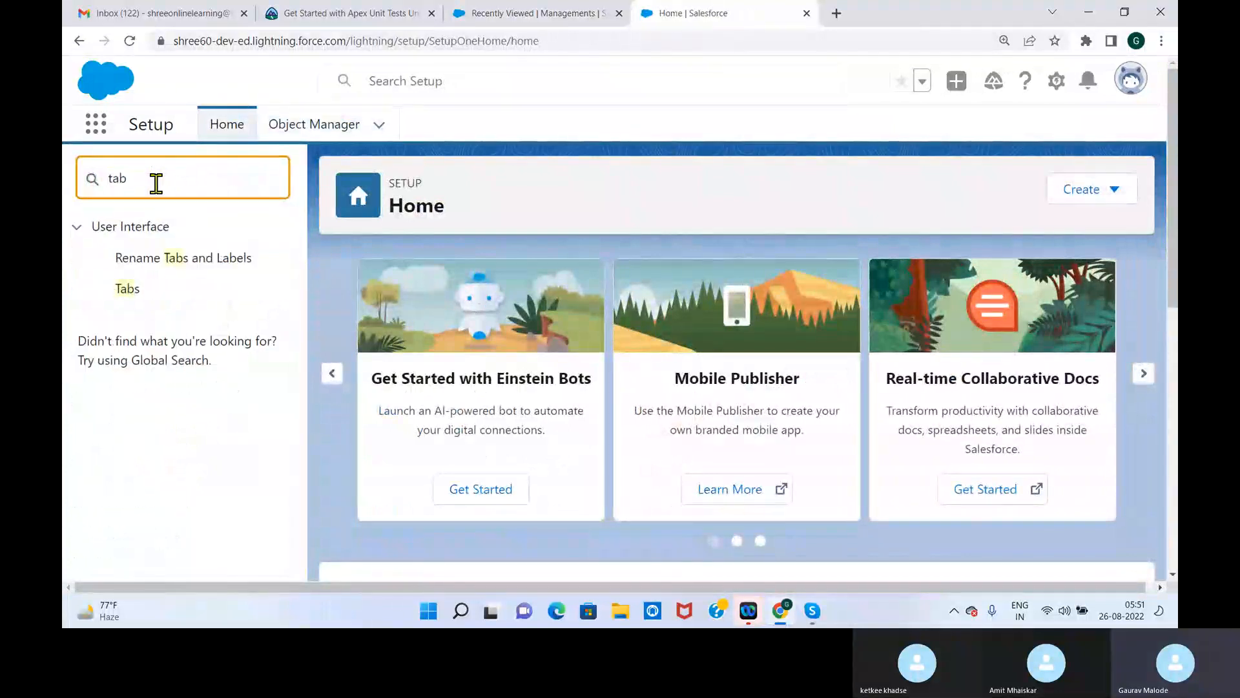
left_click(133, 294)
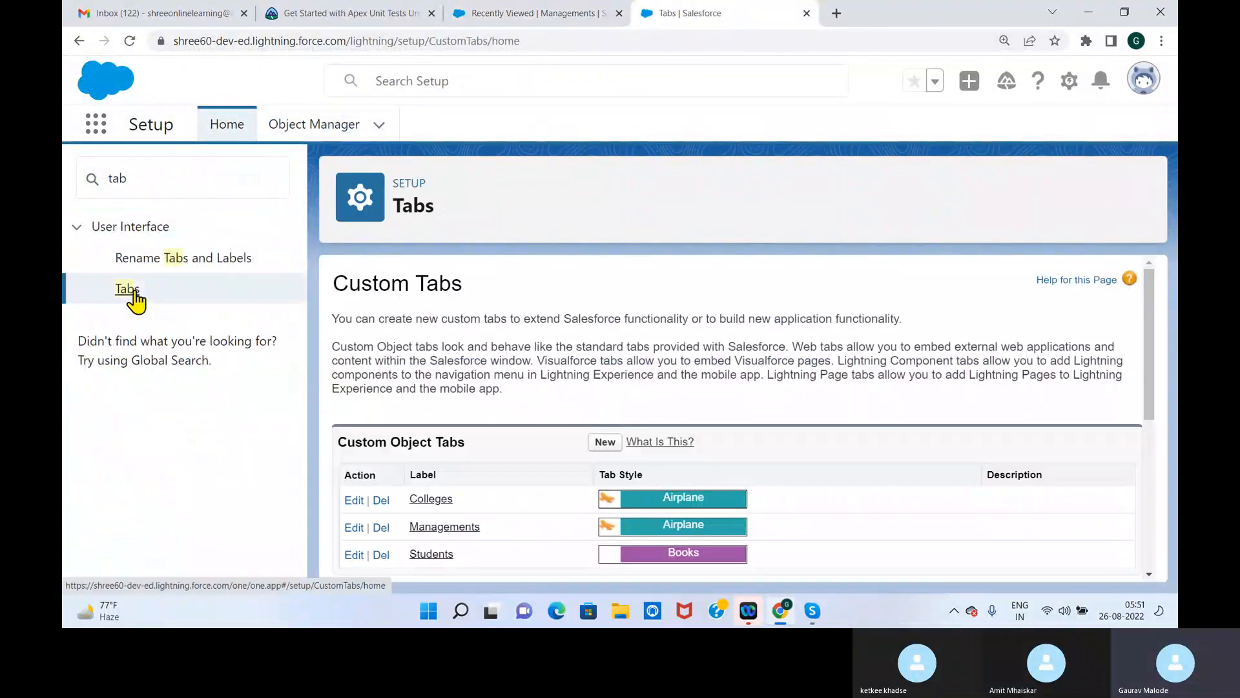
left_click(605, 443)
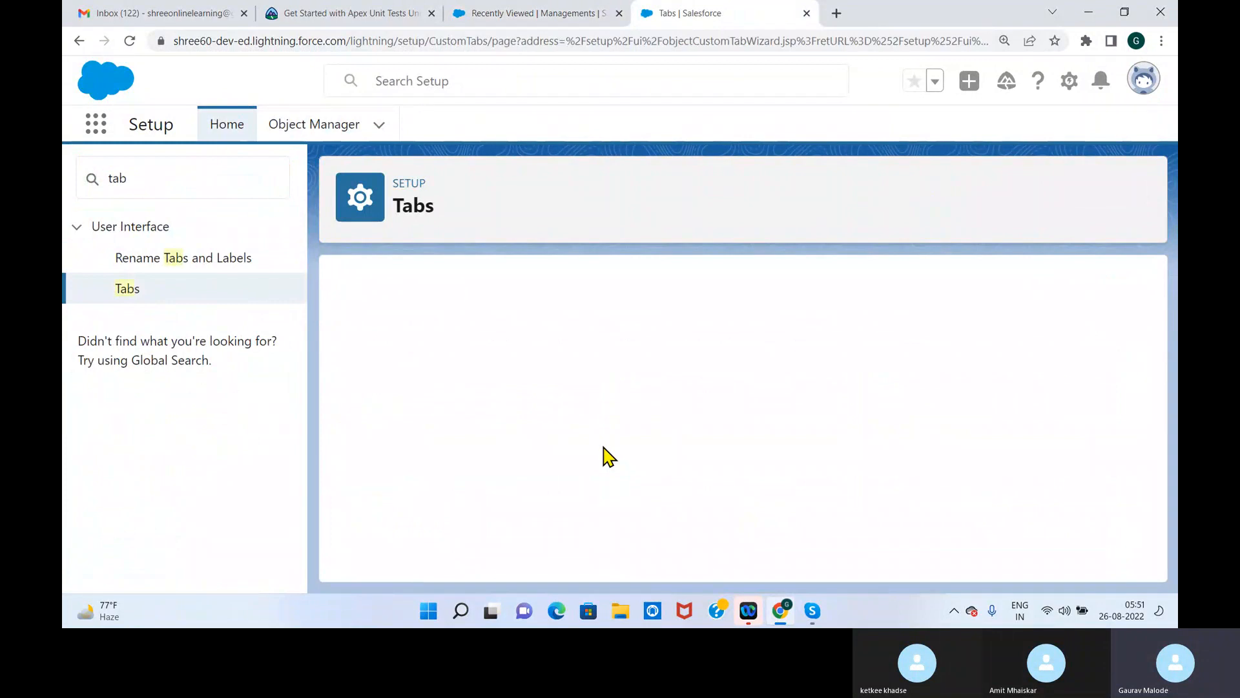
Choose Faculty as the new tab's object with the Airplane tab style, and continue to the profile settings
left_click(546, 290)
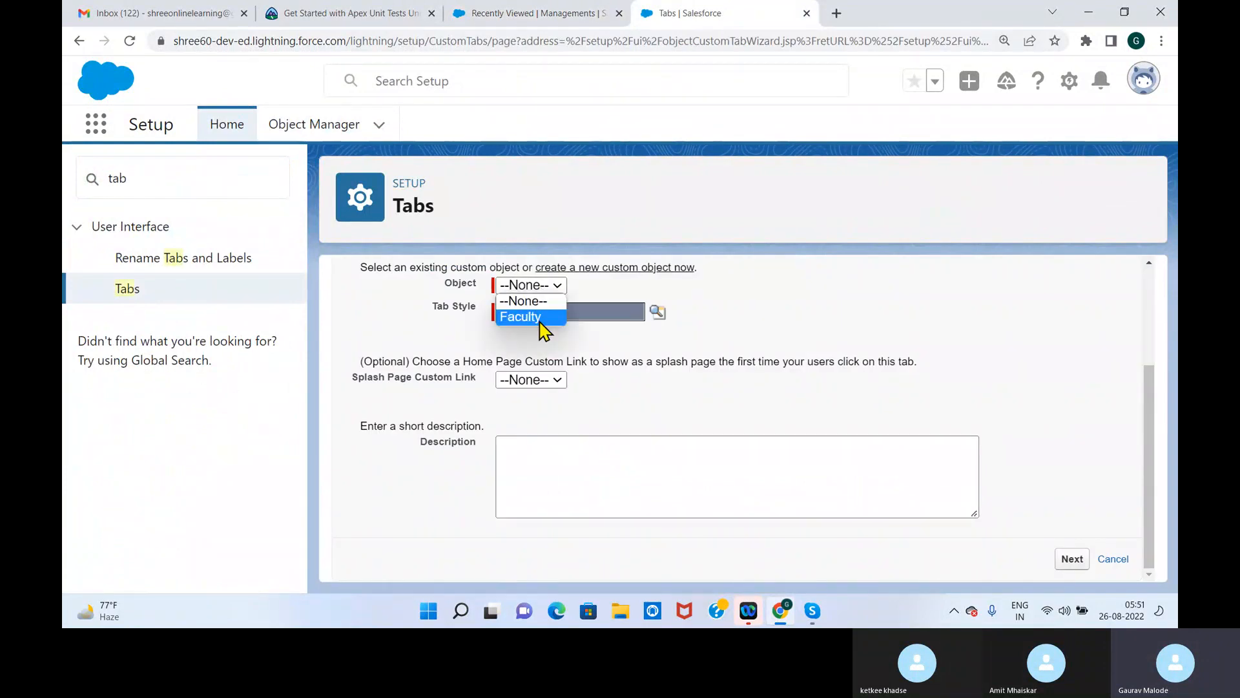
left_click(542, 318)
left_click(658, 312)
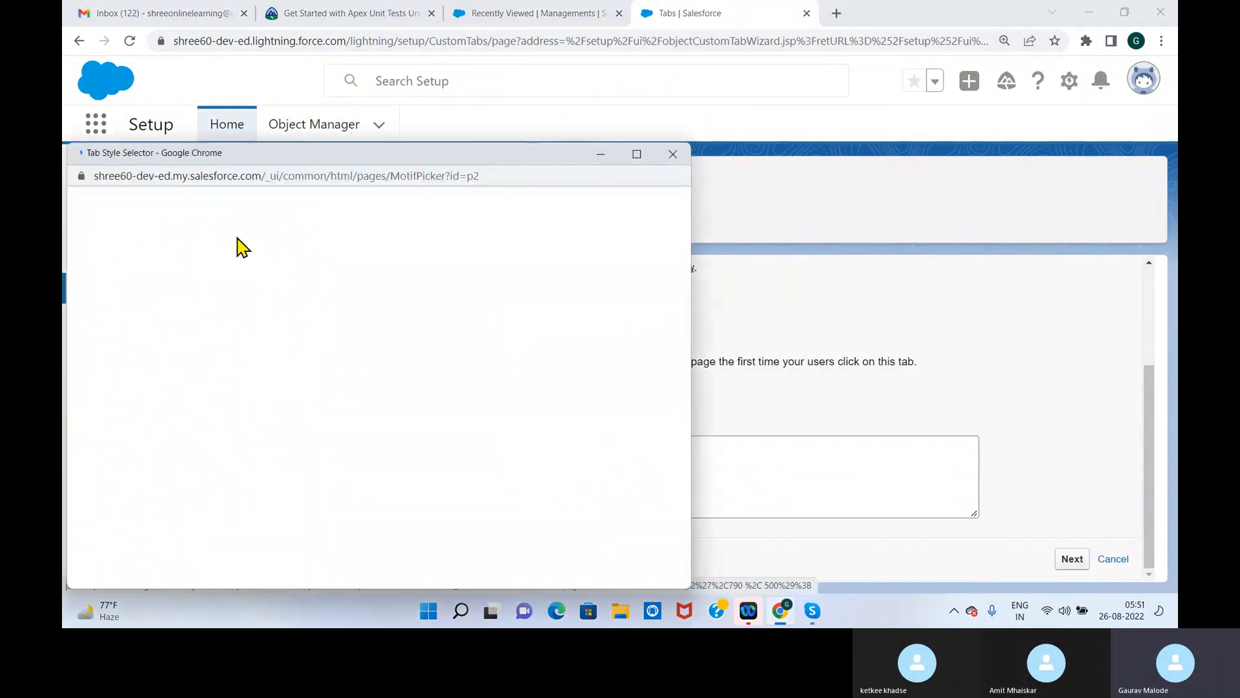
left_click(161, 245)
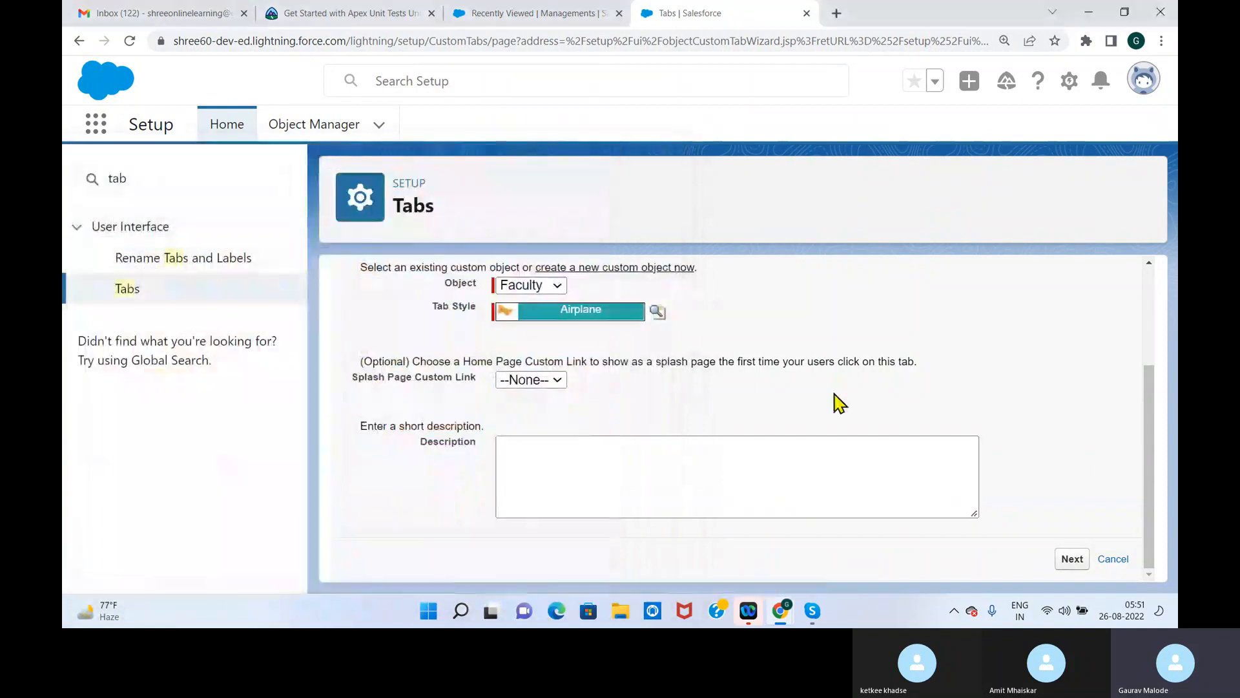
left_click(1072, 559)
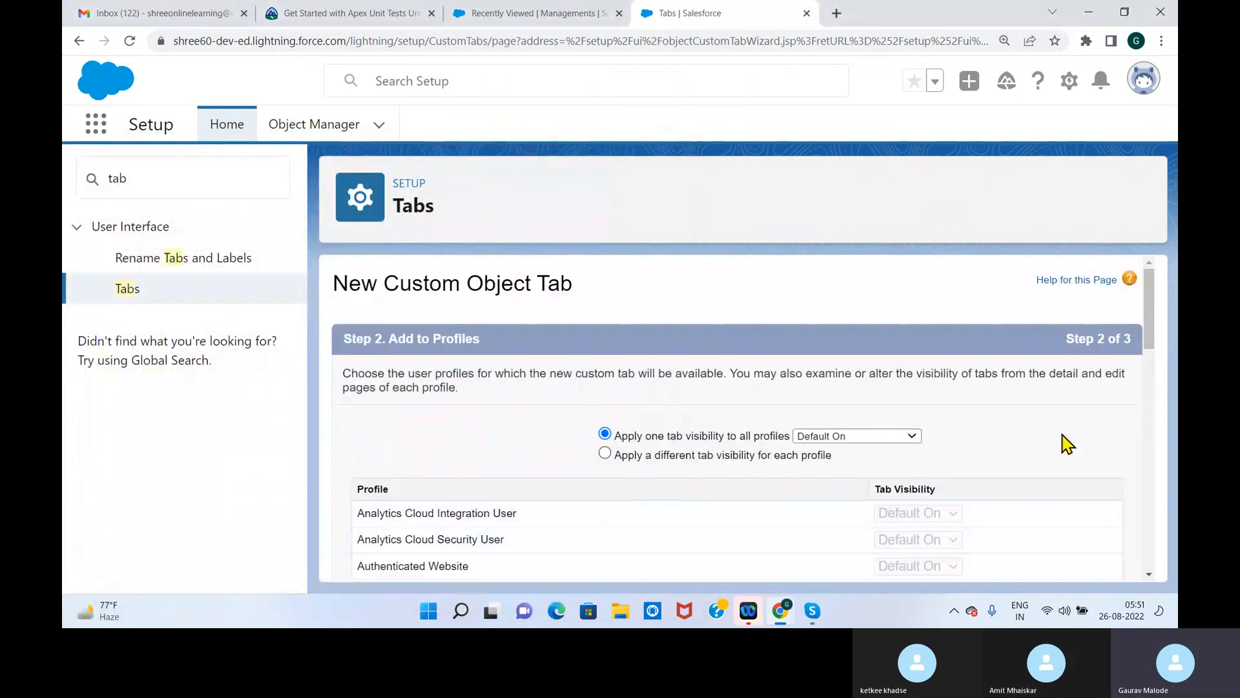
Keep the tab Default On for all profiles, include it only in the School Management app, and save it
left_click_drag(1149, 342, 1143, 526)
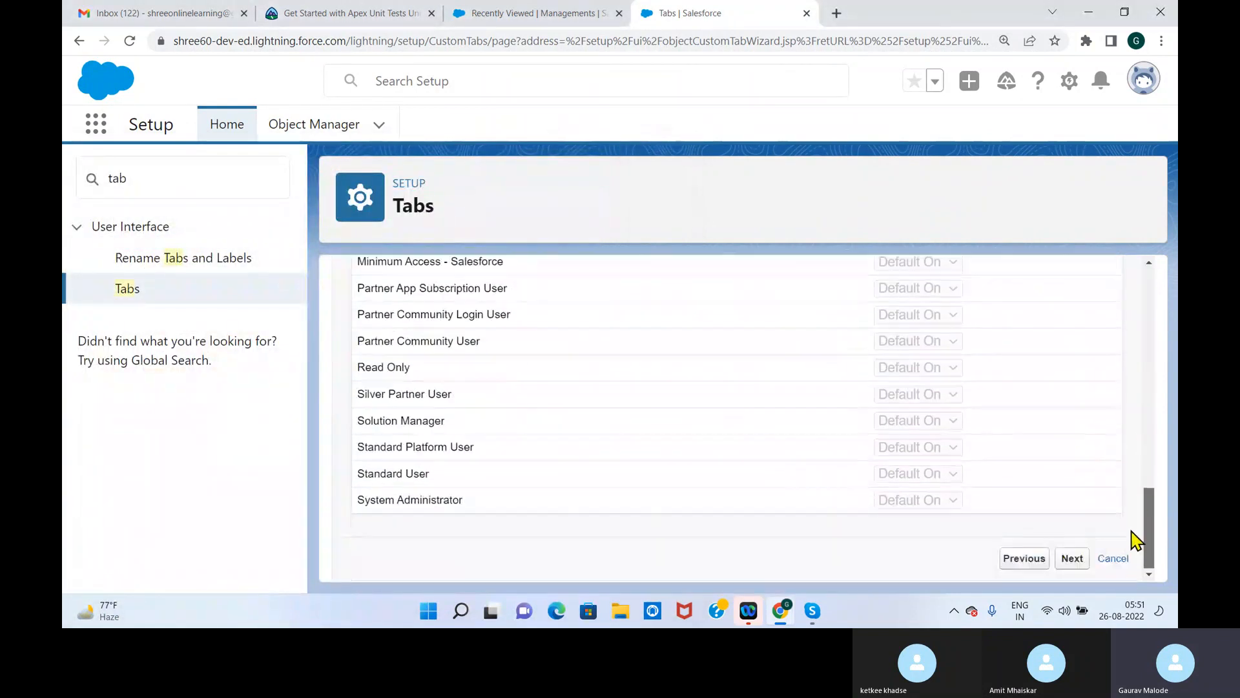
left_click(1074, 559)
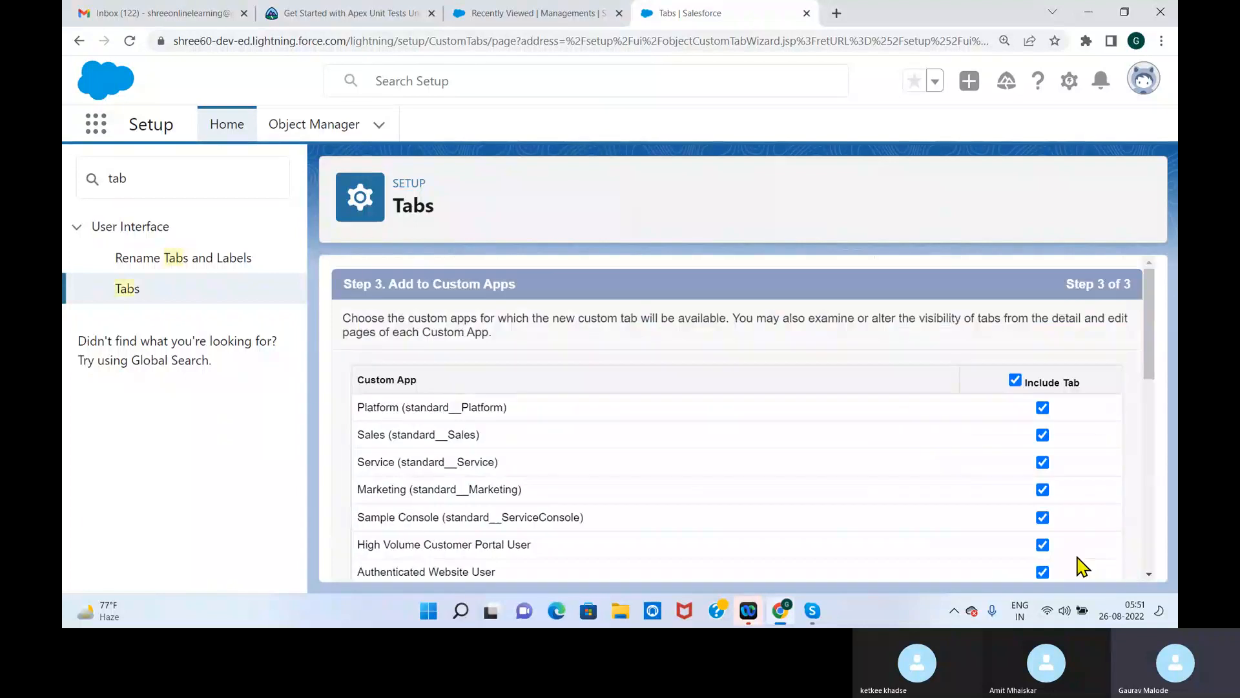
left_click(1015, 380)
left_click_drag(1154, 343, 1154, 534)
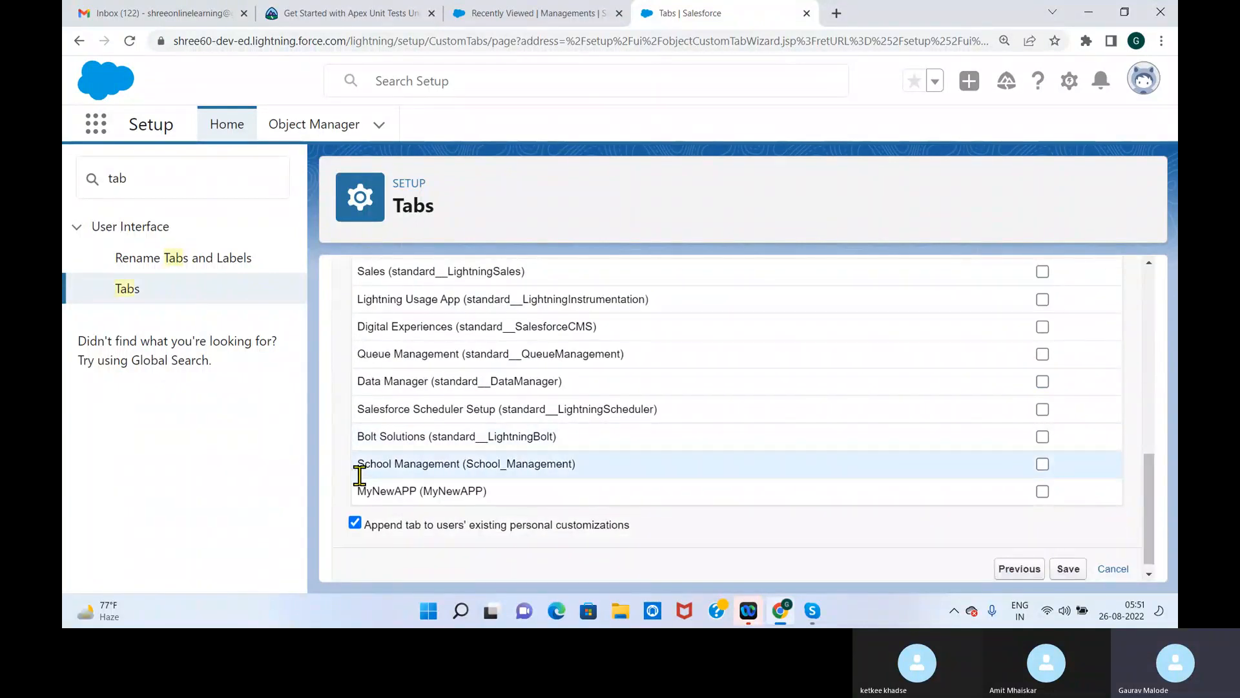
left_click(1042, 464)
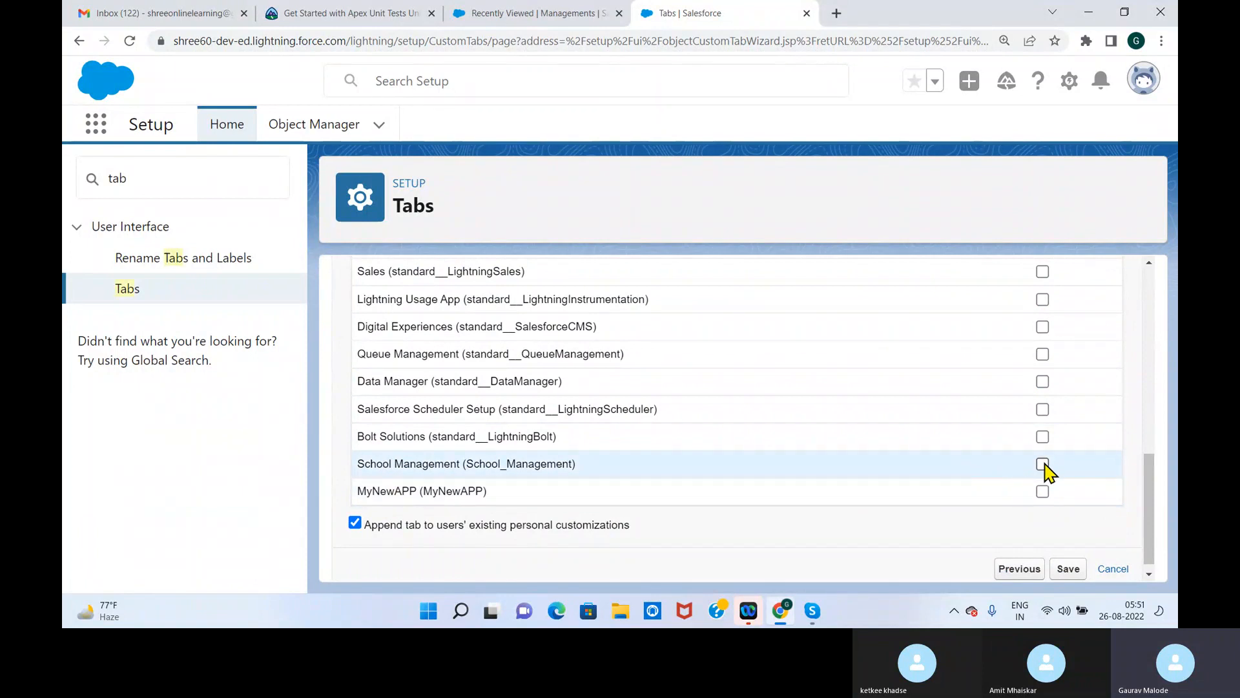
left_click(1069, 569)
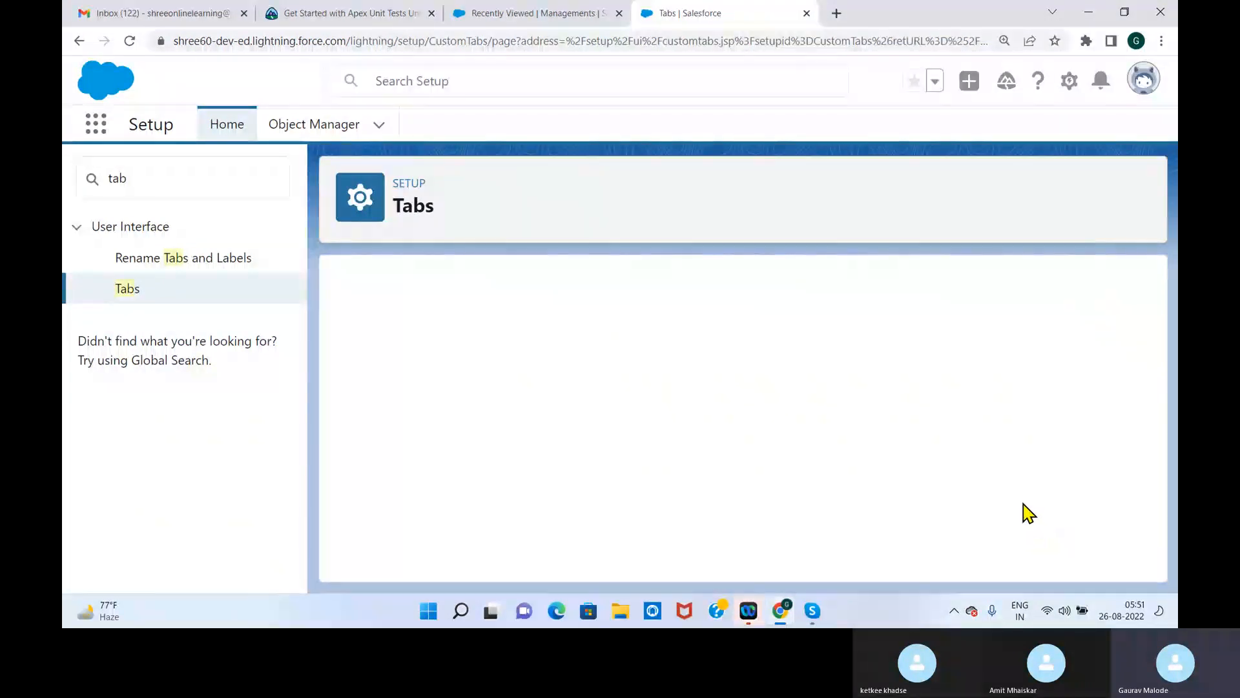
Reload the School Management app and check its navigation for the Faculty tab against the Custom Object Tabs list in Setup
mouse_move(1147, 316)
left_mouse_down()
mouse_move(1131, 497)
mouse_move(1135, 338)
left_mouse_up()
left_click(536, 14)
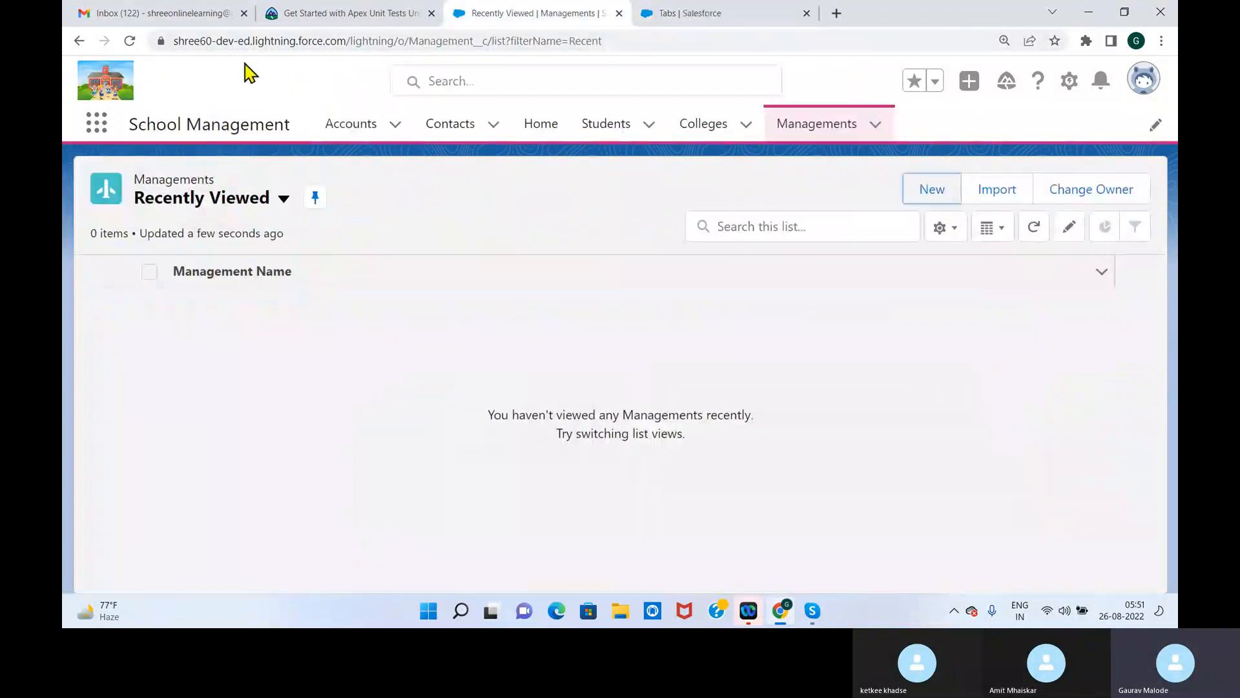
left_click(130, 40)
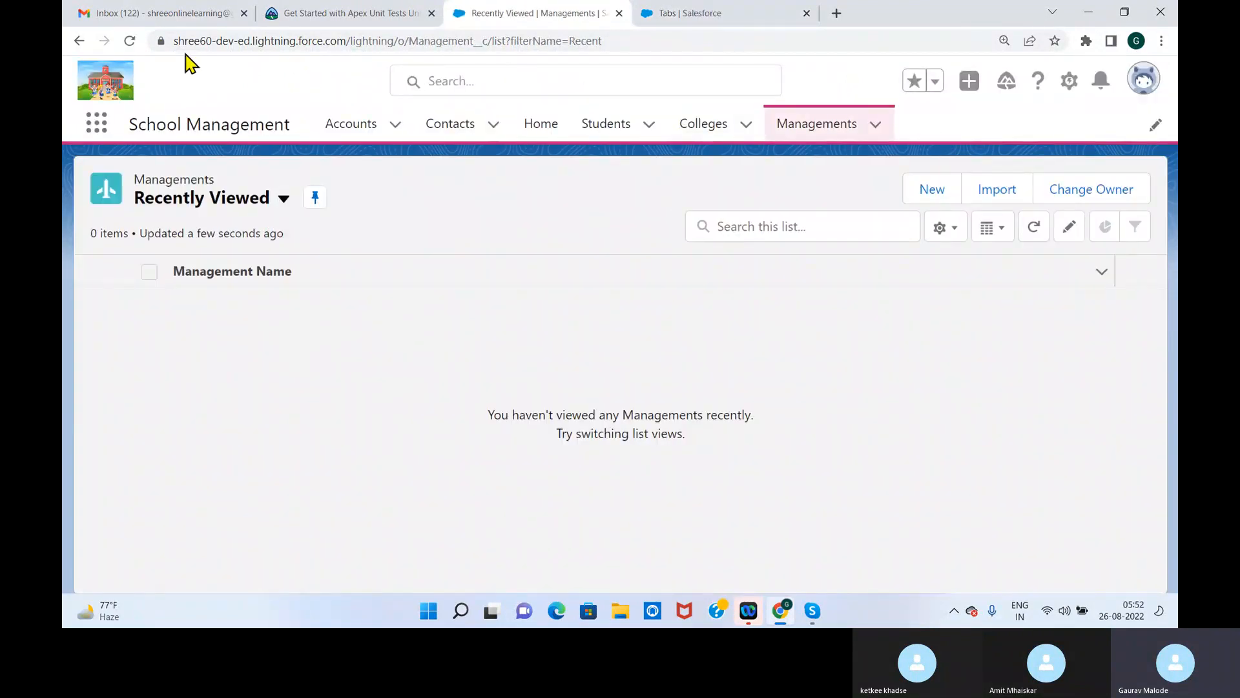
left_click(132, 42)
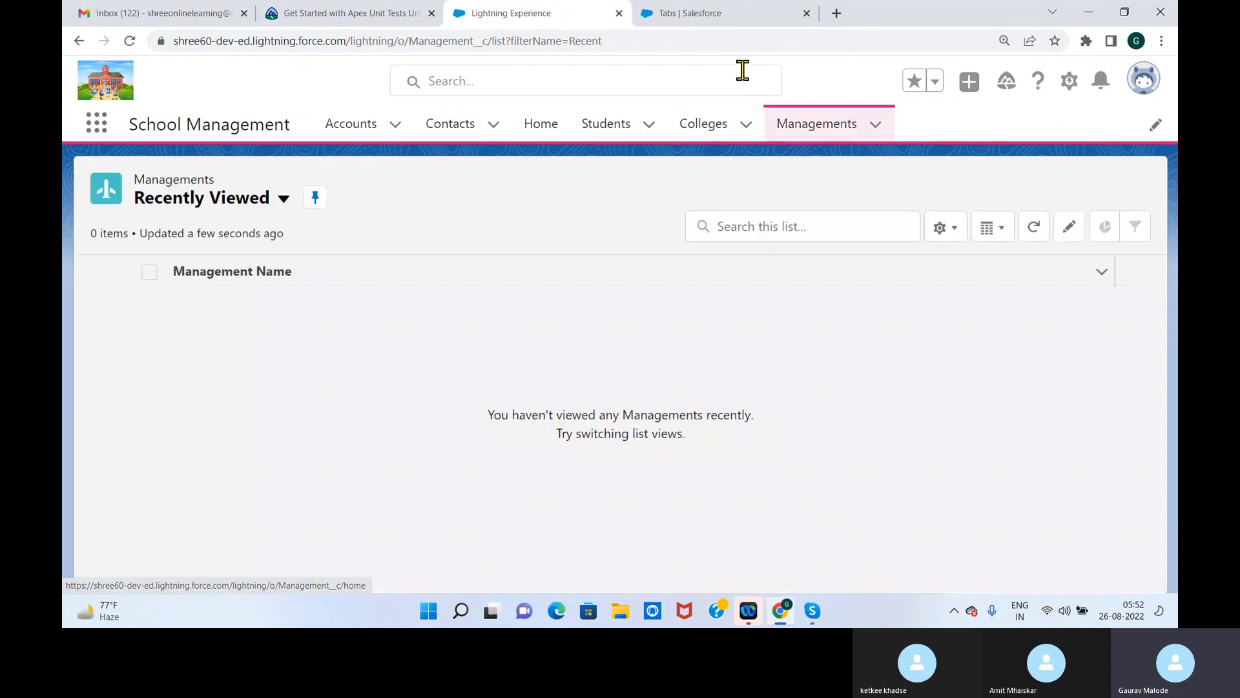
left_click(709, 16)
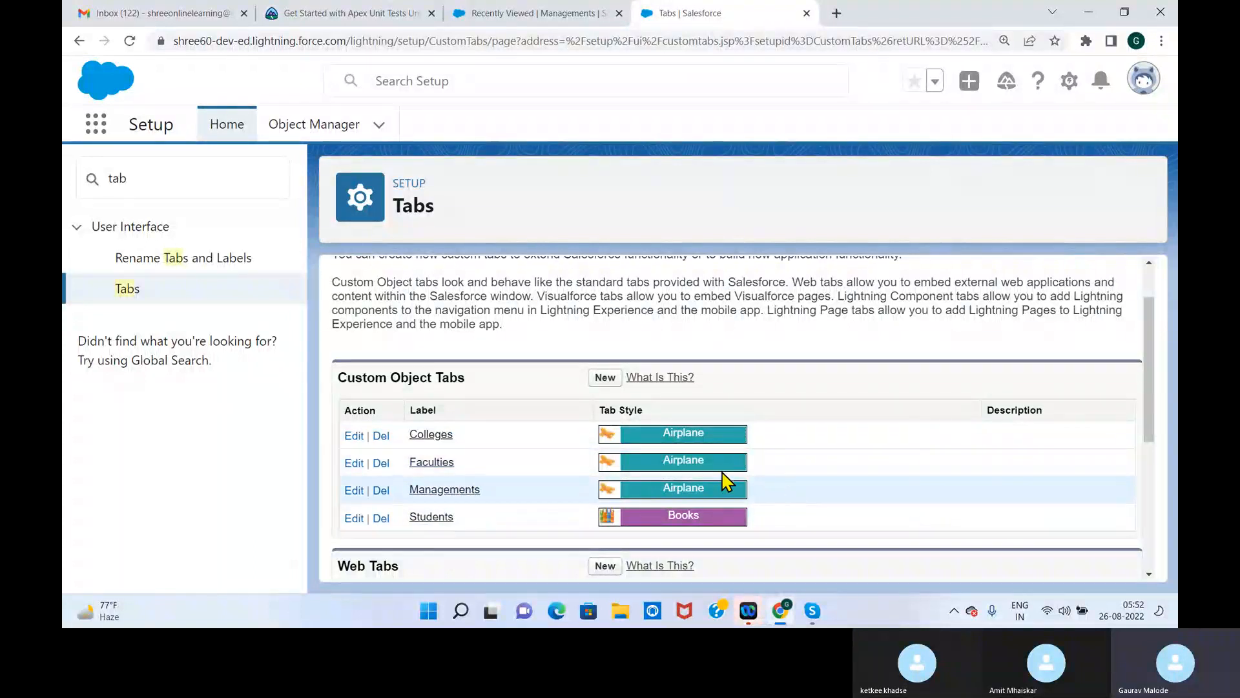
left_click(501, 11)
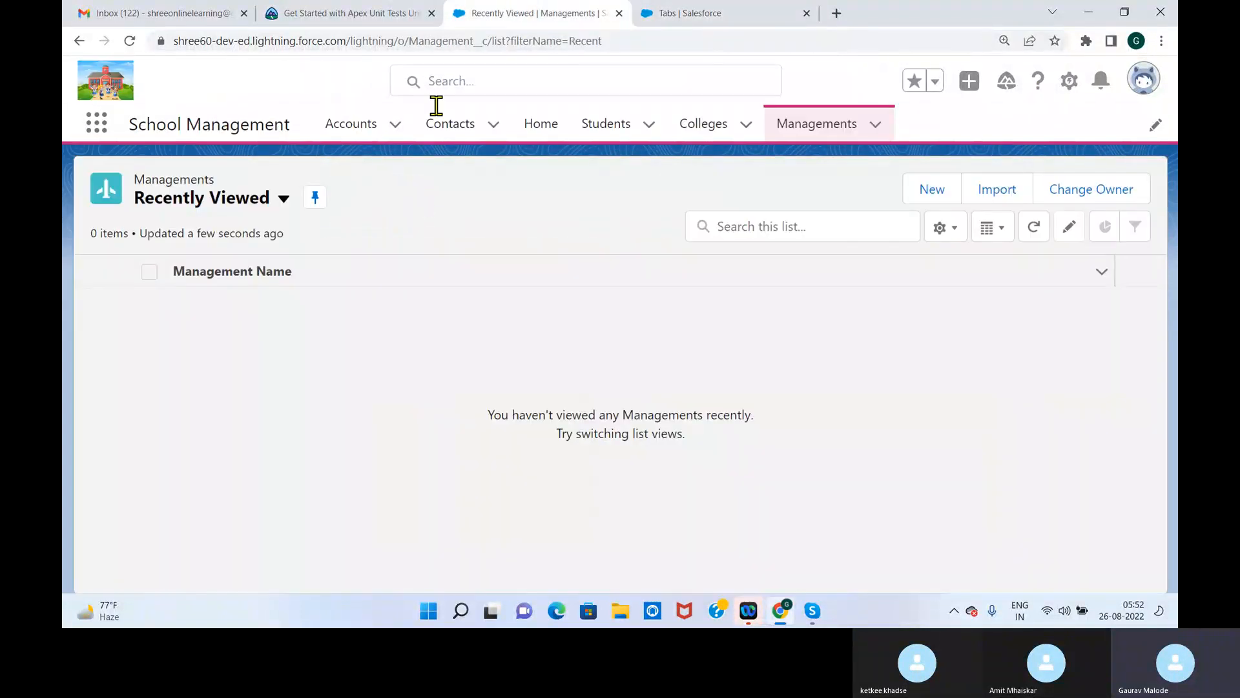
Check the fields of the New Management form from the Recently Viewed and All list views, creating no record
left_click(842, 134)
left_click(929, 192)
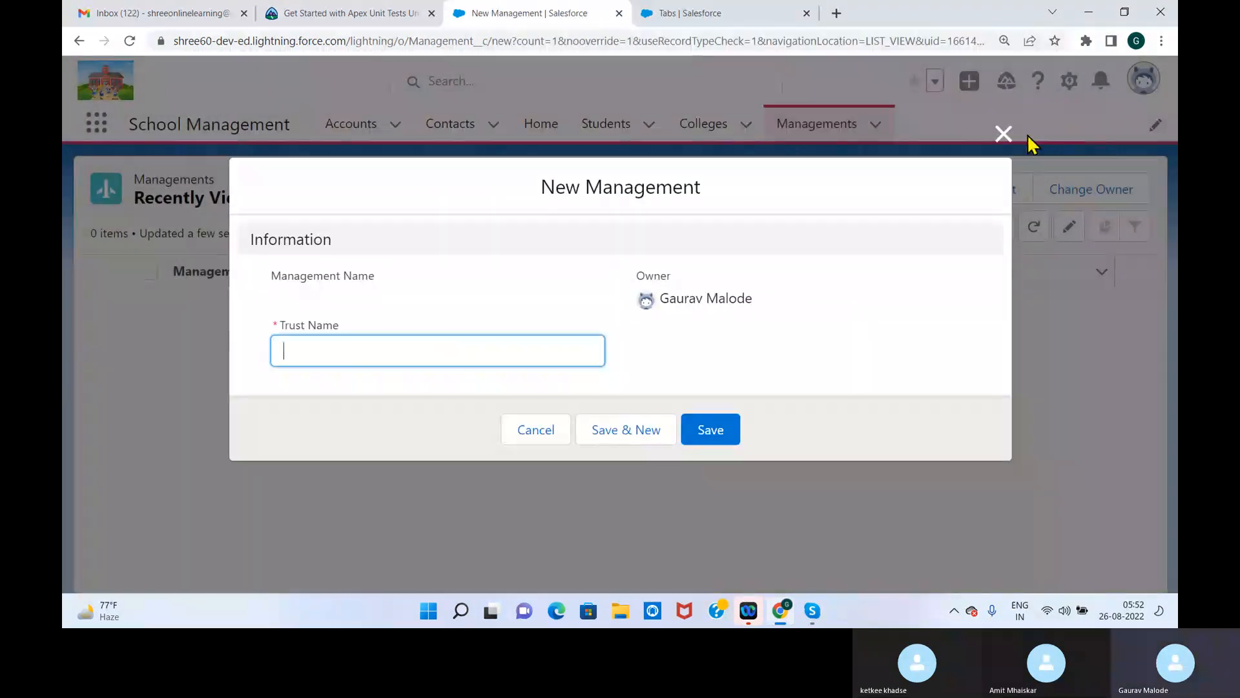
left_click(1004, 134)
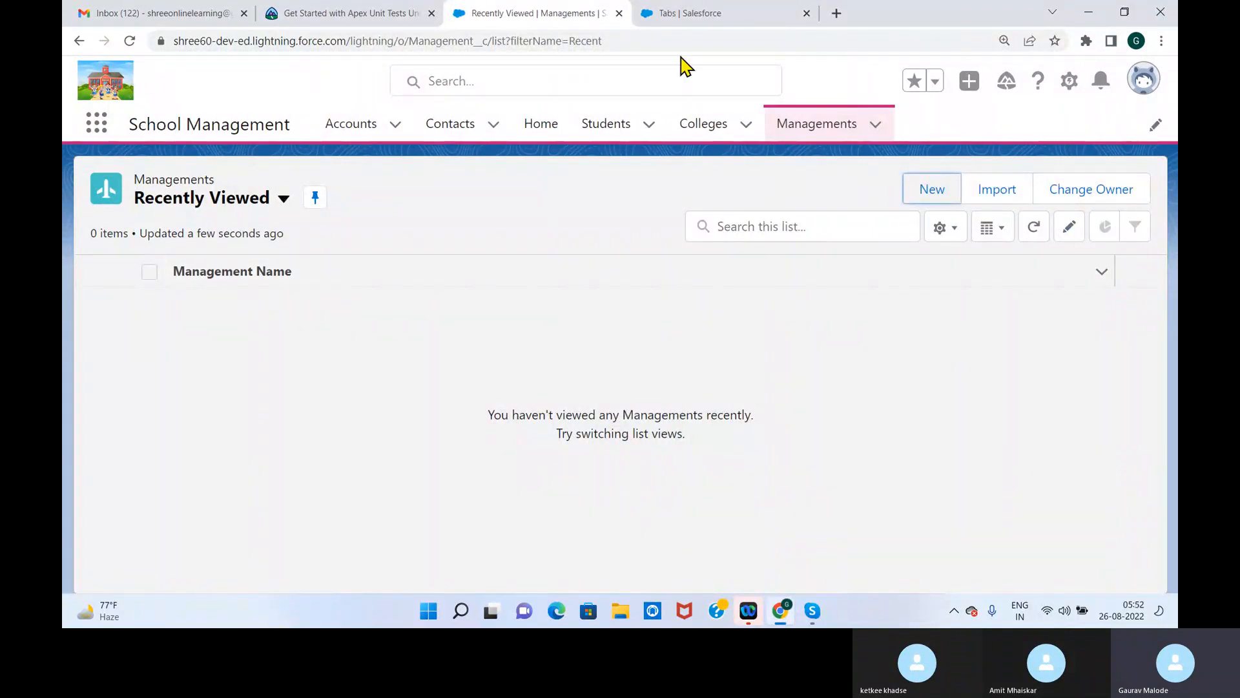
left_click(129, 42)
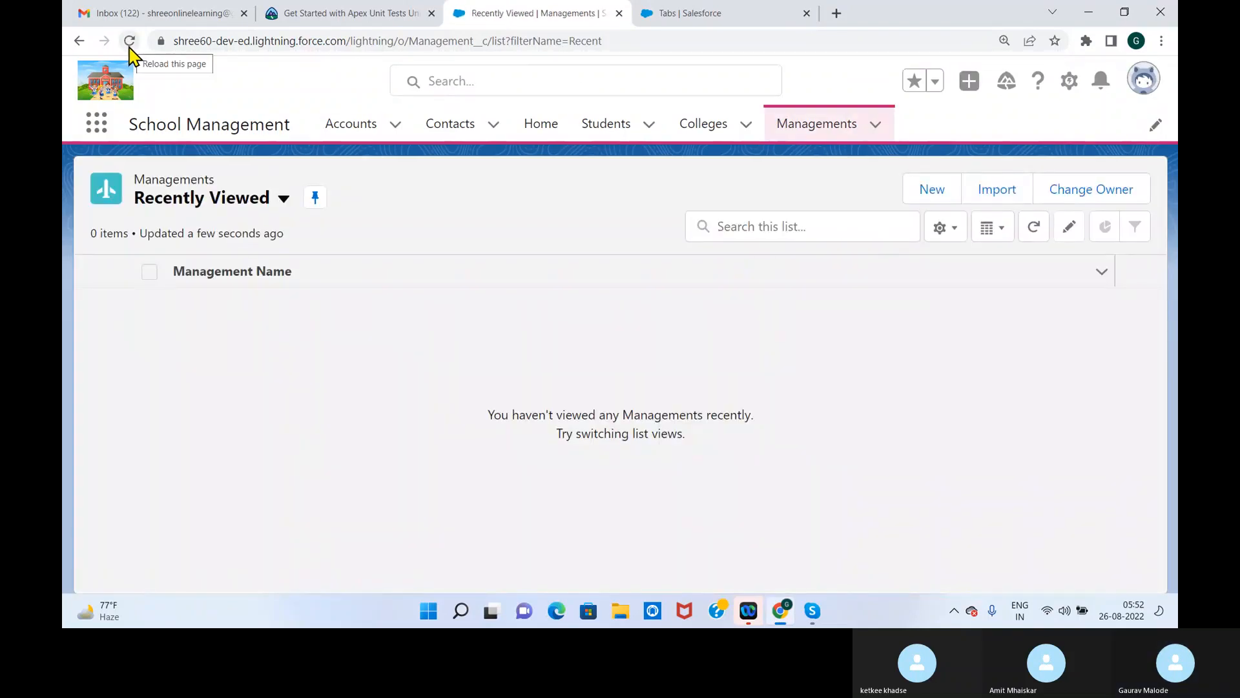
left_click(282, 197)
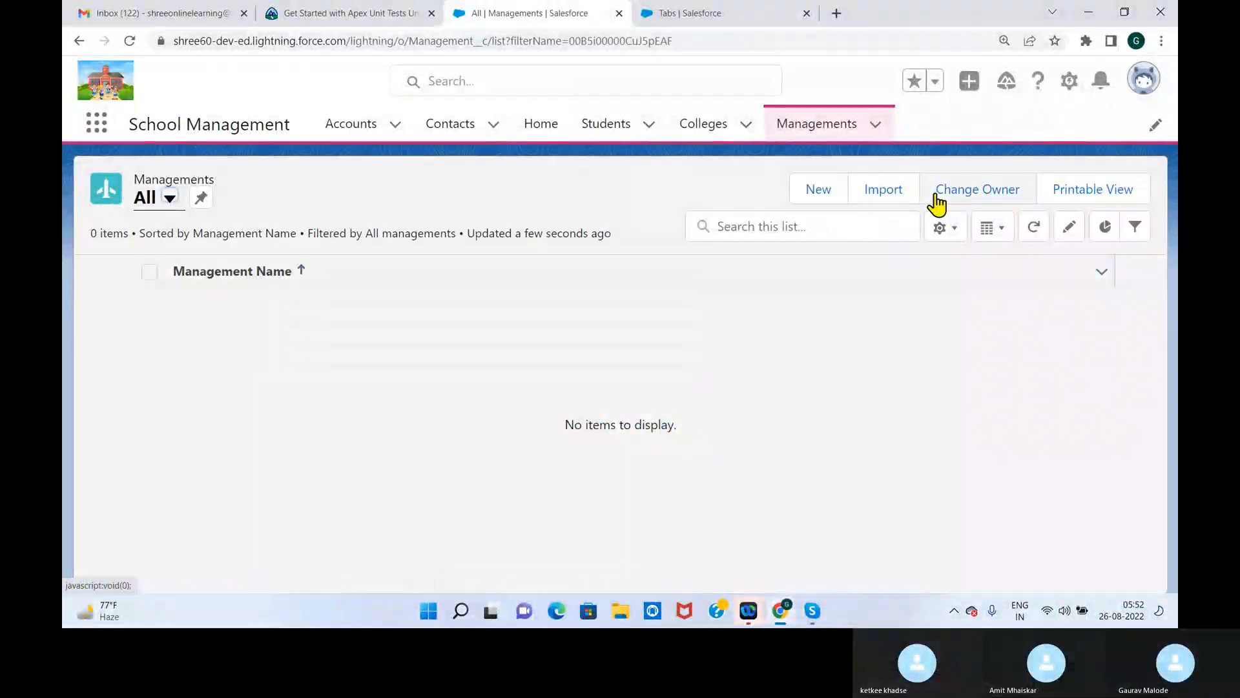
left_click(812, 198)
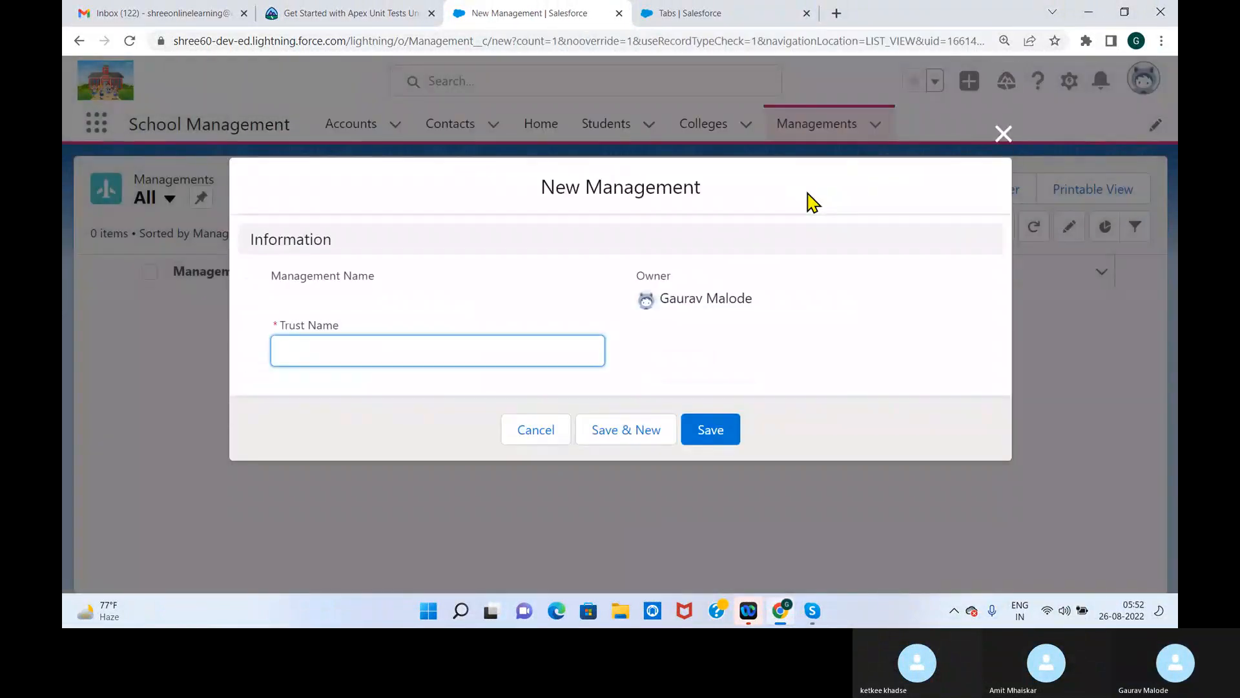
left_click(1003, 134)
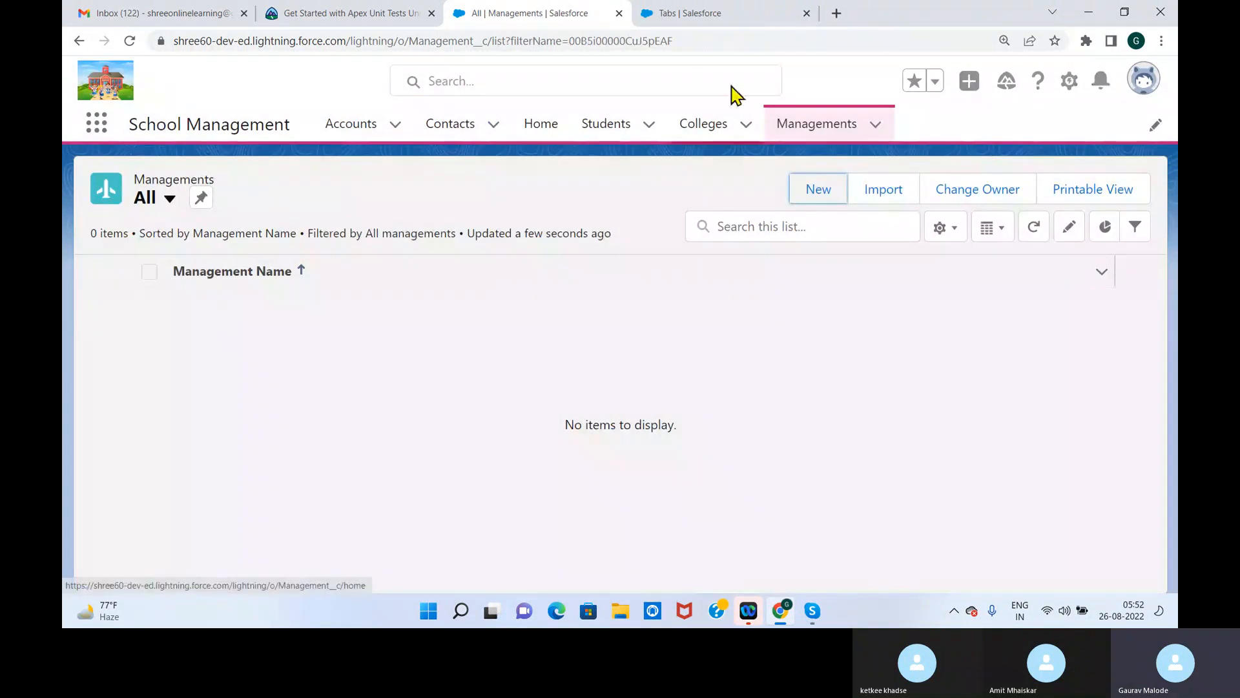
Find the Management object in Object Manager with "mana" and open its Management Layout page layout for editing
left_click(704, 16)
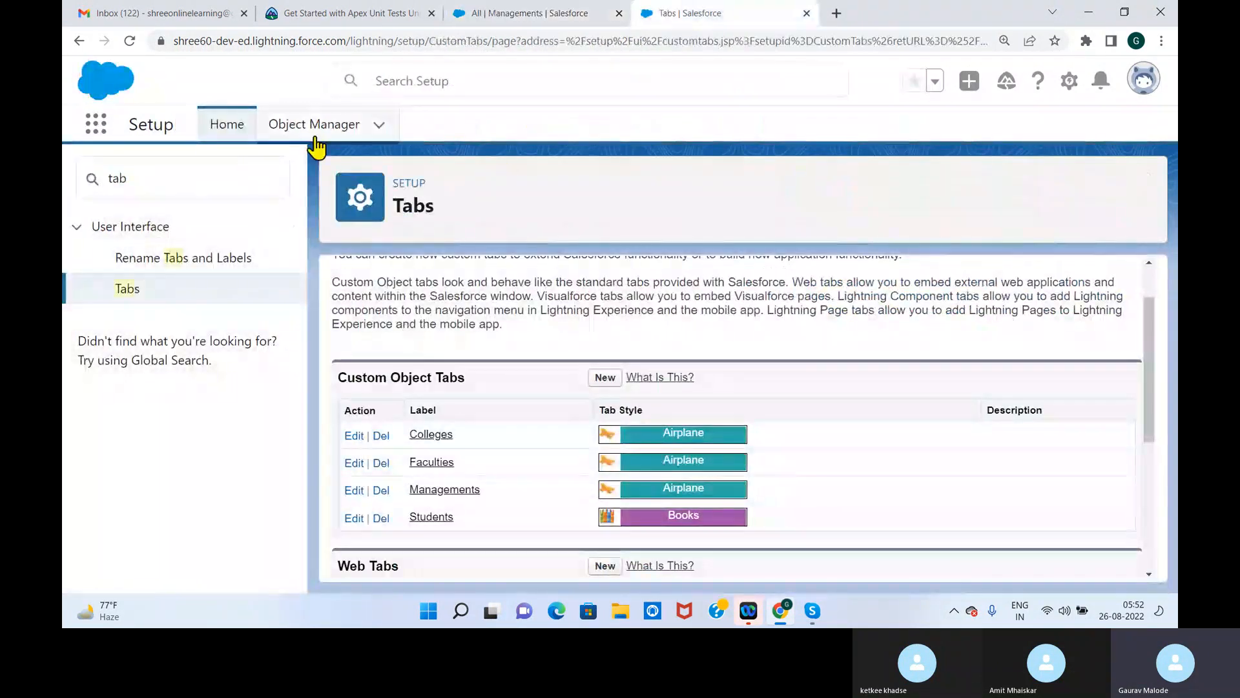
left_click(339, 124)
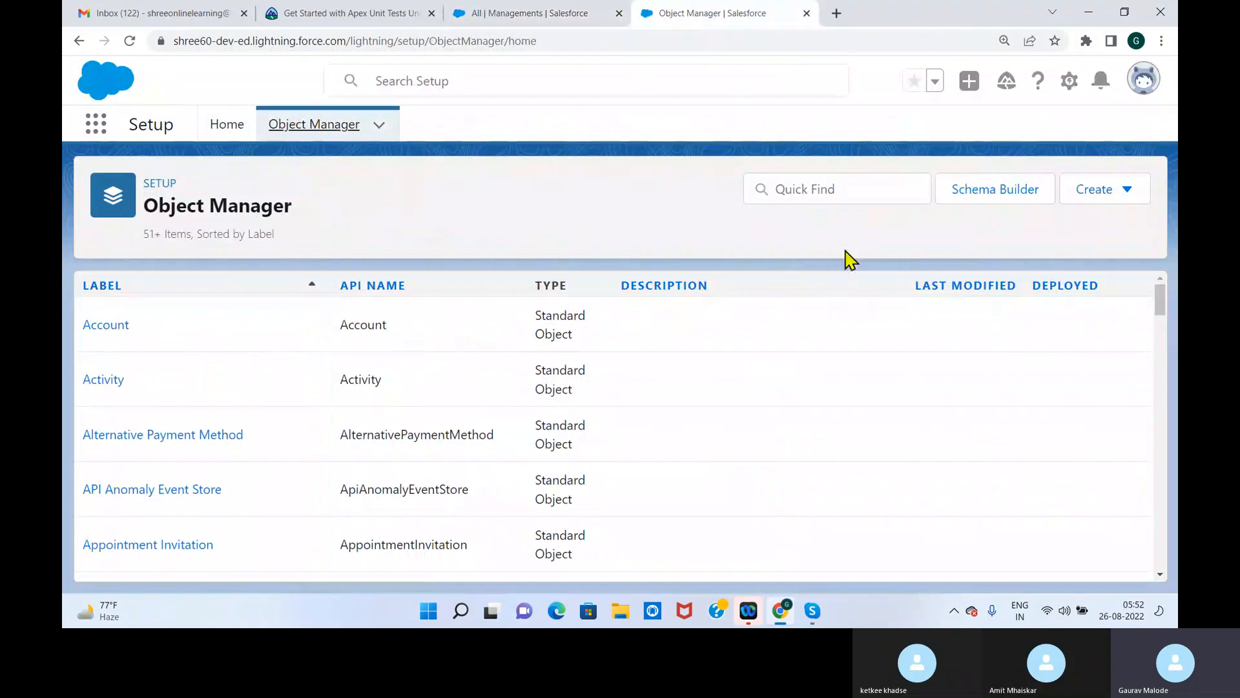
left_click(805, 190)
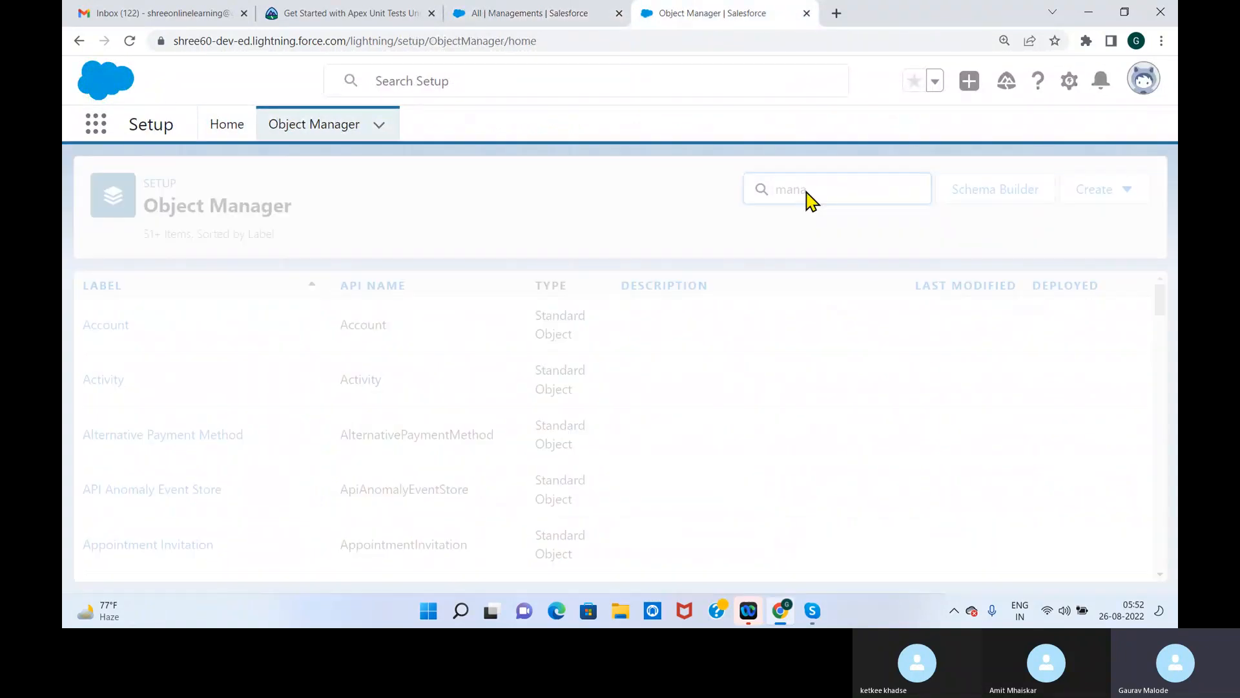
left_click(127, 325)
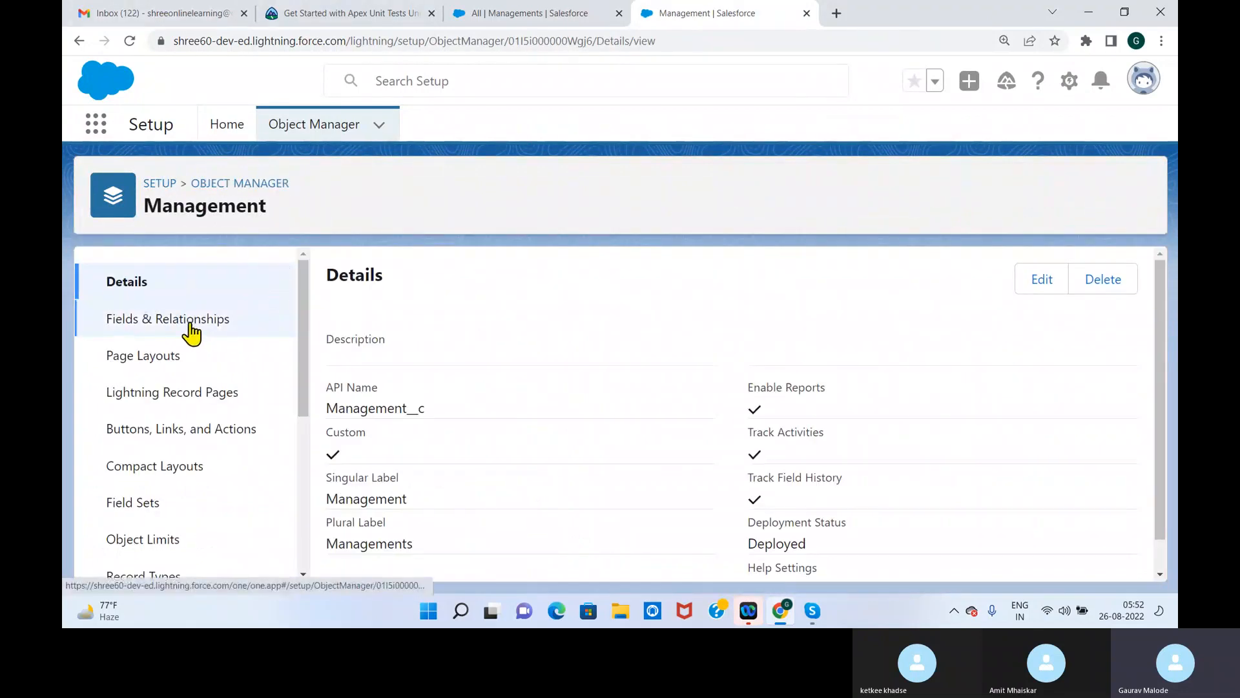
left_click(175, 369)
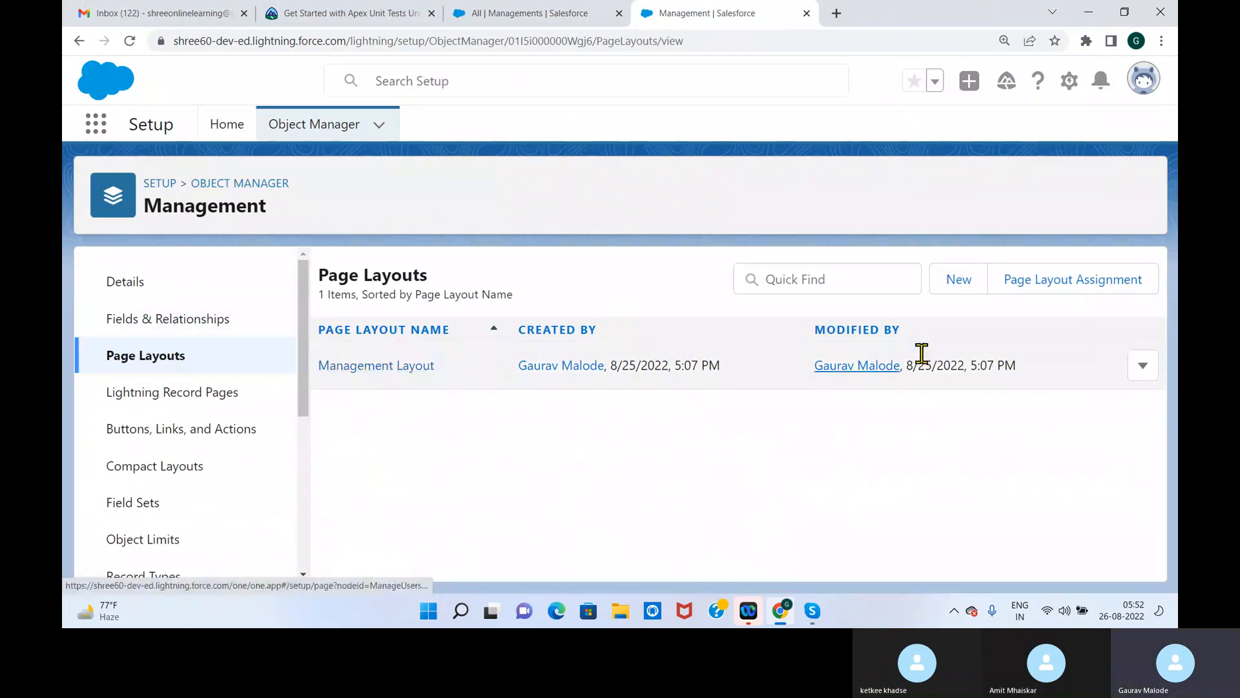
left_click(1144, 367)
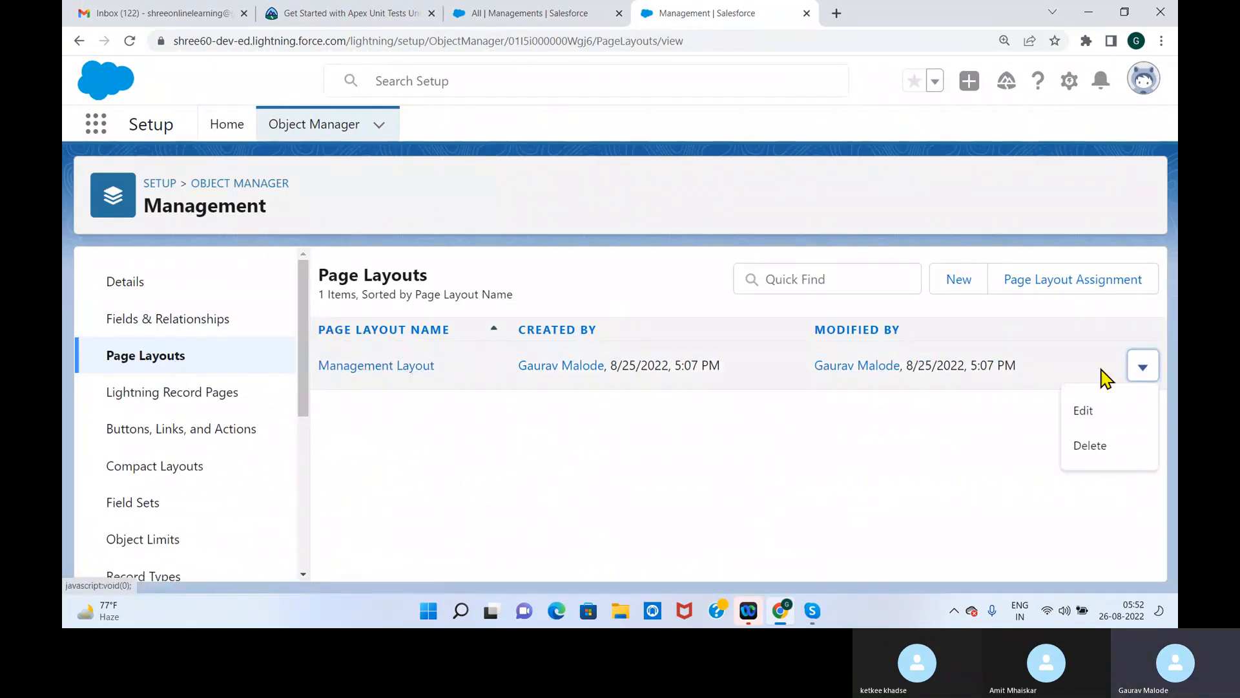
left_click(1087, 412)
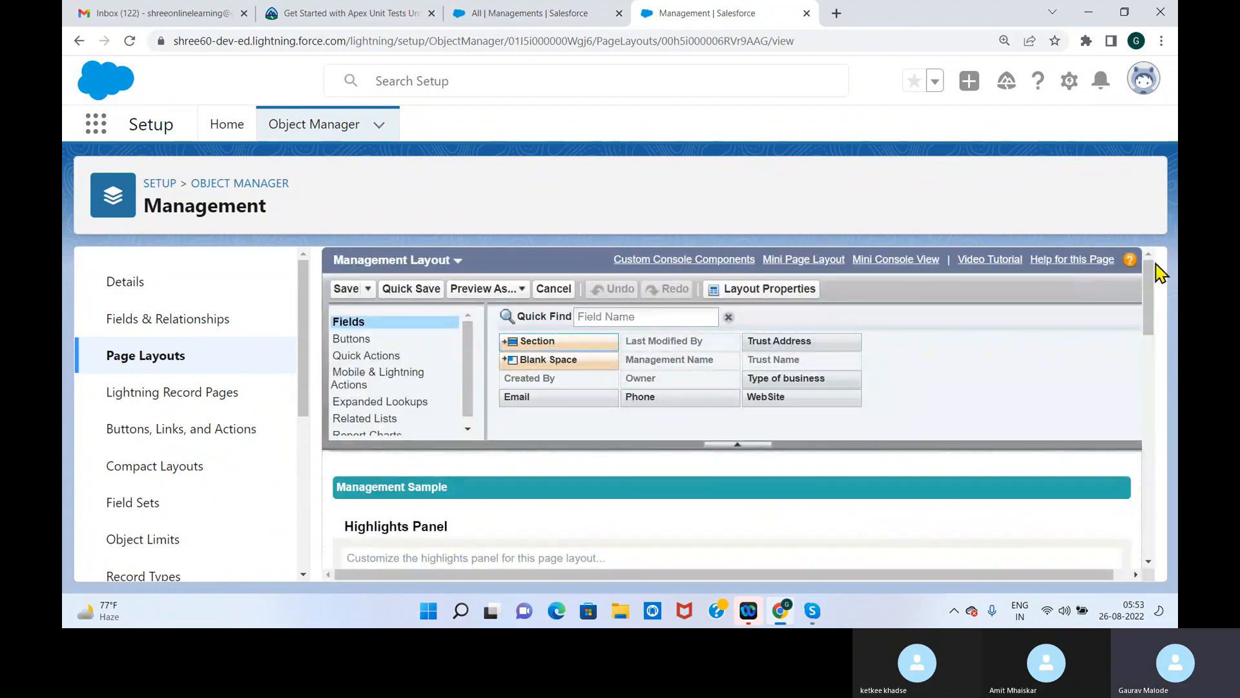
Compare the fields available for the Management Layout with those placed in its Information section
left_click_drag(1148, 291, 1150, 299)
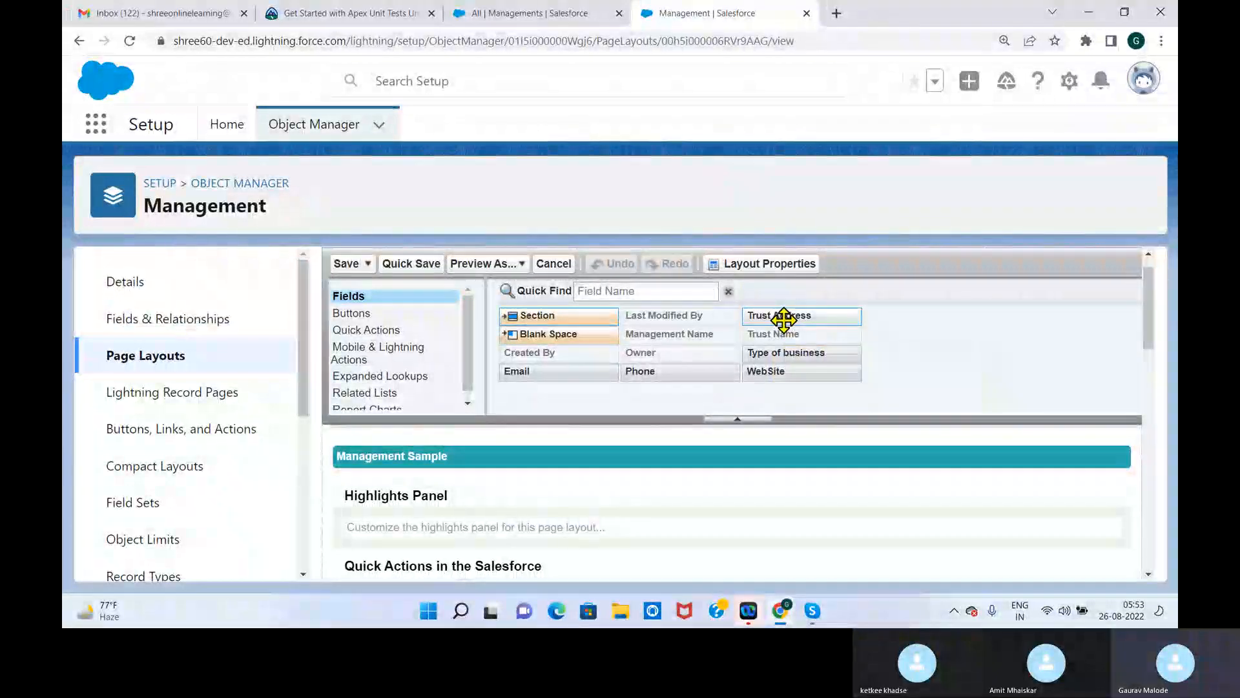
mouse_move(783, 319)
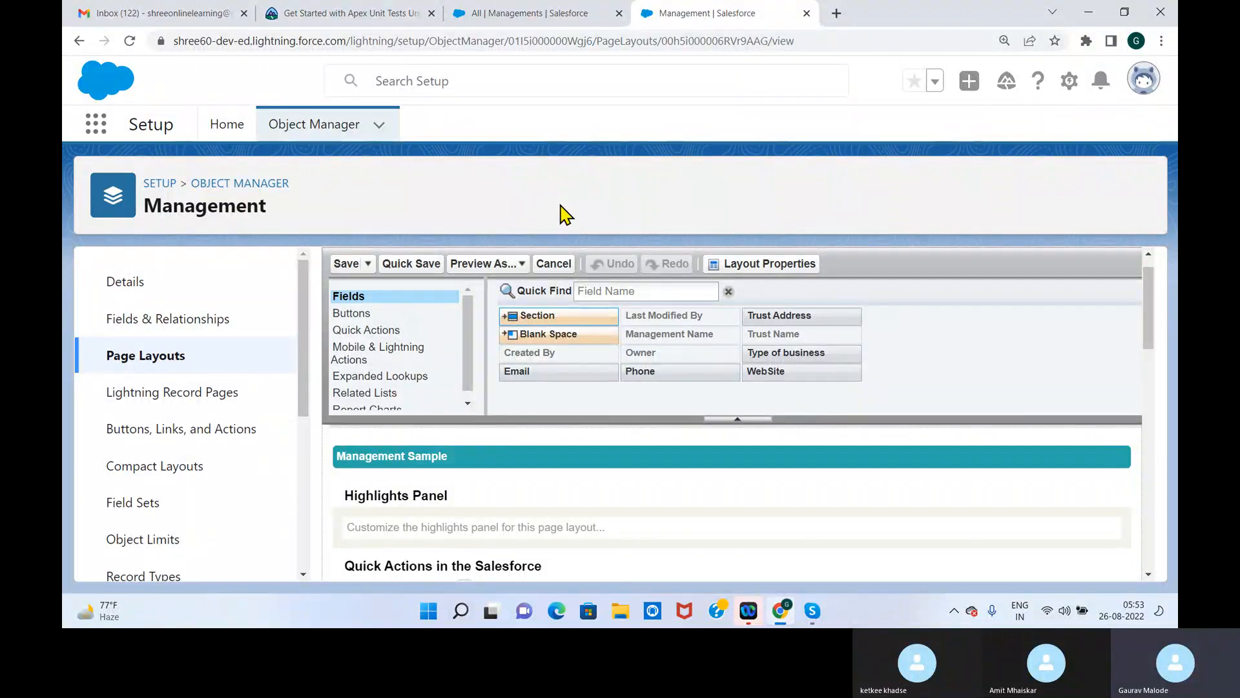
left_click_drag(1148, 302, 1148, 301)
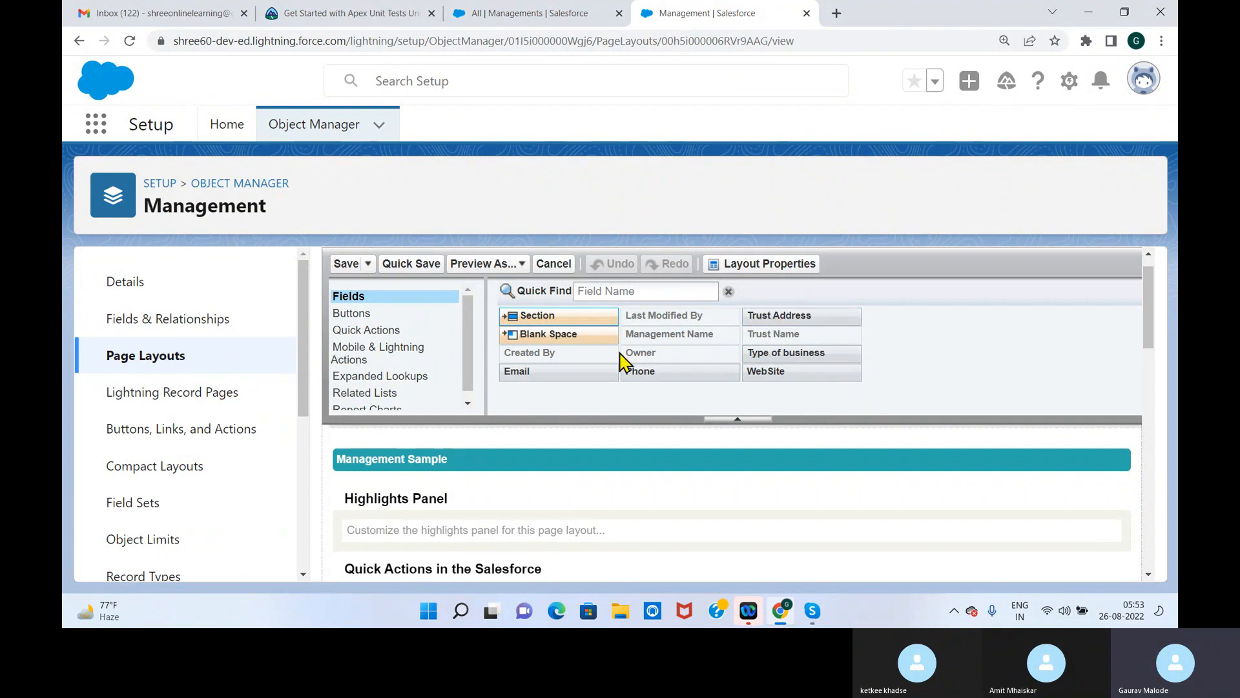
left_click_drag(1149, 308, 1157, 433)
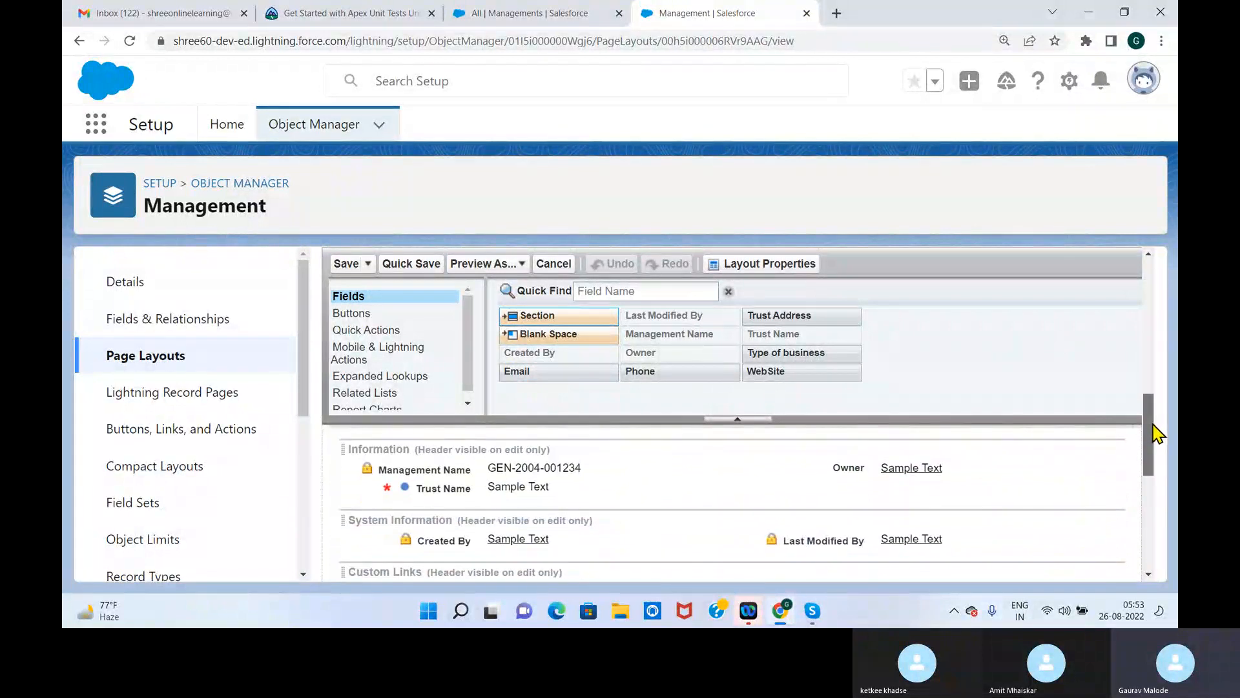
Add Phone, Email, Trust Address, Type of business and WebSite to the Management Layout's Information section and save the layout
left_click(793, 316)
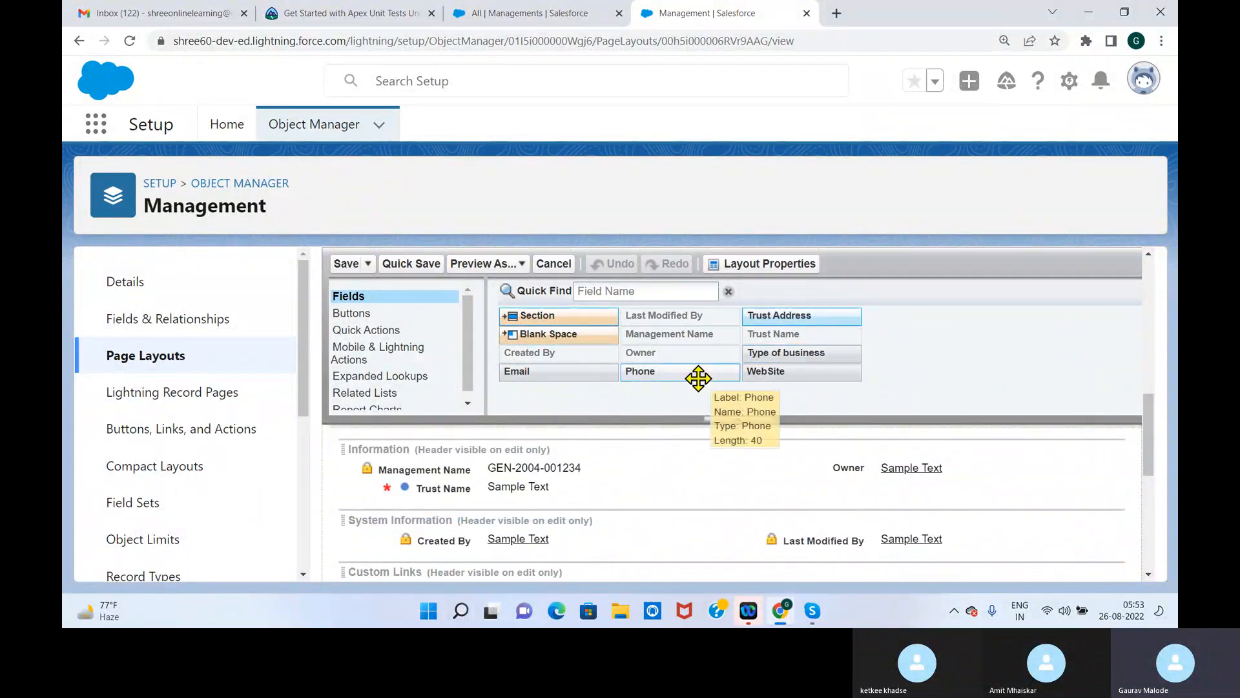
left_click_drag(699, 379, 507, 507)
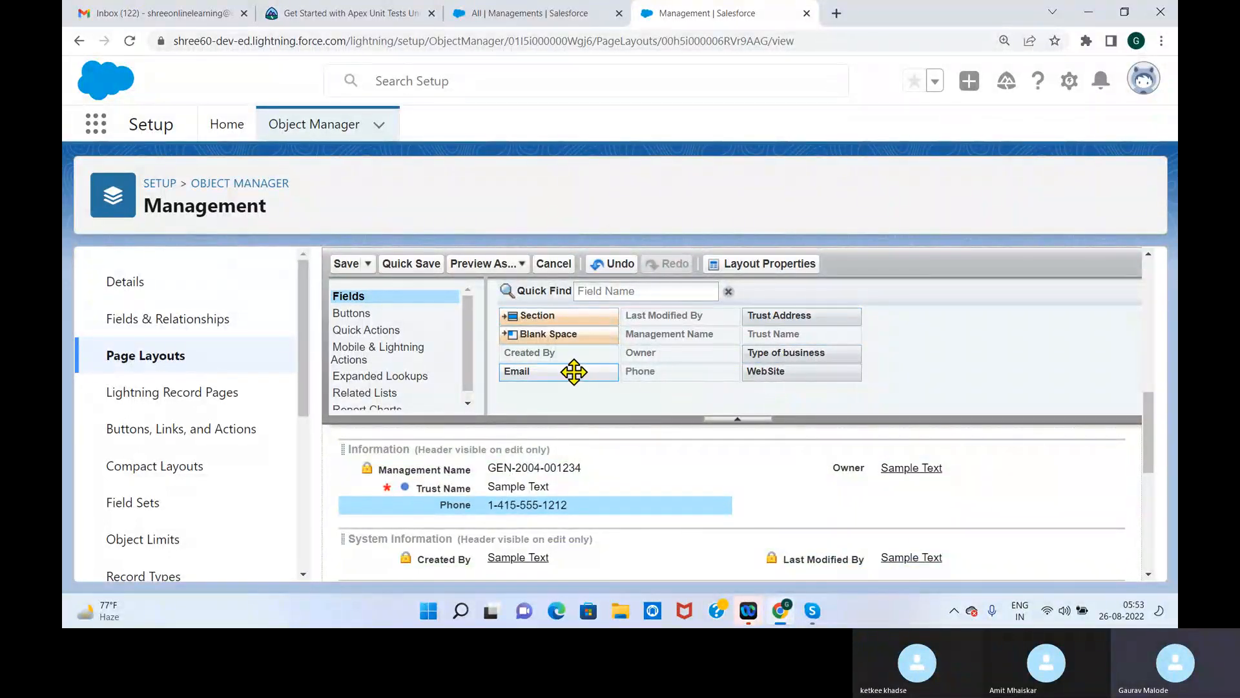
left_click_drag(573, 372, 546, 513)
left_click_drag(779, 315, 840, 486)
left_click_drag(783, 352, 824, 504)
left_click_drag(756, 362, 805, 528)
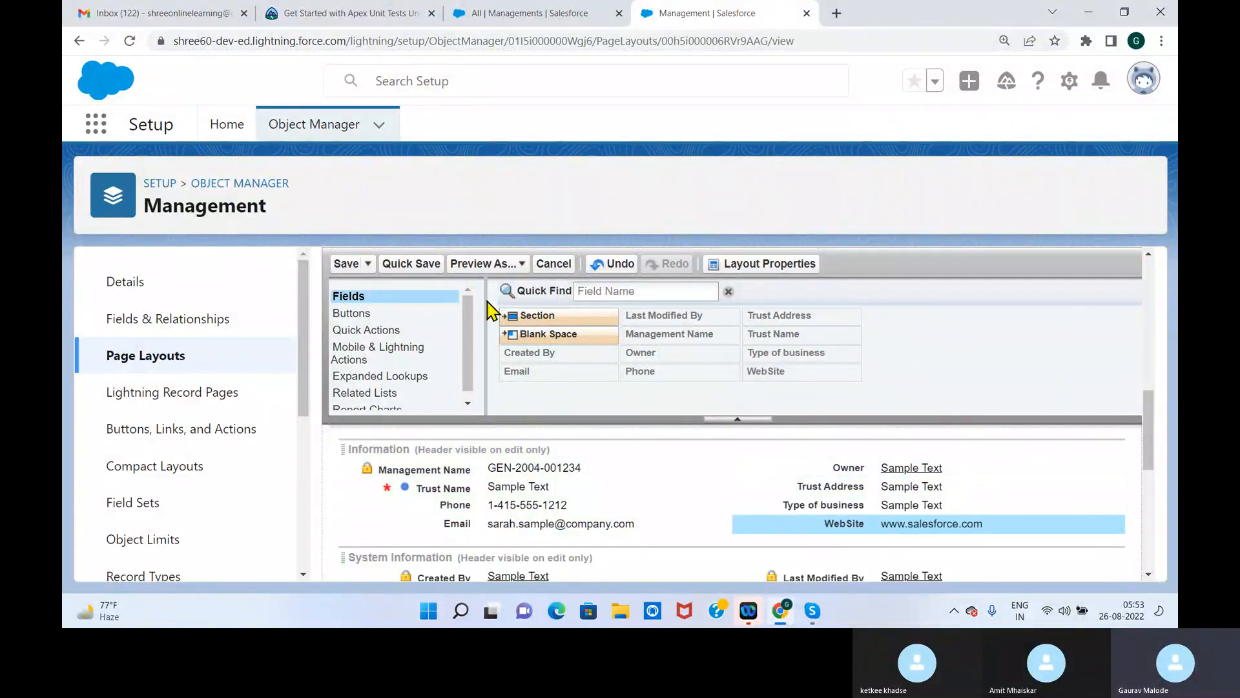
left_click(347, 263)
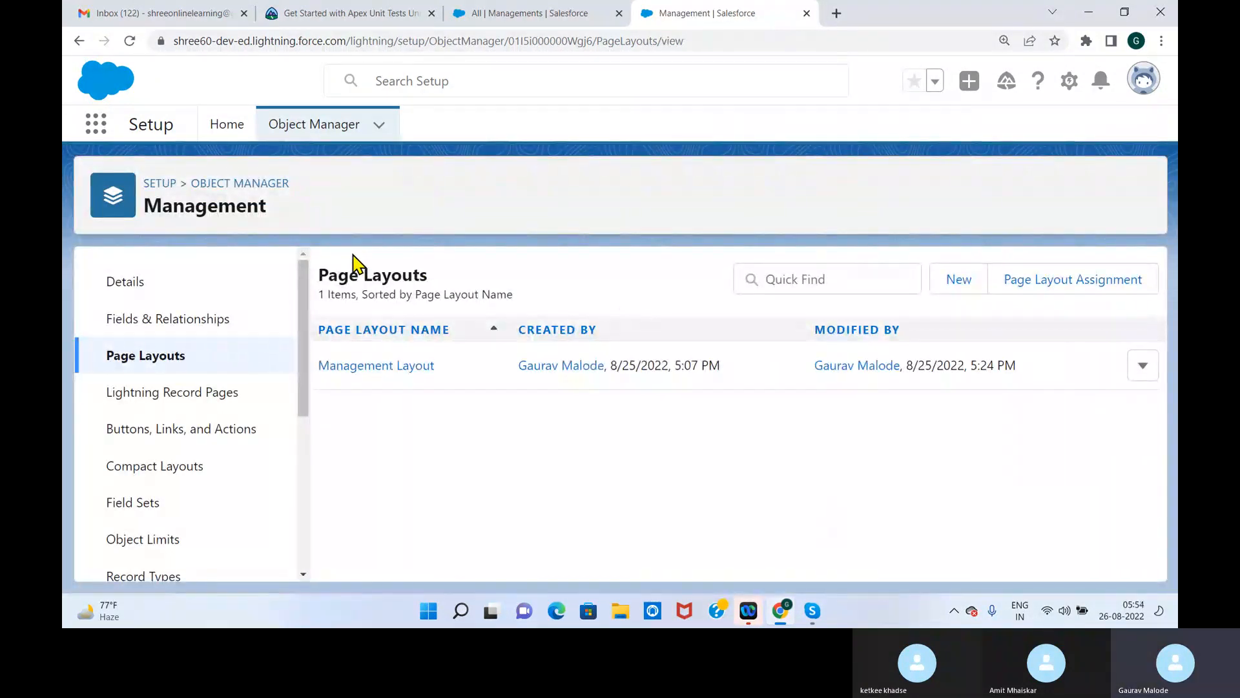
Find the Faculty object in Object Manager with "Facul" and open its custom object definition for editing
left_click(255, 188)
left_click(812, 201)
type("Facul")
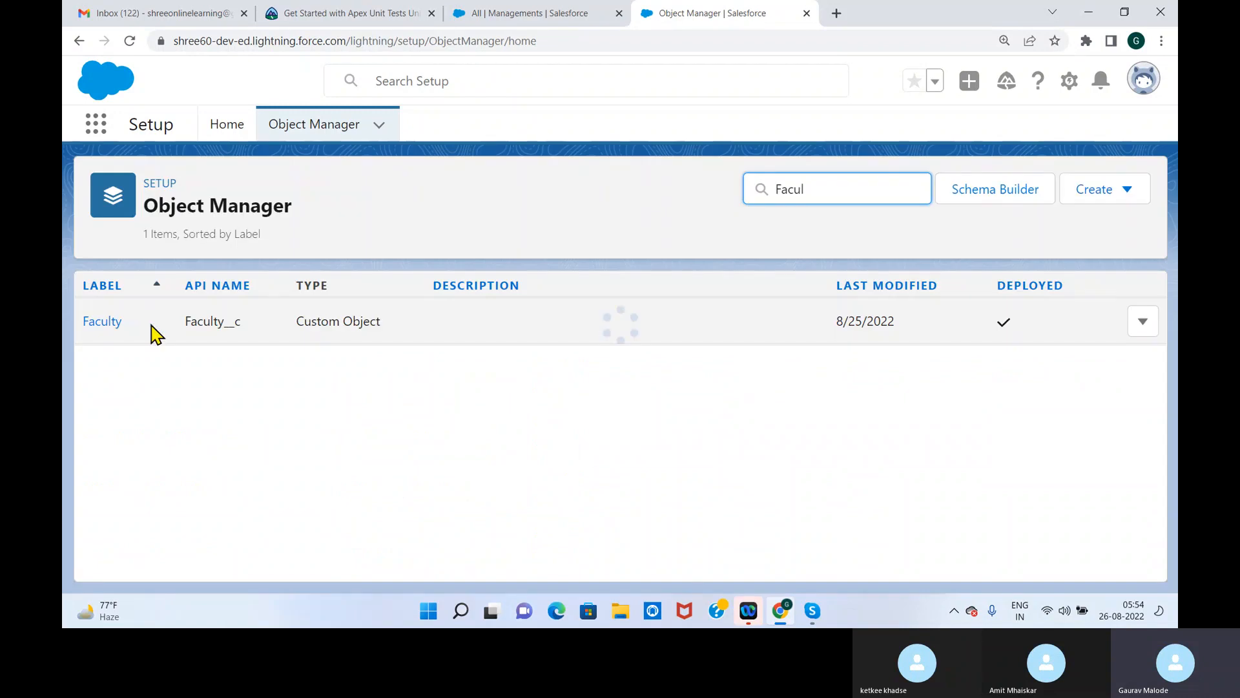
left_click(226, 324)
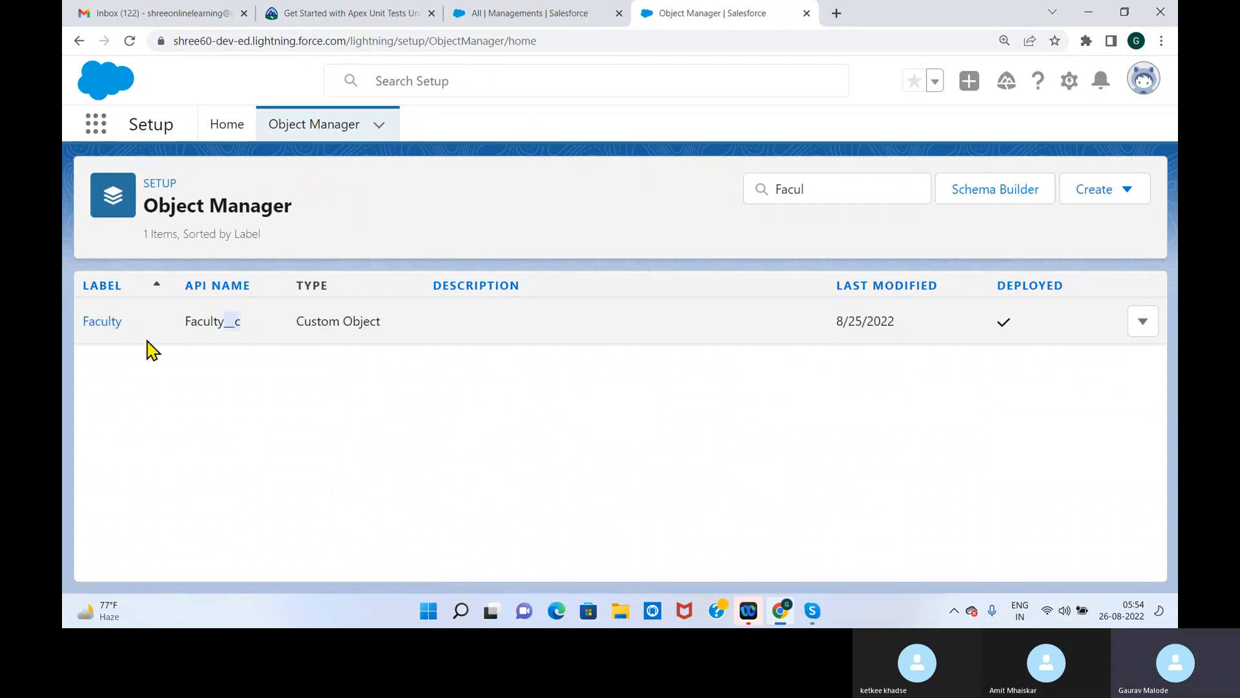
left_click(1140, 326)
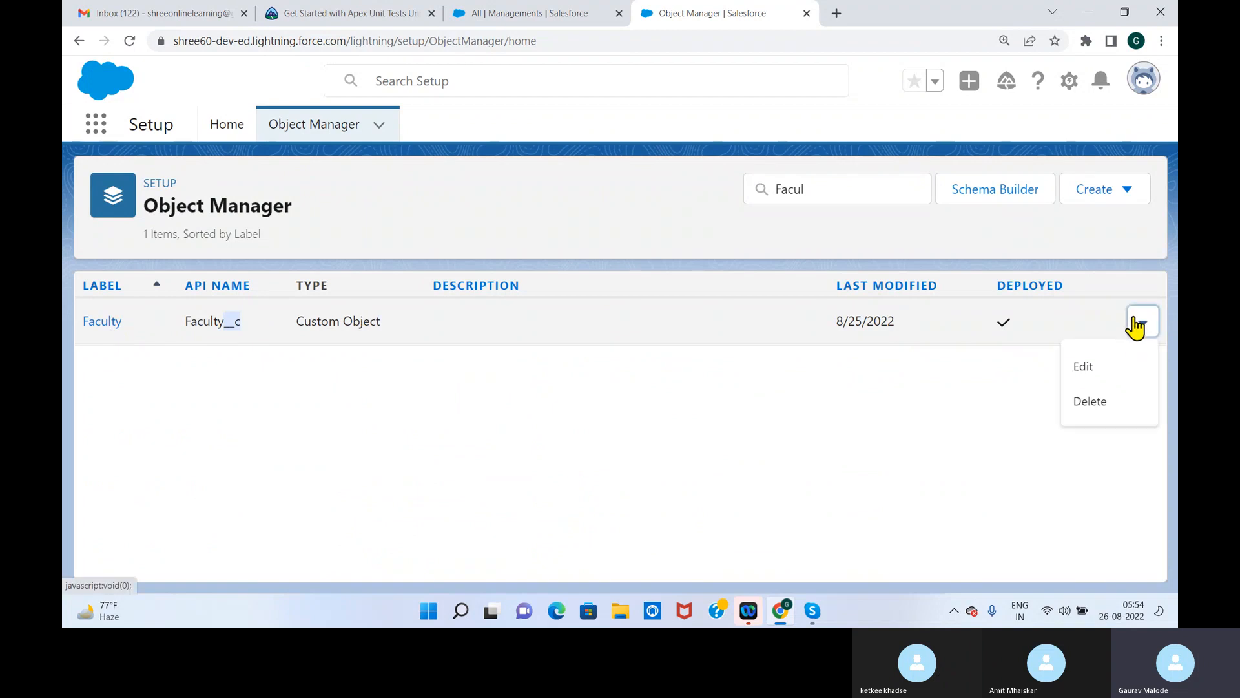
left_click(1108, 369)
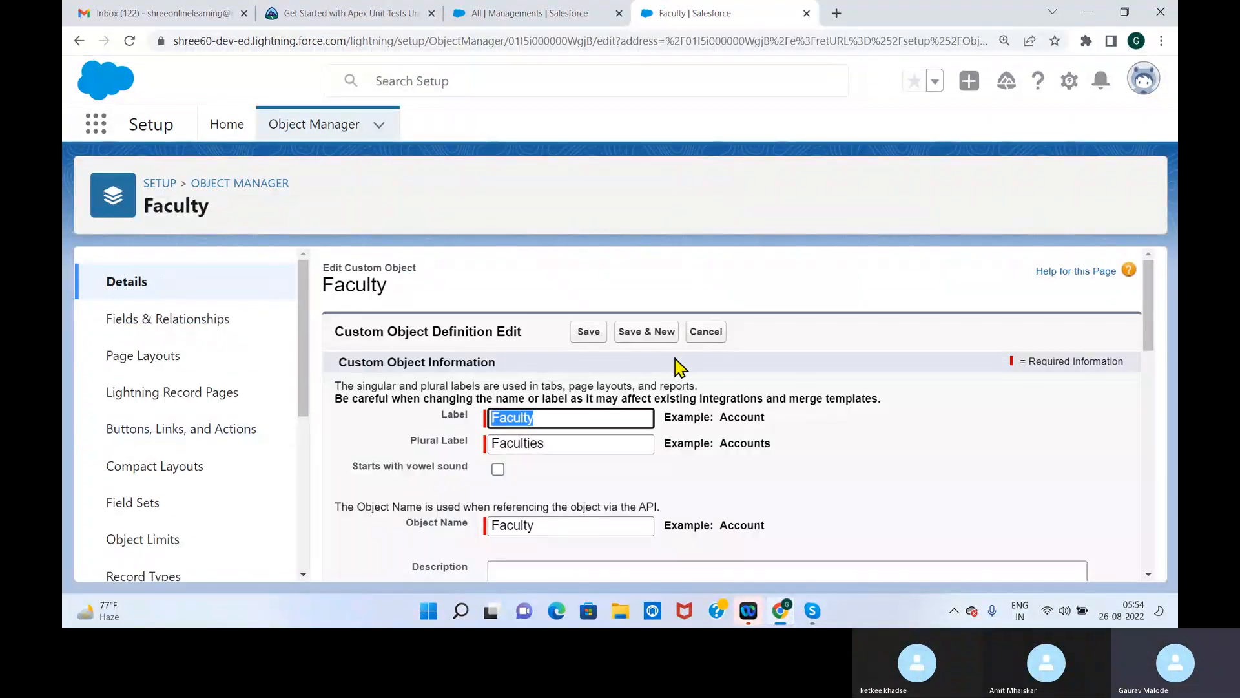
Check the fields of the New Faculty and New Management forms in the School Management app, creating no record
left_click(506, 15)
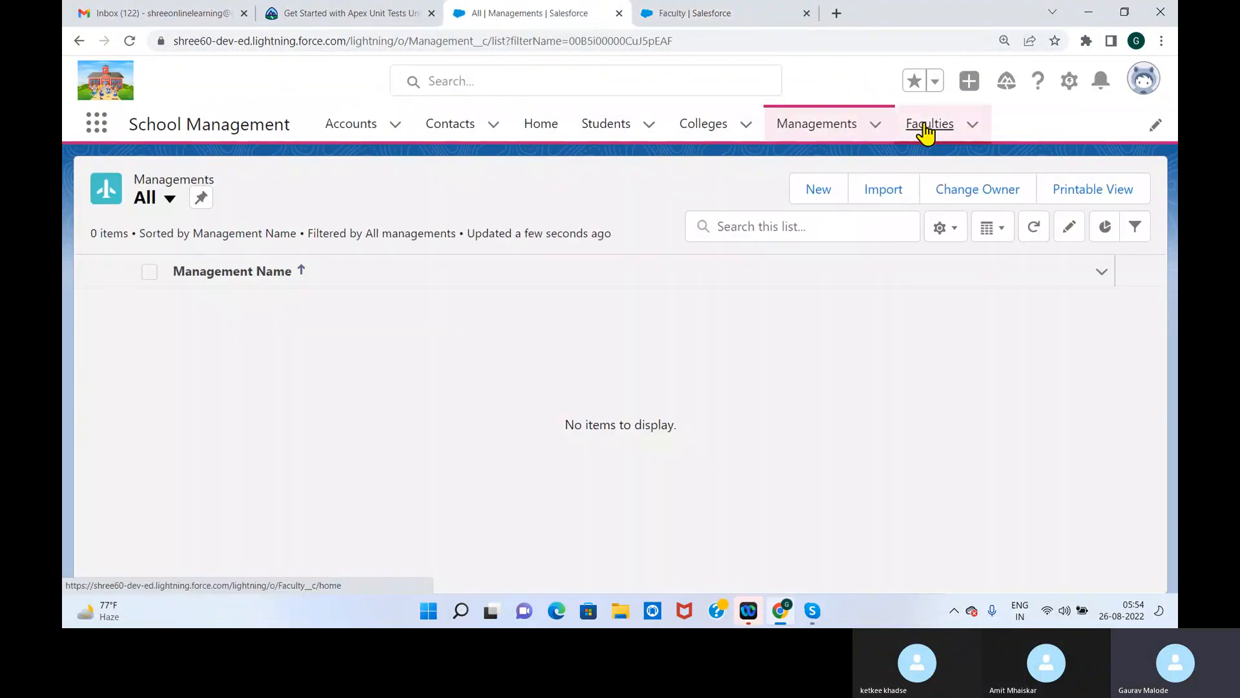
left_click(926, 130)
left_click(929, 194)
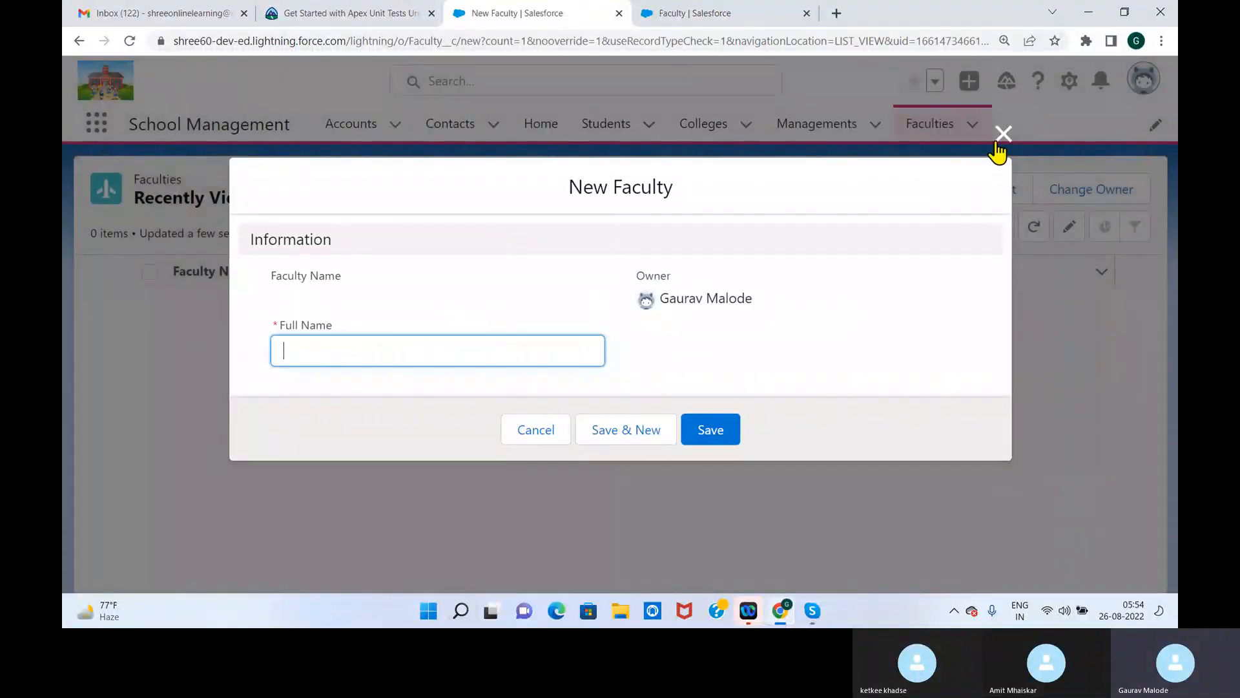
left_click(1002, 135)
left_click(819, 129)
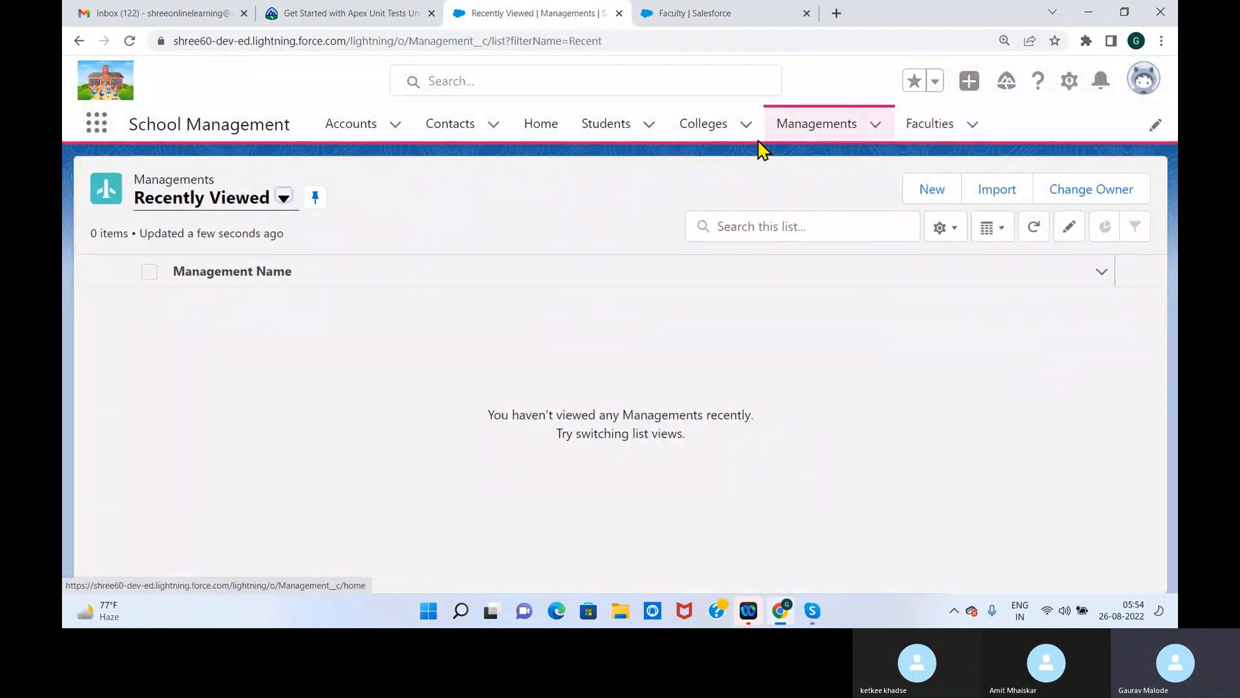
left_click(930, 192)
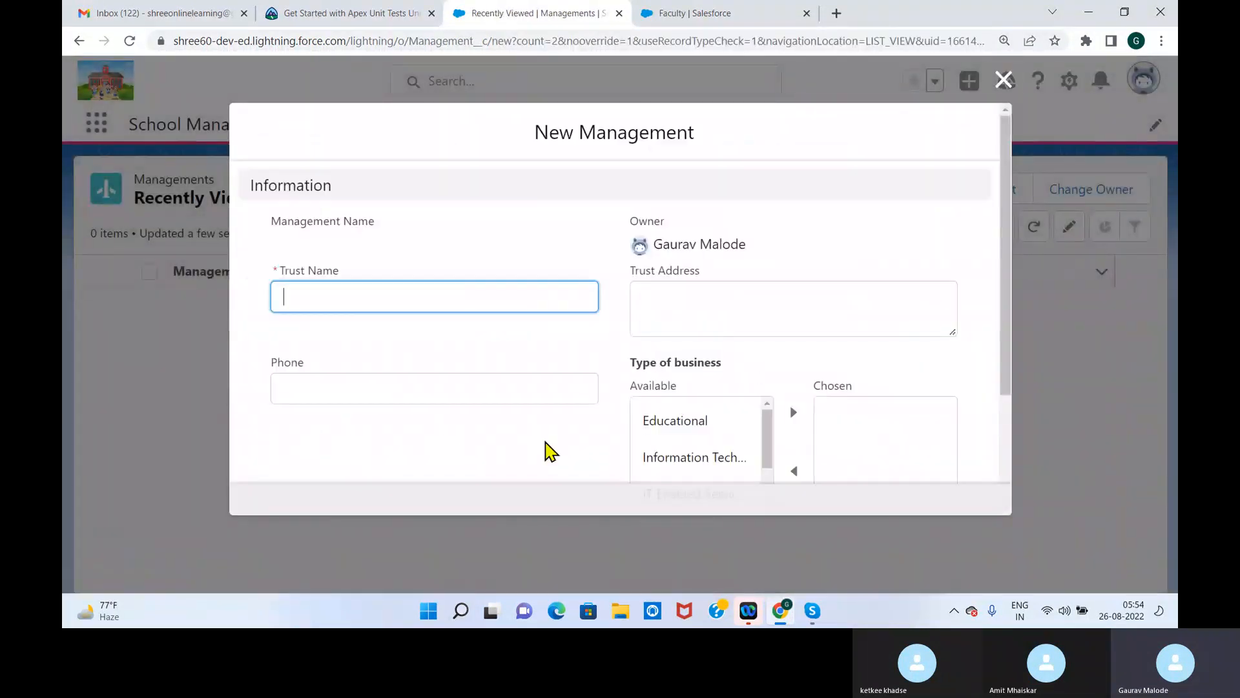
left_click_drag(1006, 277, 986, 221)
left_click(1003, 80)
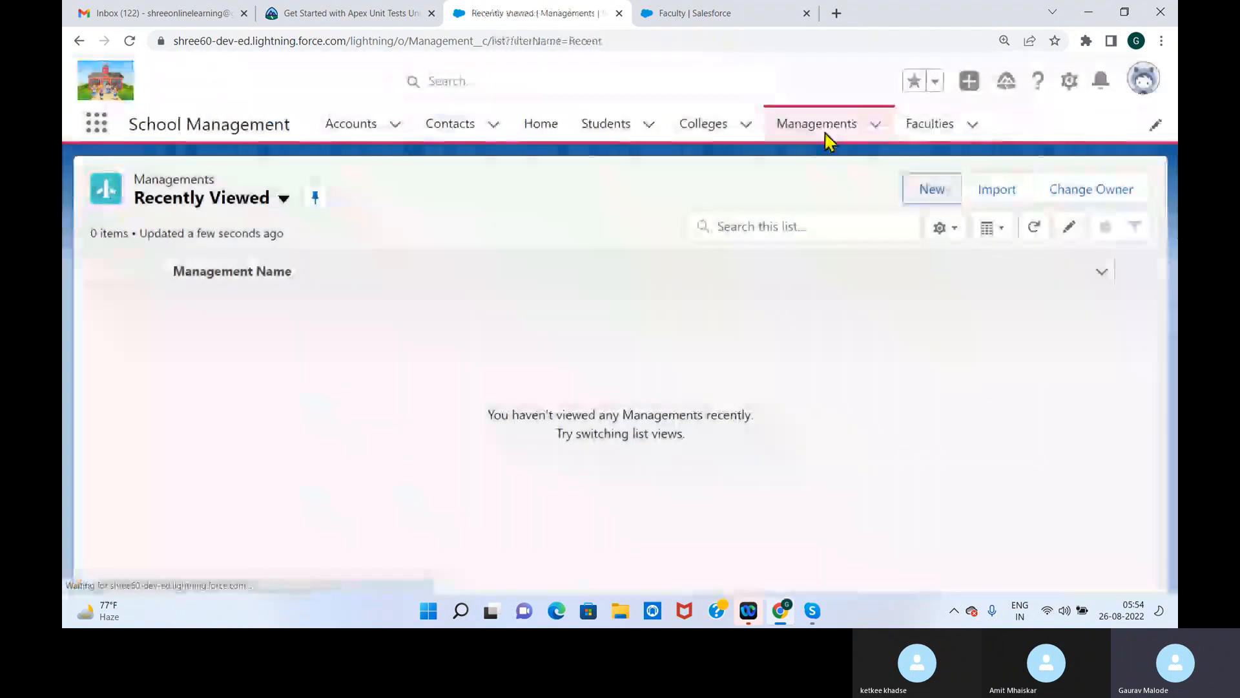
Return to the Faculty object in Setup and open its Faculty Layout page layout for editing
left_click(692, 16)
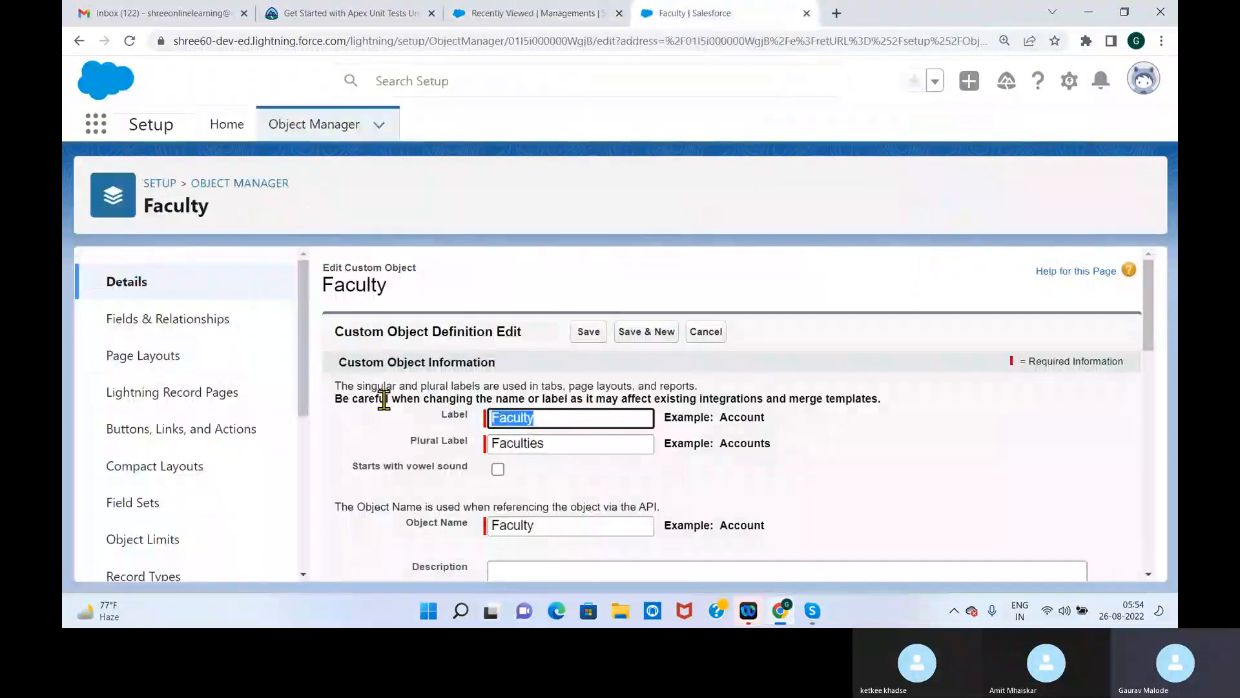
left_click_drag(1159, 285, 1149, 327)
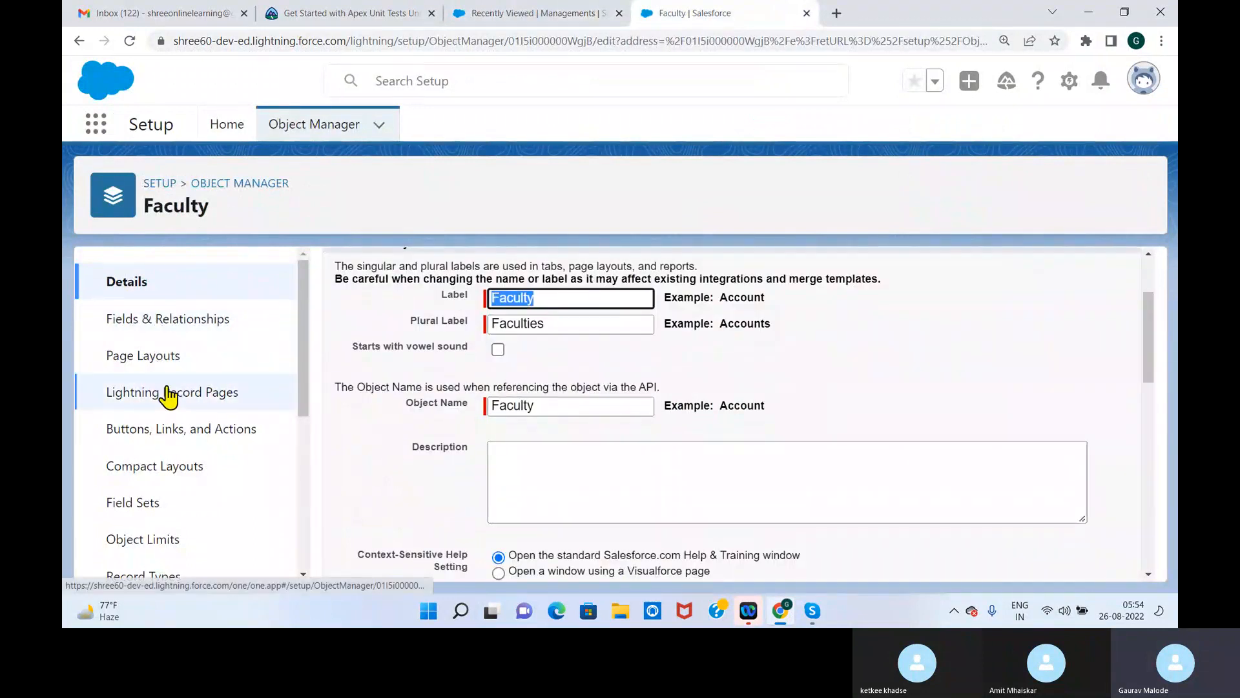
left_click(166, 358)
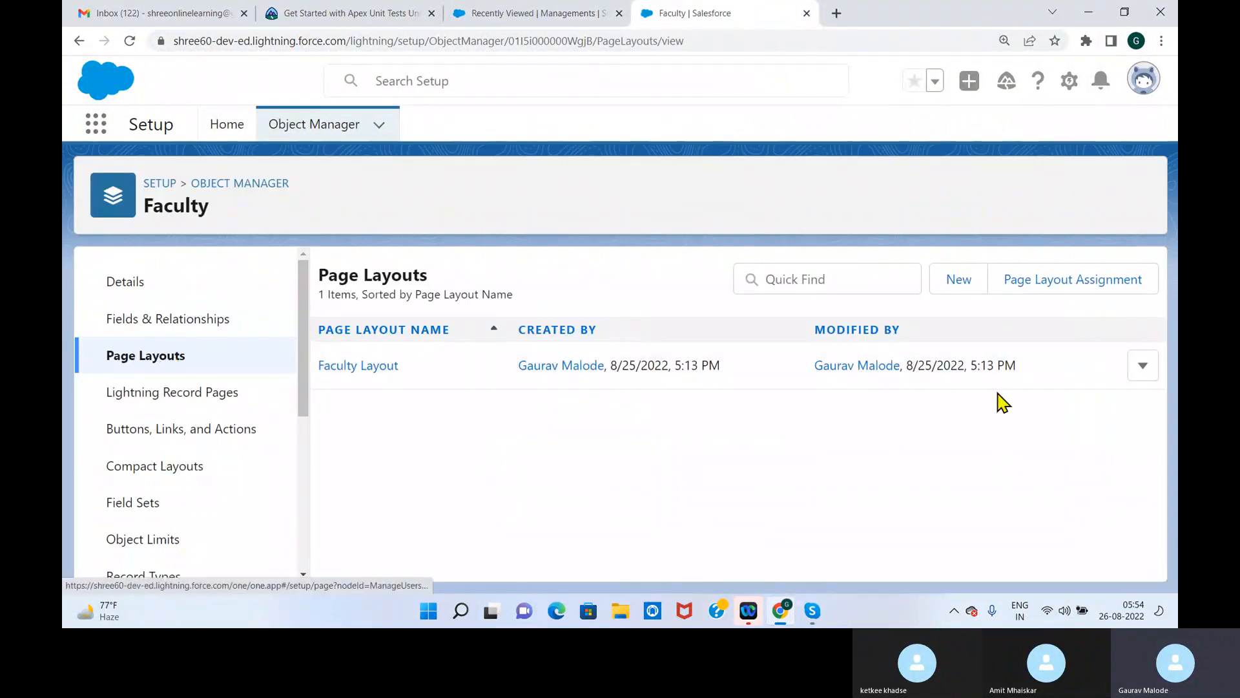
left_click(1143, 368)
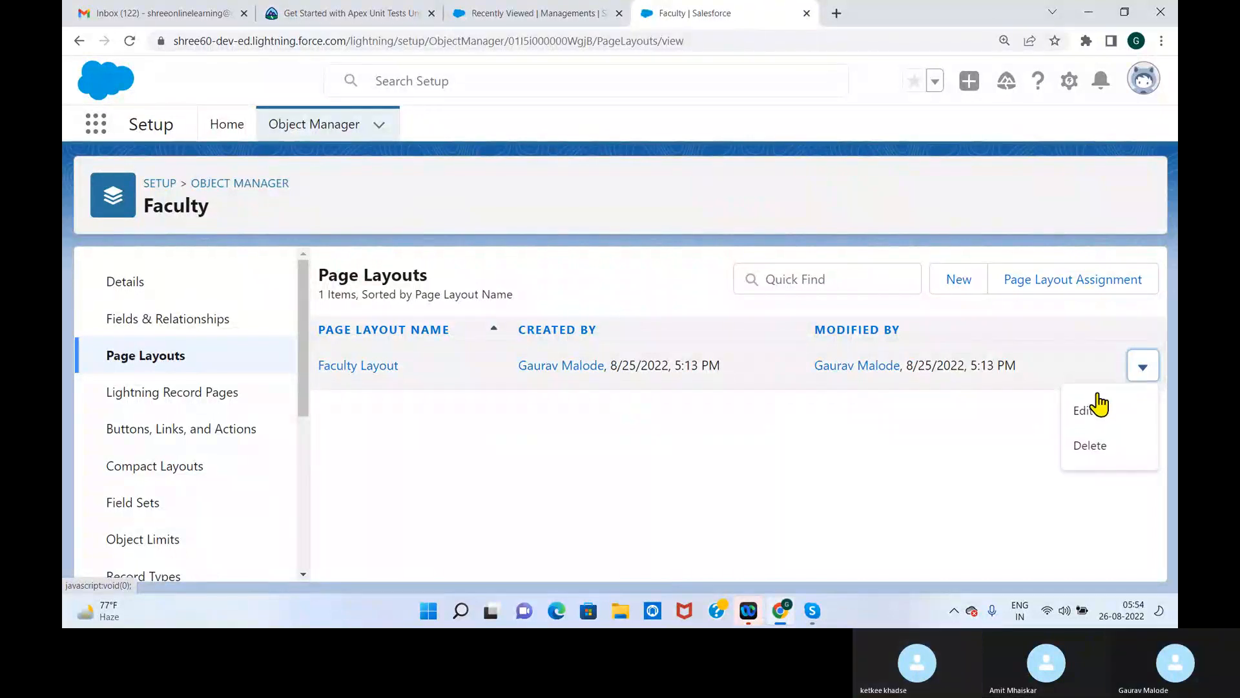
left_click(1090, 411)
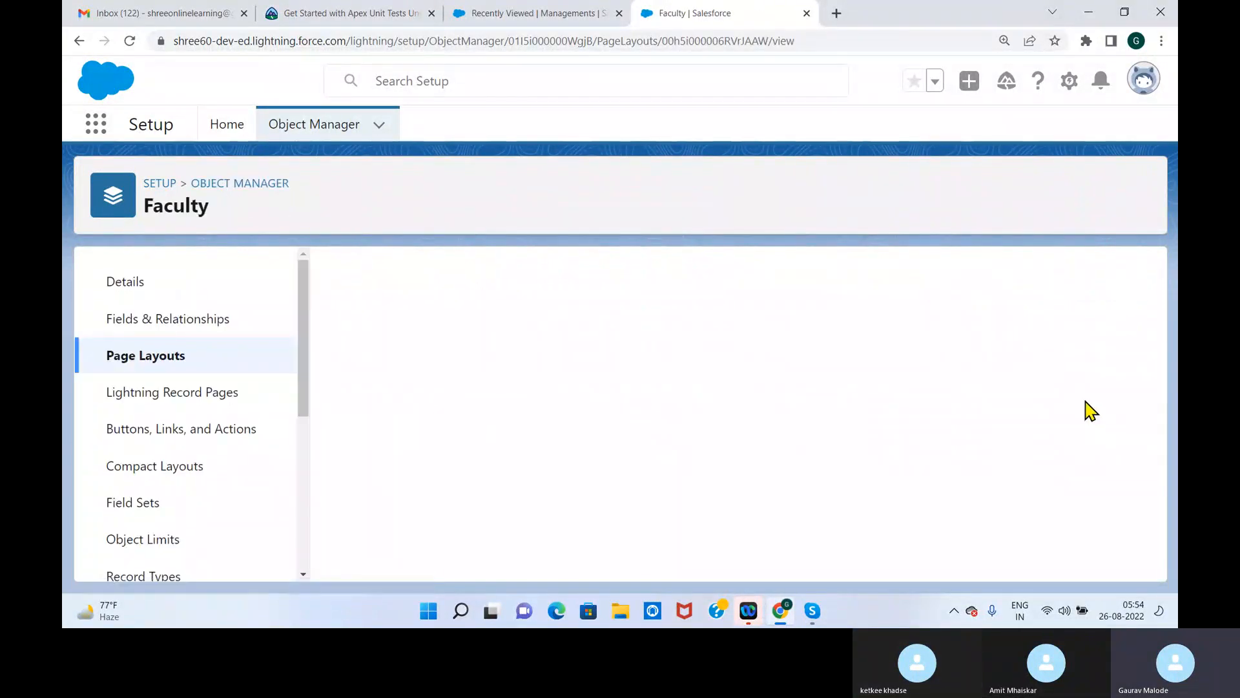
Add Subject Specilaization, Address and Mobile Number to the Faculty Layout's Information section and save the layout
left_click_drag(1150, 308, 1146, 443)
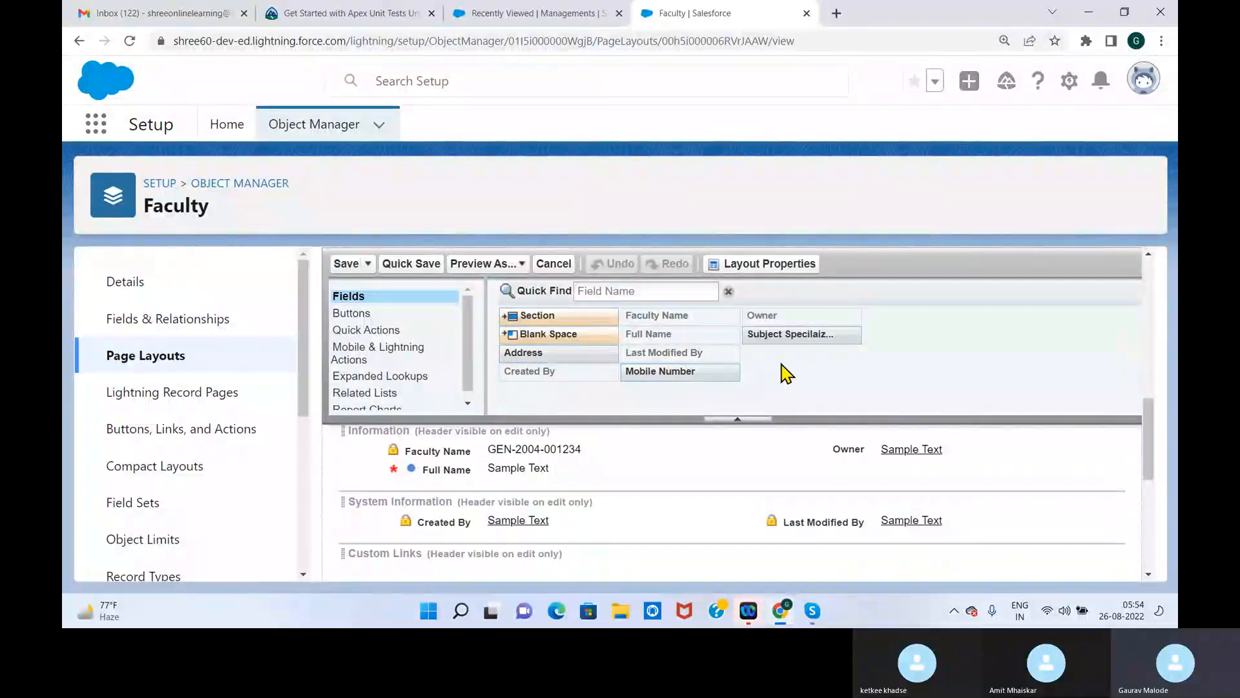
left_click_drag(784, 338, 794, 475)
left_click_drag(549, 353, 515, 475)
left_click_drag(663, 376, 781, 467)
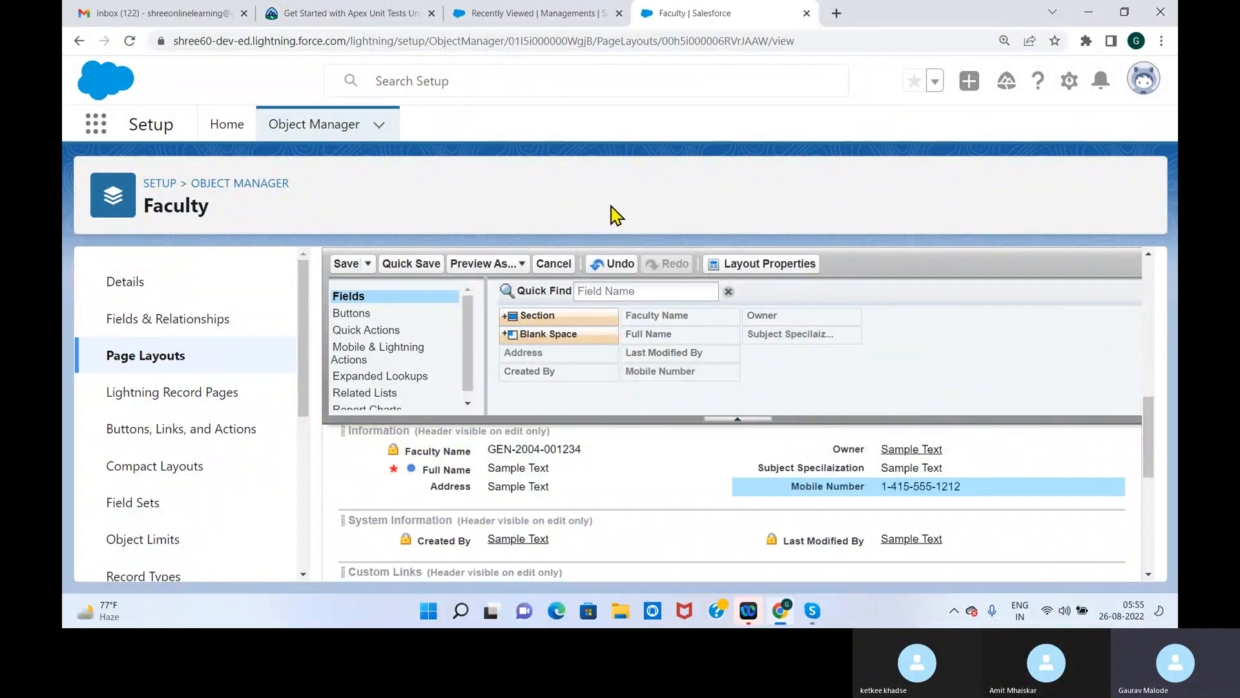
left_click(352, 264)
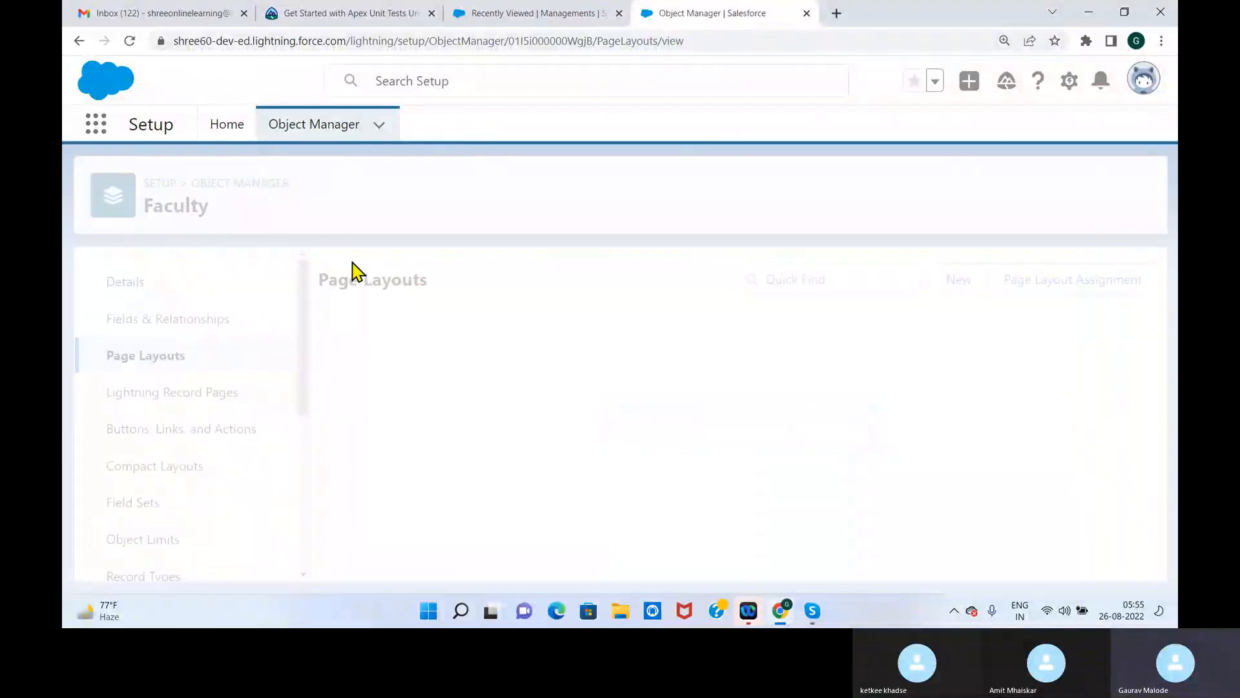
Reload the School Management app and check the fields of the New Faculty form, creating no record
left_click(524, 12)
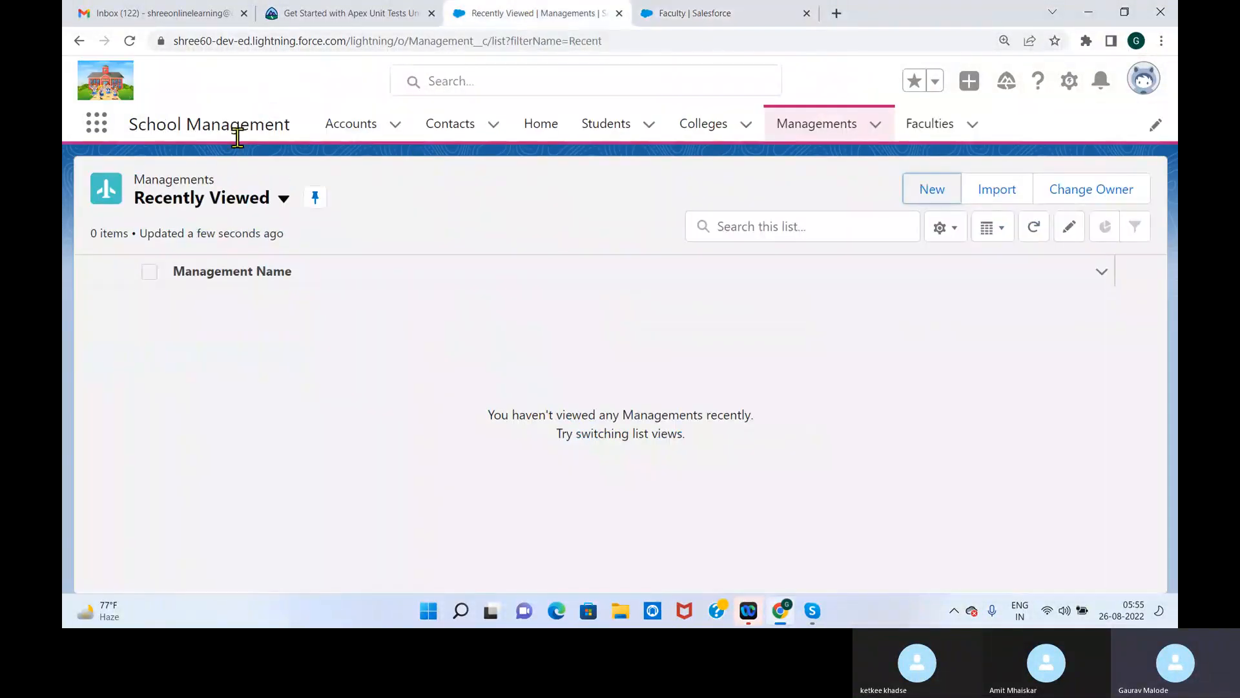
left_click(130, 40)
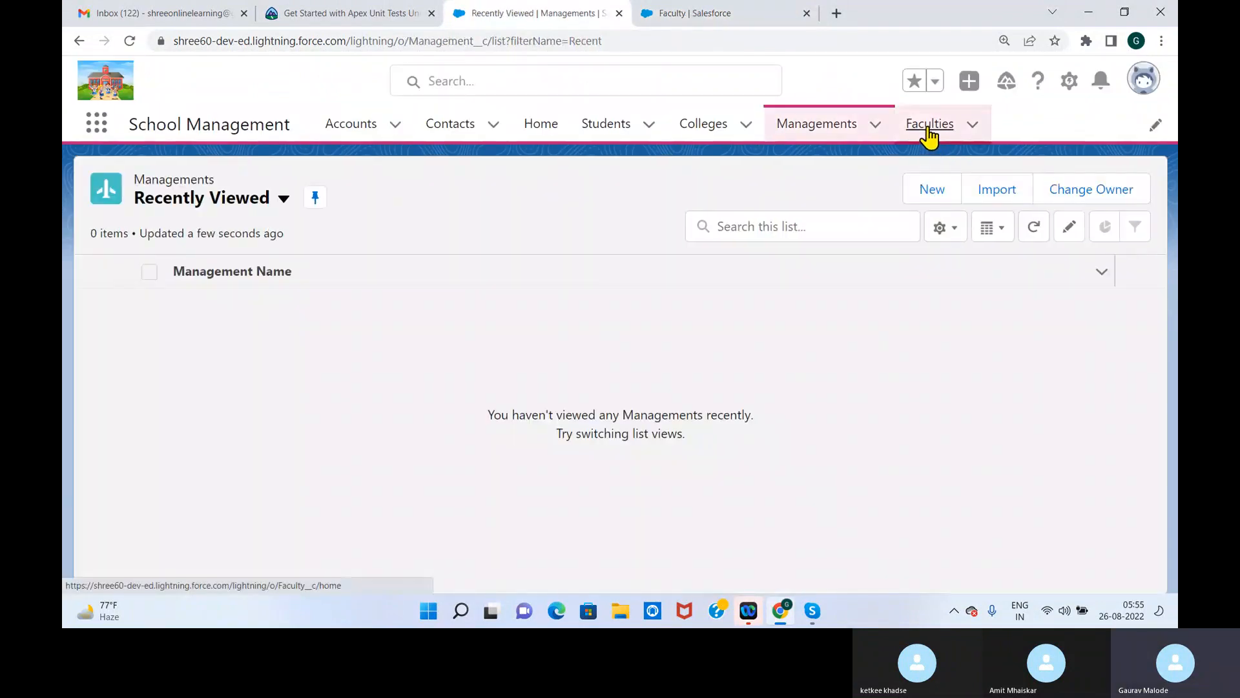
left_click(929, 127)
left_click(932, 190)
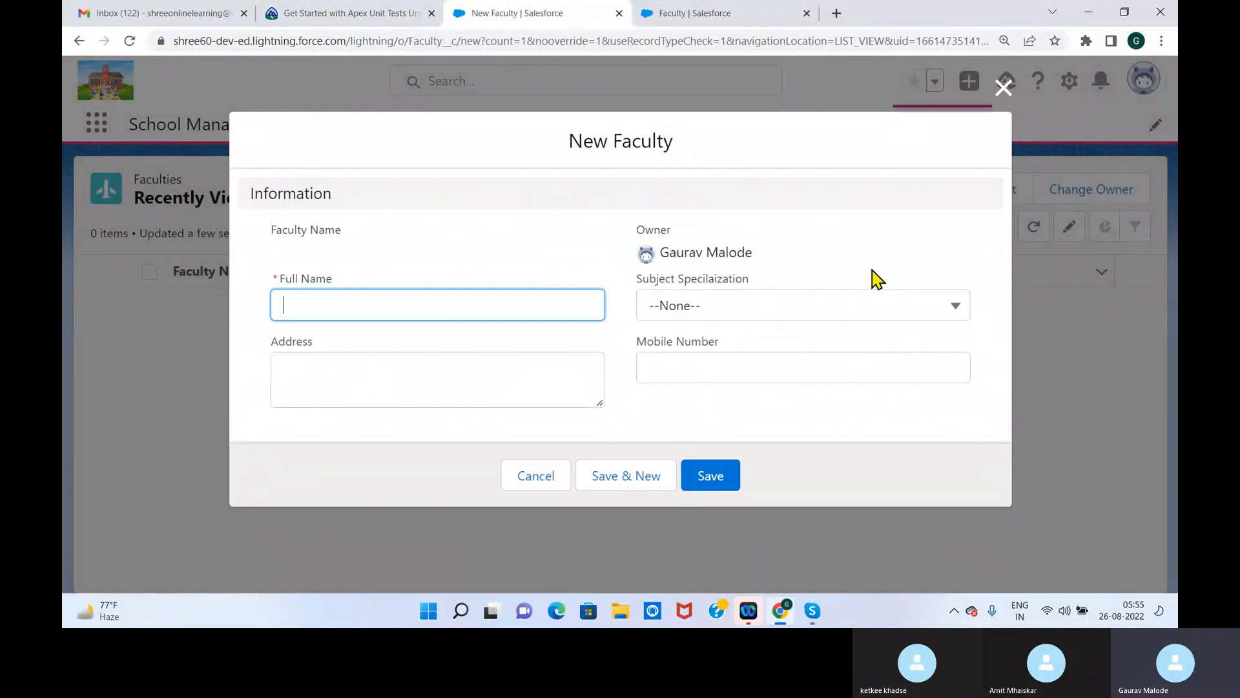
left_click(1003, 88)
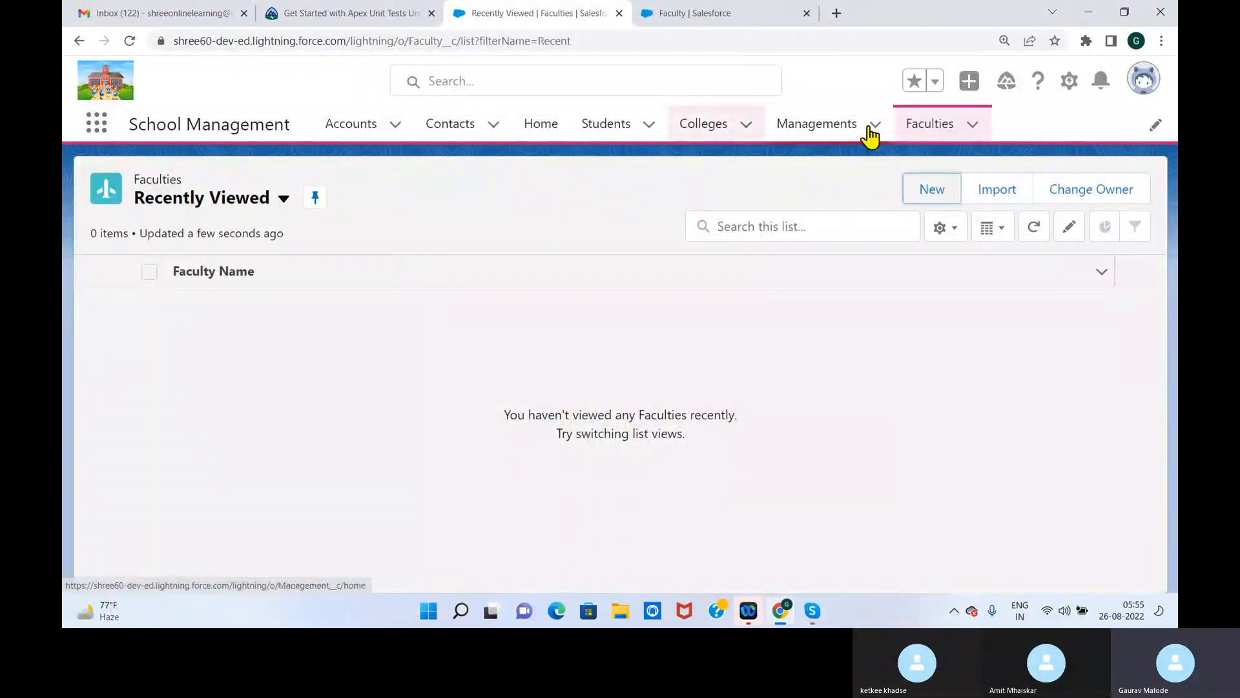
Compare the Recently Viewed lists of Colleges and Faculties in the School Management app
left_click(714, 133)
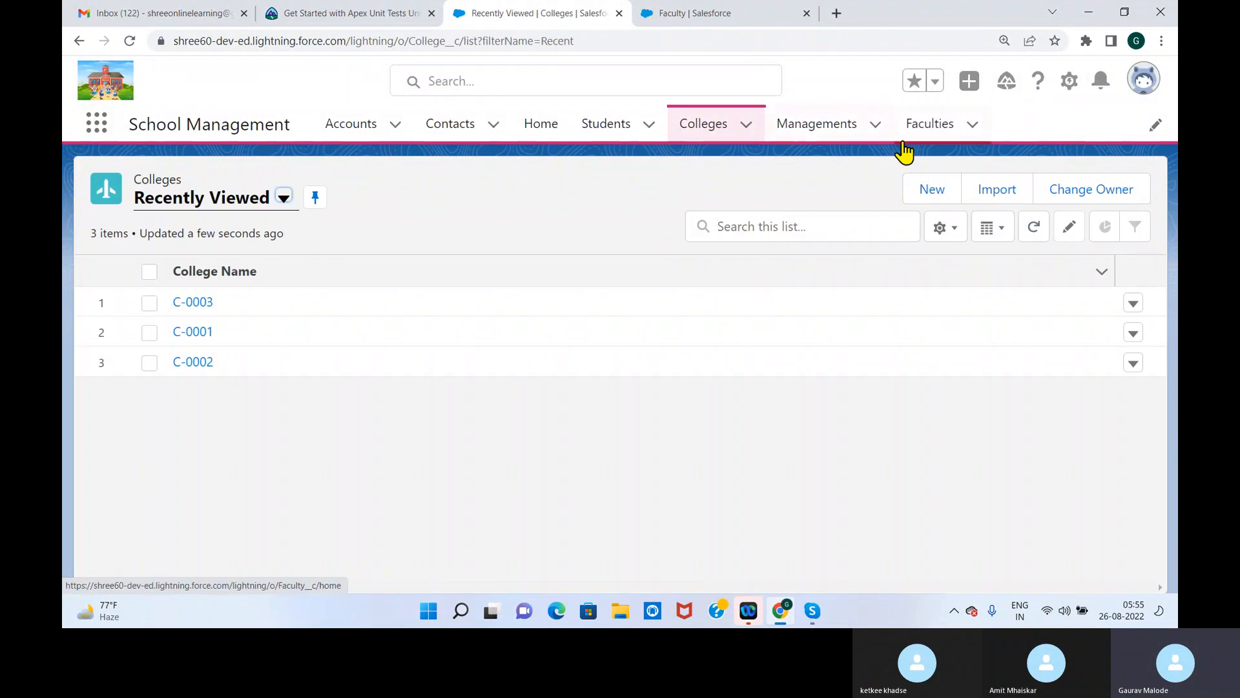
left_click(938, 126)
left_click(714, 131)
left_click(928, 129)
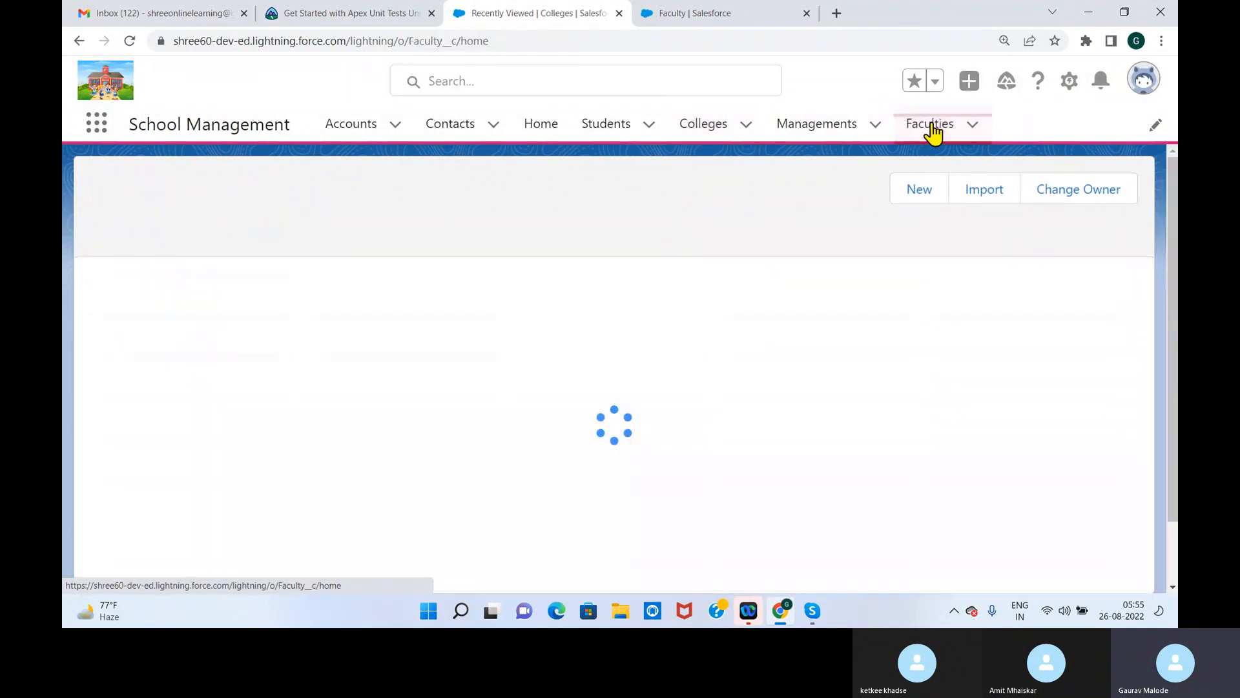
left_click(709, 132)
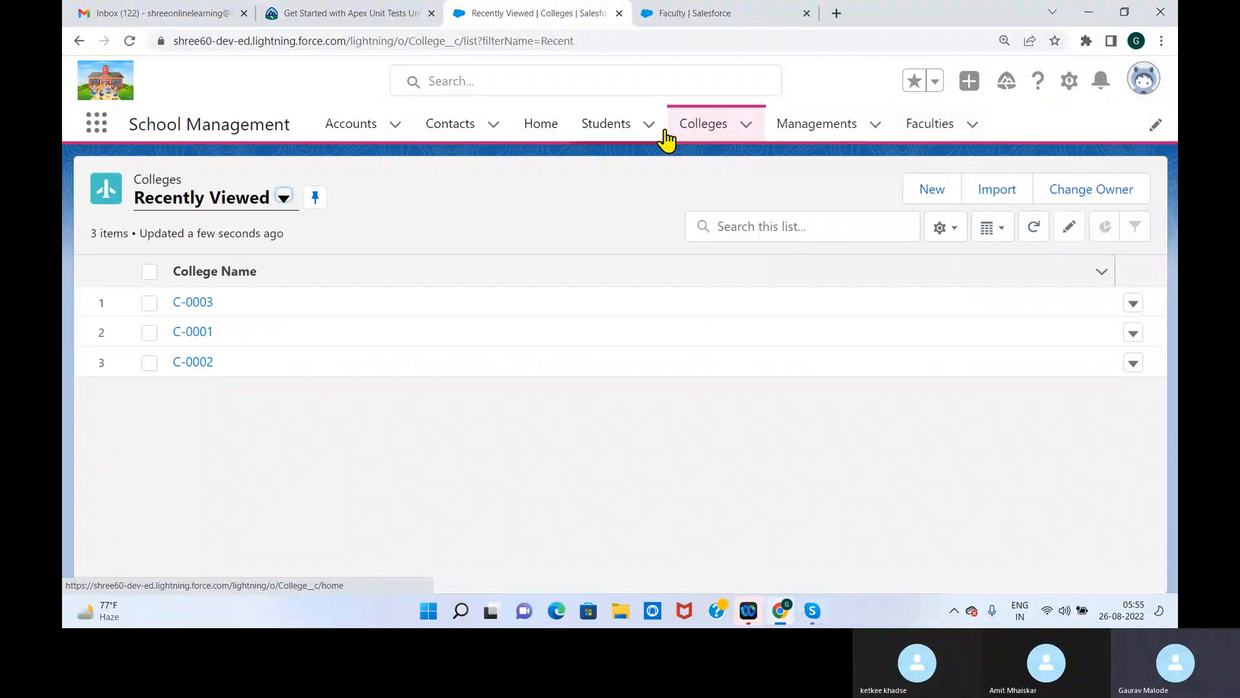
left_click(948, 133)
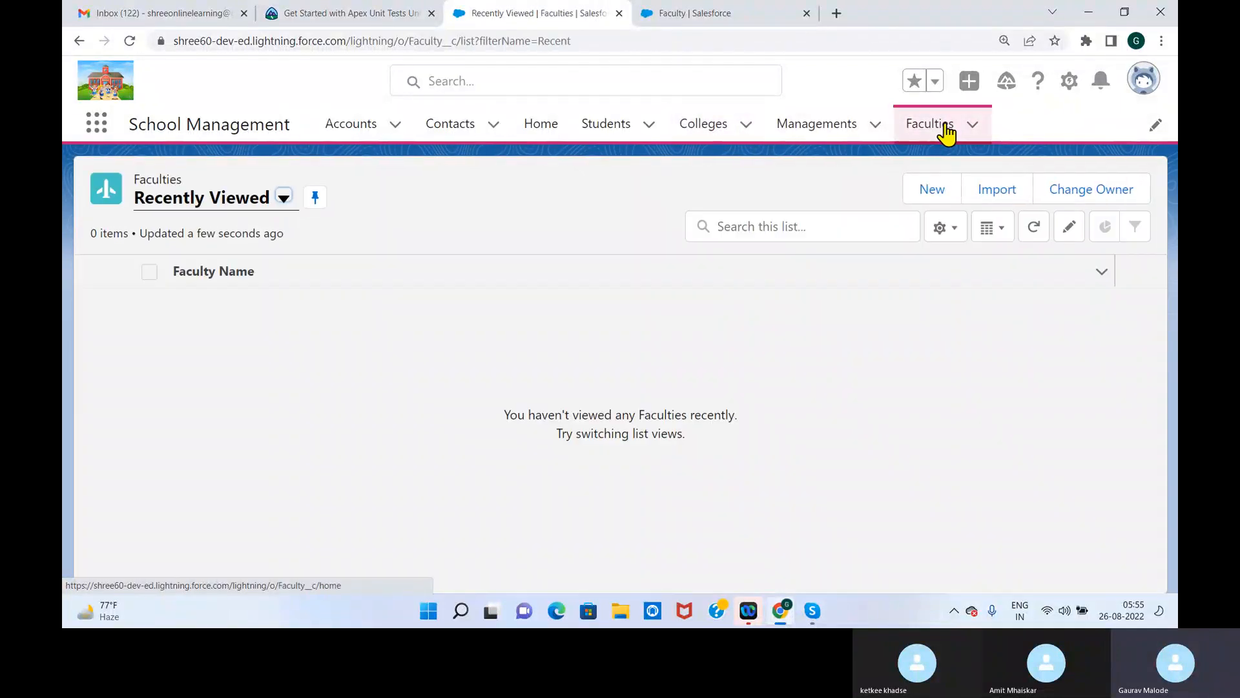
left_click(708, 133)
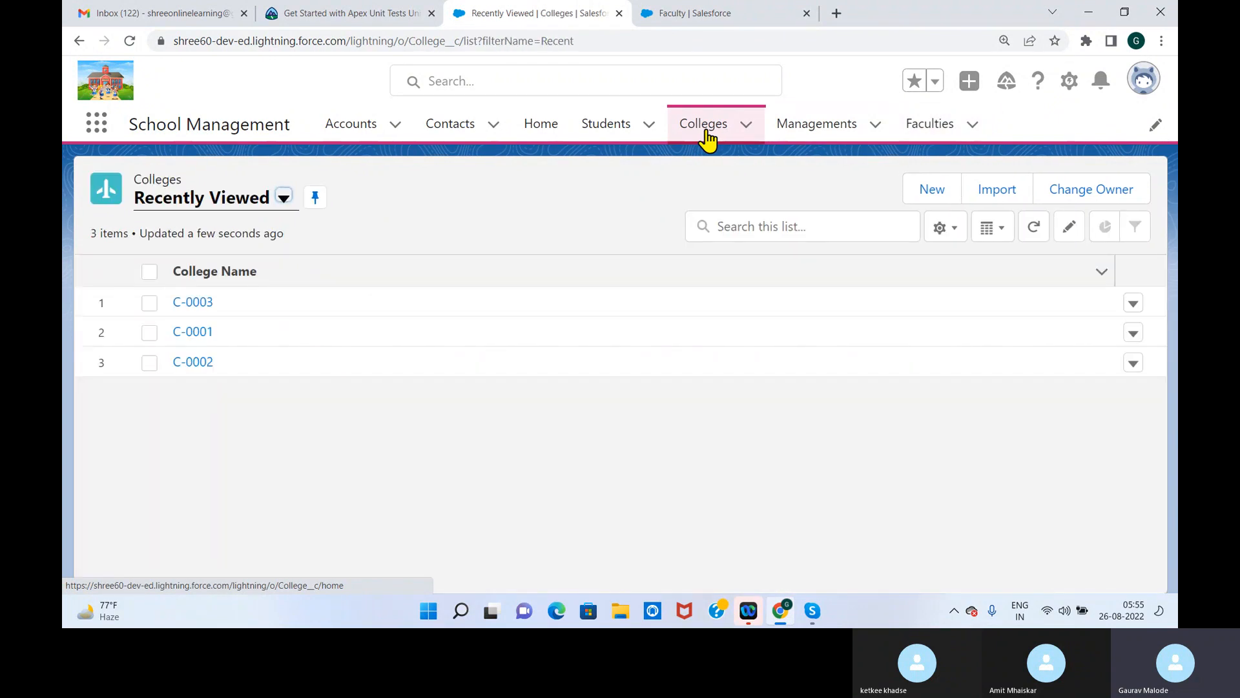
left_click(936, 130)
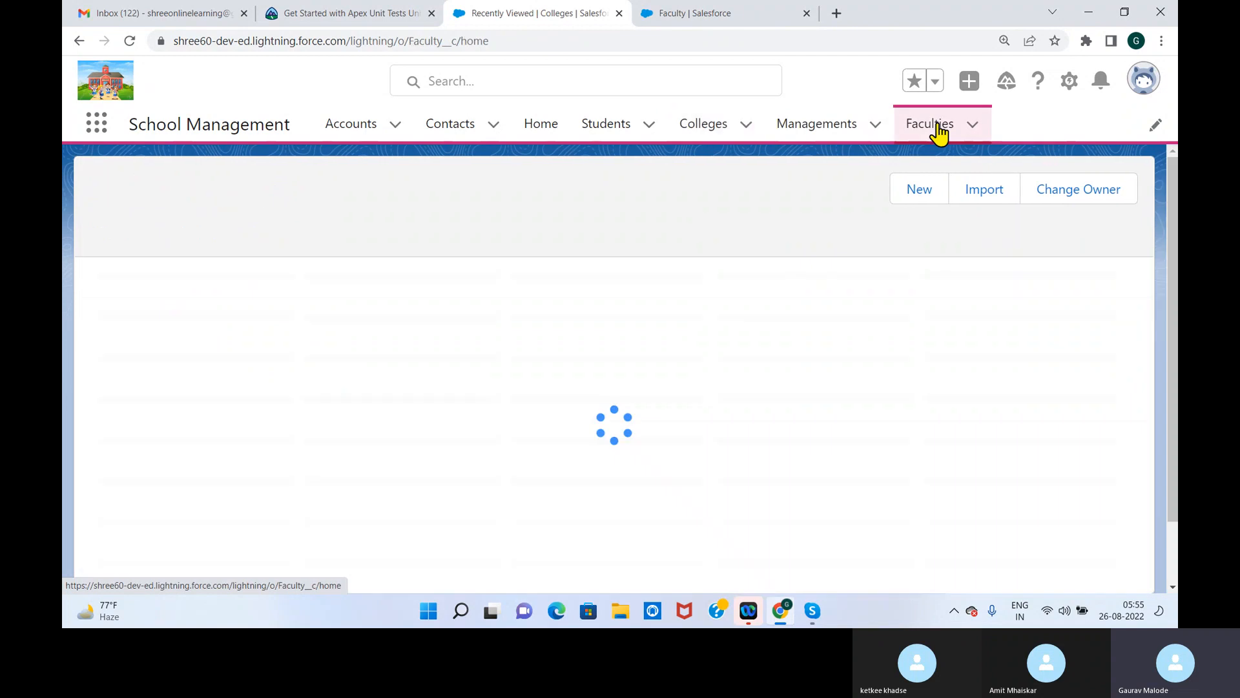
left_click(711, 133)
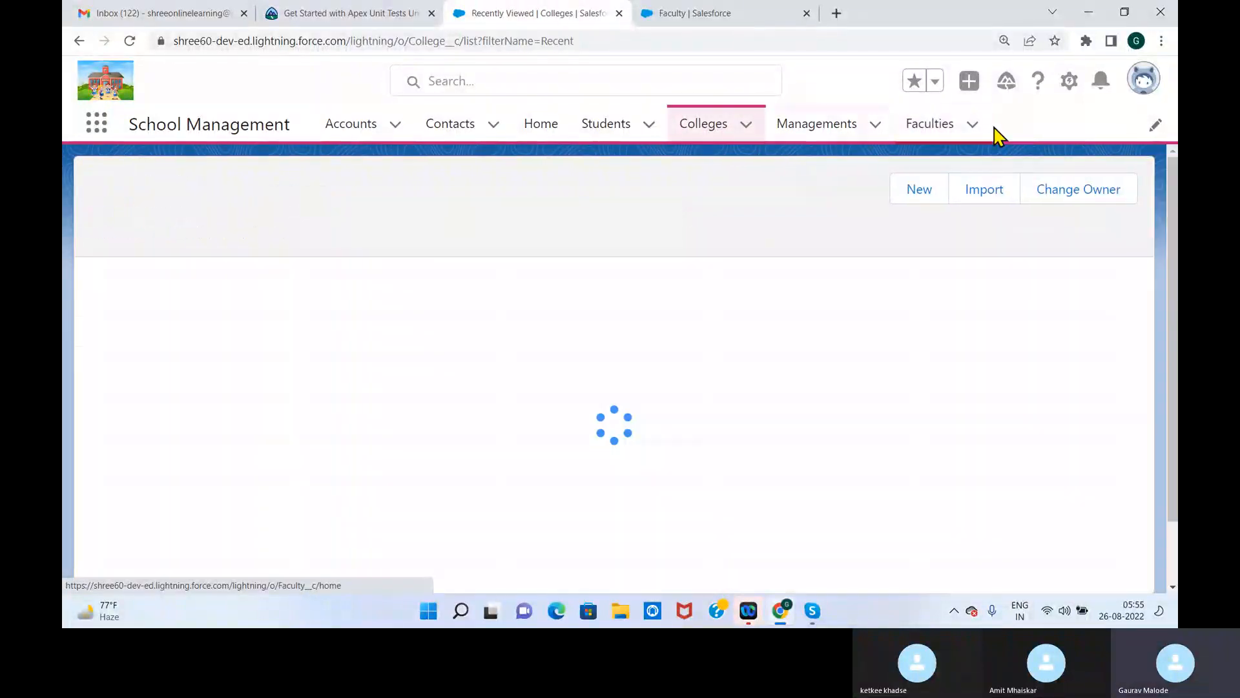
left_click(936, 125)
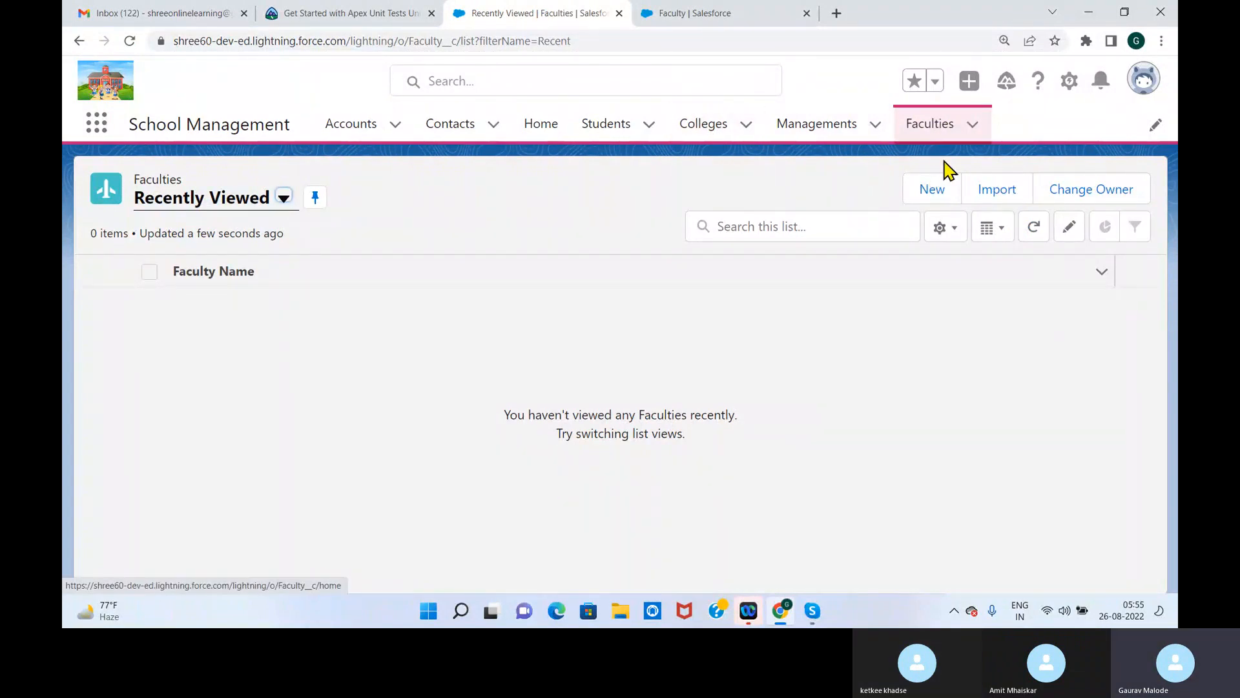
left_click(704, 135)
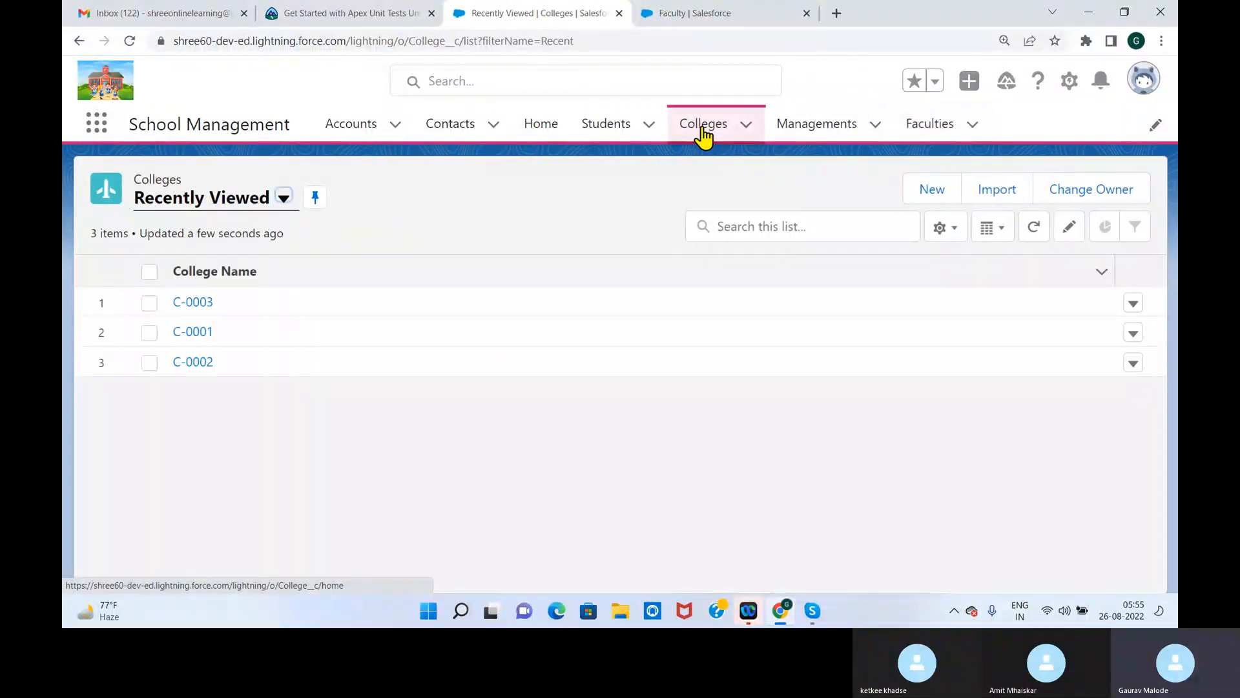
left_click(948, 131)
left_click(691, 134)
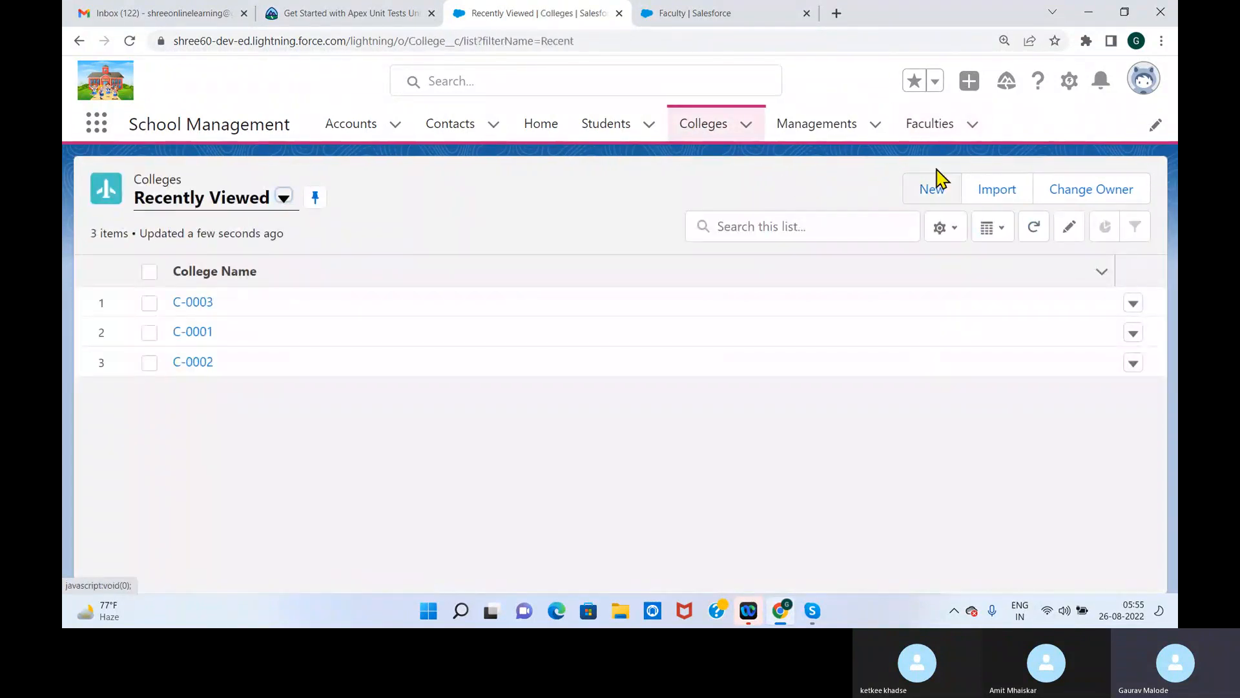
Return to Setup, find the Faculty object in the Object Manager and open its Fields & Relationships
left_click(942, 134)
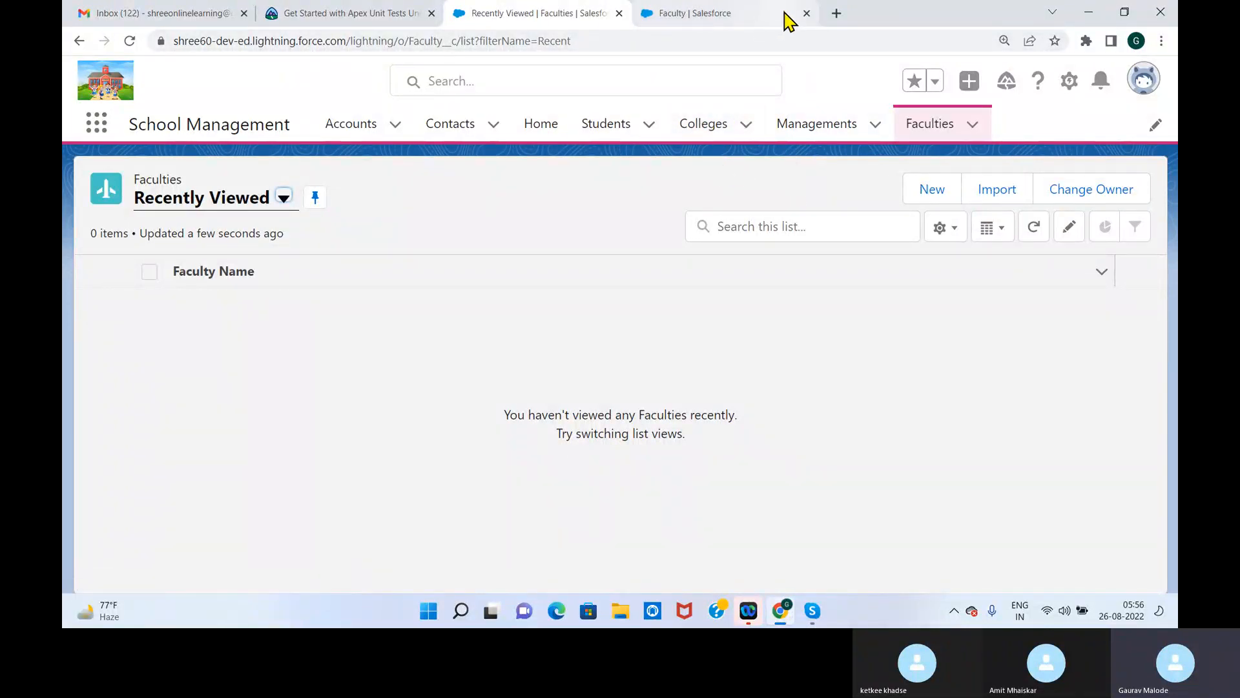
left_click(750, 16)
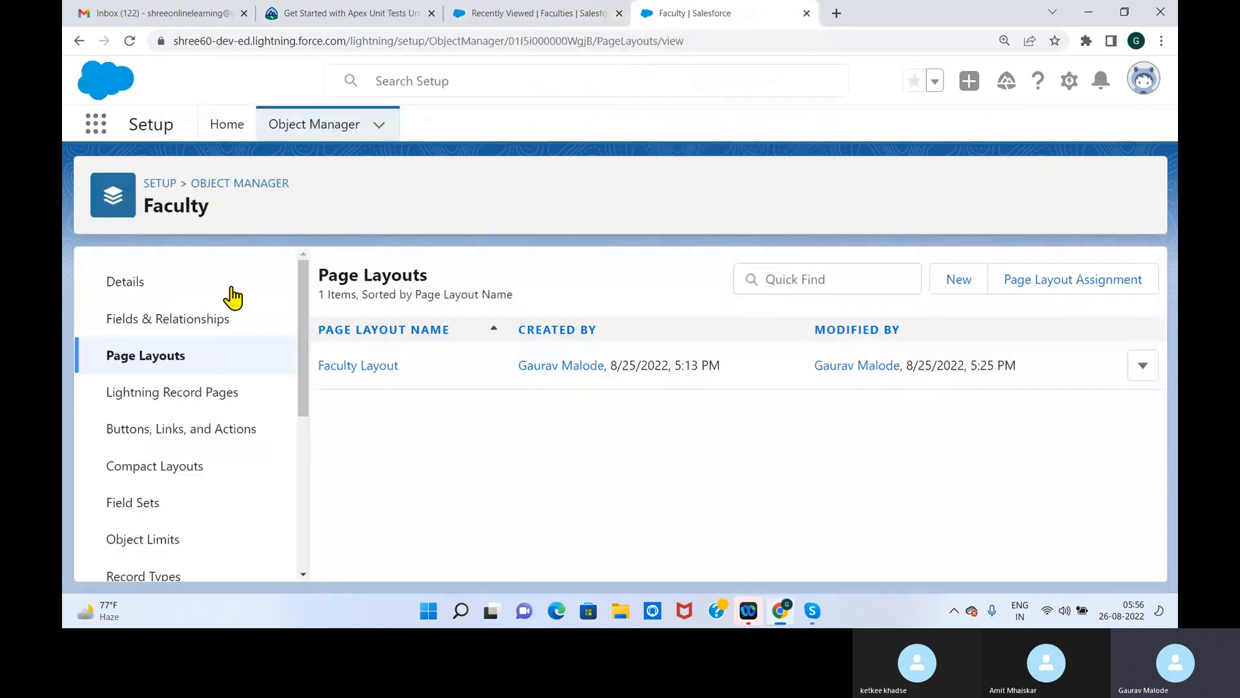
left_click(254, 181)
left_click(786, 178)
type("fac")
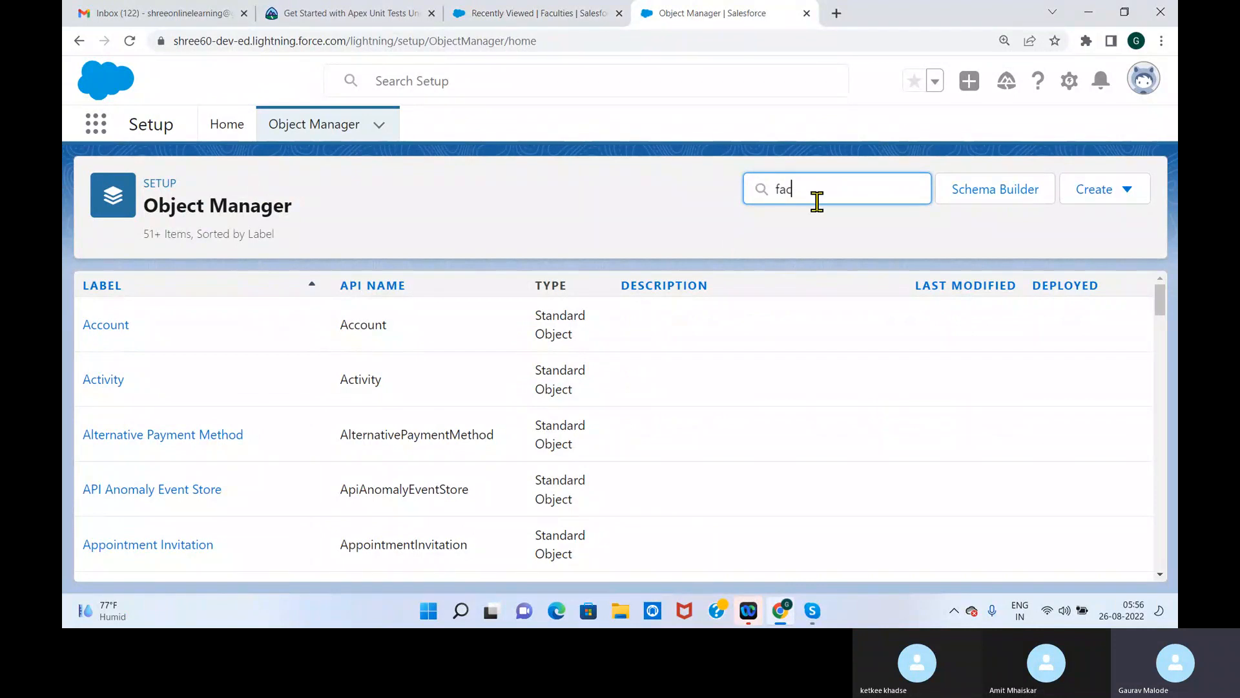
type("ult")
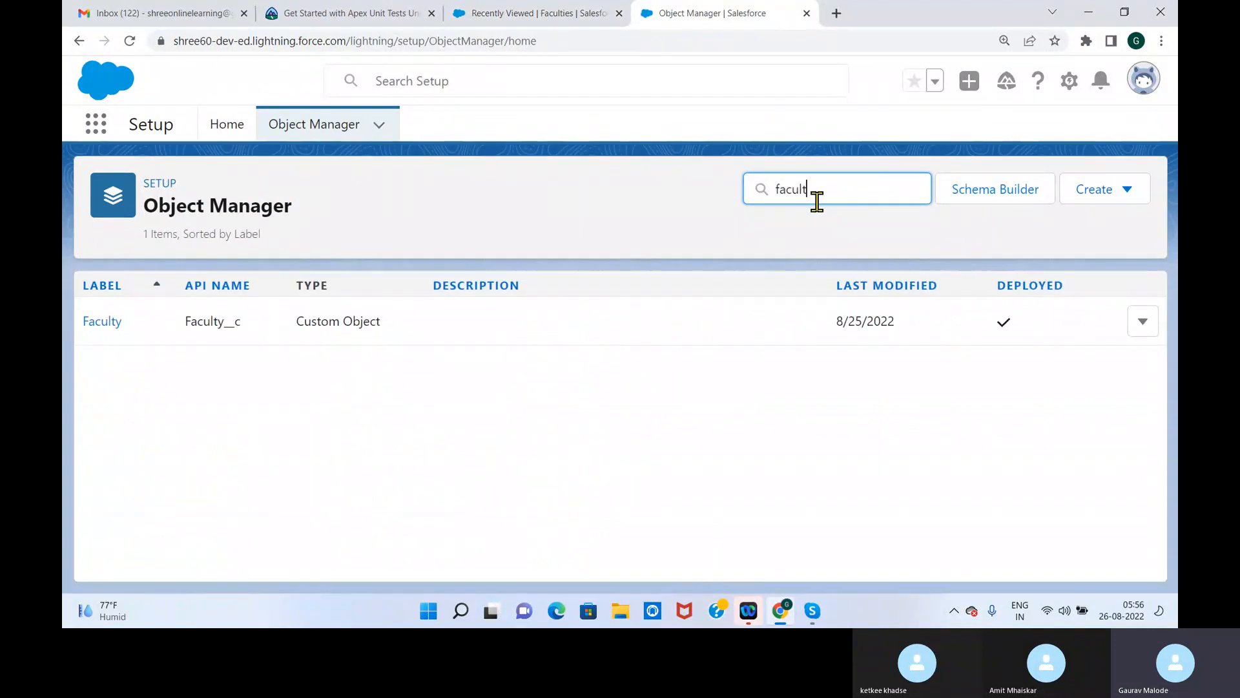
left_click(117, 327)
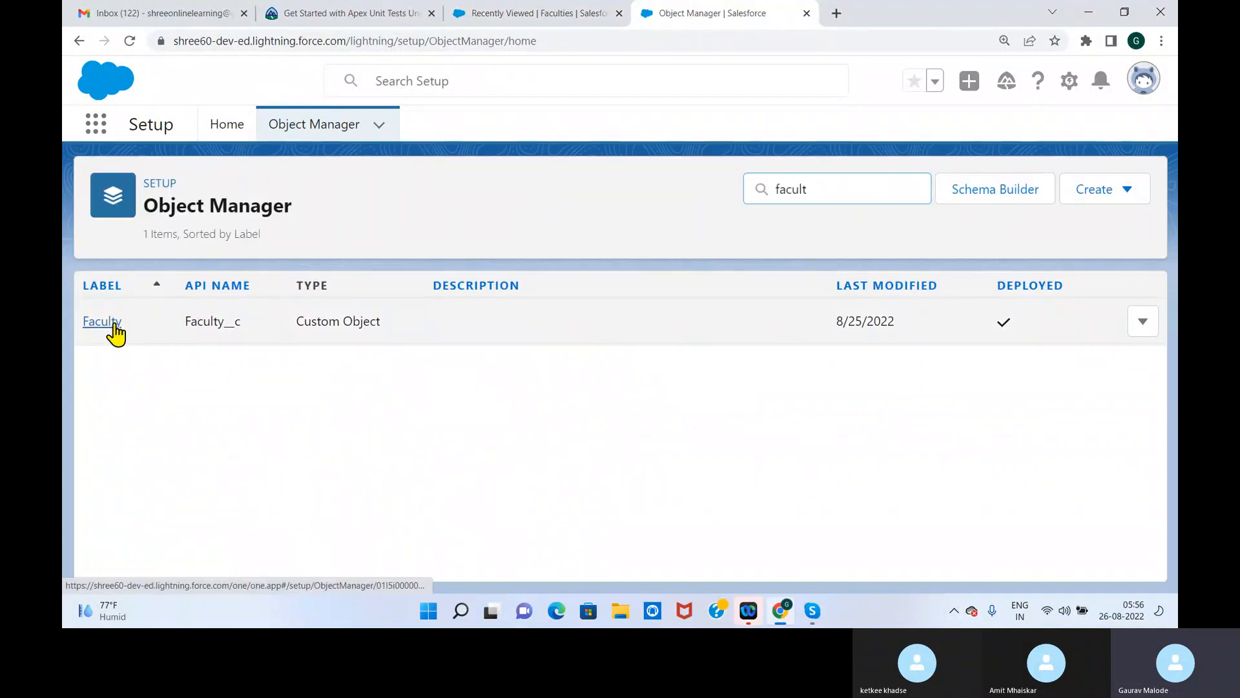
left_click(195, 331)
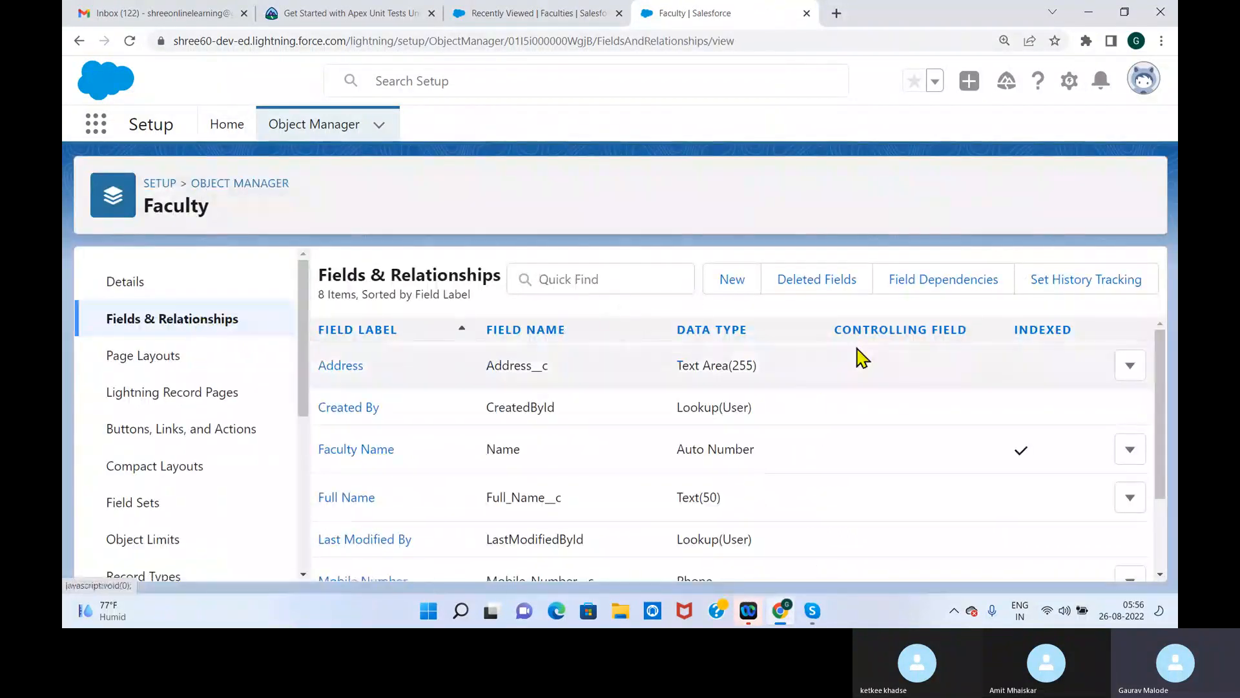
Start a new custom field on the Faculty object with the Master-Detail Relationship data type
left_click(731, 284)
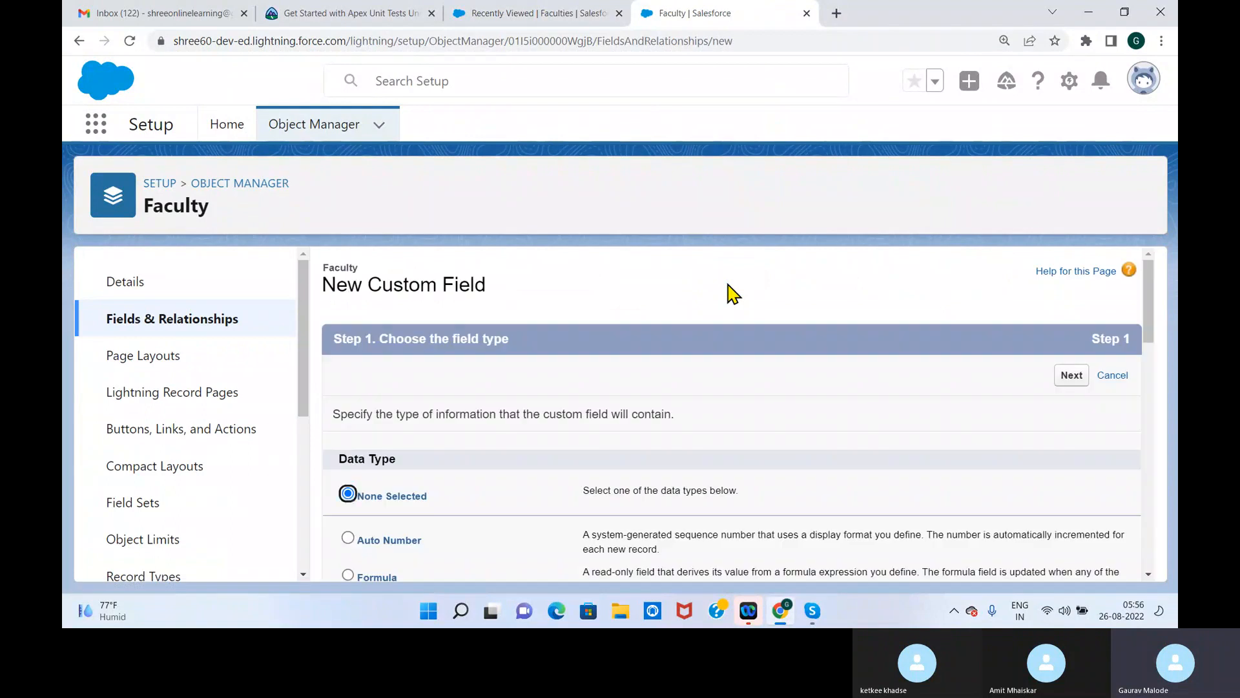
scroll(1150, 323, "down", 5)
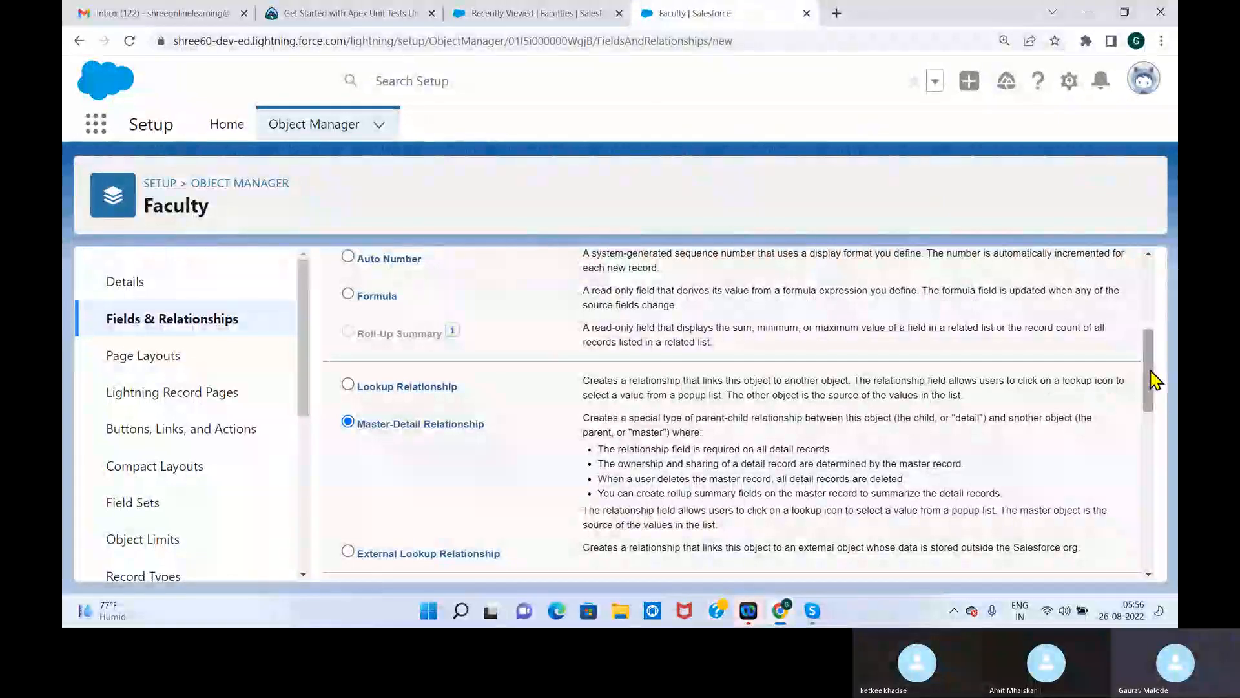
left_click_drag(1155, 380, 1154, 393)
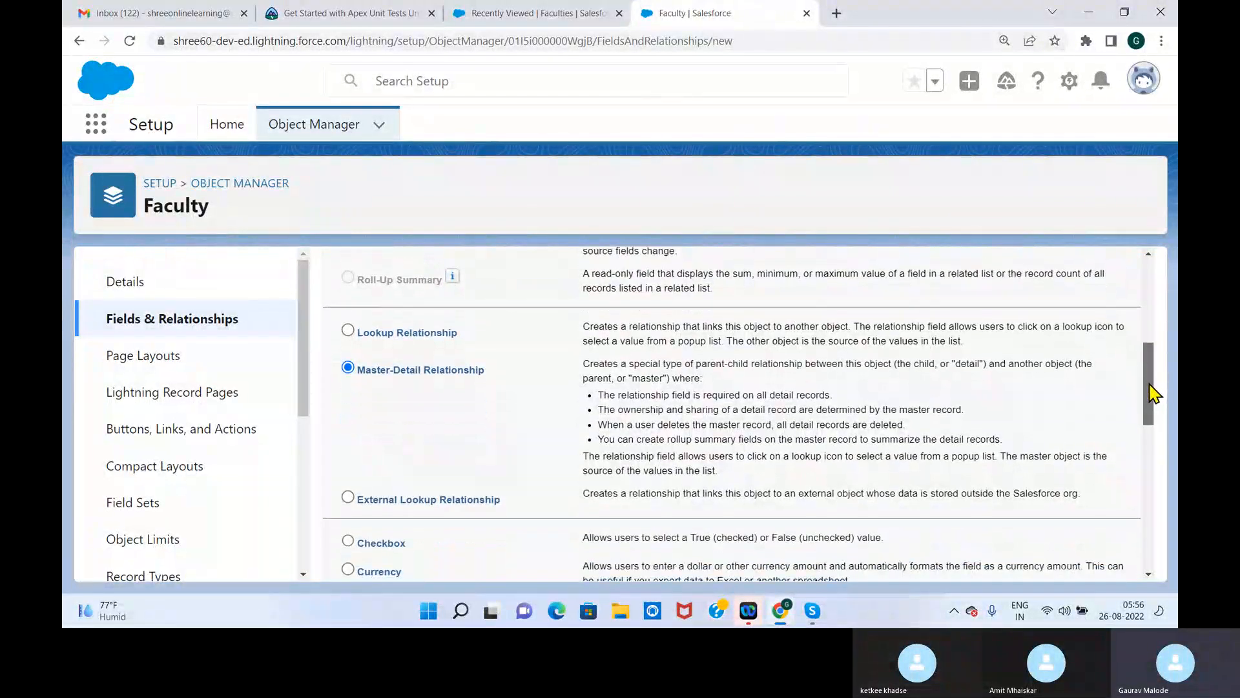
left_click_drag(1155, 393, 1144, 542)
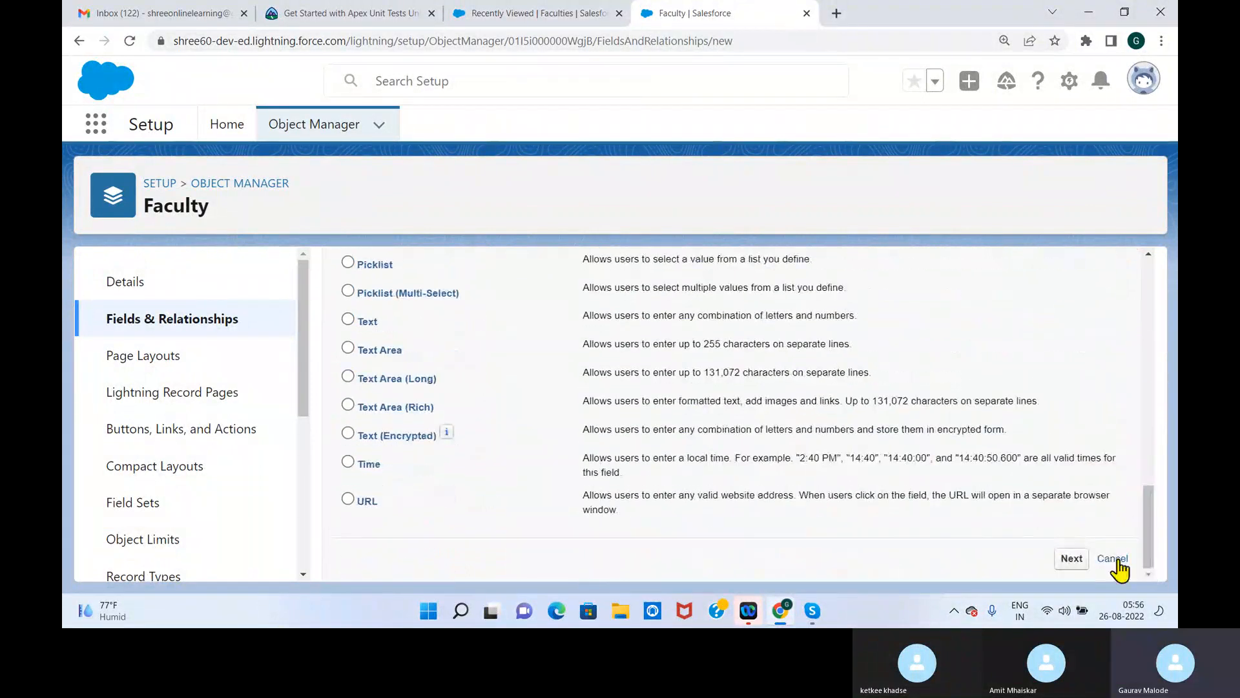
left_click(1071, 559)
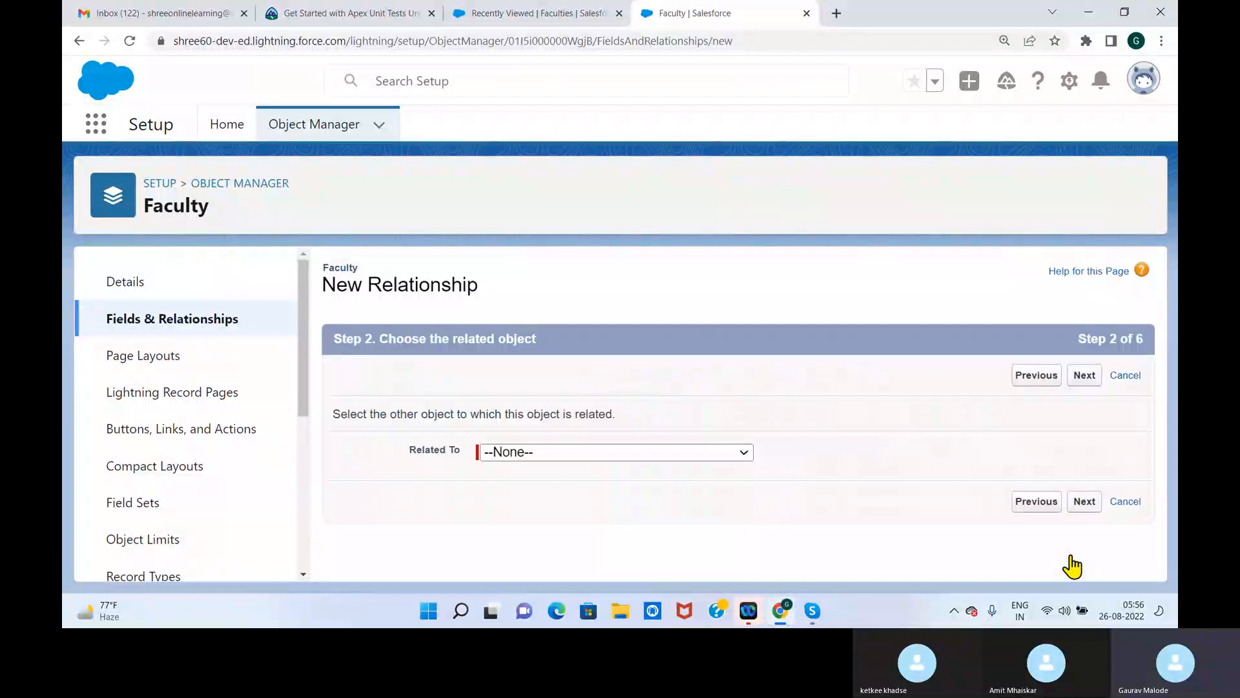
Choose College as the related object for Faculty's new master-detail relationship and proceed to its label and name settings
left_click(586, 453)
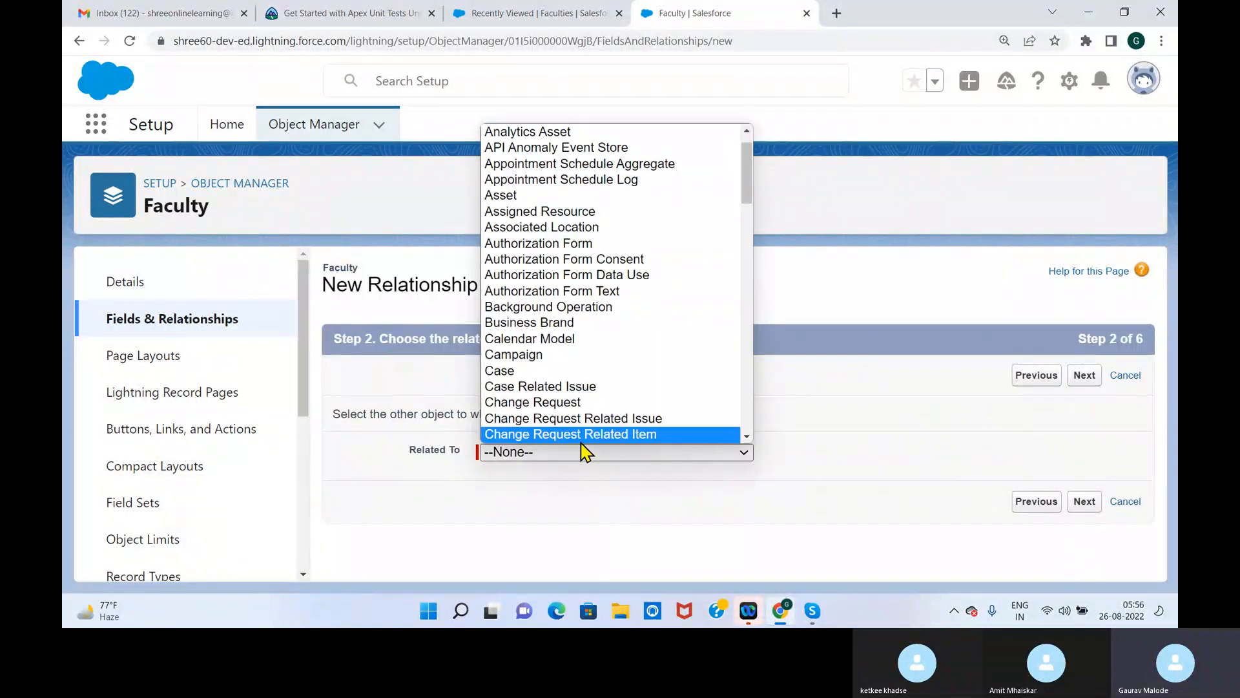
key("Down")
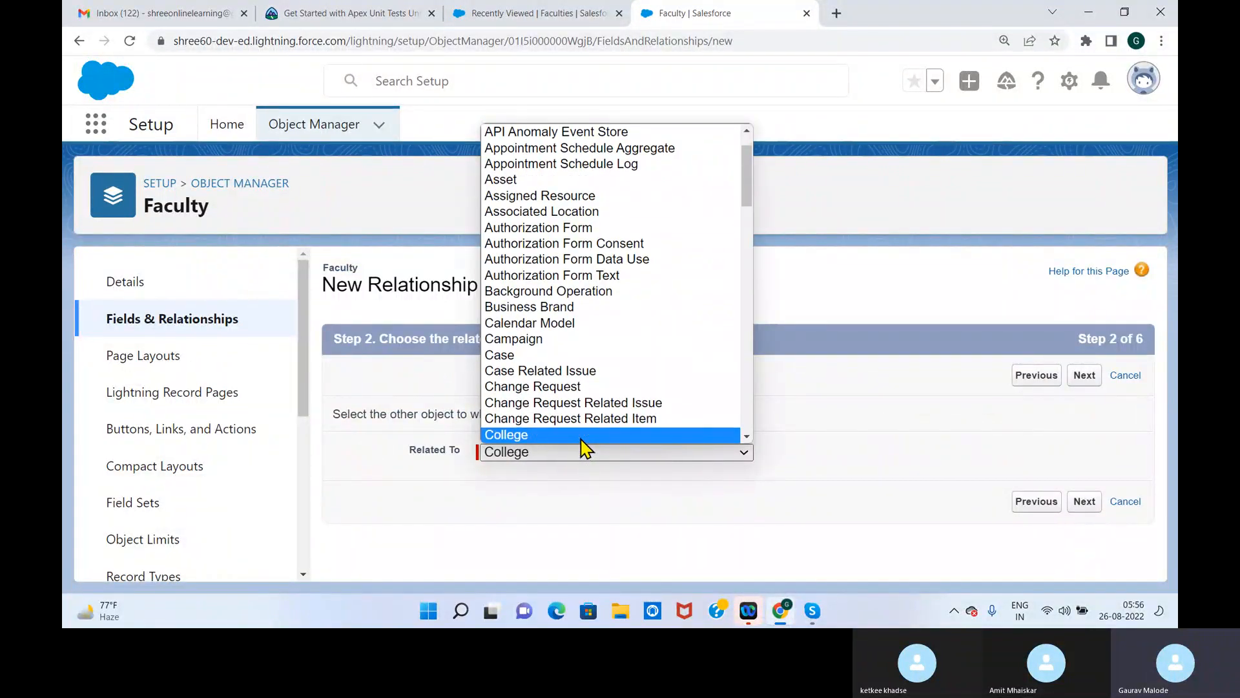
left_click(580, 440)
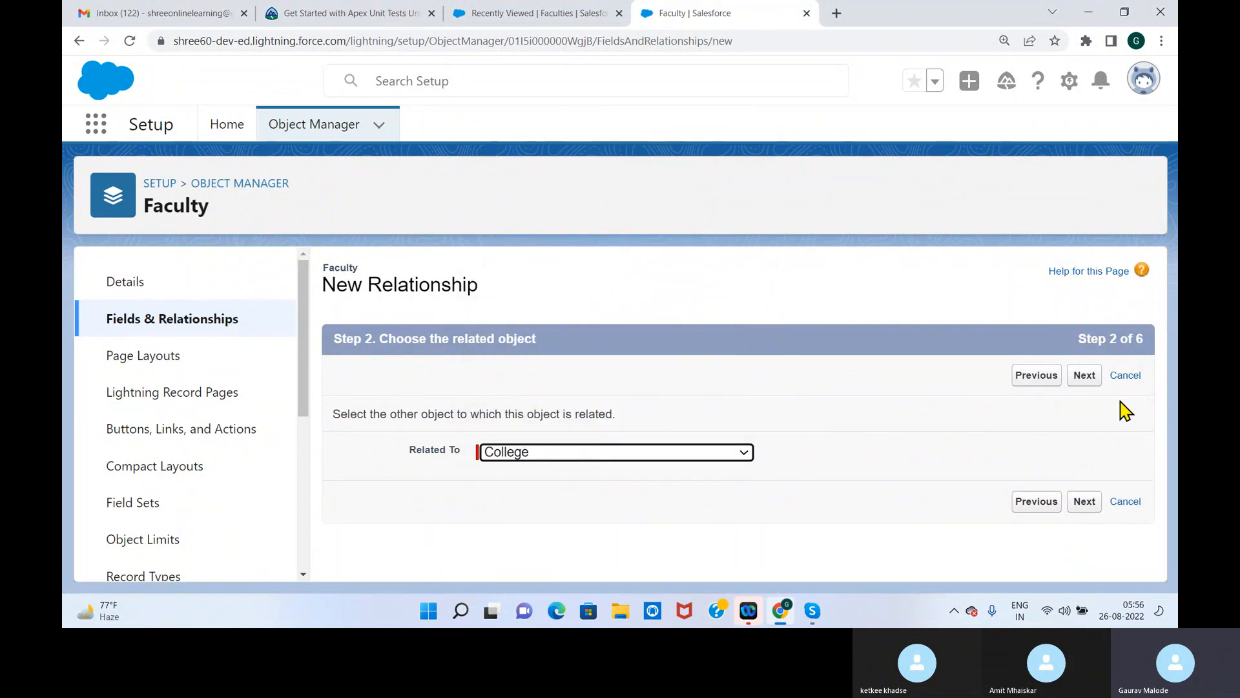
left_click(1085, 381)
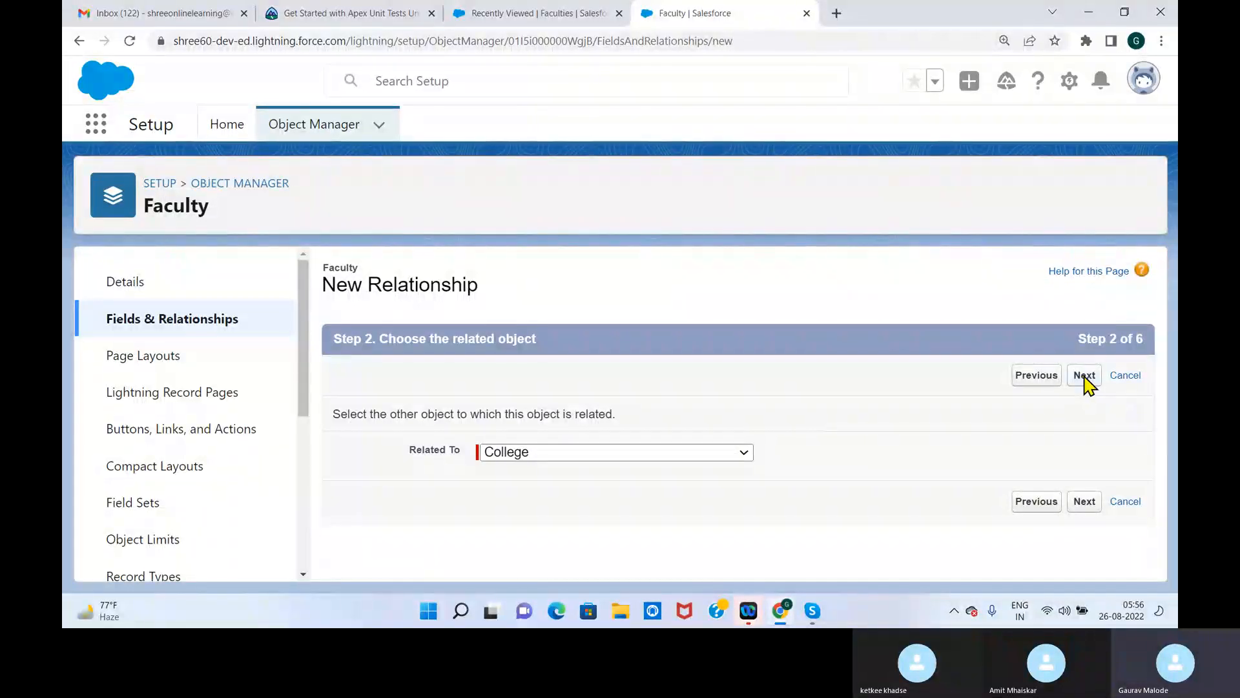
left_click(944, 435)
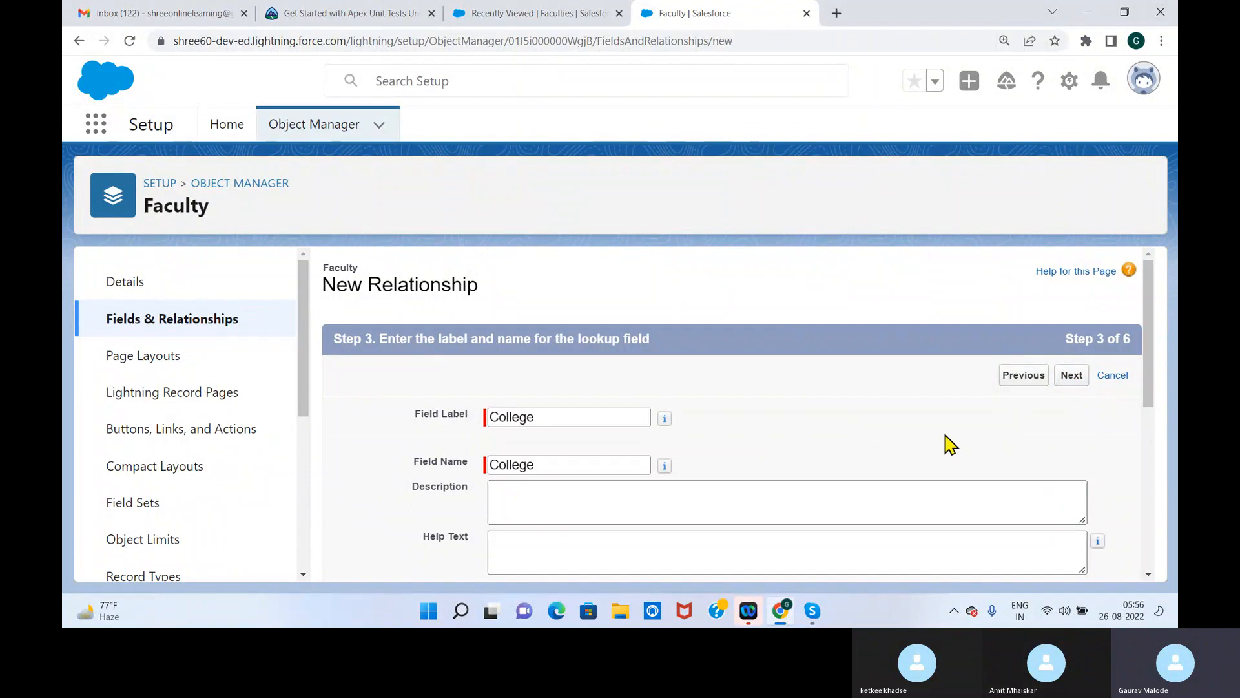
Accept the default College field name, Read/Write sharing, field-level security, Faculty Layout placement and Faculties related list, and save the relationship
left_click_drag(1148, 346, 1149, 463)
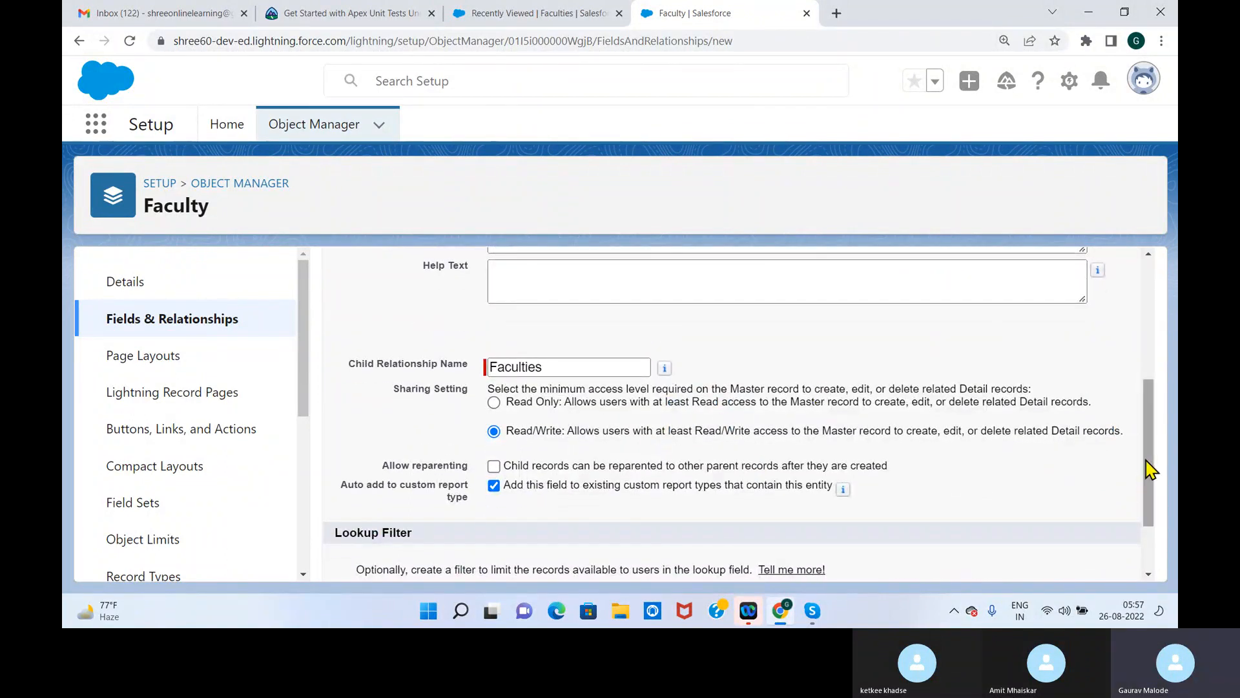
left_click_drag(1148, 471, 1151, 500)
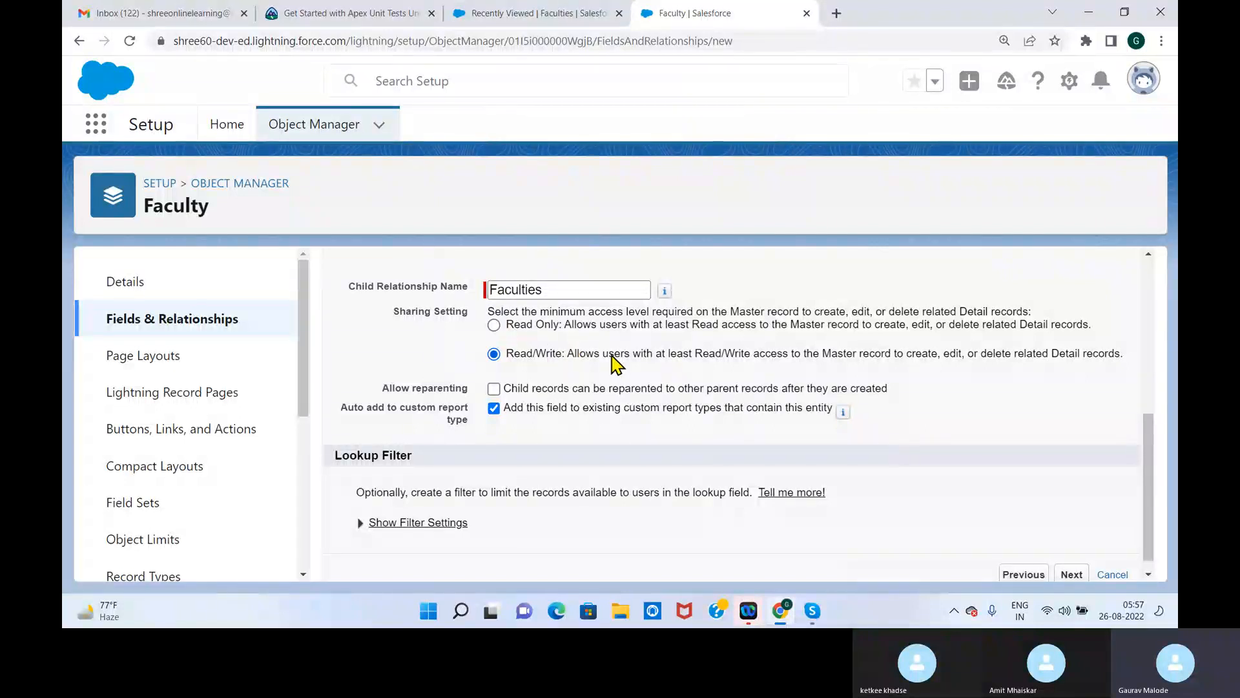
left_click(1072, 574)
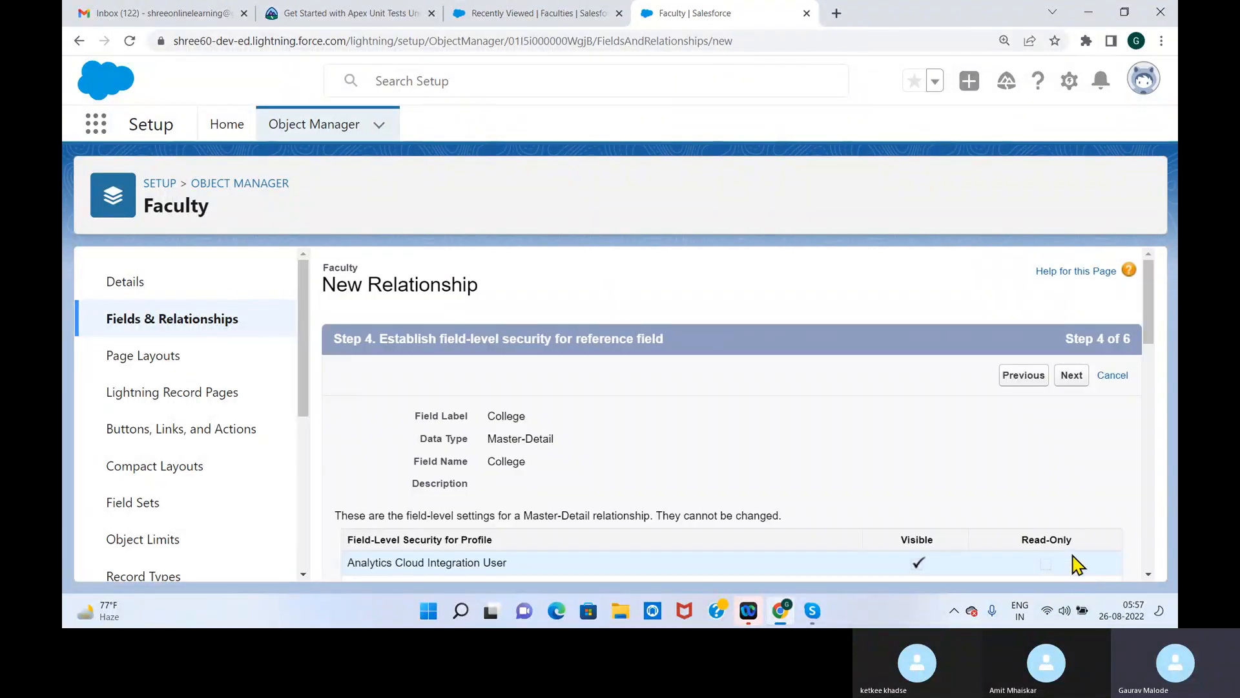
left_click(1070, 387)
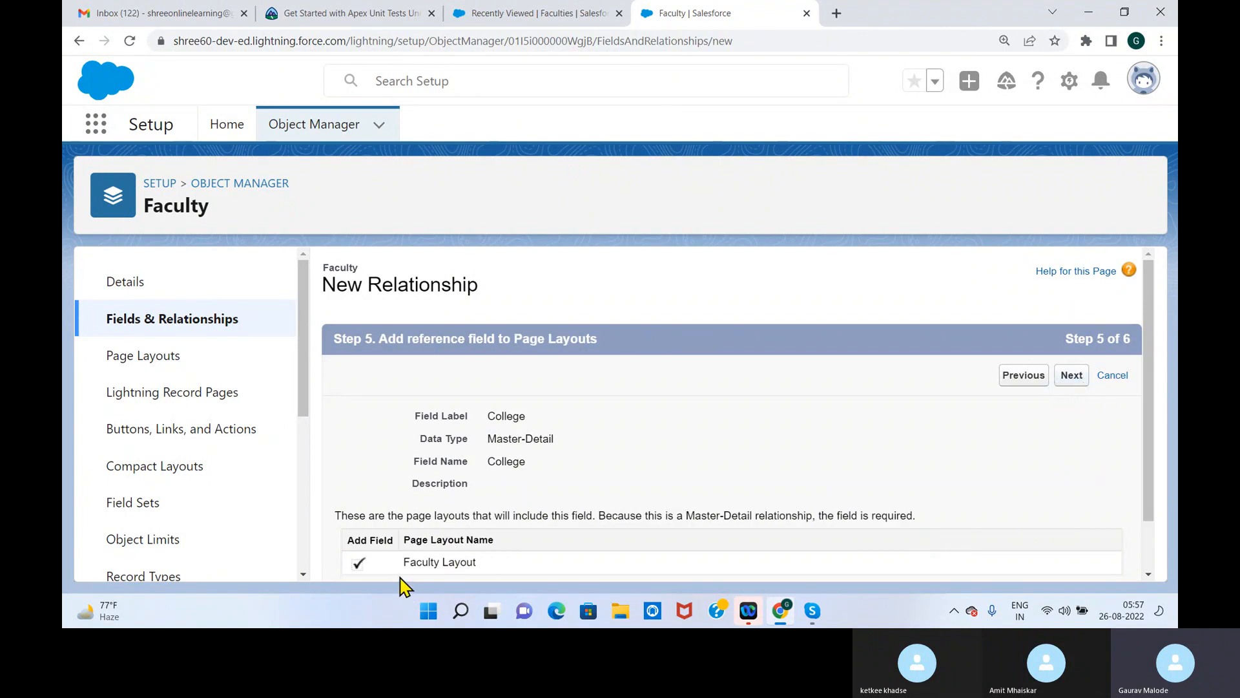
left_click_drag(400, 578, 541, 570)
left_click(1071, 374)
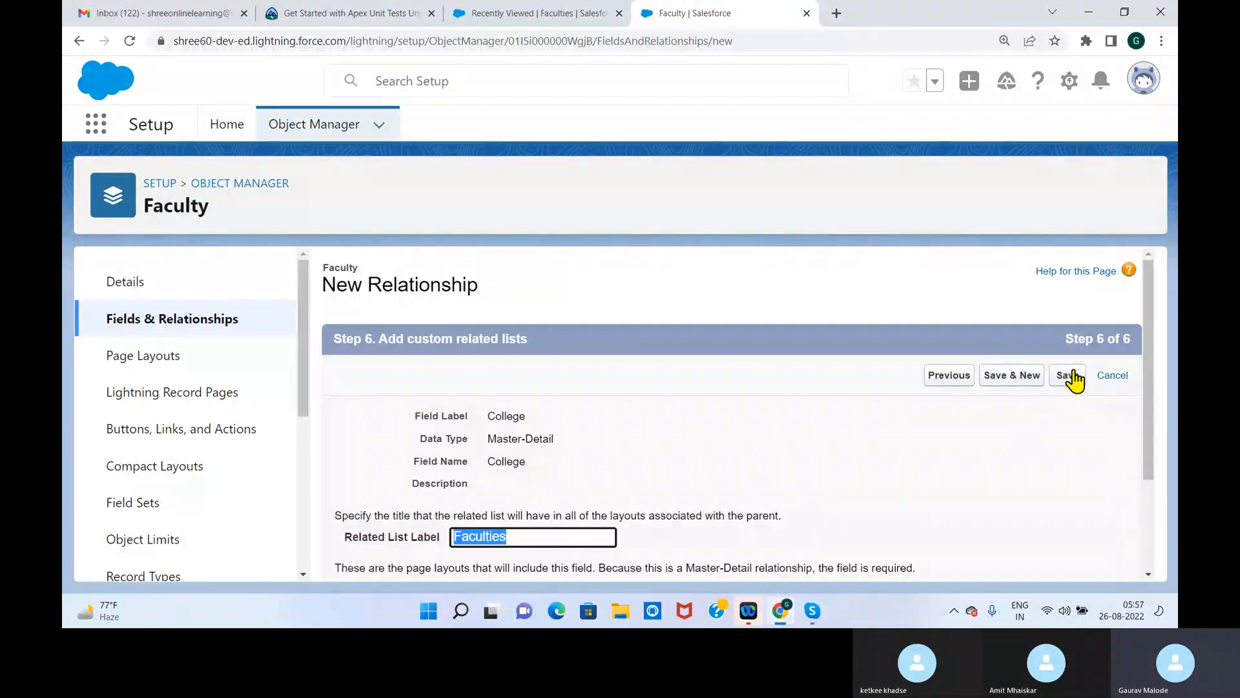
left_click(1066, 378)
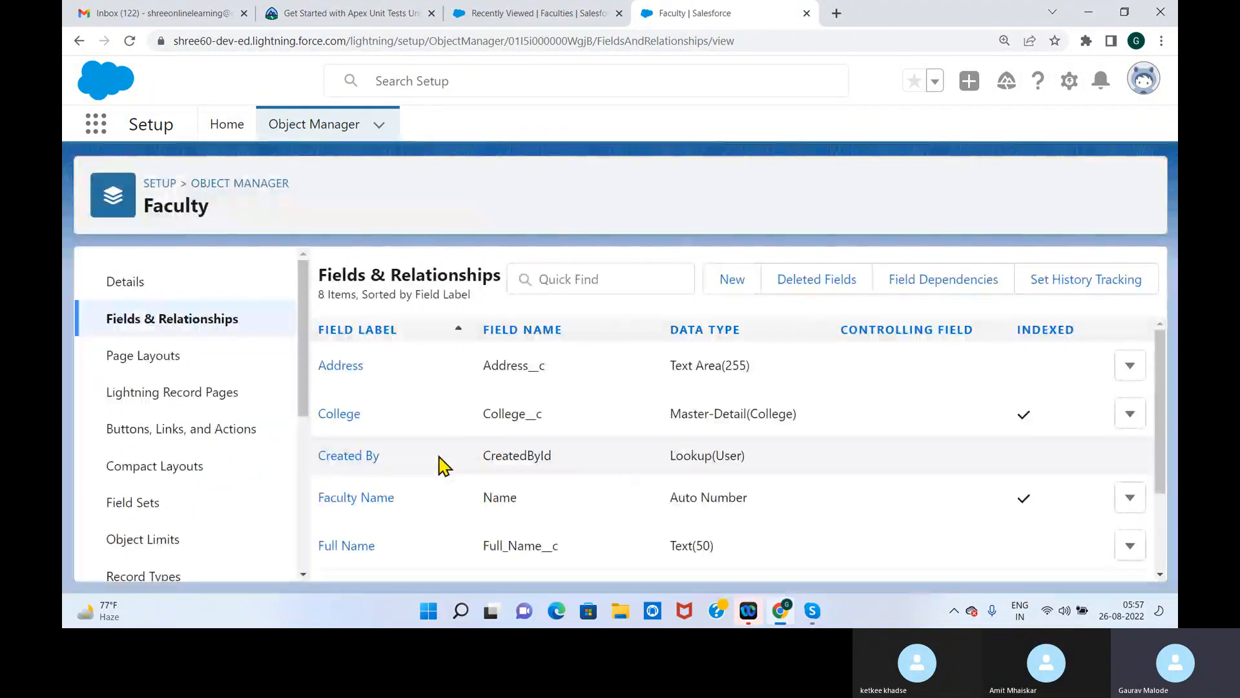
Check the New Faculty form in the School Management app for the College field, close it unsaved and reload the page
left_click(555, 14)
left_click(930, 129)
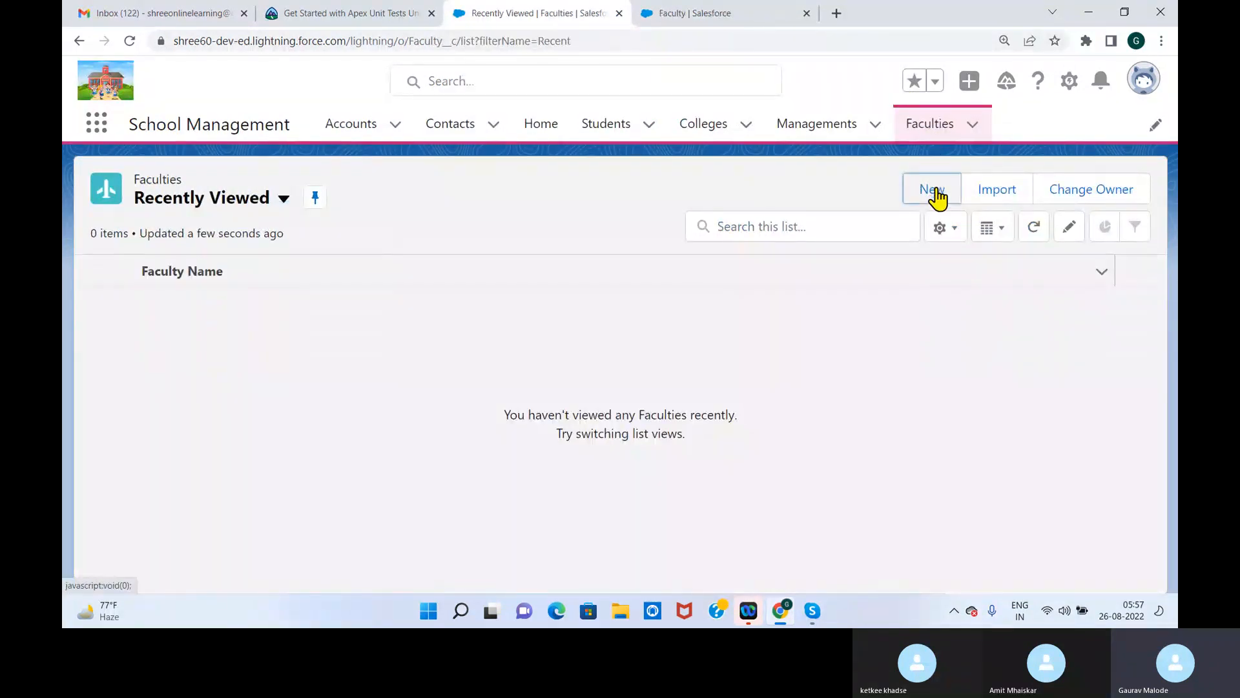
left_click(935, 193)
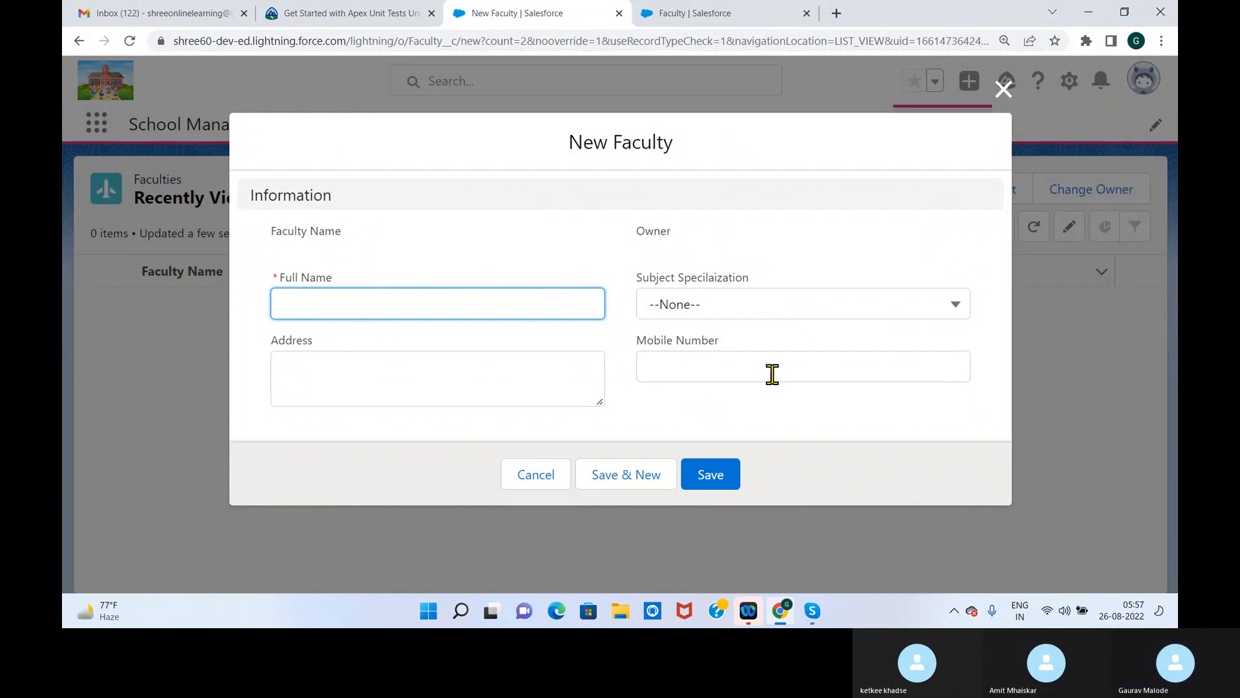
left_click(1003, 88)
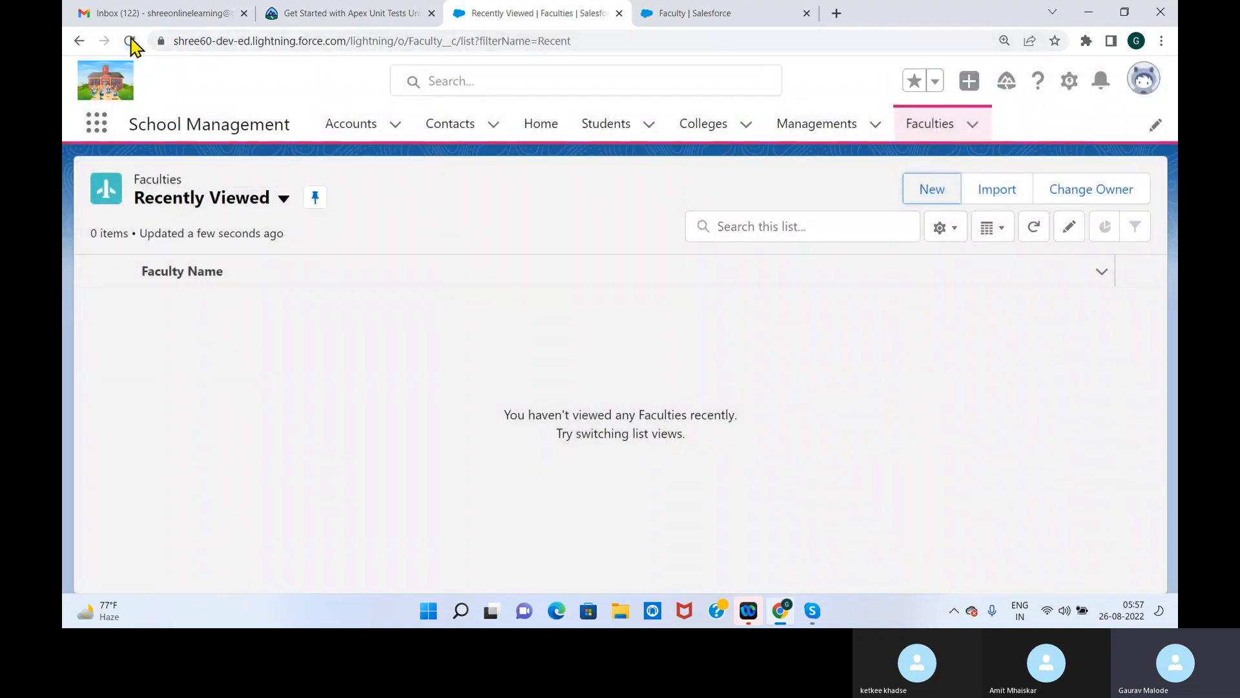
left_click(130, 41)
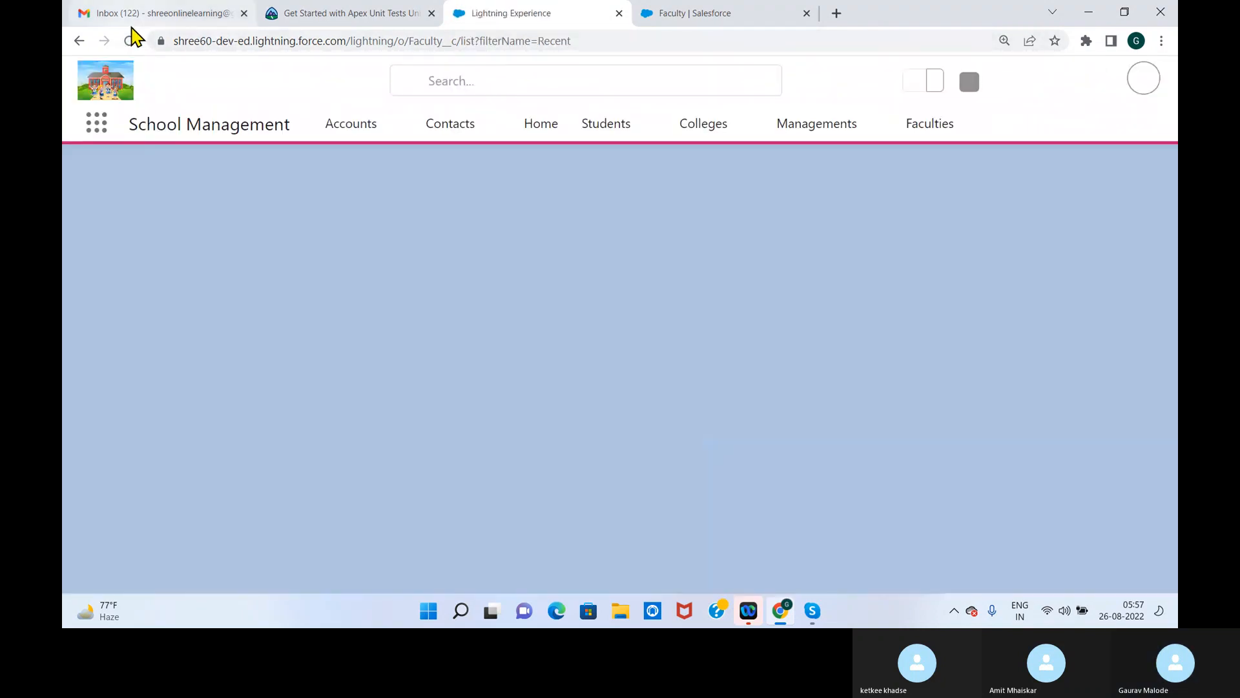
Look over the New College form from the Colleges list and close it without creating a record
left_click(700, 133)
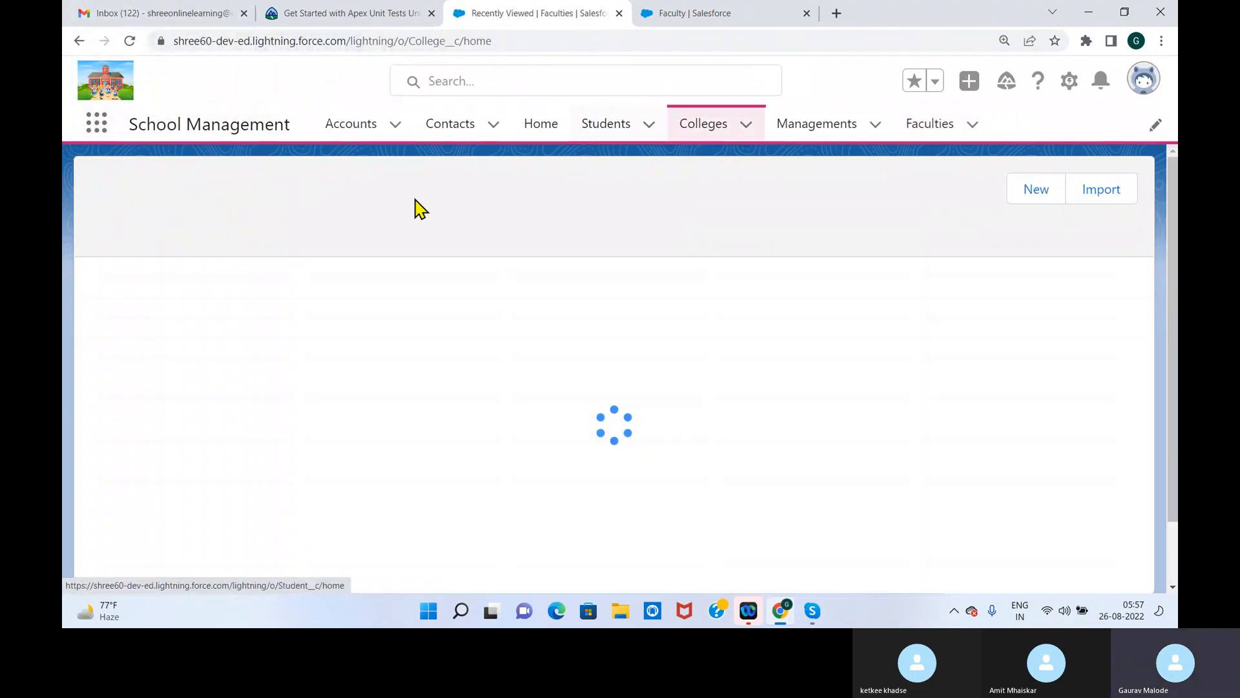
left_click(934, 192)
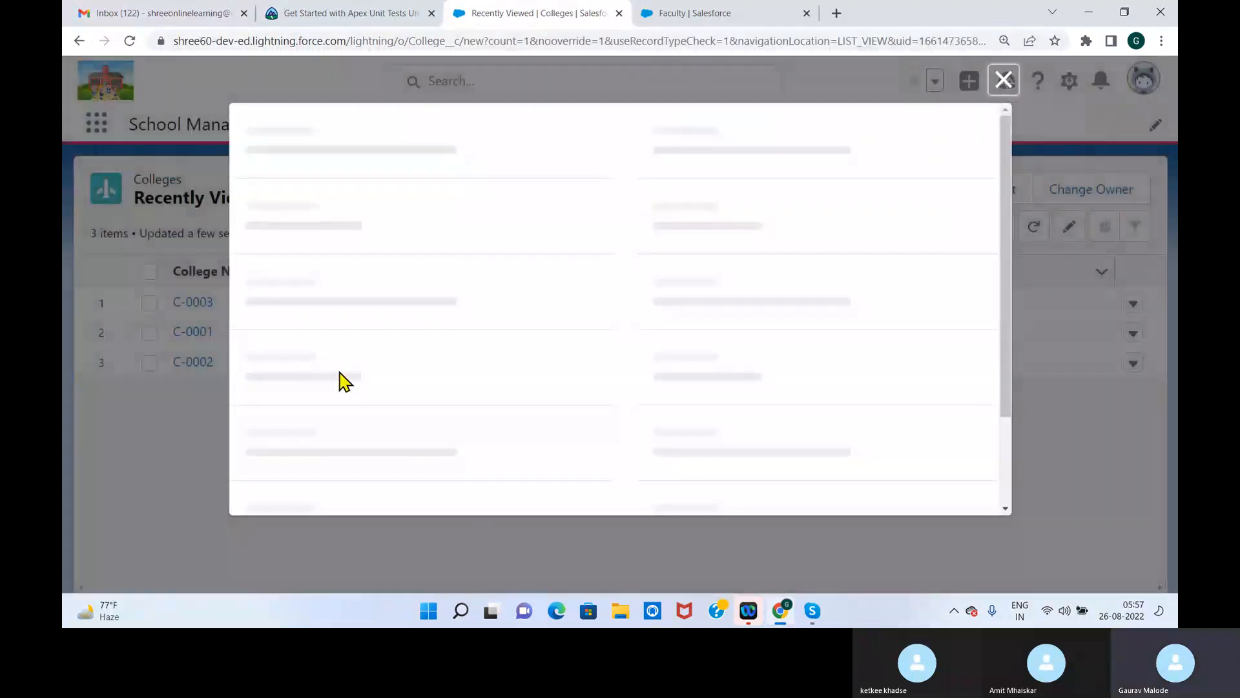
left_click_drag(1004, 265, 1000, 125)
left_click(1003, 81)
Inspect the required College lookup and its recent colleges in the New Faculty form, and close the form without saving
left_click(930, 125)
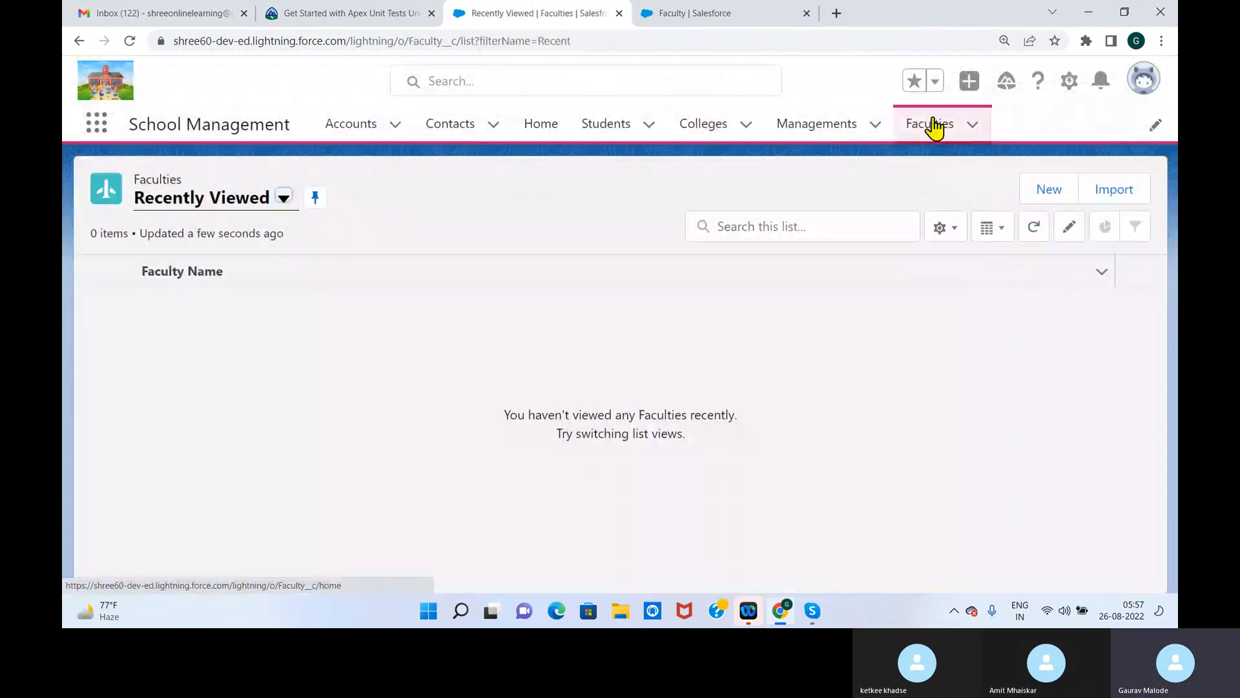
left_click(1053, 197)
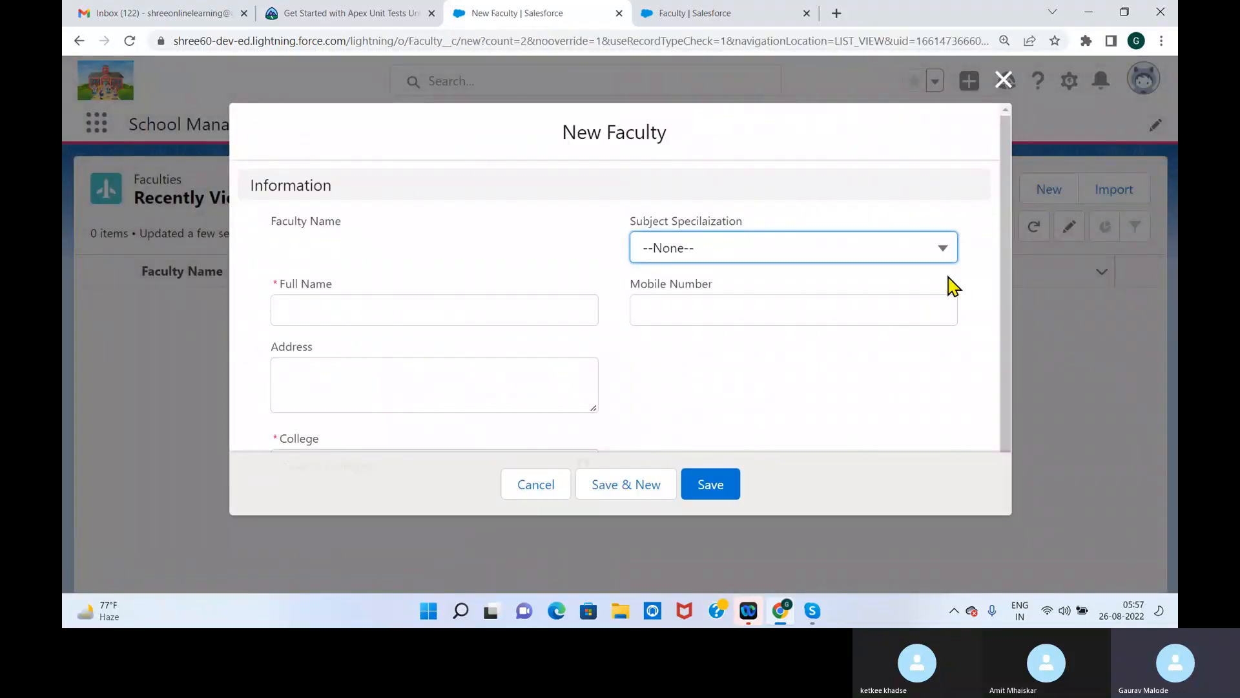
scroll(1007, 239, "down", 1)
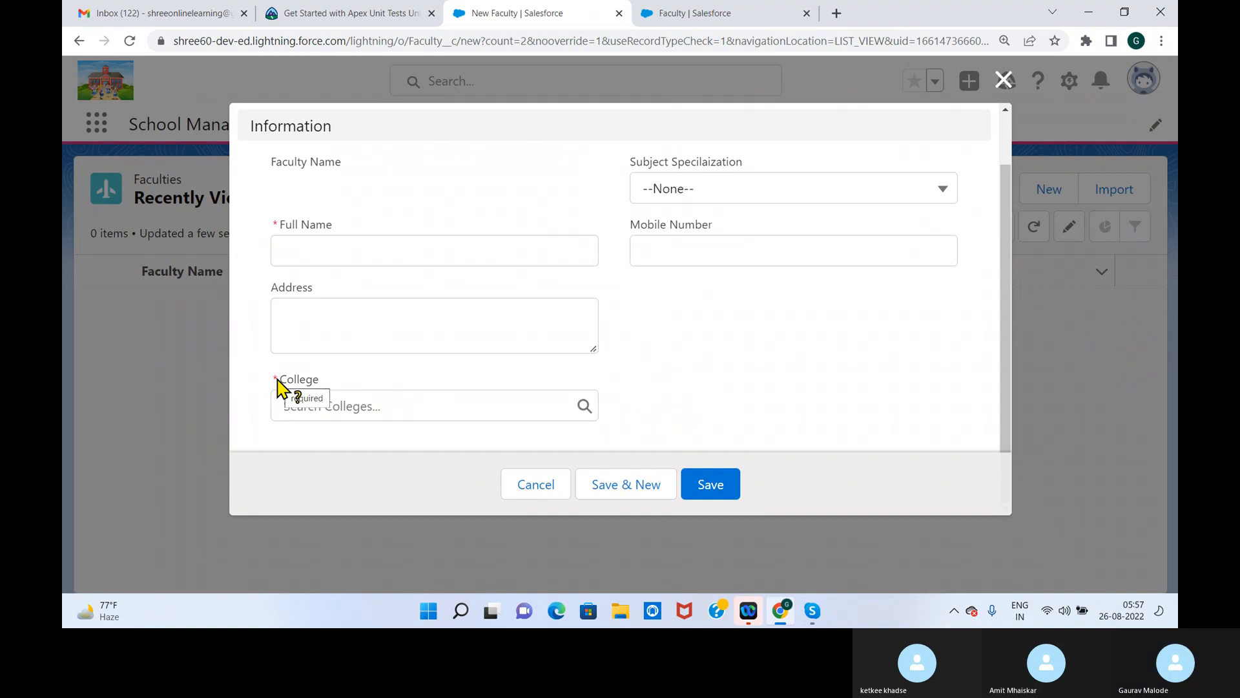
left_click(583, 408)
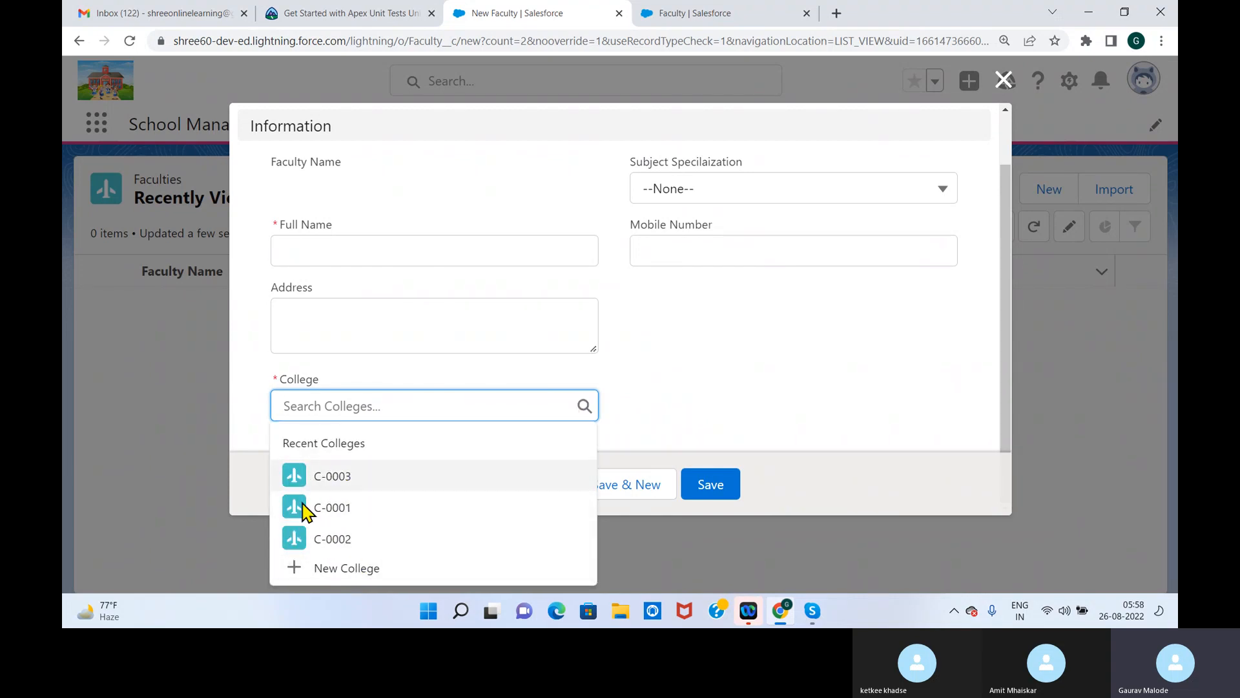
left_click(1011, 87)
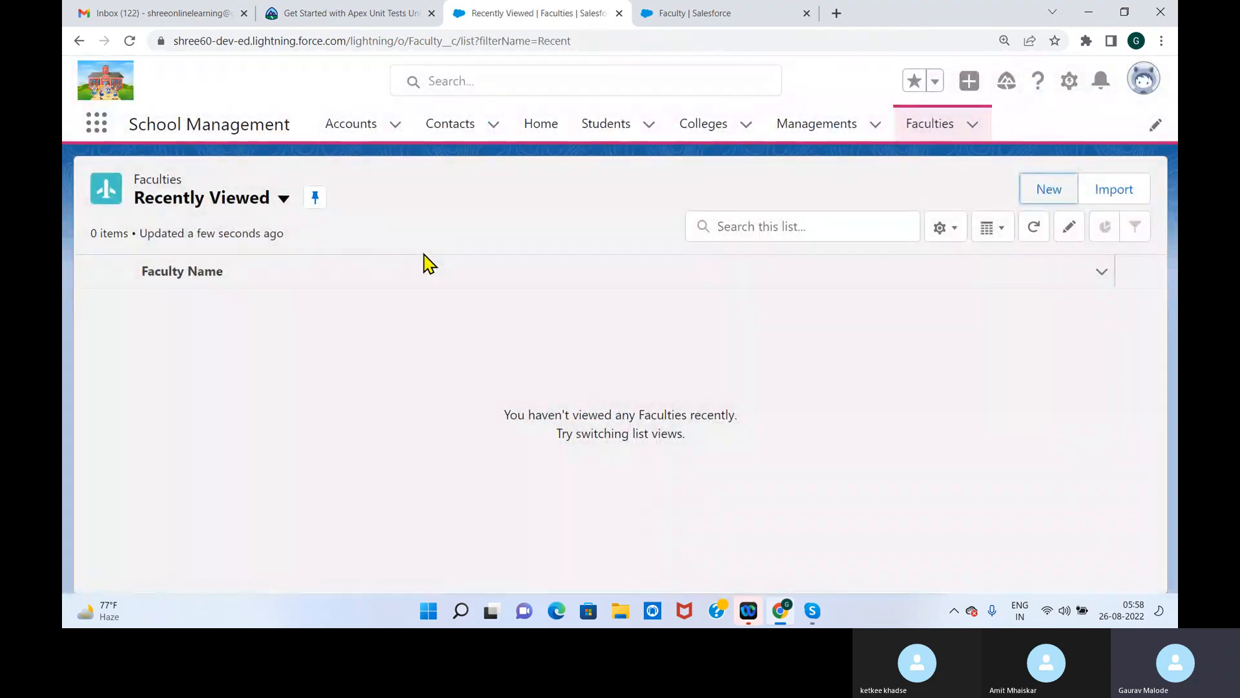
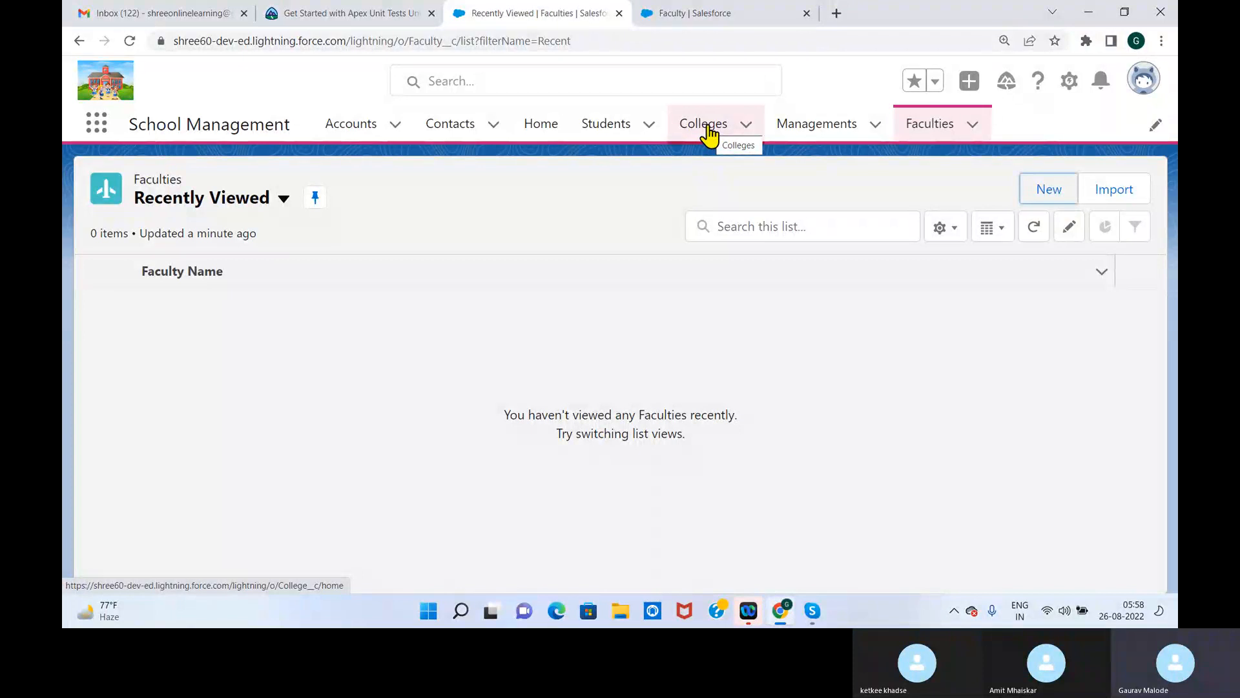
Switch to the Setup tab, find the College object in Object Manager and open its Fields & Relationships
left_click(706, 14)
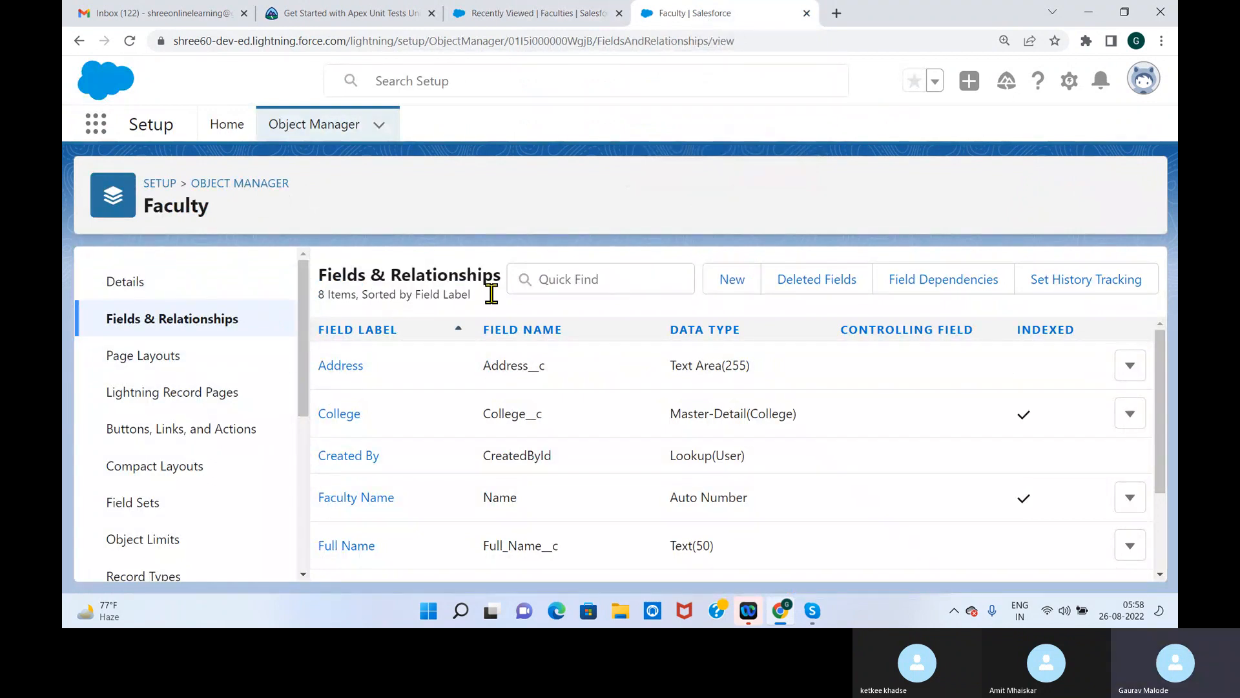
left_click(252, 184)
left_click(792, 188)
type("coll")
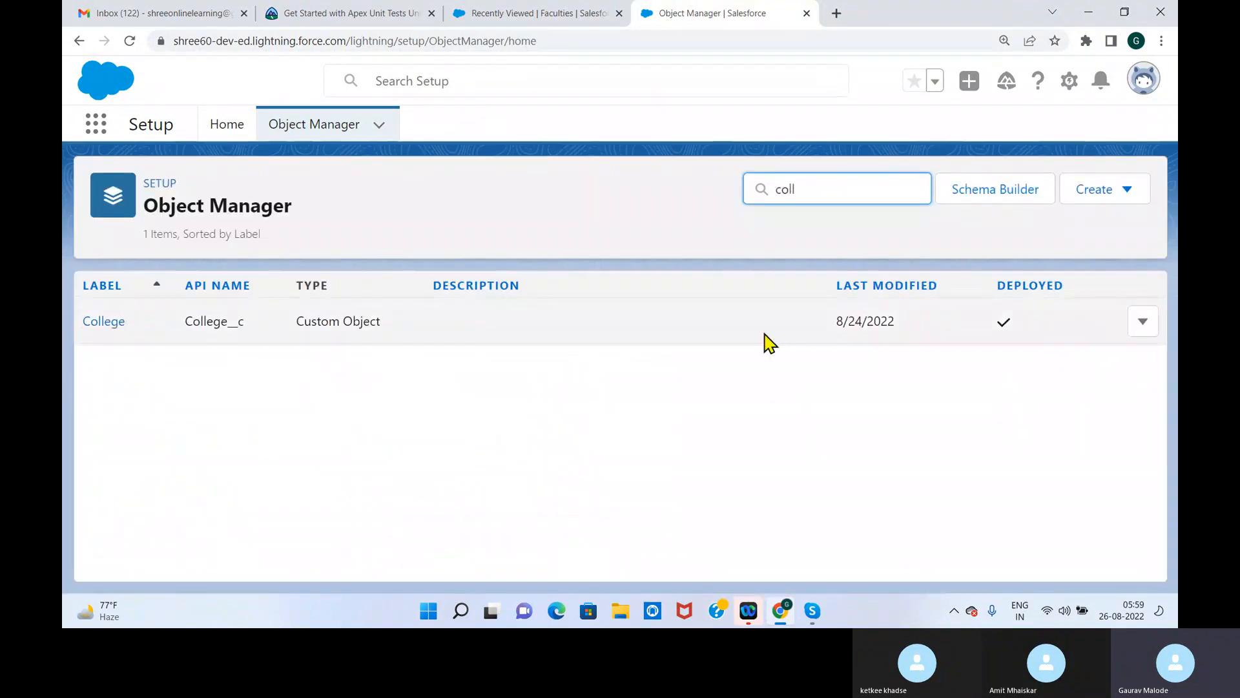
left_click(107, 324)
left_click(111, 319)
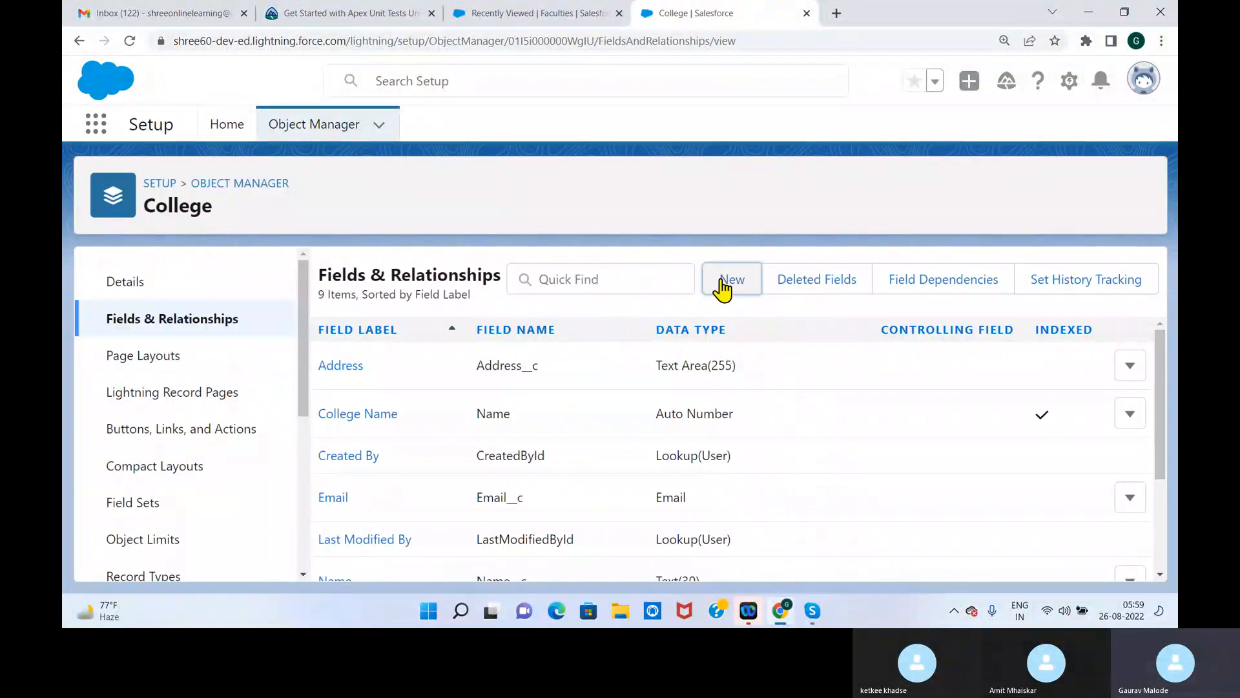
Start a new custom field on the College object with the Lookup Relationship data type
left_click(722, 285)
left_click_drag(1154, 312, 1144, 373)
left_click(412, 427)
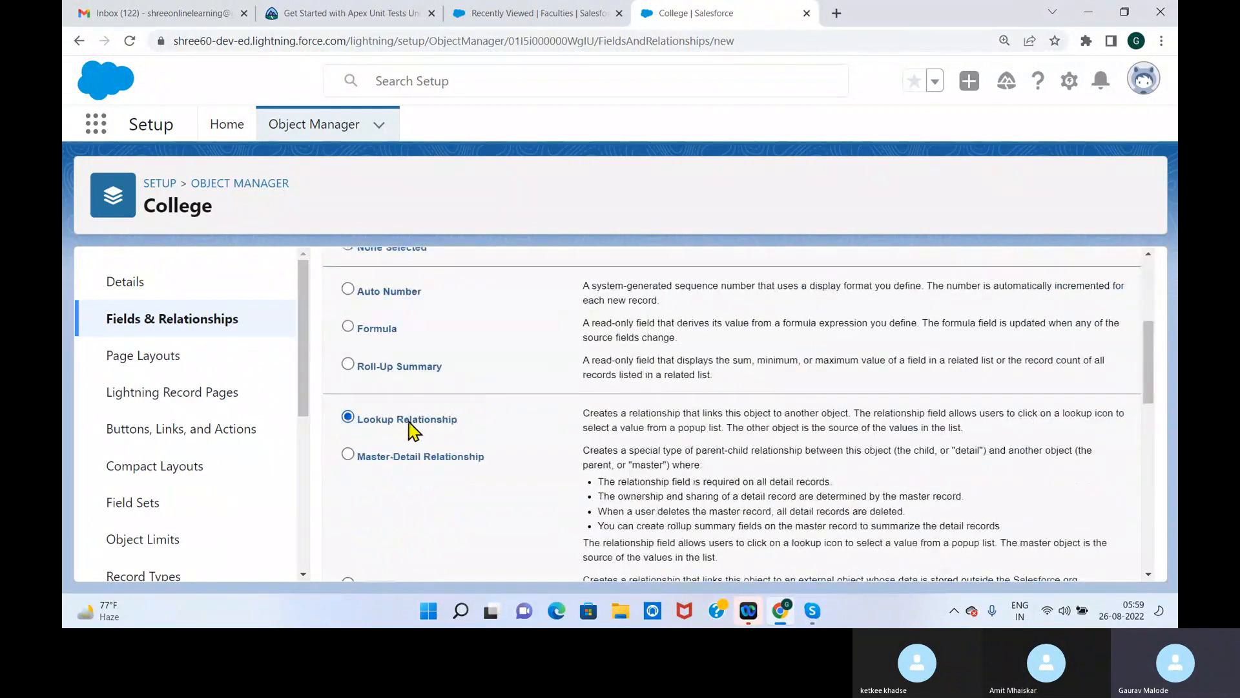
left_click_drag(1149, 369, 1147, 540)
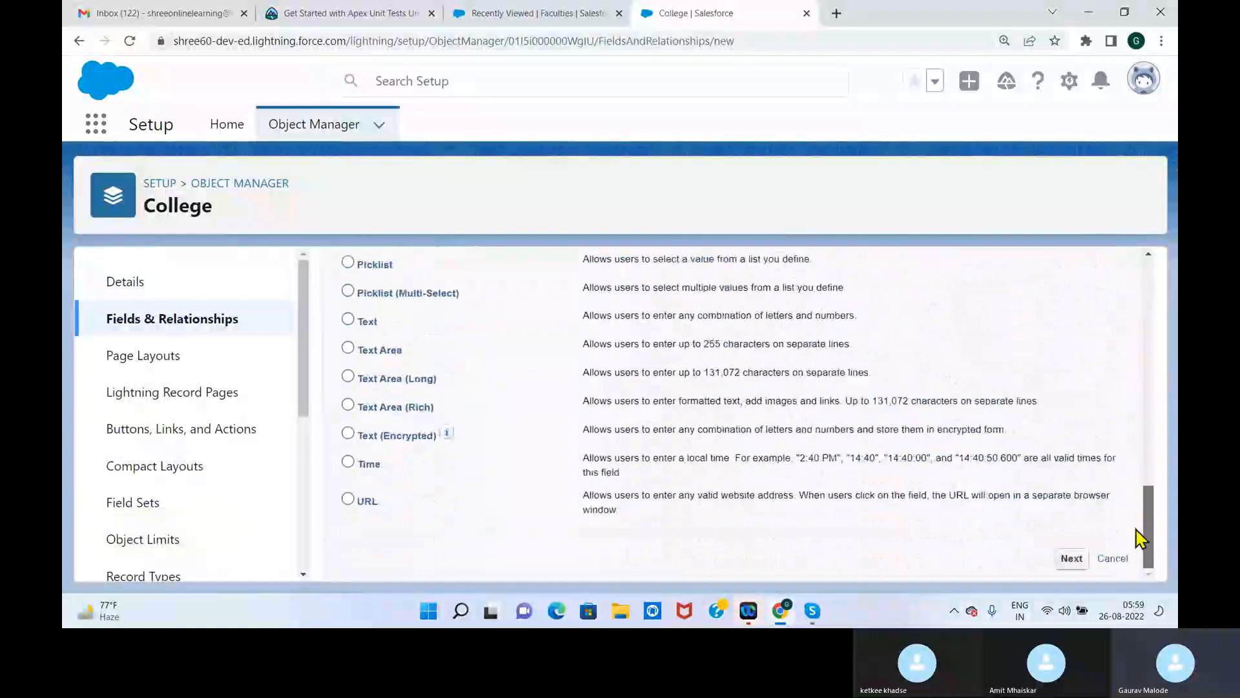
left_click(1072, 558)
Choose Management as the related object for College's lookup relationship and continue to the field details
left_click(745, 453)
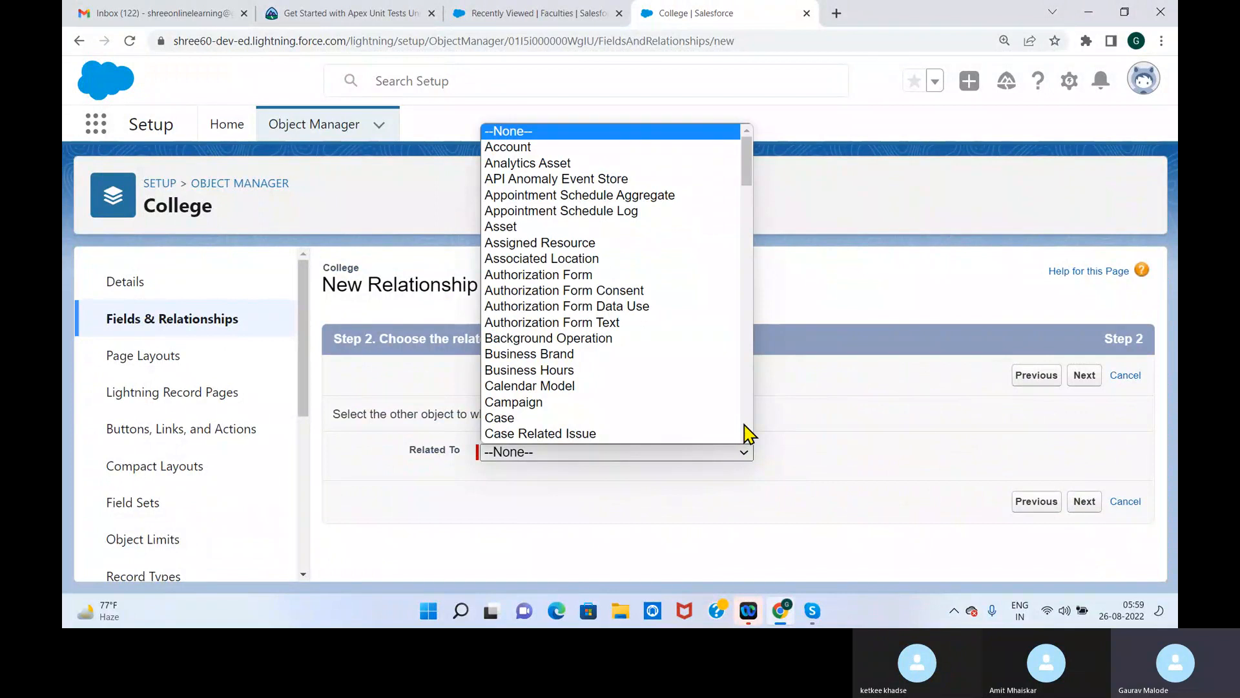
key("m")
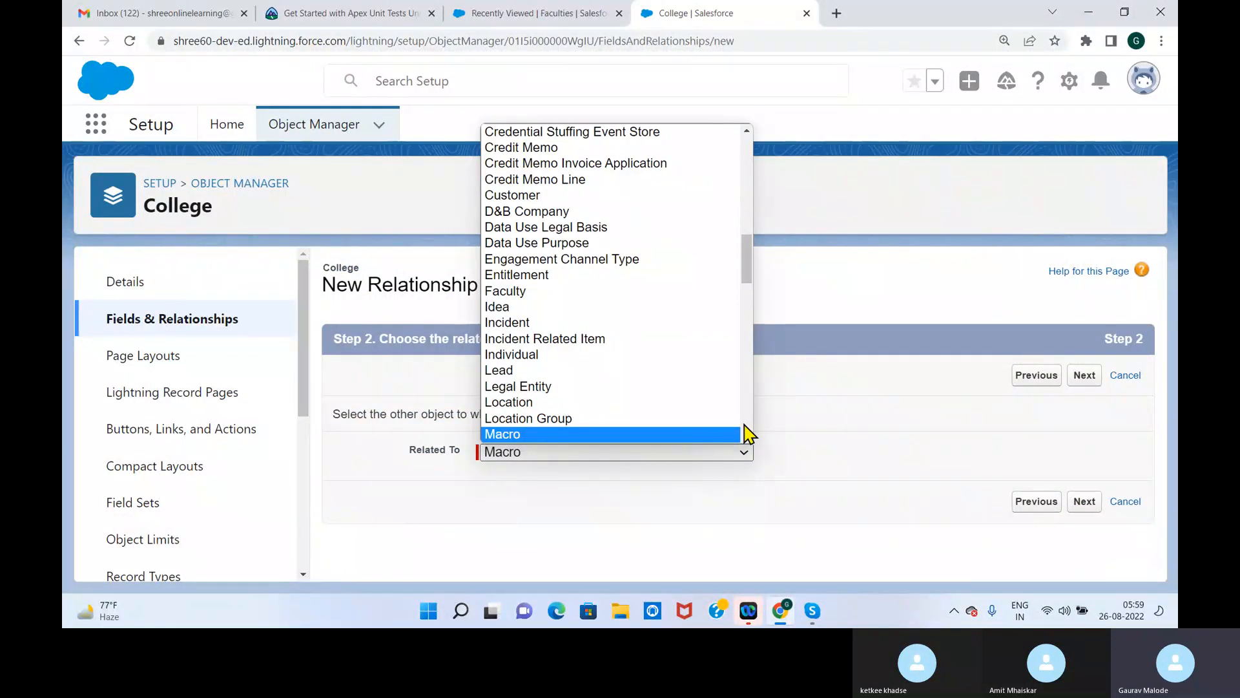
left_click_drag(744, 251, 742, 294)
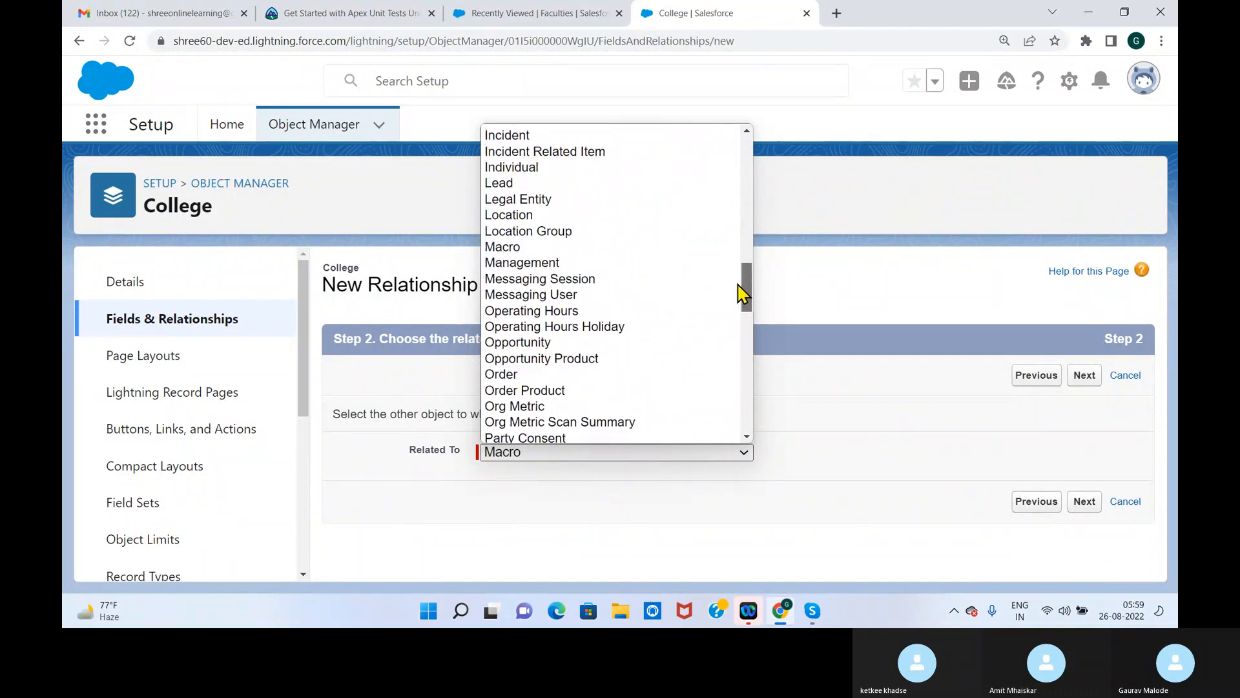
left_click(589, 264)
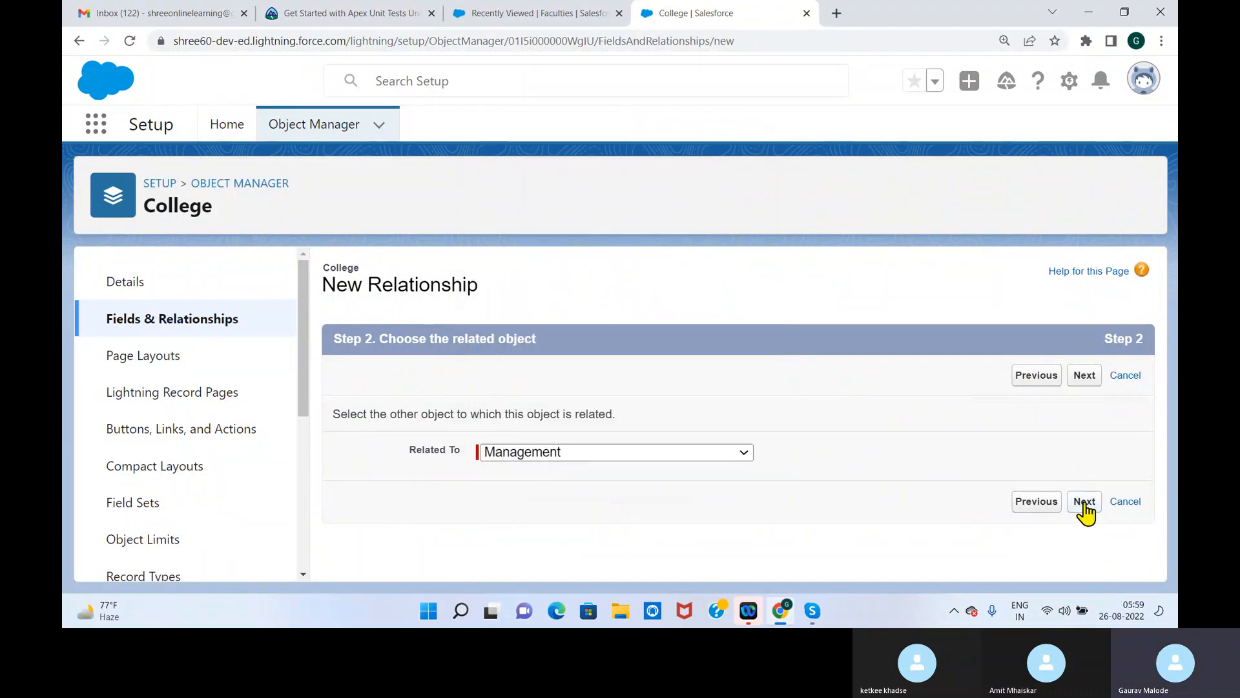
left_click(1084, 502)
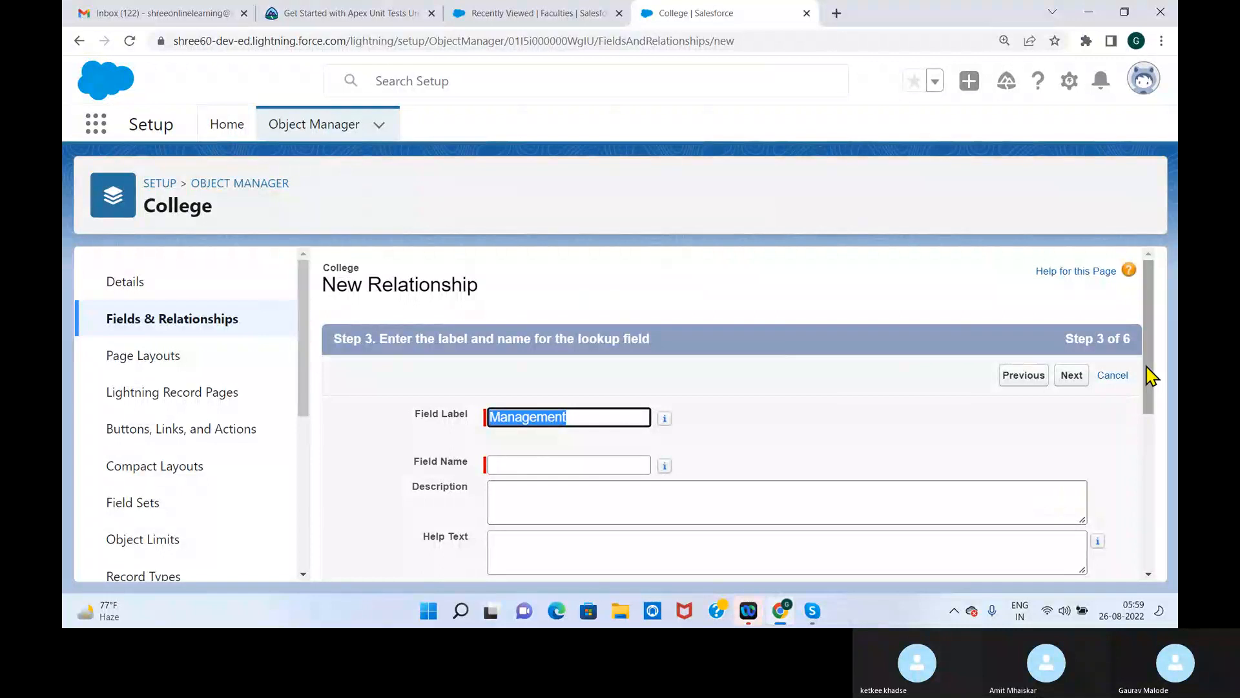
Use Management as the lookup's label and field name, keeping the Colleges child relationship name and the default deletion and report options
left_click_drag(1149, 377, 1152, 416)
key("Tab")
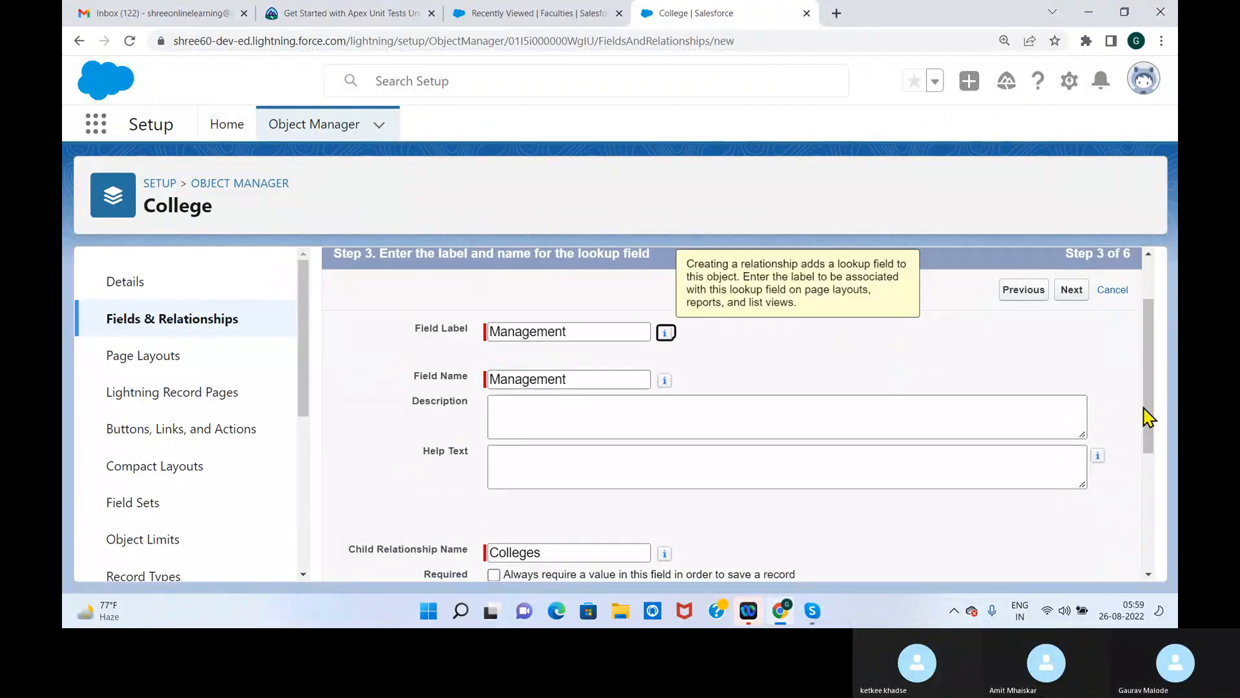
left_click_drag(1152, 417, 1145, 519)
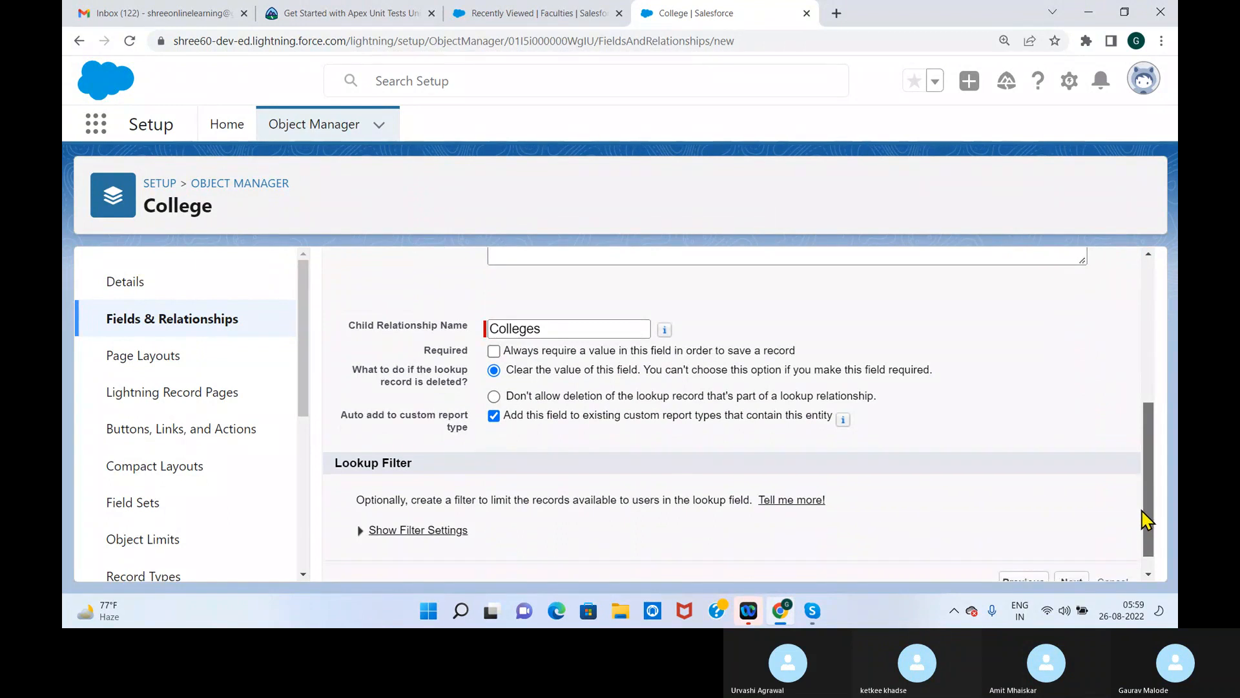
left_click_drag(1146, 519, 1143, 553)
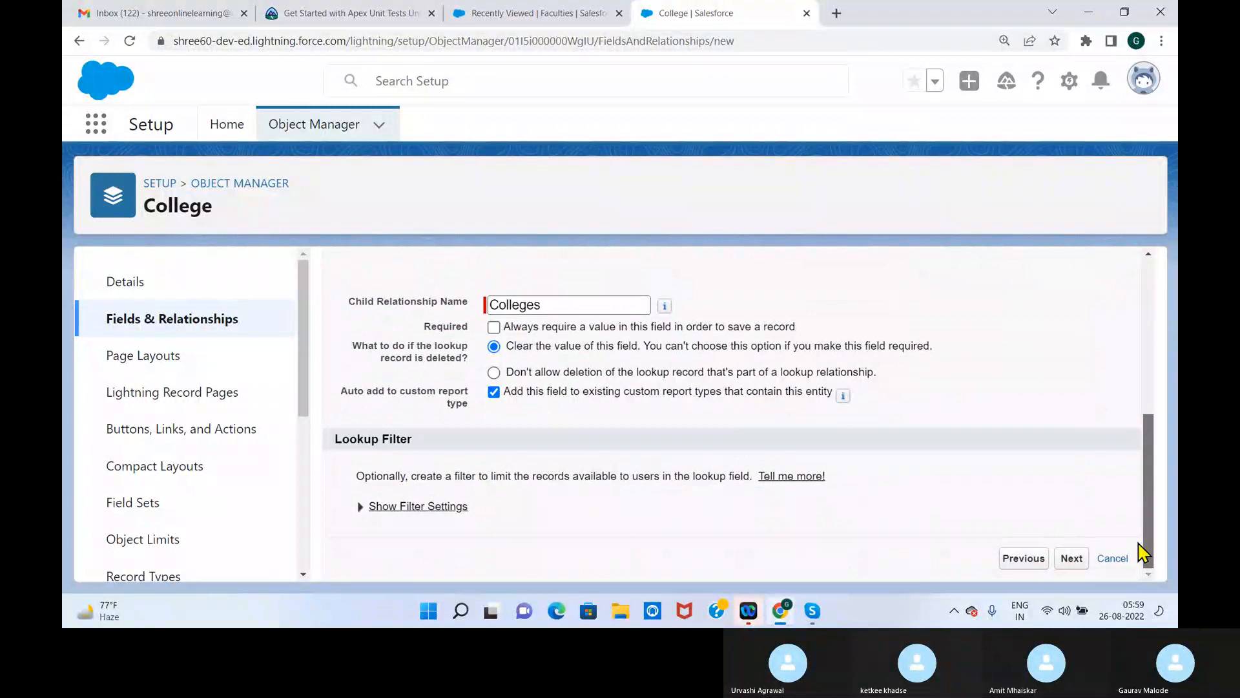
left_click(1081, 562)
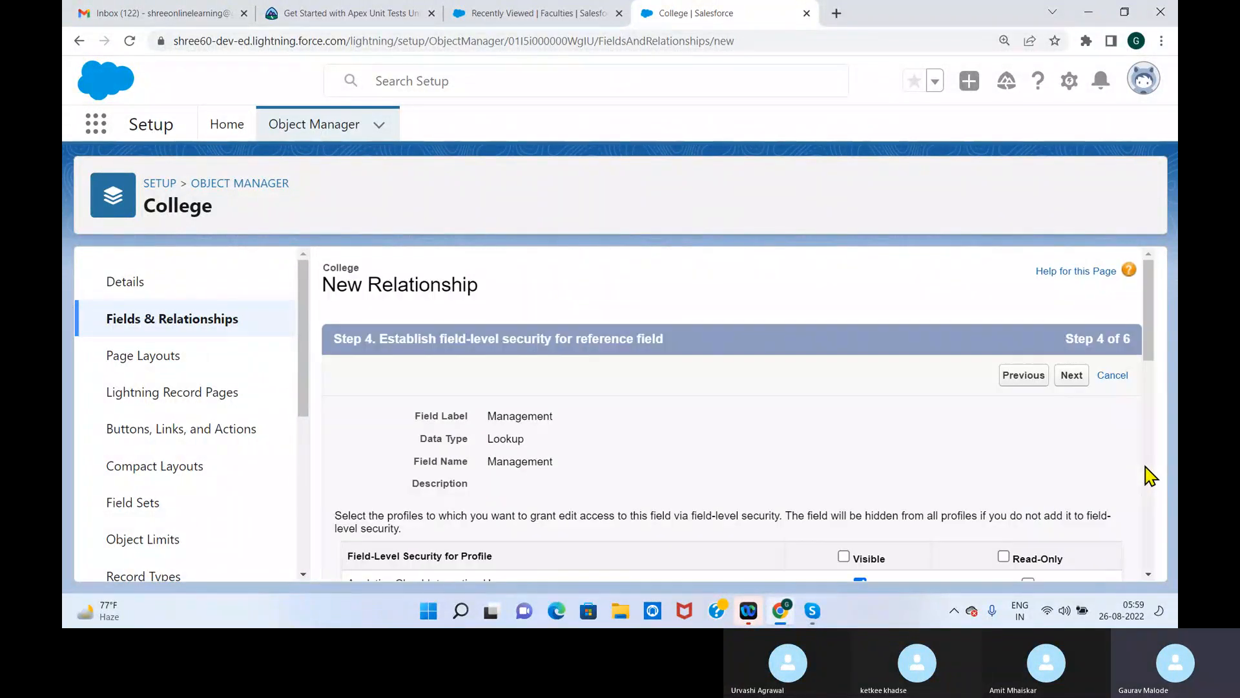
Accept the default field-level security, College Layout placement and Colleges related list for the Management lookup, and save it
left_click_drag(1149, 343, 1154, 296)
left_click(1072, 380)
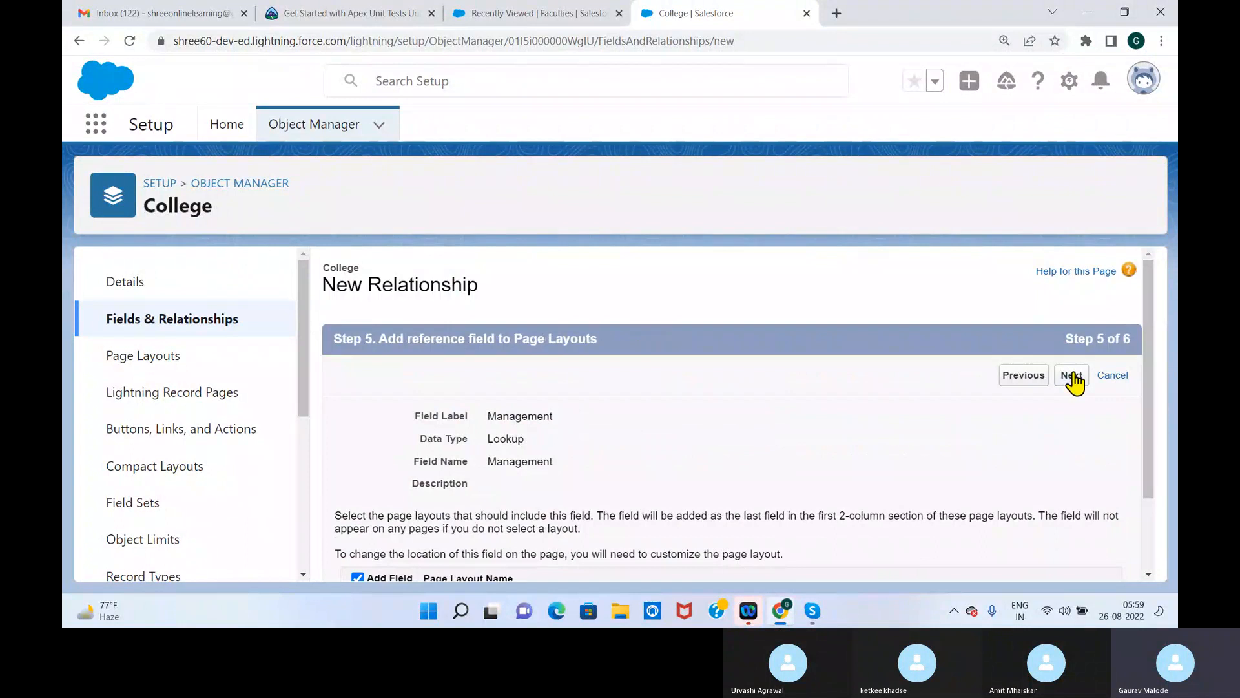
left_click_drag(1141, 331, 1144, 412)
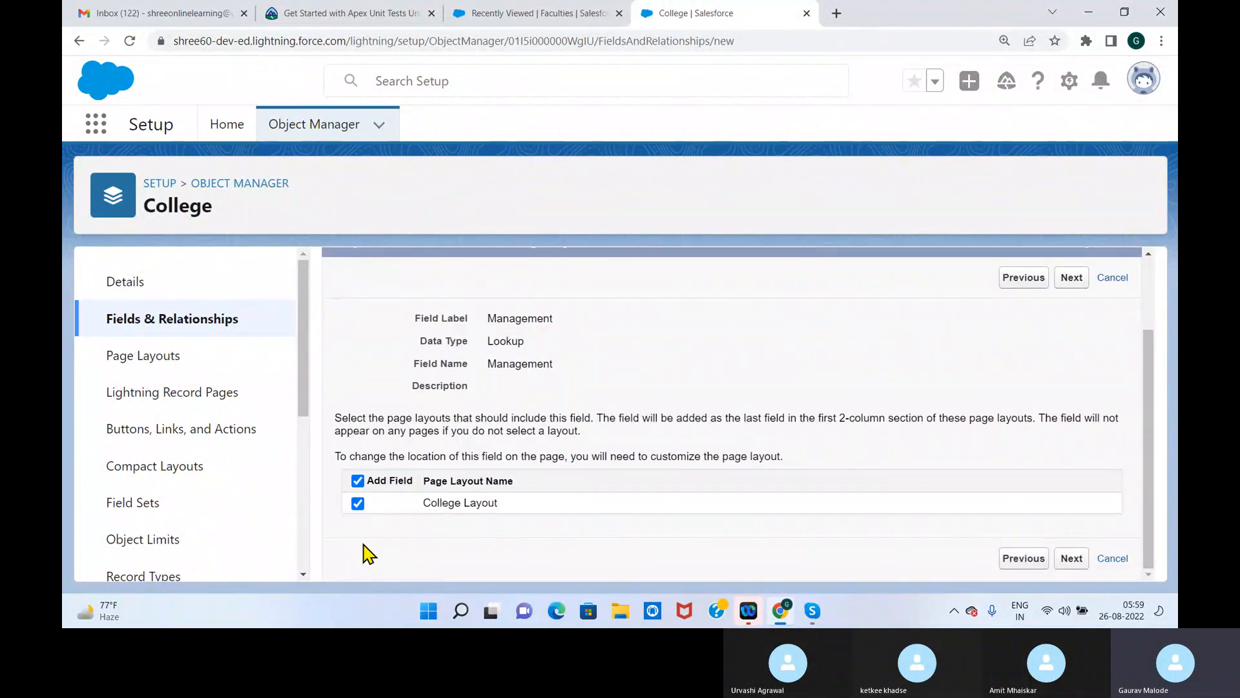
left_click(1070, 558)
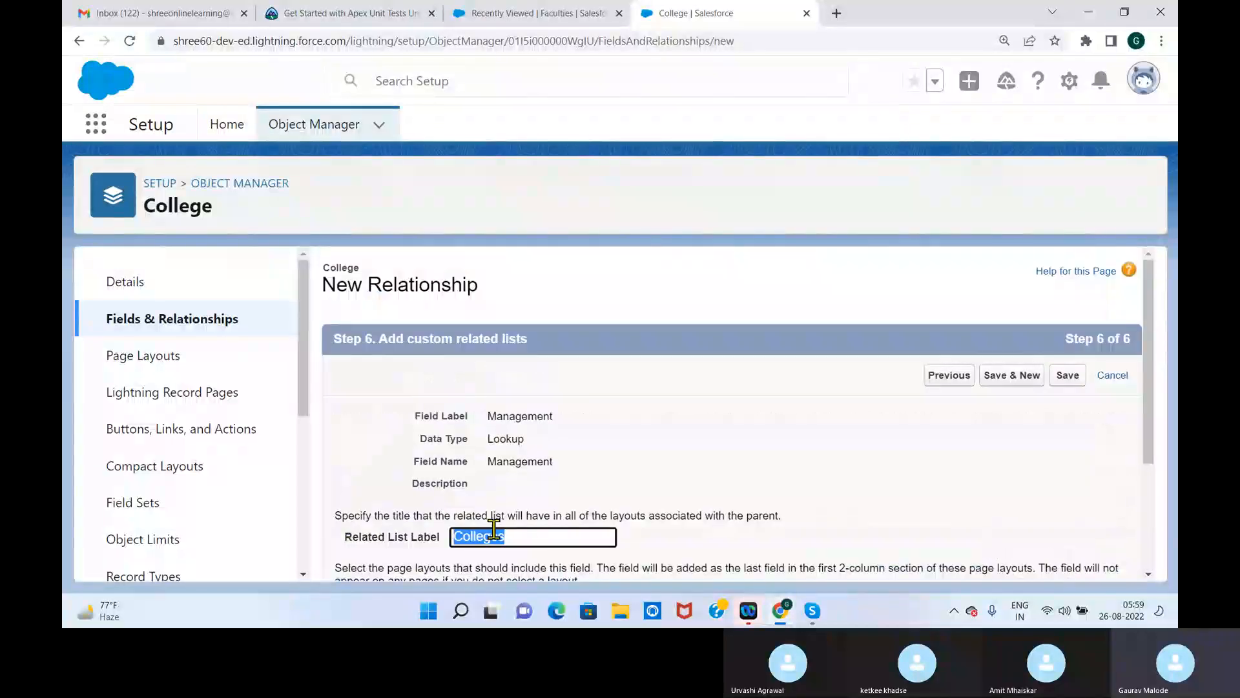
left_click(1068, 377)
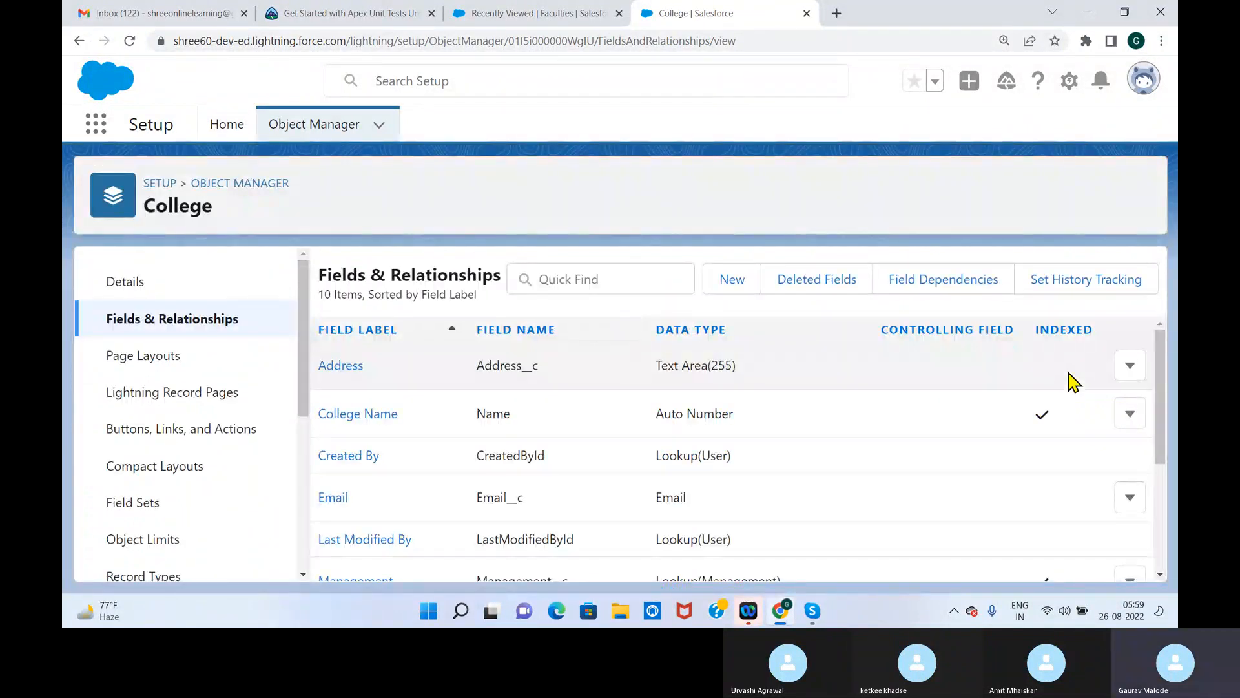
Check the New College form in the School Management app for the Management field, close it unsaved and reload the page
left_click(562, 14)
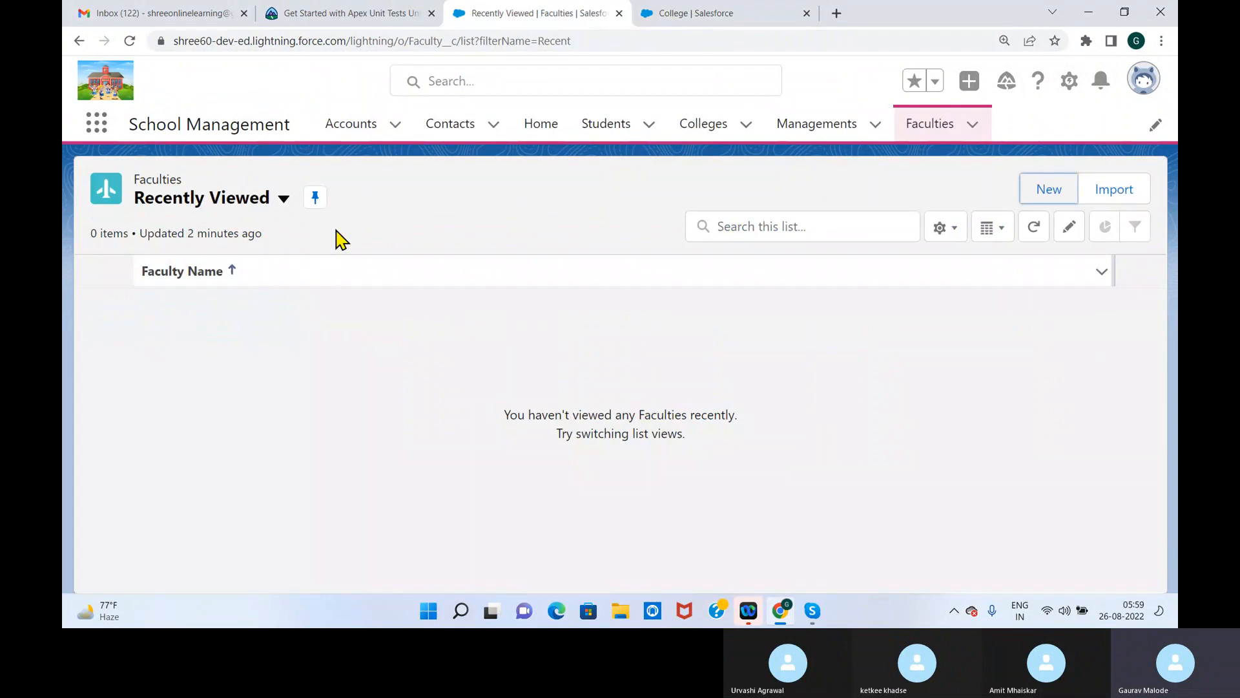
left_click(706, 126)
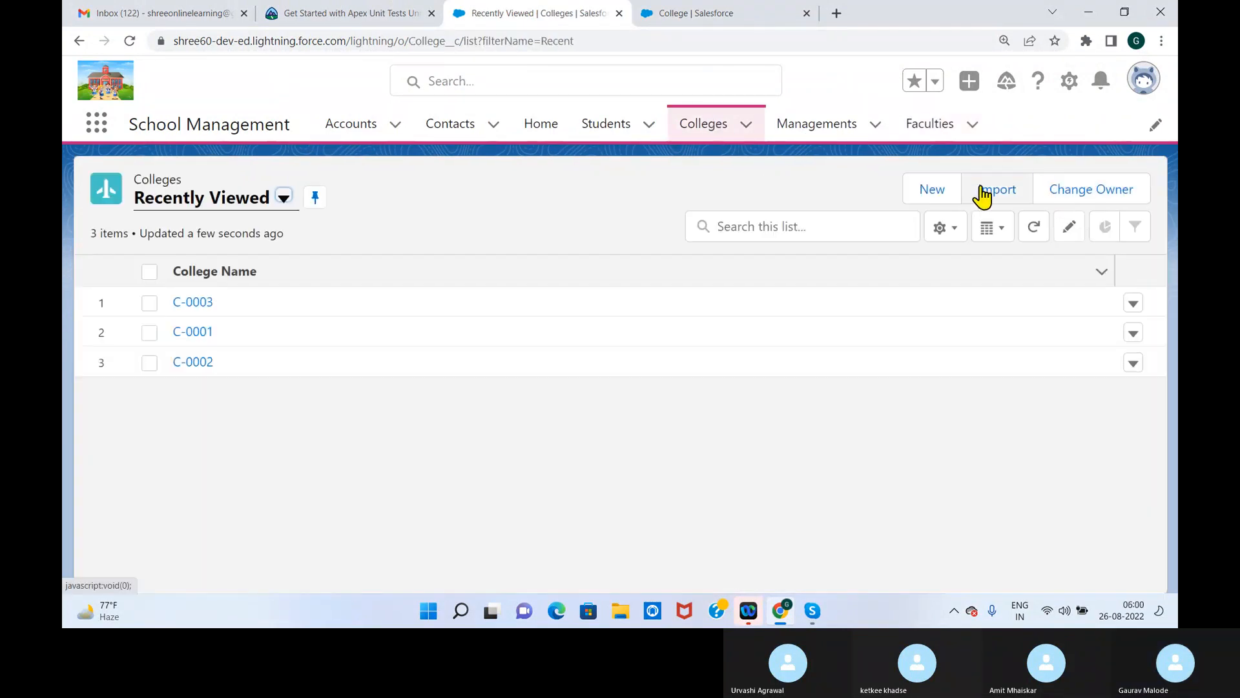
left_click(935, 192)
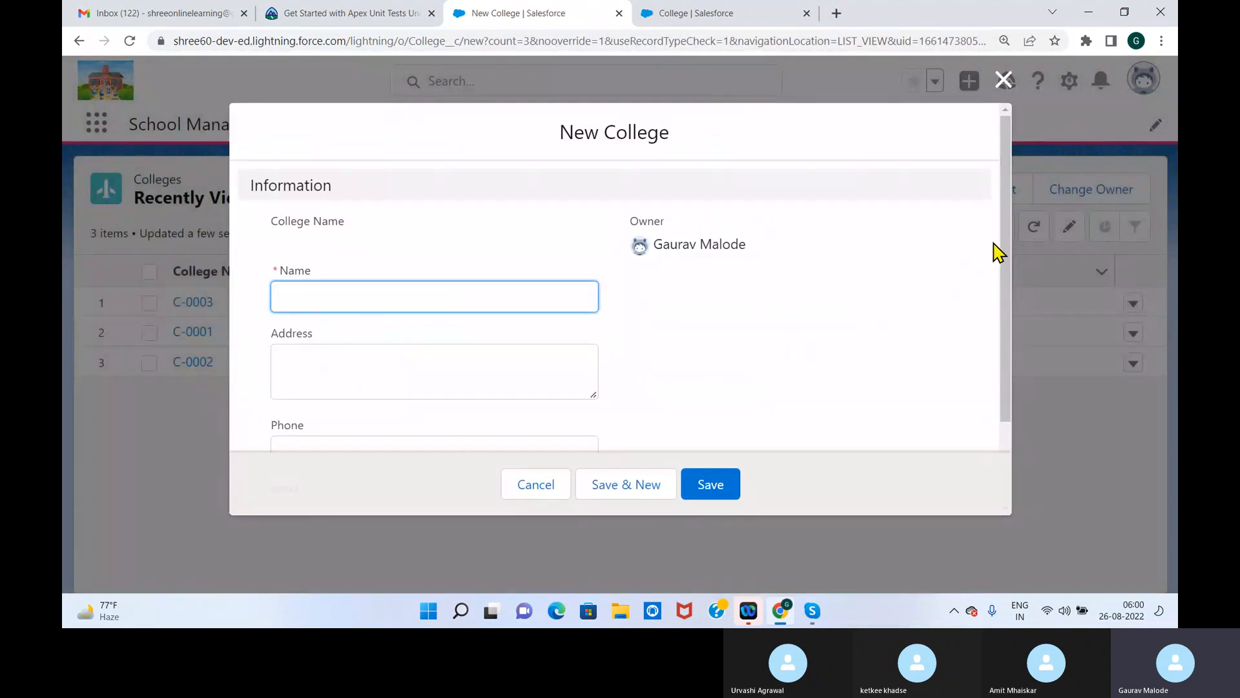
left_click_drag(1003, 253, 1004, 79)
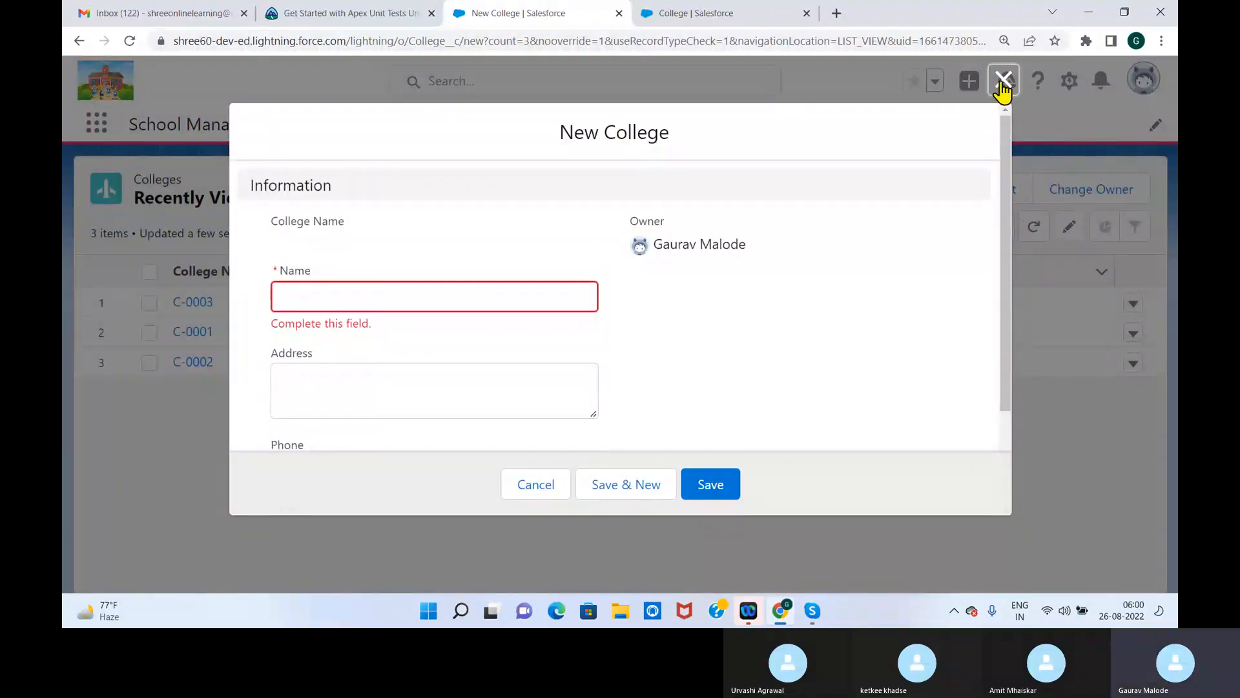
left_click(1004, 79)
left_click(134, 40)
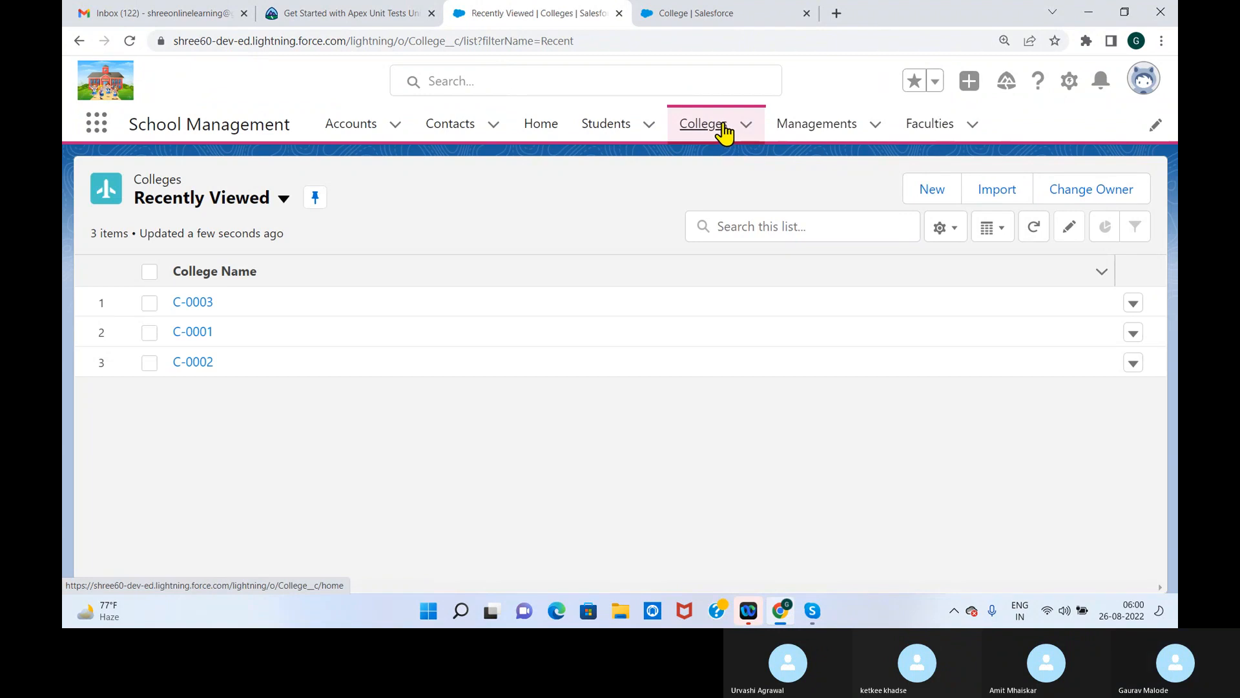
Inspect the Management lookup and its suggestions in a fresh New College form, and close the form without saving
left_click(737, 138)
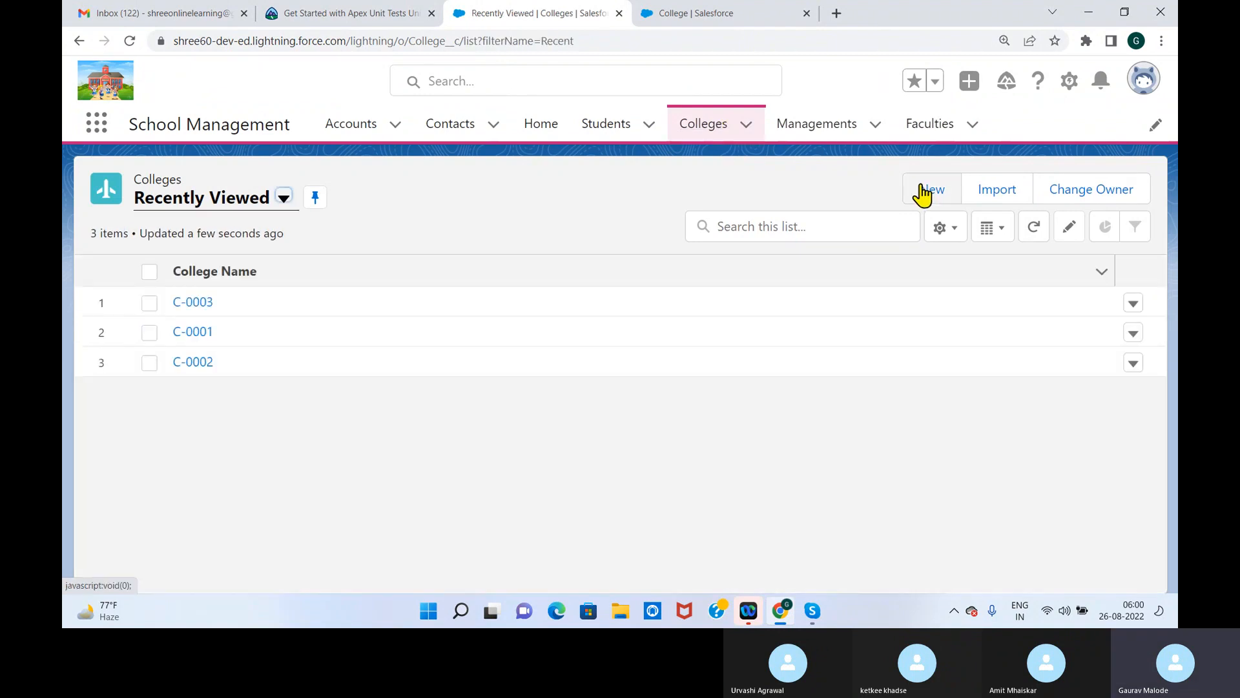
left_click(929, 193)
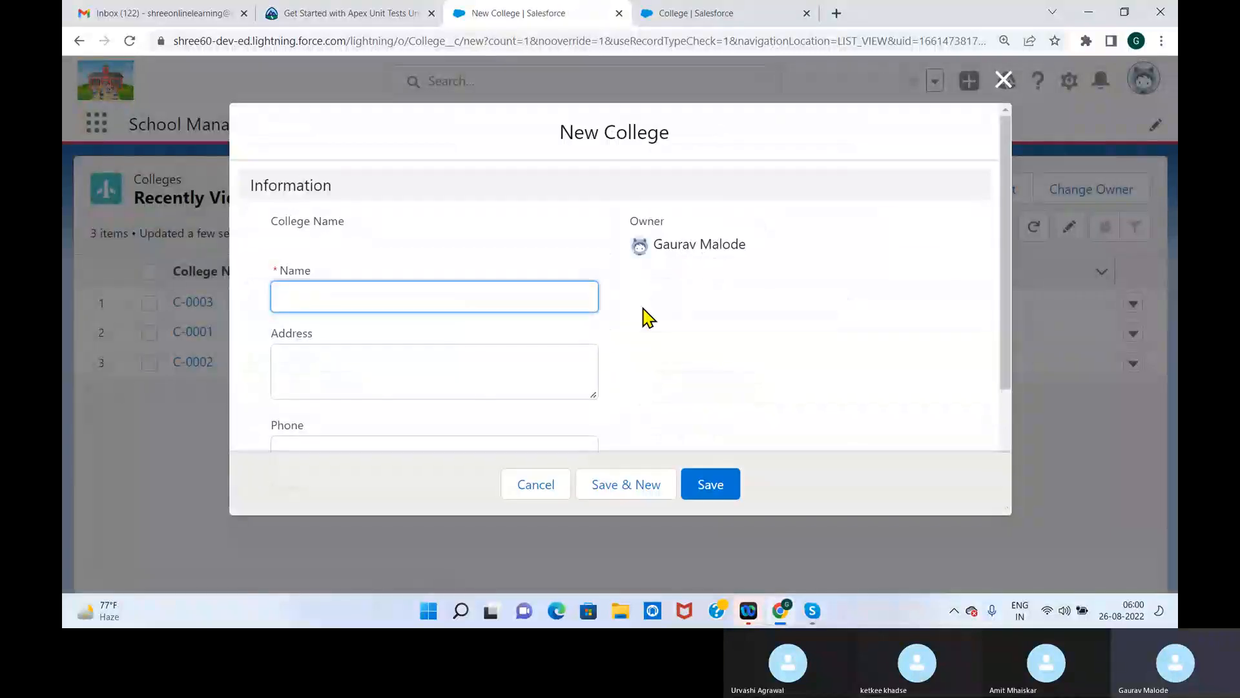
left_click_drag(1005, 210, 991, 338)
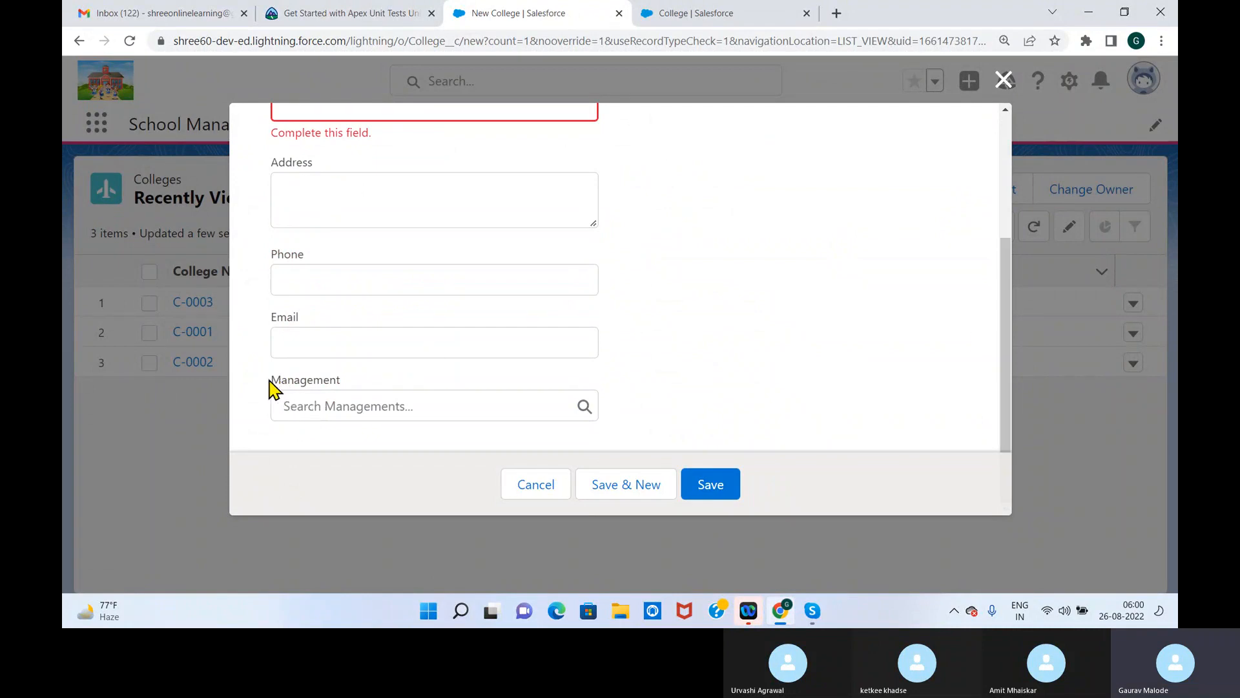
left_click_drag(271, 388, 370, 390)
left_click(276, 389)
left_click(271, 382)
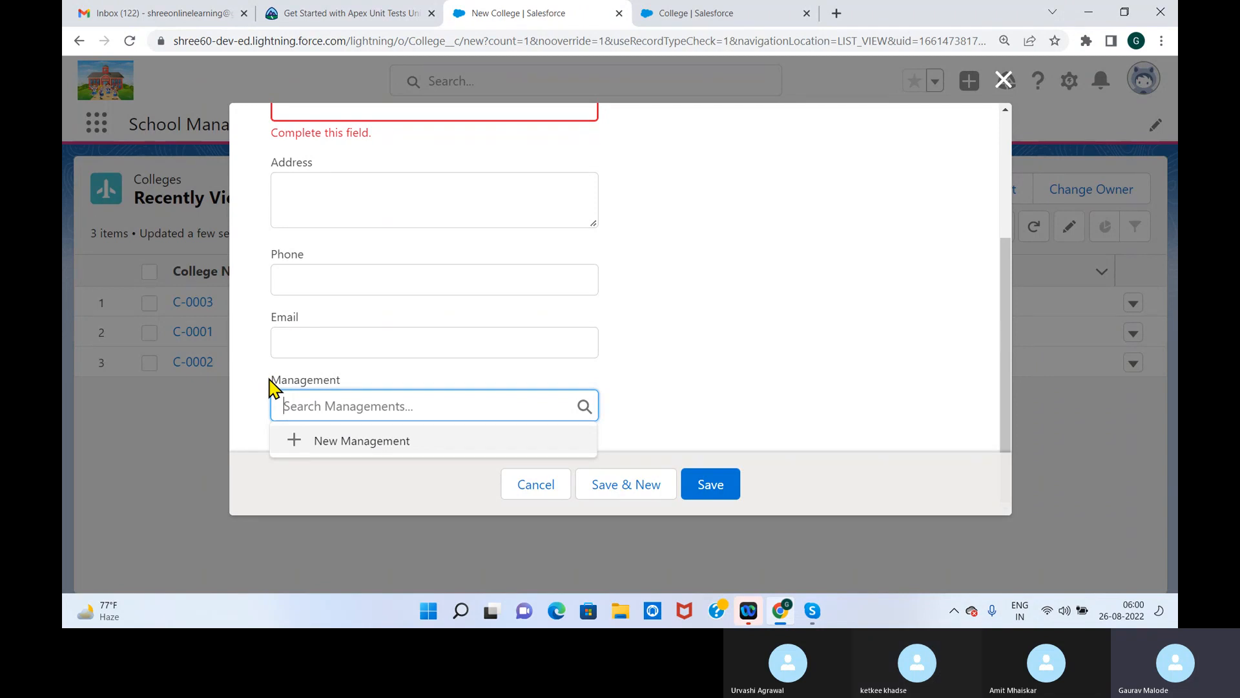
left_click(1001, 81)
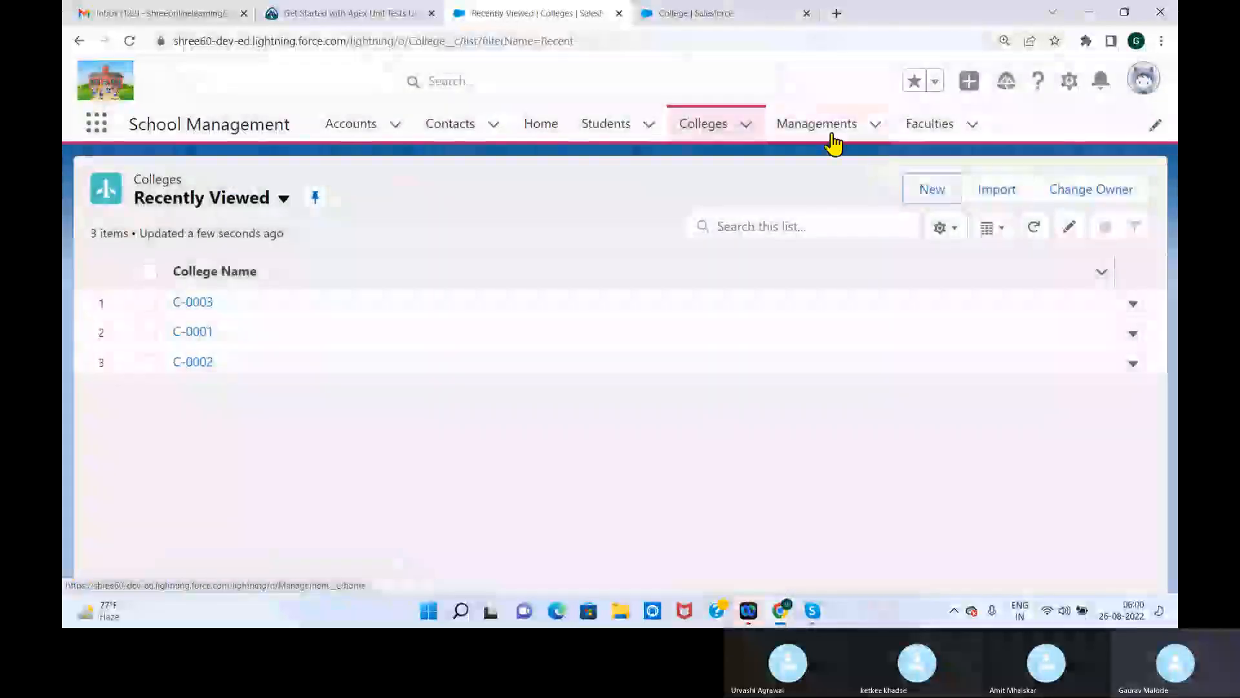
Open the New Faculty form to compare its required College master-detail field and suggested records, and close it without saving
left_click(930, 129)
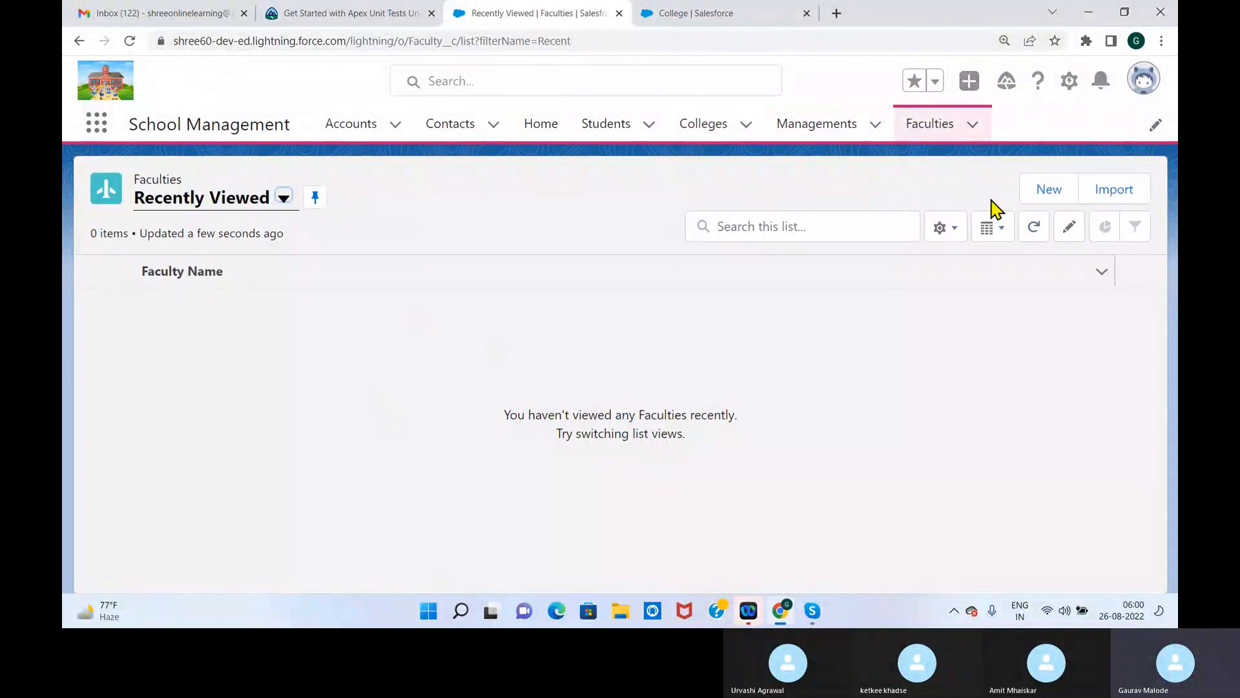
left_click(1050, 191)
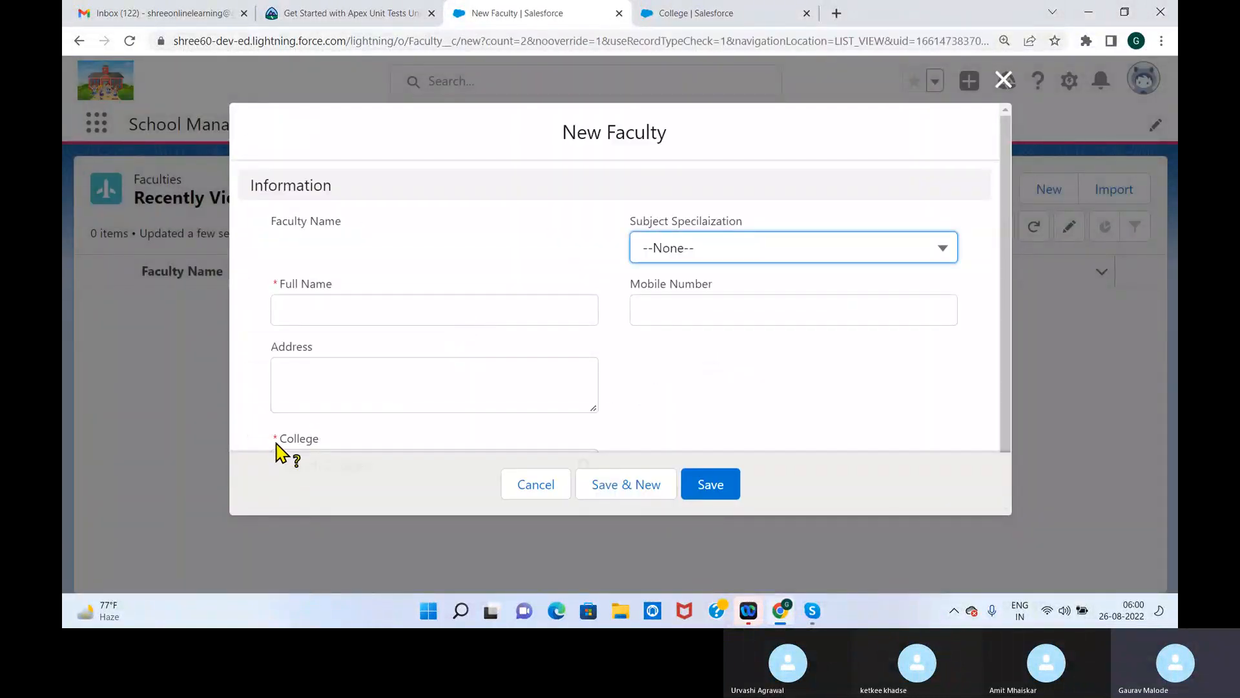
scroll(1006, 284, "down", 2)
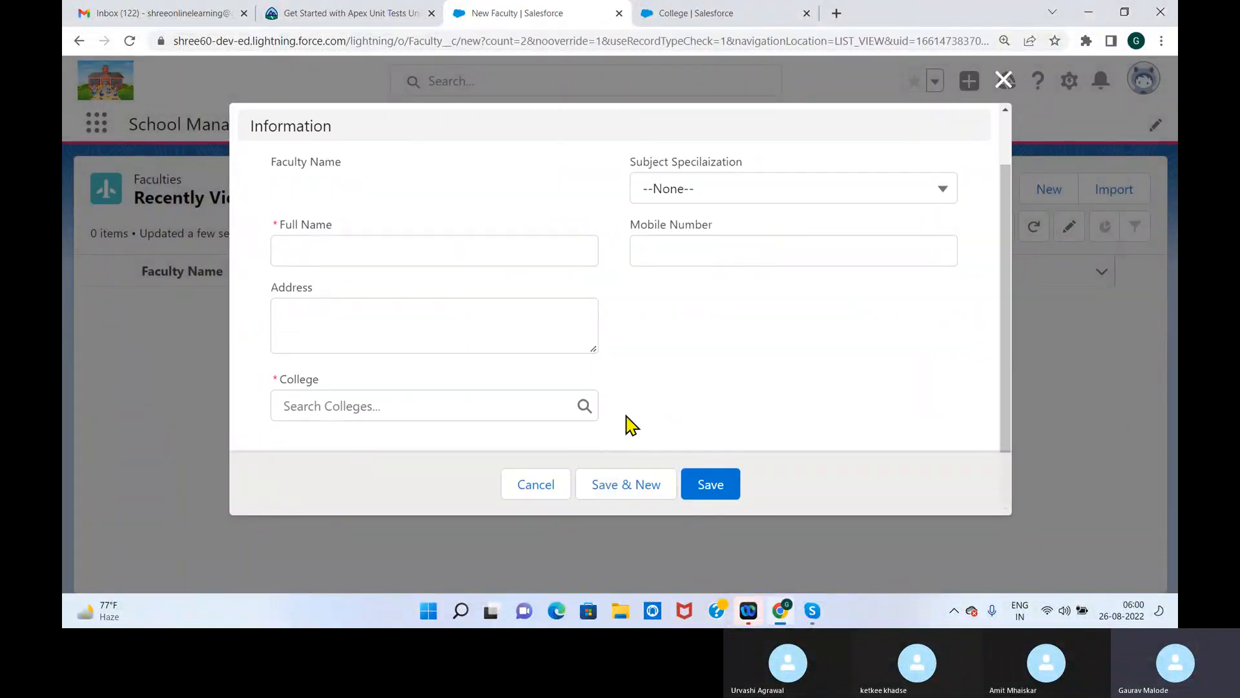
left_click_drag(268, 384, 349, 386)
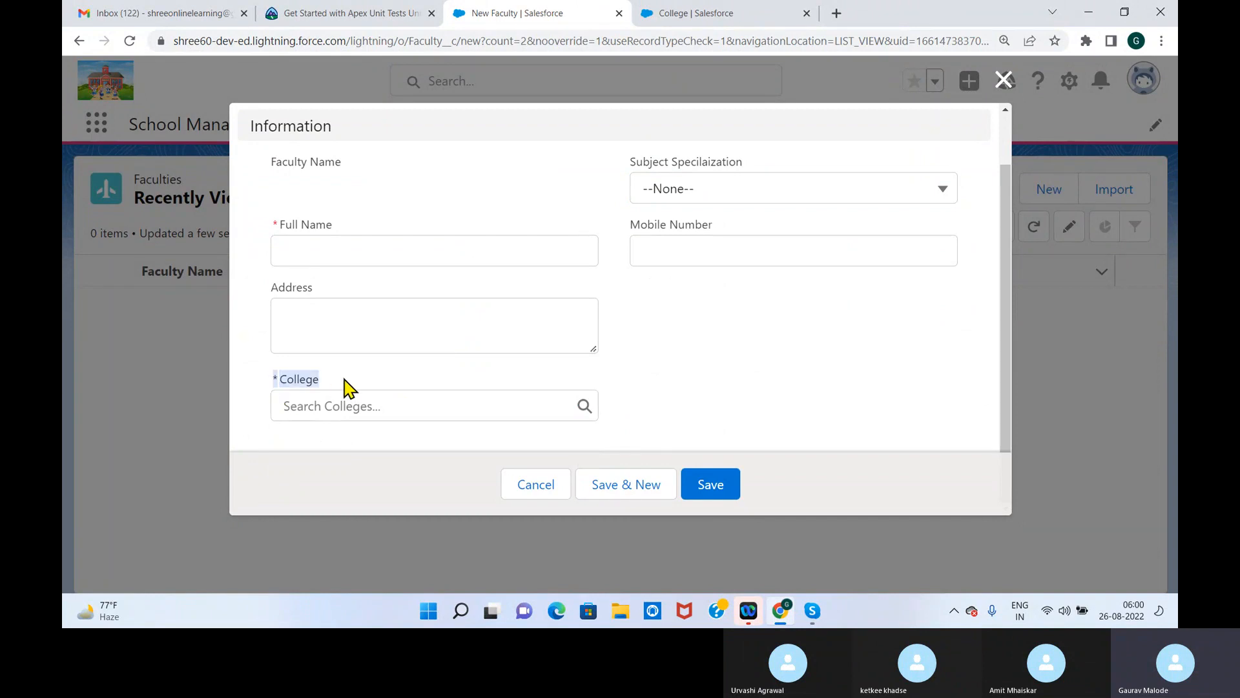
left_click(344, 387)
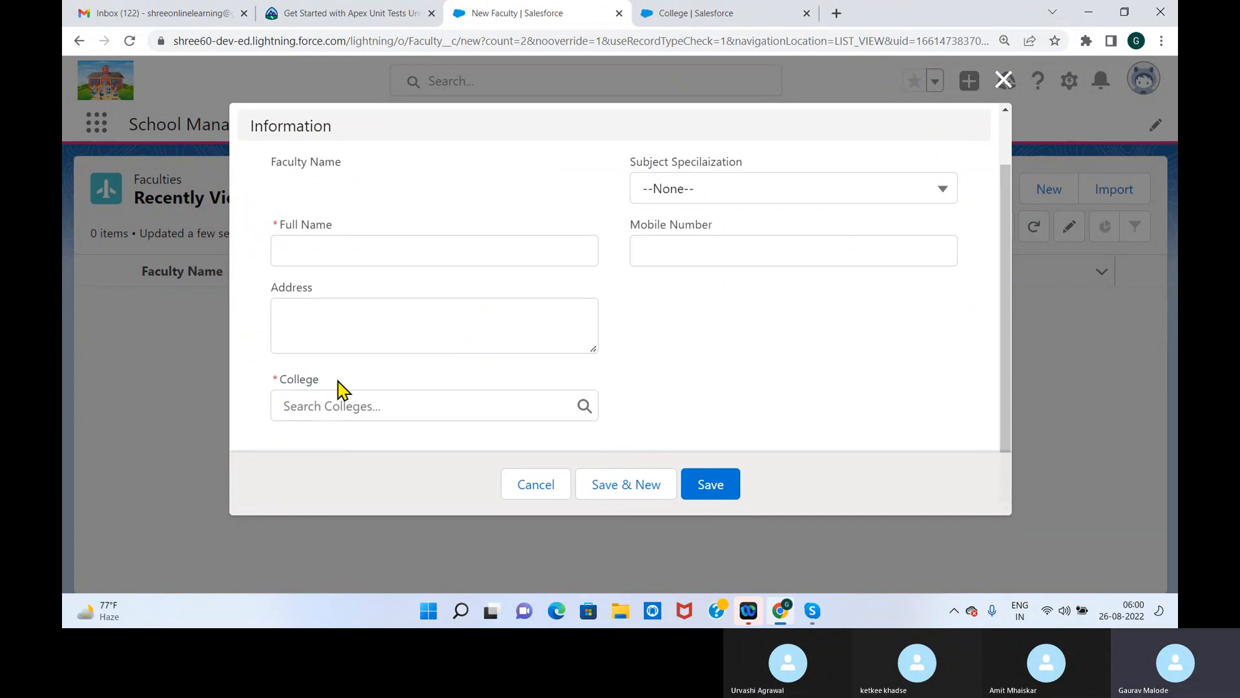
left_click(279, 387)
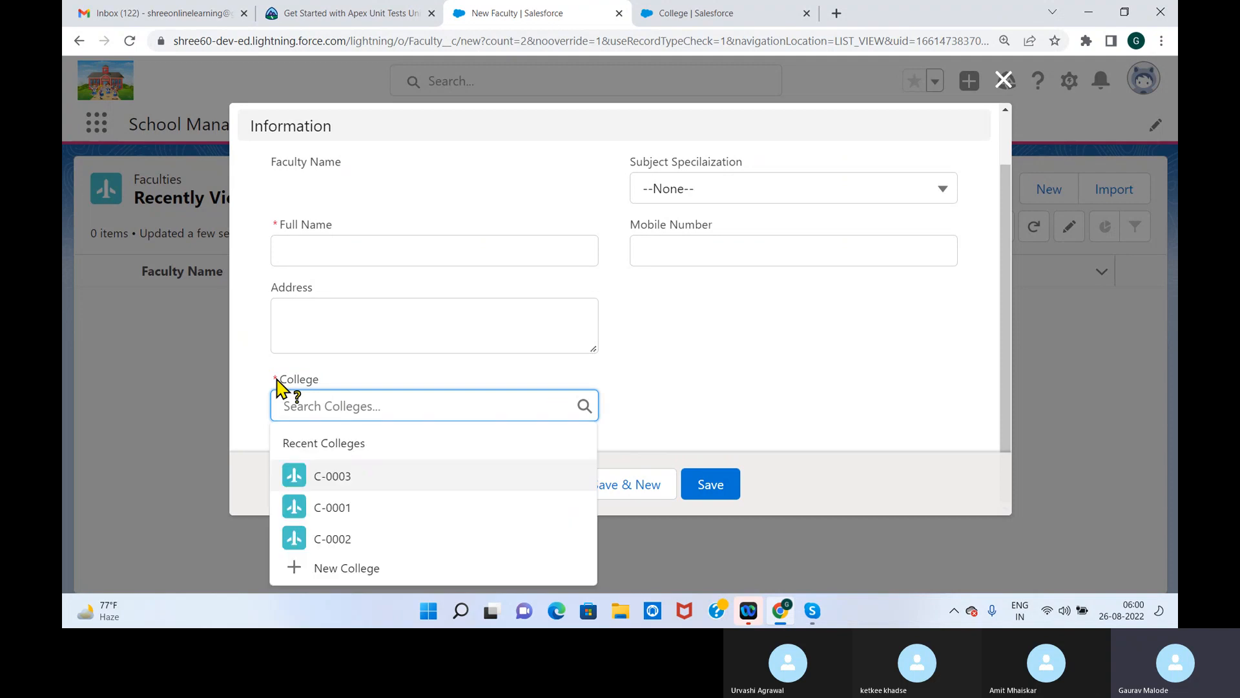
left_click(730, 375)
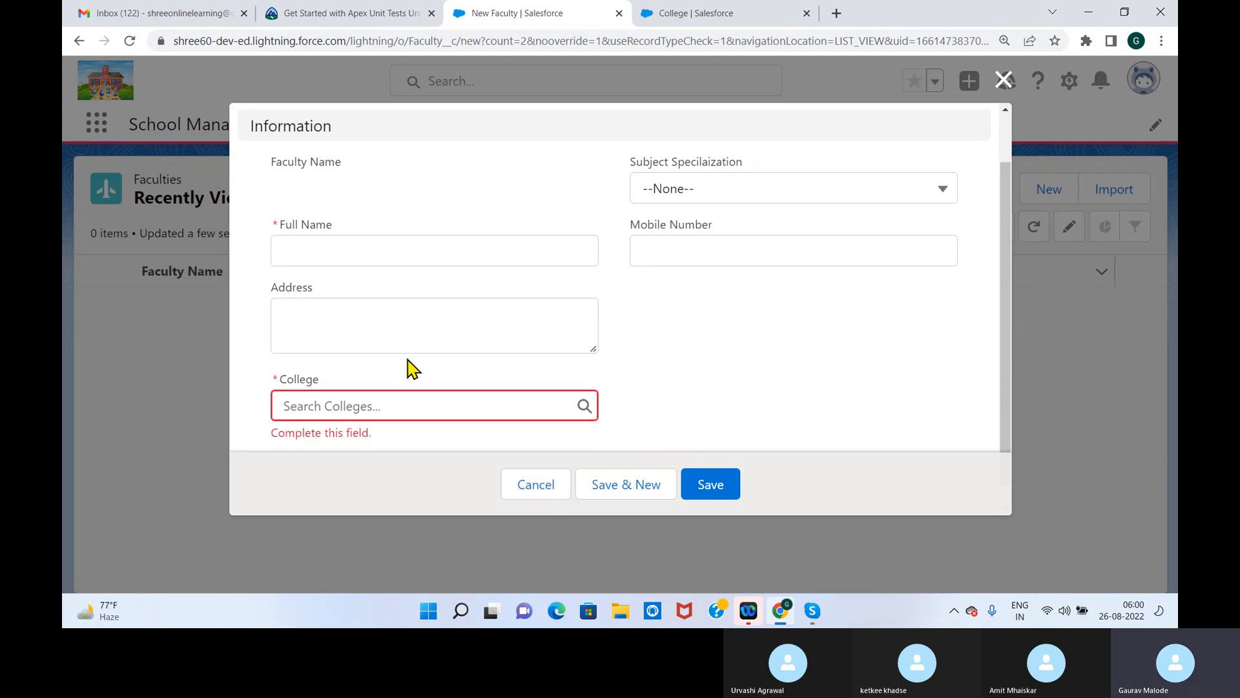
left_click(1002, 82)
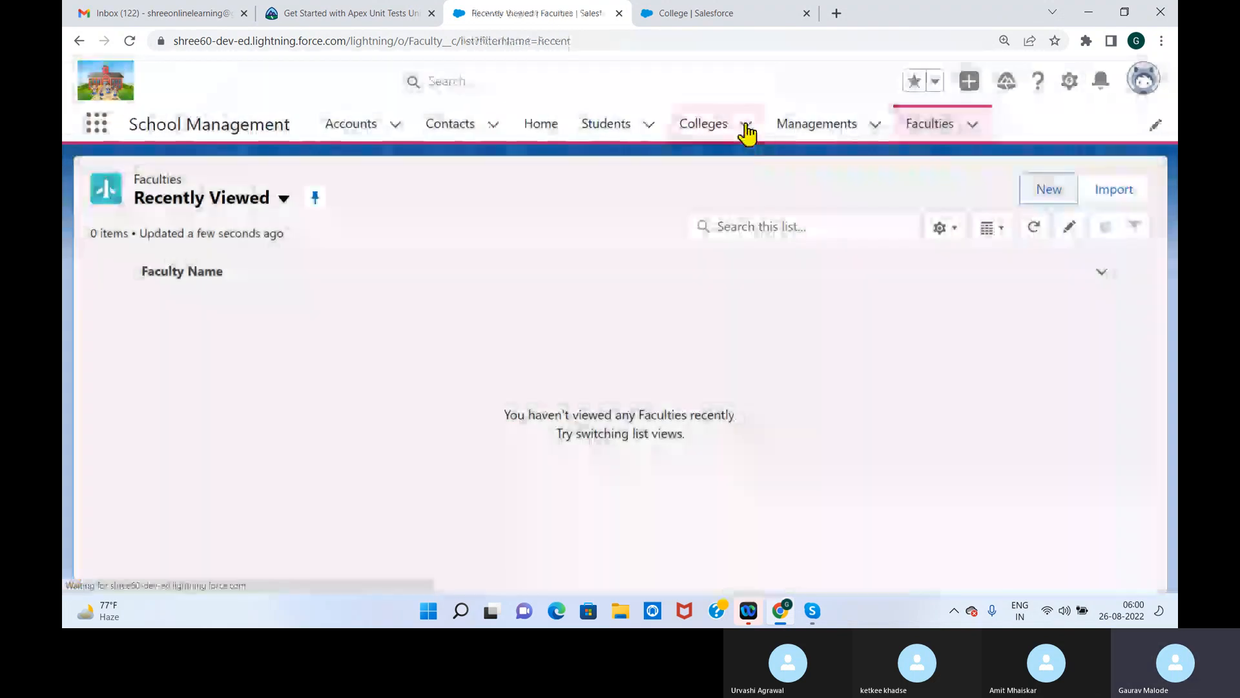
Check in a New College form whether the Management lookup is required, and close the form without saving
left_click(708, 125)
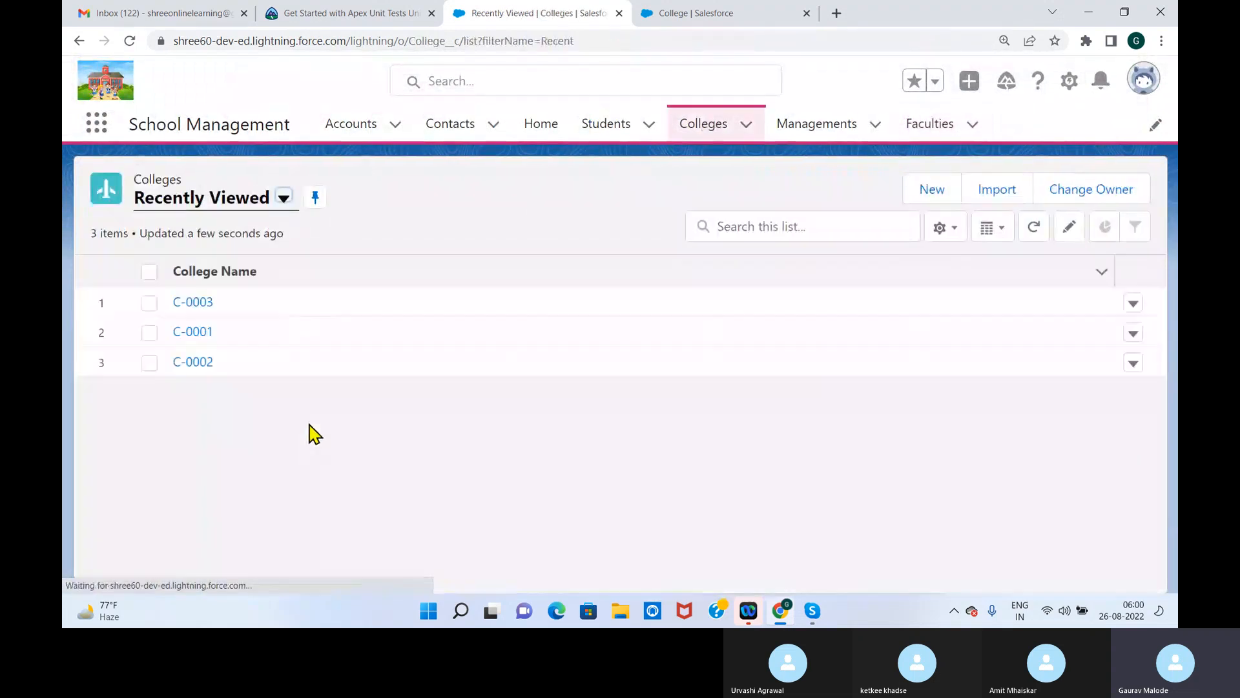
left_click(937, 190)
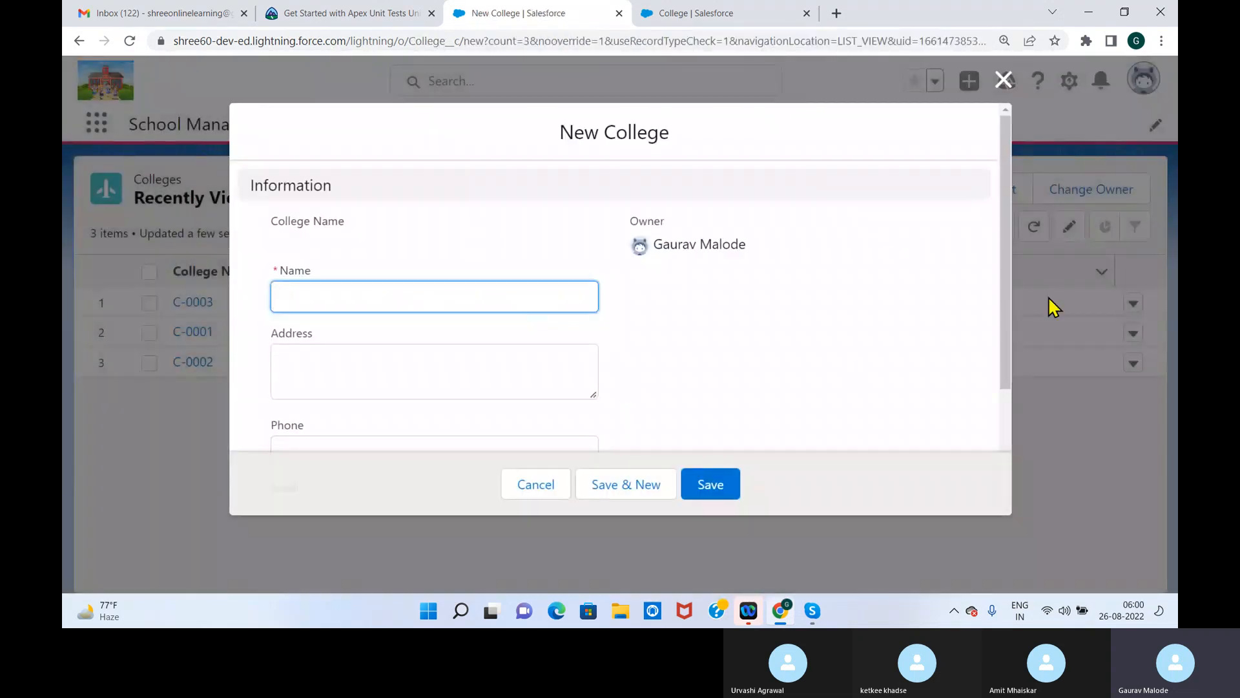
left_click_drag(1005, 290, 995, 421)
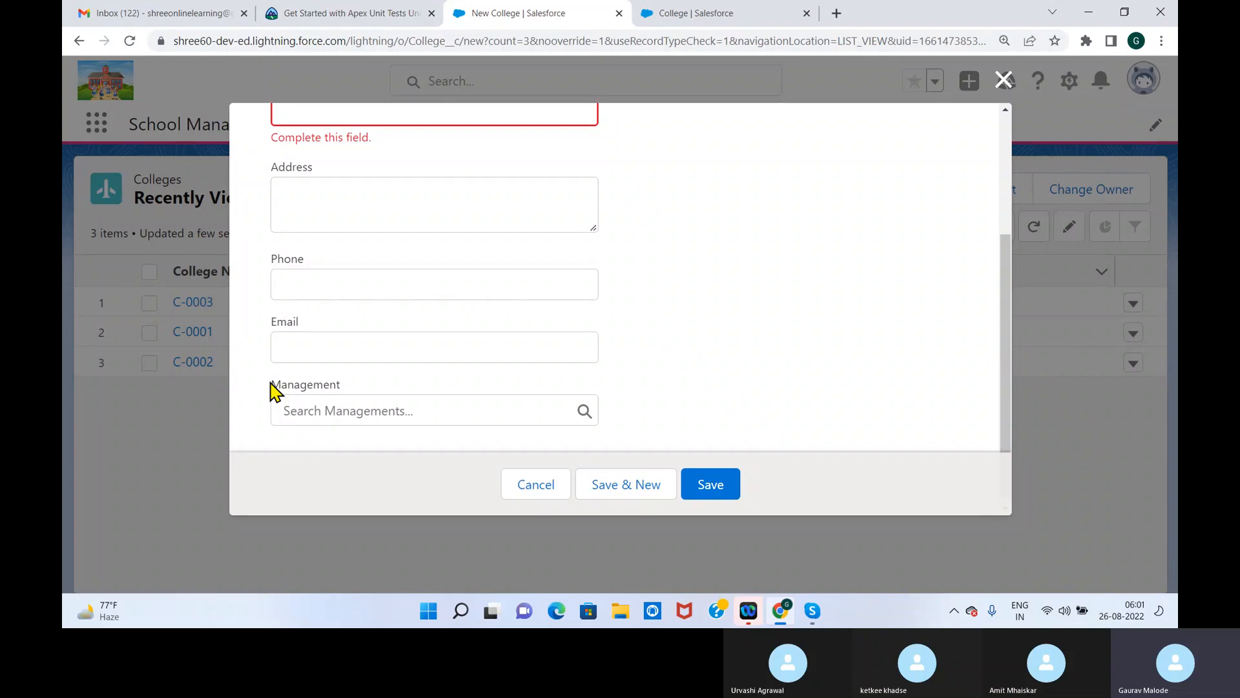
left_click(1001, 85)
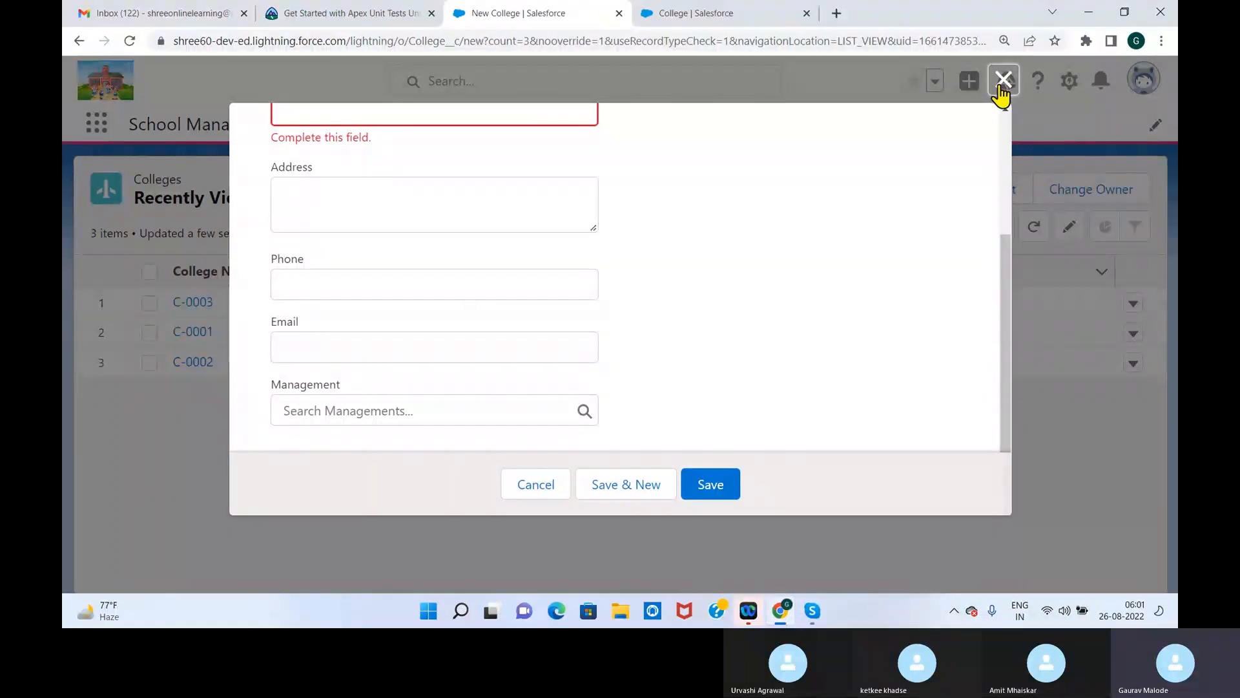
left_click(1005, 85)
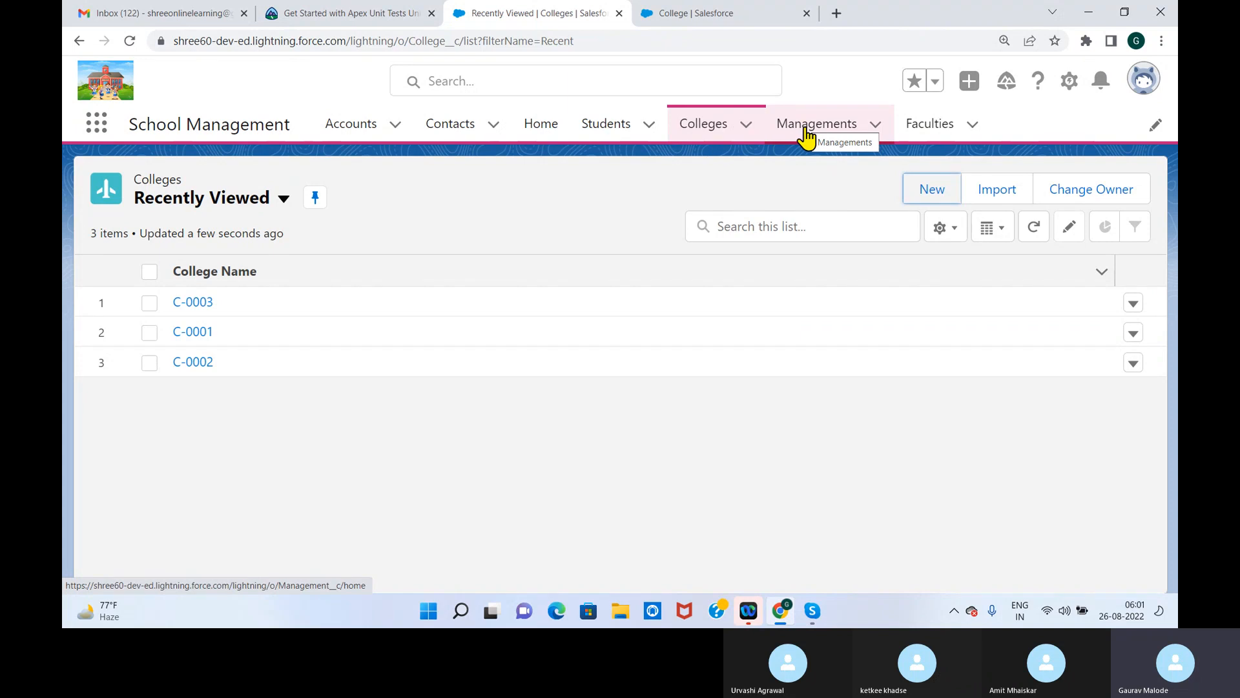
Look over the Faculties, Managements and Colleges record lists and the College object's fields in Setup
left_click(935, 126)
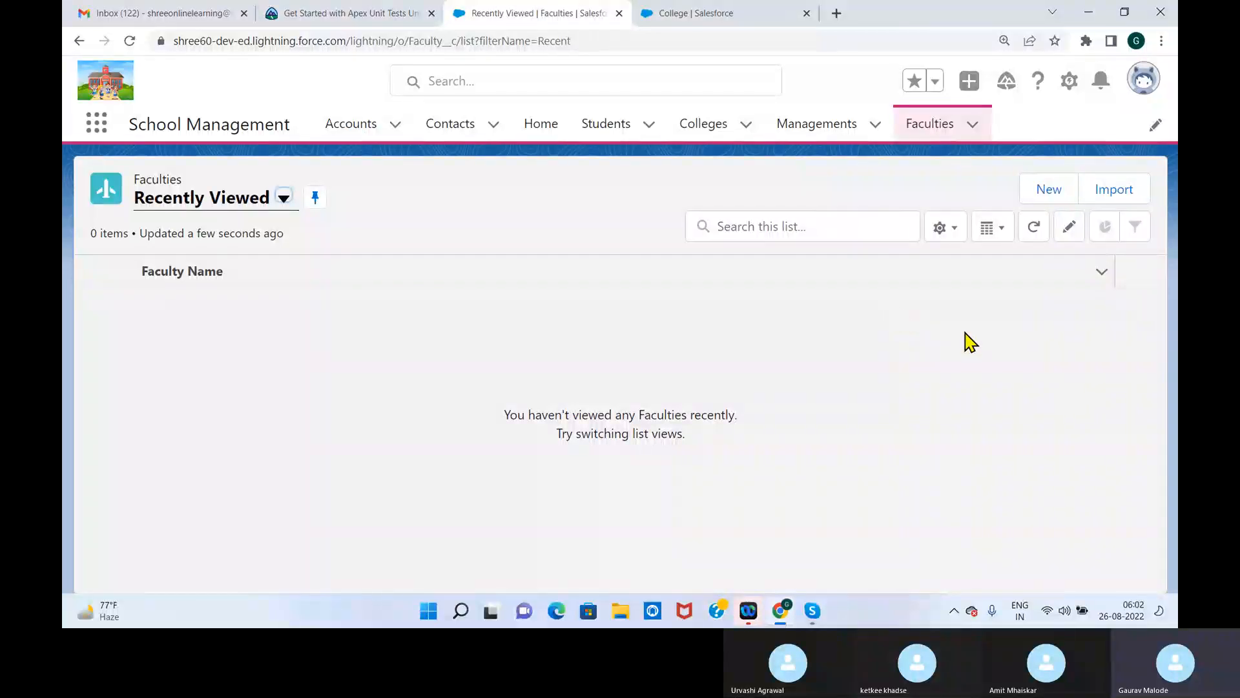
left_click(806, 128)
left_click(719, 127)
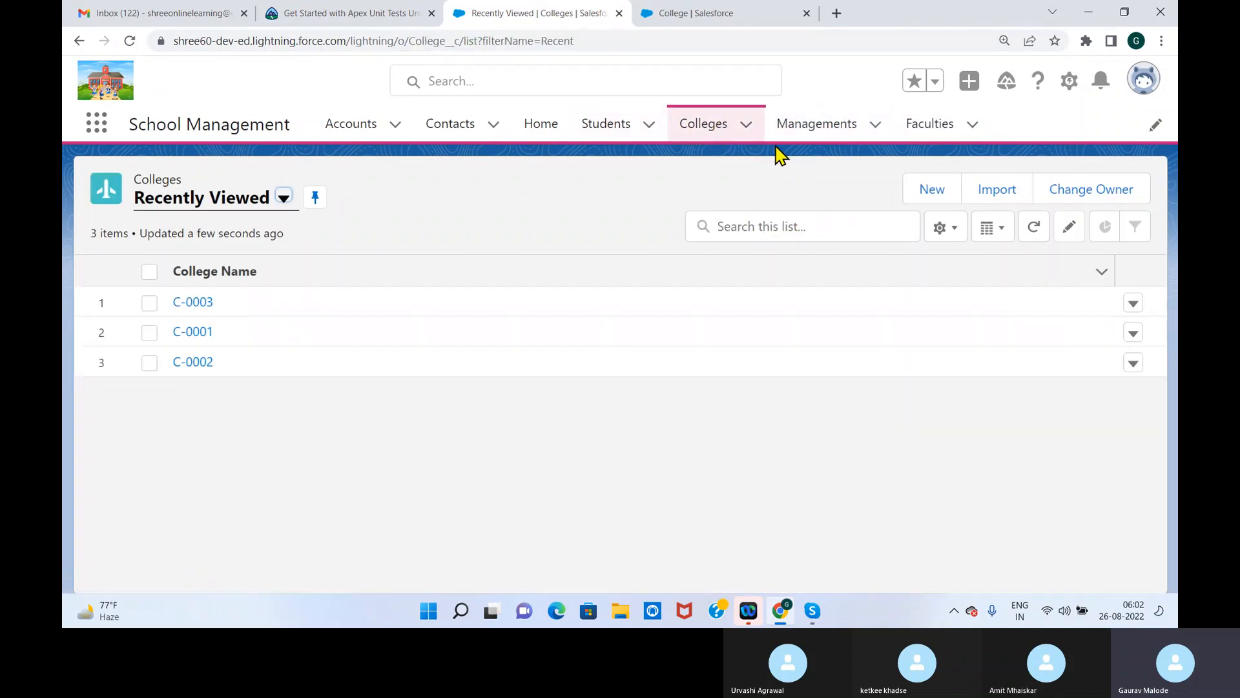
left_click(957, 129)
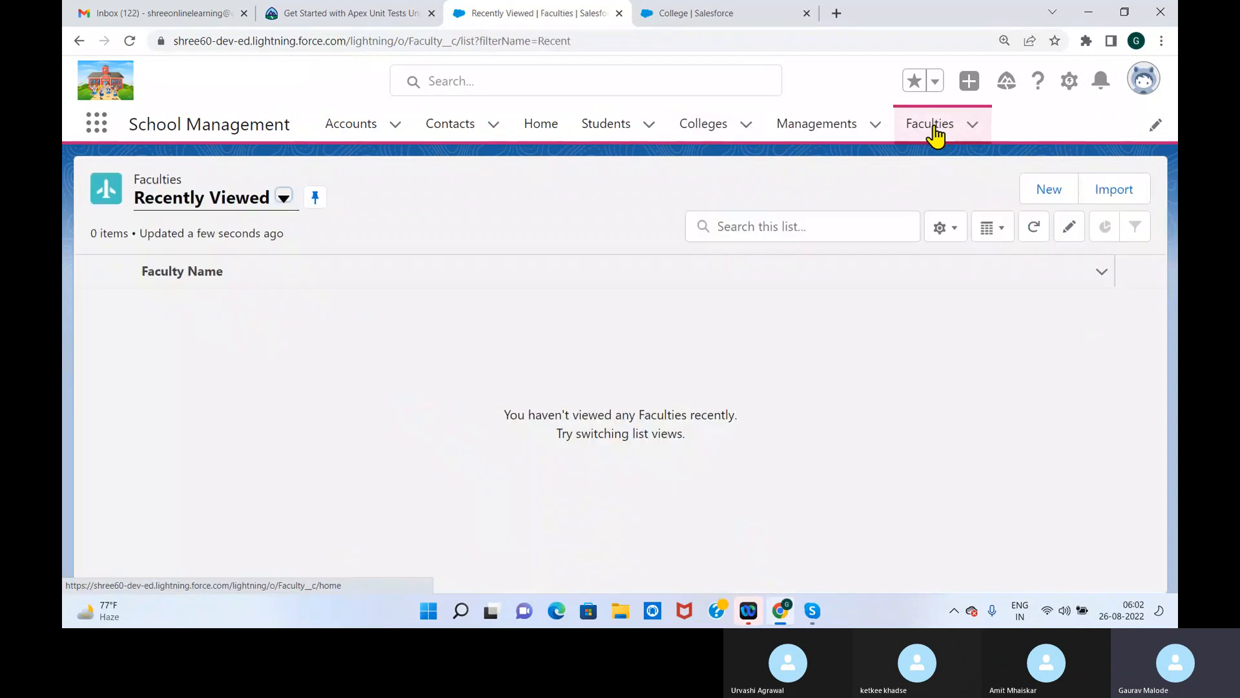
left_click(862, 135)
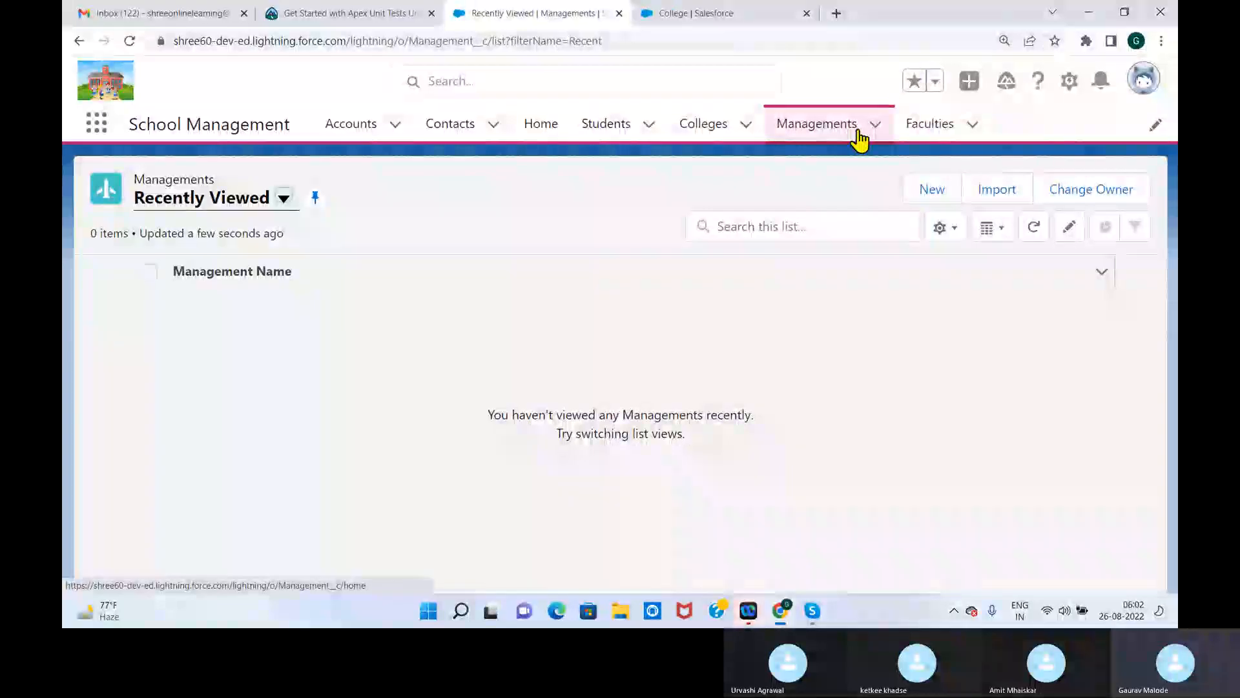
left_click(722, 14)
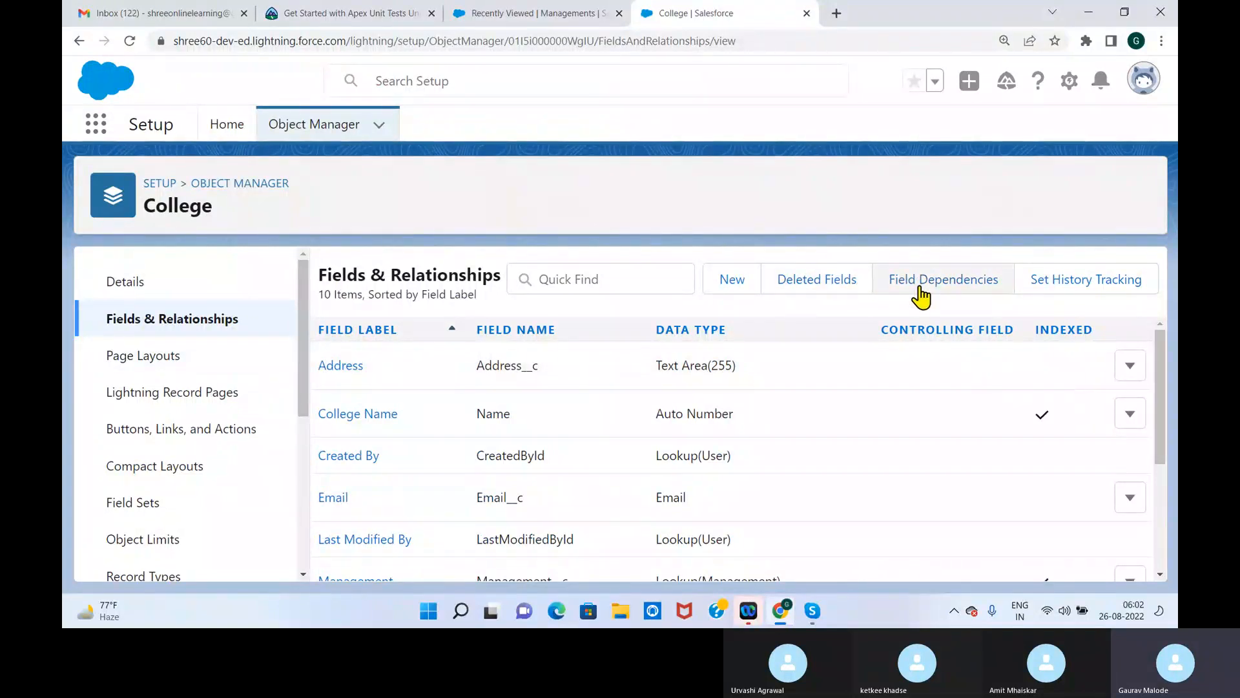
left_click(576, 14)
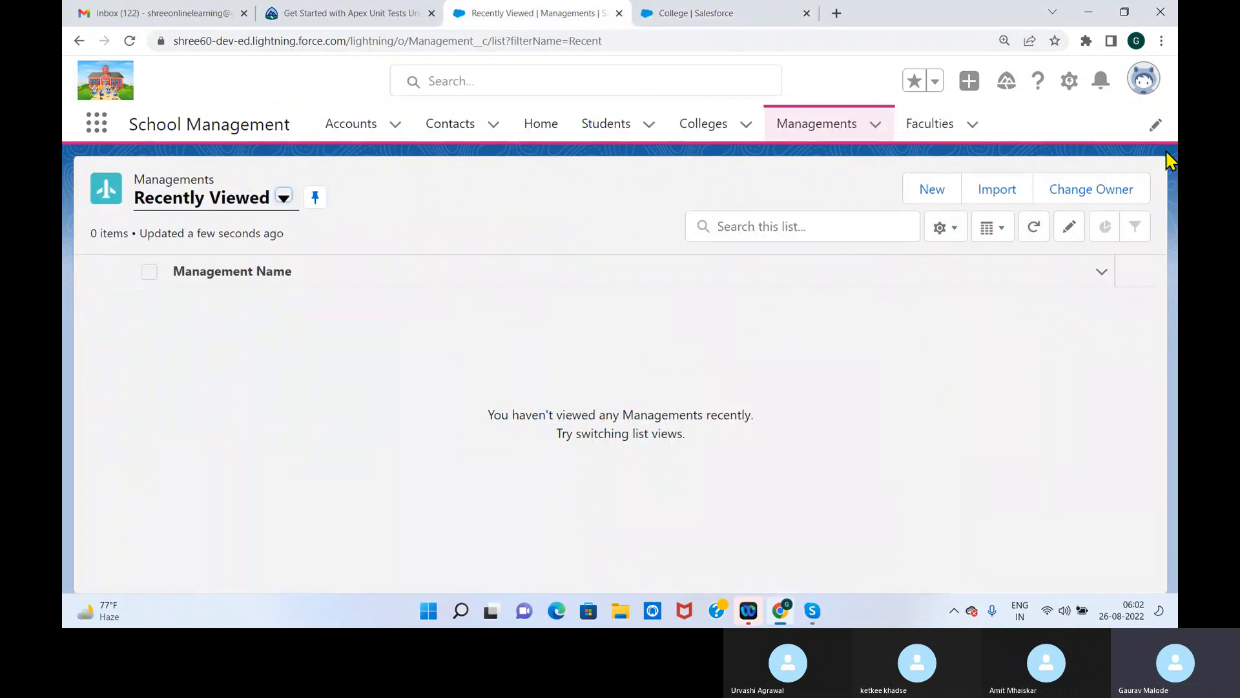
Open a New Faculty form and examine all options of the Subject Specilaization picklist
left_click(943, 137)
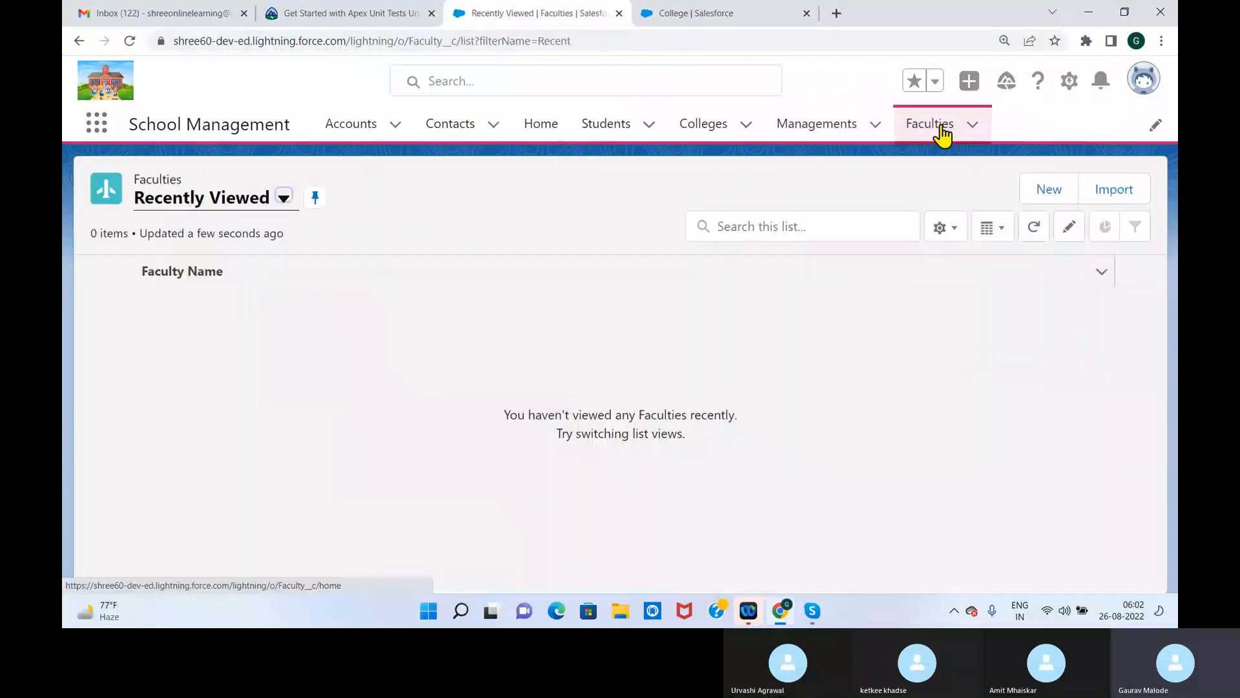
left_click(1048, 194)
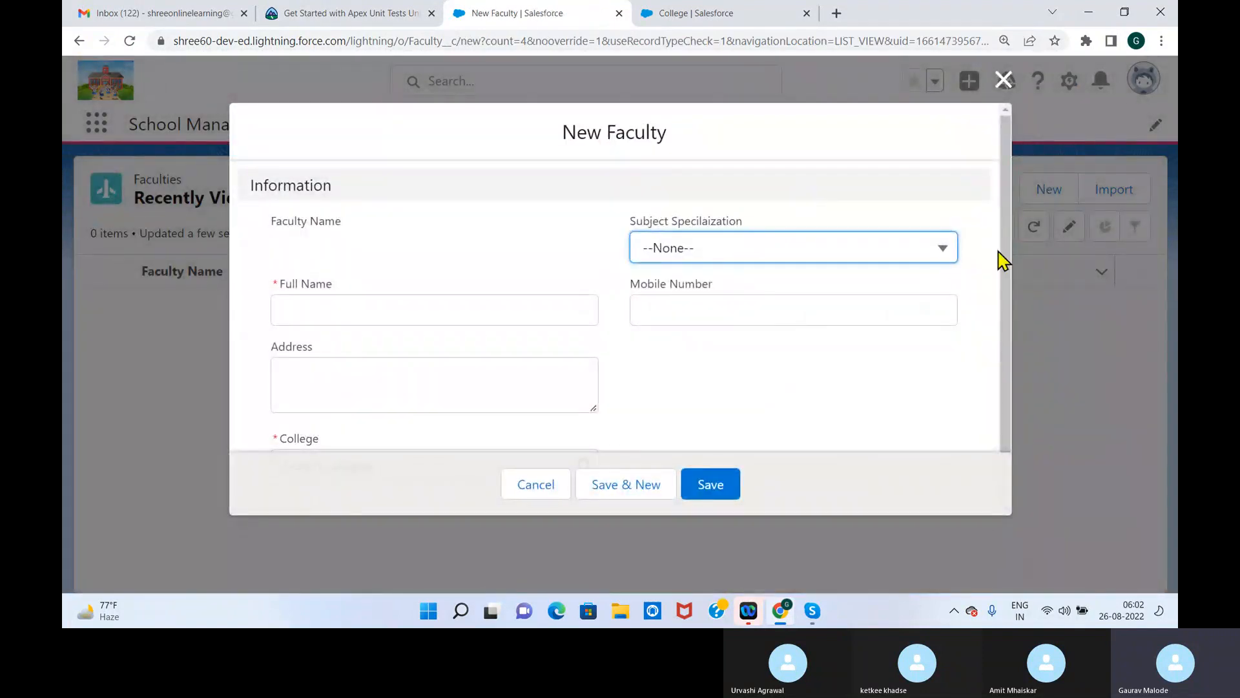
left_click_drag(1002, 252, 1003, 303)
left_click(941, 194)
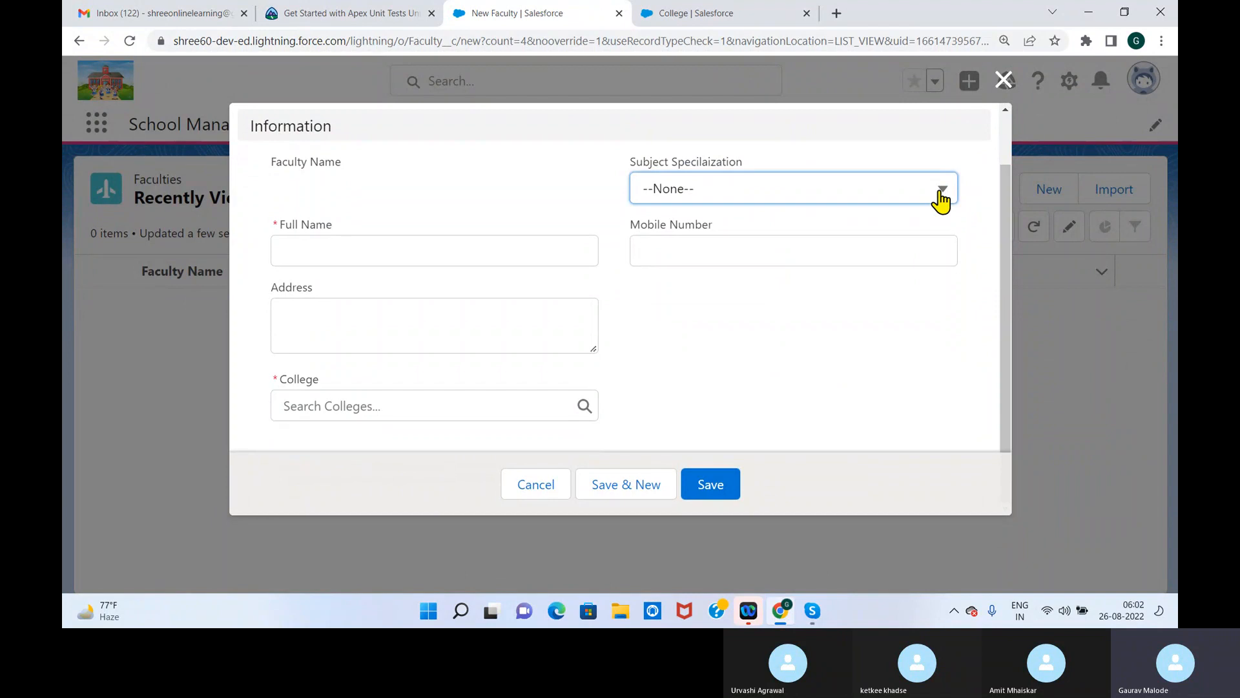
left_click(973, 149)
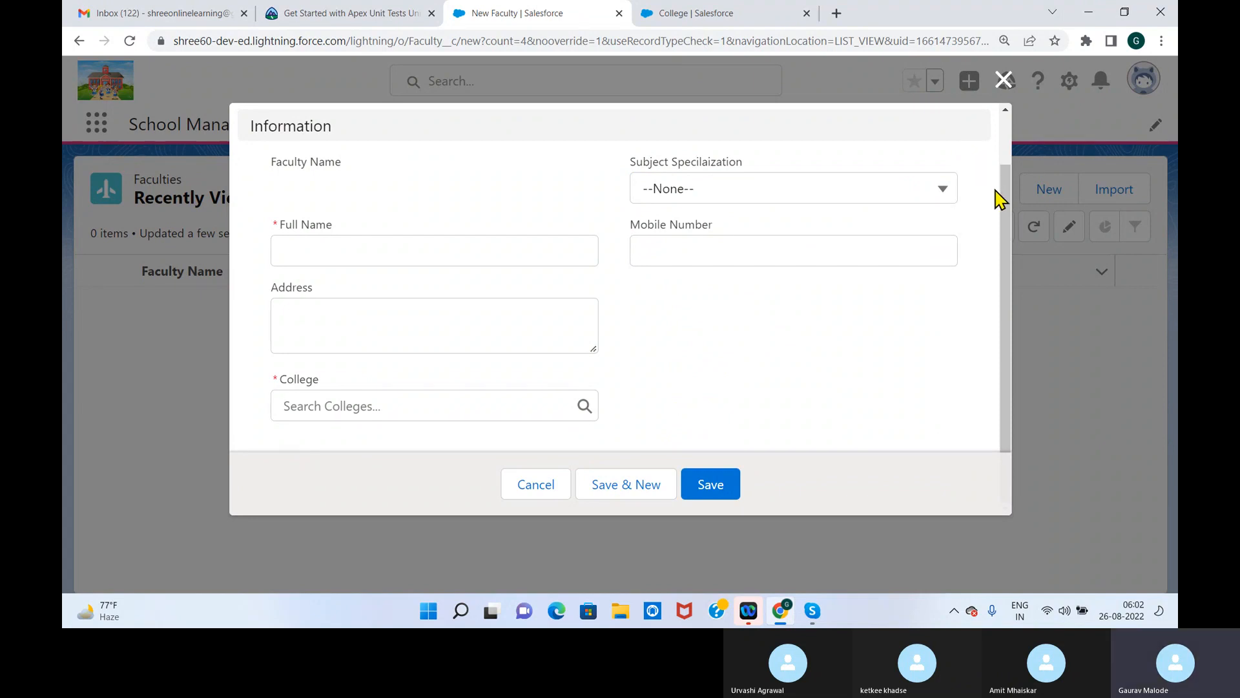
left_click(942, 192)
left_click_drag(952, 308, 944, 391)
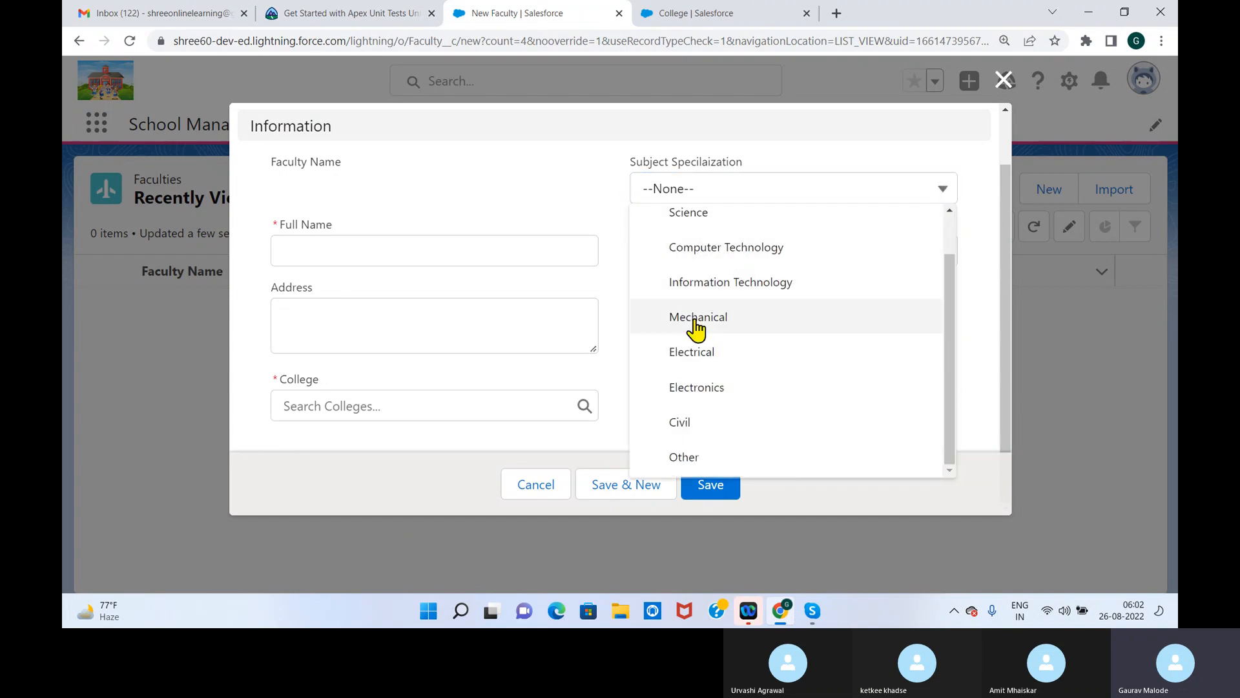
Try Computer Technology, Mechanical and Information Technology as the Subject Specilaization, and close the New Faculty form without saving
left_click(704, 259)
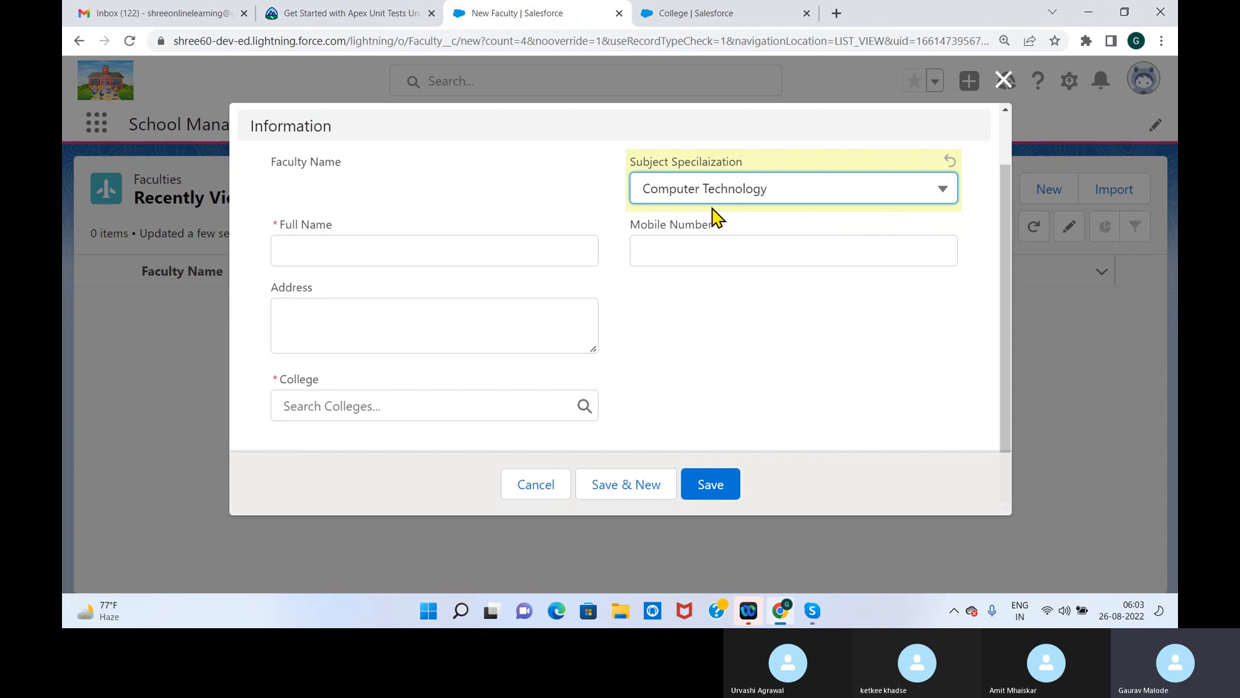
left_click(734, 195)
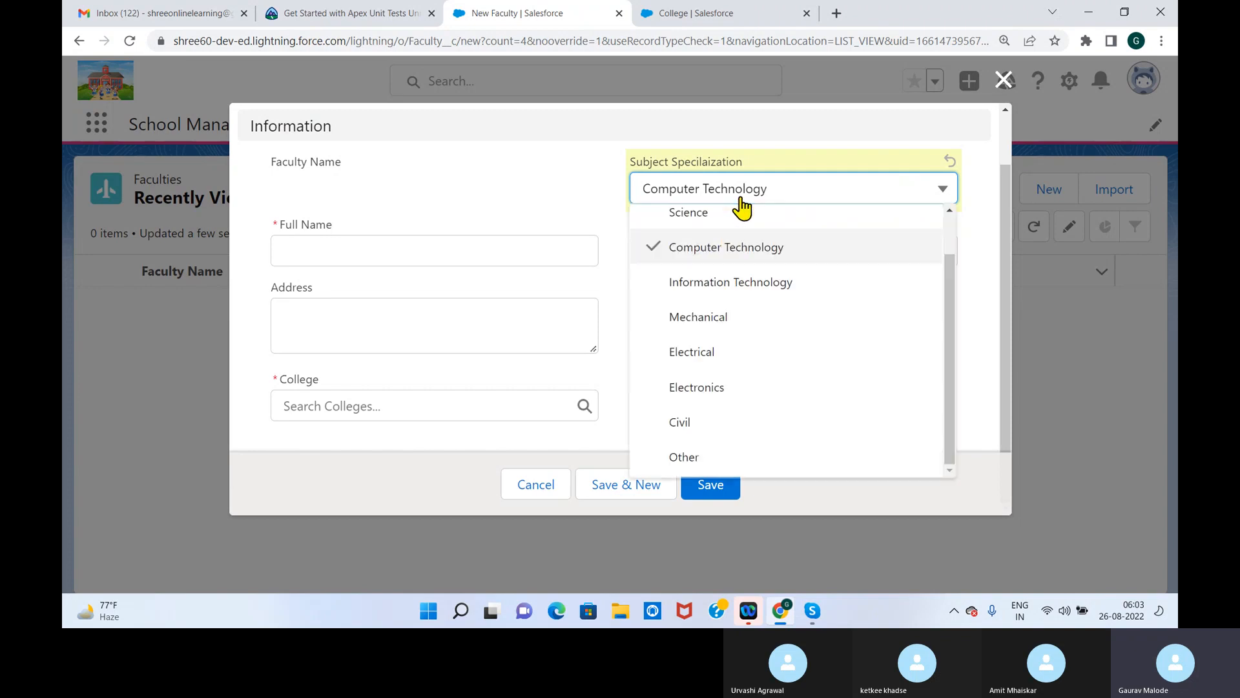
left_click(710, 324)
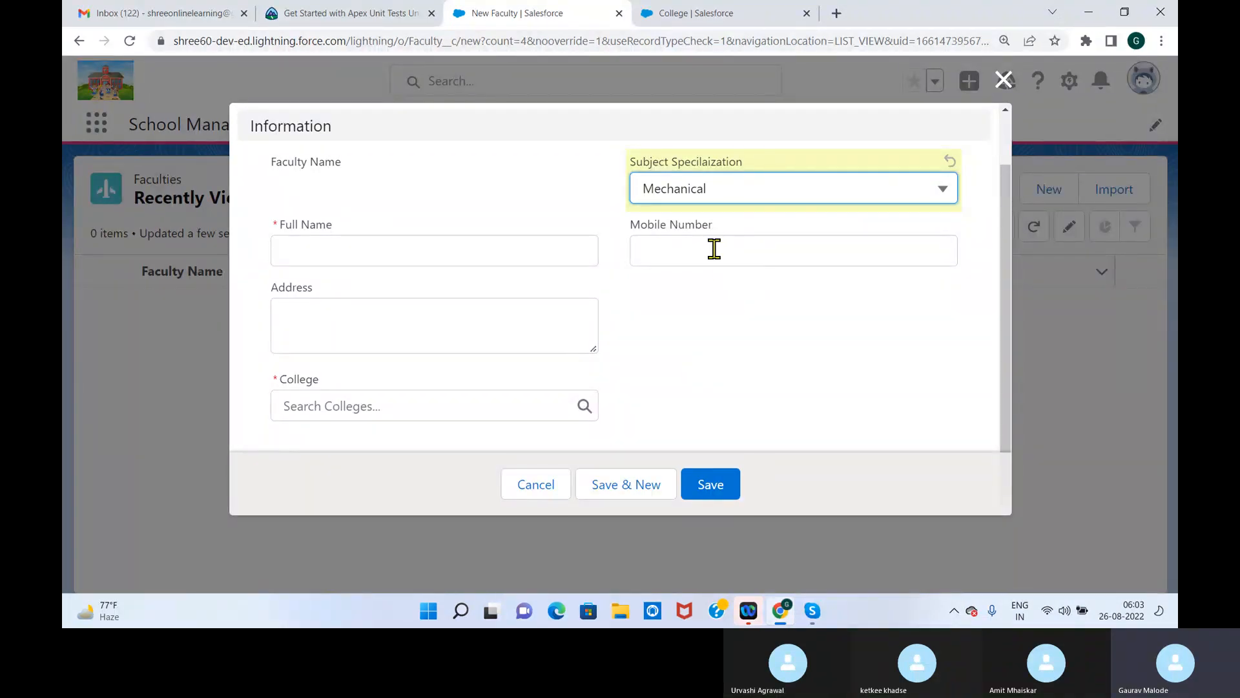
left_click(836, 194)
left_click(757, 252)
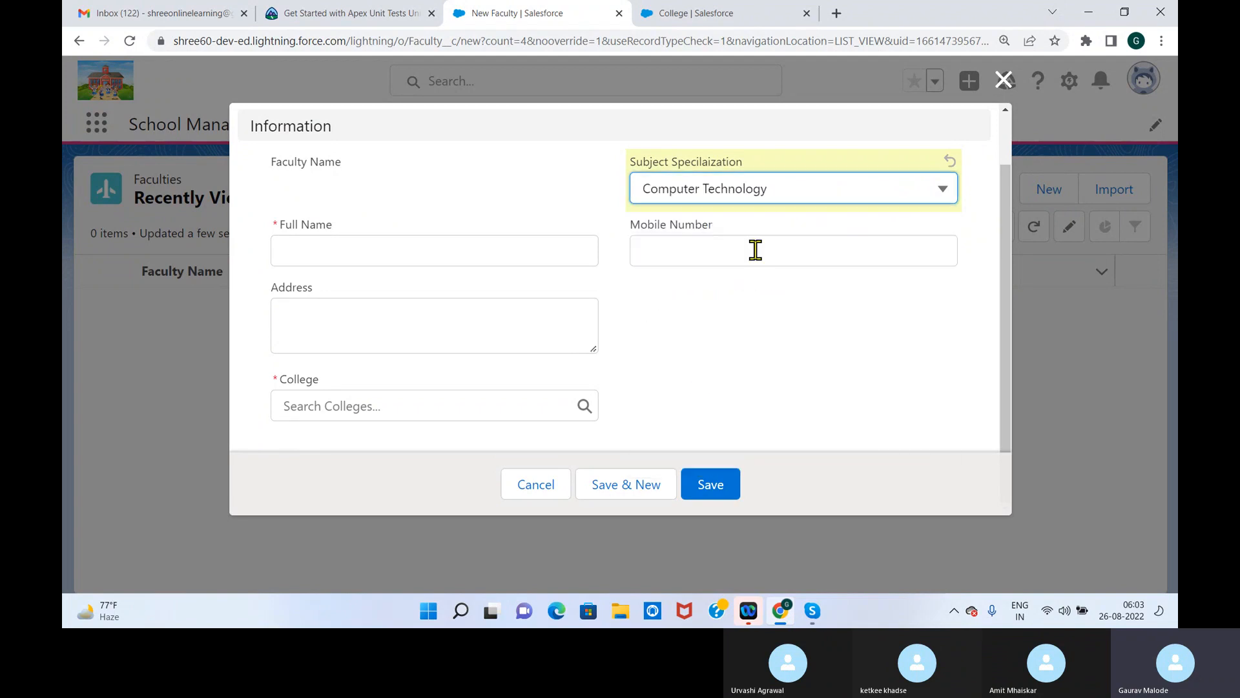
left_click(769, 197)
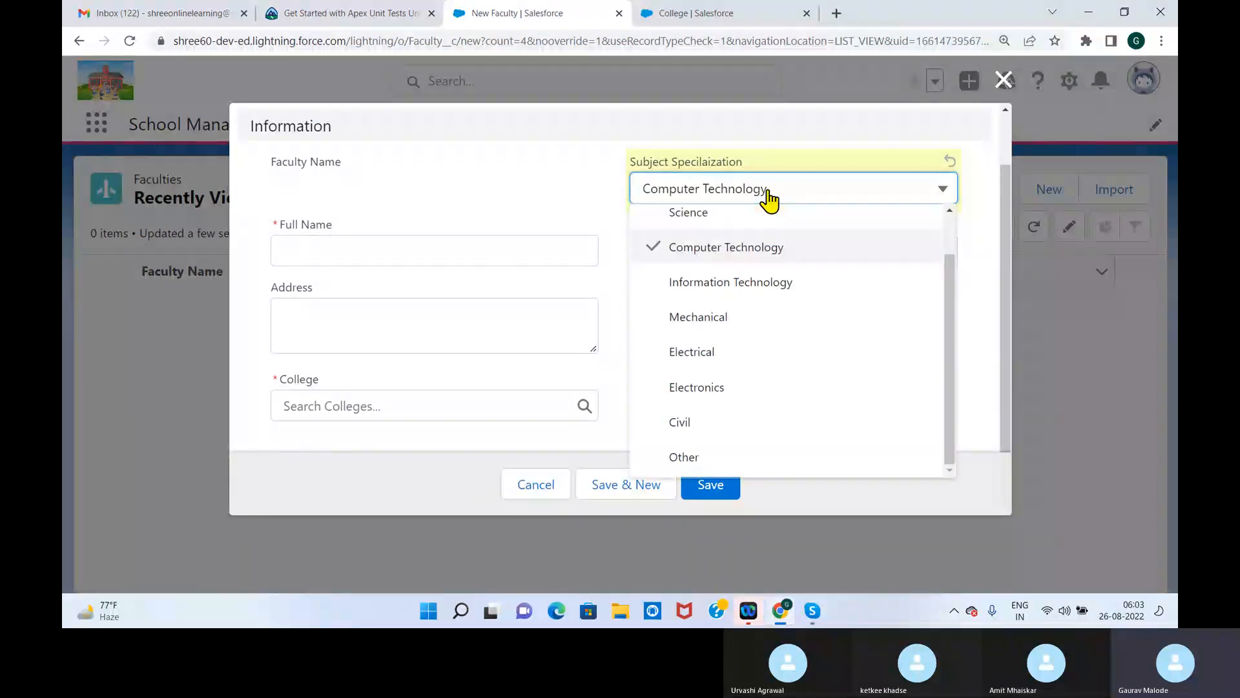
left_click(744, 285)
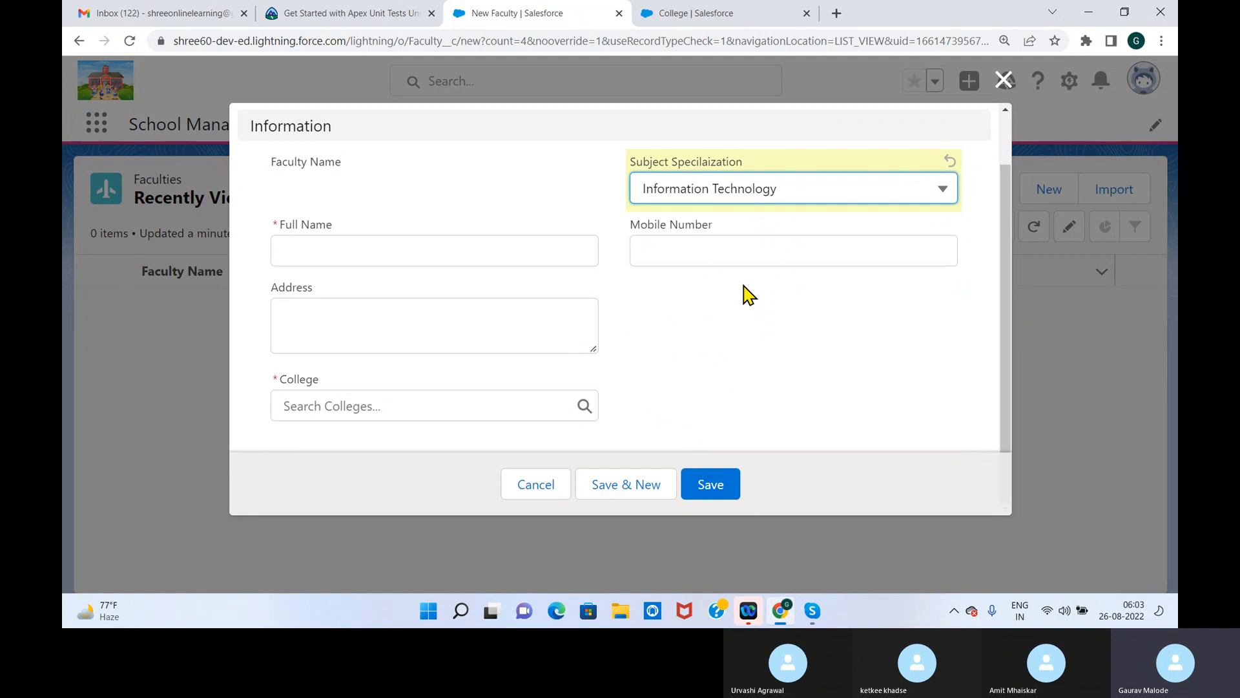
left_click(1004, 80)
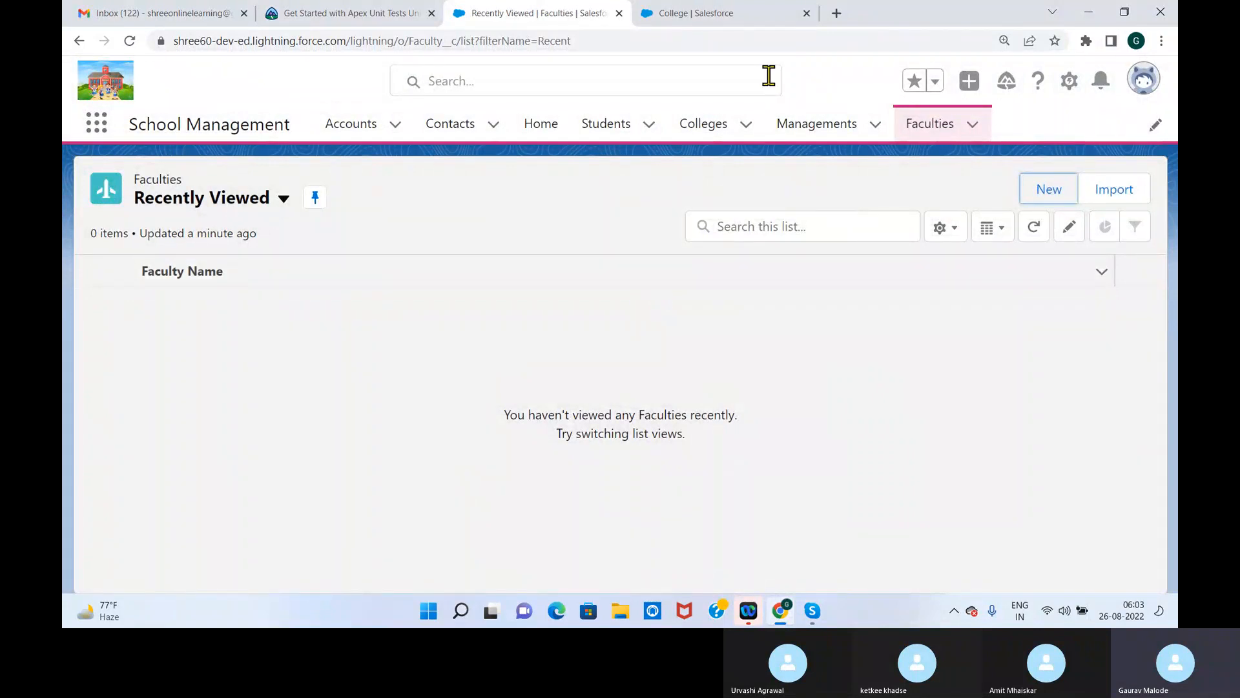
Find the Faculty object in Object Manager by searching "facu" and open its field dependencies
left_click(713, 14)
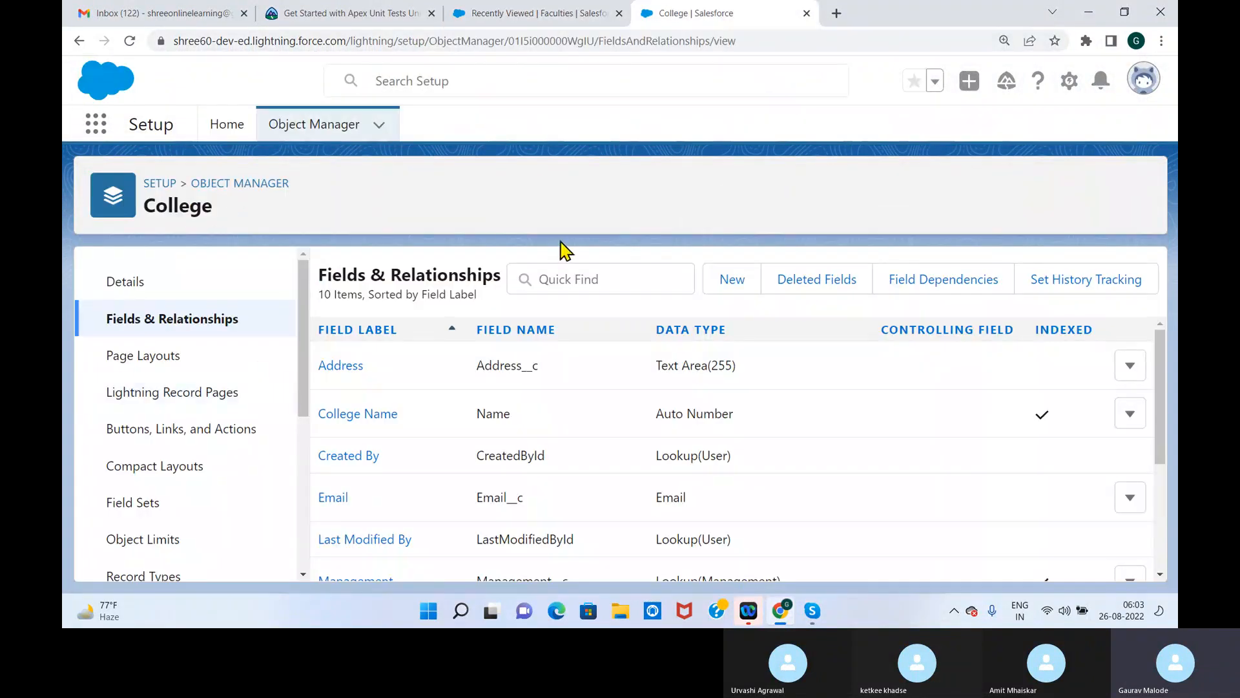
left_click(246, 182)
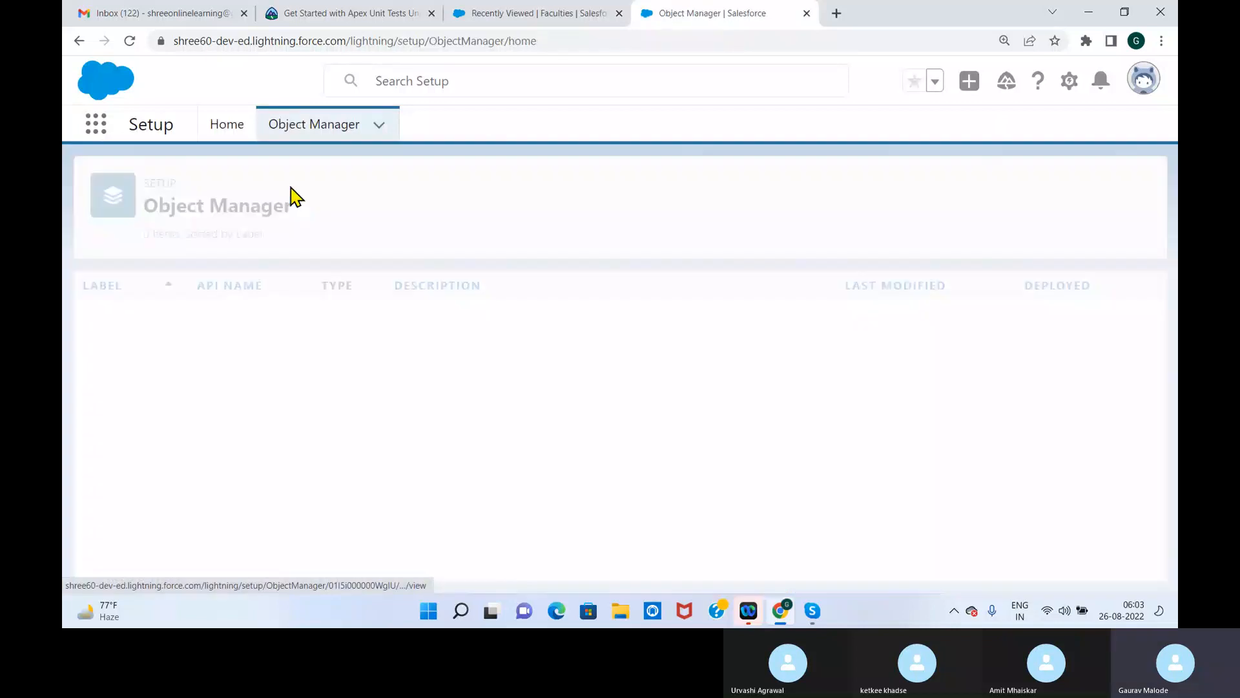
left_click(804, 188)
type("facu")
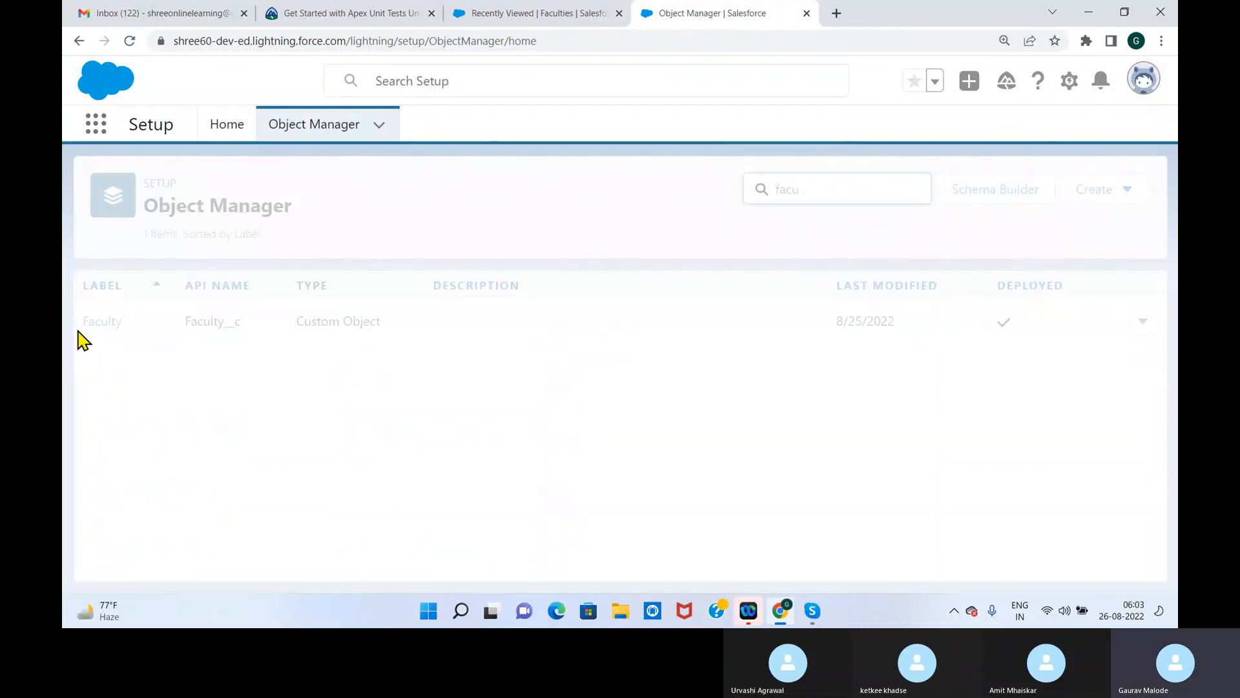
left_click(101, 323)
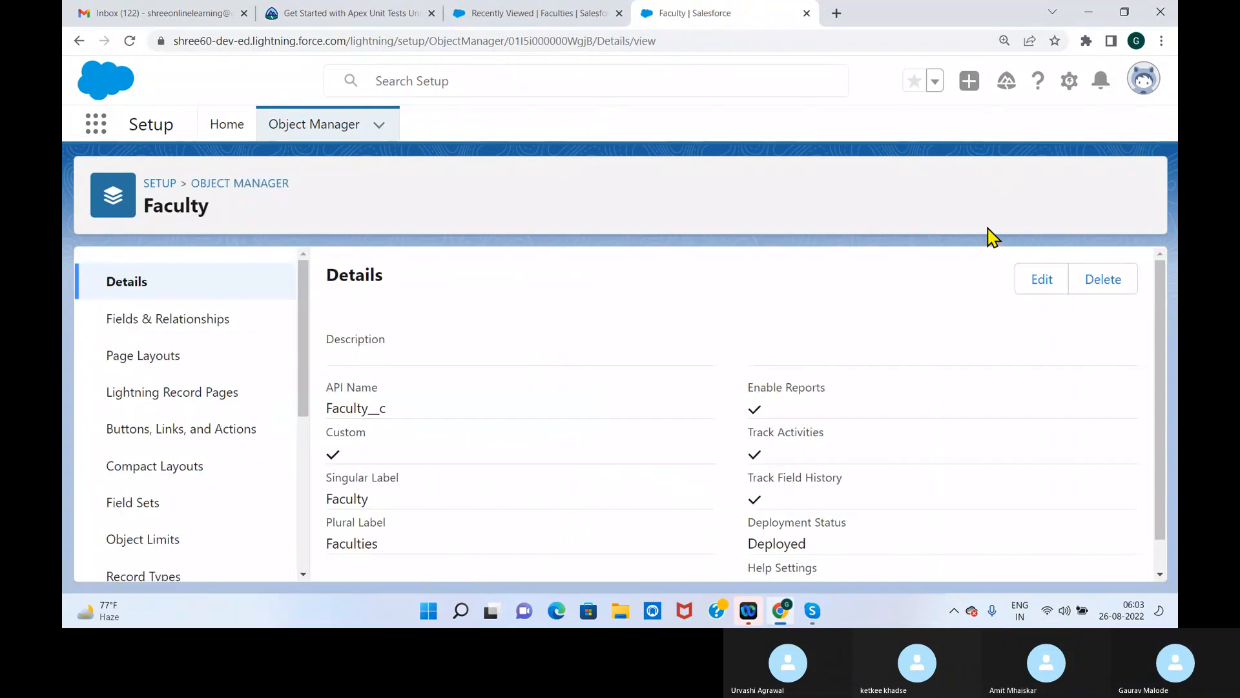
left_click(214, 323)
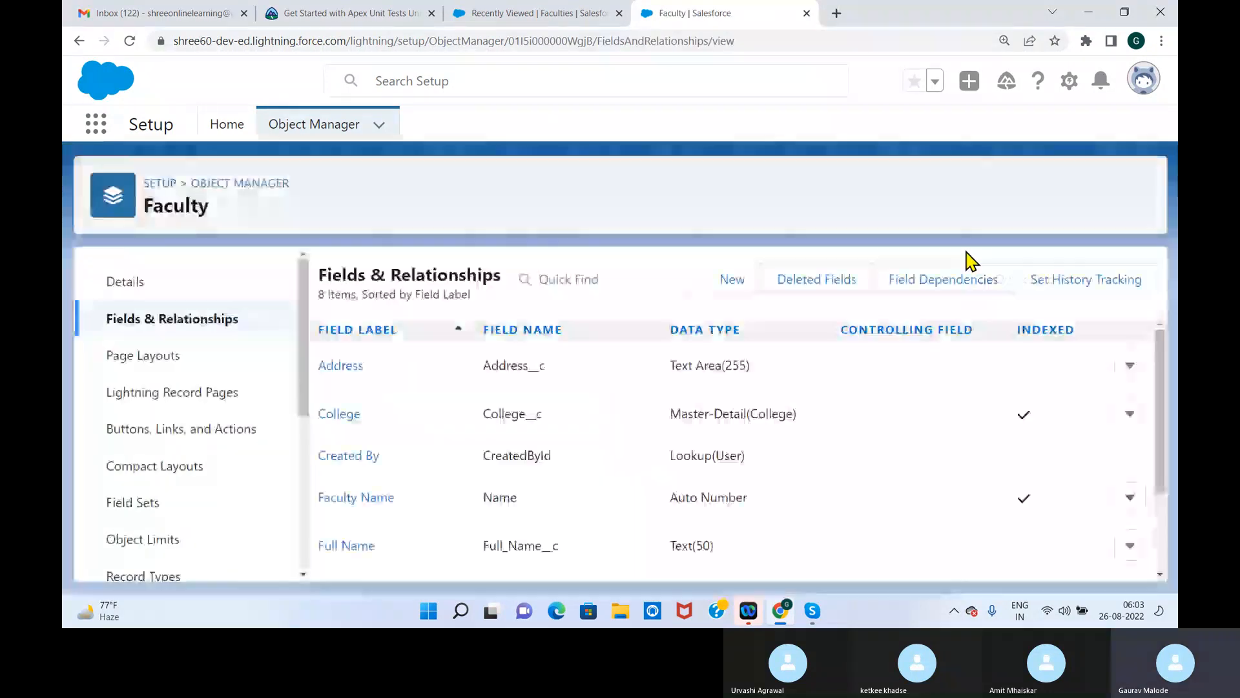
left_click(955, 292)
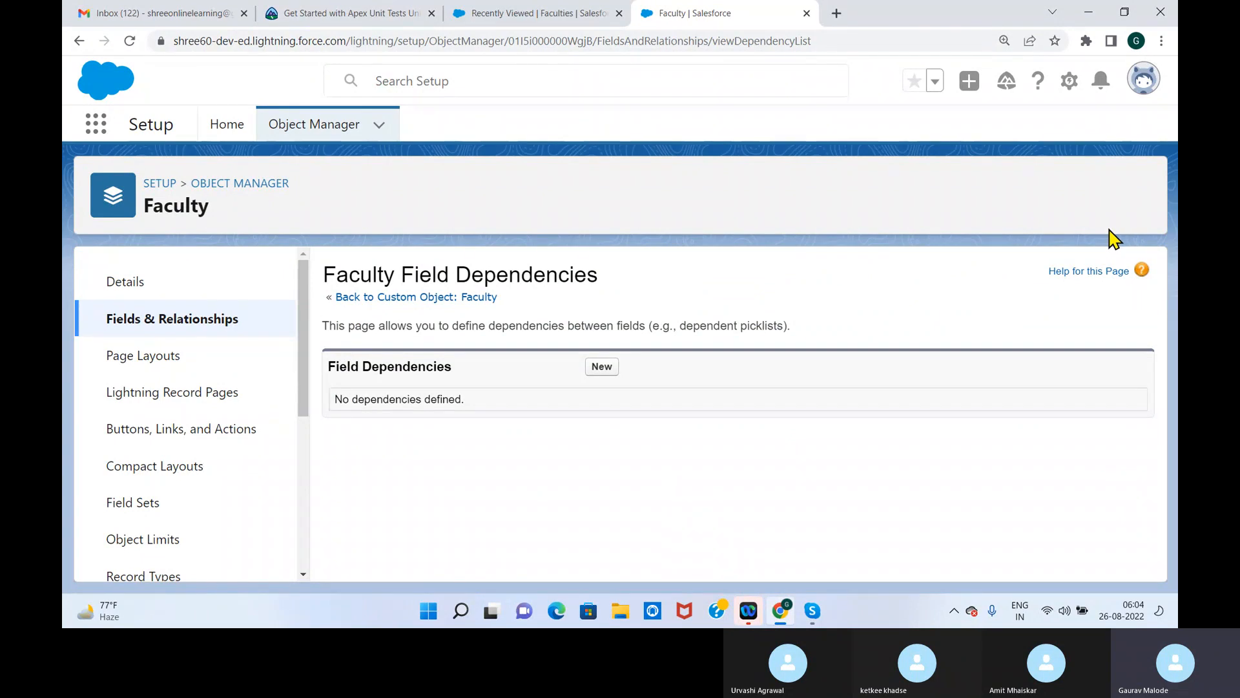
Start a new field dependency on the Faculty object with Subject Specilaization as the controlling field
left_click(602, 367)
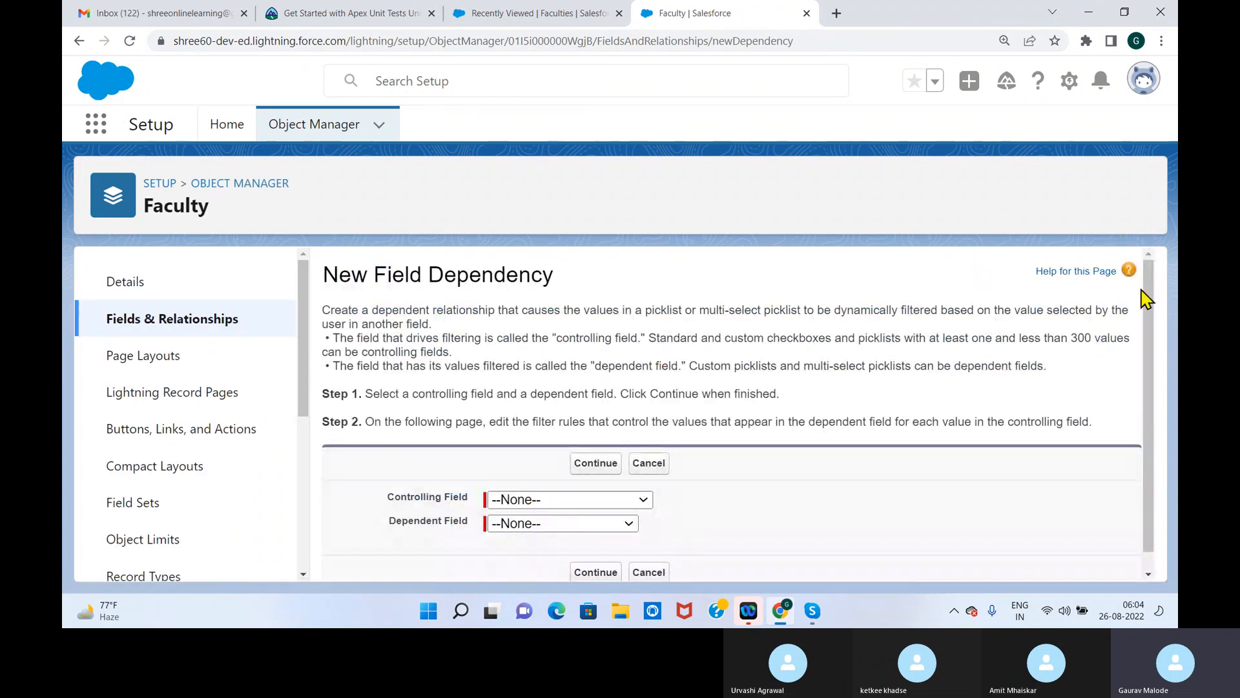
left_click_drag(1151, 310, 1150, 415)
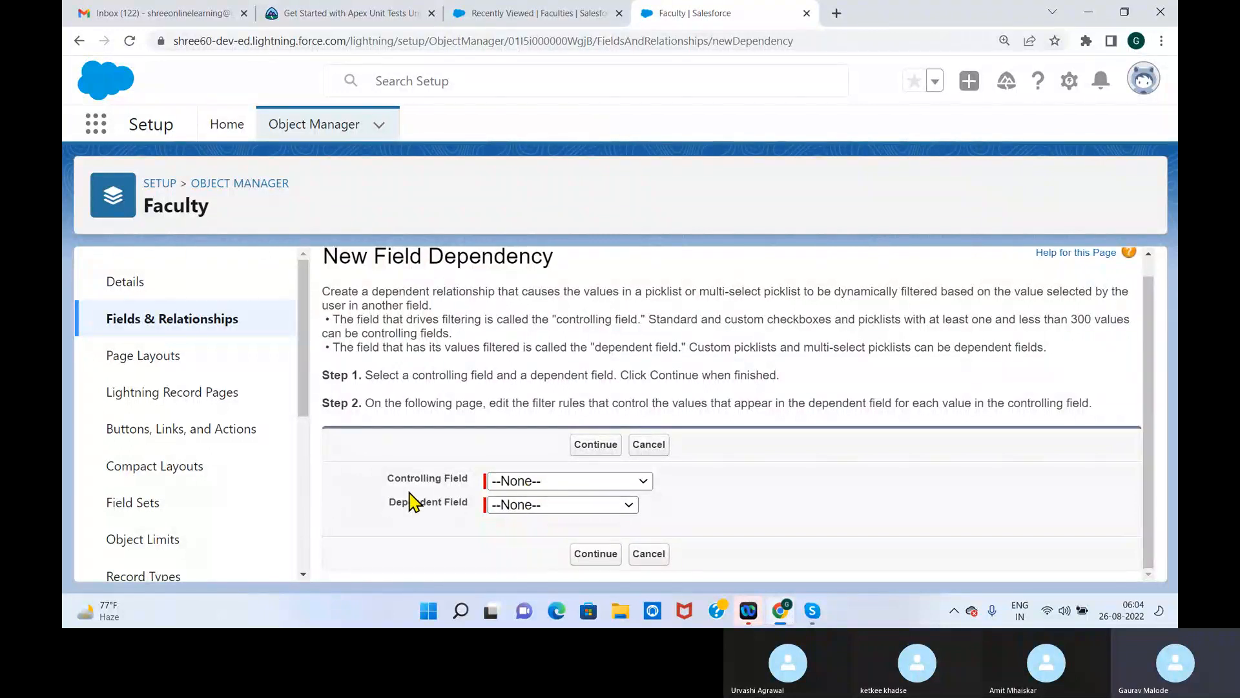
left_click(528, 484)
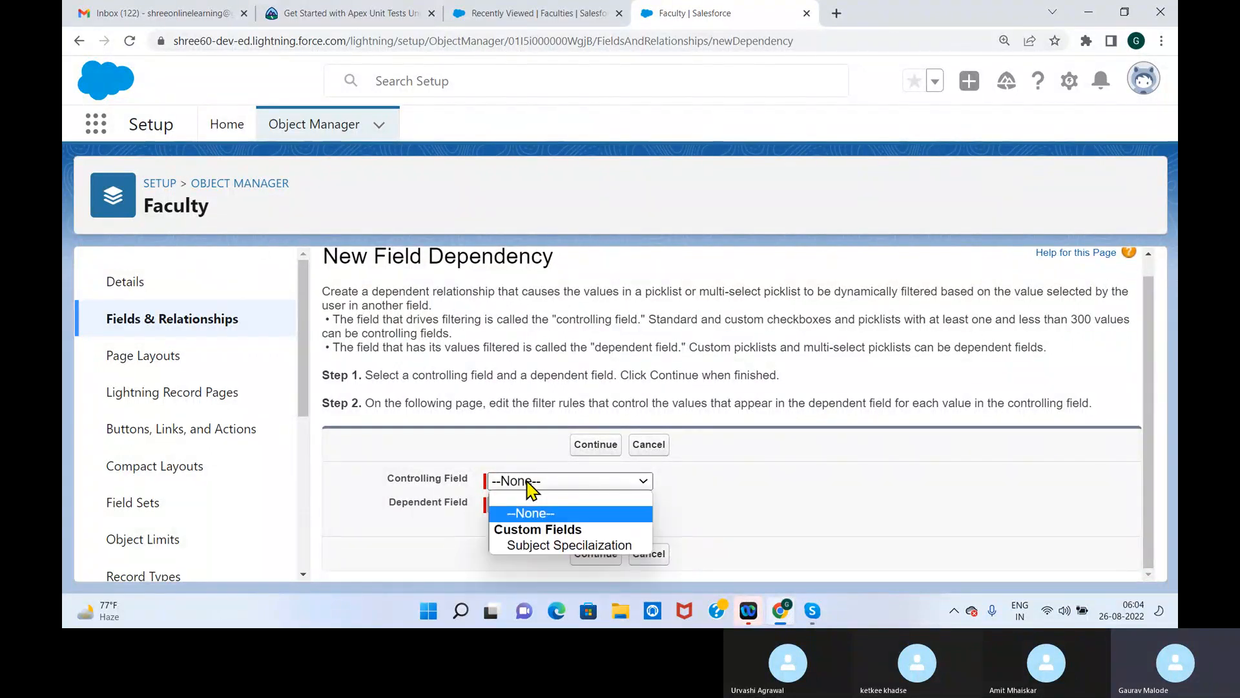
left_click(554, 545)
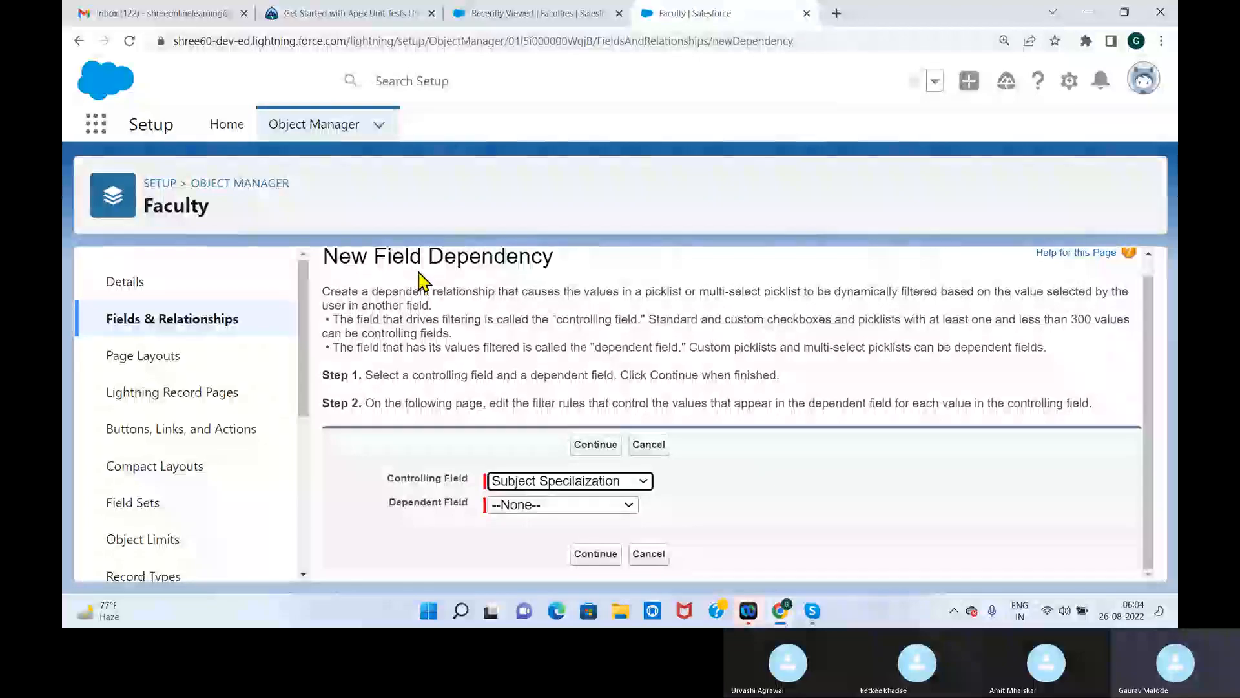
Read the dependency description and compare the fields offered as Dependent Field and Controlling Field
left_click_drag(606, 291, 803, 291)
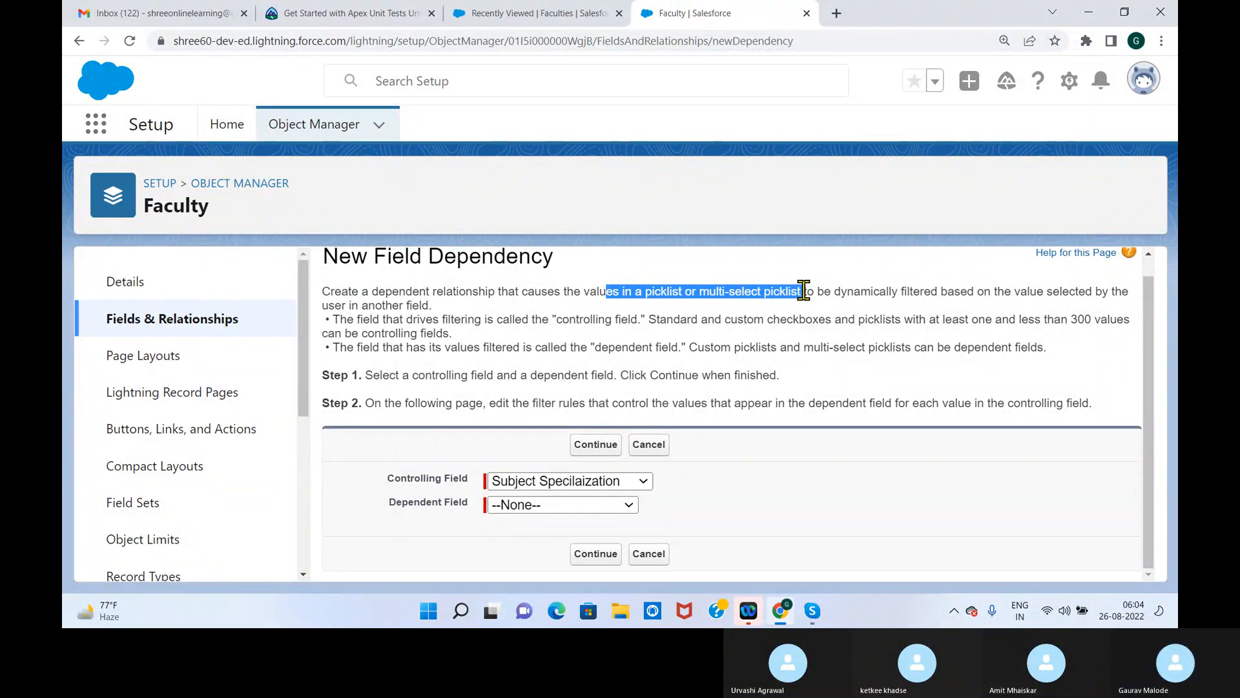
left_click(601, 506)
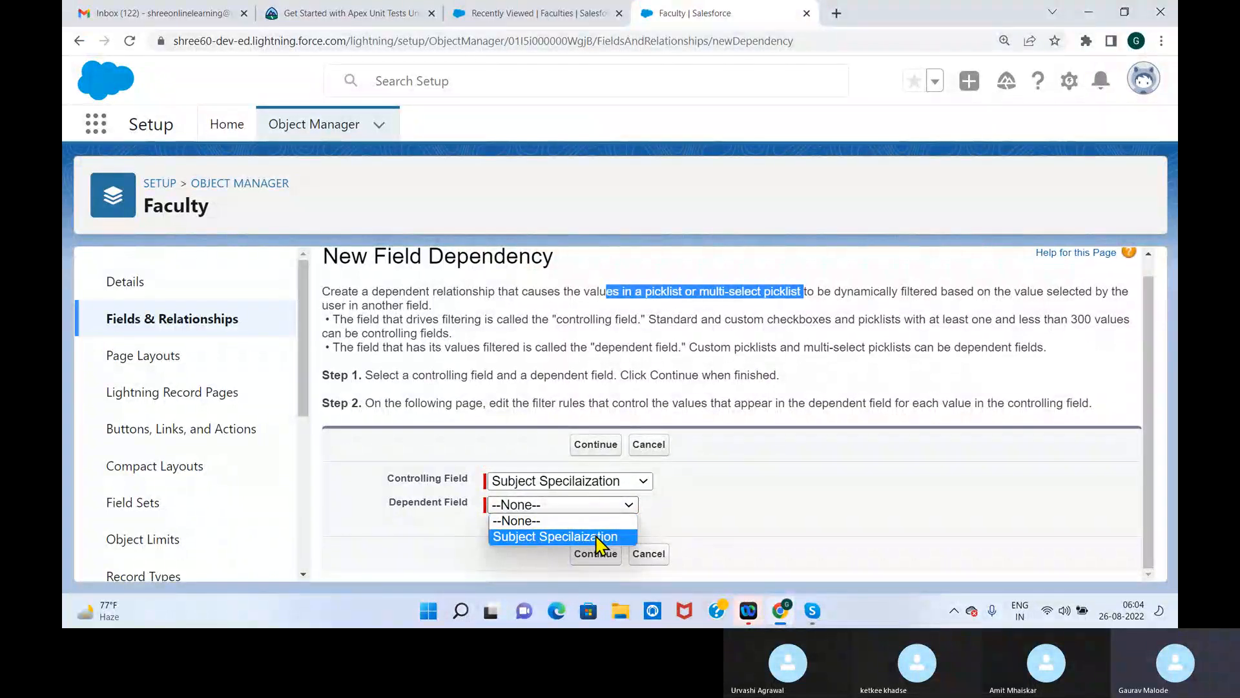
left_click(577, 484)
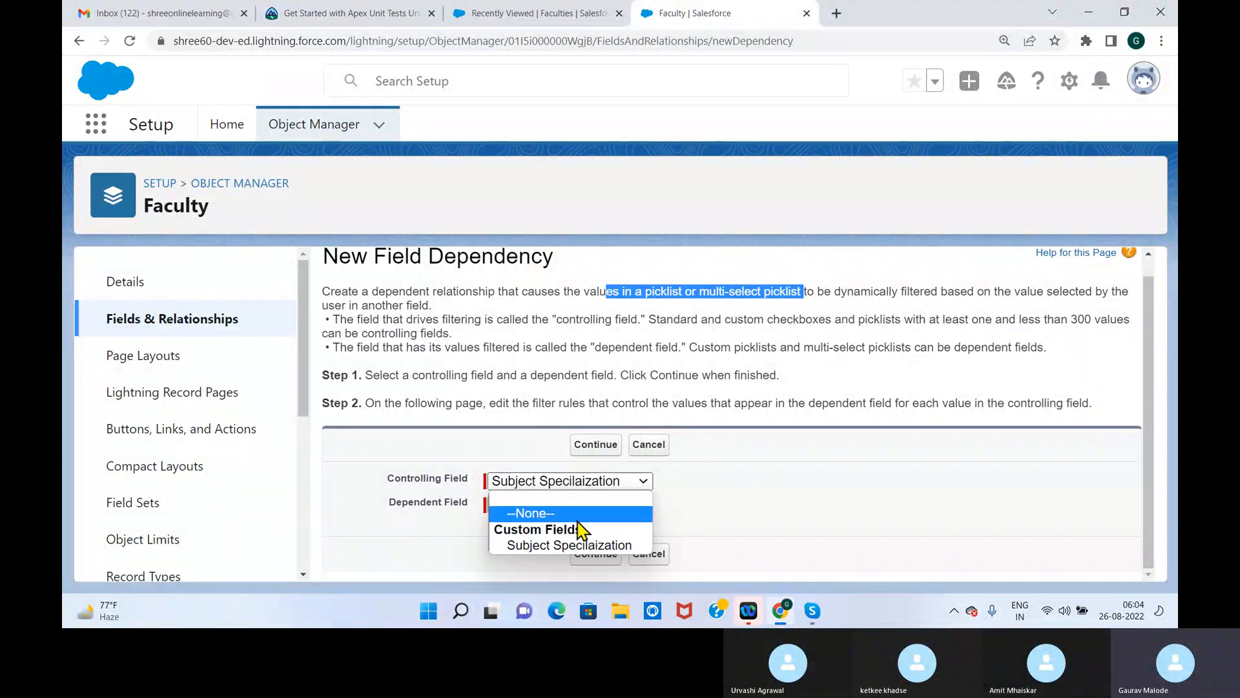
left_click(563, 545)
left_click(622, 507)
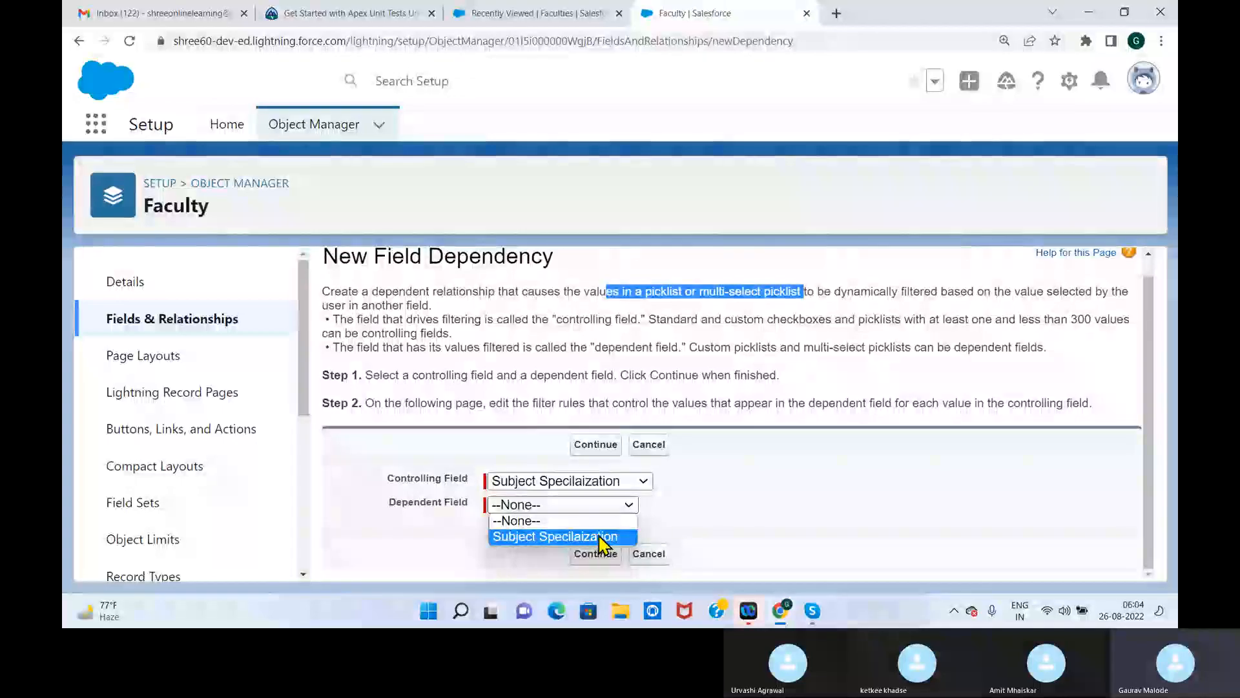
left_click(743, 505)
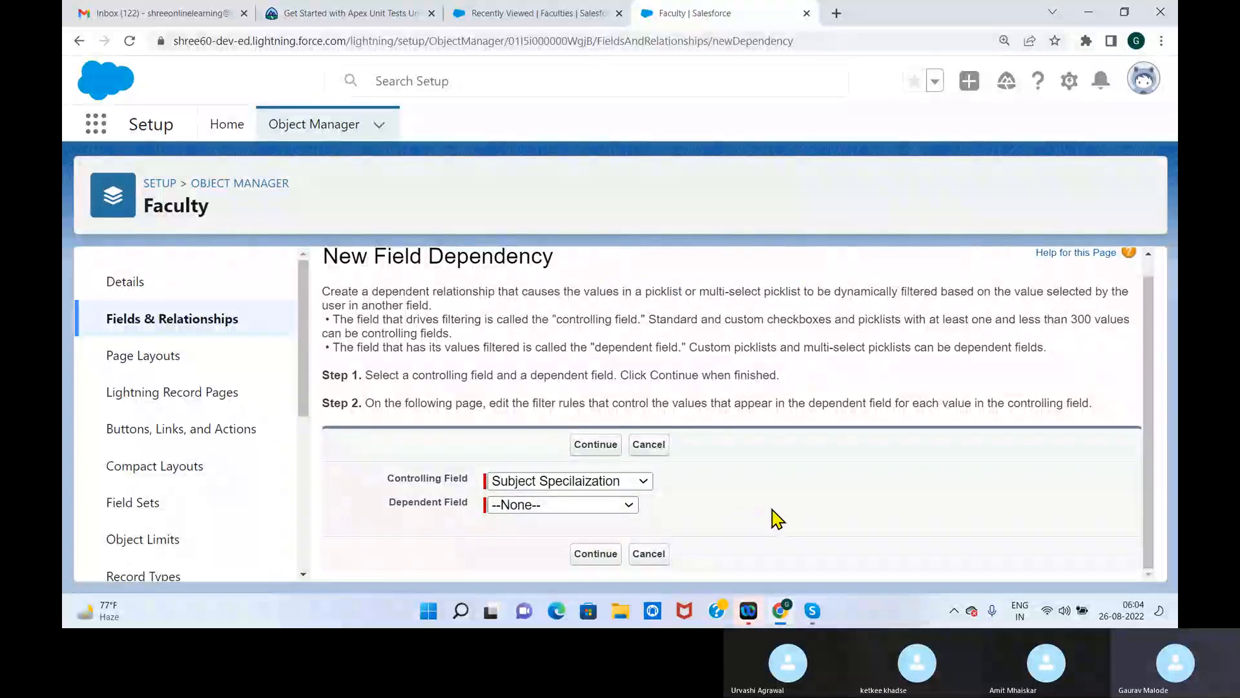
Duplicate the Faculty setup page in a new tab and start a new custom field of type Picklist on Faculty
right_click(692, 17)
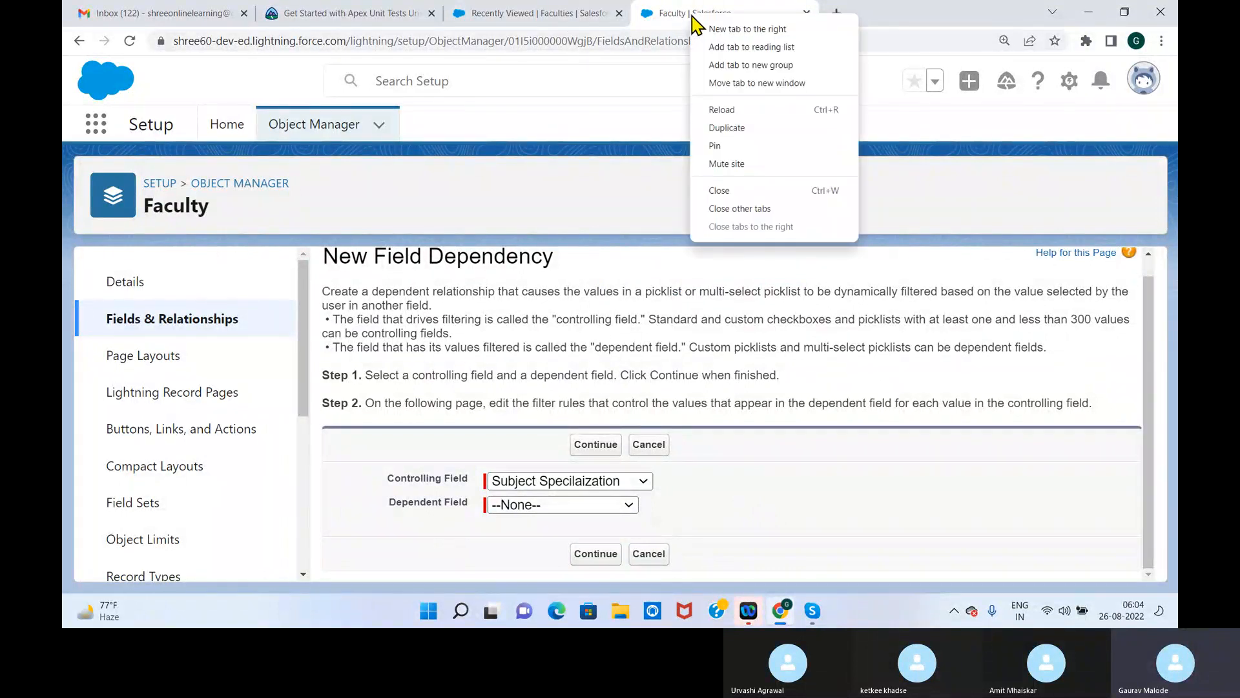
left_click(742, 128)
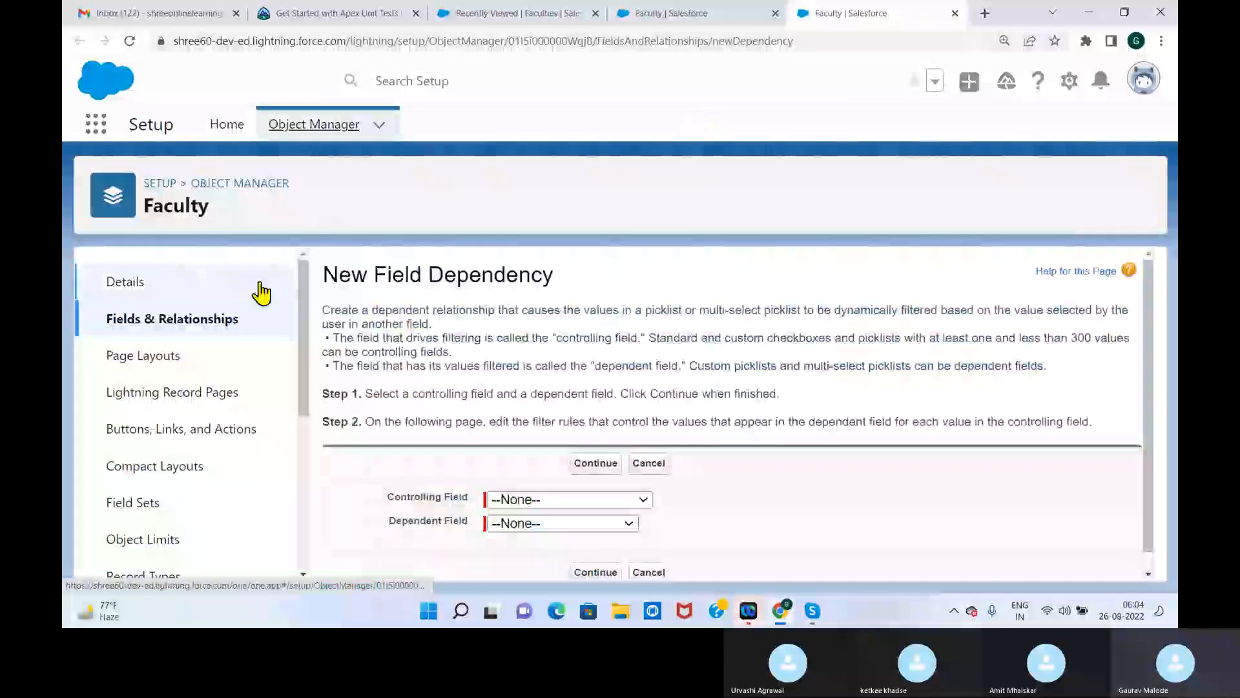
left_click(190, 326)
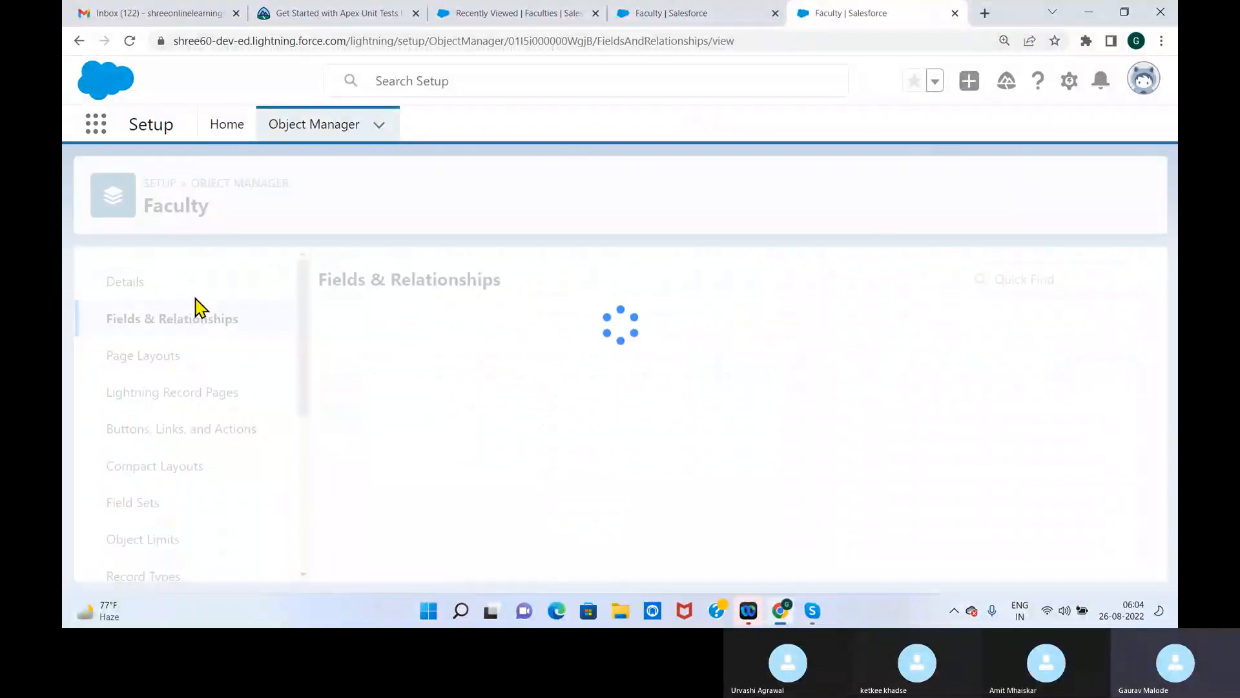
left_click(735, 284)
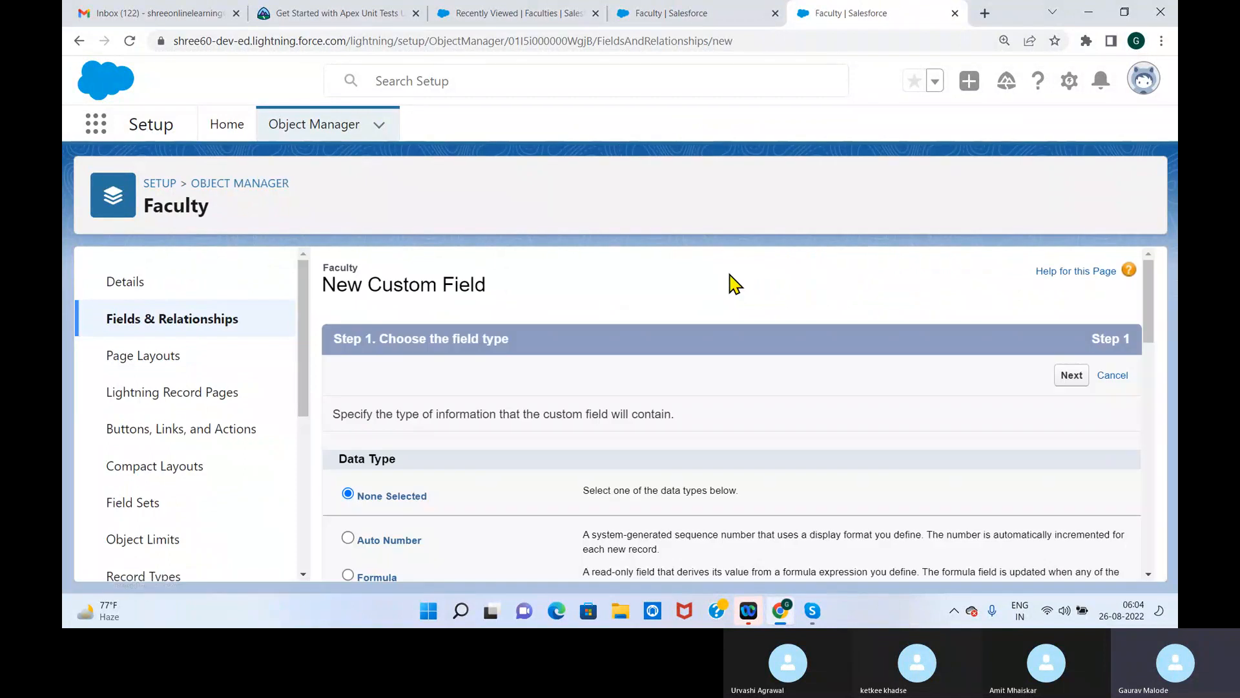
left_click_drag(1154, 297, 1140, 482)
left_click(348, 403)
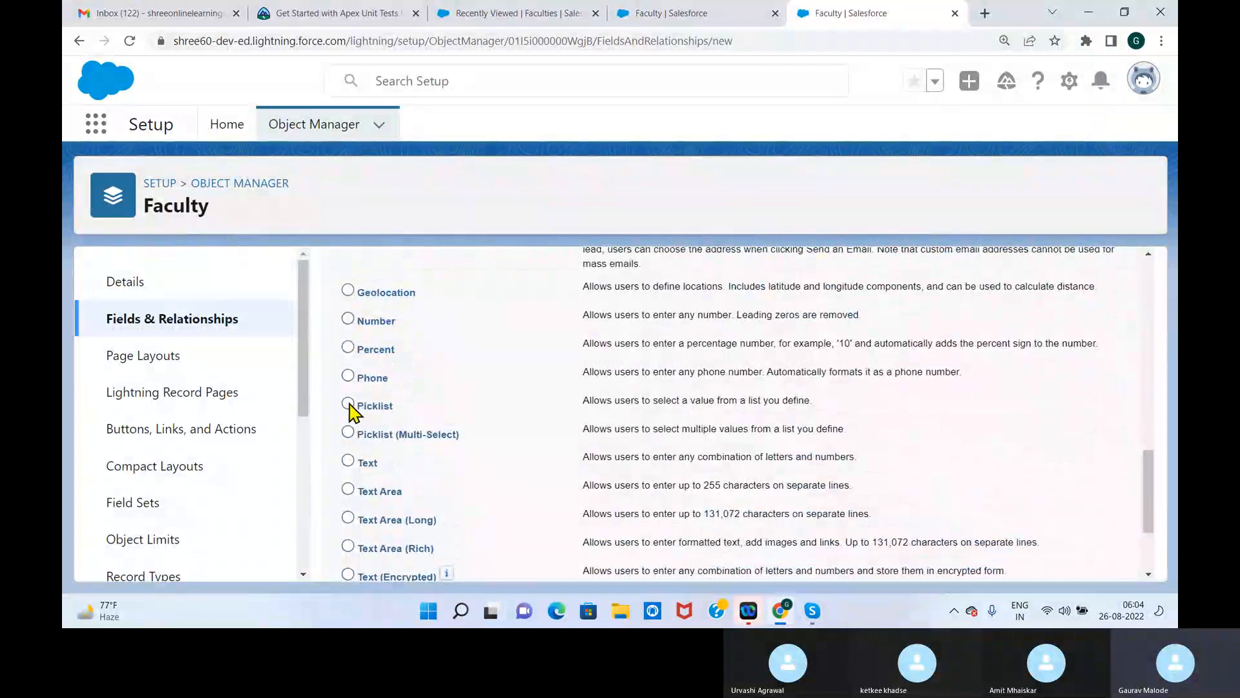
left_click_drag(1150, 476, 1150, 511)
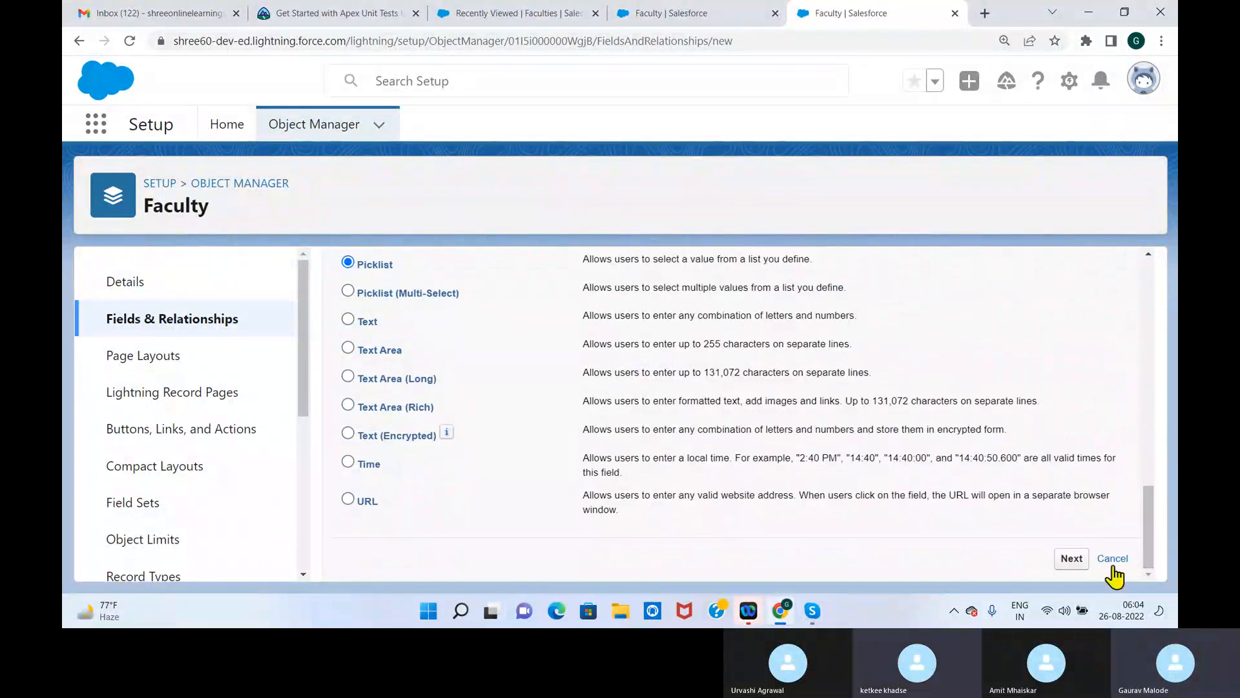
left_click(1072, 558)
Label the picklist field Category and choose to enter its values manually, one per line
scroll(1145, 281, "down", 1)
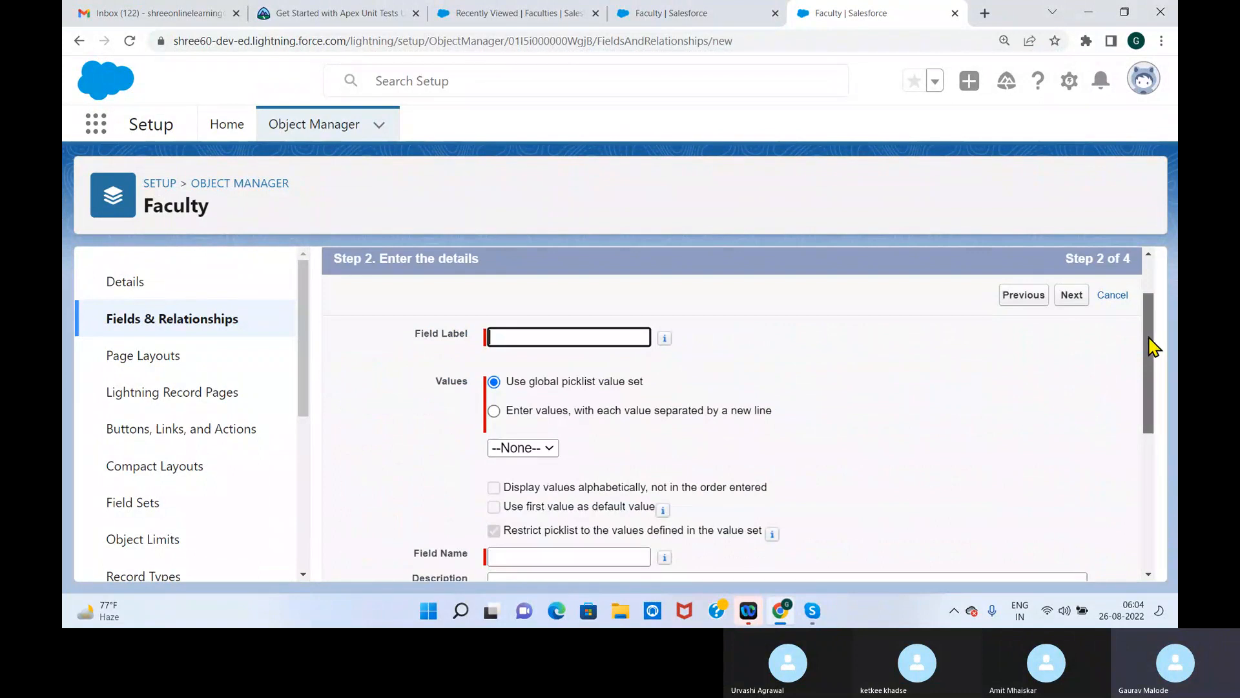
left_click(495, 411)
left_click(523, 336)
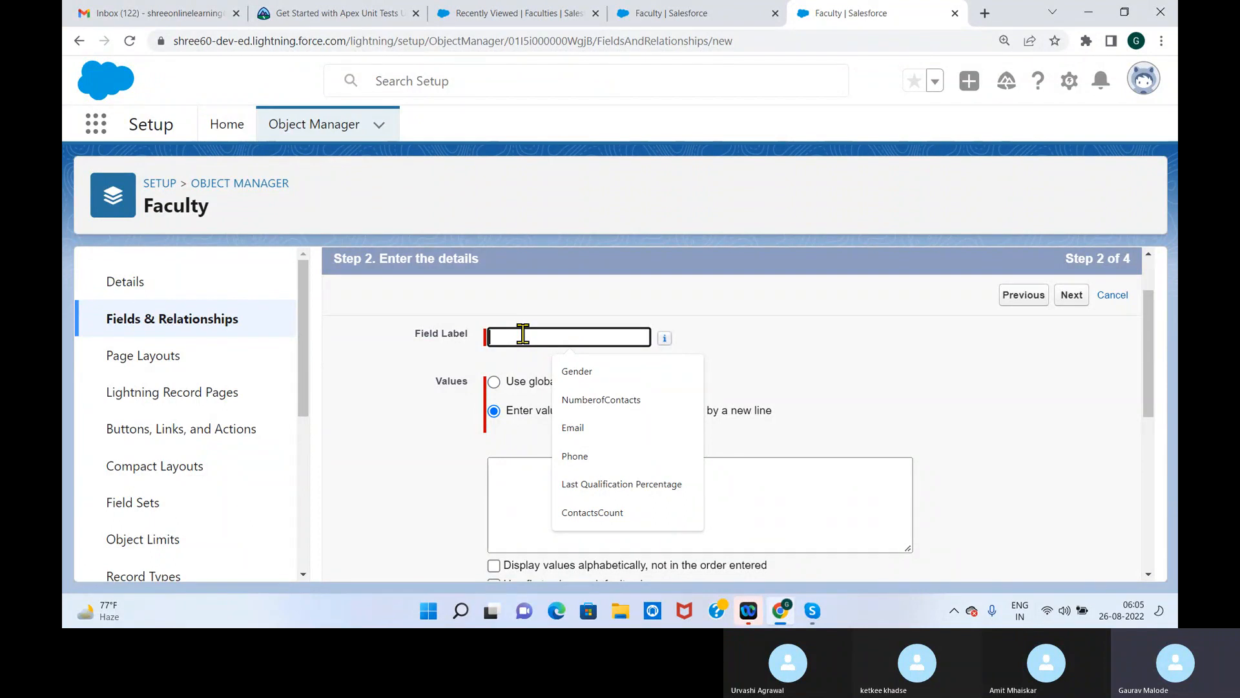
type("Cat")
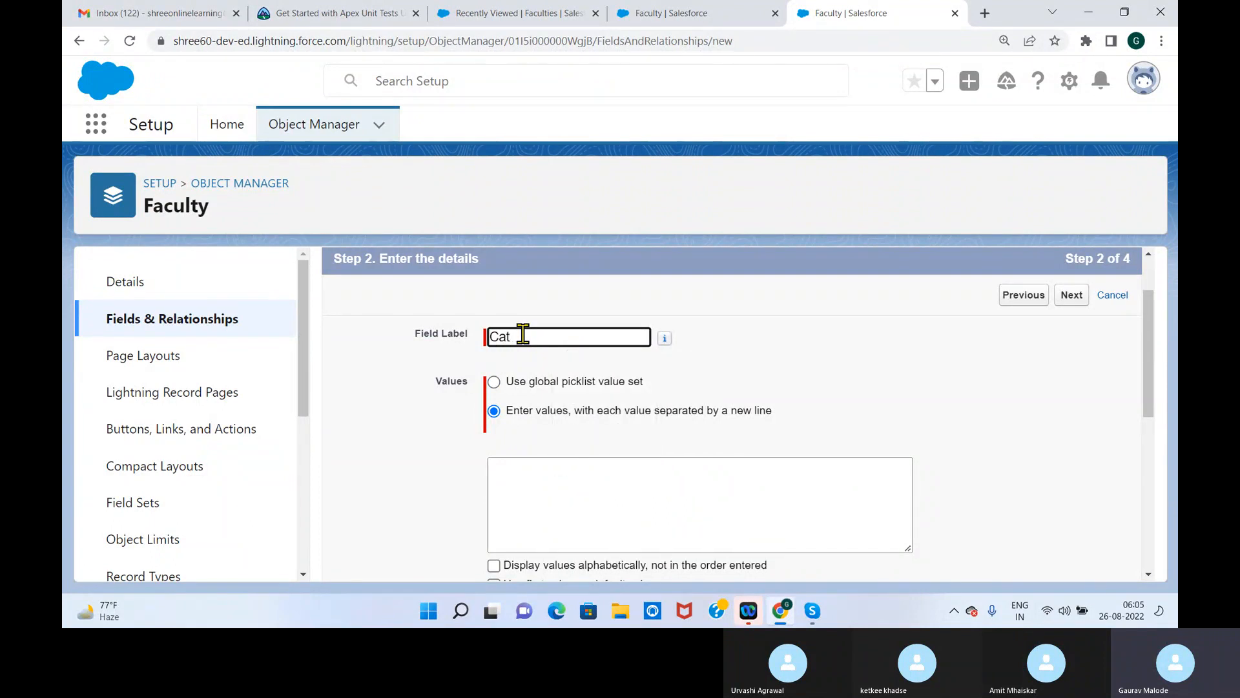
type("egory")
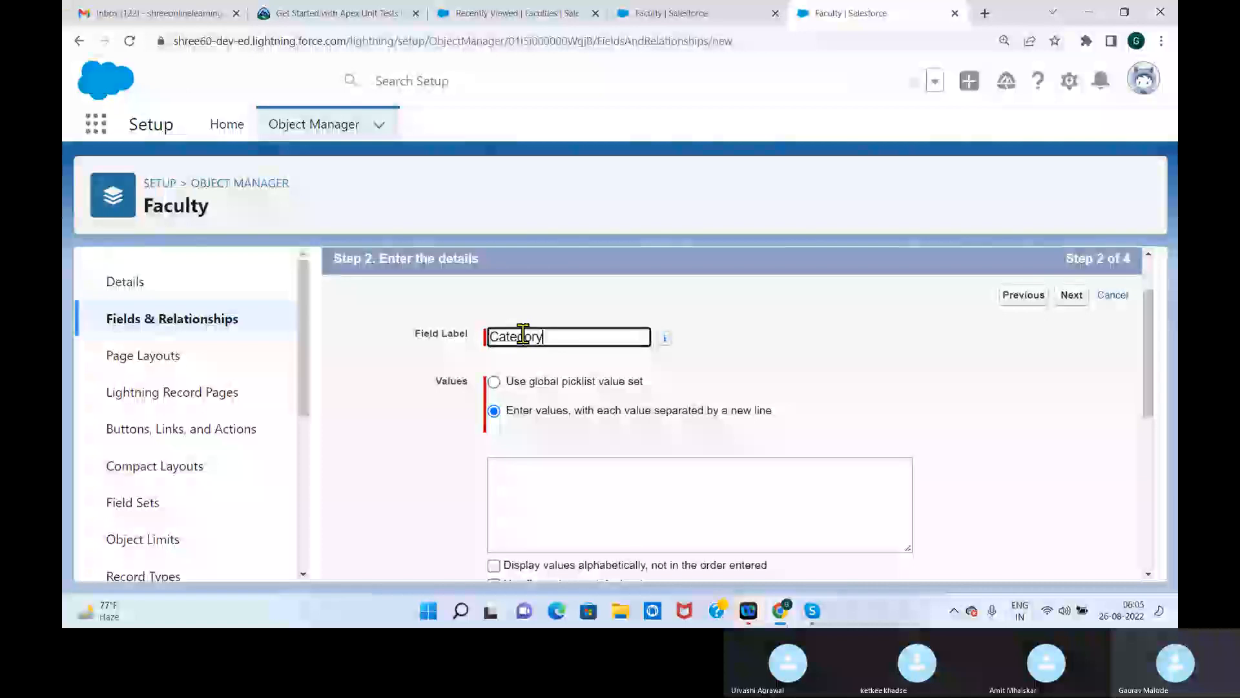
Enter the Category values Machine Learaning, Data Science, Artificial Intelligence, IOT, Electronic Communication, Environment and Mechtronics, one per line
left_click(521, 501)
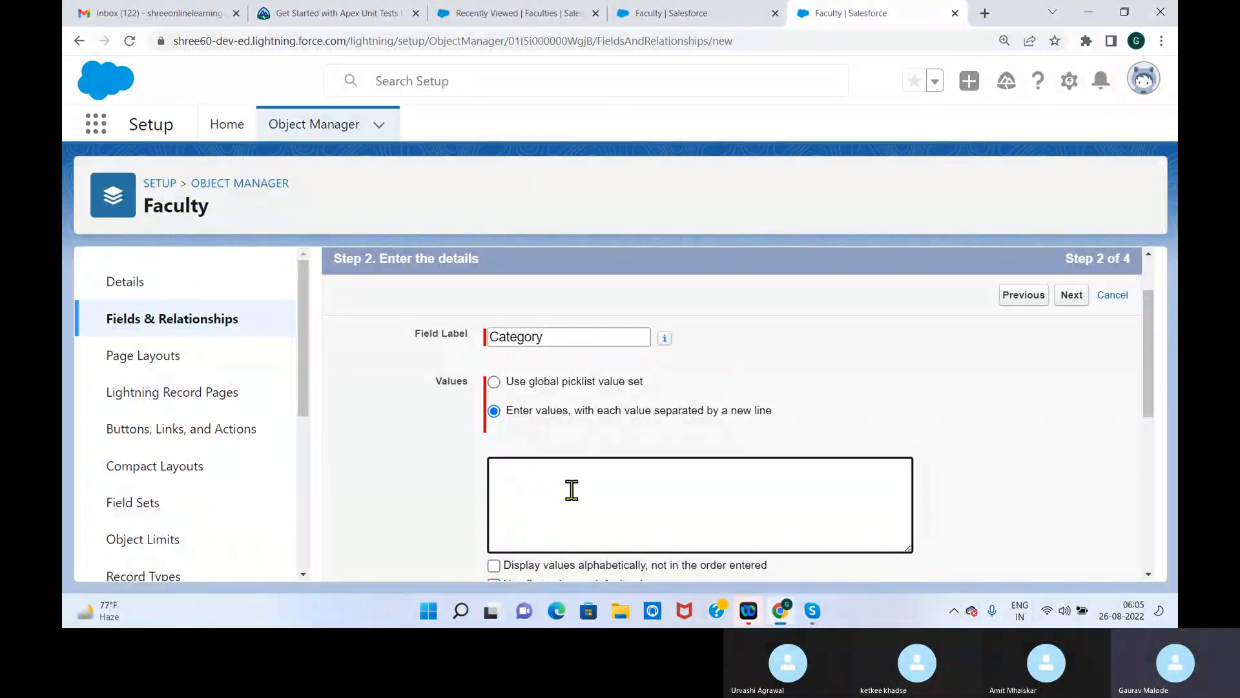
type("Machine Learaning")
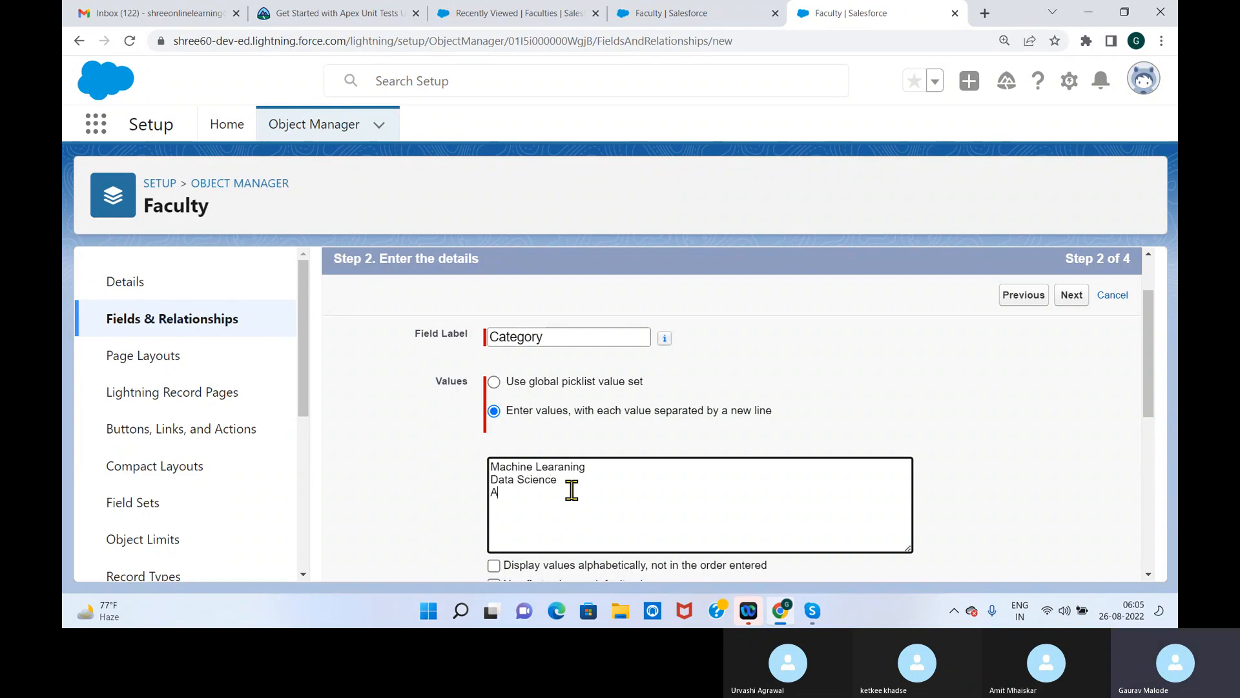
type("ial")
type("tr")
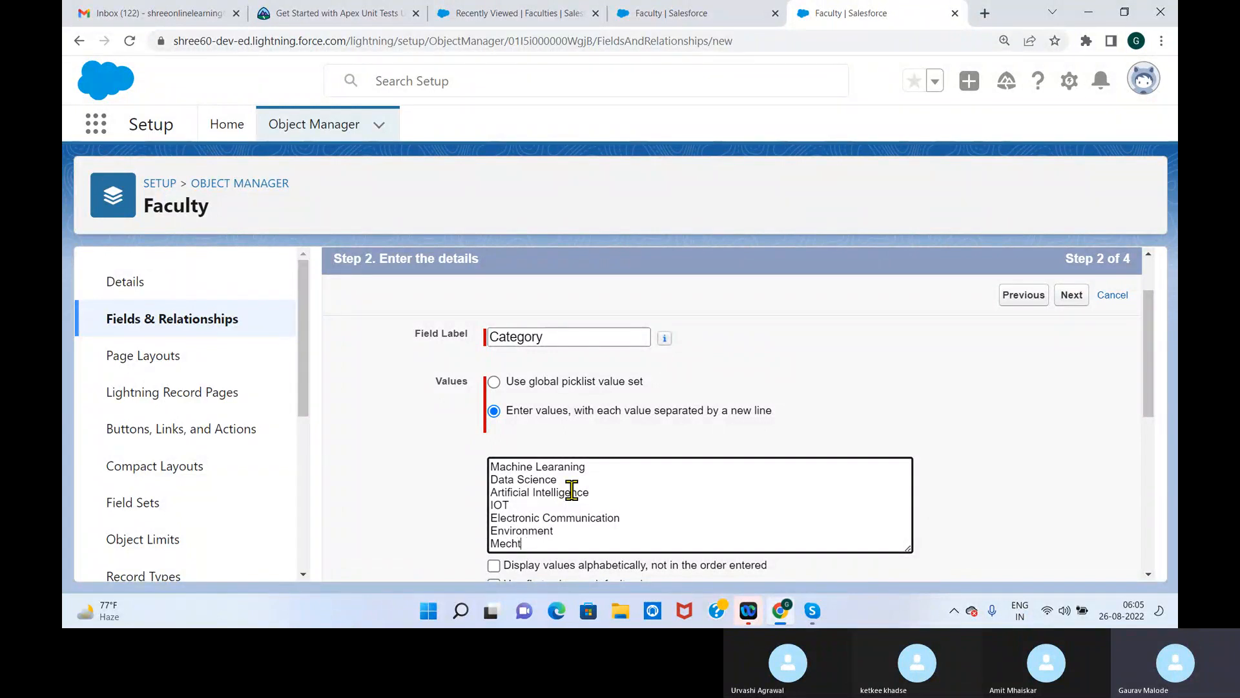
type("ronics")
key("Return")
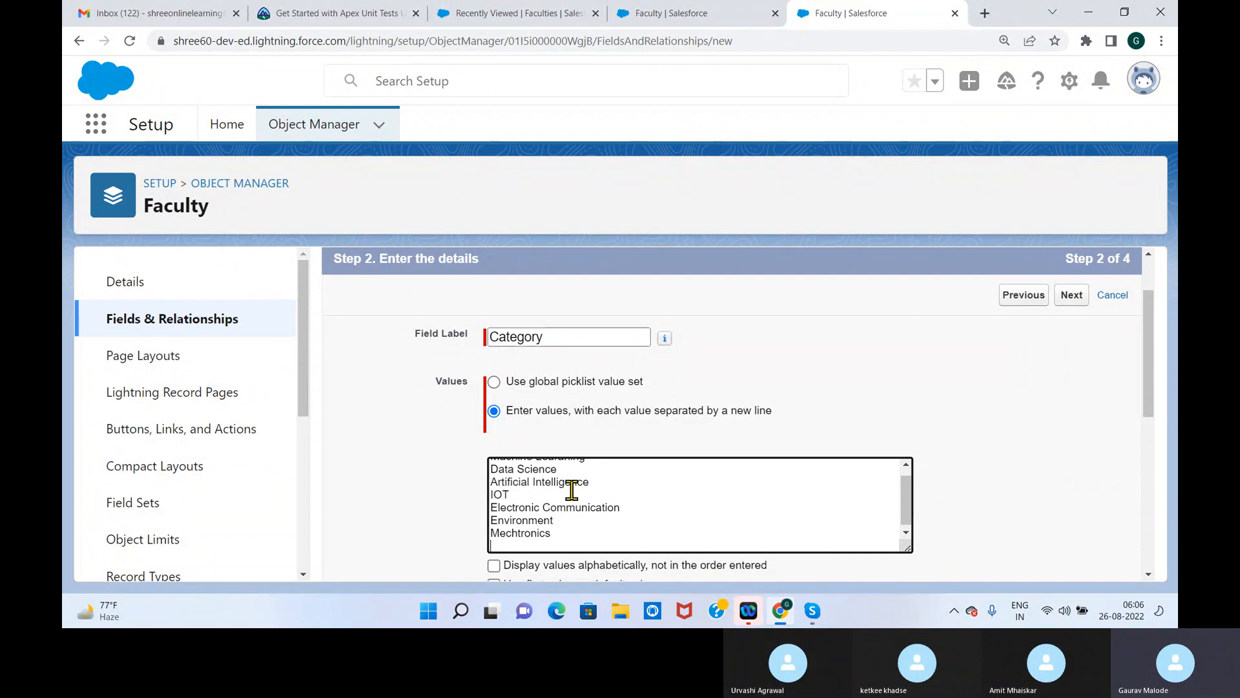
Check the Faculties list page, return to the new field form, and add Data Management and Software Developement to the Category values
left_click(541, 13)
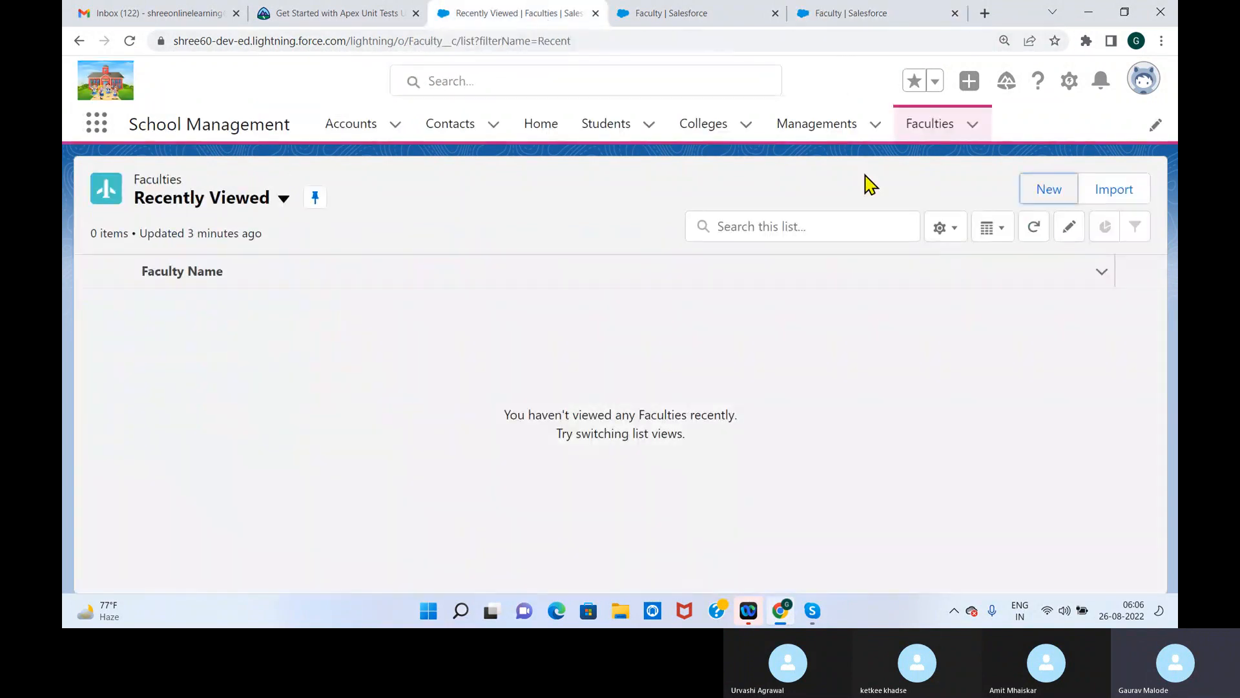
left_click(852, 15)
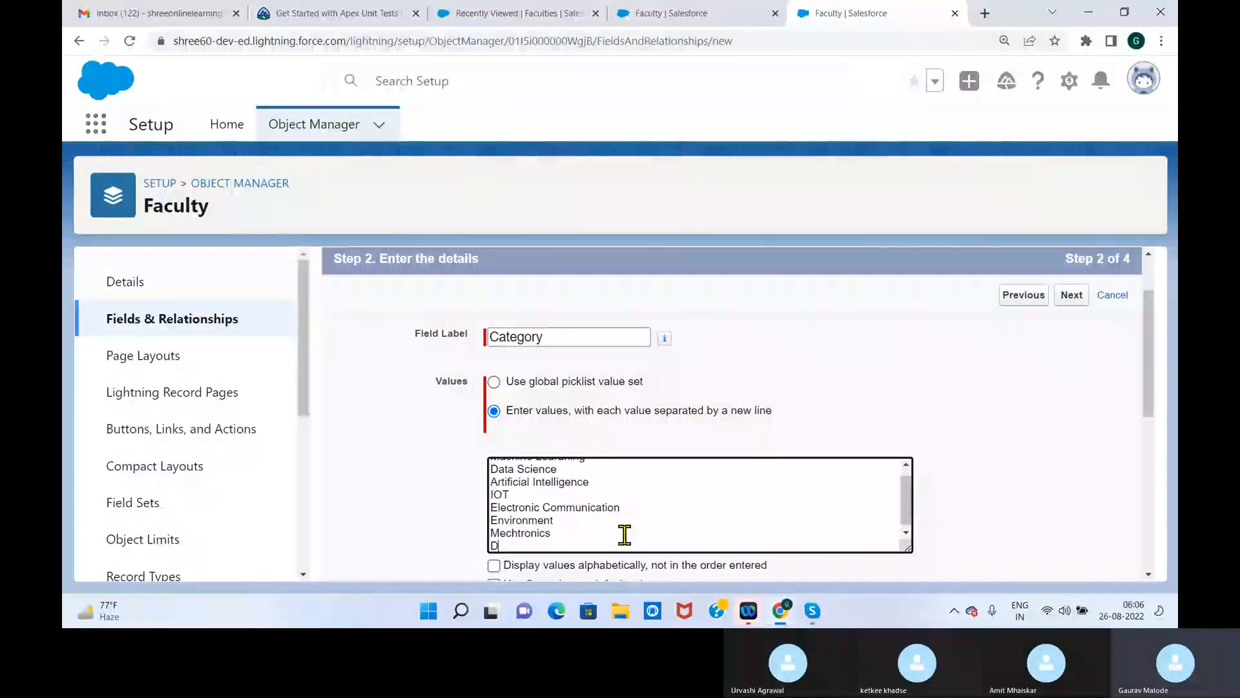
type("gement")
key("Return")
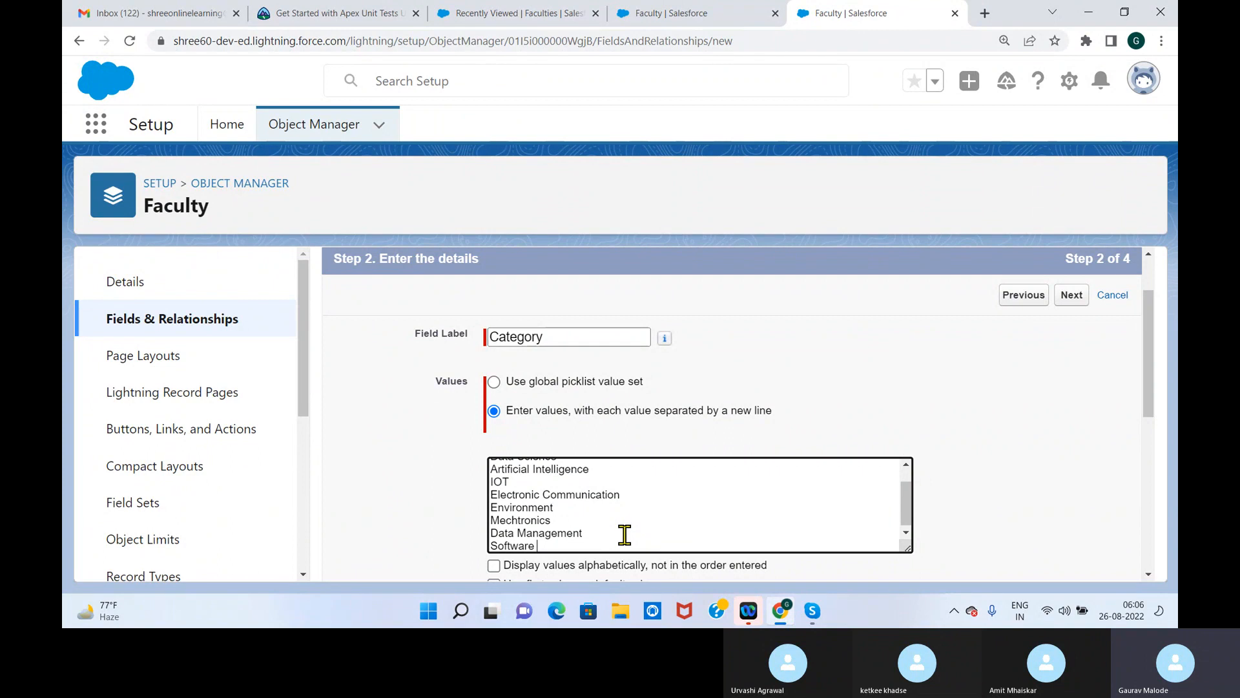
type("Software Developemetn")
key("Return")
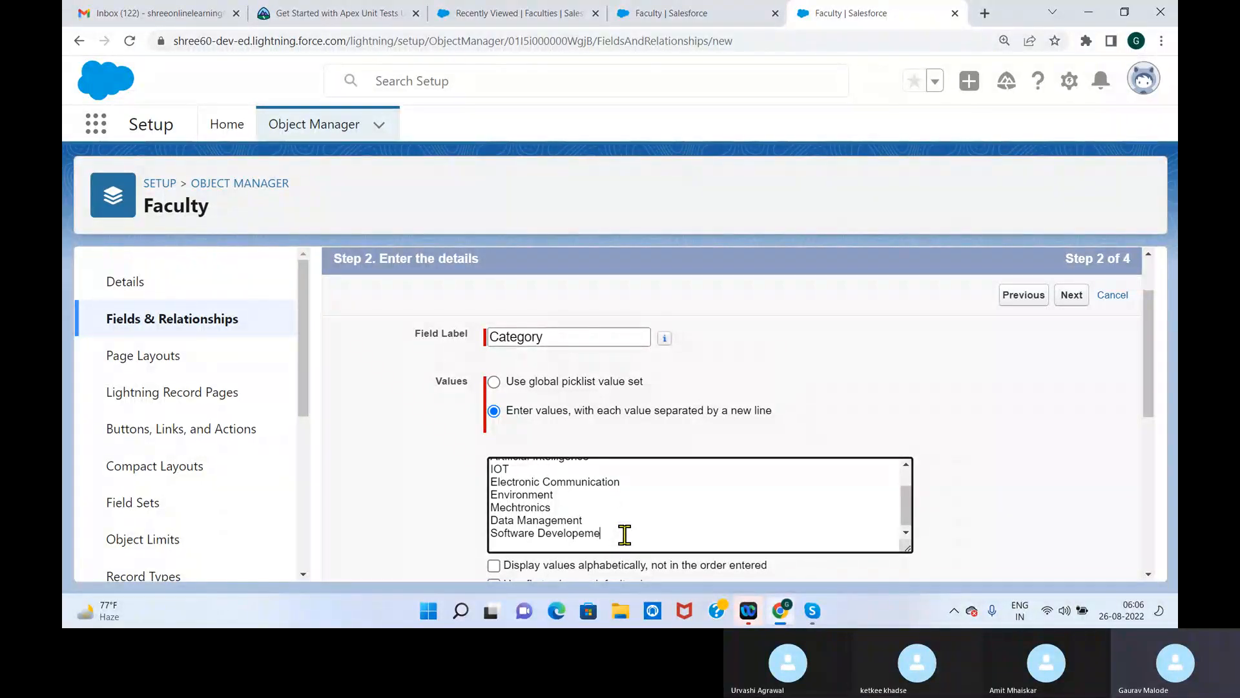
type("n")
type("t ")
type("Cloud Comp")
type("uting")
Add Cloud Computing, Mobile Computing and Construction to the Category values, one per line
key("Return")
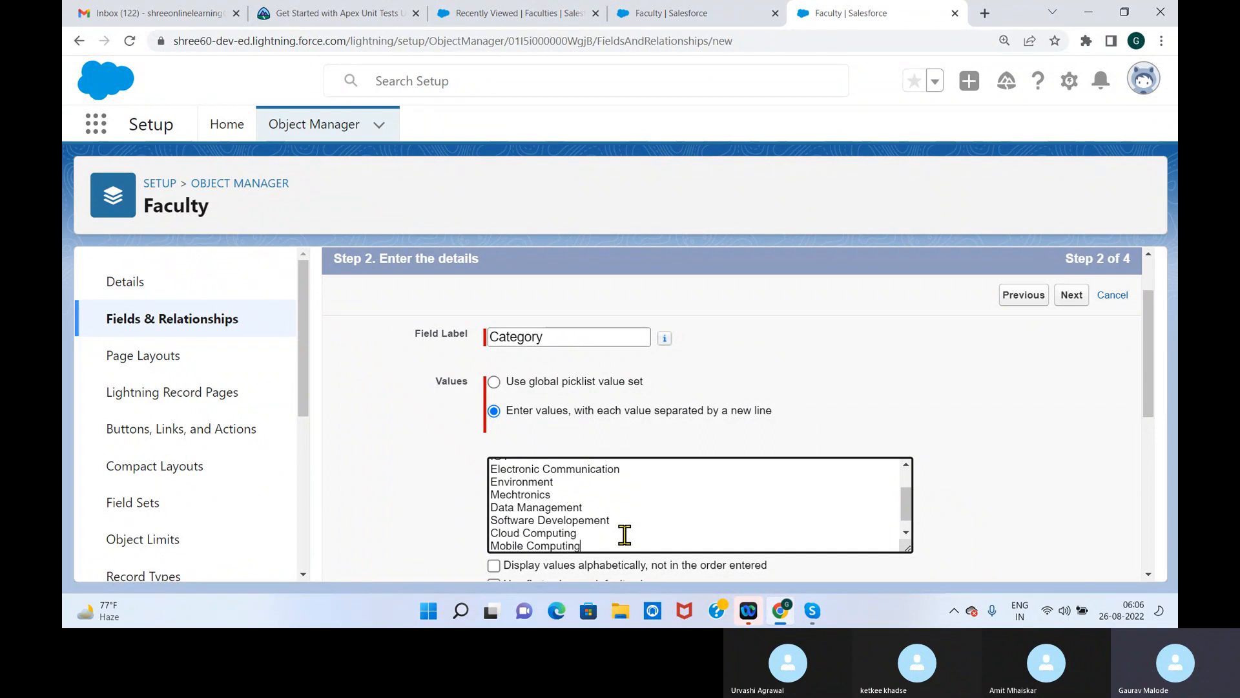
type("Mobile Computing")
key("Return")
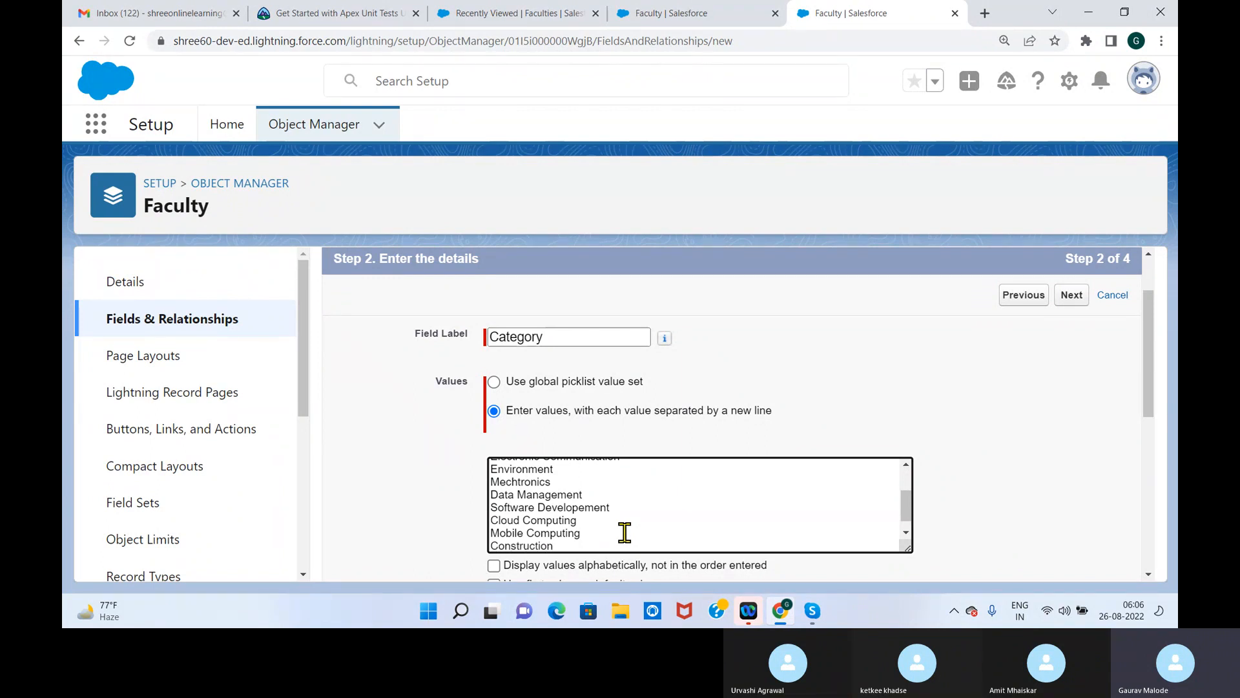
key("Return")
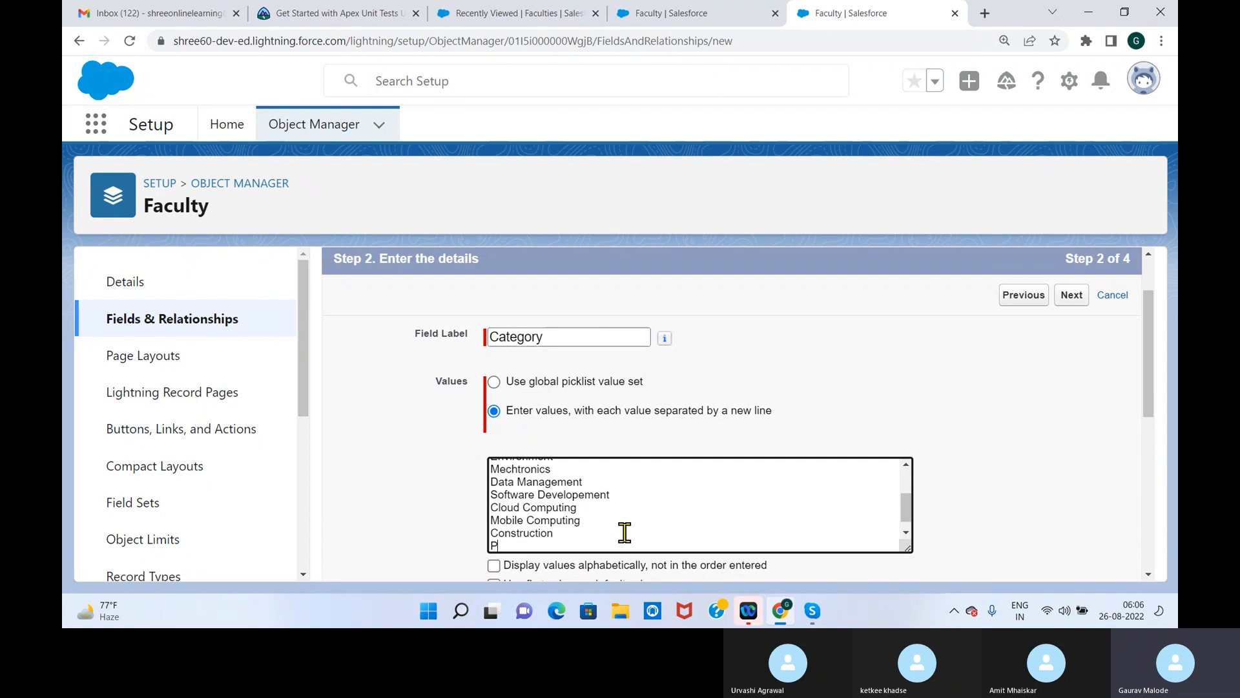
Add Production and a maintenance entry to the Category values, and continue to the field-level security step
type("Procu")
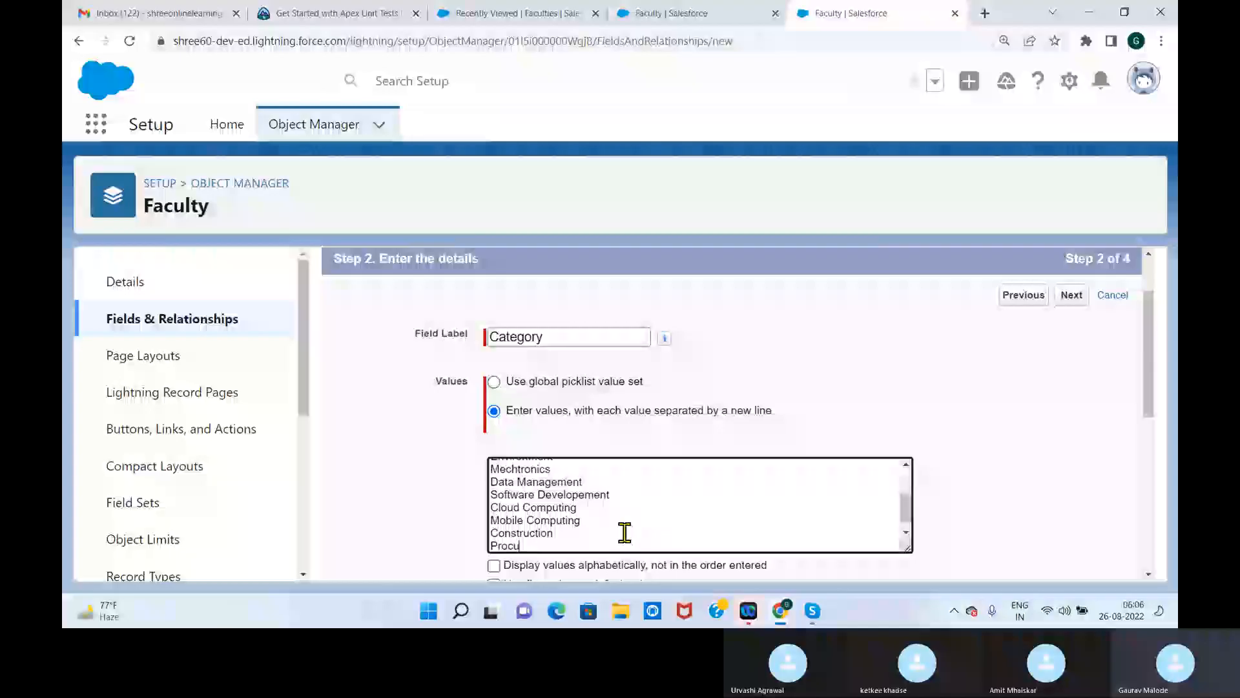
type("tion")
key("Return")
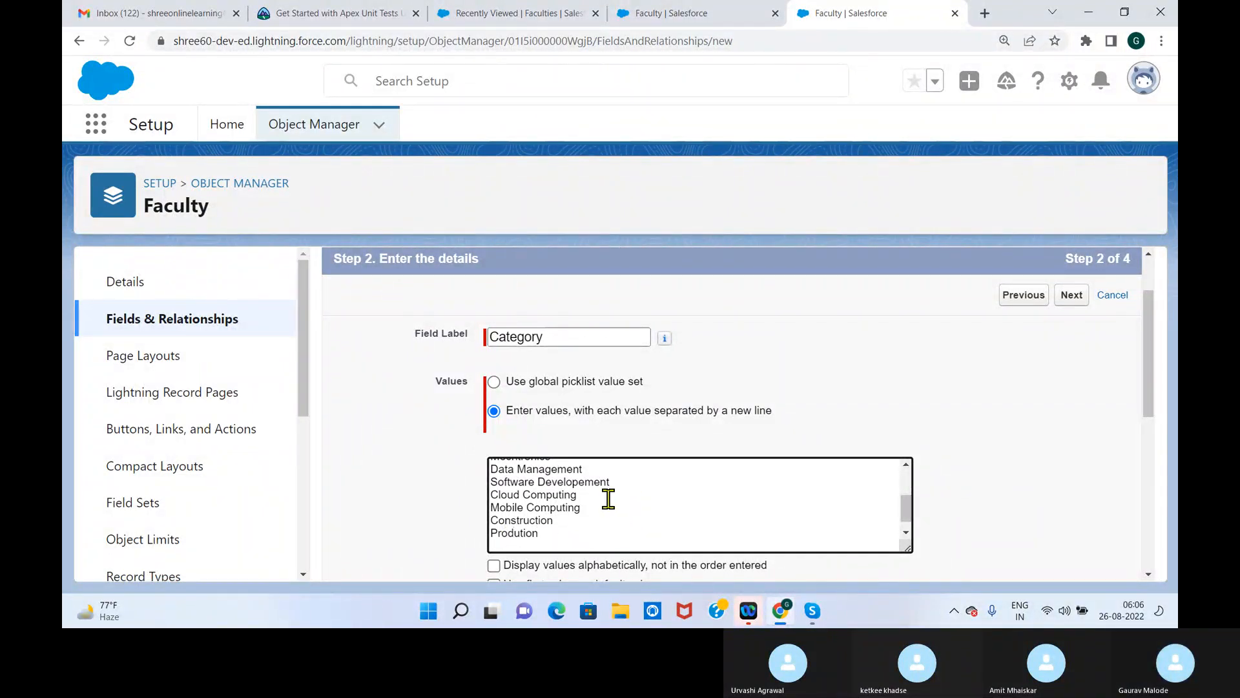
type("c")
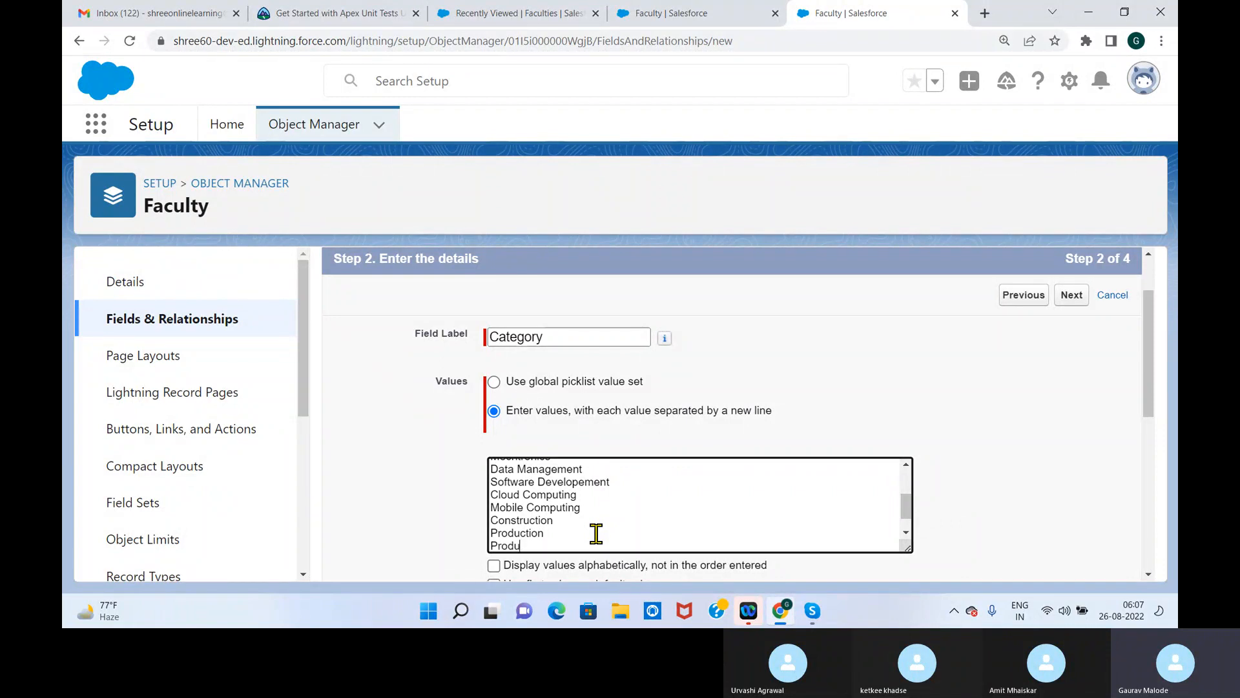
type("Maintenace & Service")
left_click_drag(1151, 343, 1141, 498)
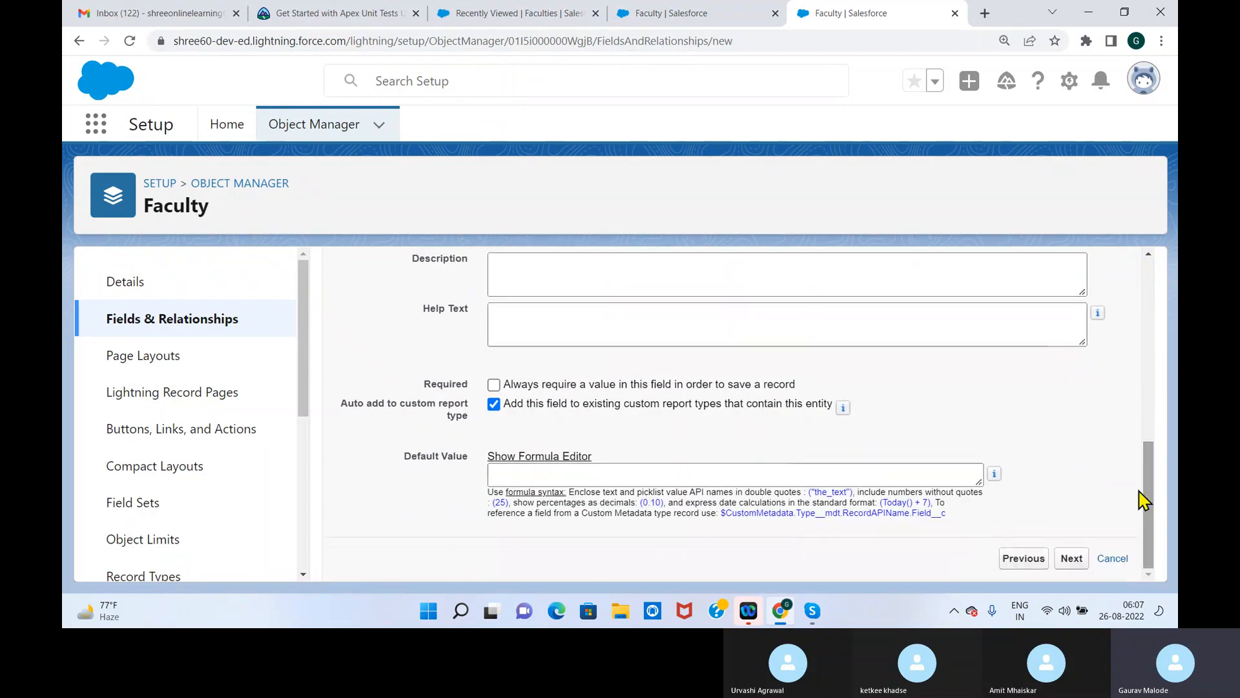
left_click(1066, 568)
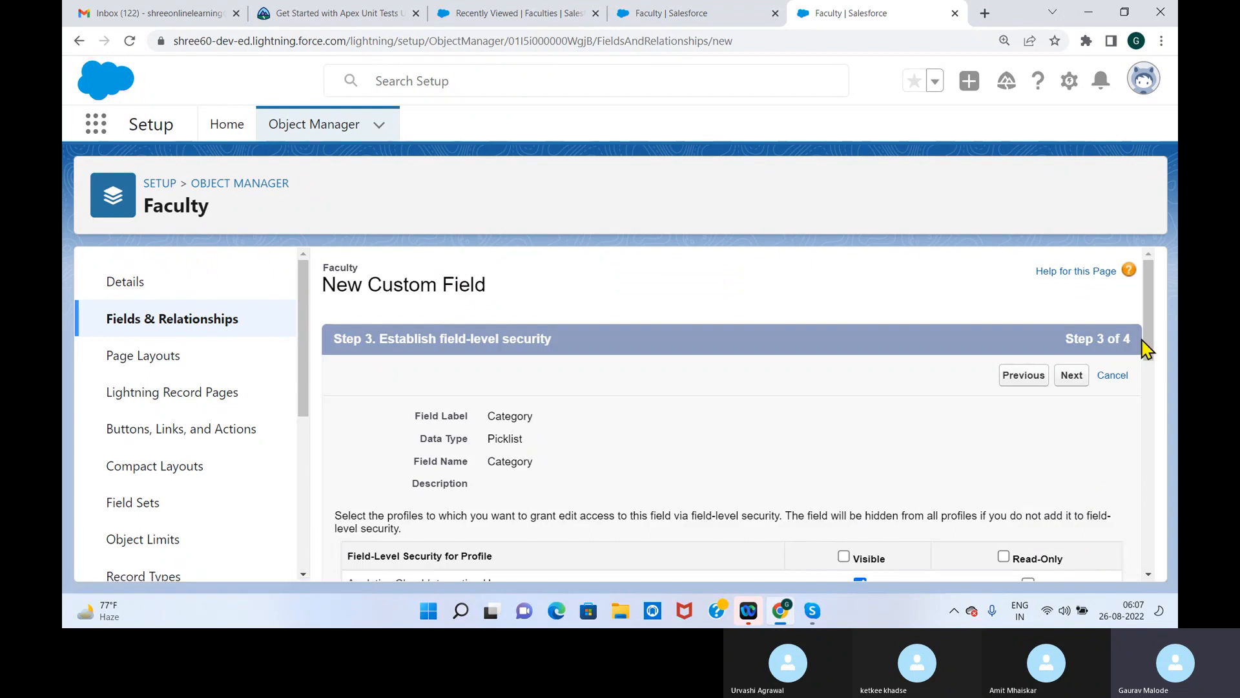
Make the Category field visible to all profiles, keep it on the page layouts, and save the field
left_click_drag(1144, 343, 1156, 391)
left_click(844, 368)
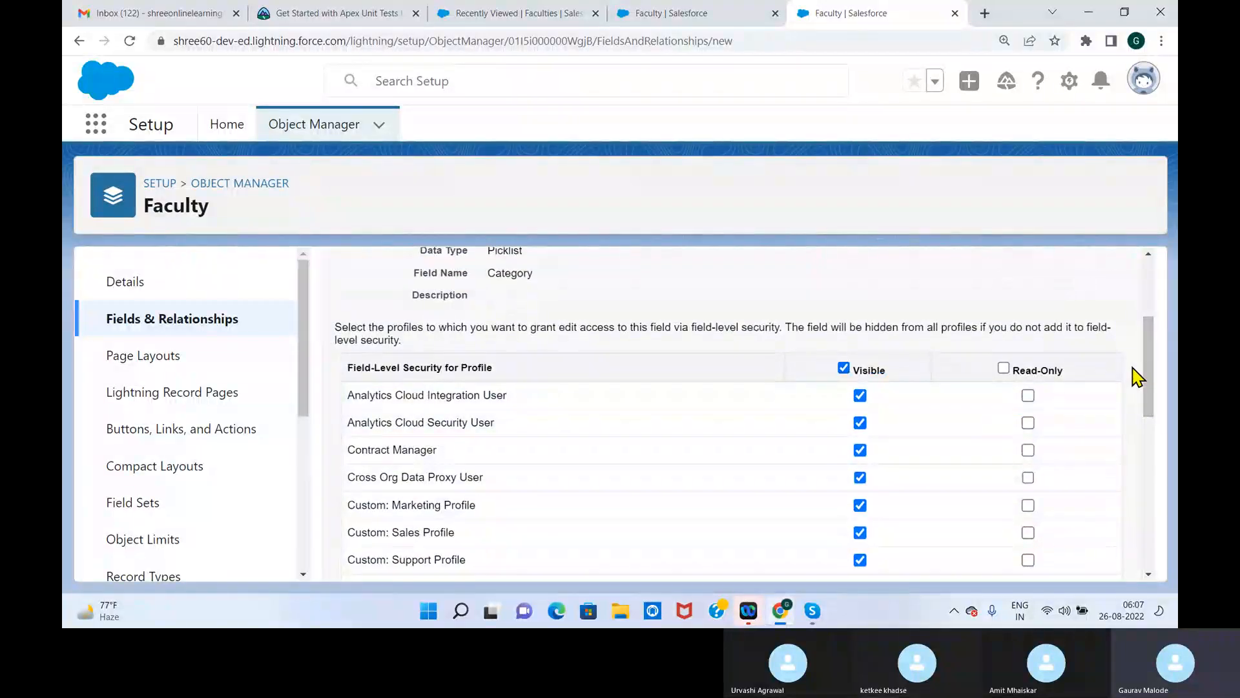
left_click_drag(1154, 365, 1156, 304)
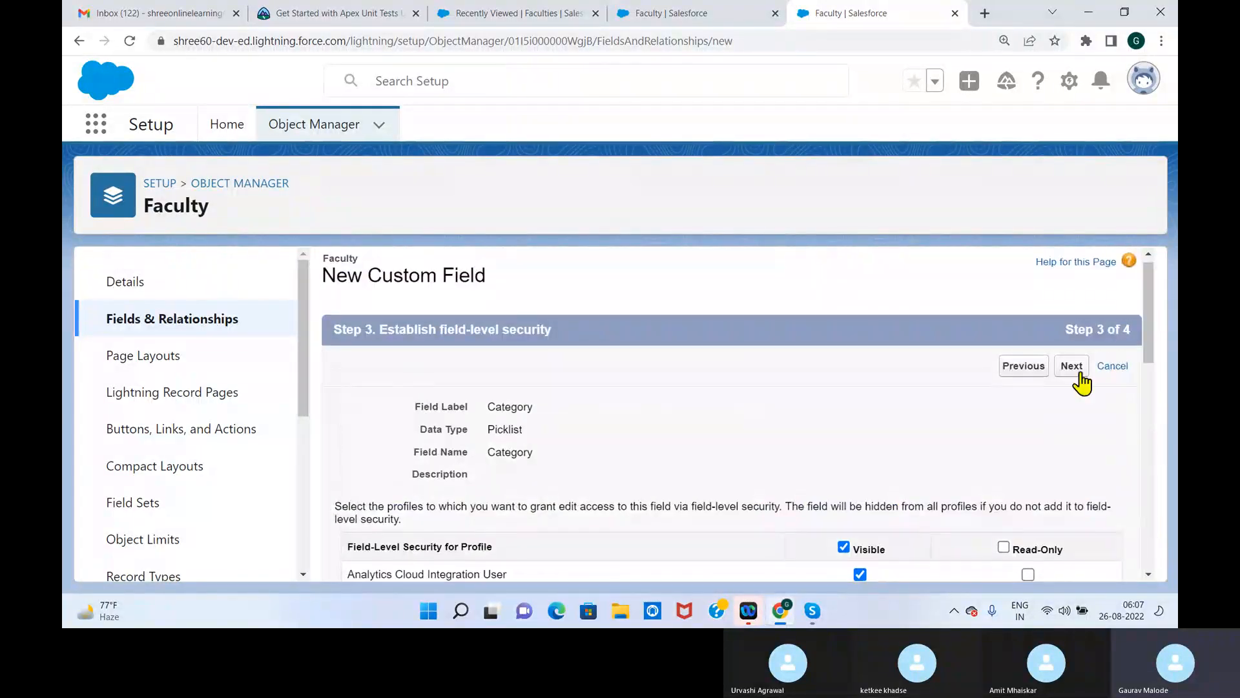
left_click(1080, 377)
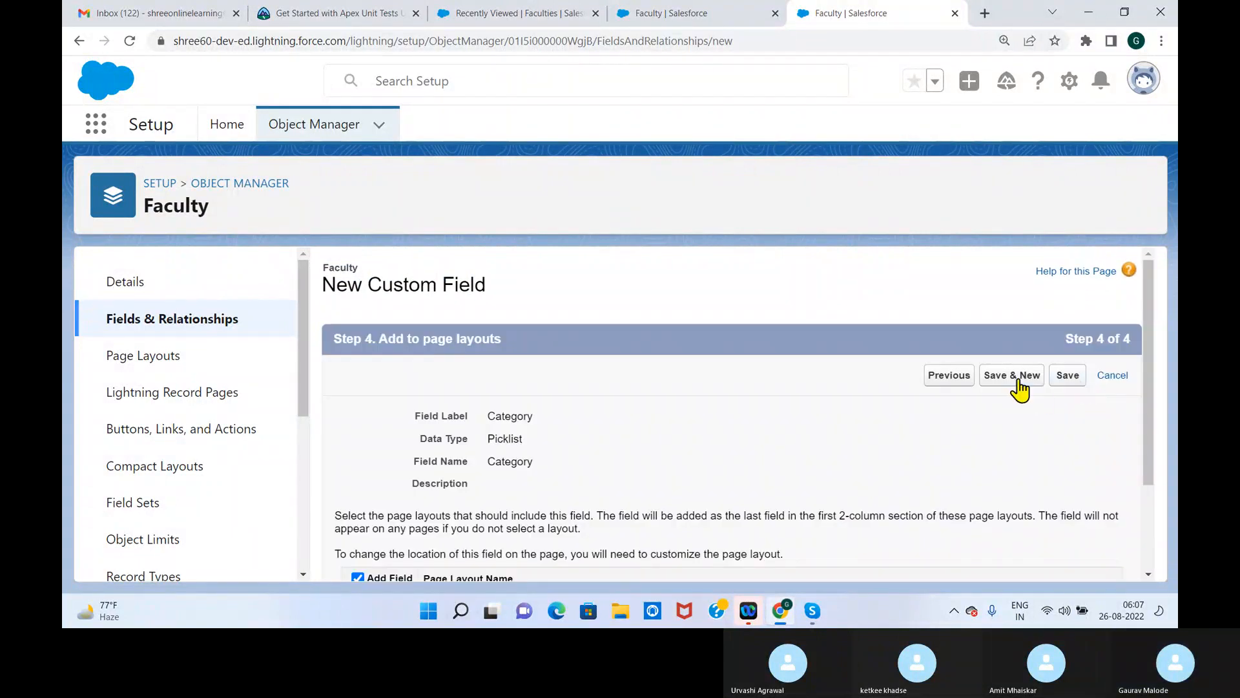
left_click(1062, 381)
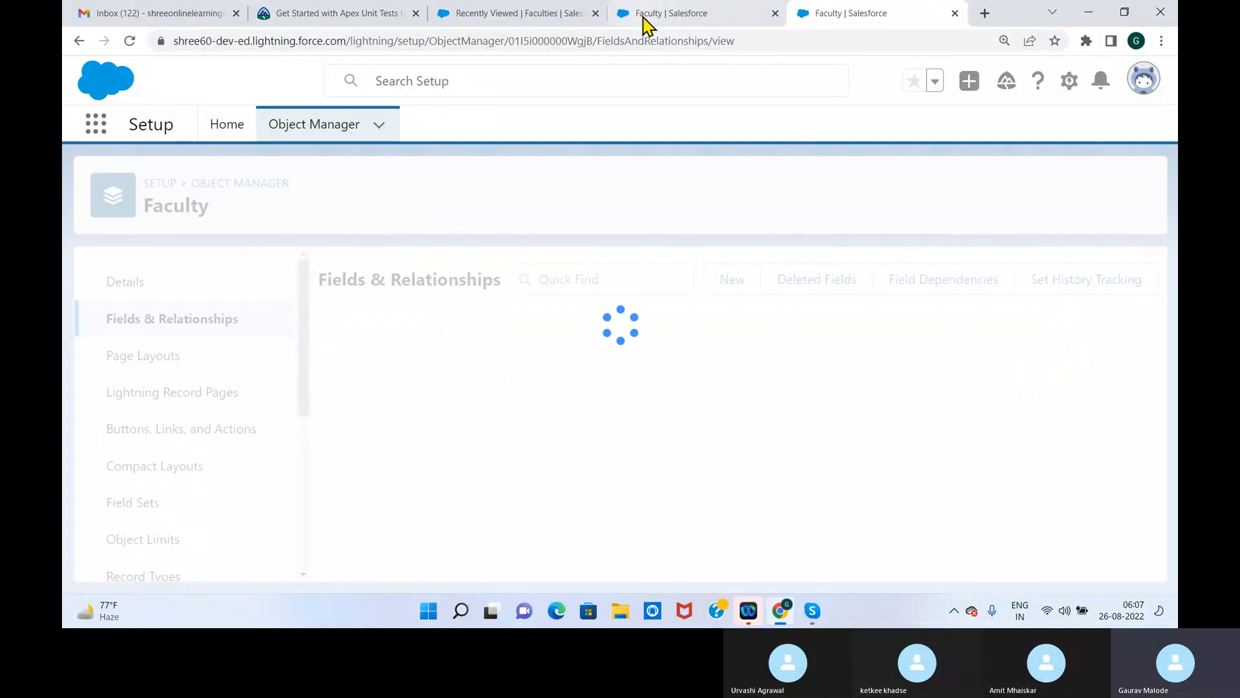
Return to Faculty's field list and open the object's field dependencies page
left_click(678, 13)
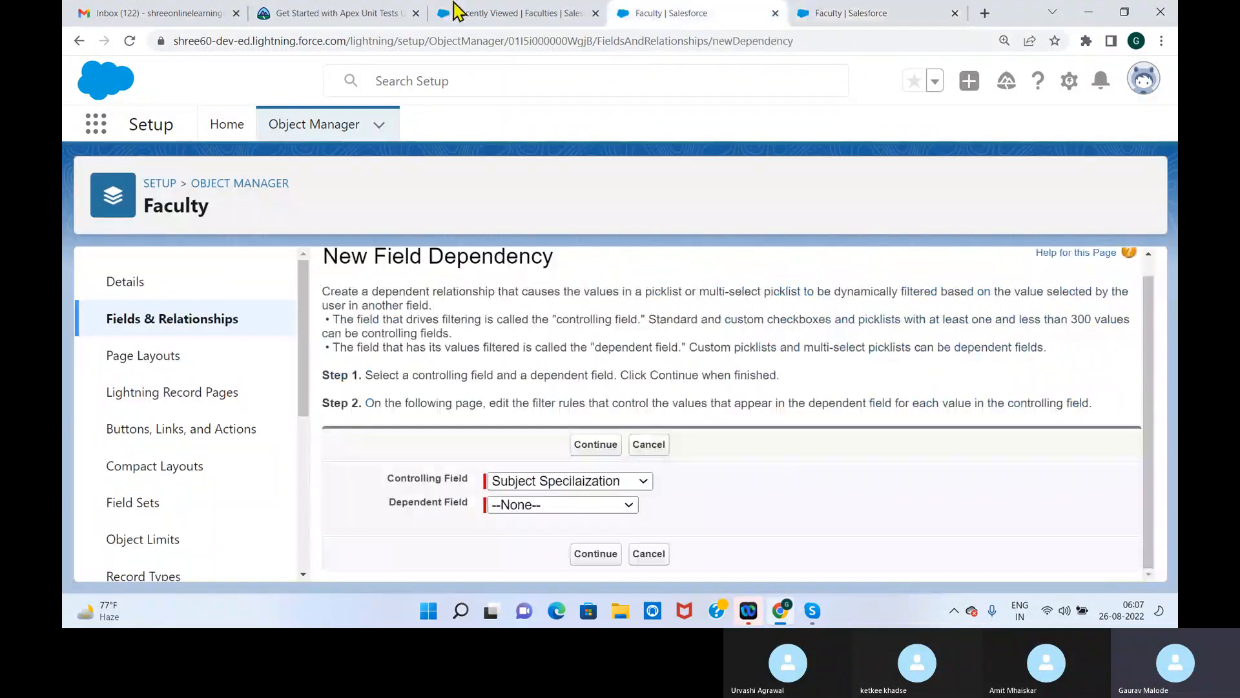
left_click(163, 331)
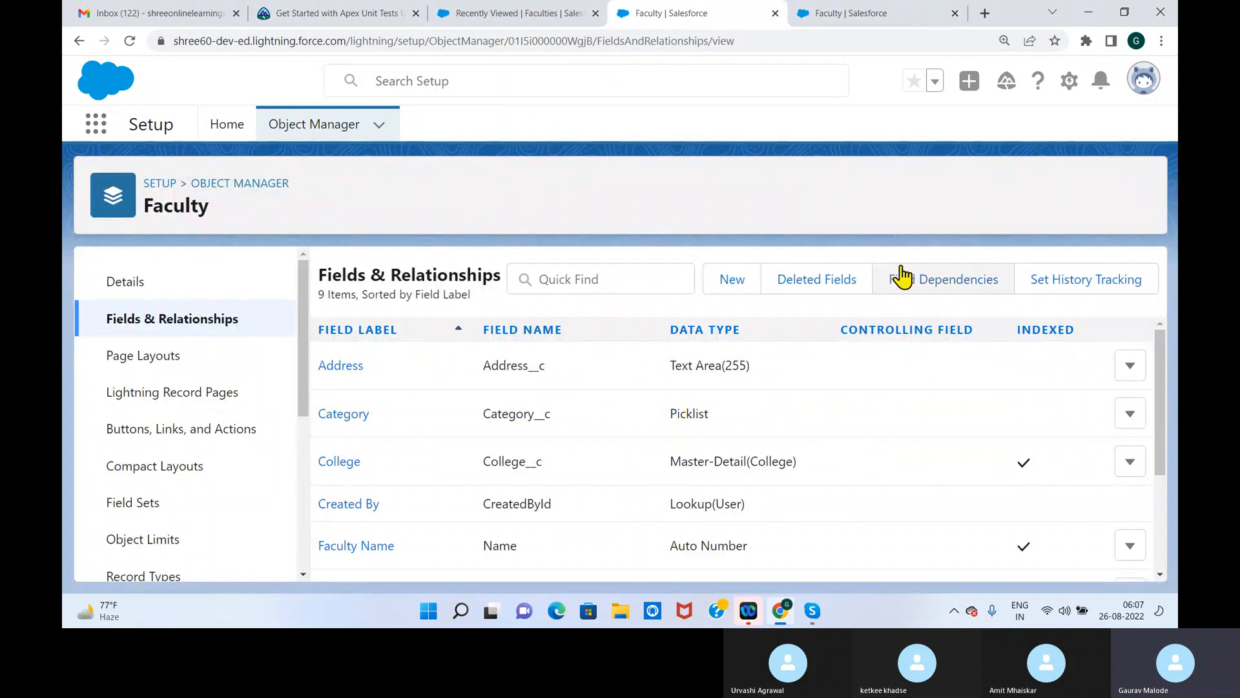
left_click(918, 279)
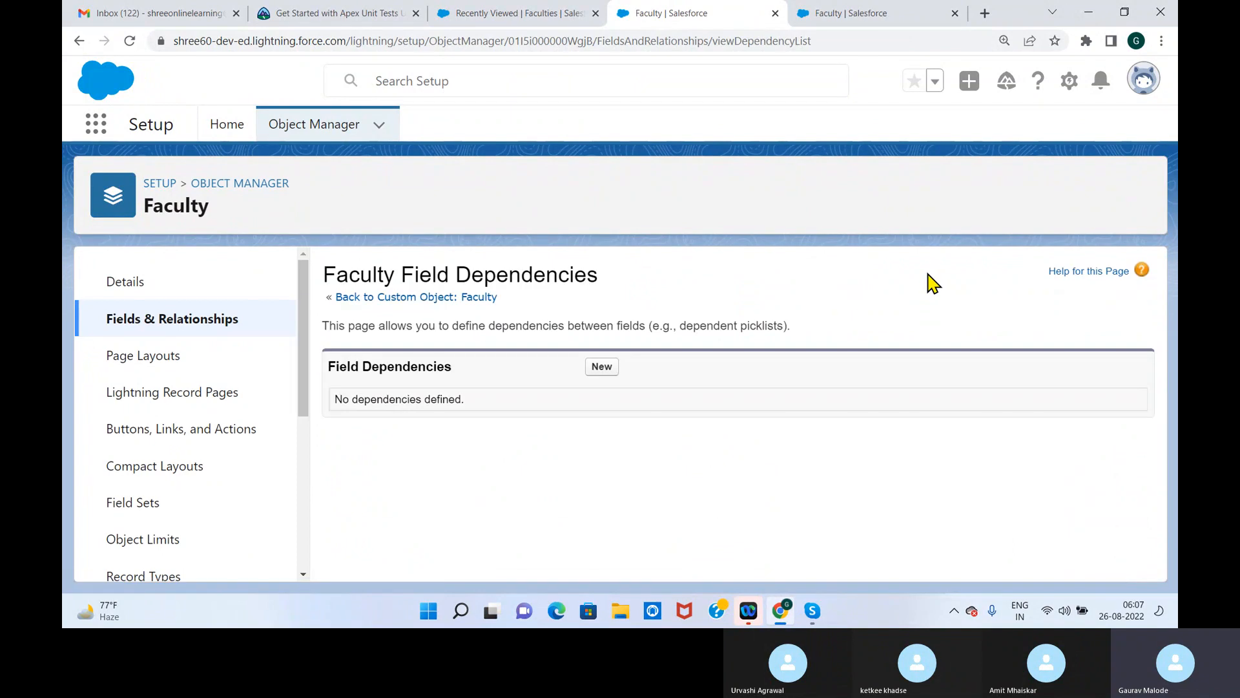
Open a new Faculty record form, check it for the Category field, and close the form
left_click(459, 14)
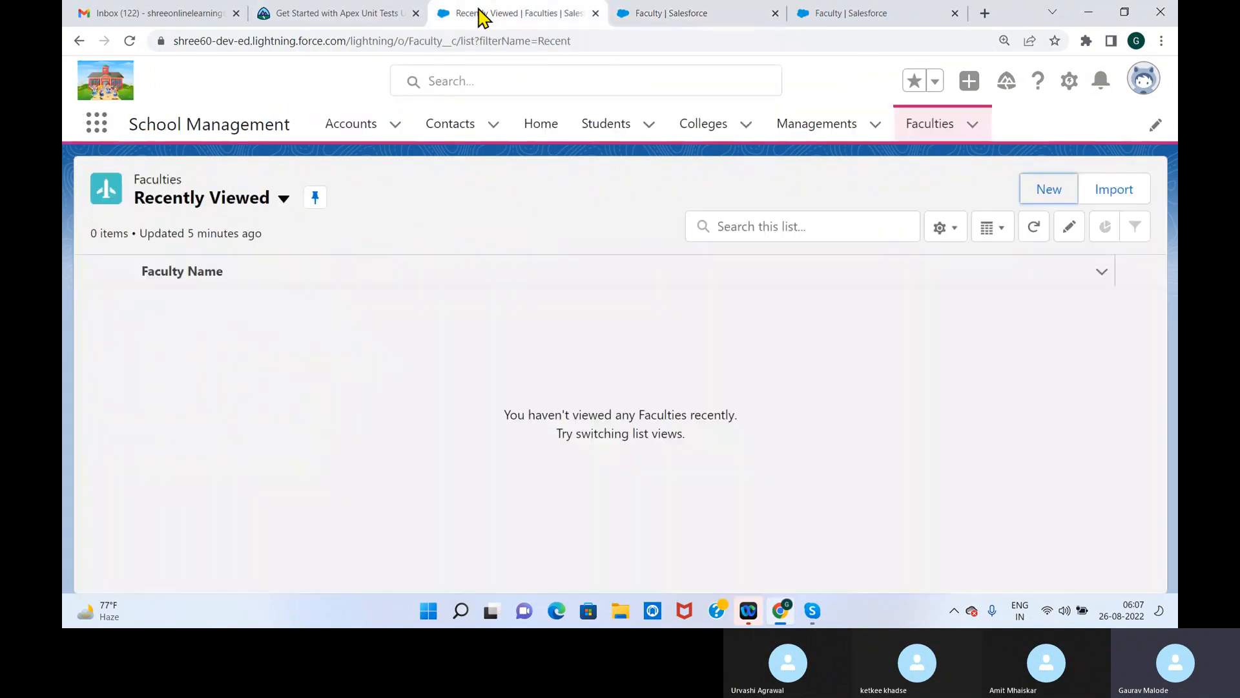
left_click(946, 131)
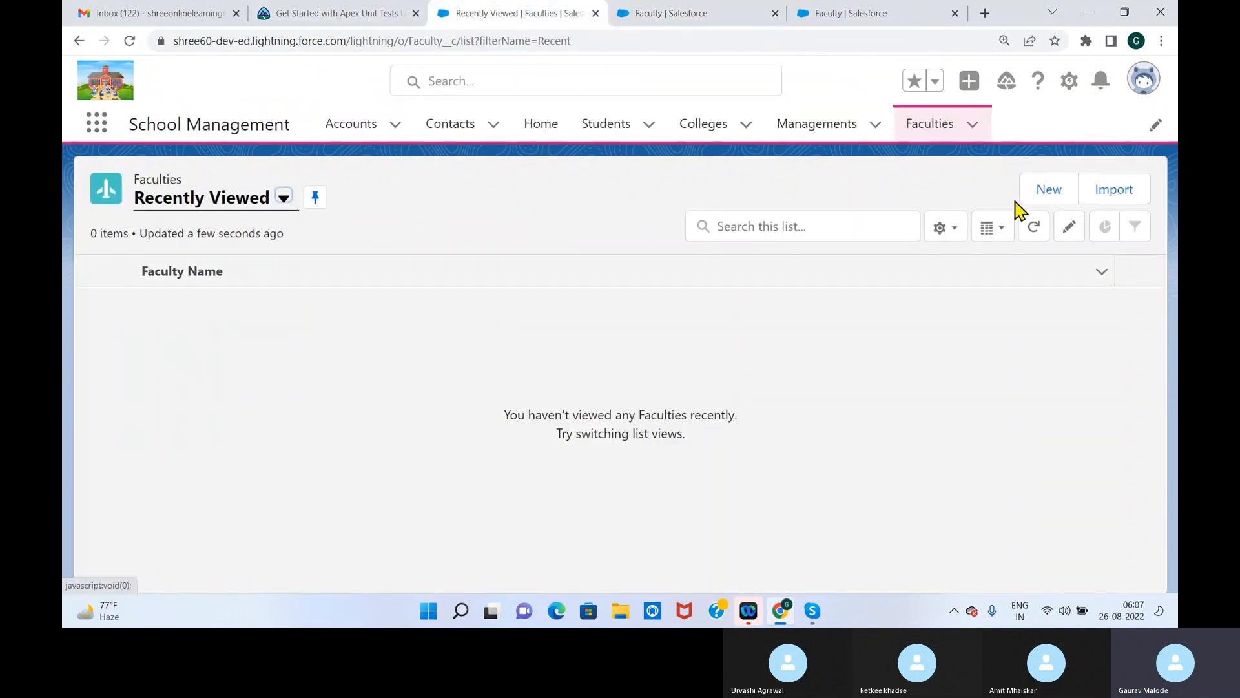
left_click(1048, 188)
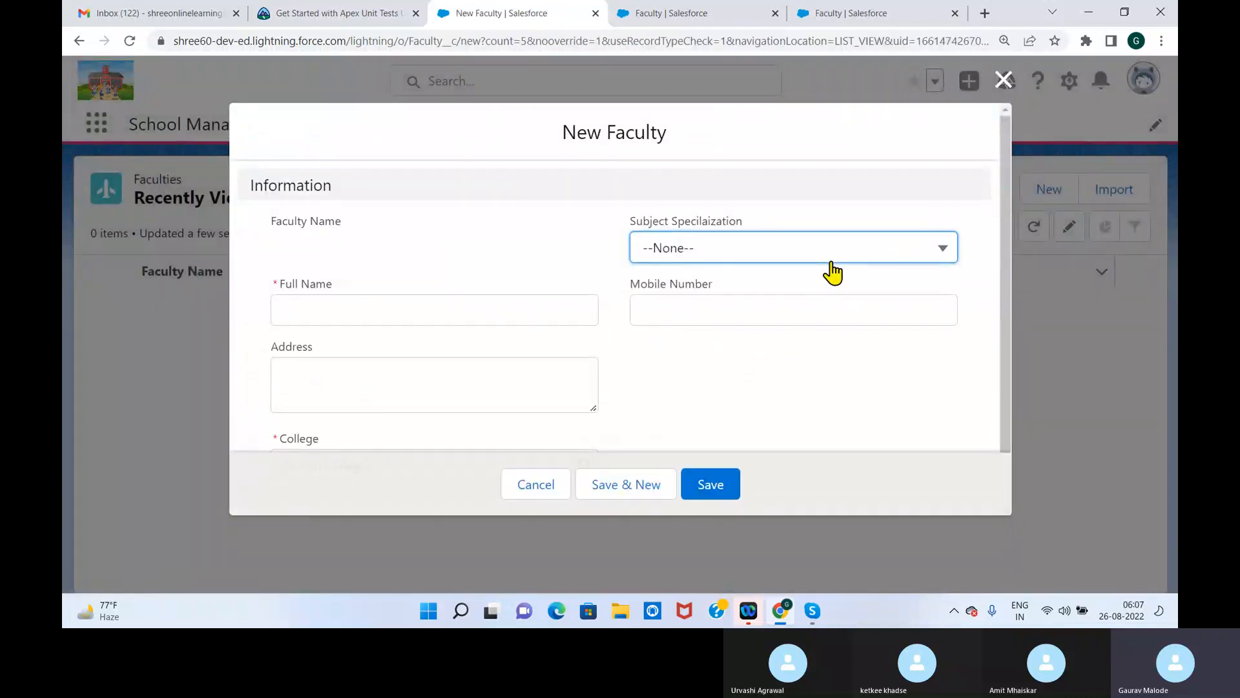
scroll(1008, 258, "down", 2)
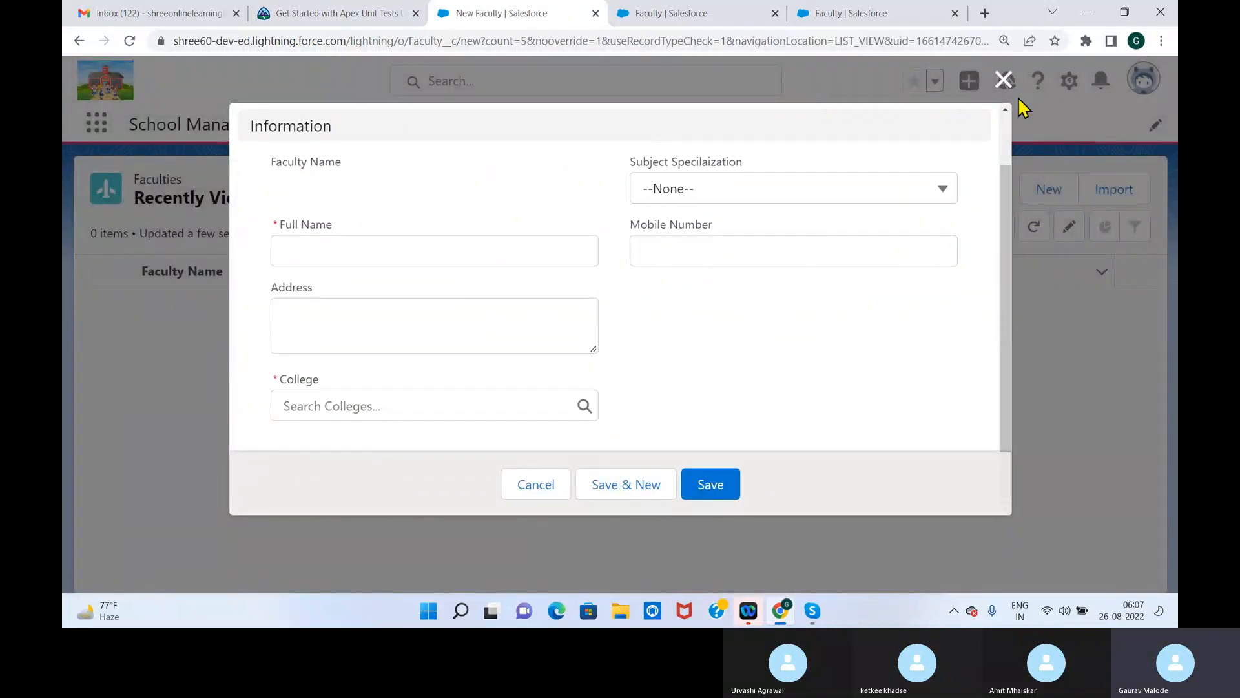
left_click(1004, 80)
Reload the Faculties list, reopen the new Faculty form to check the Category picklist, and close it without saving
left_click(129, 42)
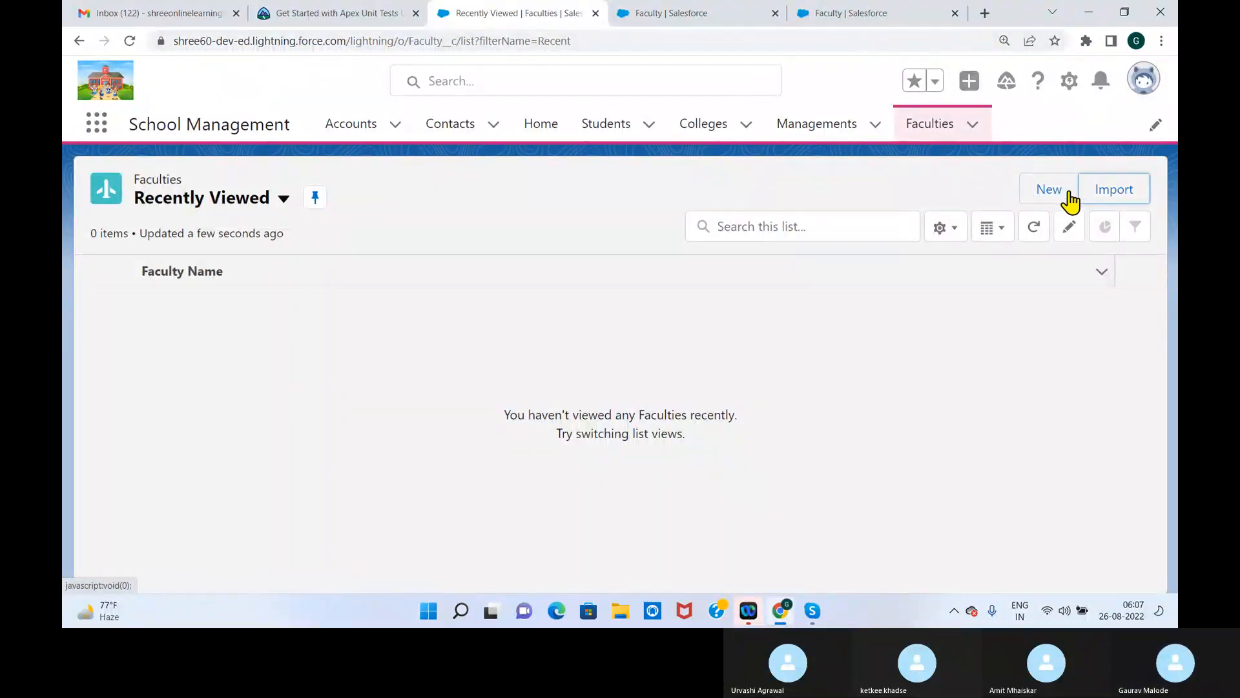
left_click(1080, 191)
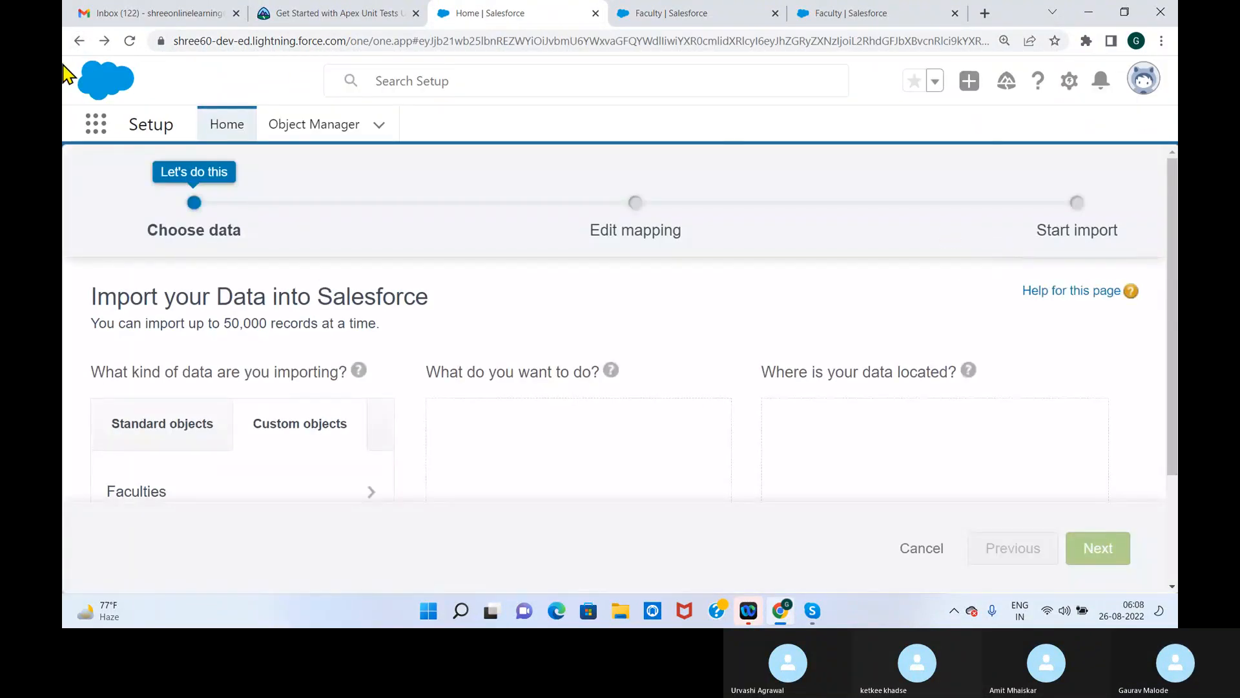
left_click(79, 40)
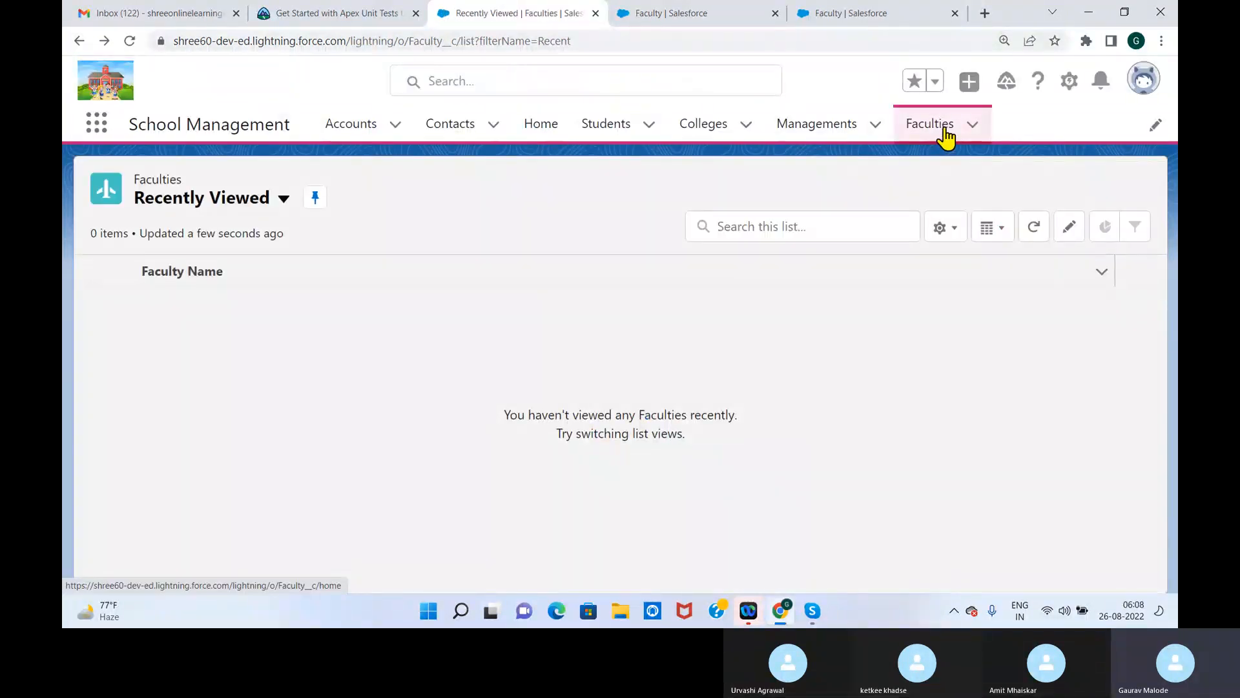
left_click(945, 135)
left_click(1047, 191)
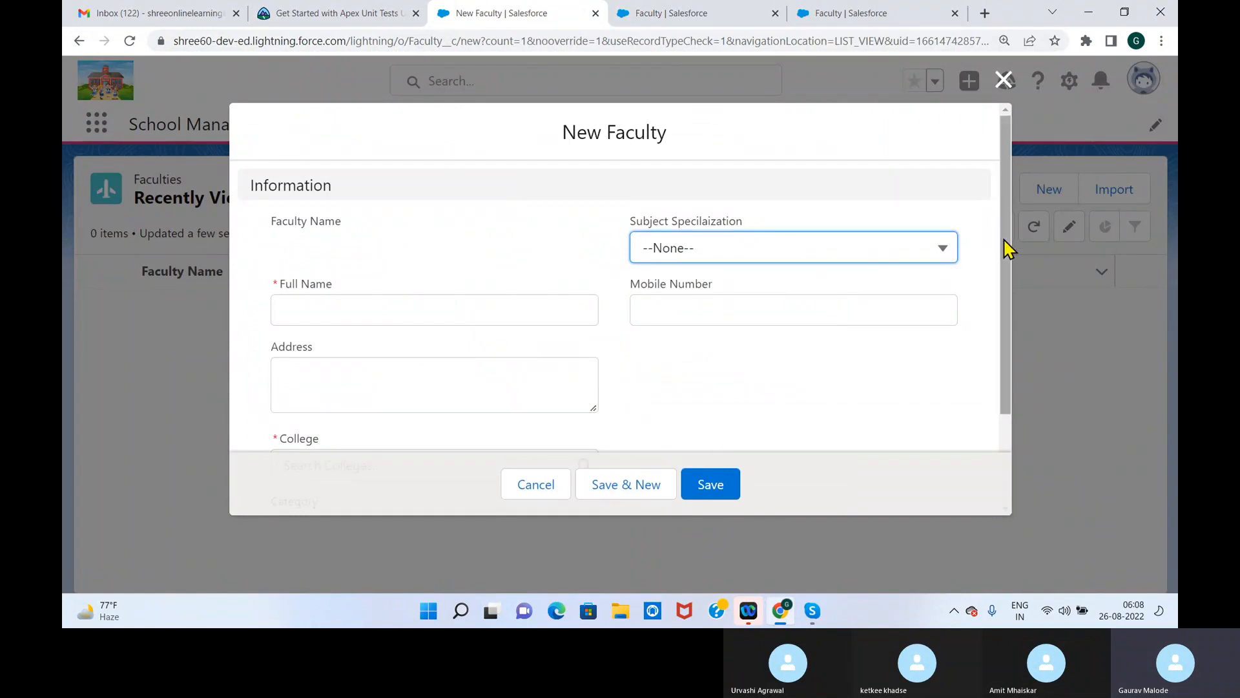
scroll(1004, 241, "down", 2)
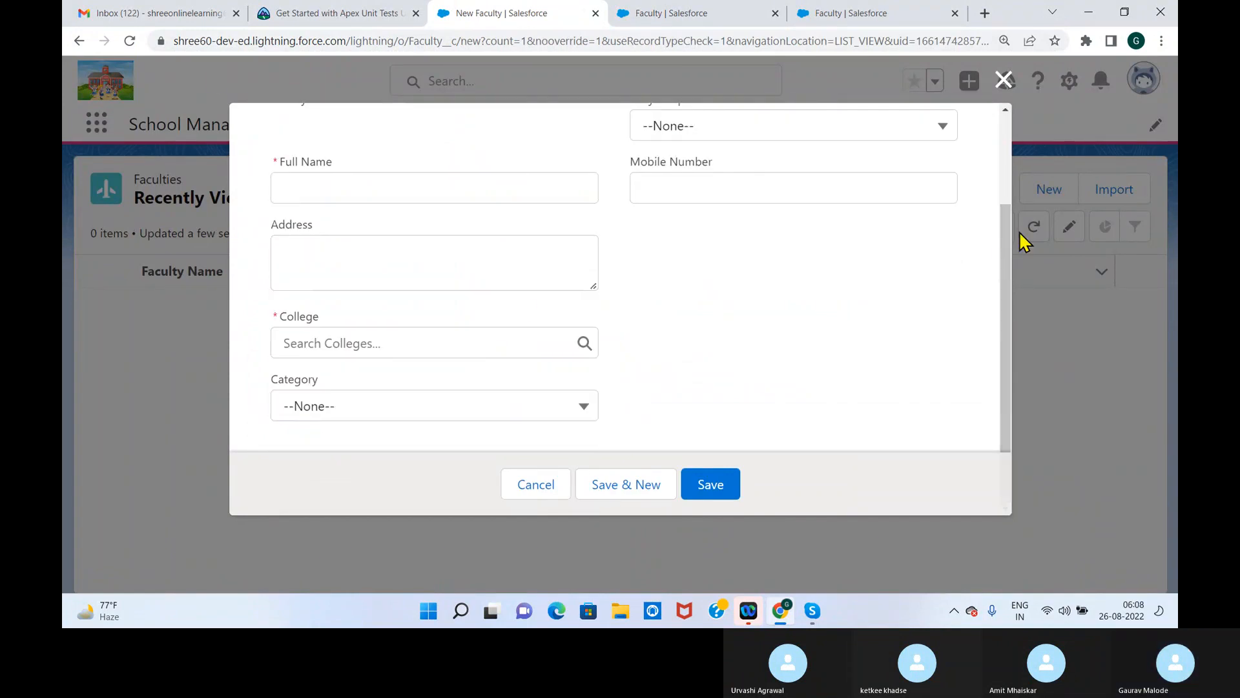
scroll(1020, 239, "up", 2)
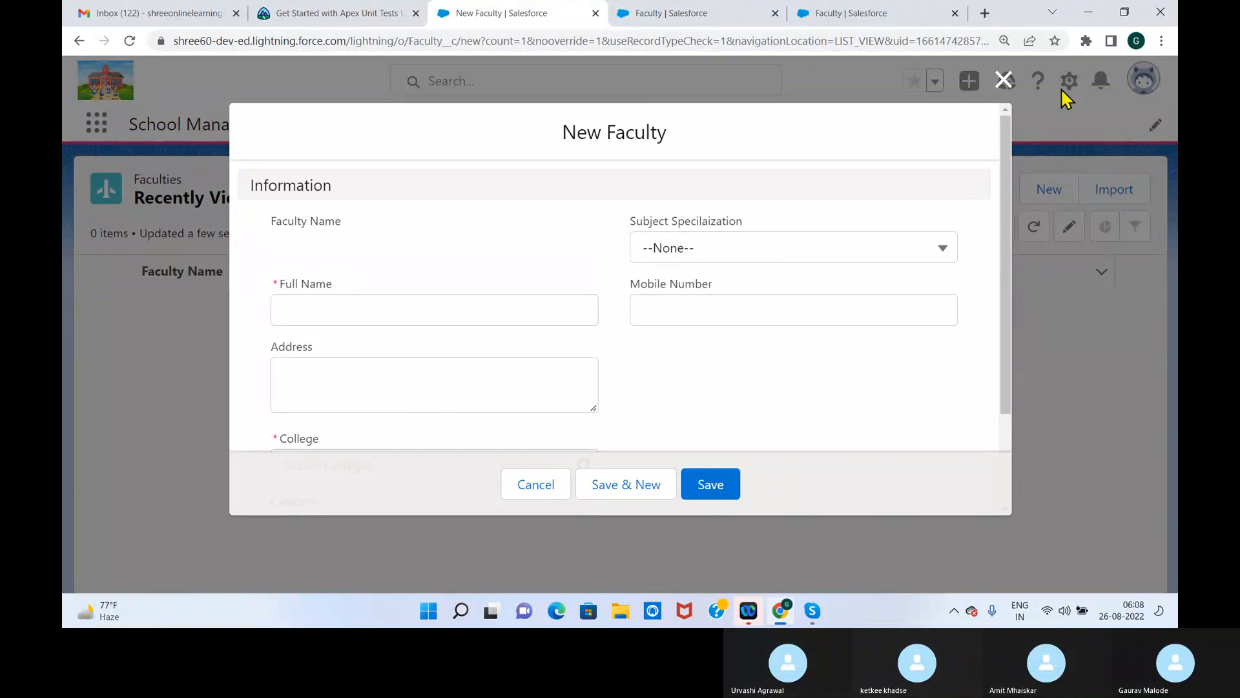
left_click(1006, 81)
Start a new field dependency on Faculty with Subject Specilaization as the controlling field
left_click(684, 15)
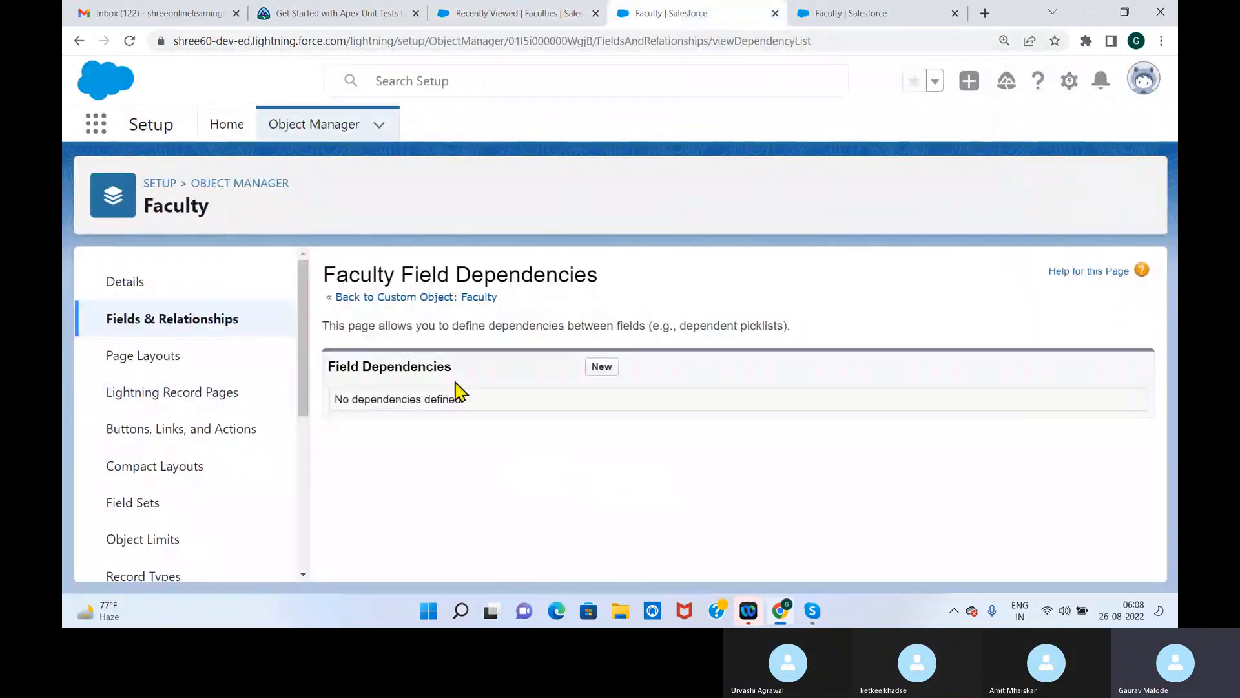
left_click_drag(328, 365, 492, 388)
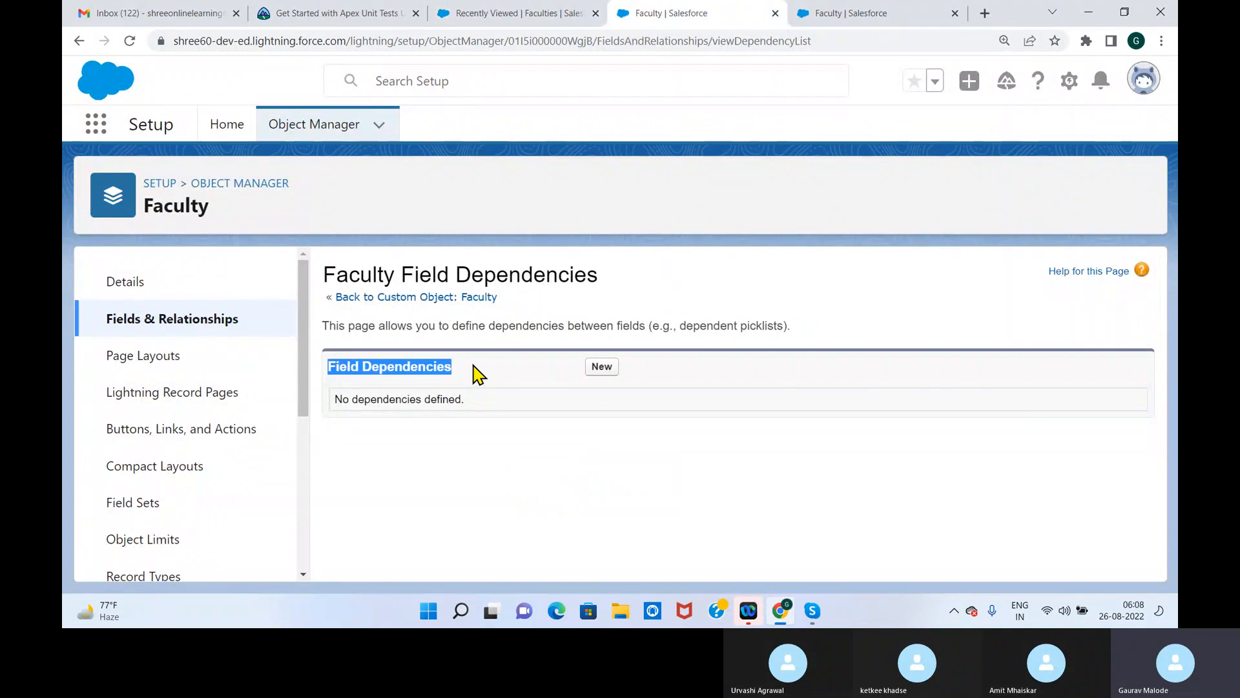
left_click(600, 370)
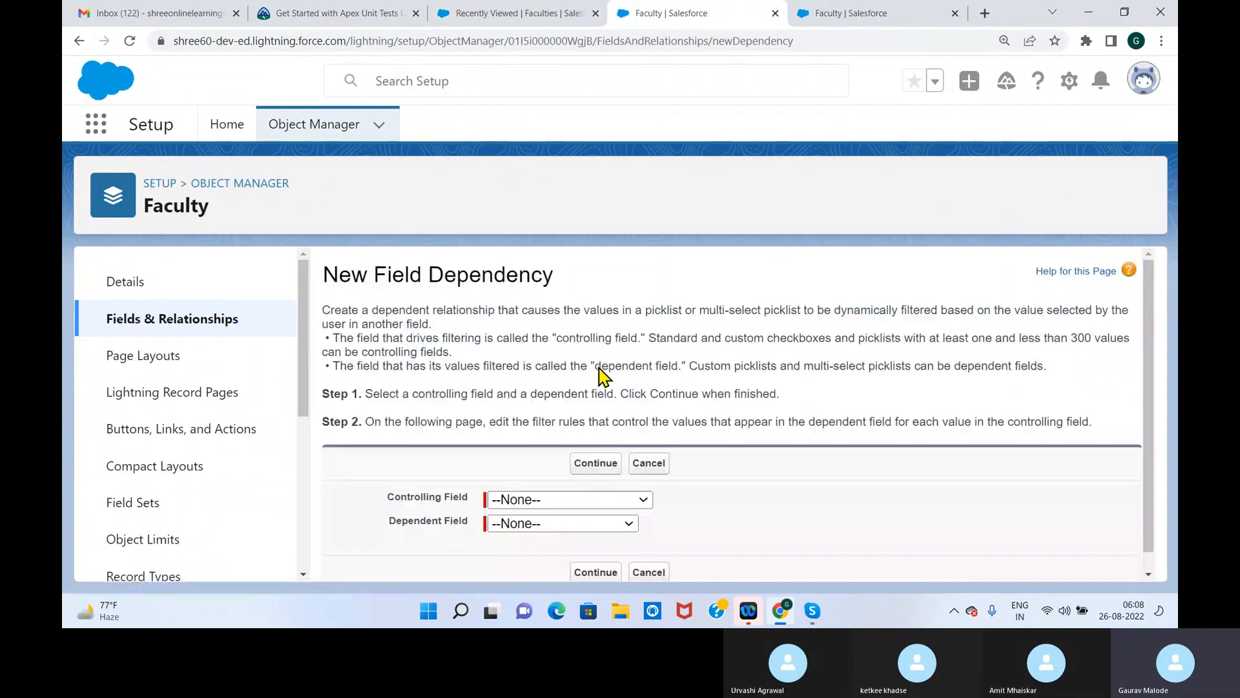
left_click(591, 501)
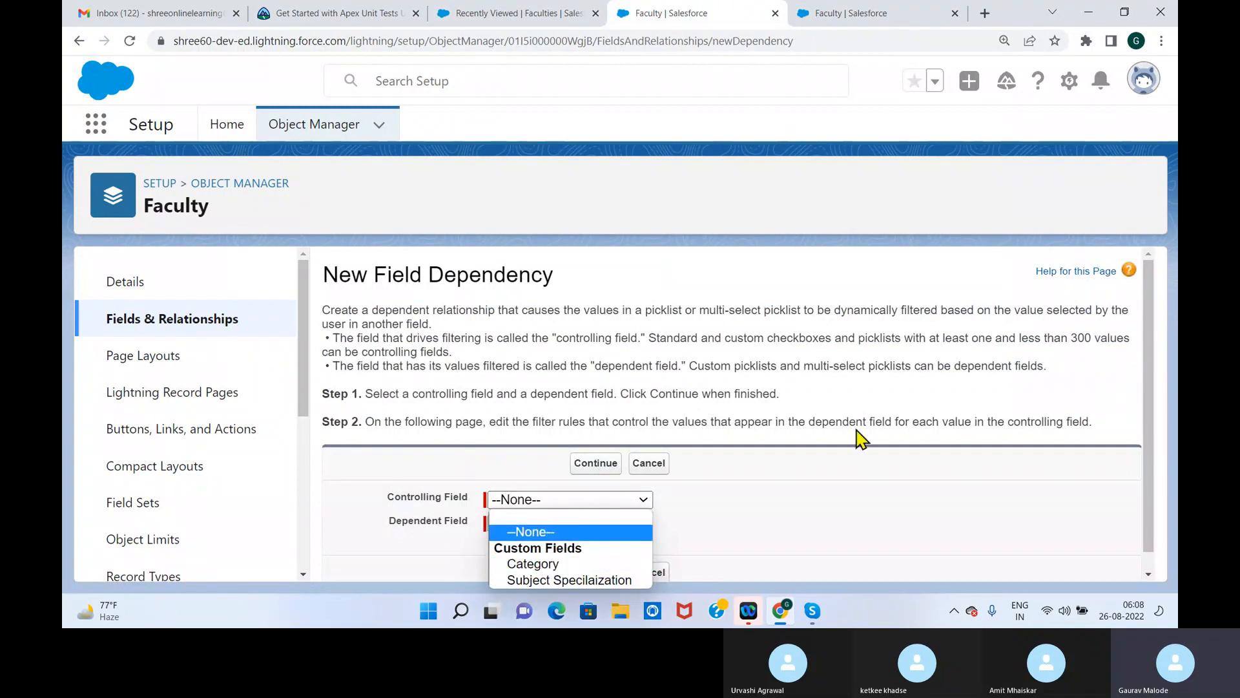
scroll(1146, 347, "down", 1)
left_click(641, 482)
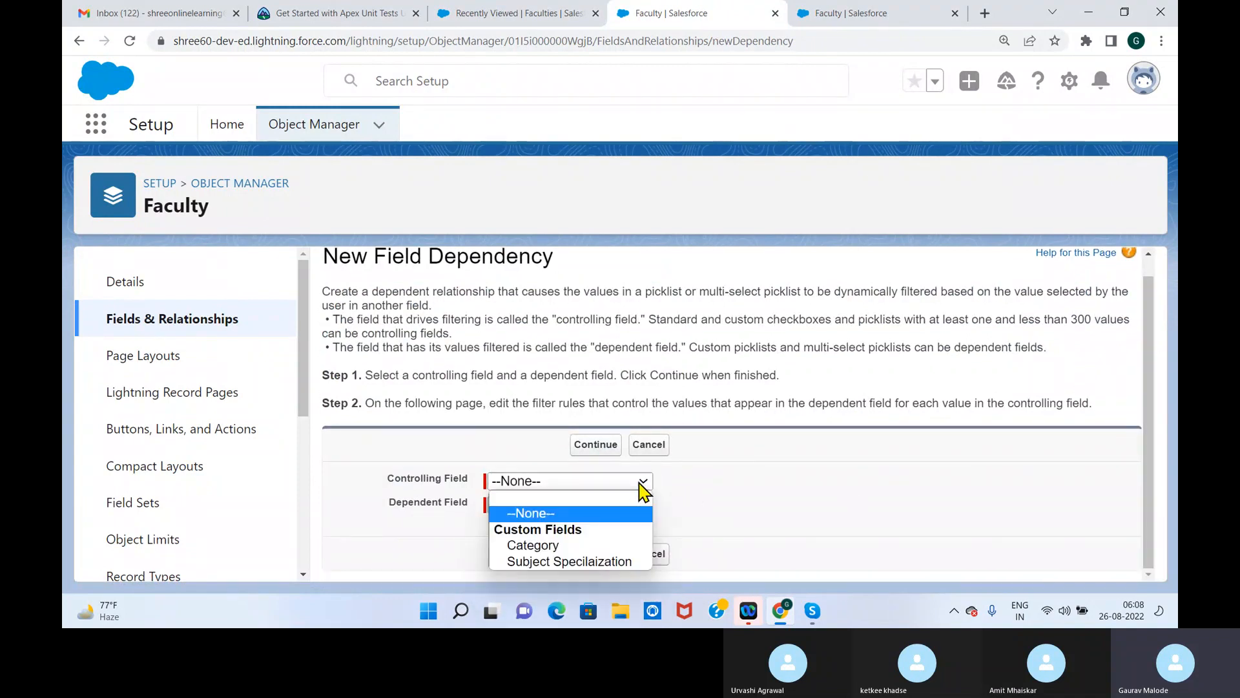
left_click(597, 562)
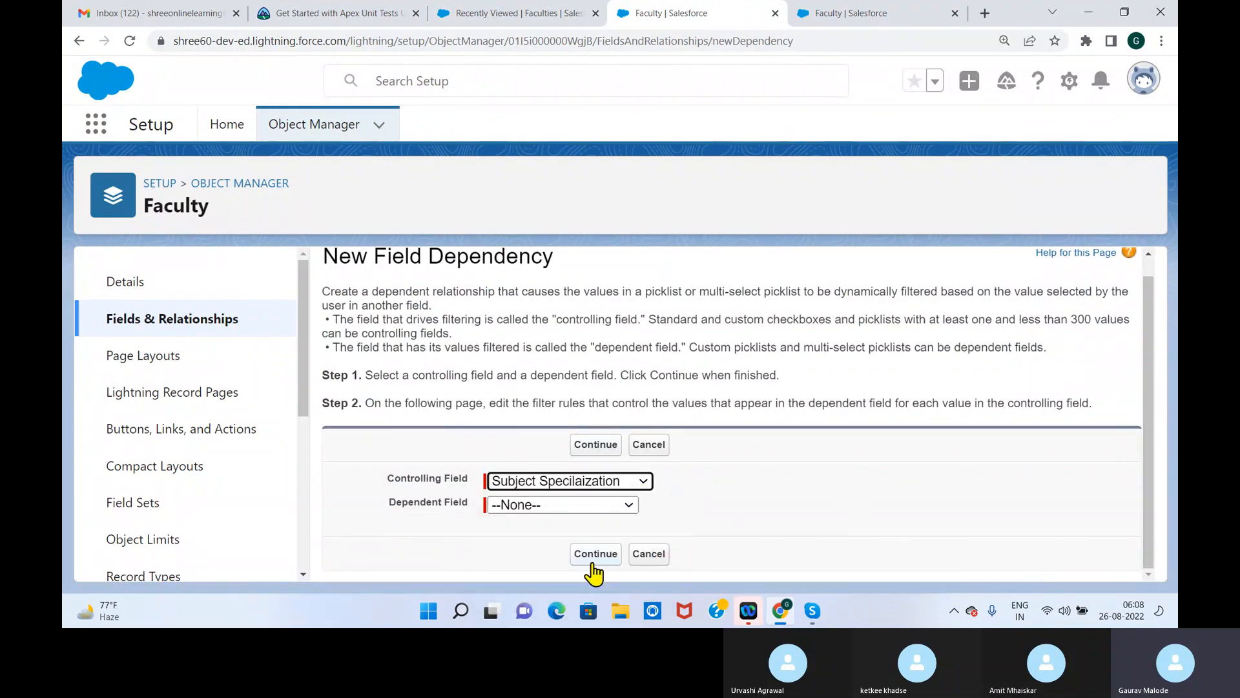
Set Category as the dependent field, continue, and review the matrix of values per specialization
left_click(590, 505)
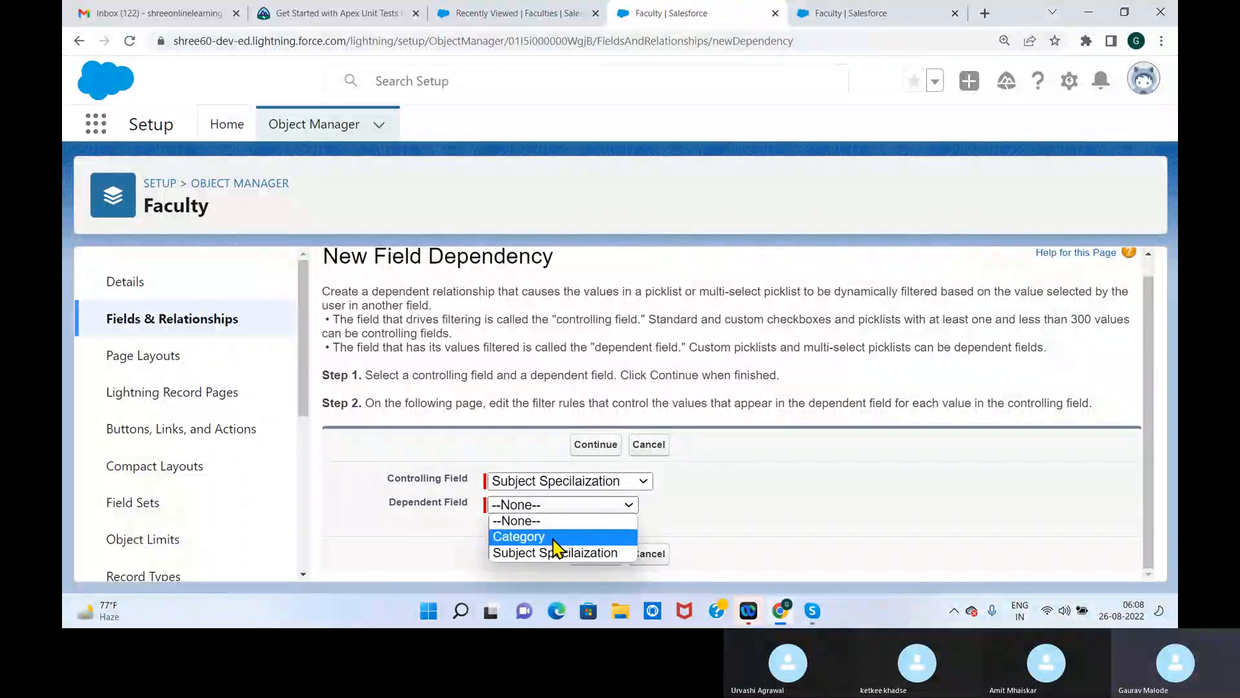
left_click(557, 541)
left_click(599, 556)
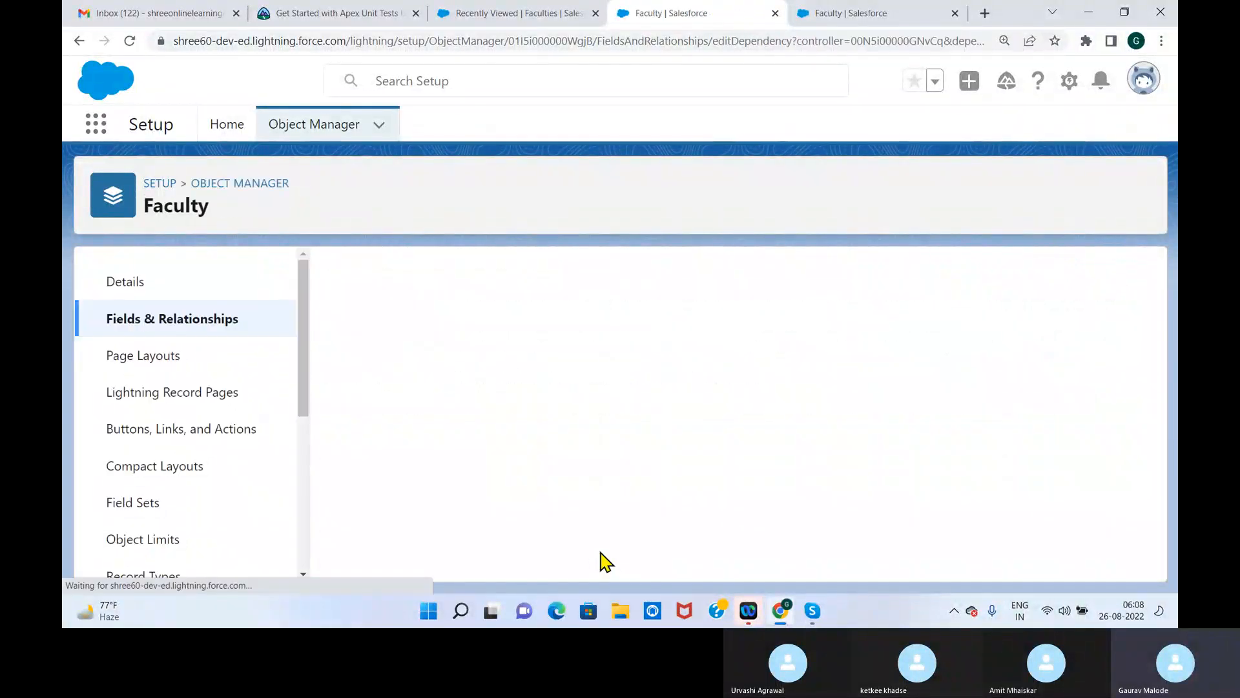
left_click_drag(1157, 317, 1154, 437)
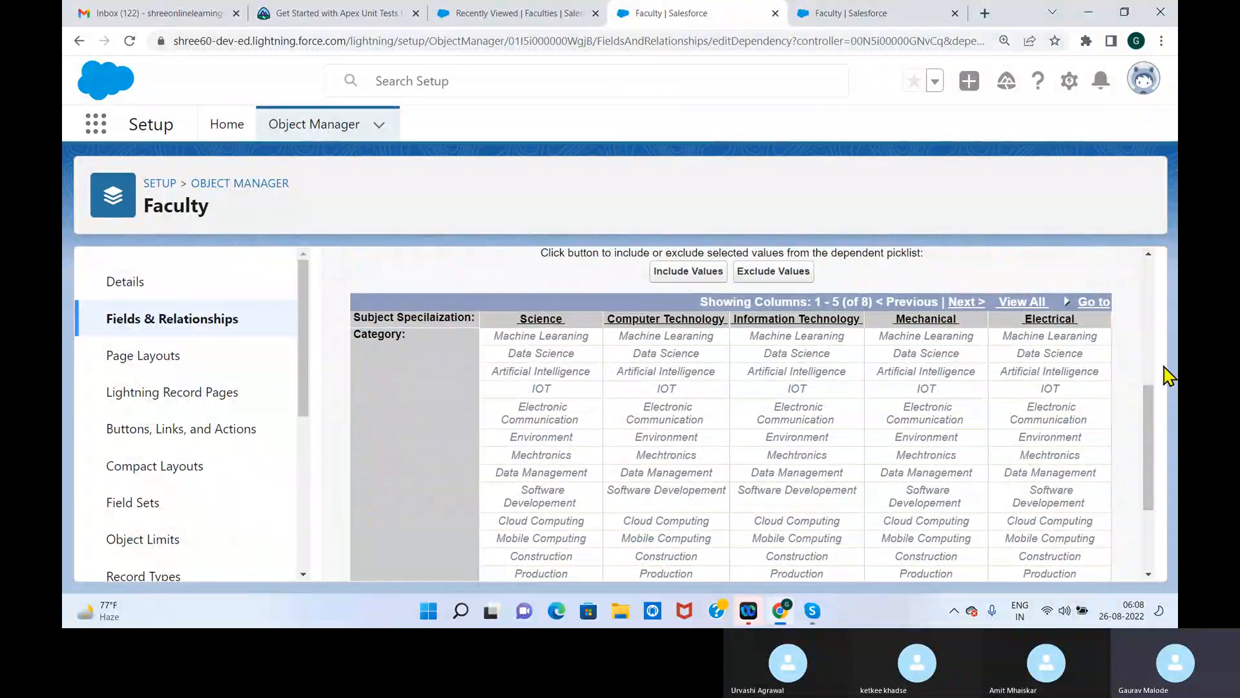
mouse_move(1149, 437)
left_mouse_down()
mouse_move(1151, 459)
mouse_move(1150, 420)
left_mouse_up()
Open the Category field of Faculty for editing and look through its field definition
left_click(857, 14)
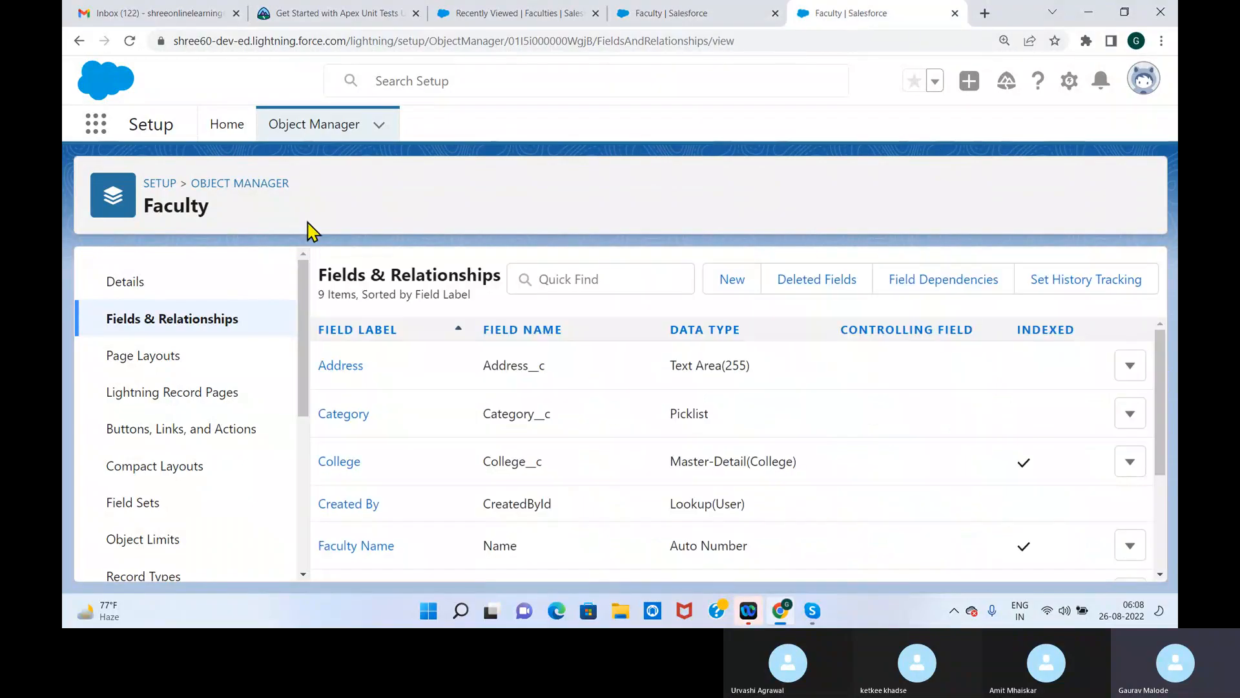
left_click(1130, 414)
left_click(1072, 463)
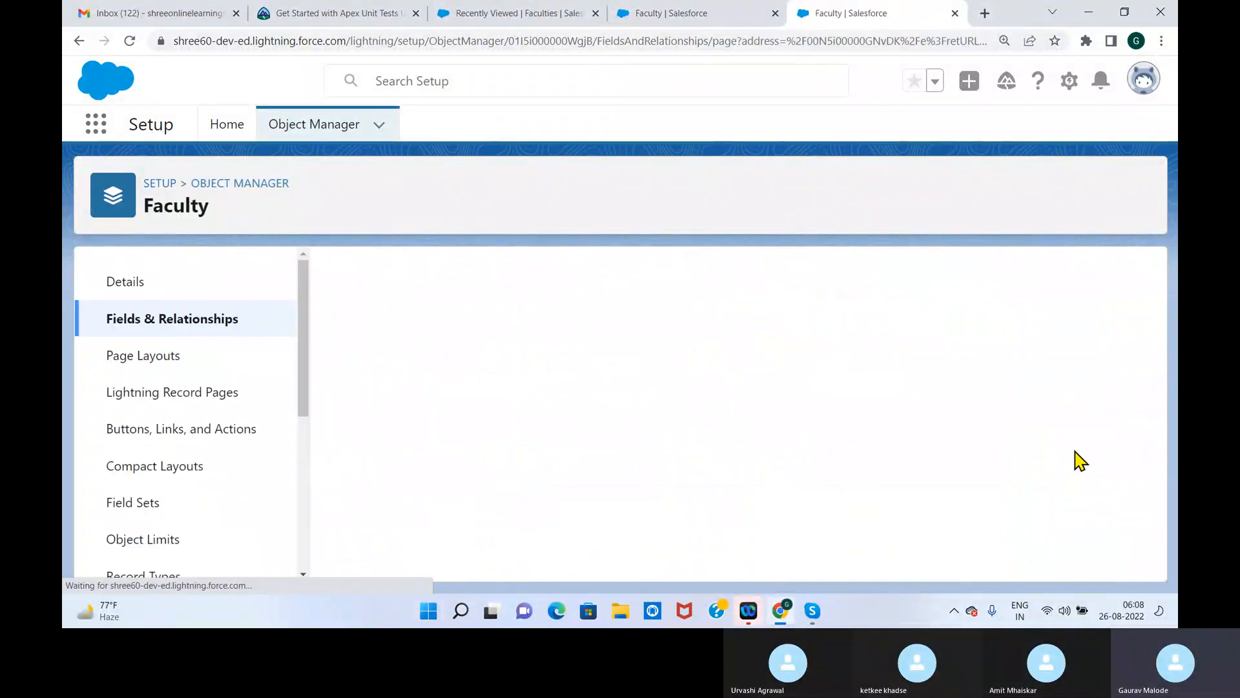
mouse_move(1153, 330)
left_mouse_down()
mouse_move(1149, 439)
mouse_move(1146, 342)
left_mouse_up()
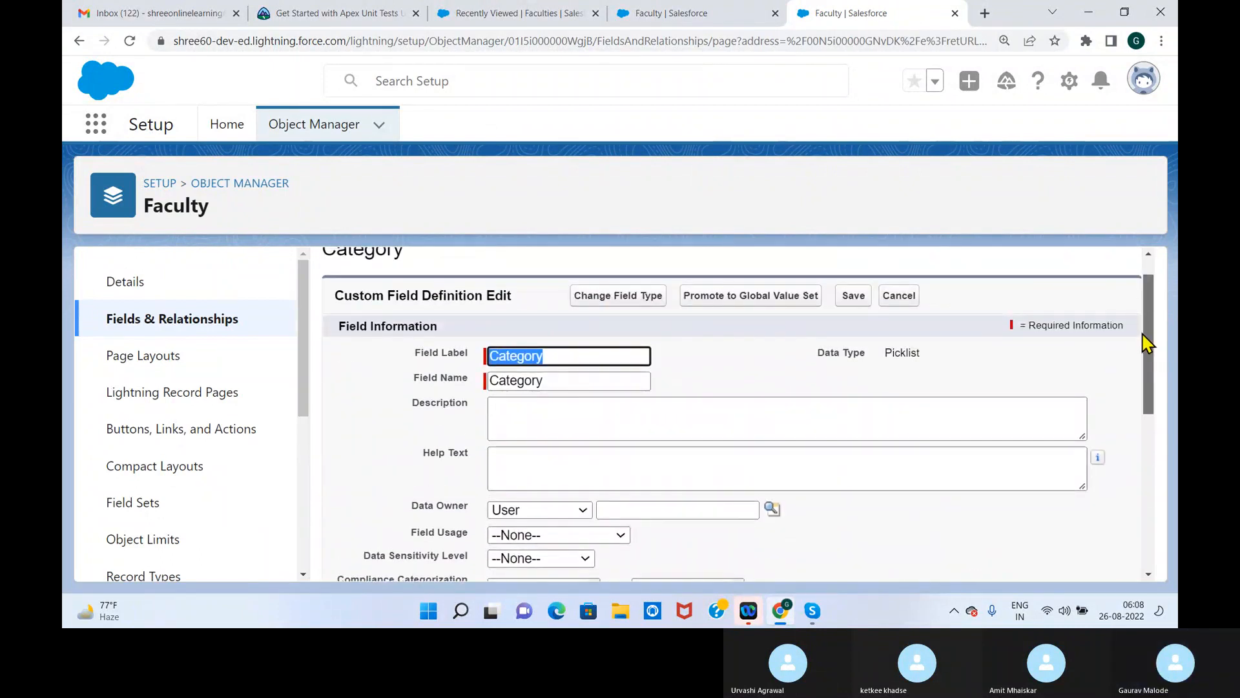
mouse_move(1147, 342)
left_mouse_down()
mouse_move(1156, 405)
mouse_move(1154, 313)
mouse_move(1156, 346)
left_mouse_up()
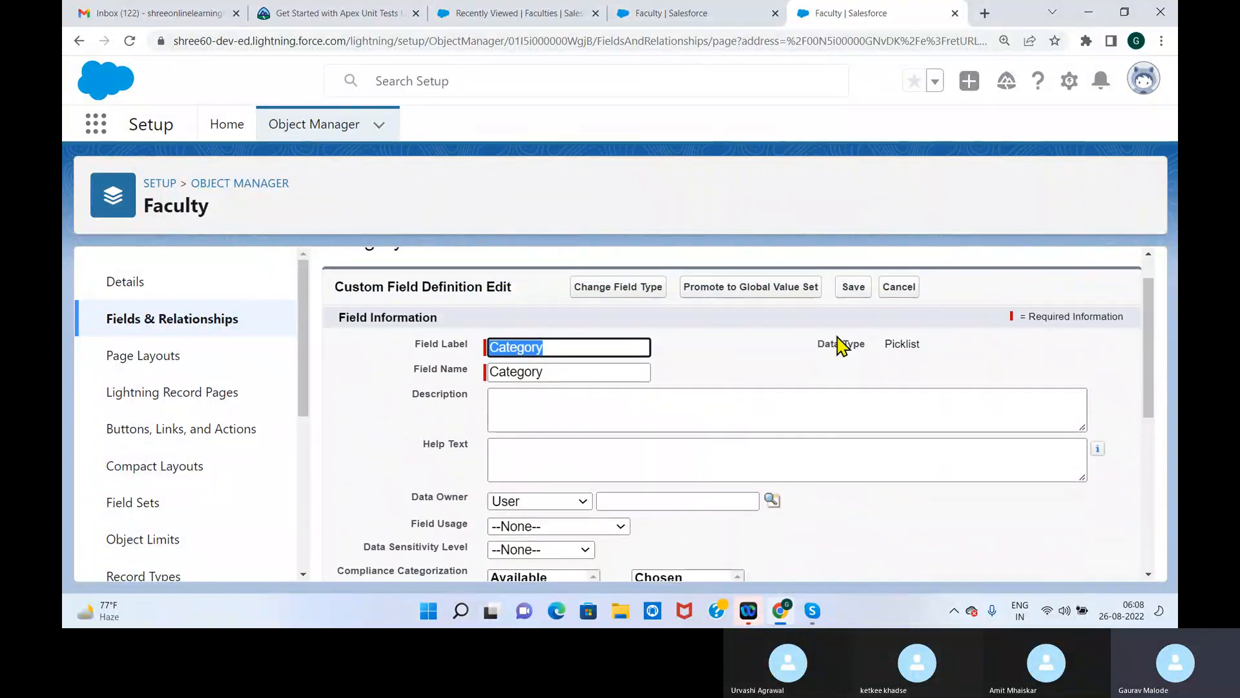
mouse_move(1157, 310)
left_mouse_down()
mouse_move(1147, 496)
mouse_move(1142, 299)
left_mouse_up()
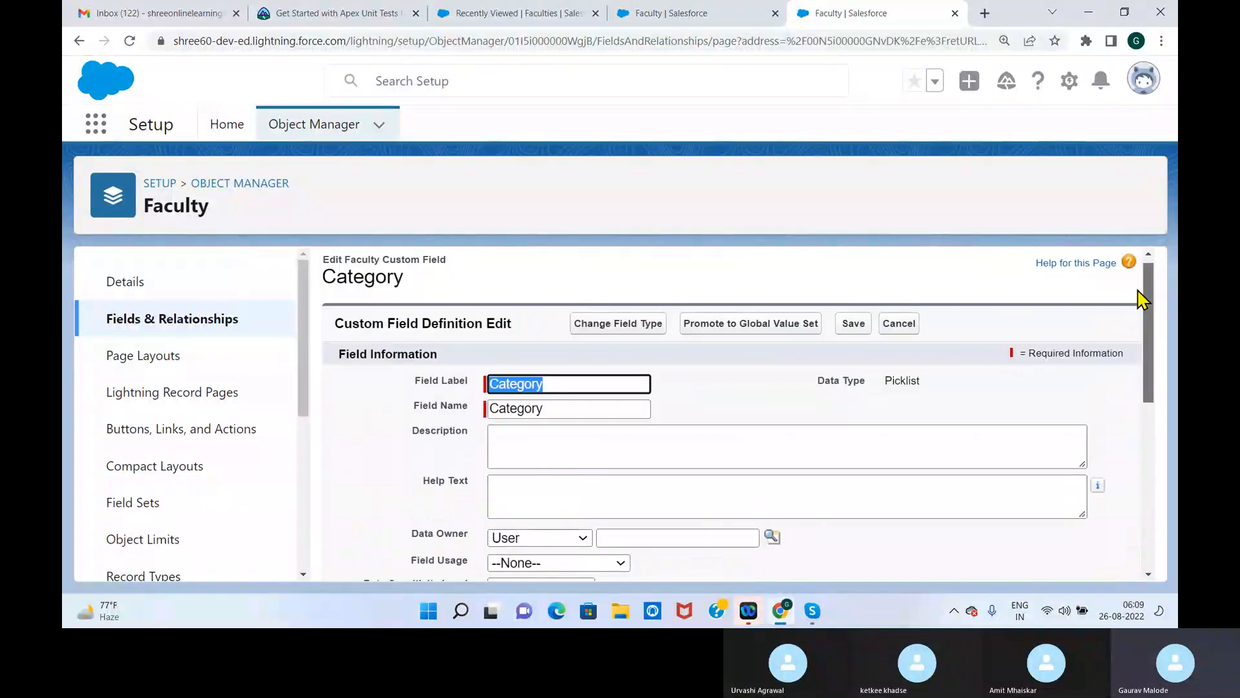
Open the field type change for Category, keep Picklist, continue to the details, and review the picklist values
left_click(617, 323)
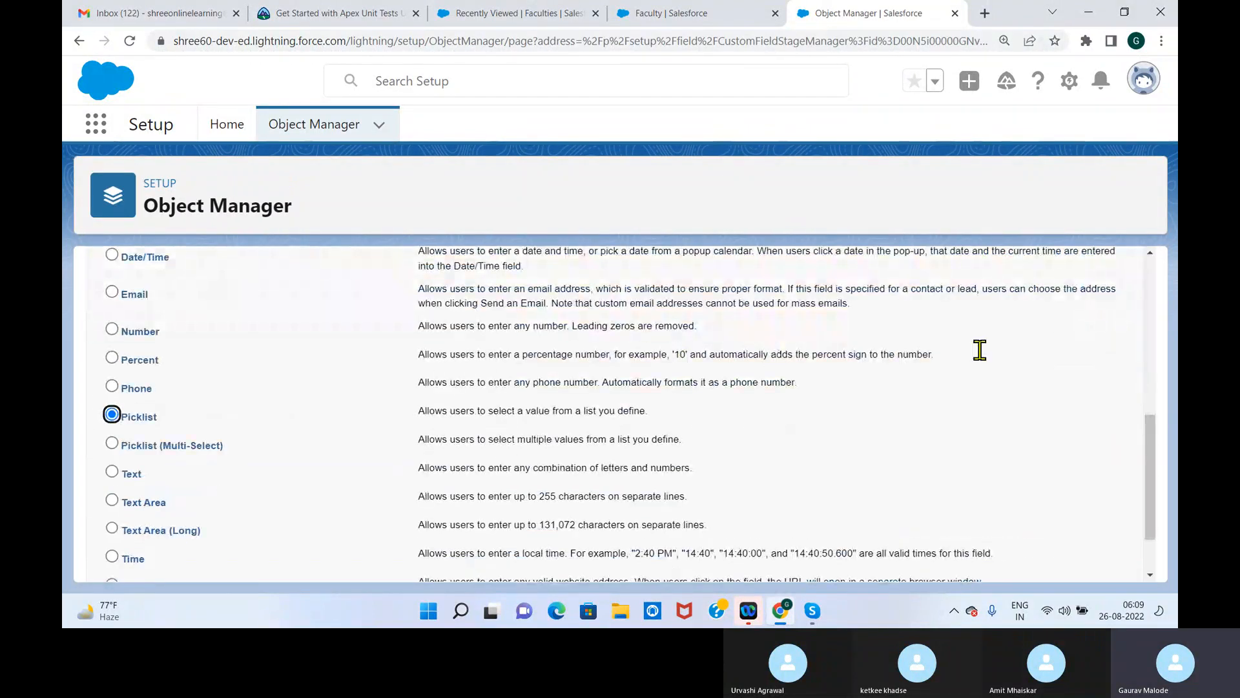
left_click_drag(1157, 460, 1157, 543)
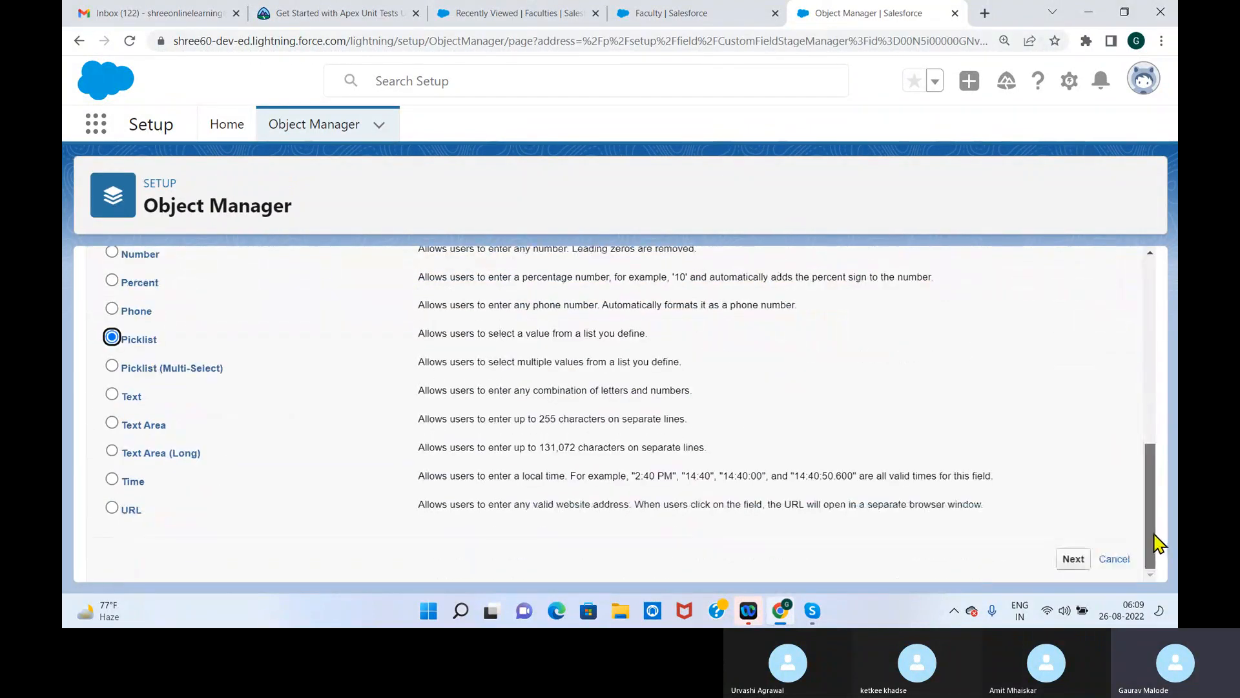
left_click(1073, 560)
left_click_drag(1155, 341, 1156, 468)
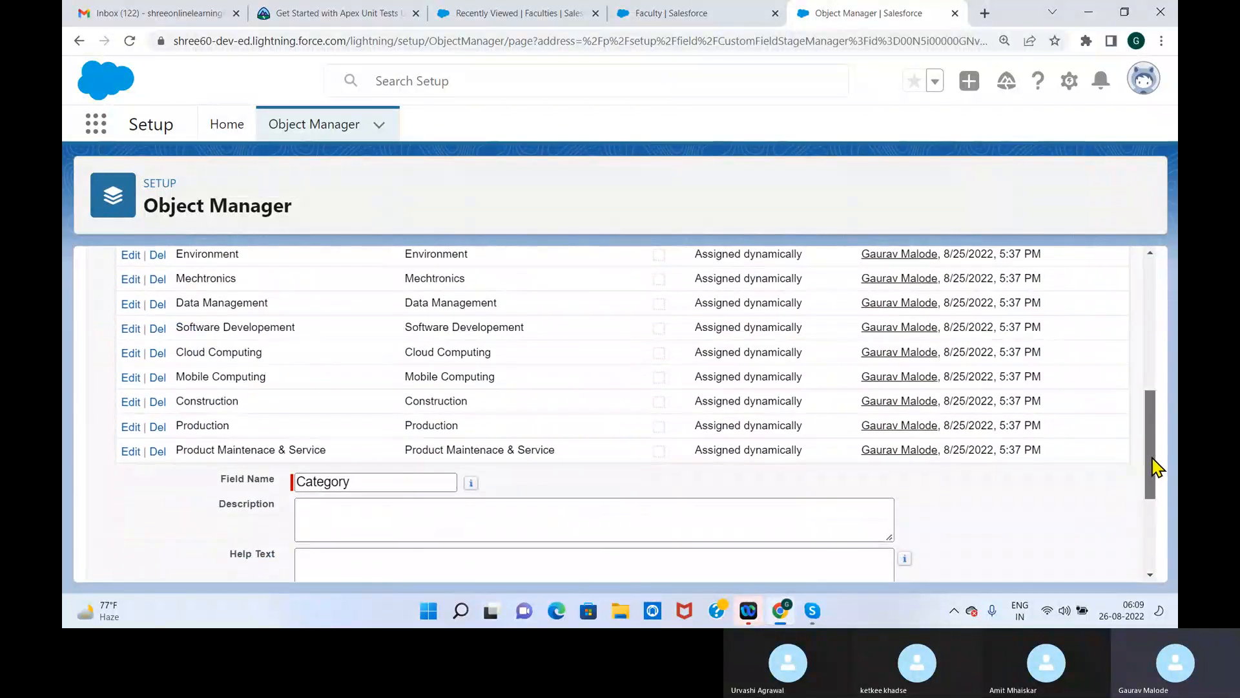
left_click_drag(1147, 515, 1111, 368)
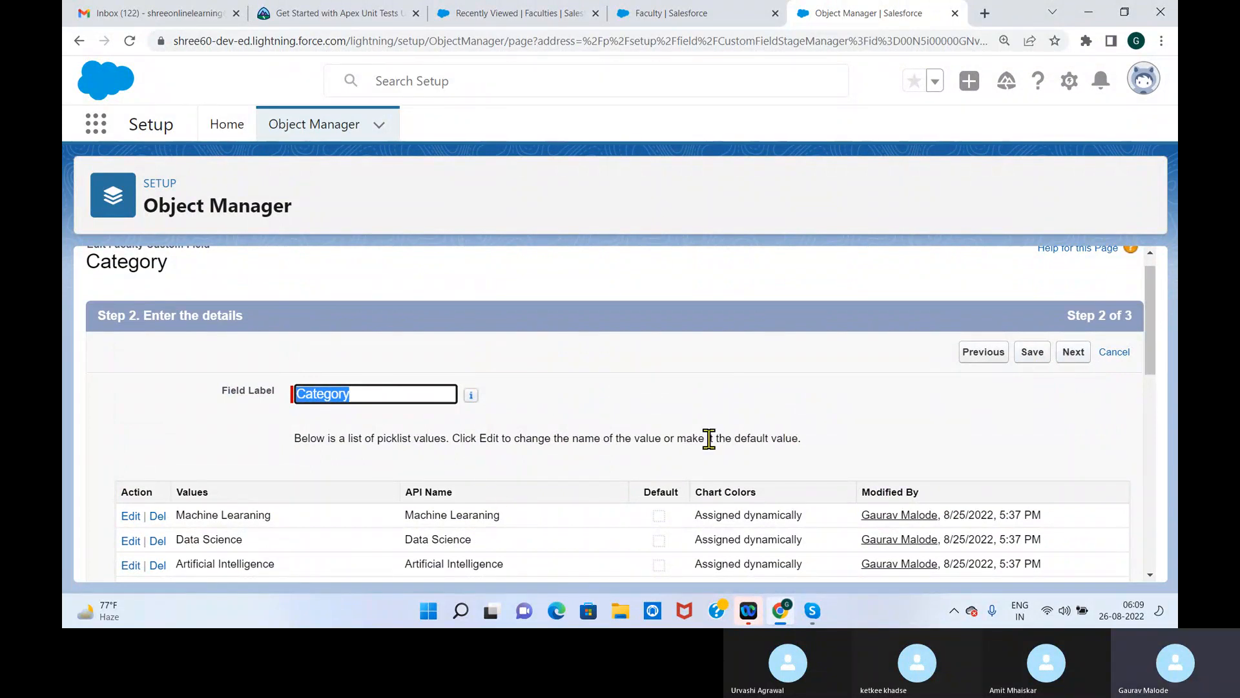
Continue past field-level security, save the Category field, and return to the field dependency matrix
left_click(1088, 359)
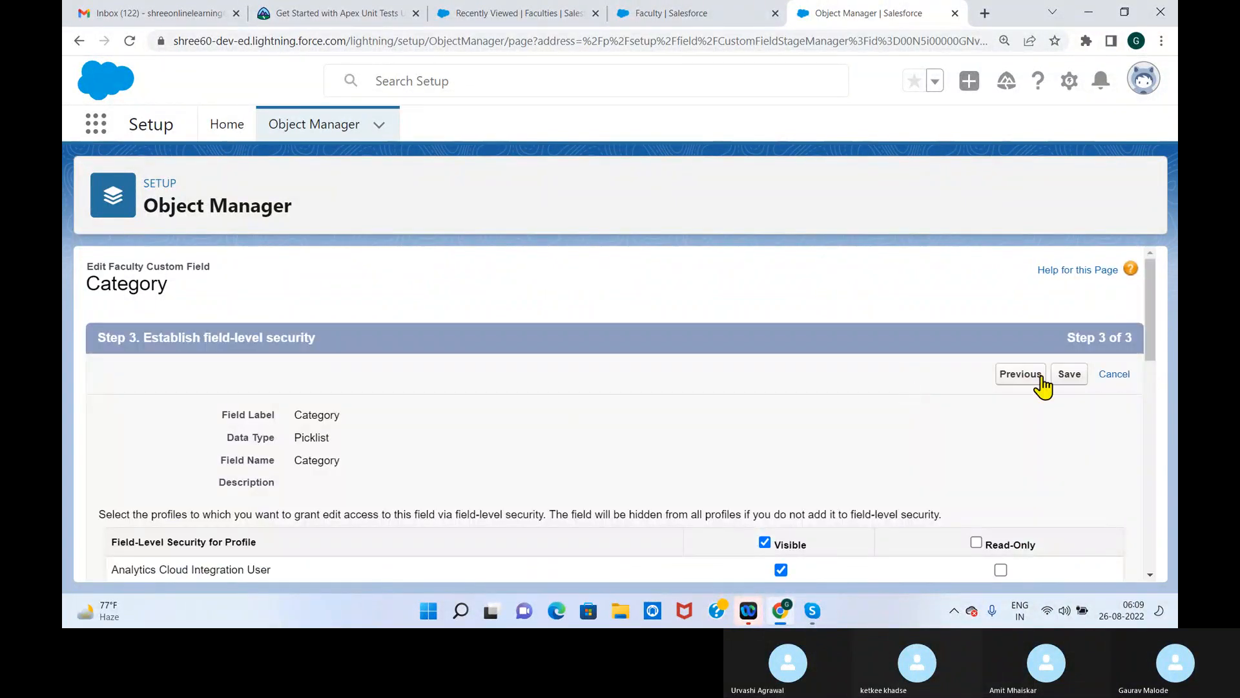
left_click(1073, 378)
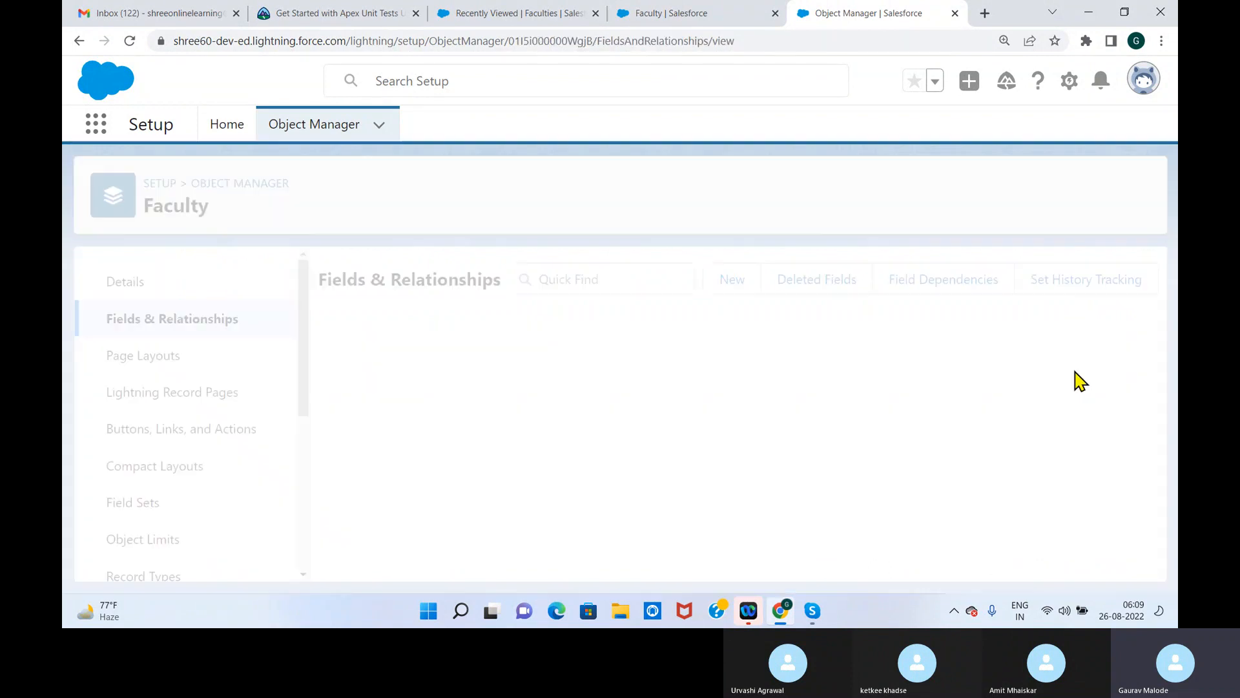
left_click(686, 13)
left_click_drag(1150, 405, 1149, 447)
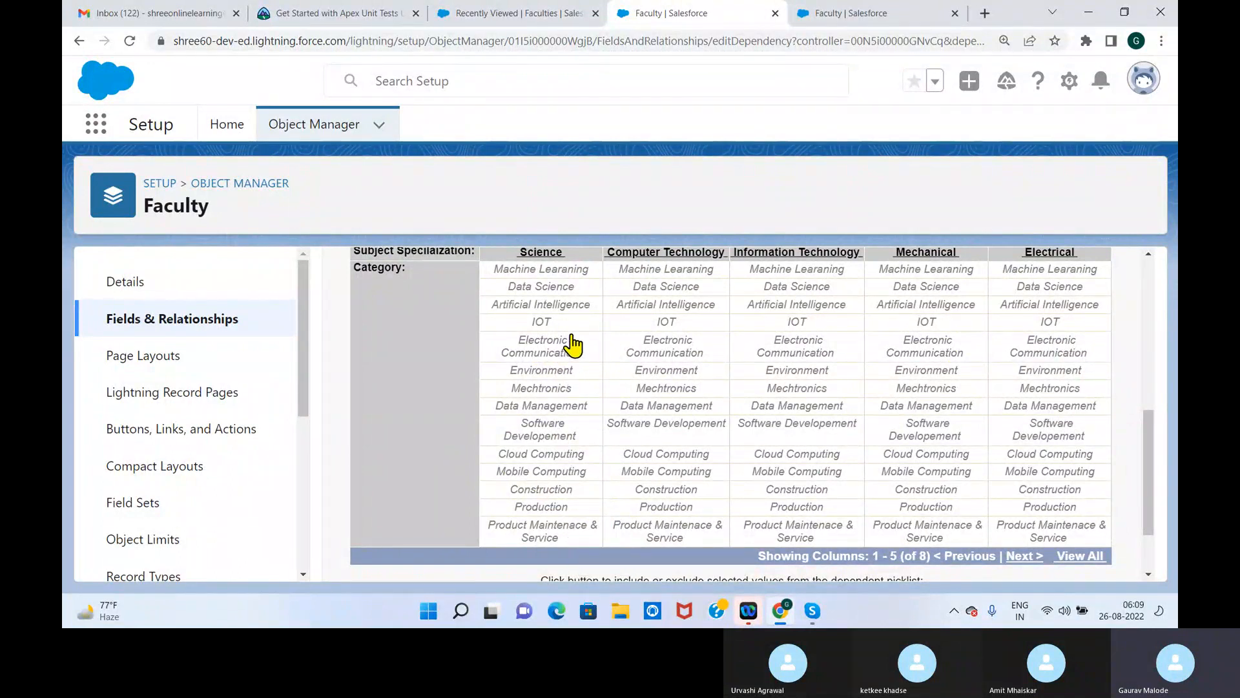
Try to mark the Category values for Science, Computer Technology, Information Technology, Mechanical and Electrical together in the dependency matrix
left_click(569, 290)
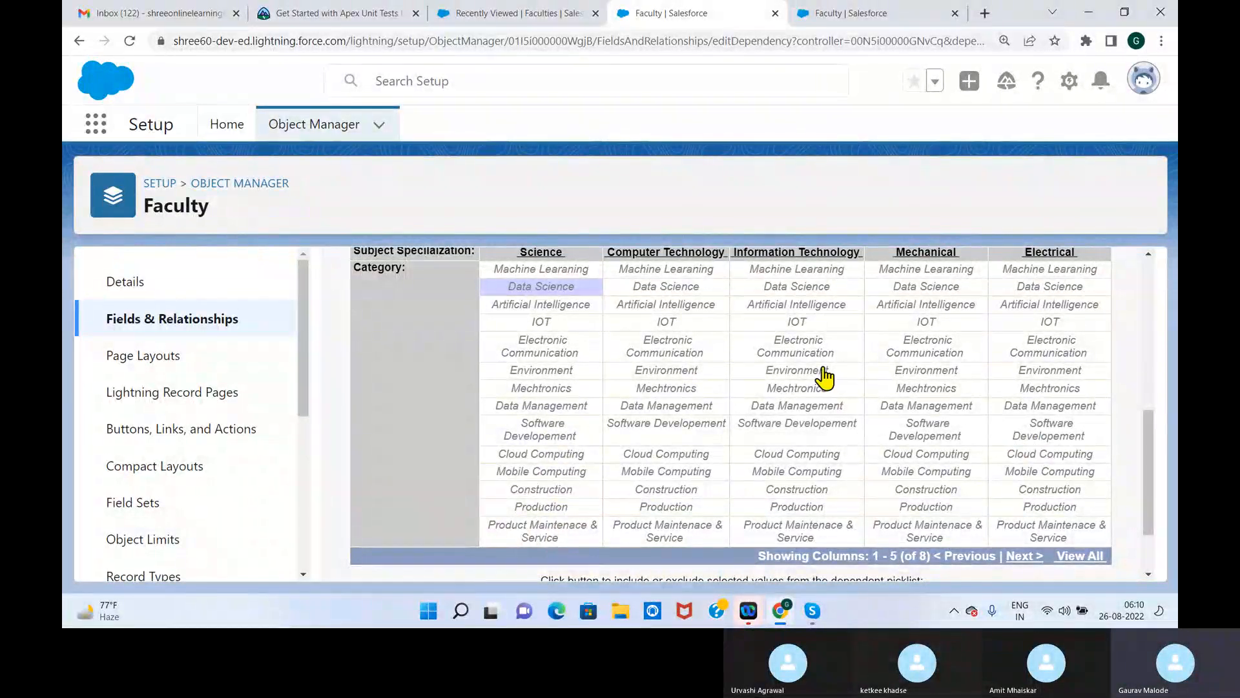
left_click_drag(675, 273, 689, 313)
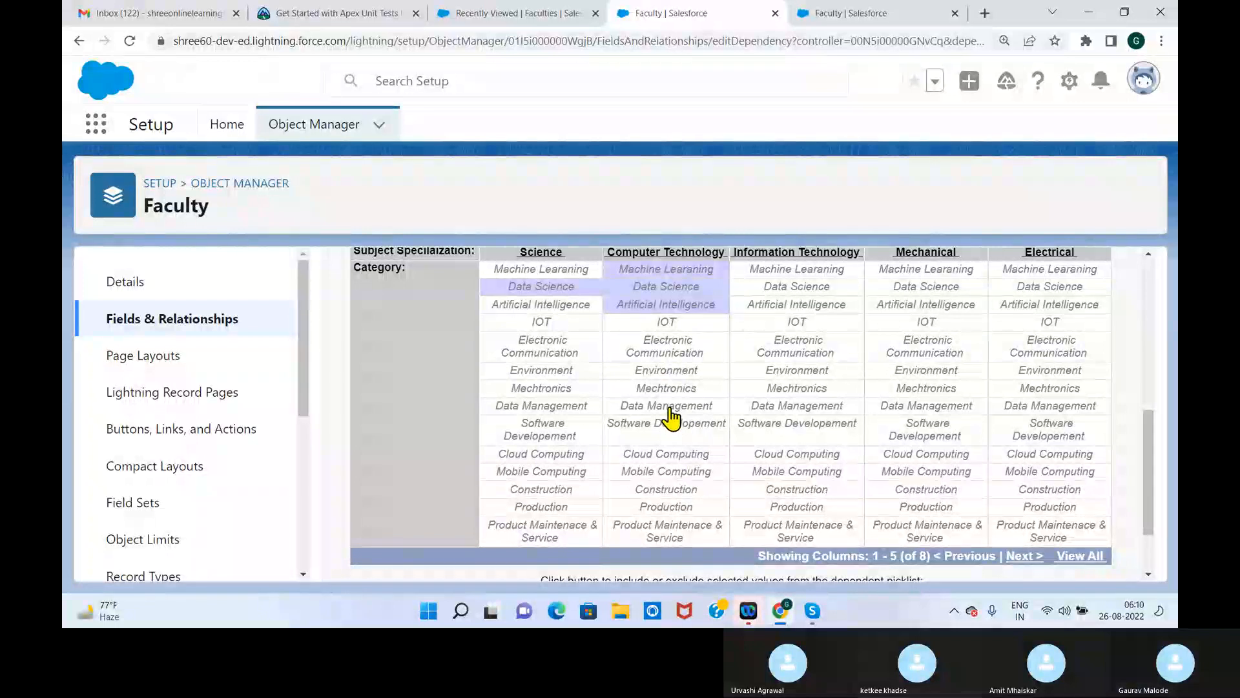
left_click_drag(794, 407, 799, 486)
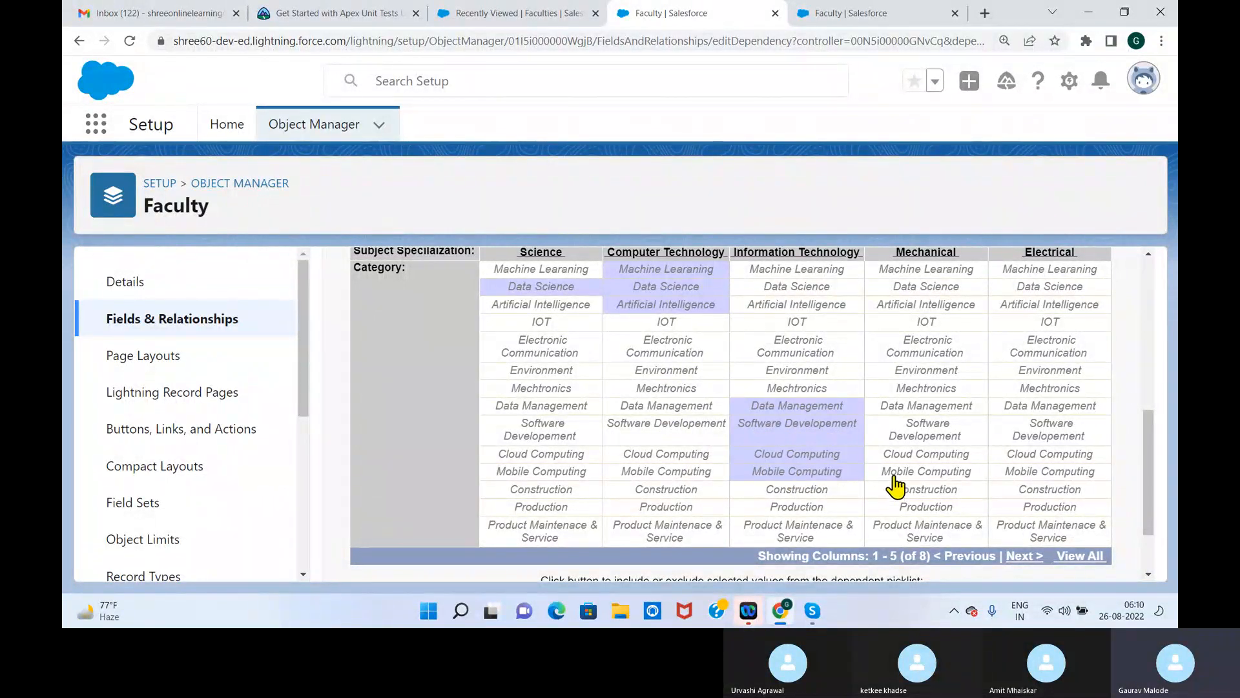
left_click(930, 525)
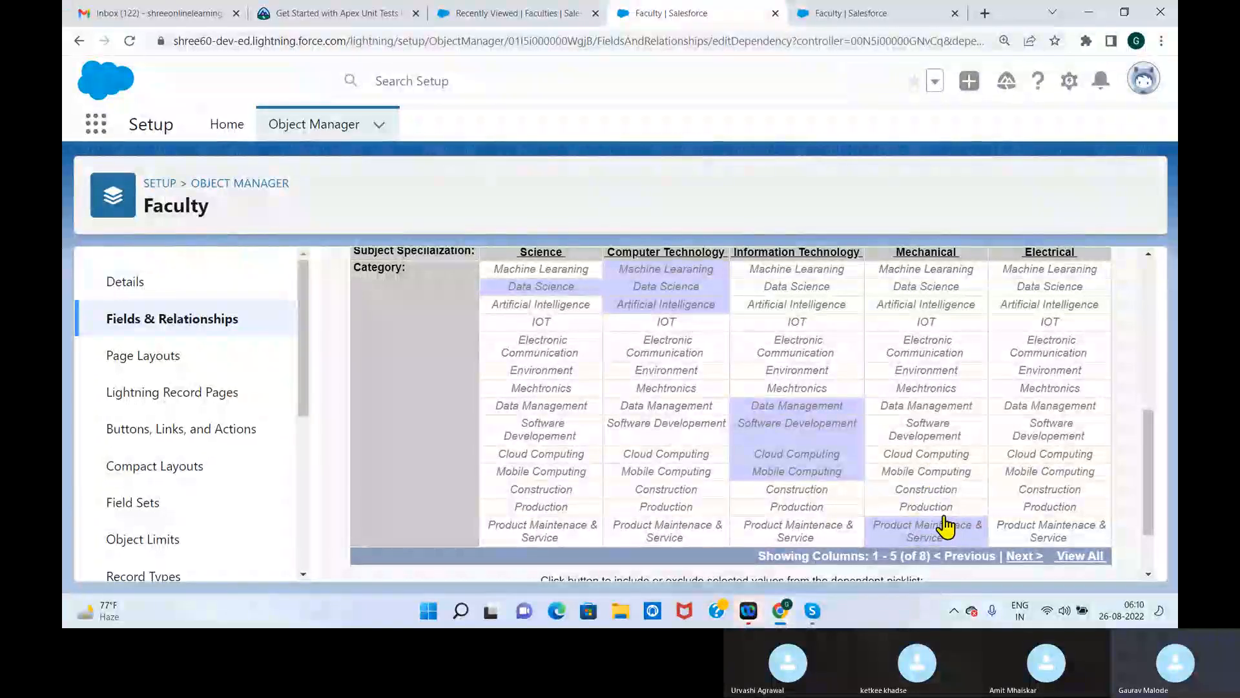
left_click(936, 510)
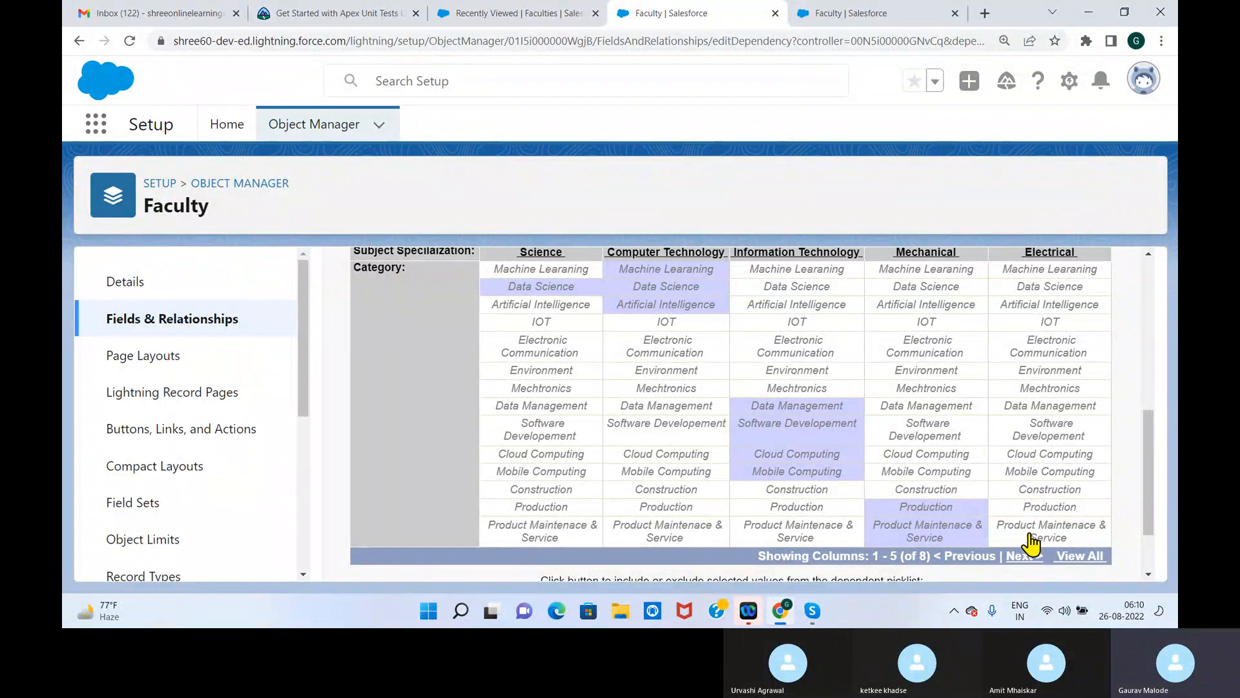
left_click(1048, 355)
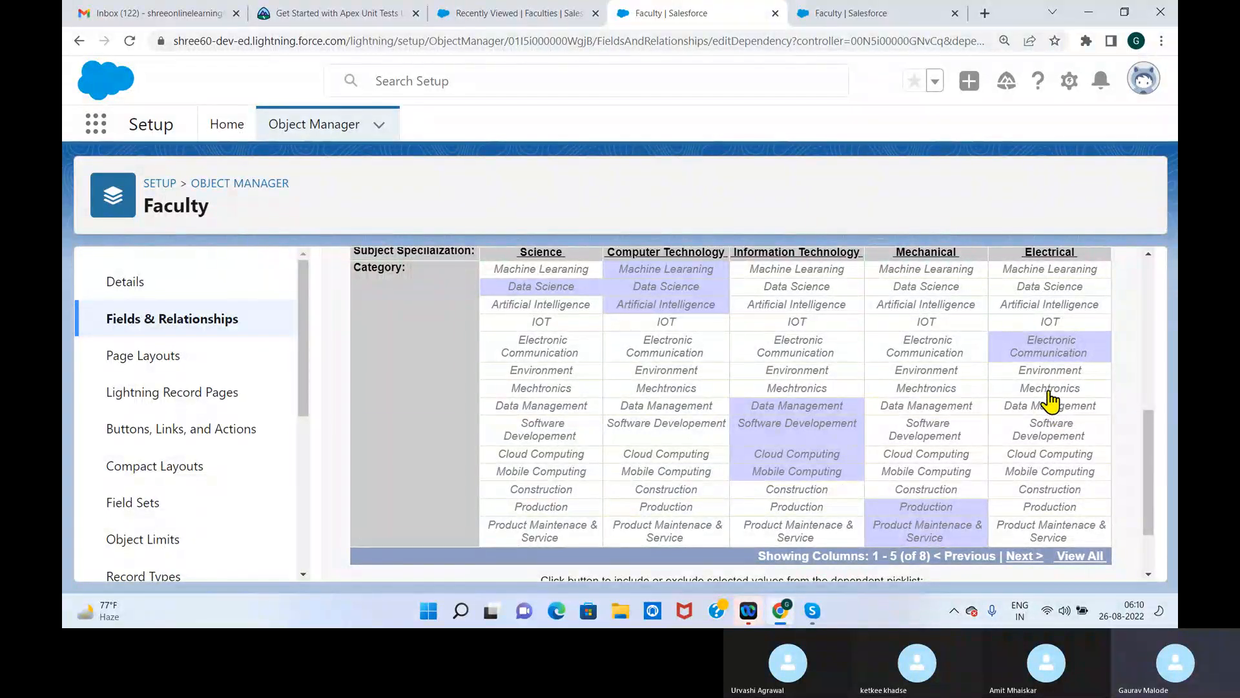
left_click(1050, 391)
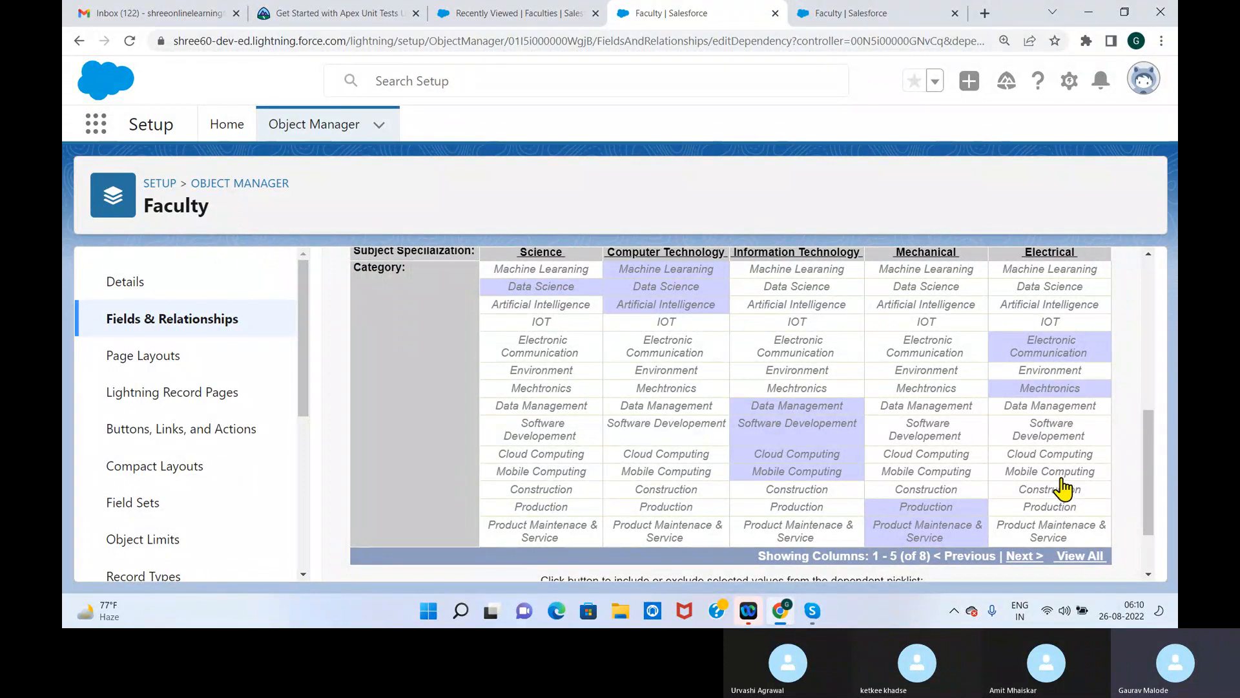
left_click(1045, 354)
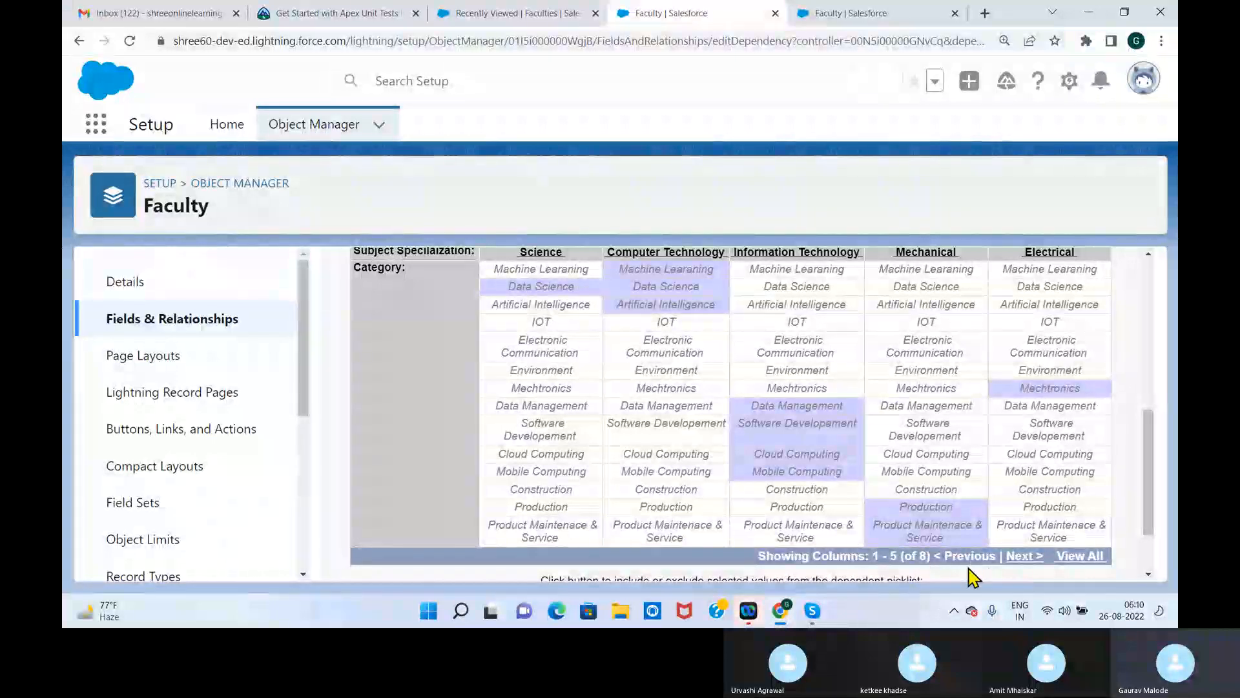
Include IOT, Electronic Communication and Mechtronics for Electronics, Product Maintenace & Service for Civil, and Artificial Intelligence through Environment for Other
left_click(1024, 556)
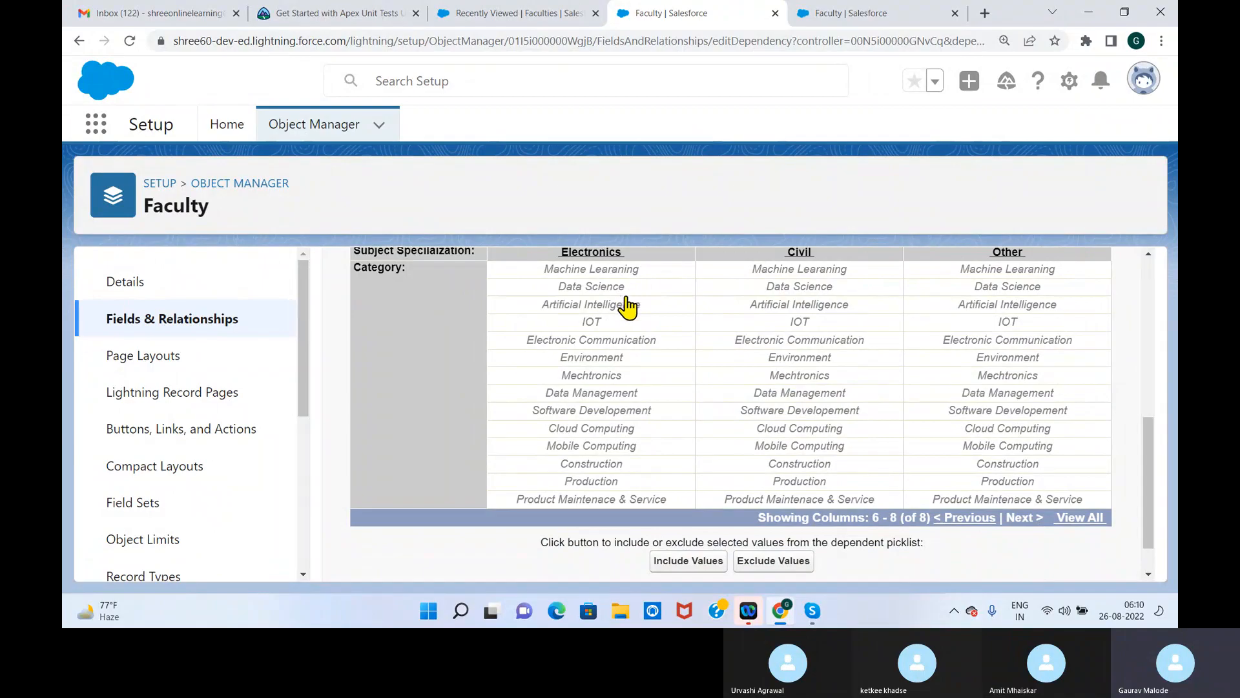
left_click(614, 320)
left_click(619, 340, "shift")
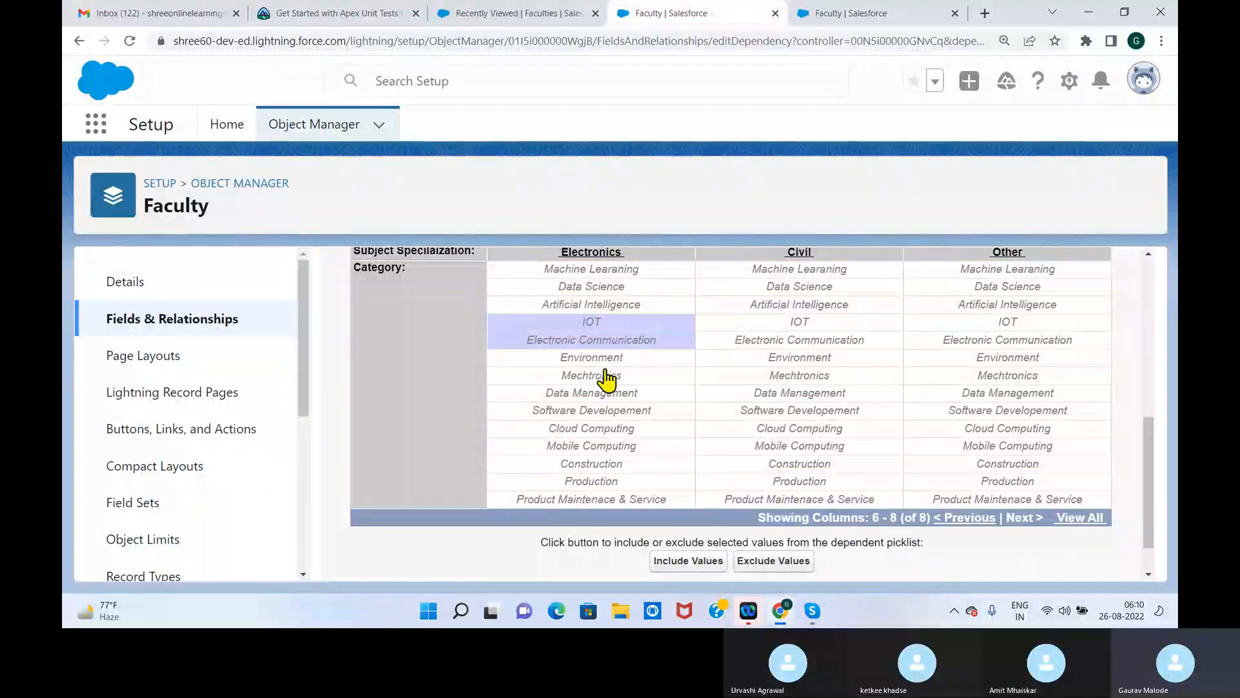
left_click(605, 376, "ctrl")
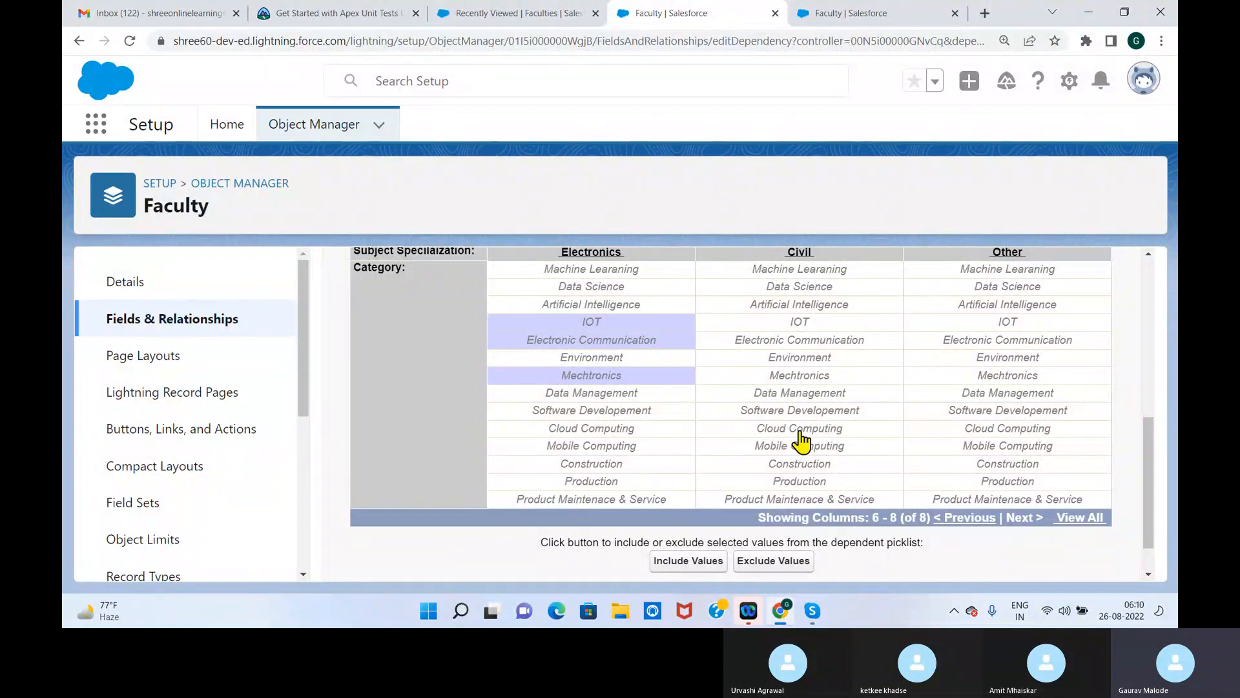
left_click(808, 501, "ctrl")
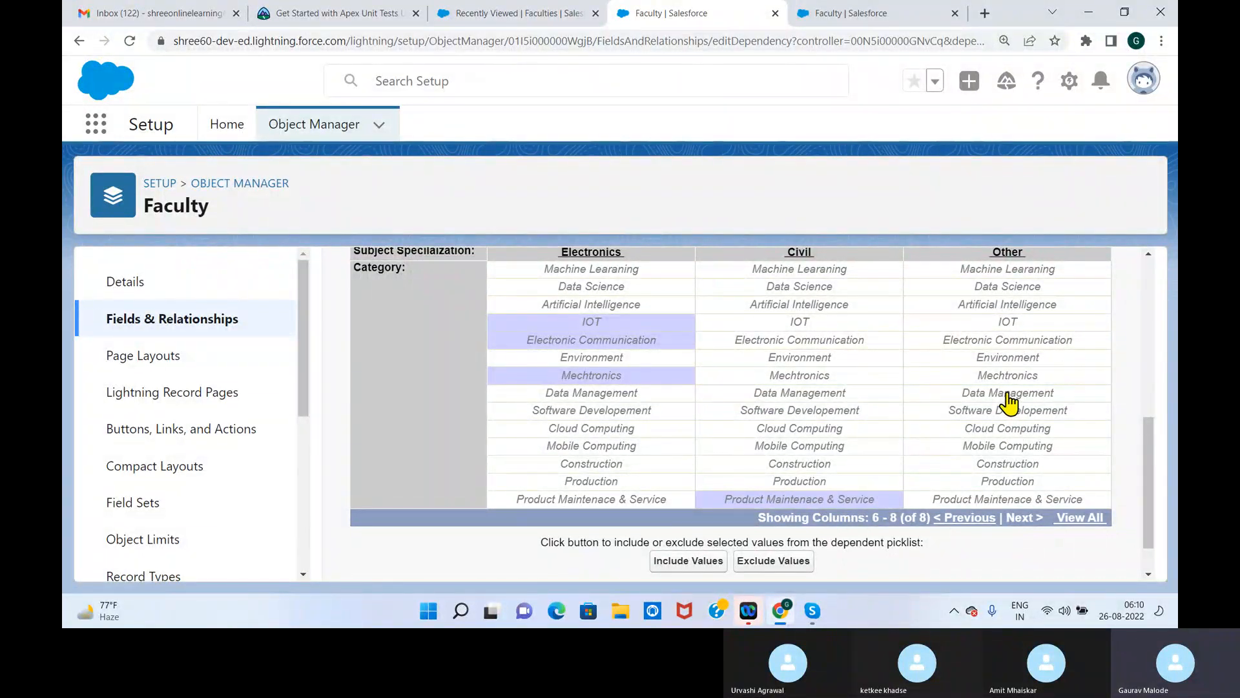
left_click(1041, 306, "ctrl")
left_click_drag(1025, 333, 1024, 359)
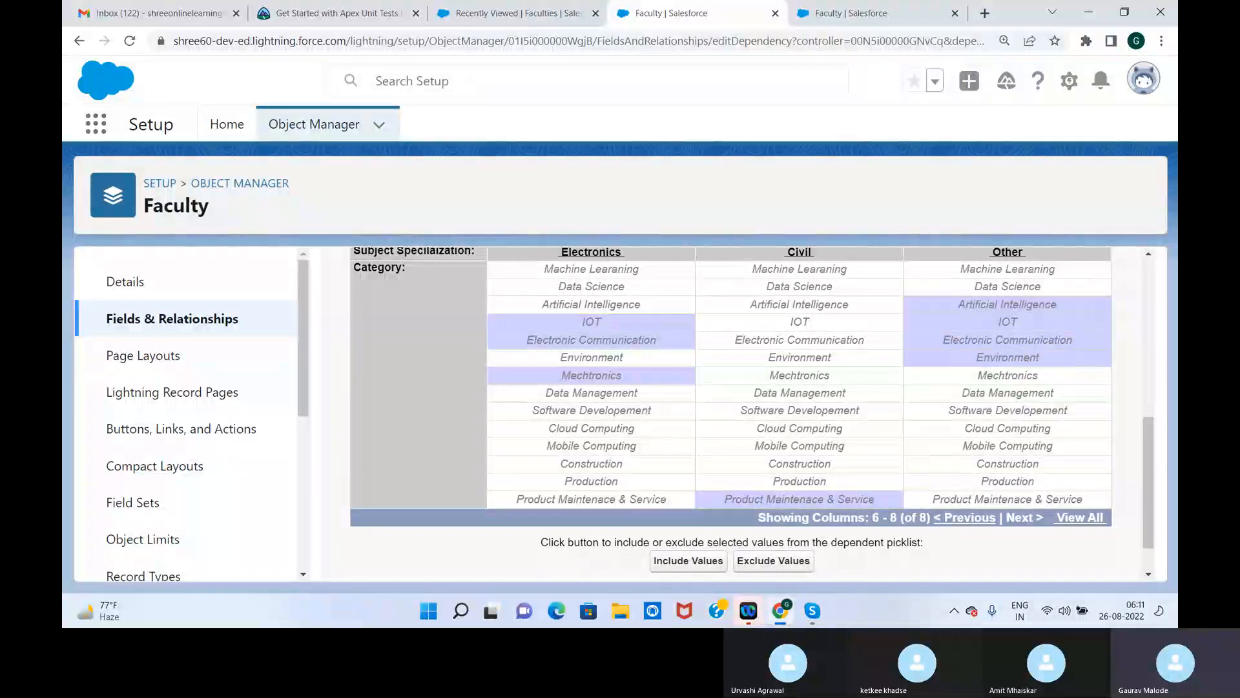
left_click(706, 571)
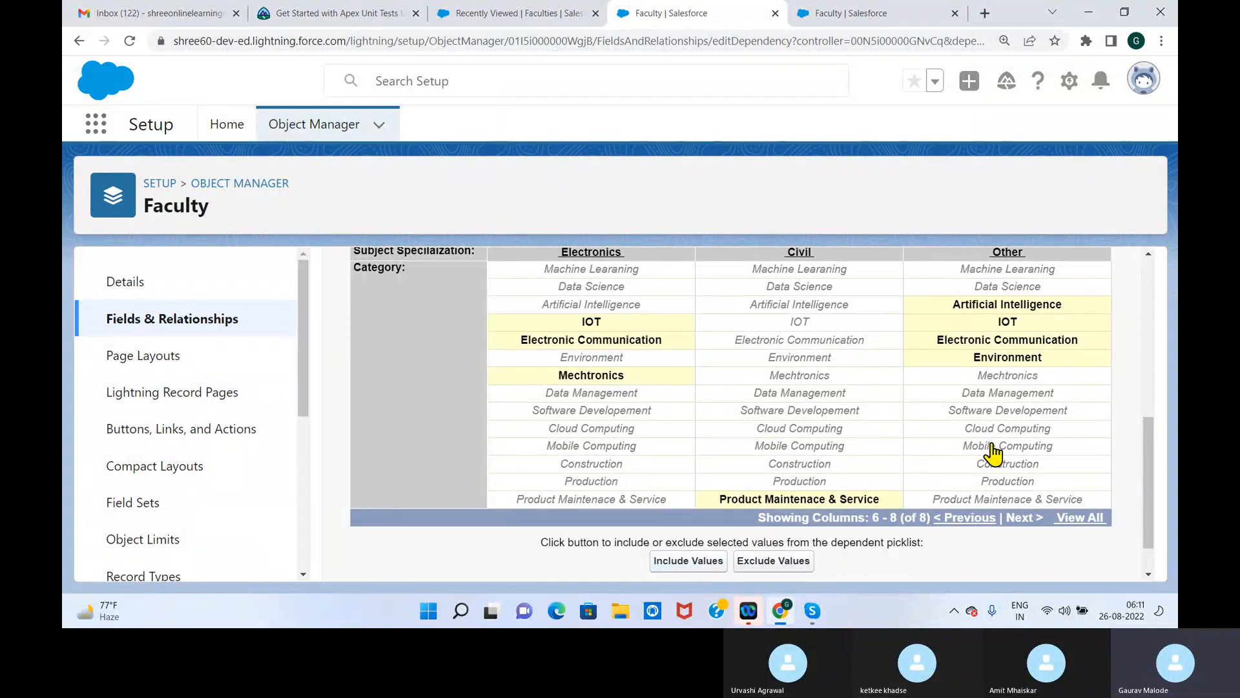
Go back to the first five specializations and include Data Science for Science
left_click(936, 520)
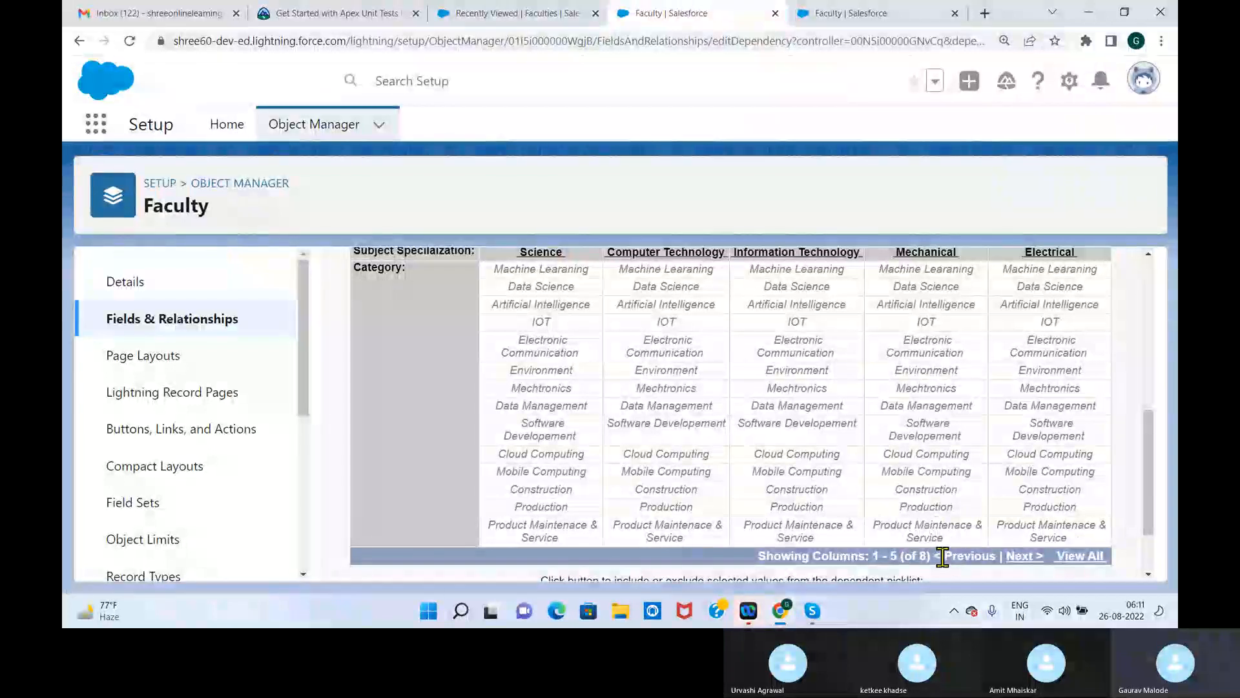
scroll(1157, 497, "down", 1)
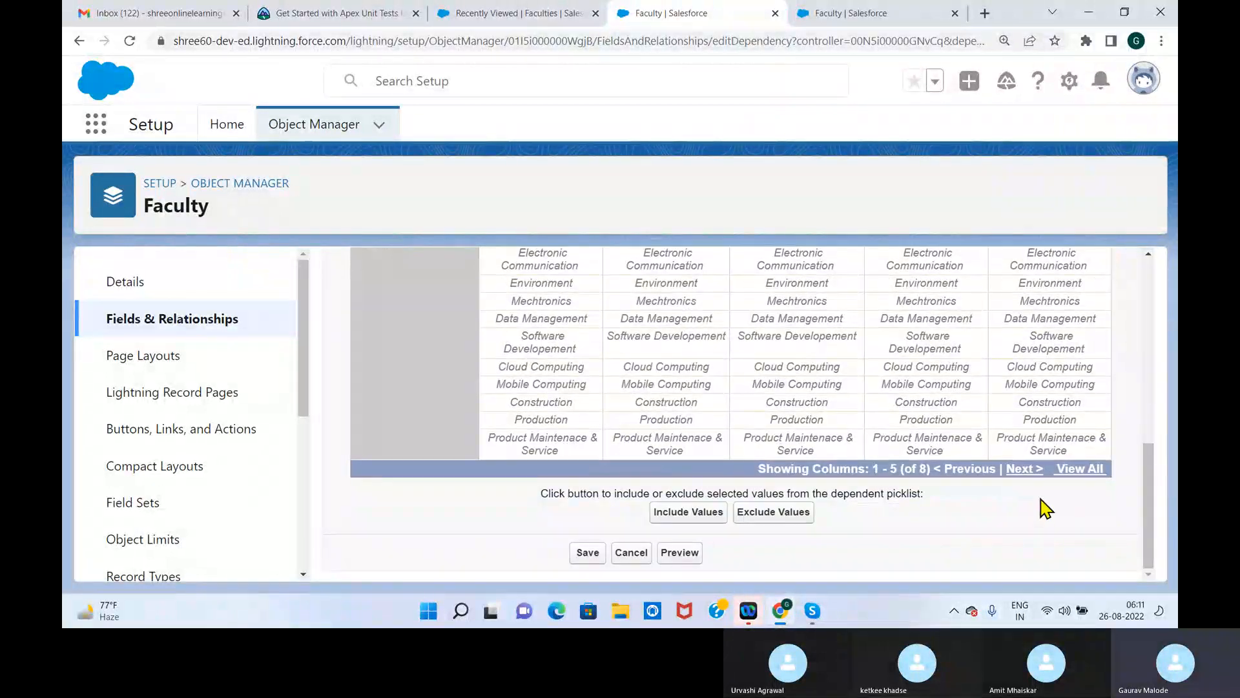
left_click(1023, 470)
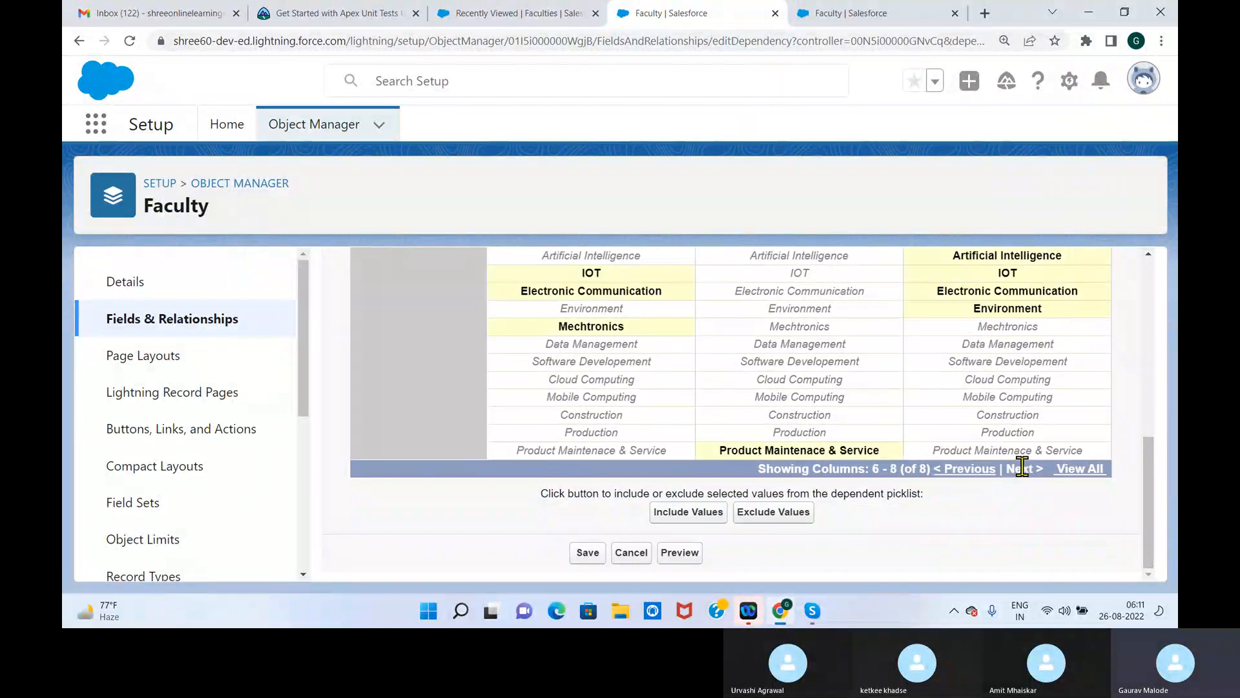
left_click(957, 469)
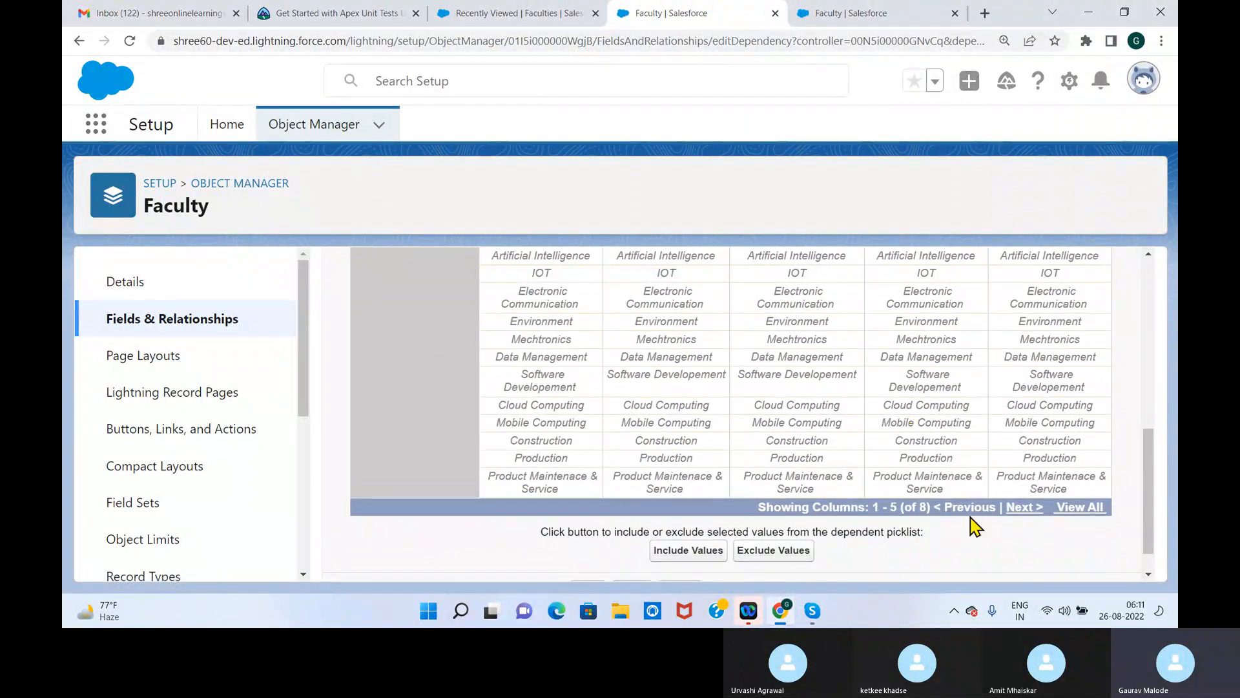
left_click_drag(1145, 486, 1156, 457)
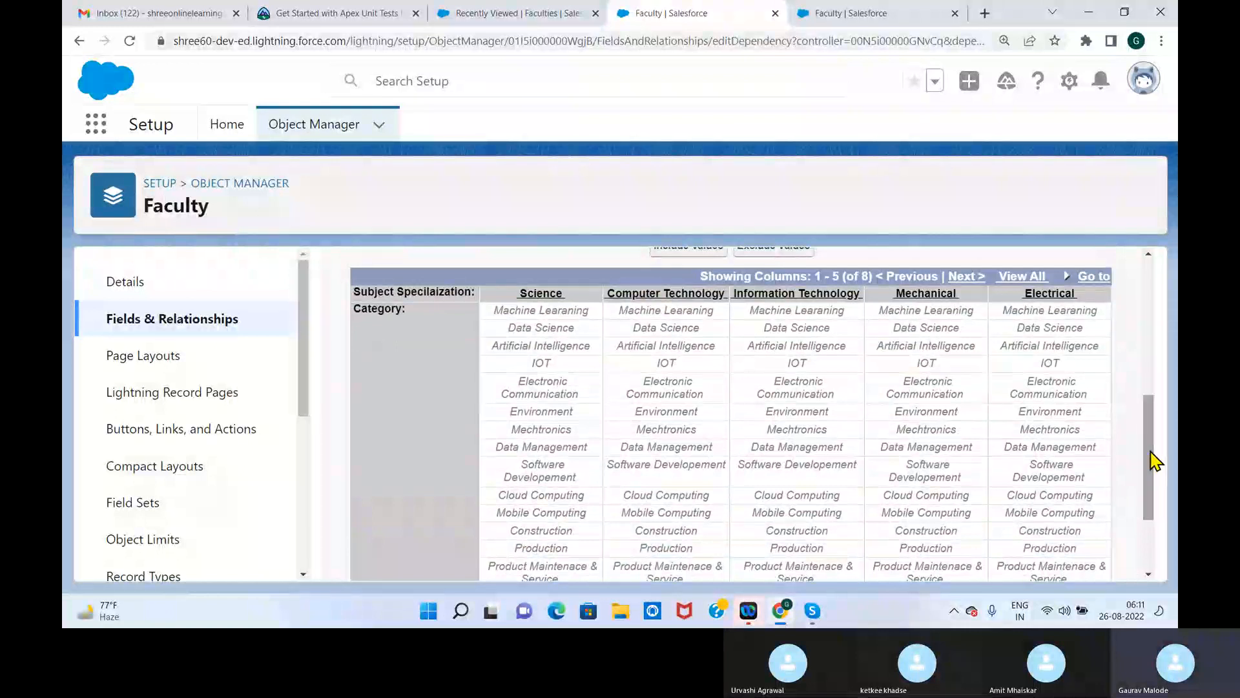
left_click(552, 331)
left_click_drag(1151, 452, 1152, 491)
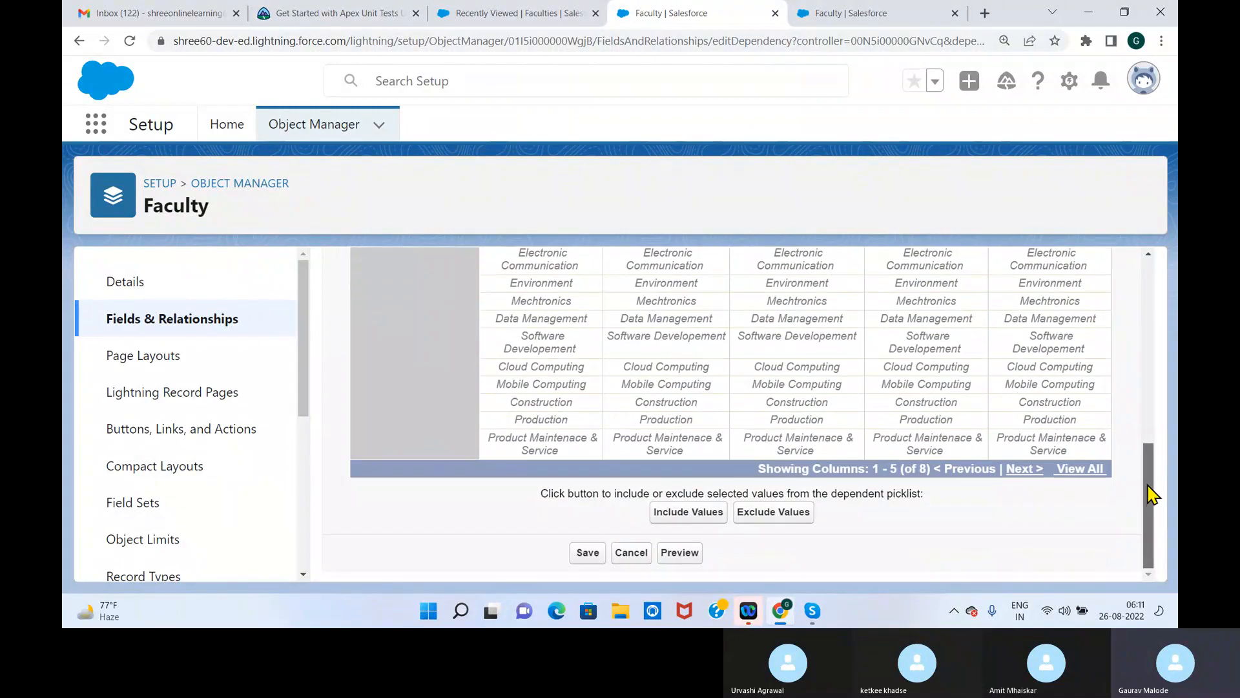
left_click(688, 511)
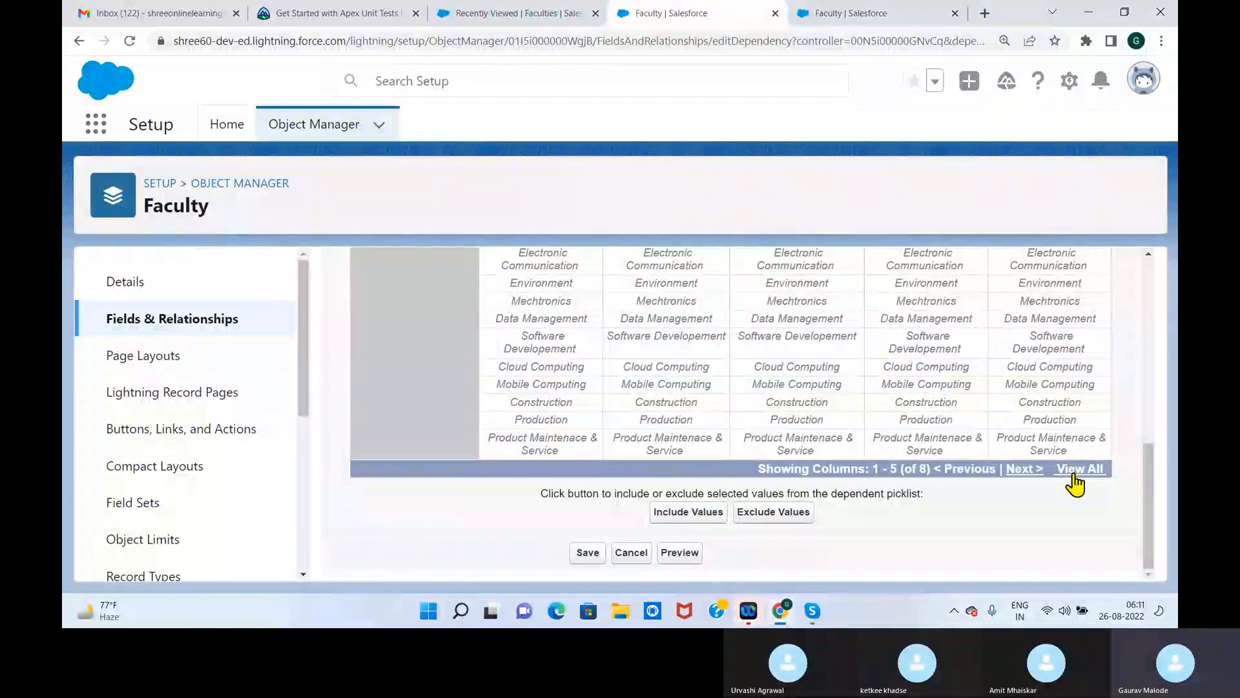
Include Machine Learaning, Data Science and Artificial Intelligence as Category values for Computer Technology
left_click_drag(1152, 496, 1152, 434)
left_click_drag(684, 342, 686, 383)
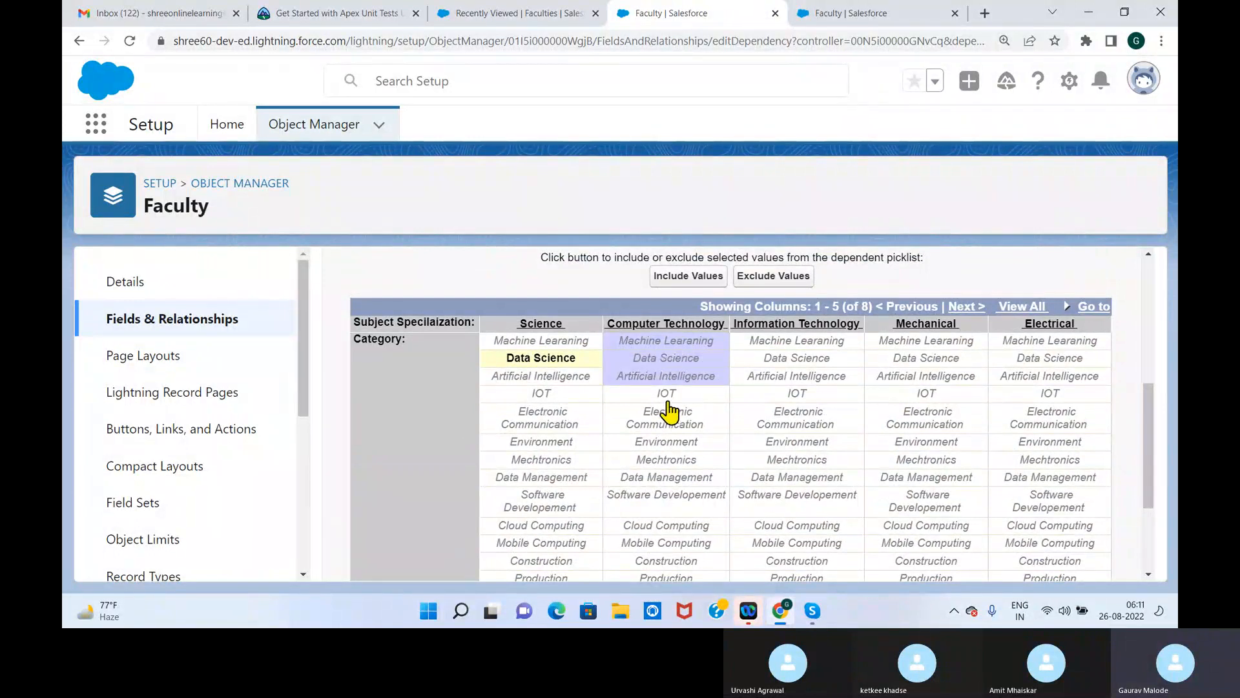
left_click(688, 278)
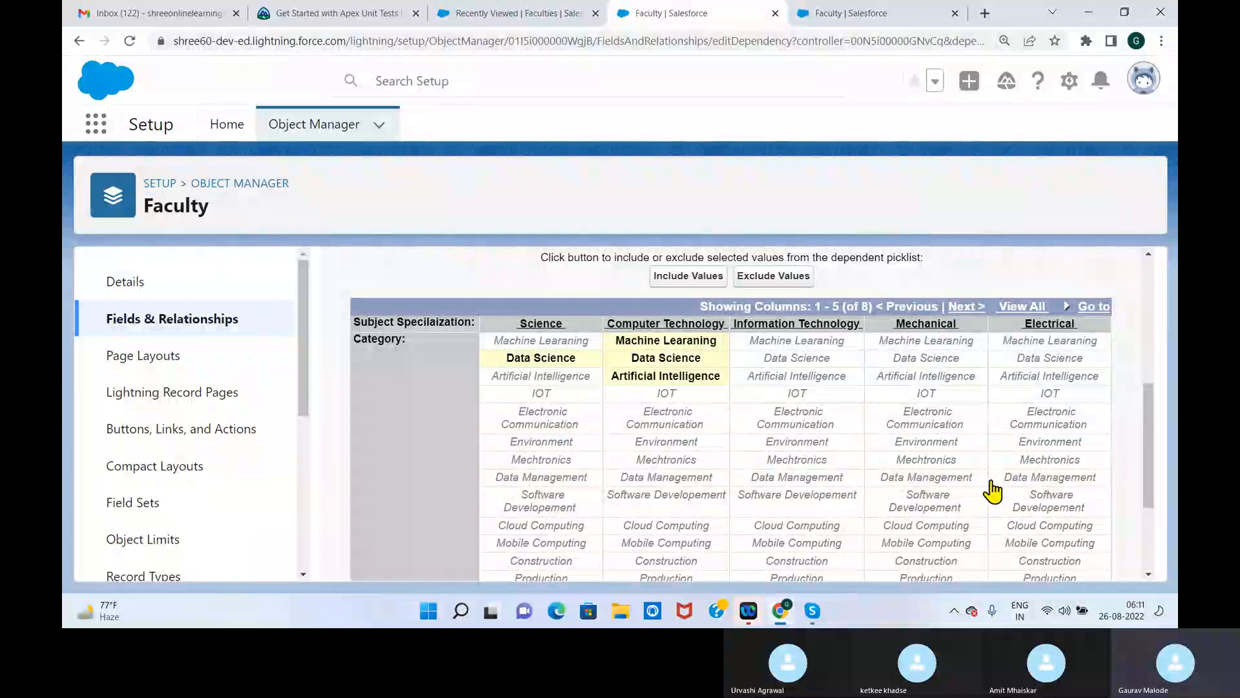
Include Data Management, Software Developement, Cloud Computing and Mobile Computing as Category values for Information Technology
left_click(799, 498)
left_click(801, 479, "ctrl")
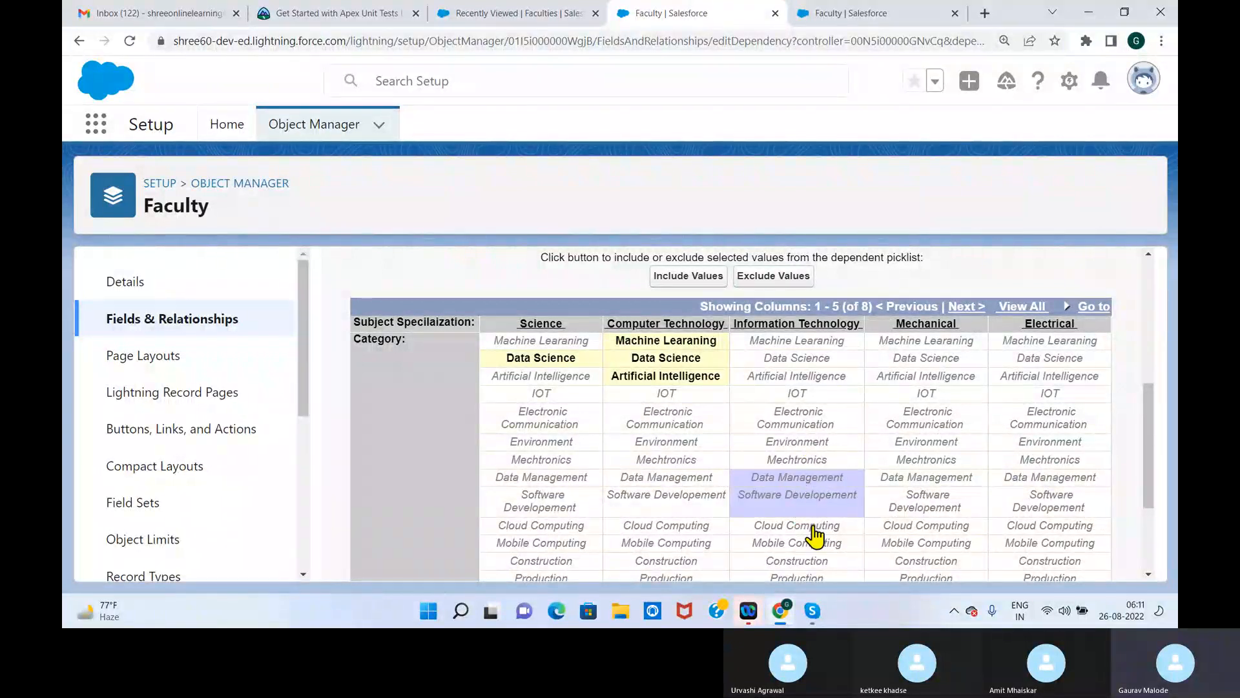
left_click(809, 525, "ctrl")
left_click(813, 544, "ctrl")
left_click(699, 276)
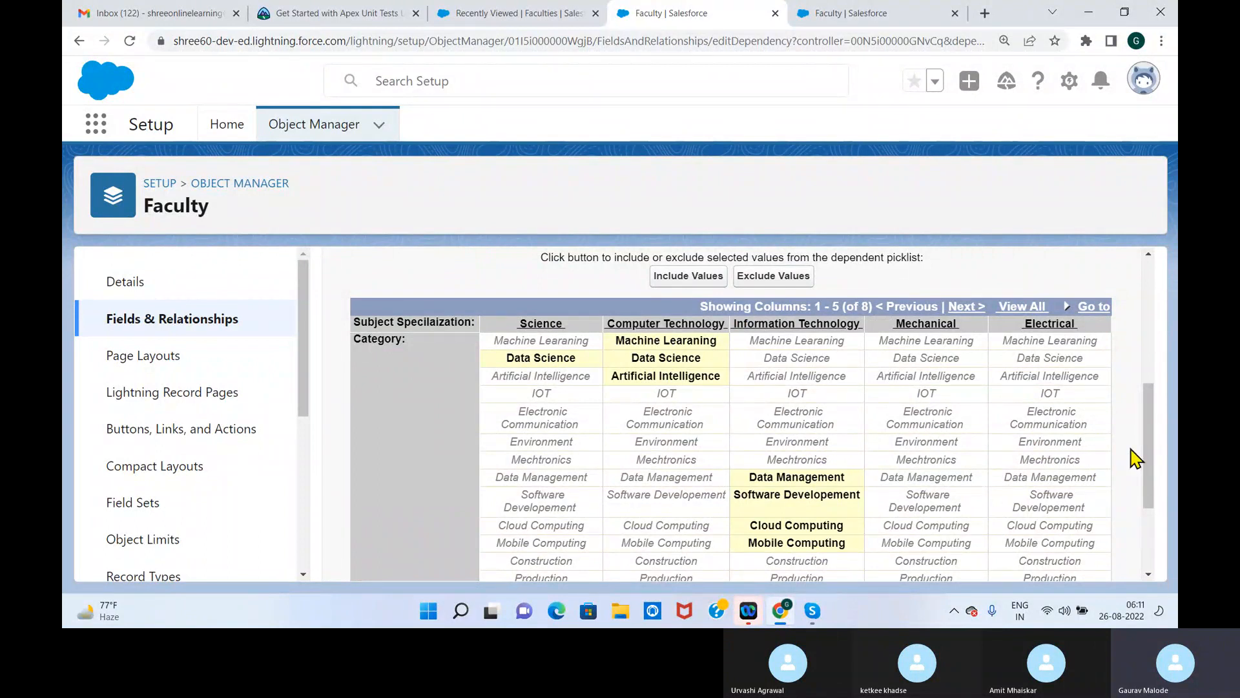
Include Production and Product Maintenace & Service as Category values for Mechanical
scroll(1143, 443, "down", 3)
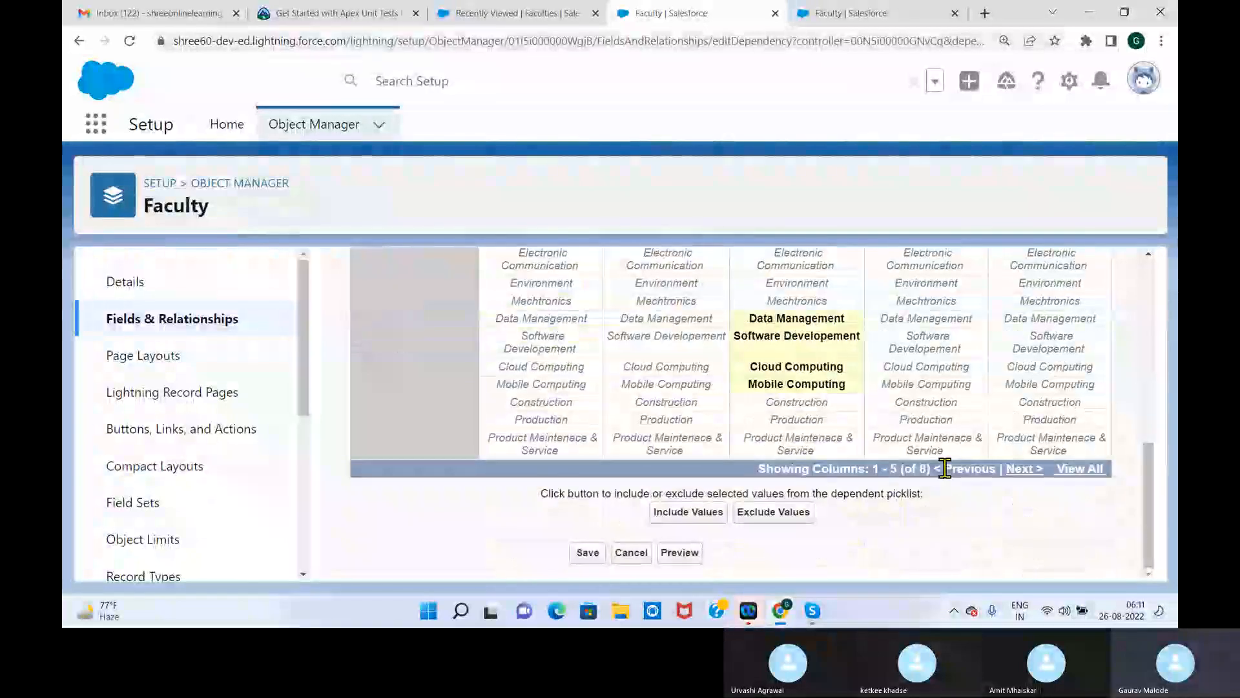
left_click(925, 443)
left_click(927, 420, "ctrl")
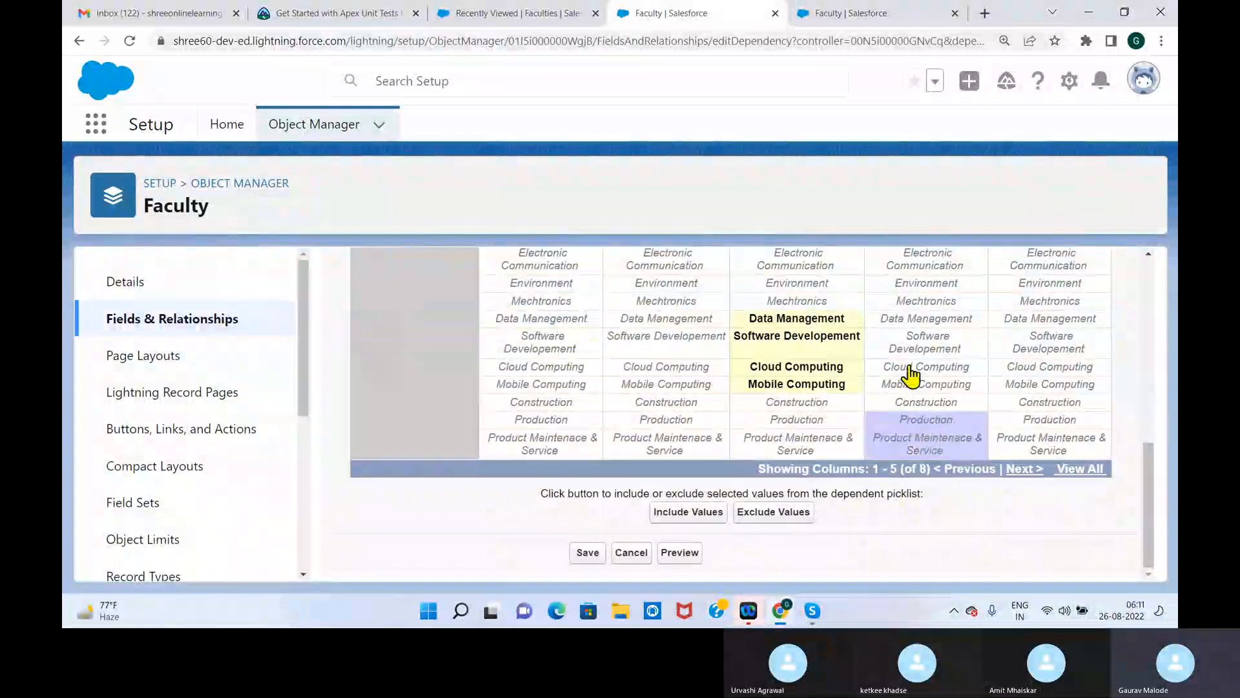
left_click(691, 513)
Include Electronic Communication and Mechtronics as Category values for Electrical
left_click_drag(1152, 522, 1157, 470)
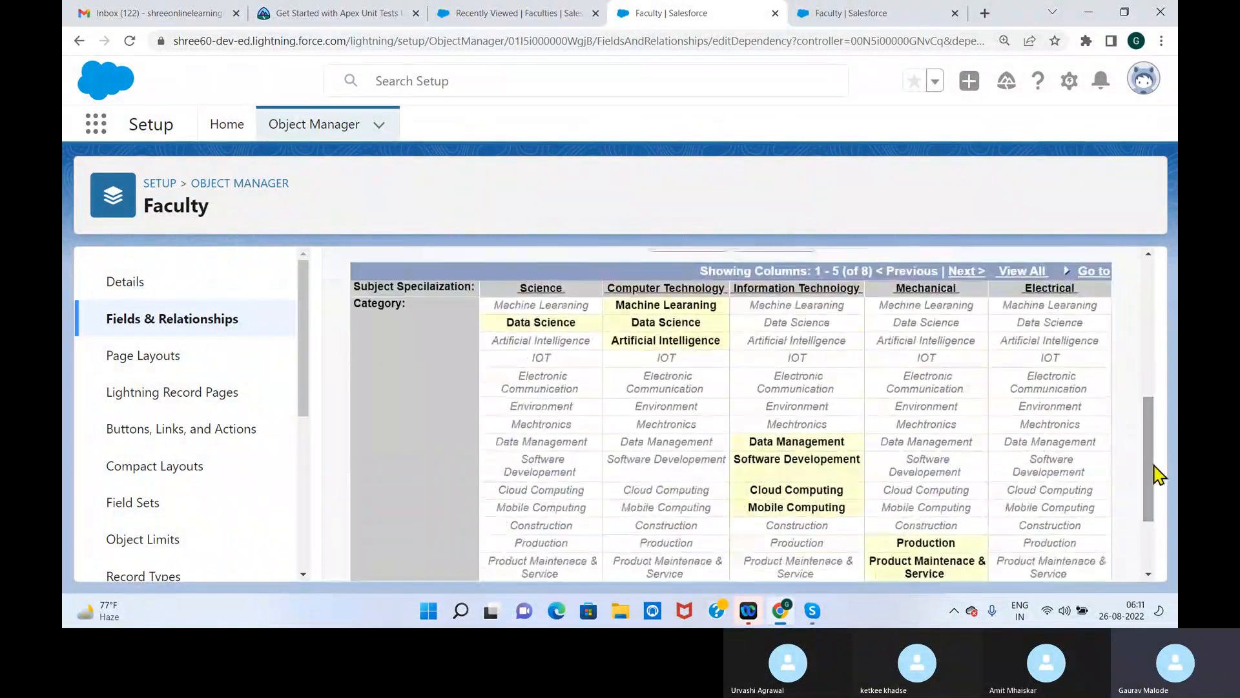
left_click(1065, 390)
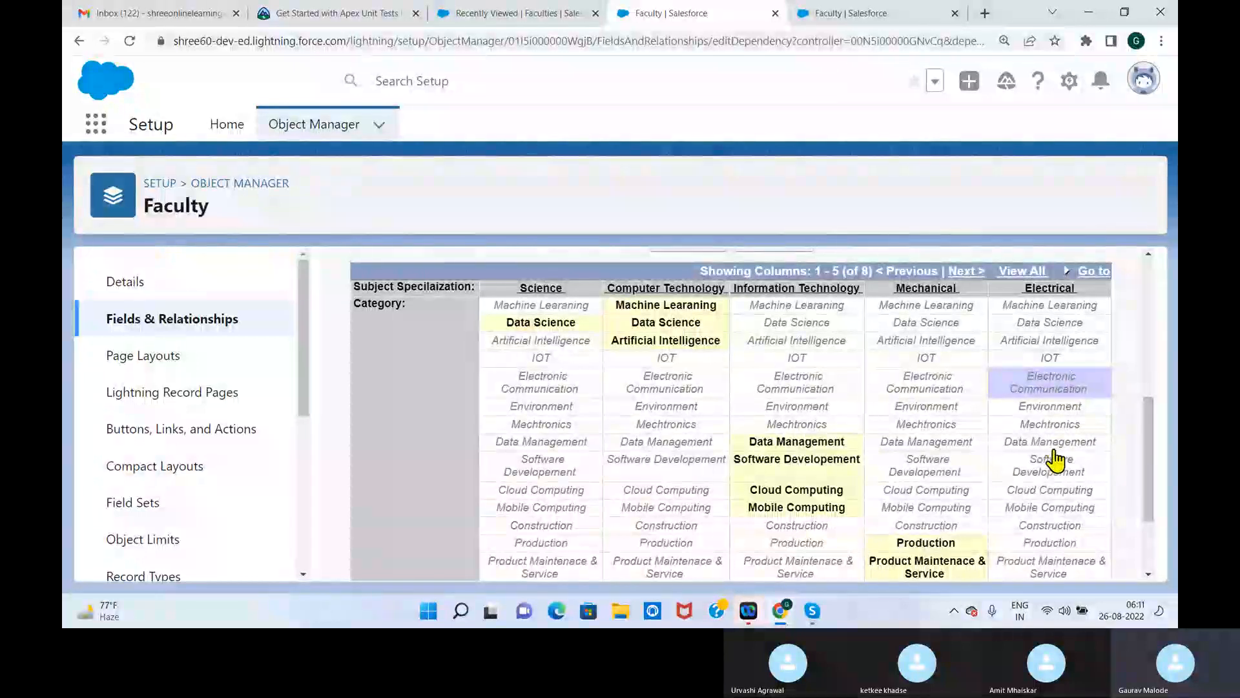
left_click(1058, 427, "ctrl")
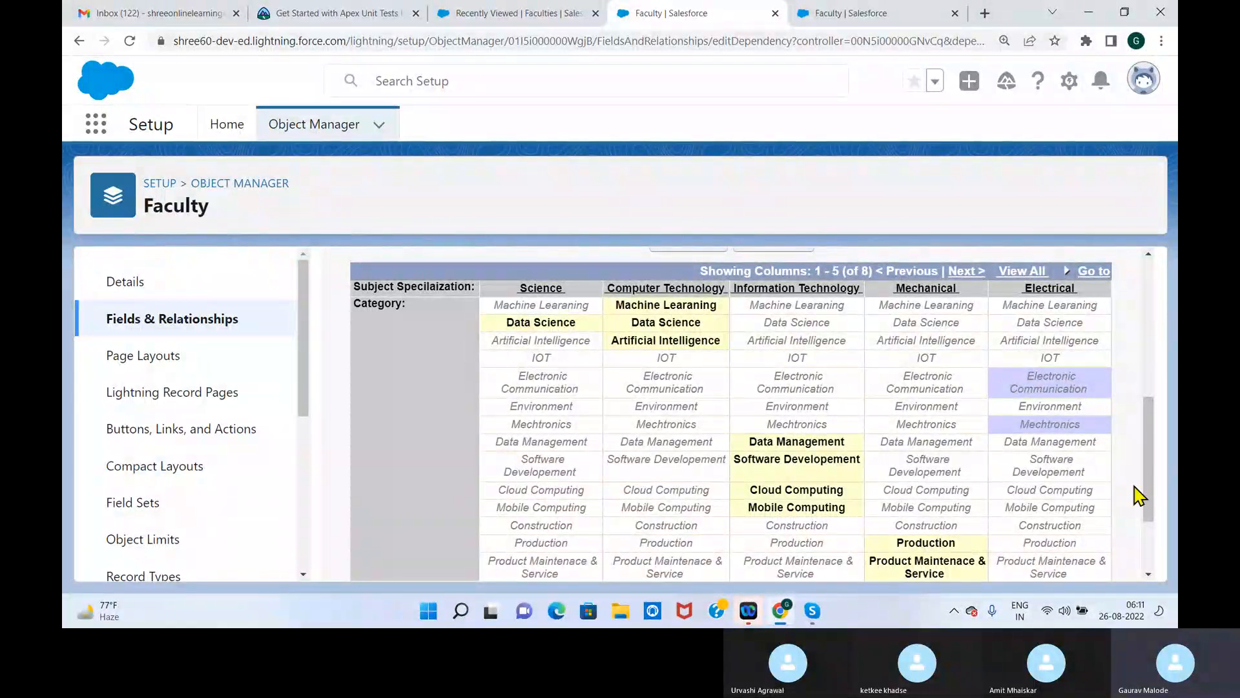
left_click_drag(1140, 482, 1154, 534)
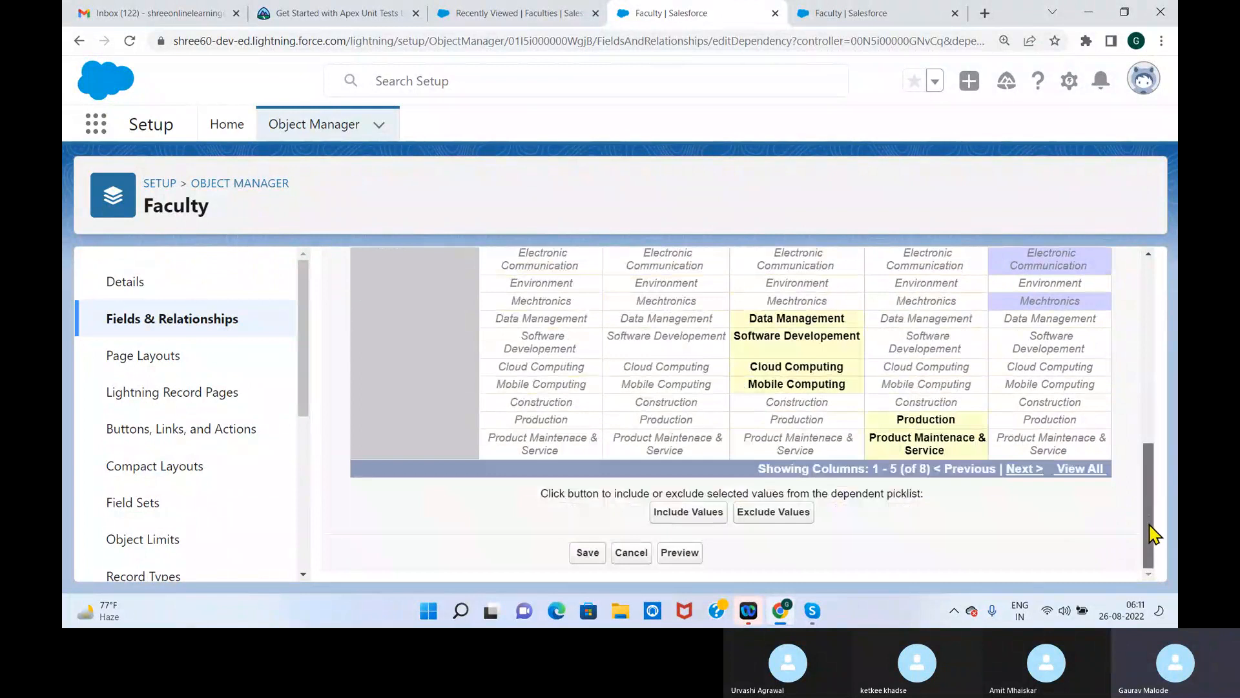
left_click(688, 512)
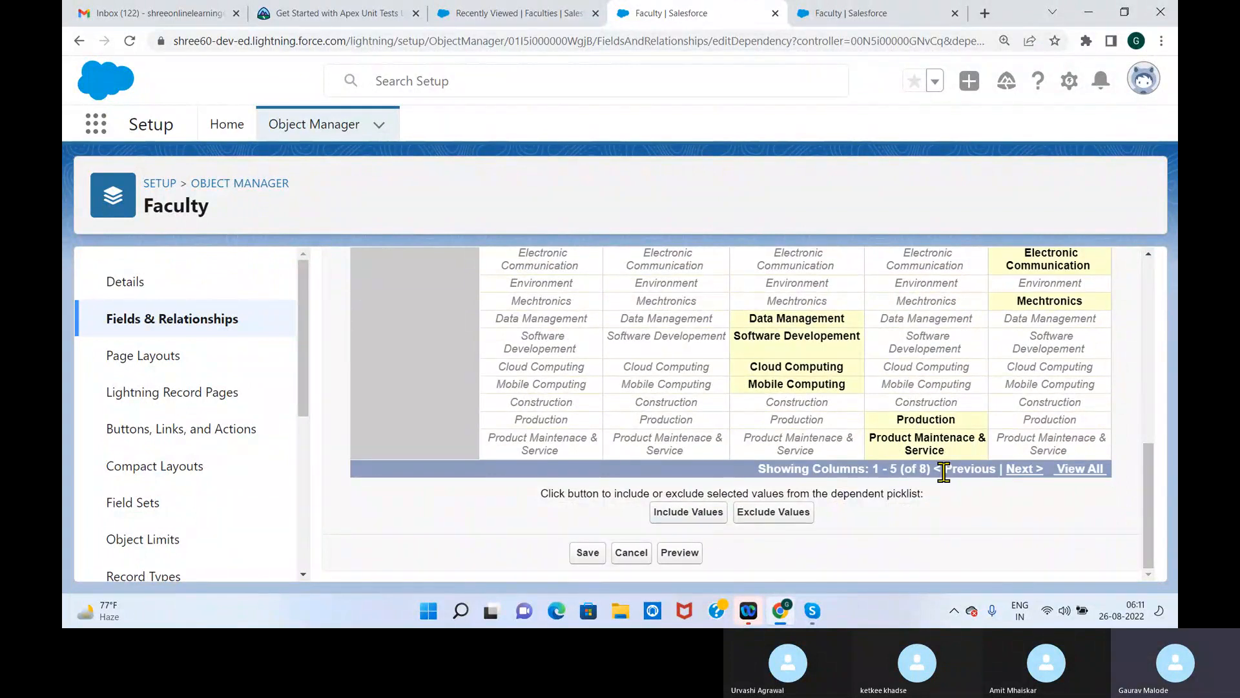
Review the Category values included for Electronics, Civil and Other, and try to save the field dependency
left_click(1027, 469)
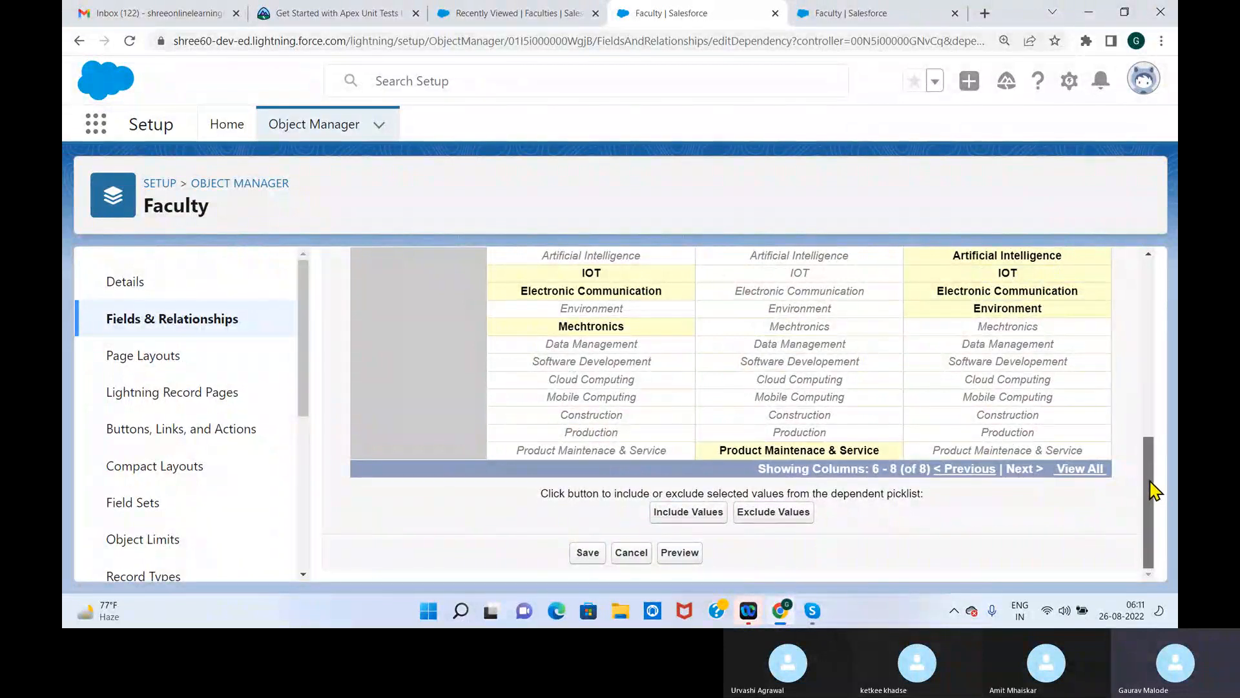
left_click_drag(1149, 493, 1153, 388)
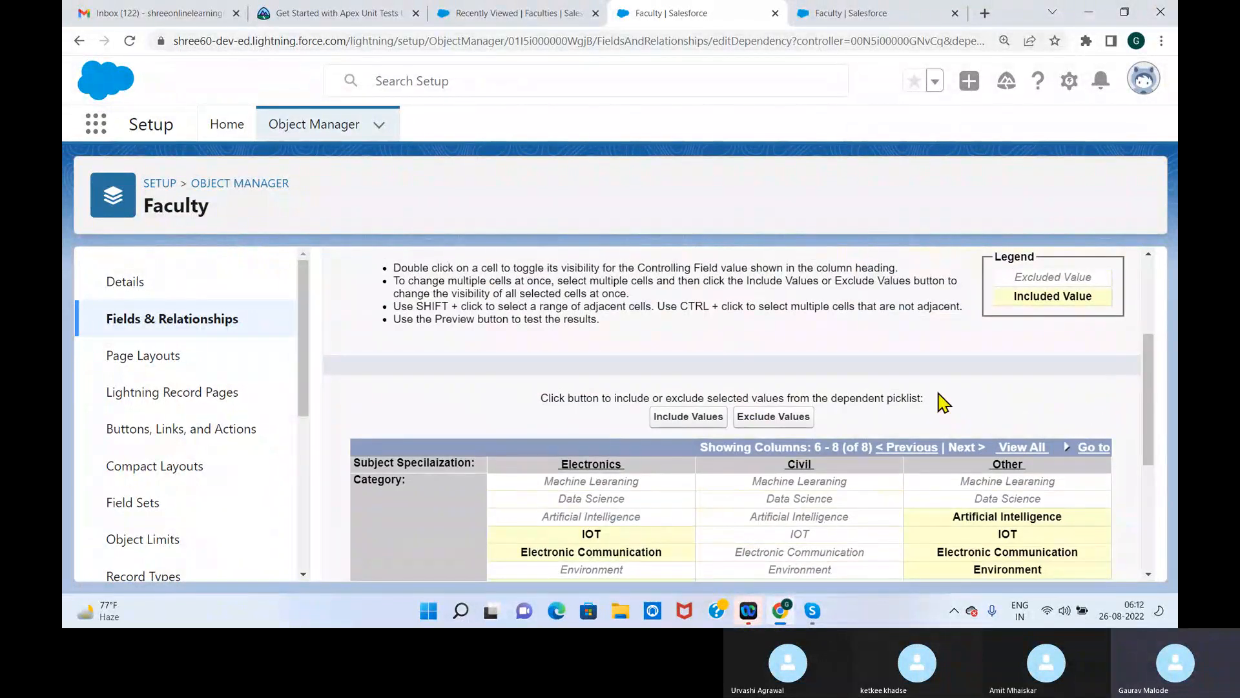
scroll(1151, 402, "down", 1)
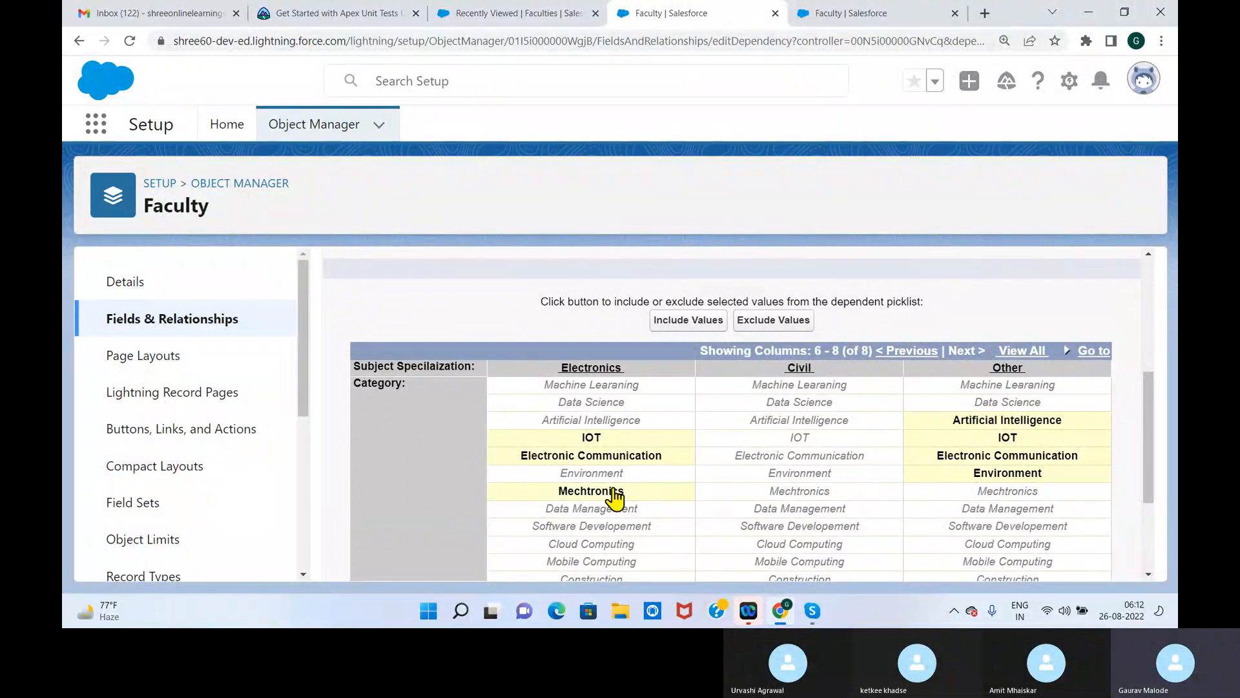
left_click_drag(1149, 410, 1085, 304)
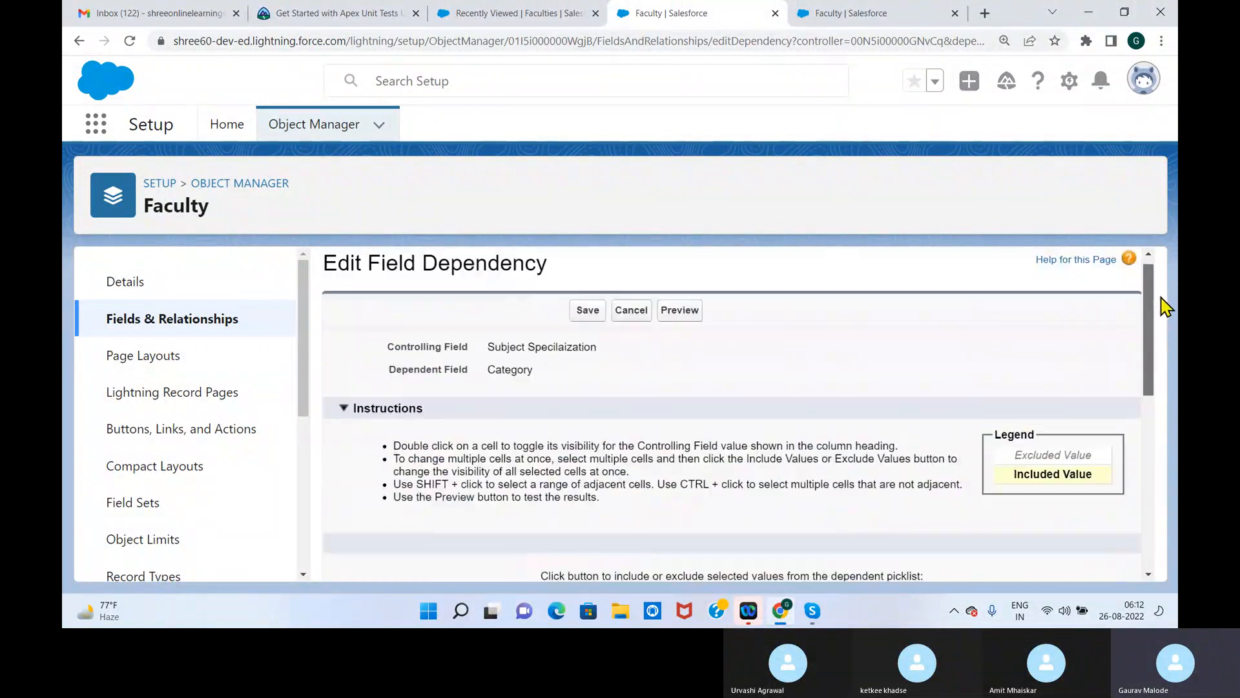
left_click(586, 328)
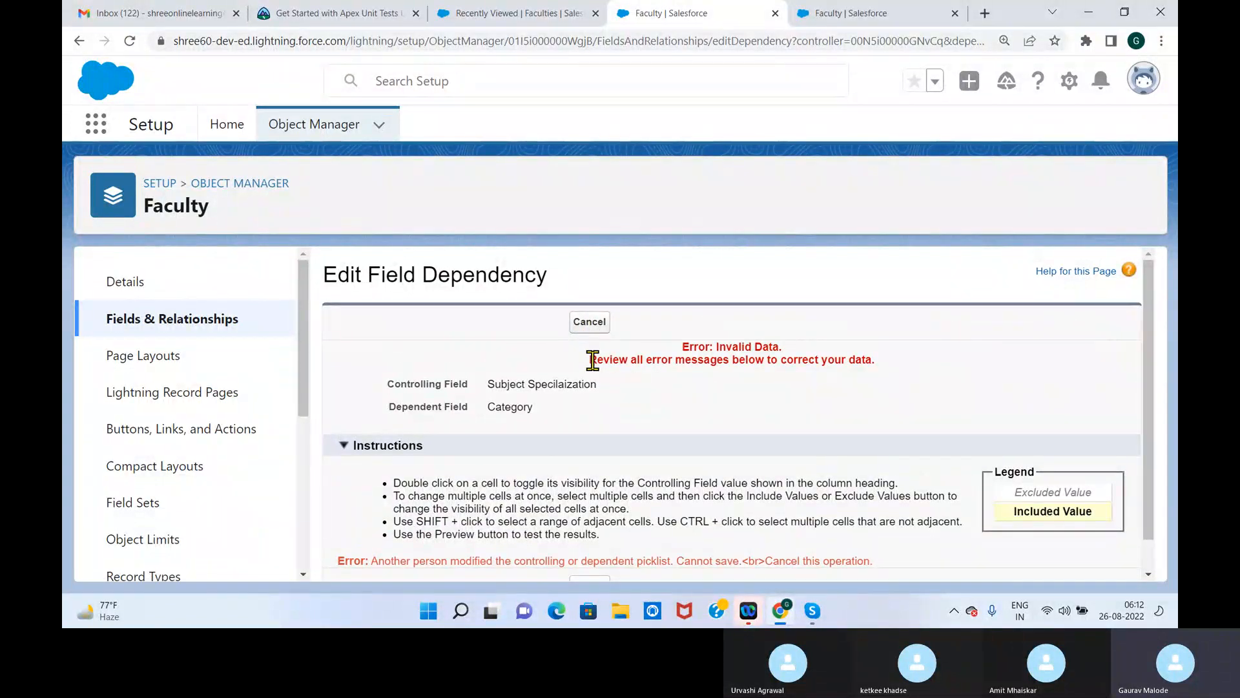
left_click_drag(592, 359, 902, 377)
scroll(1143, 352, "down", 1)
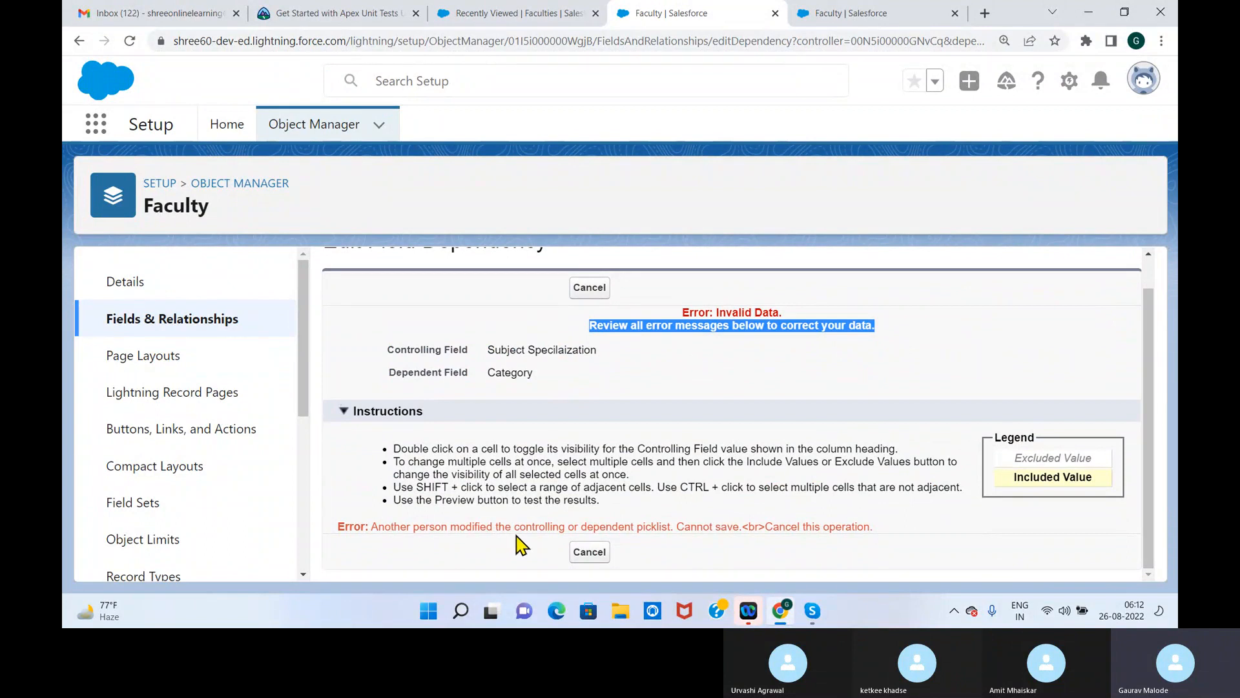
Reload the field dependency editor and close the duplicate Faculty browser tab
left_click(843, 19)
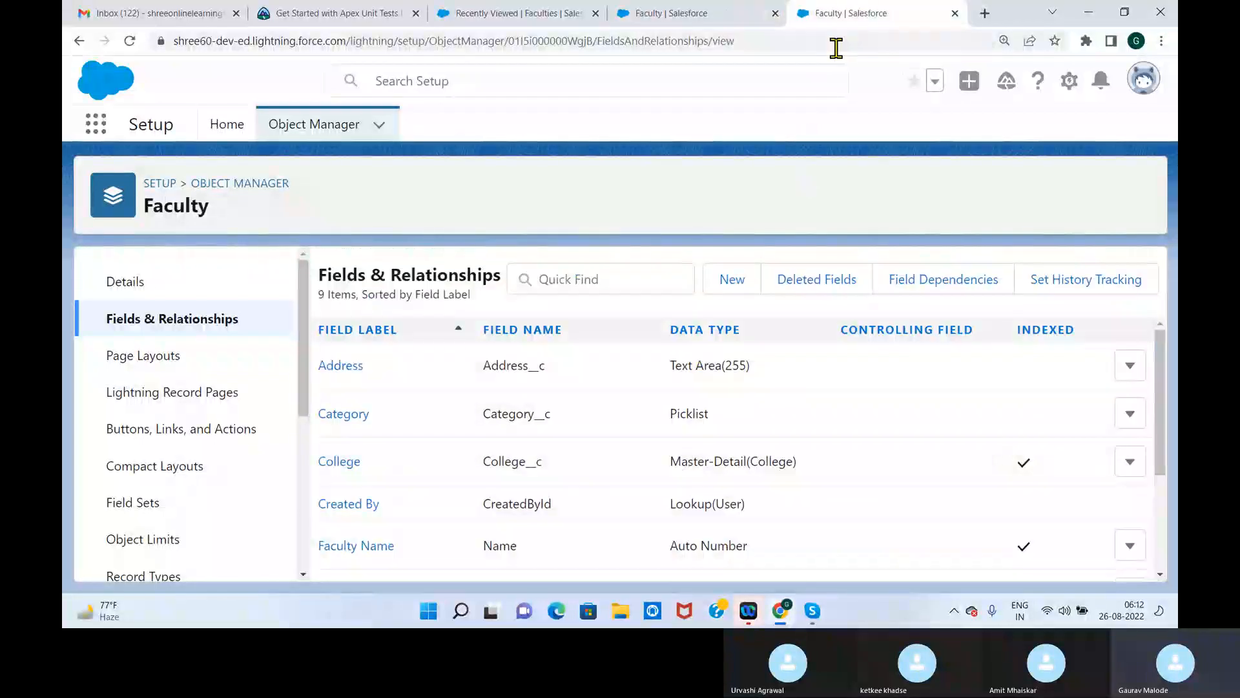
left_click(491, 21)
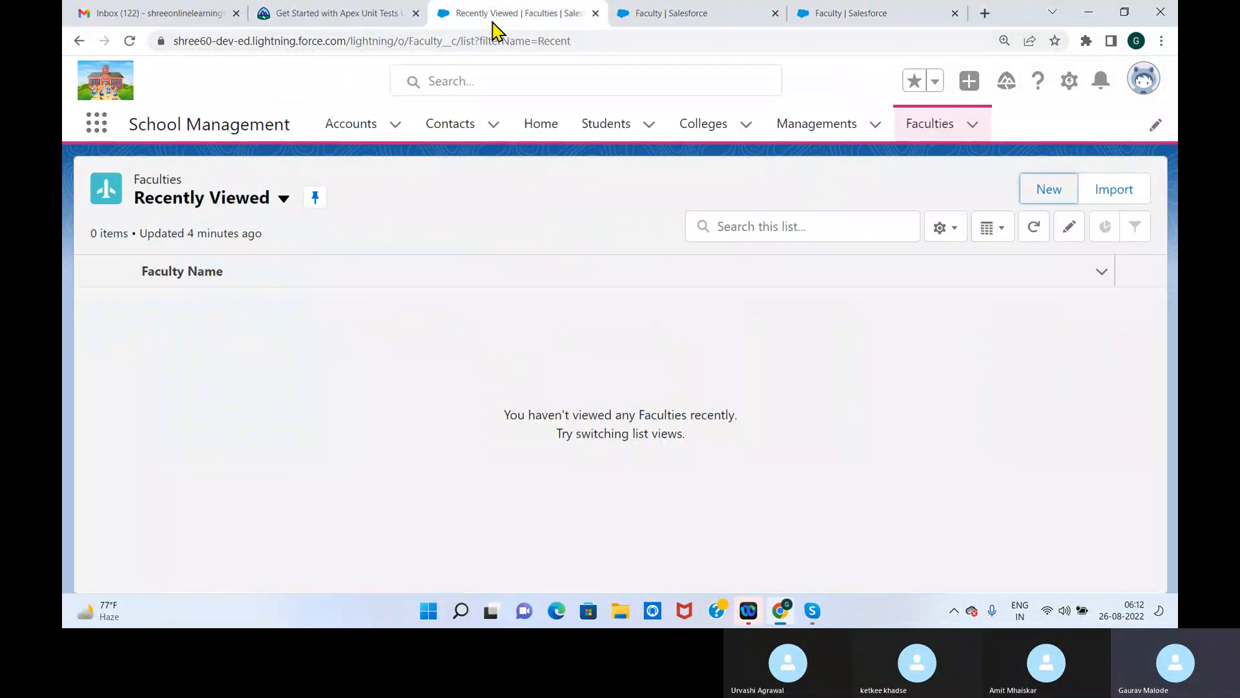
left_click(698, 20)
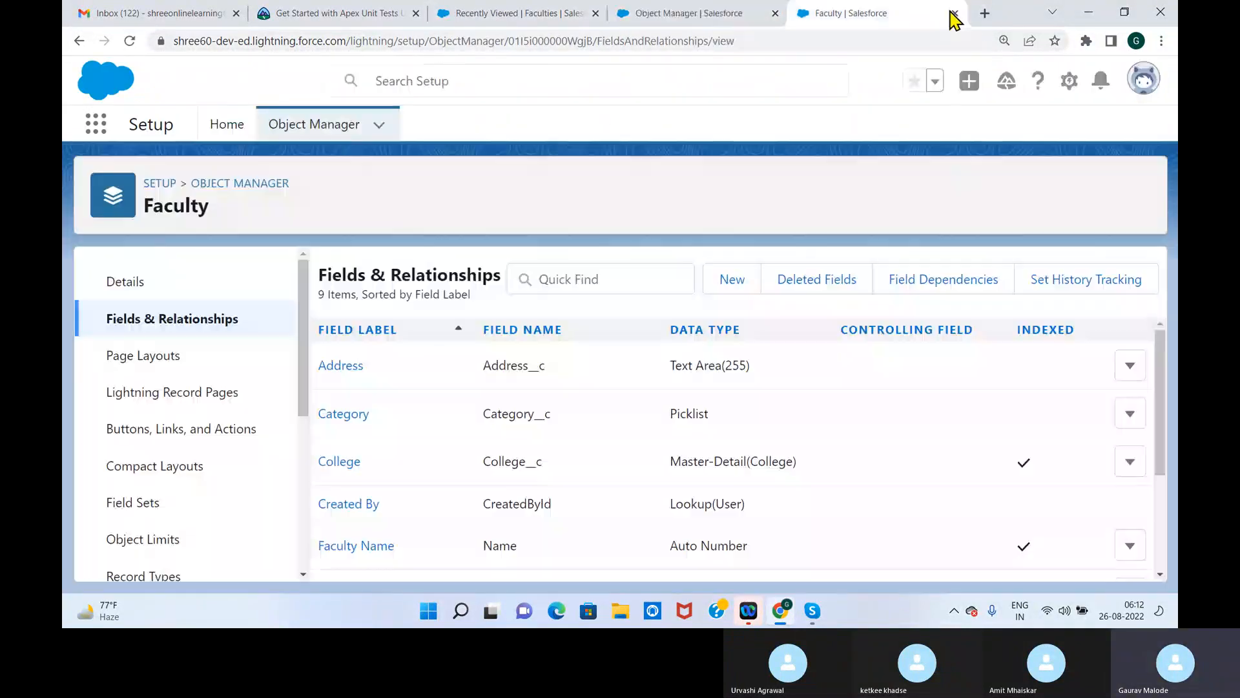
left_click(955, 13)
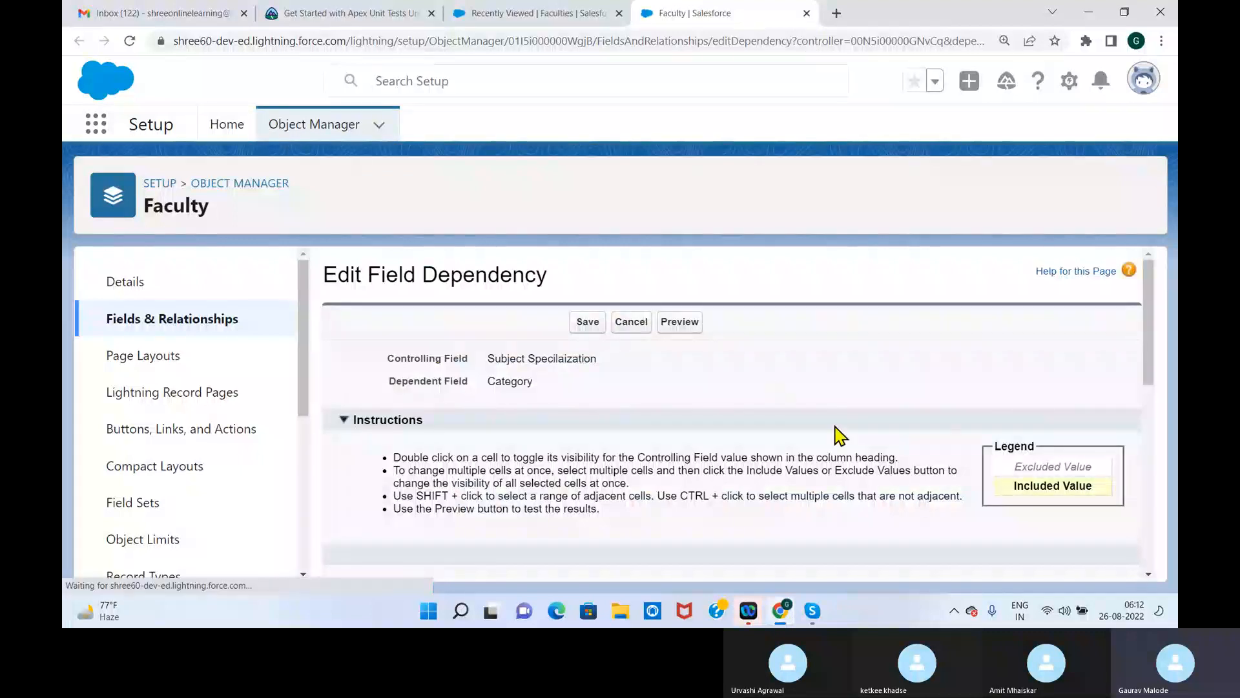
Include Data Science as a Category value for Science
left_click_drag(1151, 349, 1153, 471)
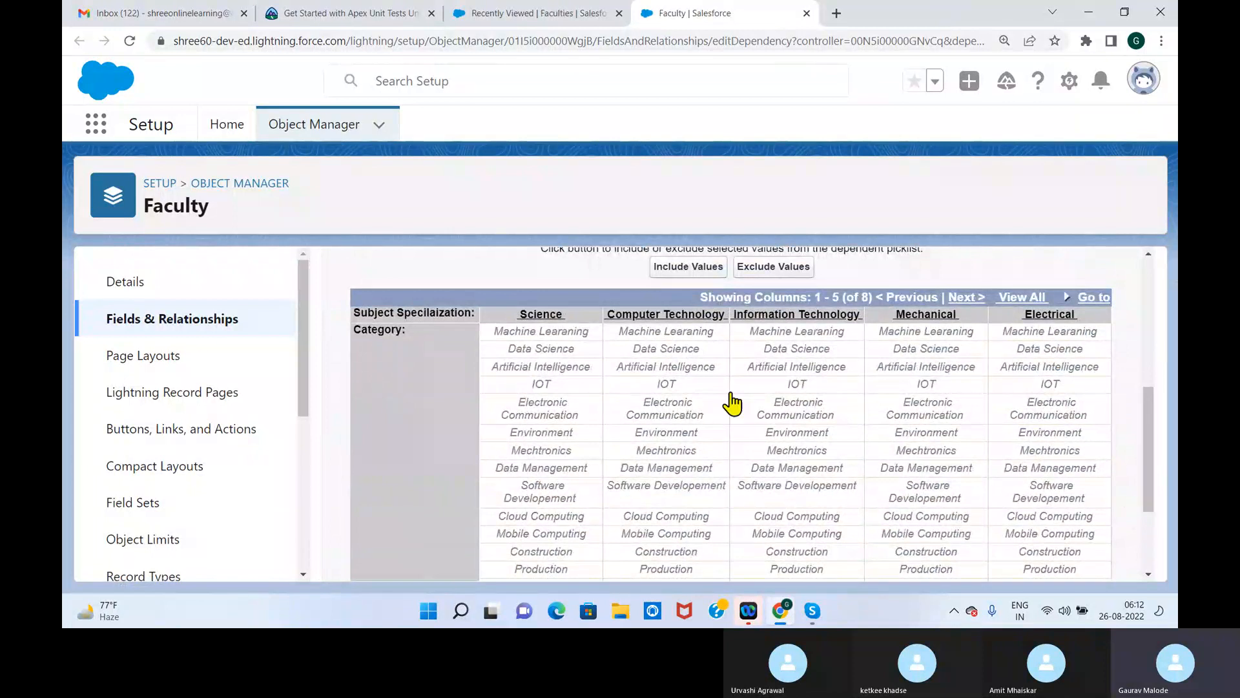
left_click(559, 353)
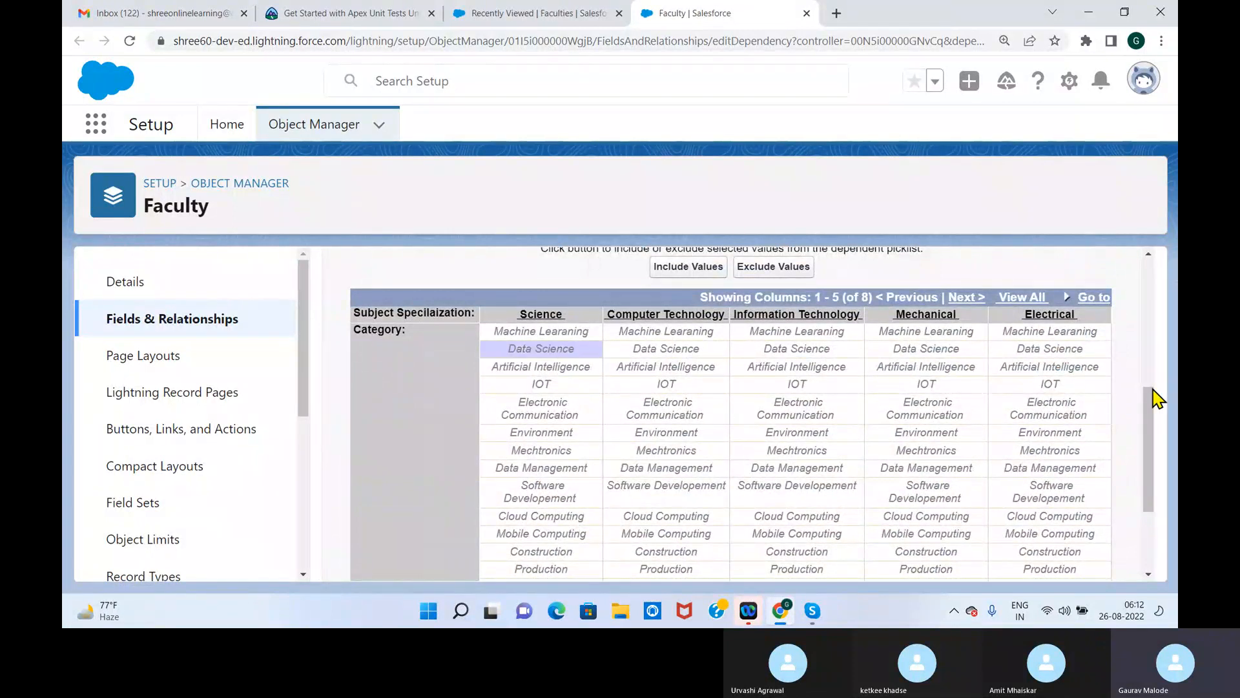
left_click(690, 284)
Include Machine Learaning, Data Science and Artificial Intelligence as Category values for Computer Technology
left_click(689, 332)
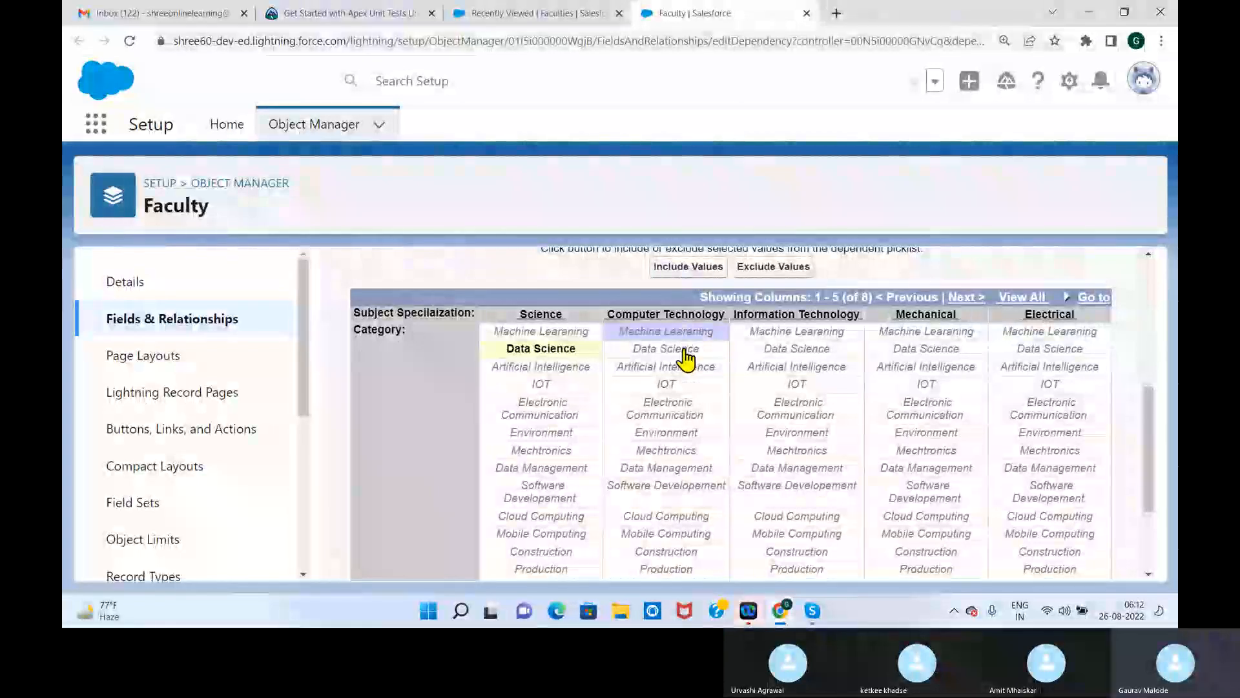
left_click(685, 351, "shift")
left_click(678, 367, "shift")
left_click(688, 267)
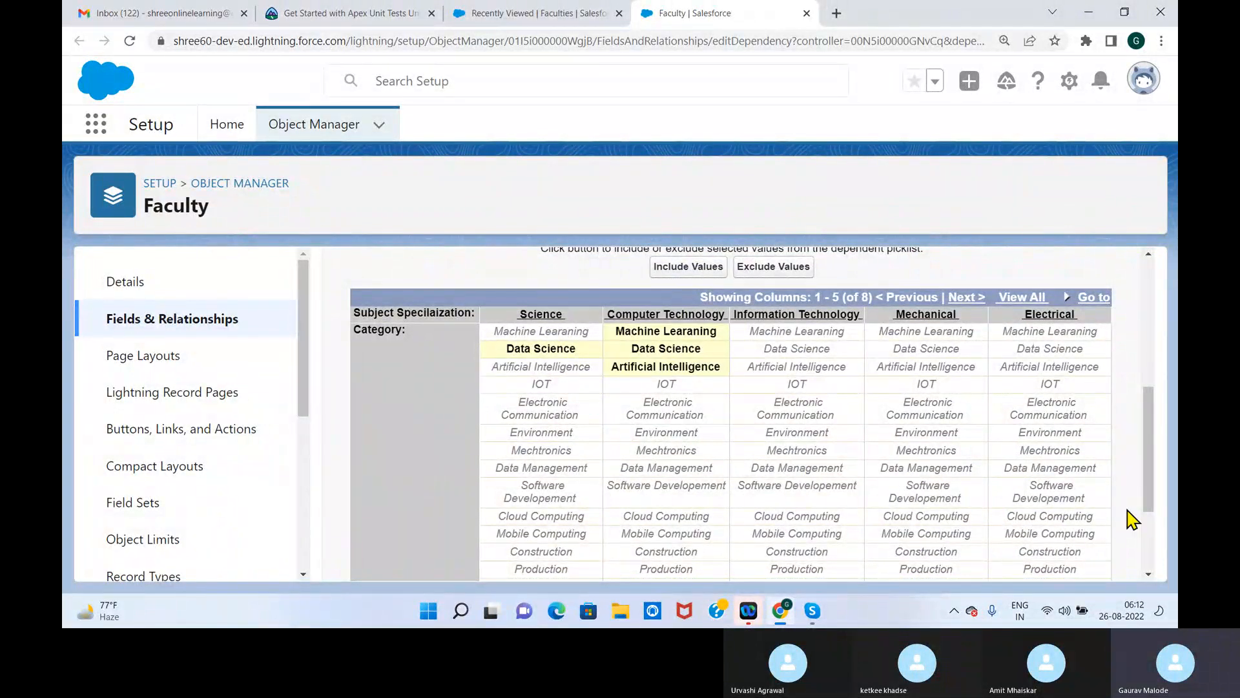
Include Data Management, Software Developement, Cloud Computing and Mobile Computing as Category values for Information Technology
scroll(1146, 465, "down", 3)
left_click(801, 431)
left_click(800, 448, "shift")
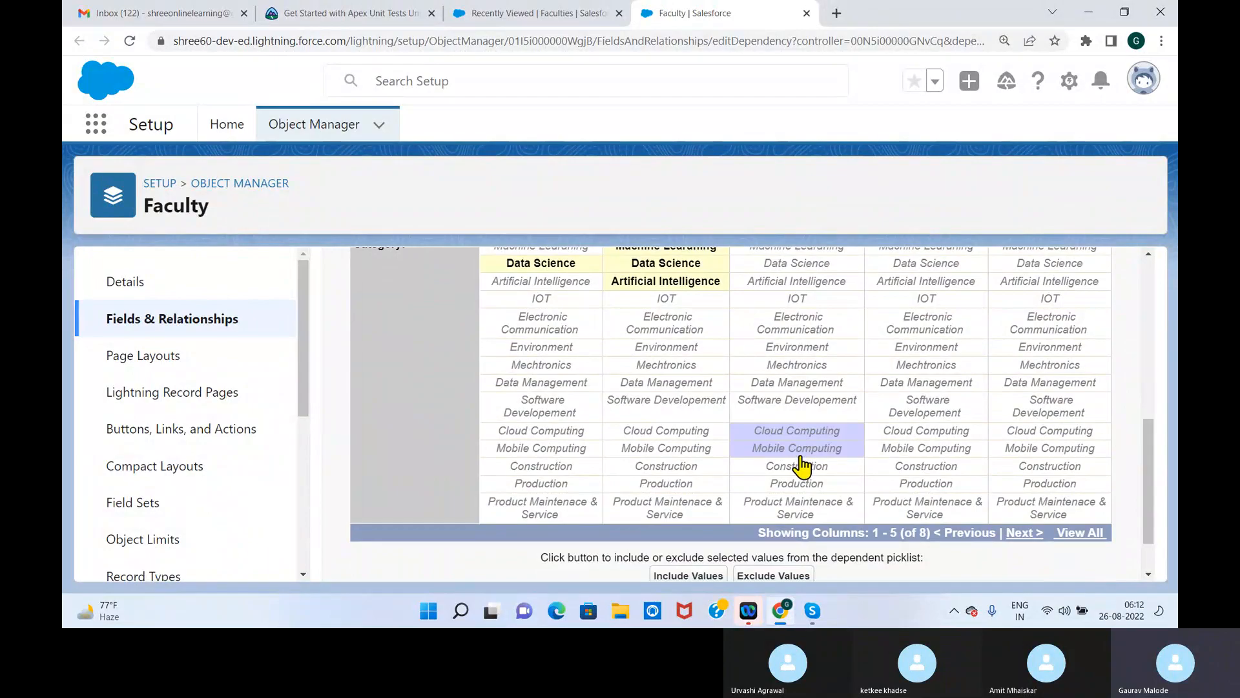
left_click(797, 401, "ctrl")
left_click(794, 383, "ctrl")
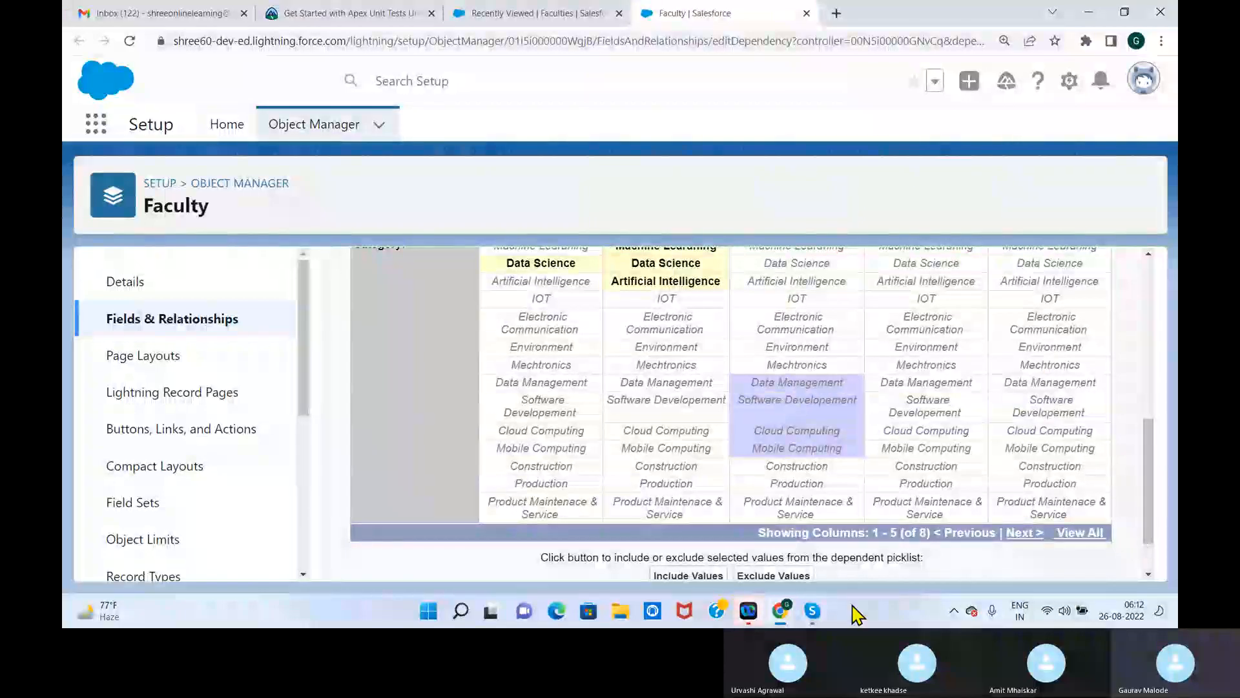
left_click(711, 576)
Include Production and Product Maintenace & Service as Category values for Mechanical
mouse_move(1149, 492)
left_mouse_down()
mouse_move(1156, 443)
mouse_move(1157, 476)
left_mouse_up()
left_click(927, 529, "ctrl")
left_click(933, 559, "ctrl")
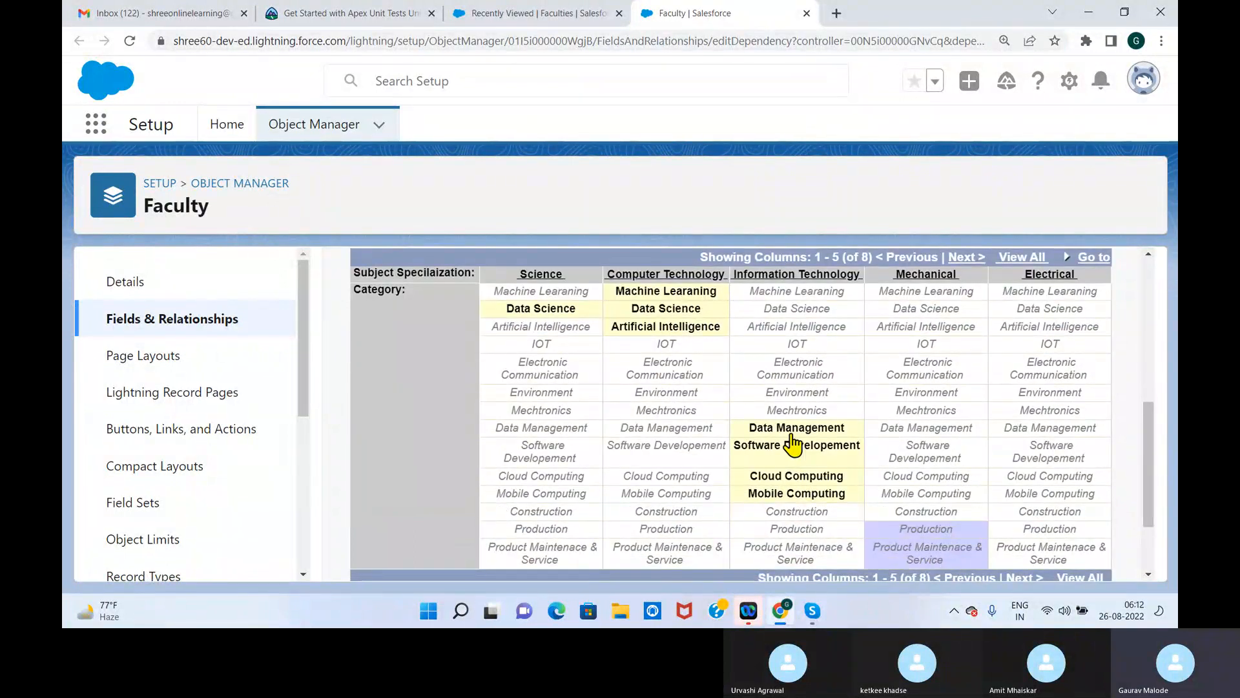
left_click_drag(1146, 426, 714, 534)
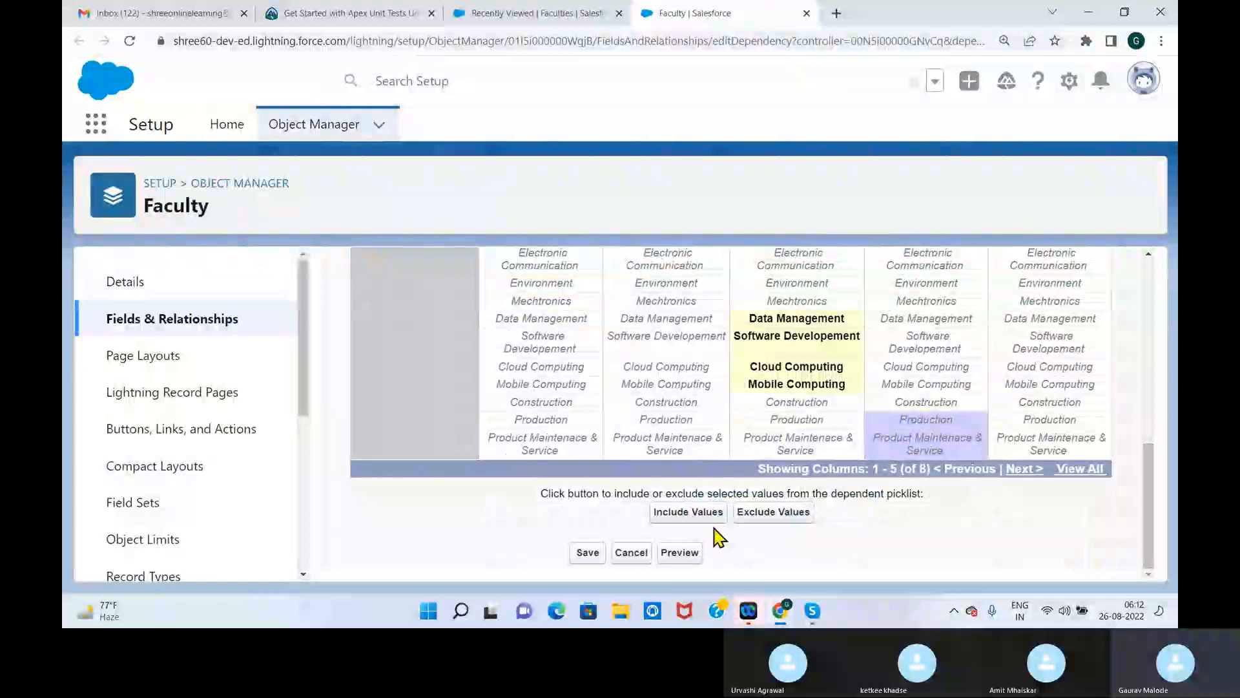
left_click(689, 514)
Include Electronic Communication and Mechtronics as Category values for Electrical
left_click(1026, 469)
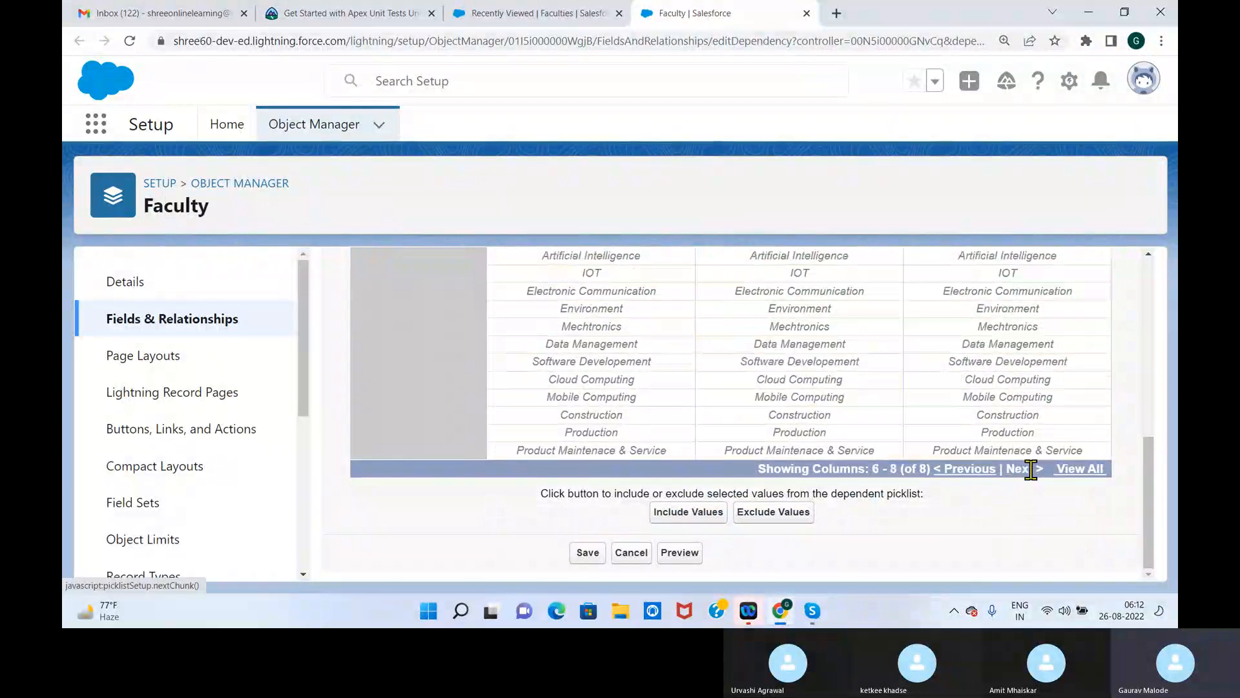
mouse_move(1157, 507)
left_mouse_down()
mouse_move(1154, 460)
mouse_move(1154, 507)
left_mouse_up()
left_click(958, 466)
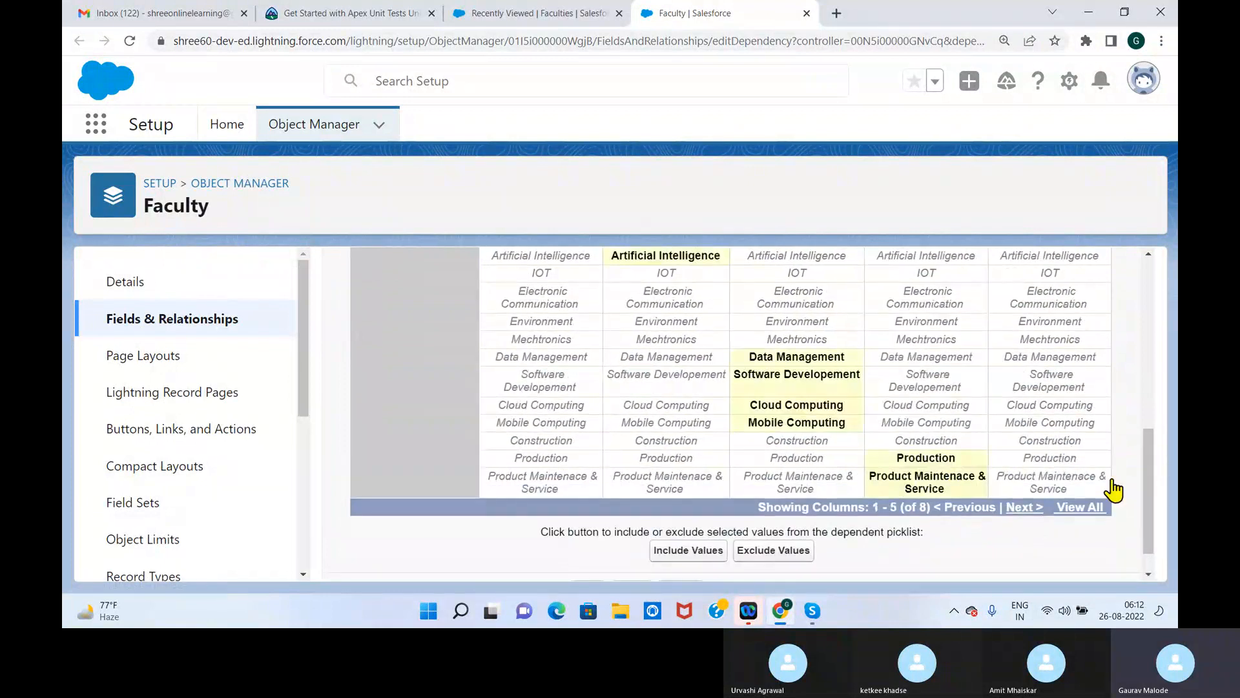
left_click_drag(1150, 493, 1157, 463)
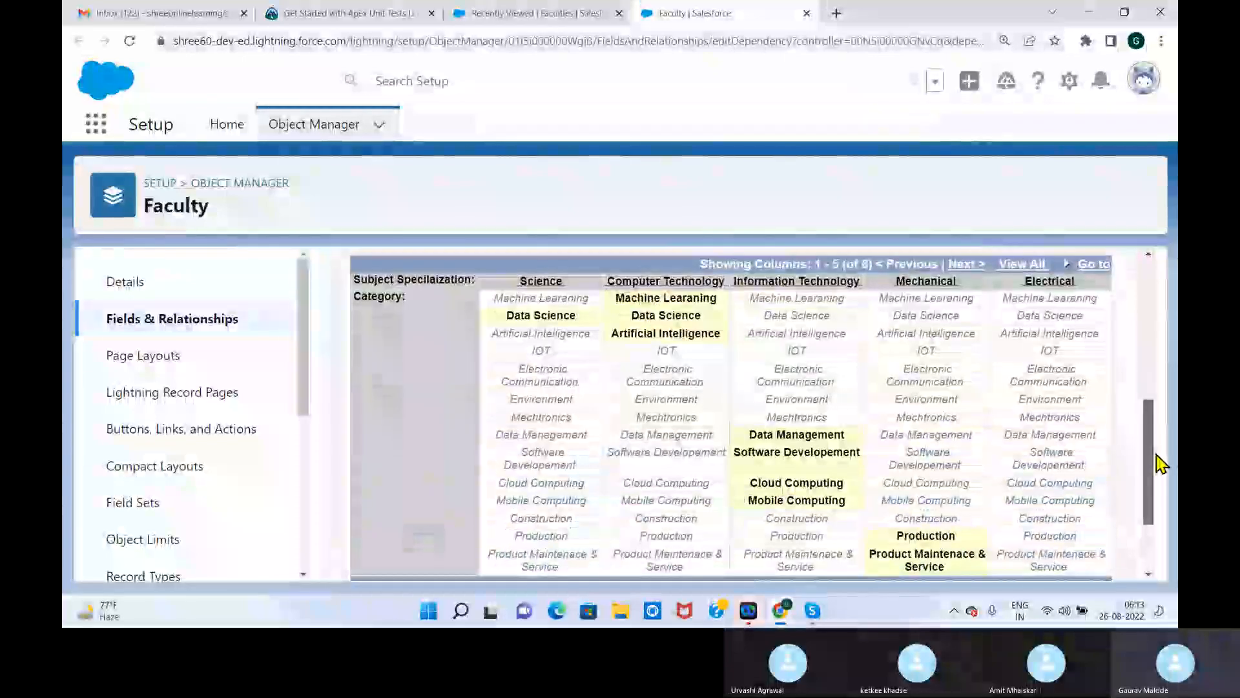
left_click(1047, 400)
left_click(1053, 383, "ctrl")
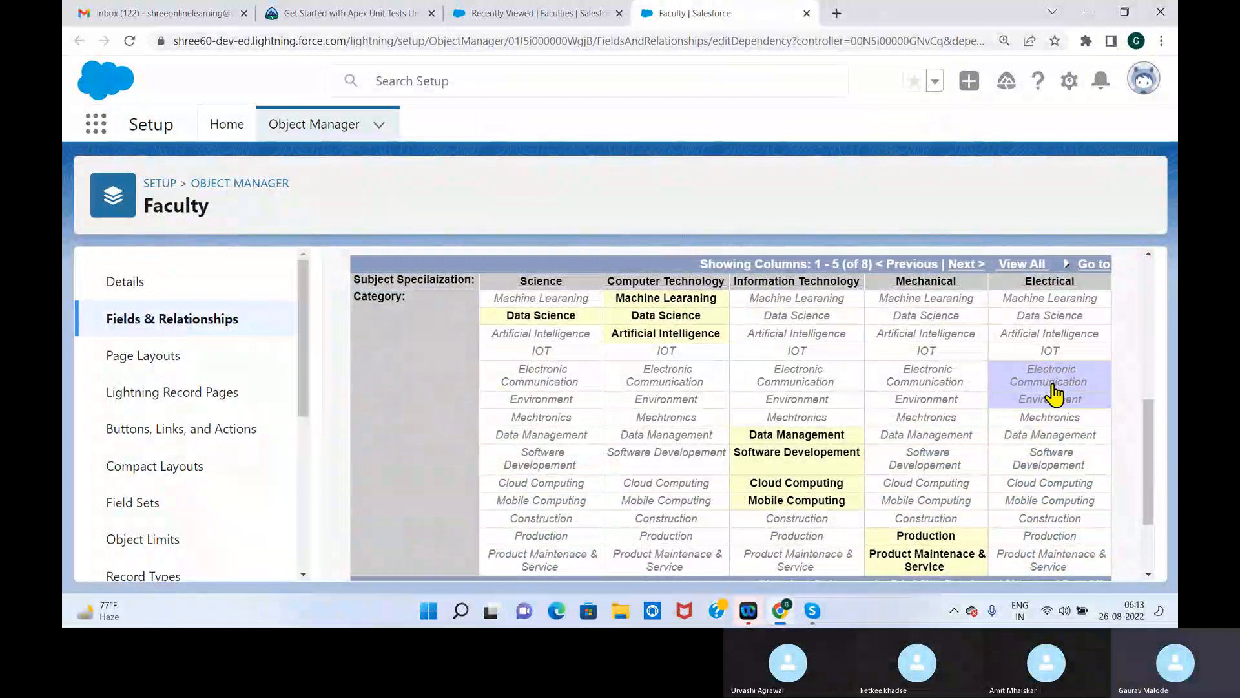
left_click(1052, 396, "ctrl")
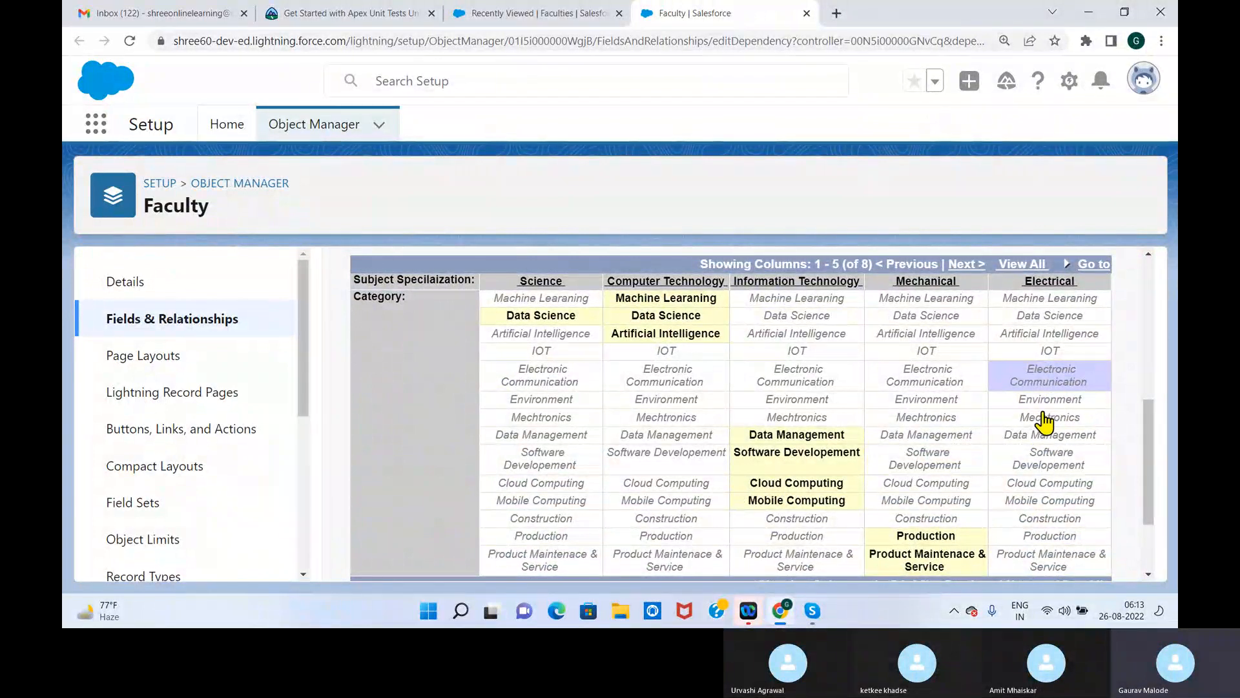
left_click(1048, 420, "ctrl")
left_click_drag(1151, 474, 1152, 512)
left_click(709, 514)
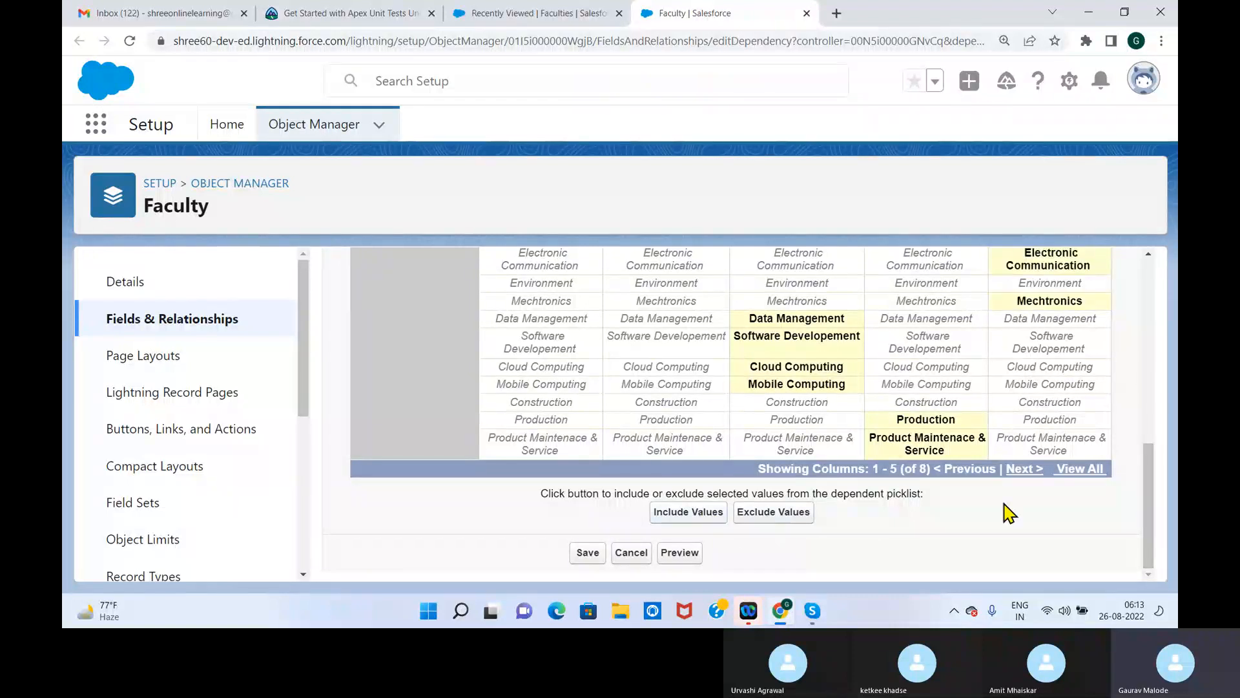
Include Environment as a Category value for Civil
left_click(1024, 469)
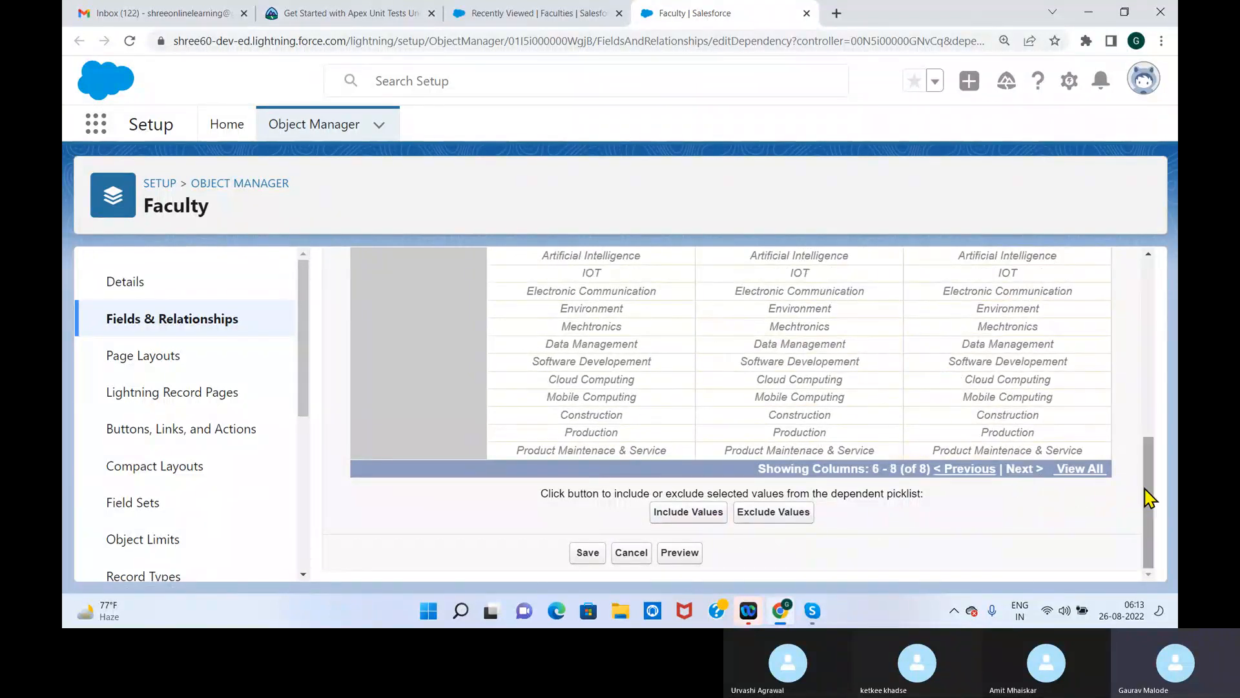
scroll(1154, 448, "up", 3)
scroll(831, 444, "down", 1)
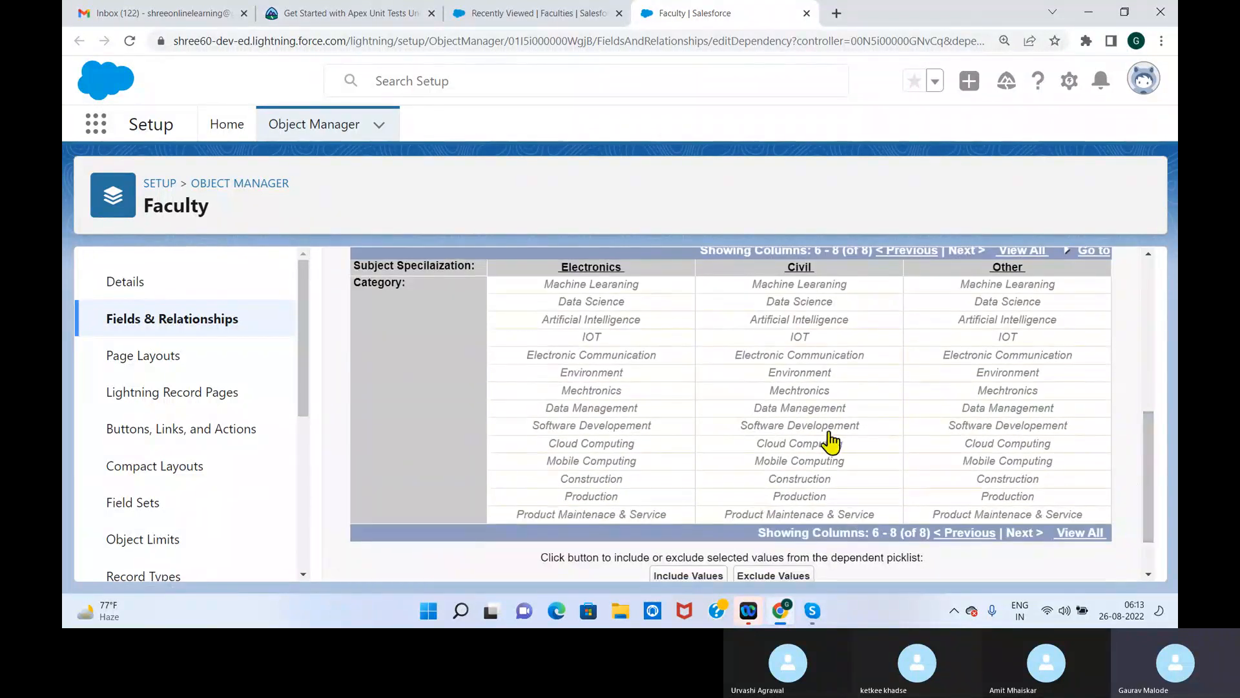
left_click(799, 375)
left_click(720, 584)
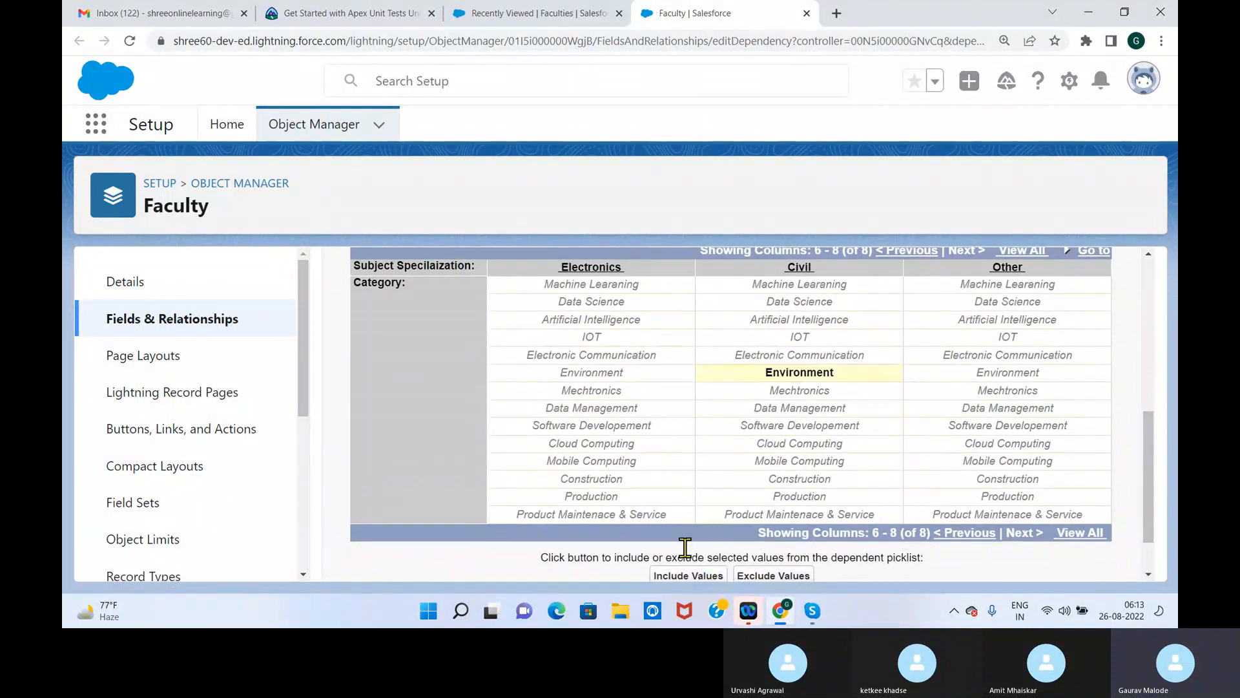
left_click(815, 516)
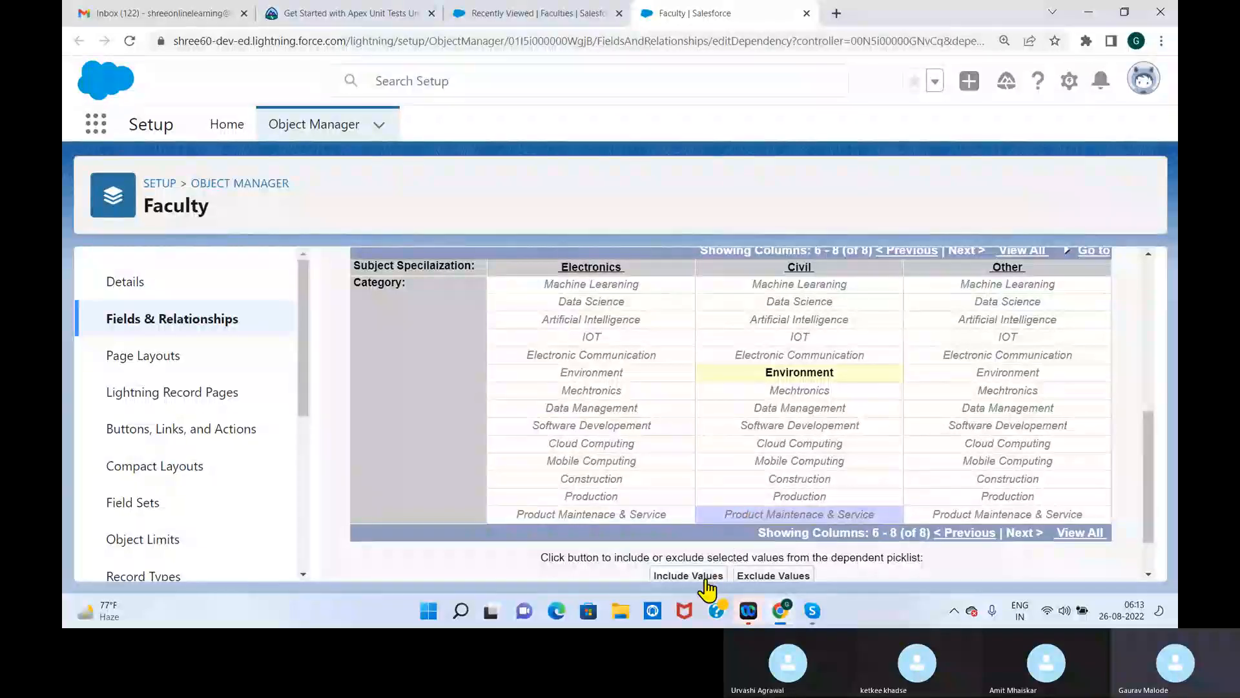
Include IOT, Electronic Communication and Mechtronics as Category values for Electronics
left_click(595, 516)
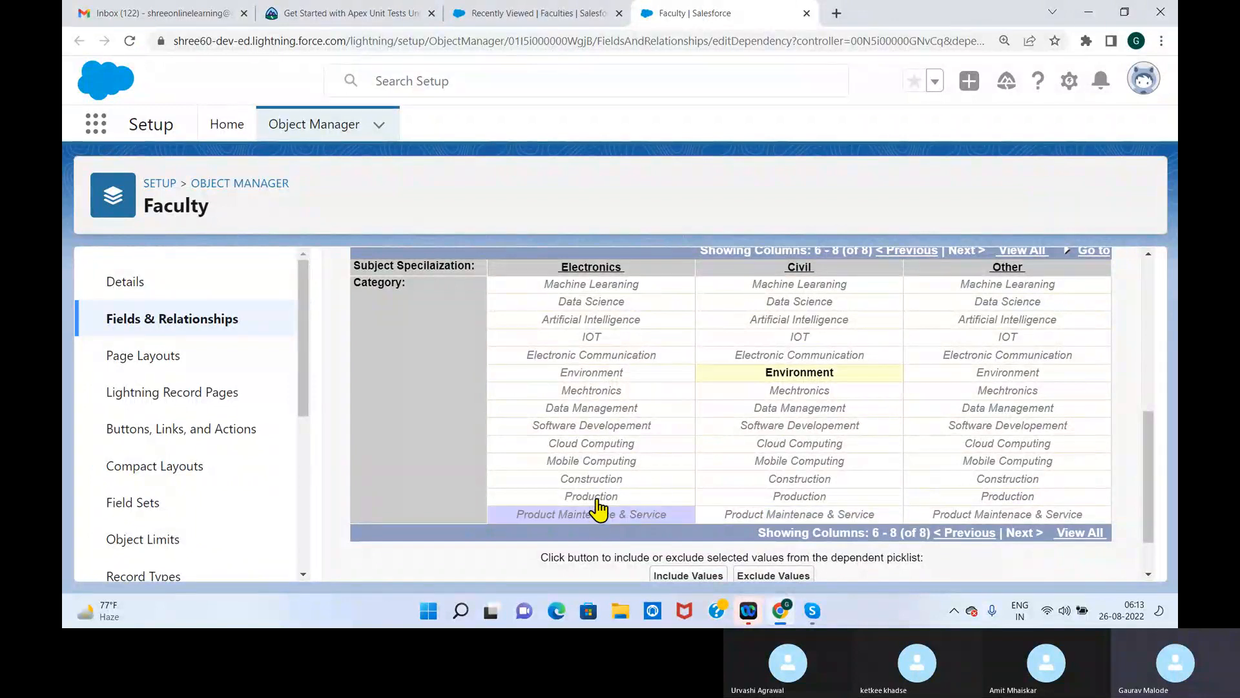
left_click(591, 497, "shift")
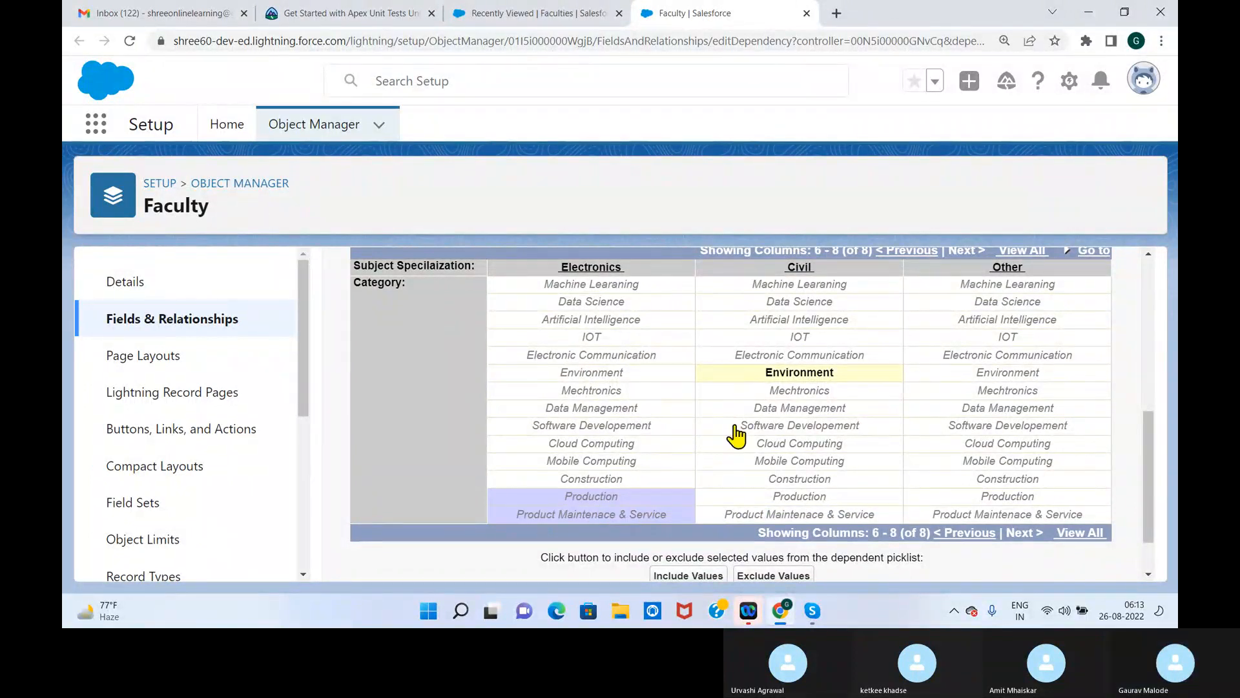
left_click(602, 360)
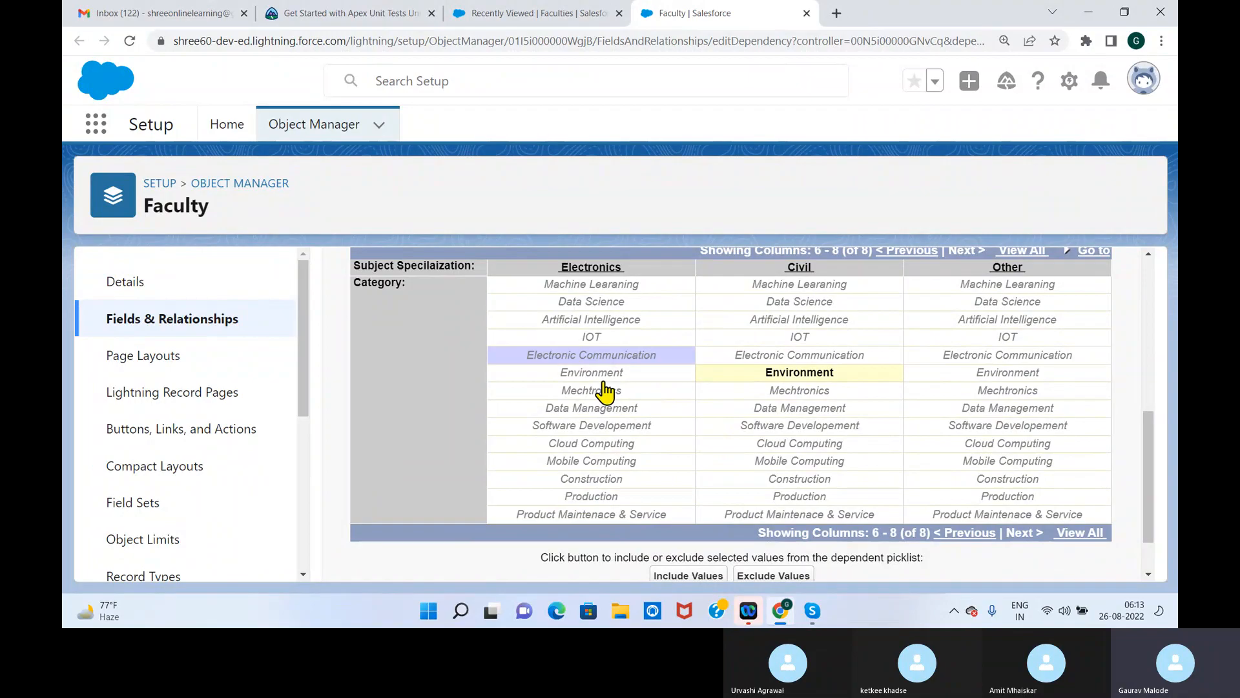
left_click(604, 391, "ctrl")
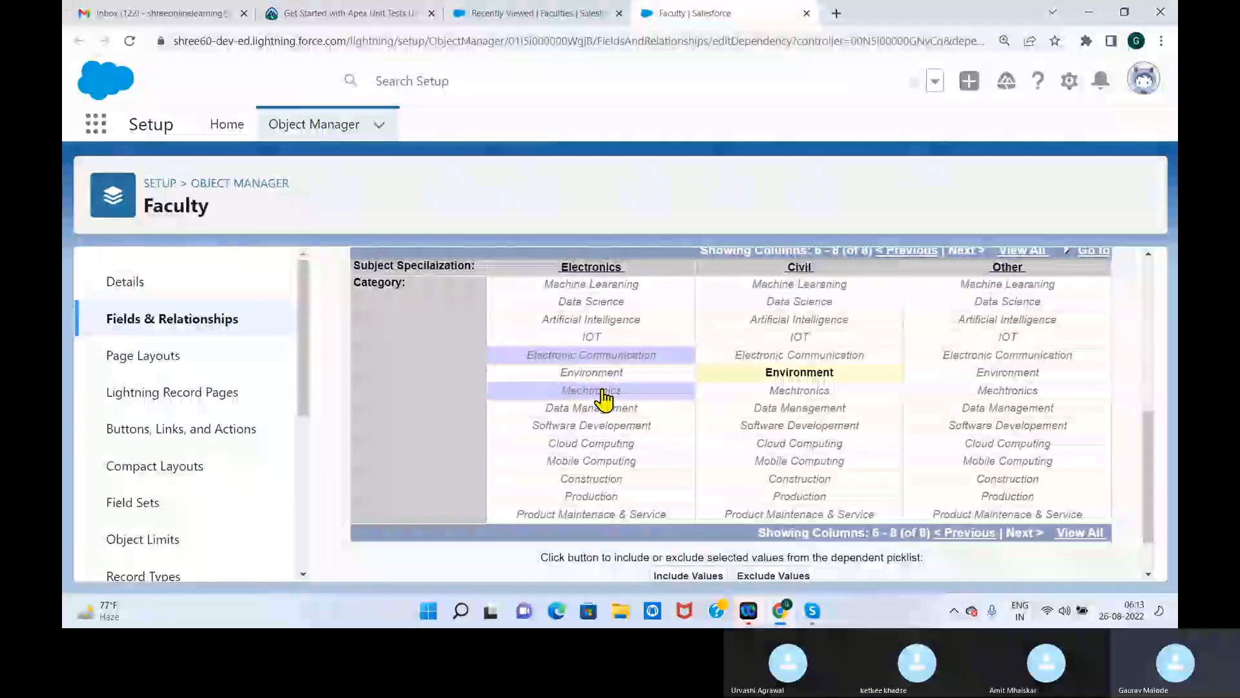
left_click(595, 337, "ctrl")
left_click(688, 578)
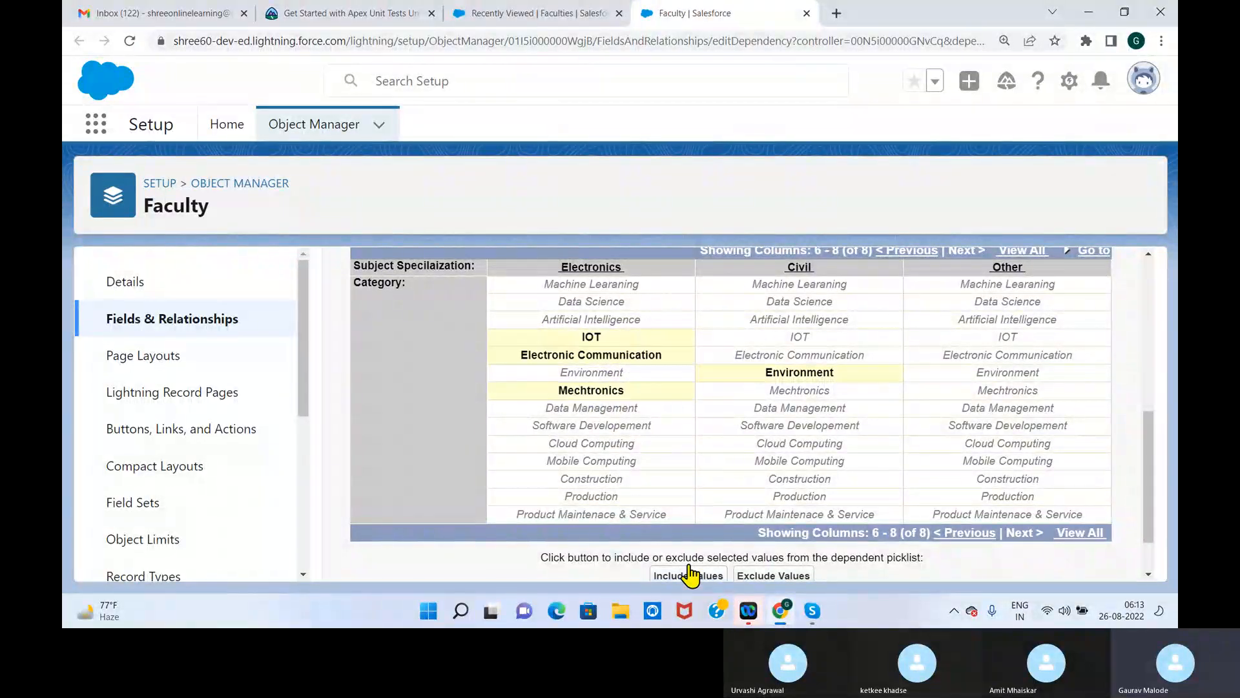
Include Production and Construction as Category values for Civil
left_click(1013, 485)
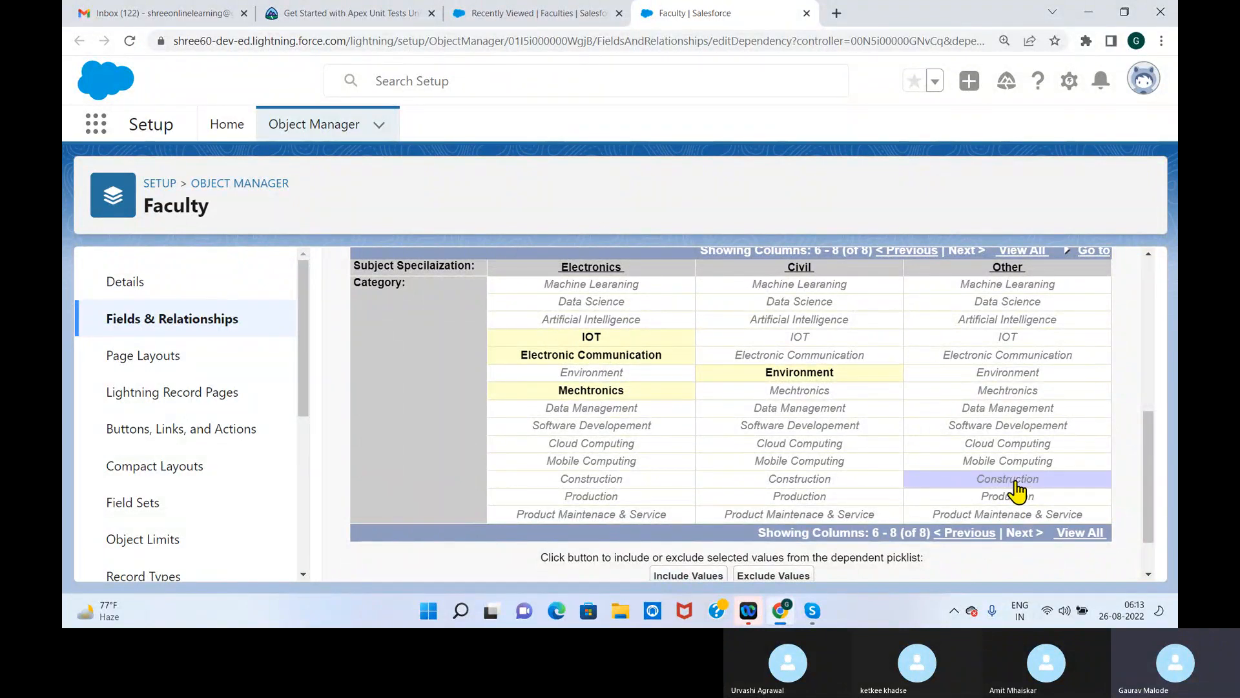
left_click(805, 503)
left_click(708, 576)
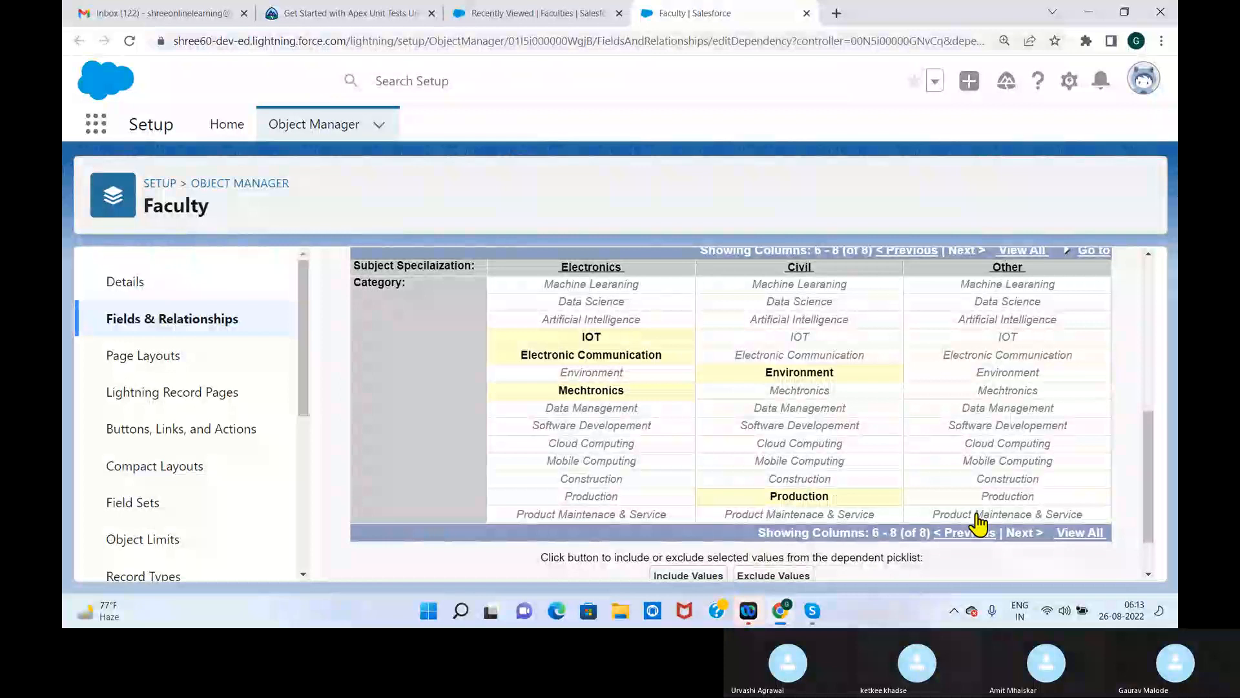
left_click(807, 480)
left_click(711, 575)
Exclude Production from the Category values available for Civil
left_click(826, 498)
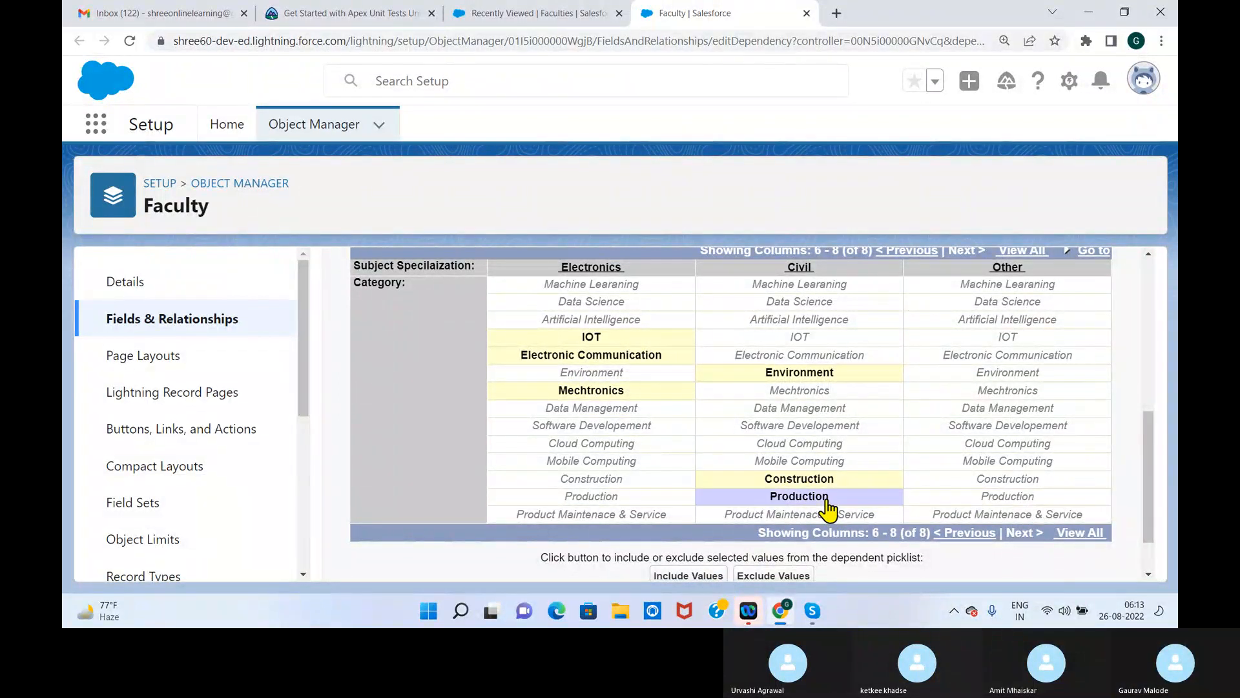
left_click(779, 577)
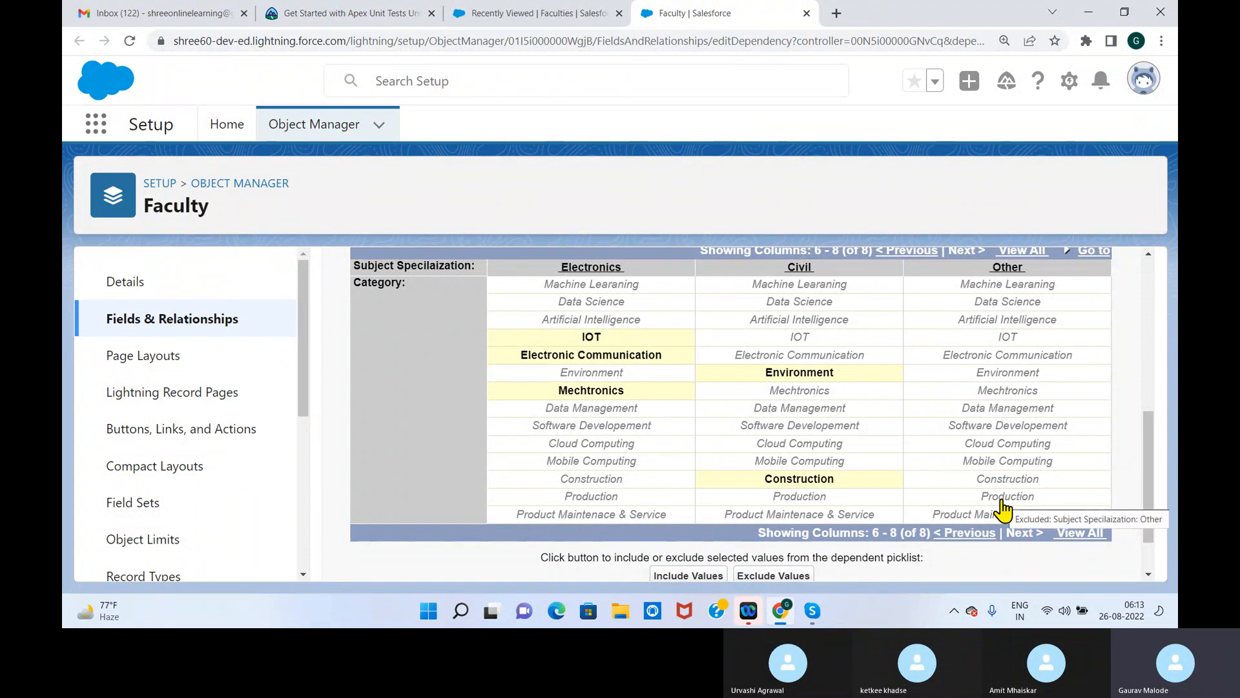
Include Electronic Communication and Software Developement as Category values for Other, and save the field dependency
left_click(1018, 431)
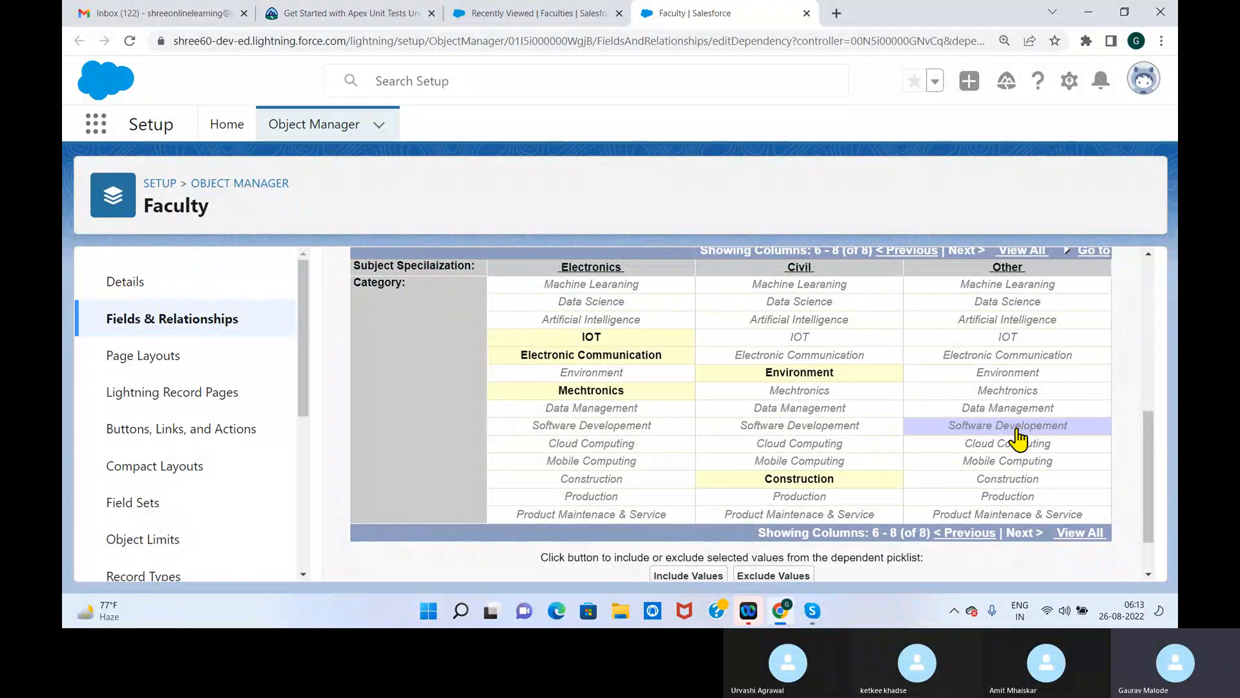
left_click(991, 357, "ctrl")
left_click(695, 575)
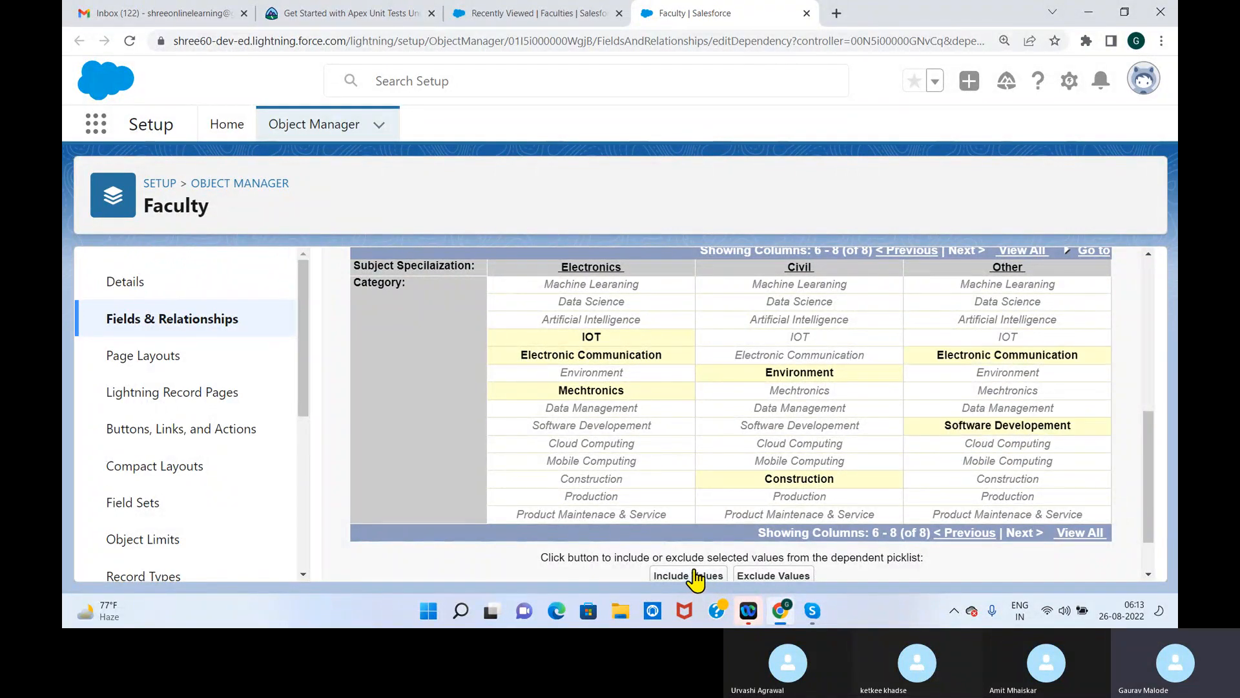
scroll(1148, 494, "up", 10)
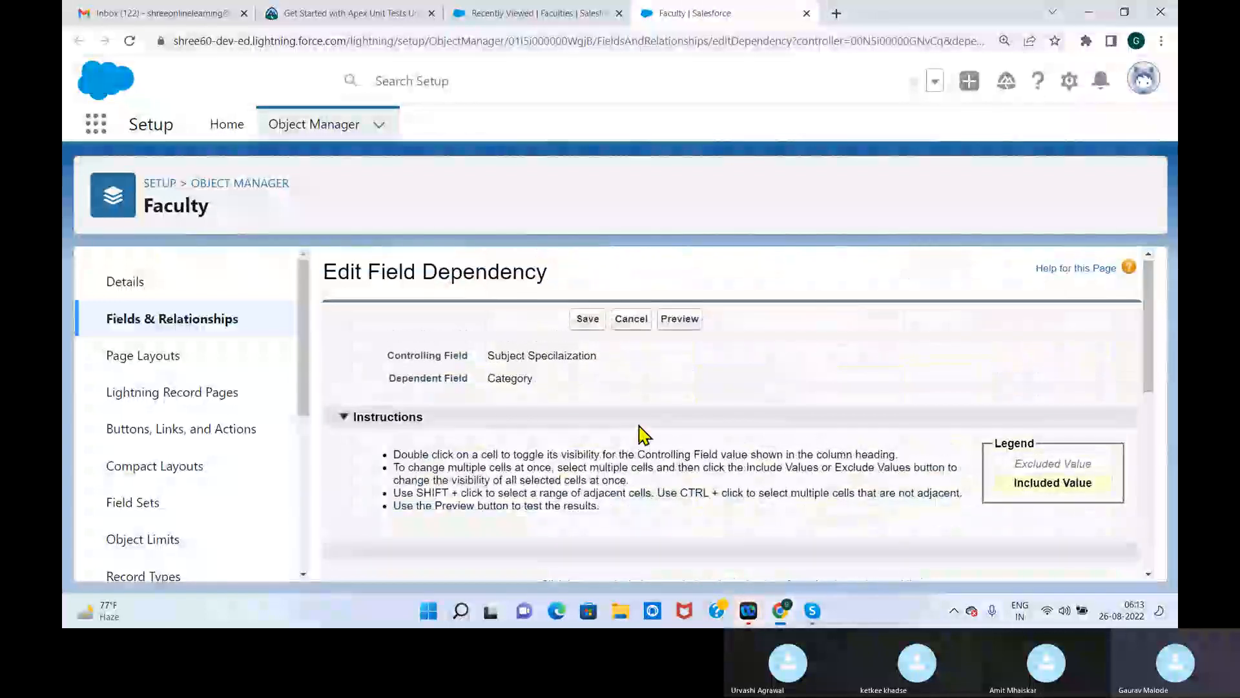
left_click(588, 320)
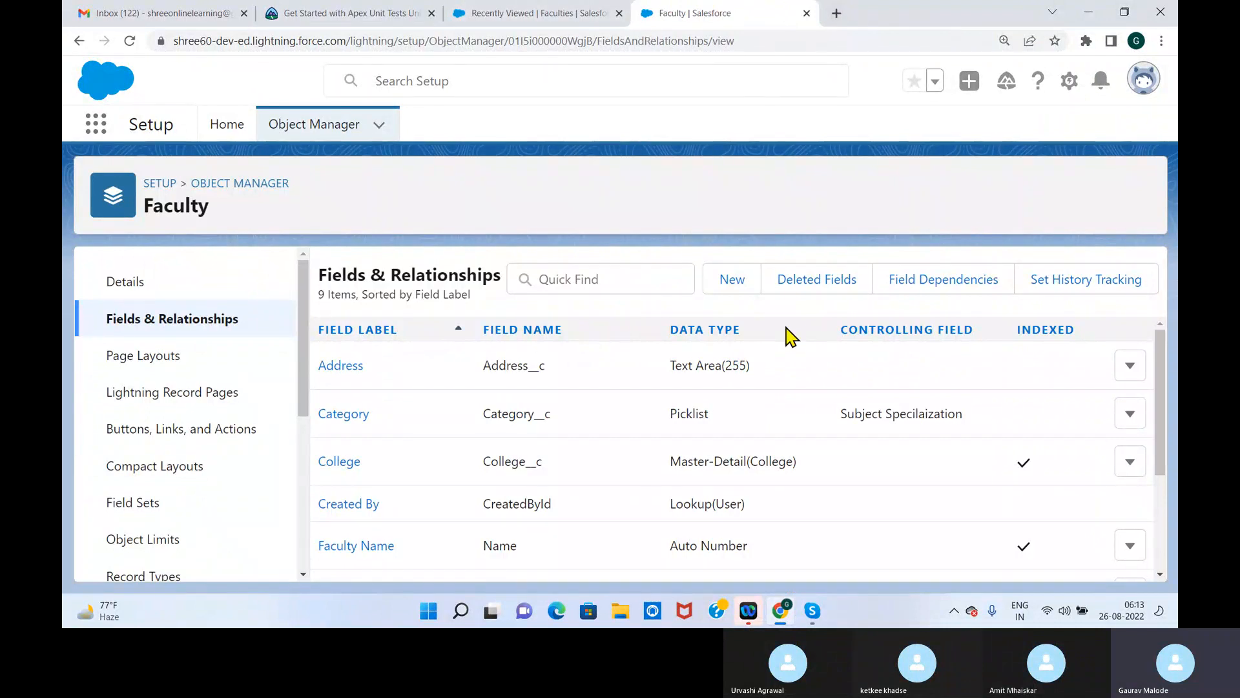
Check the field arrangement of the new Faculty form in the School Management app, and close the form without saving
left_click(517, 14)
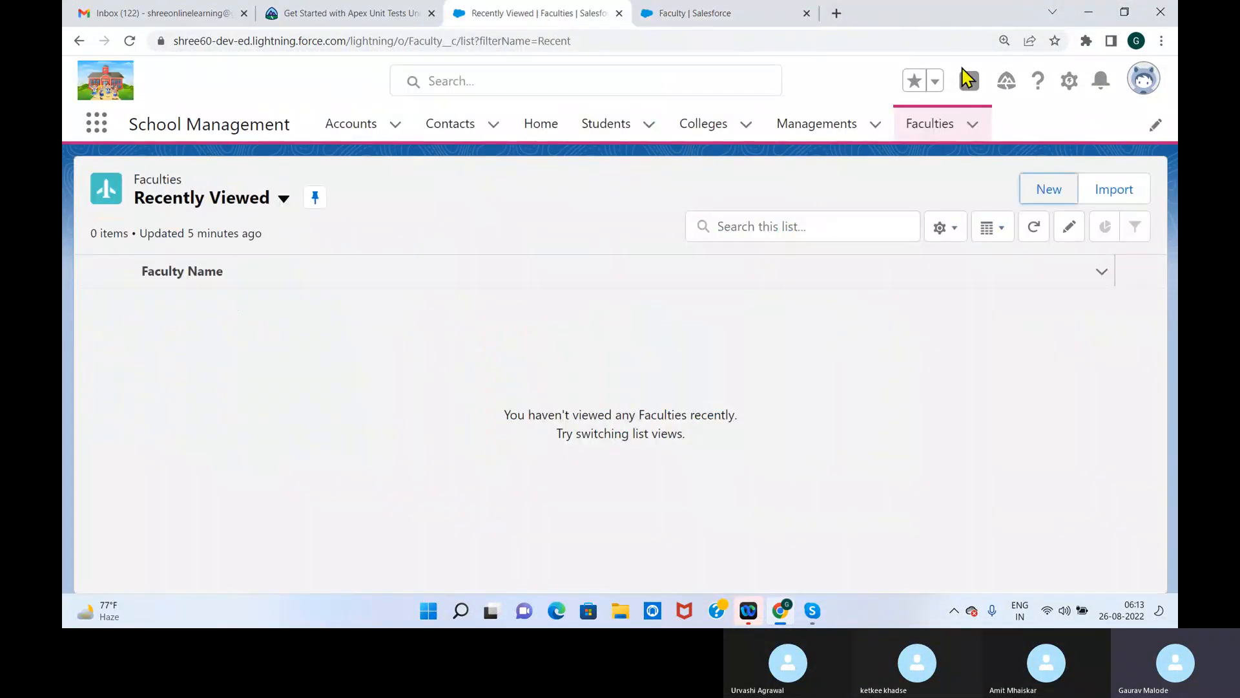
left_click(921, 127)
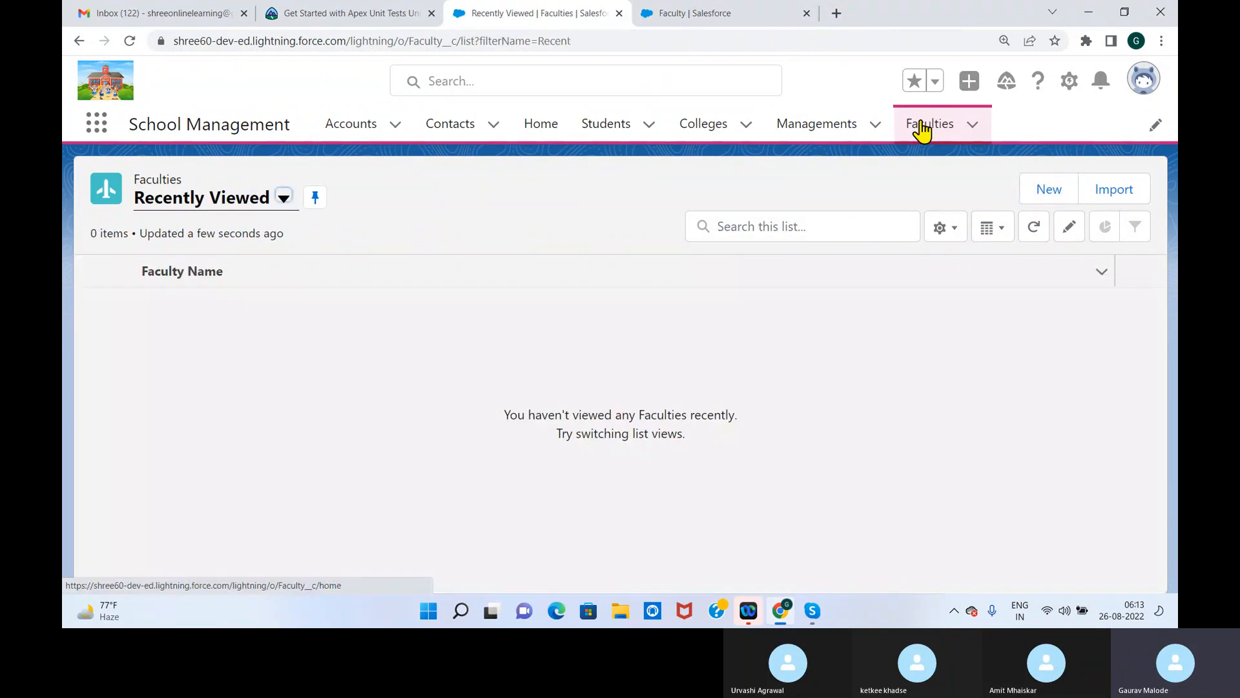
left_click(1048, 190)
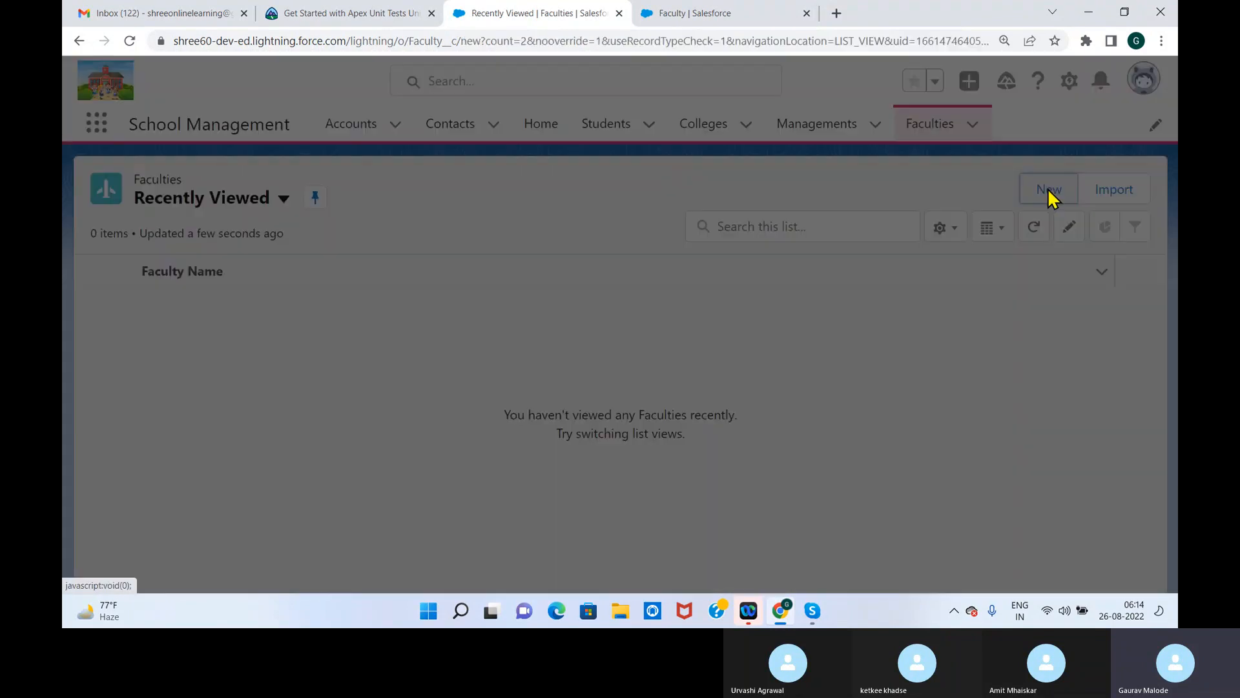
scroll(1002, 252, "down", 2)
scroll(1000, 309, "up", 3)
left_click(1004, 80)
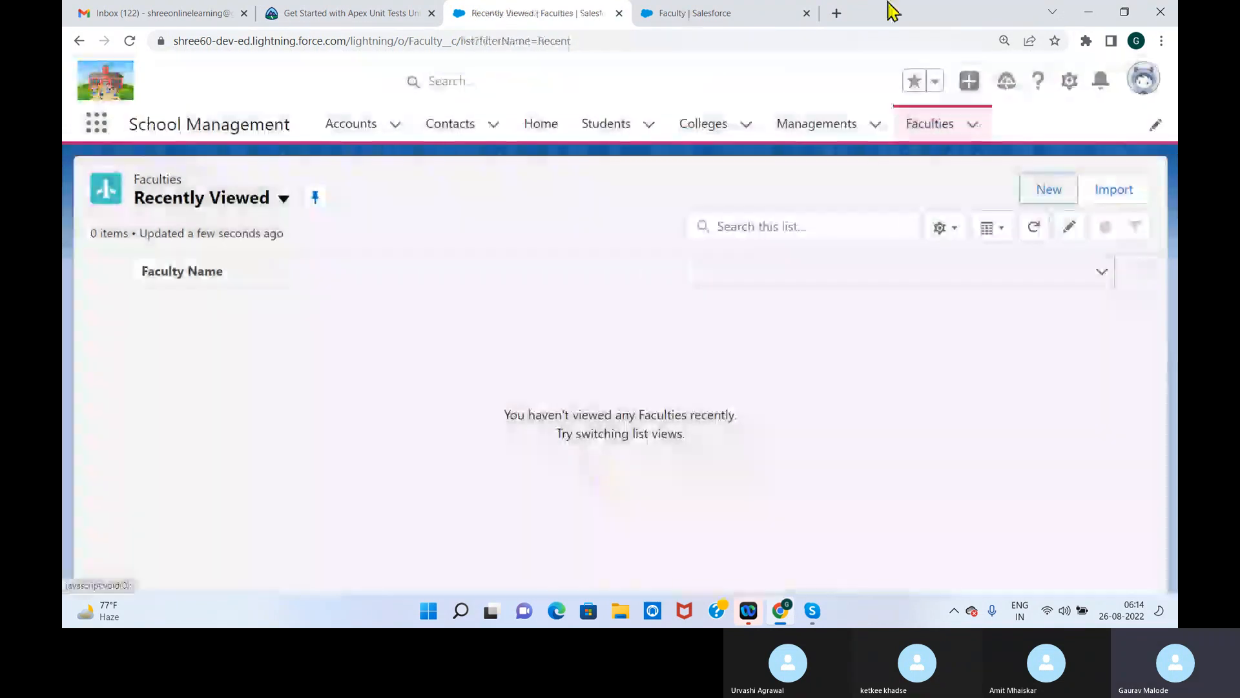
In the Faculty Layout page layout, place Category directly below Subject Specilaization and save the layout
left_click(728, 13)
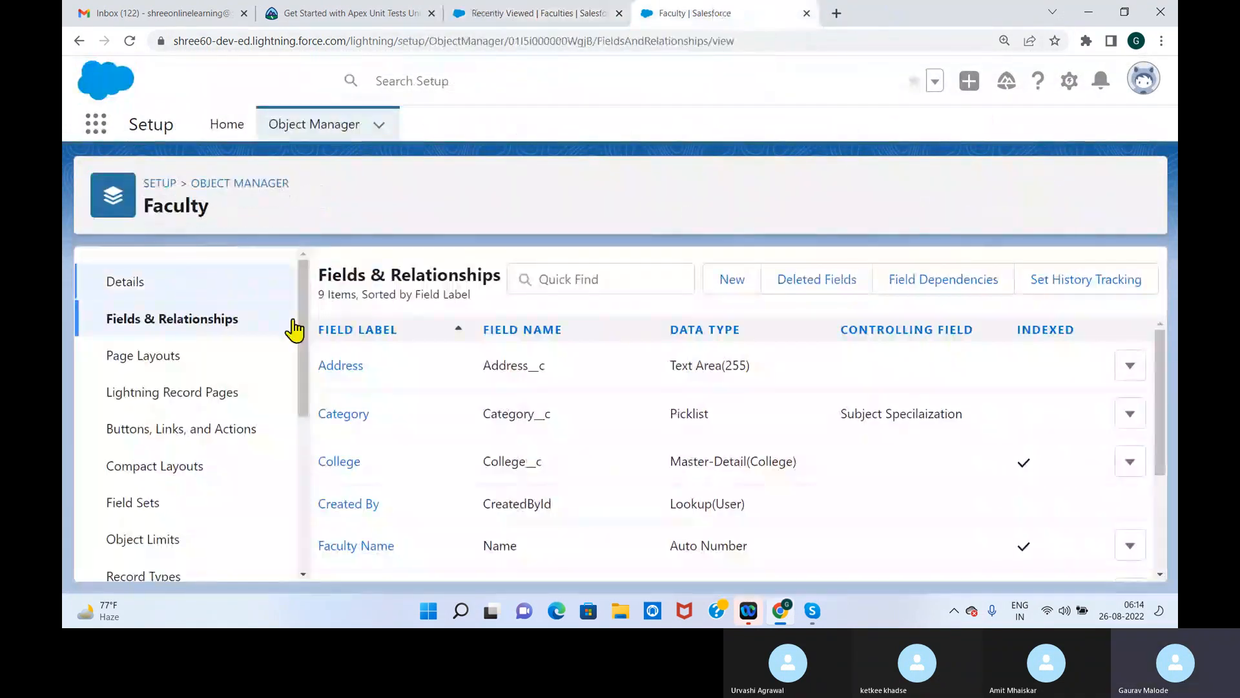
left_click(166, 355)
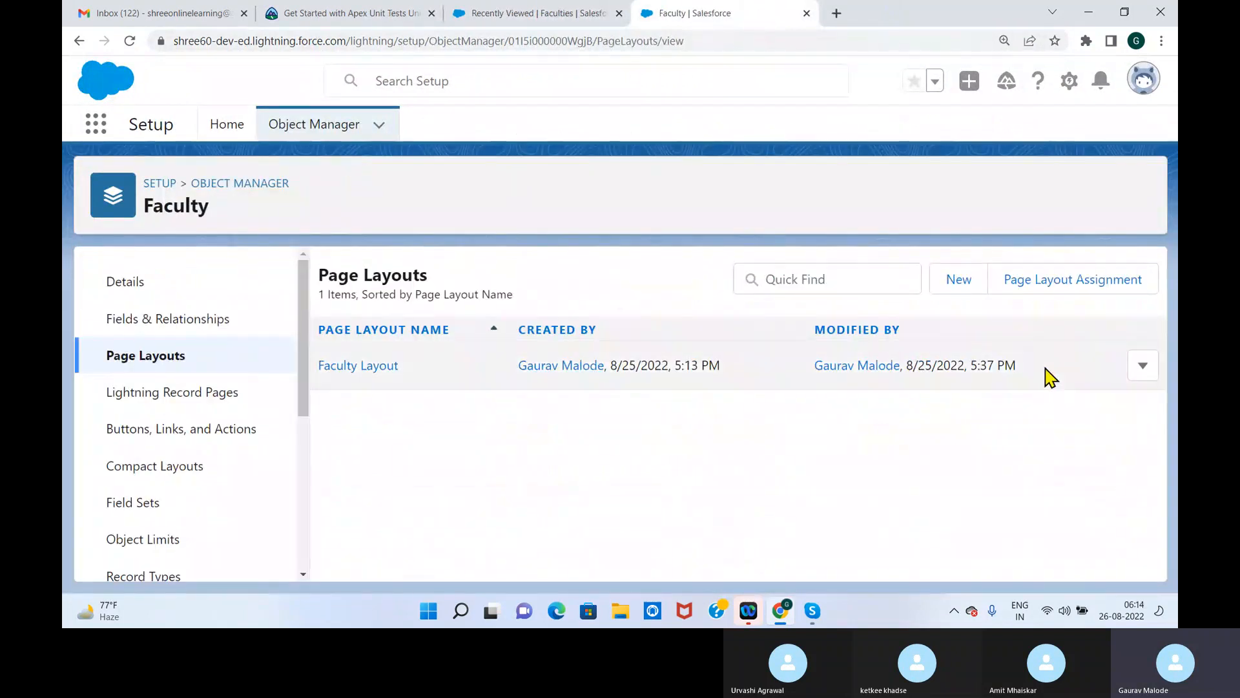
left_click(1145, 370)
left_click(1097, 414)
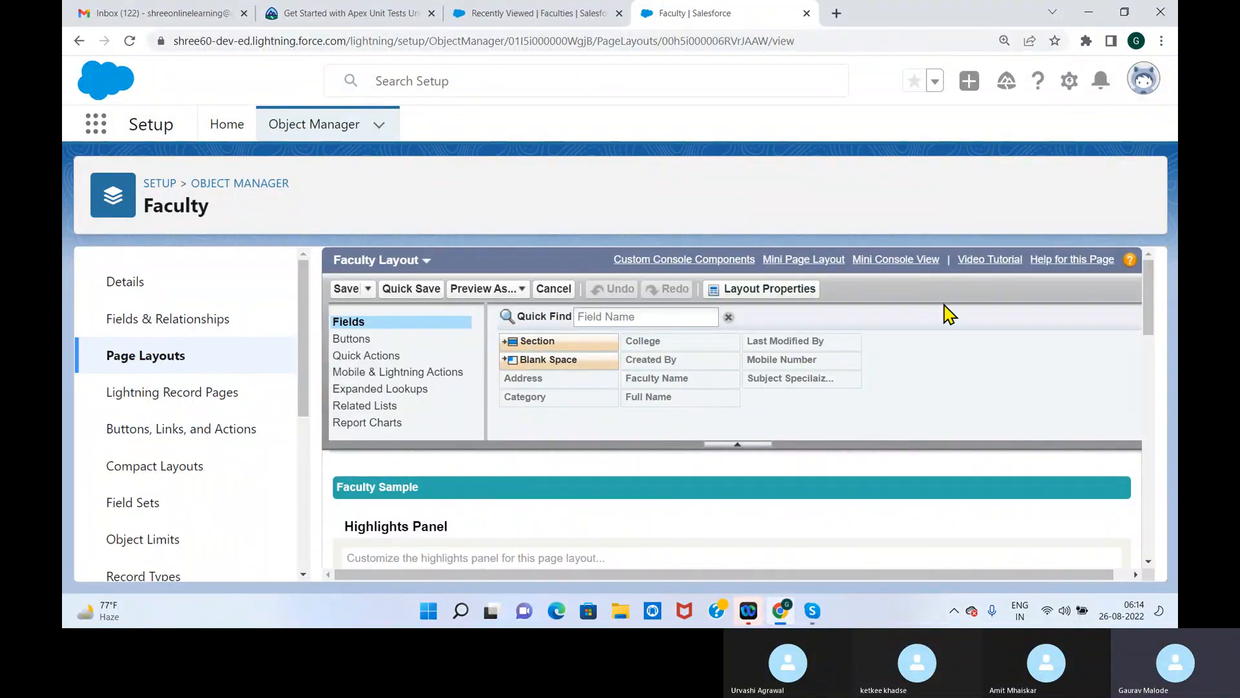
left_click_drag(1152, 305, 1166, 425)
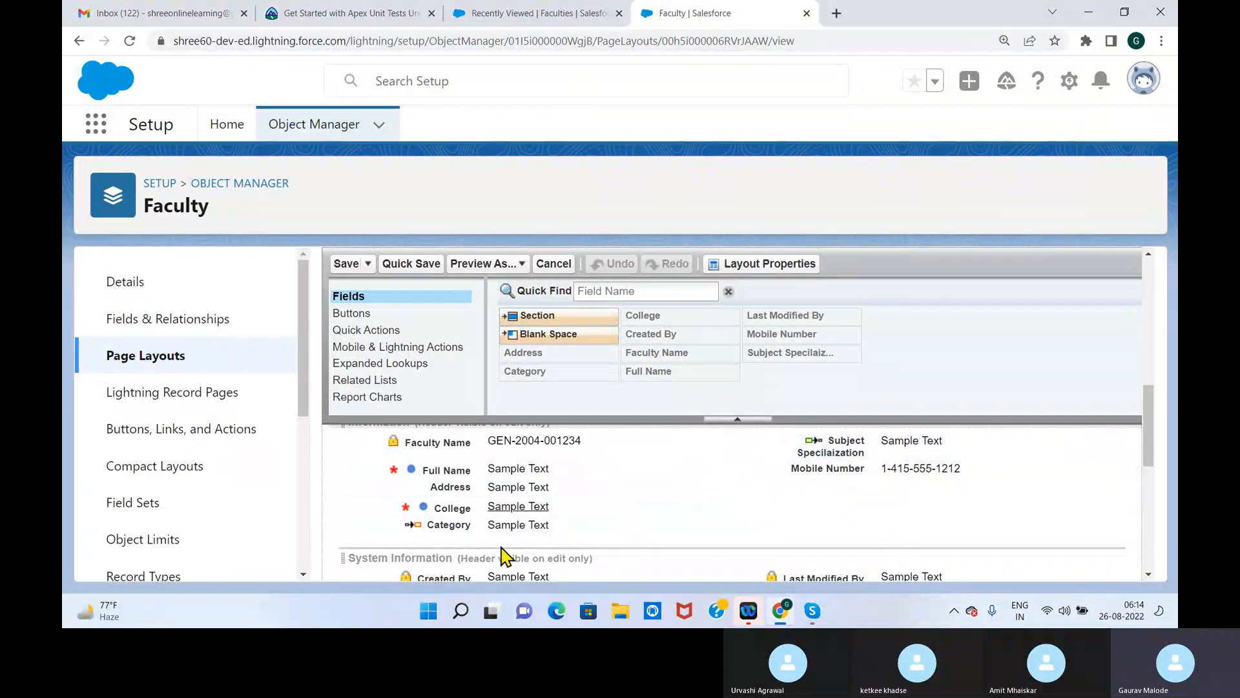
left_click_drag(453, 525, 839, 517)
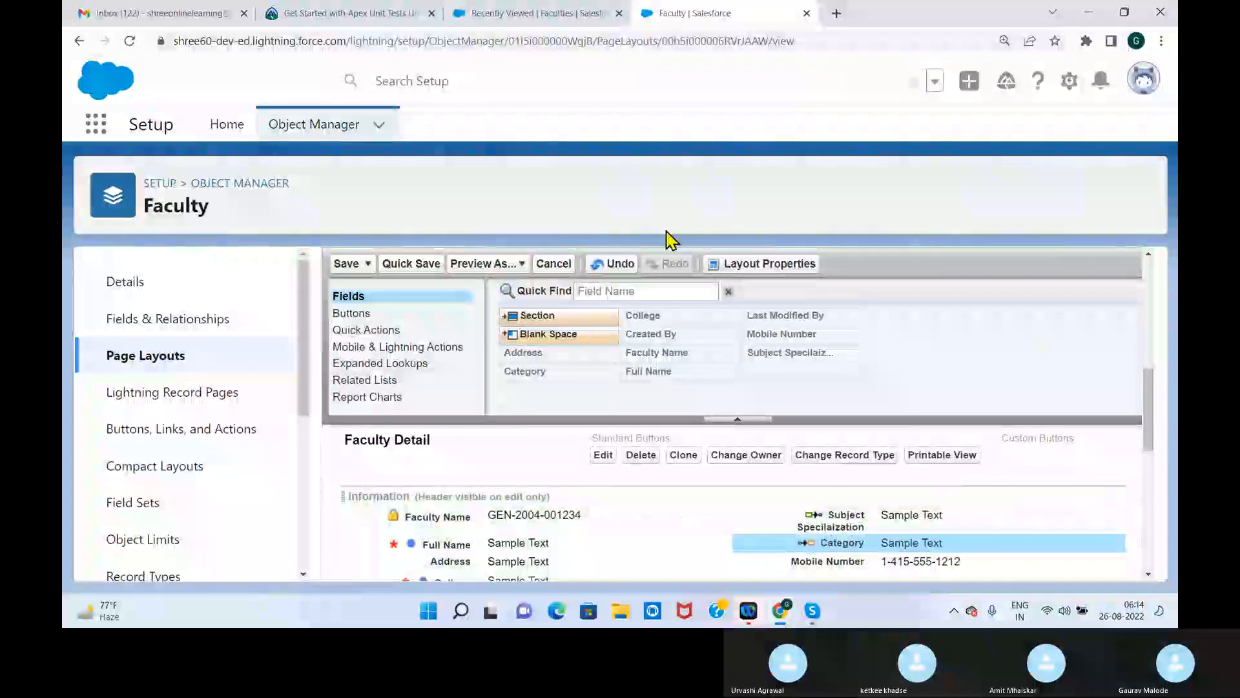
left_click(347, 265)
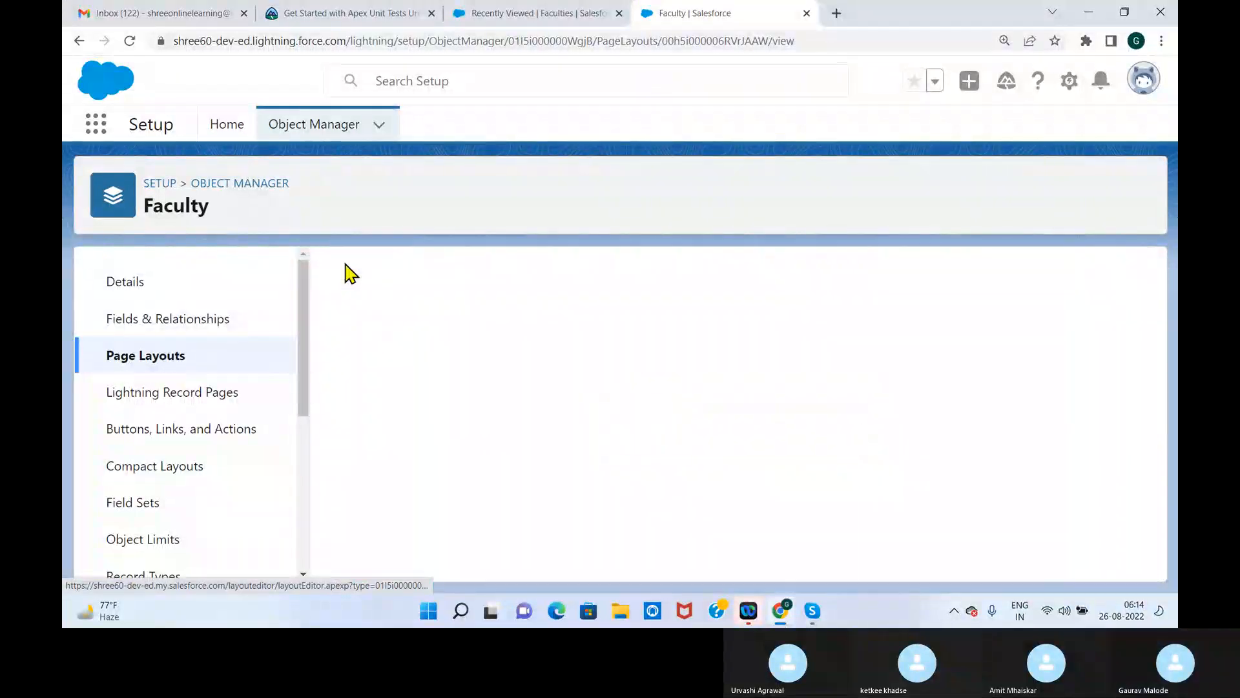
Check where Category sits on the new Faculty form in the School Management app, and close the form
left_click(550, 15)
left_click(924, 129)
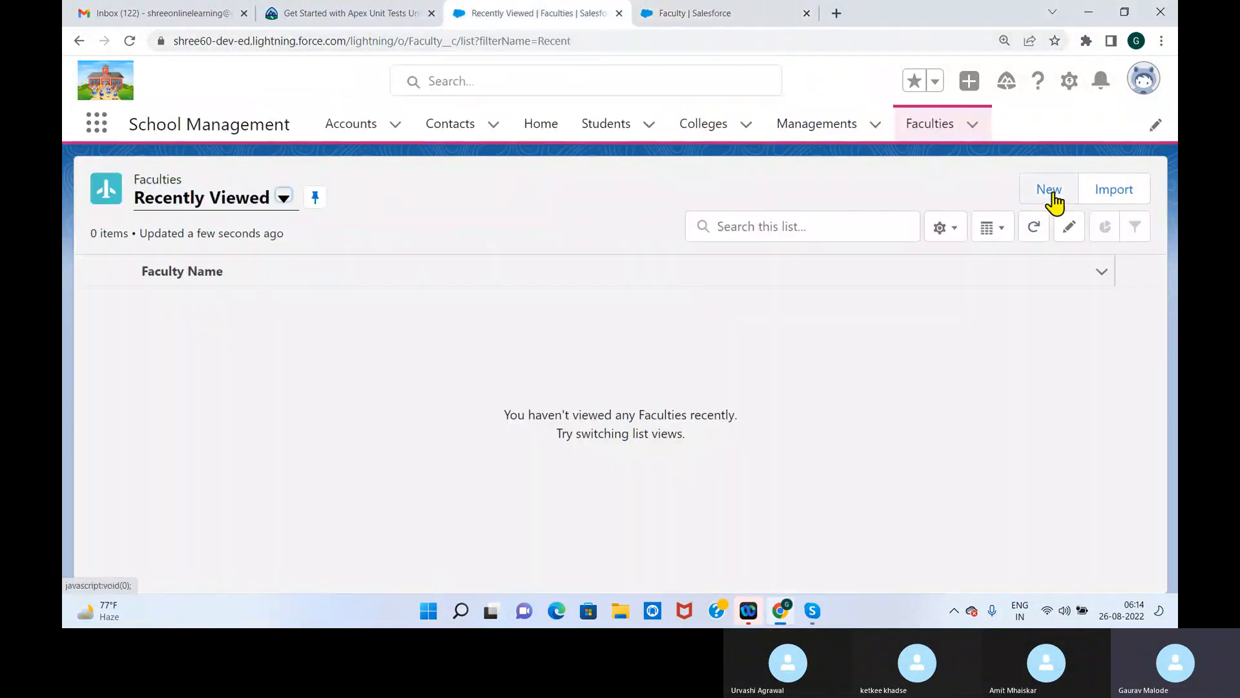
left_click(1048, 189)
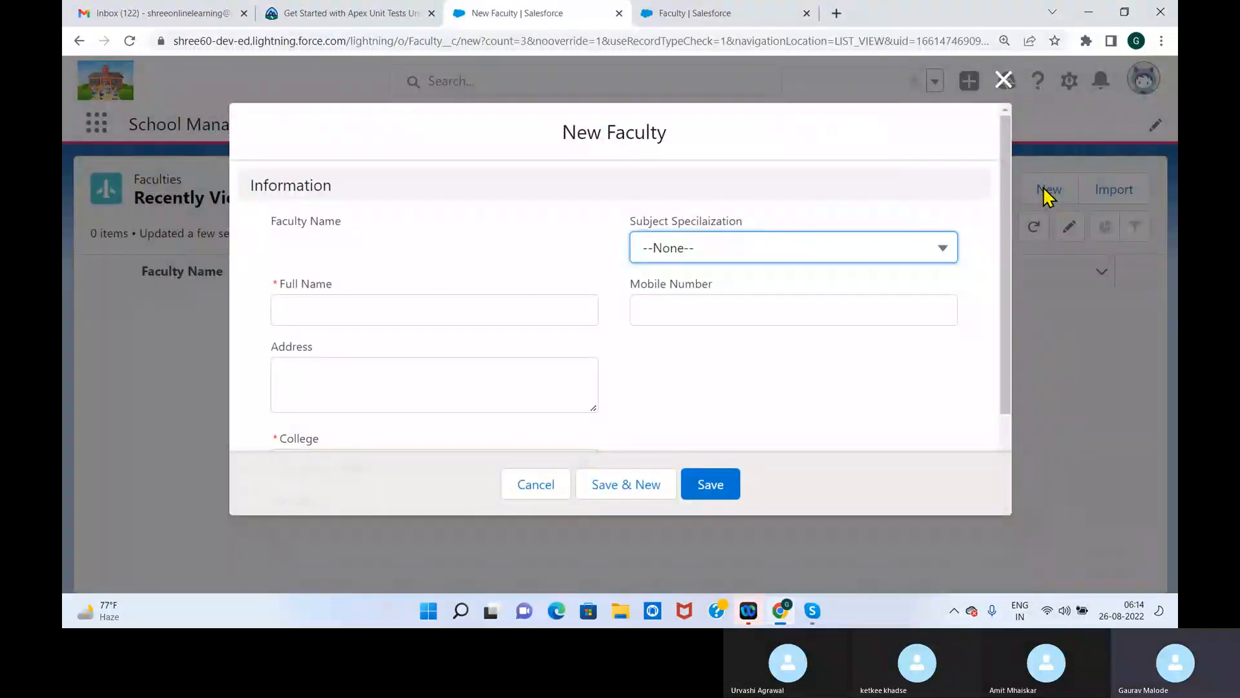
scroll(994, 335, "down", 2)
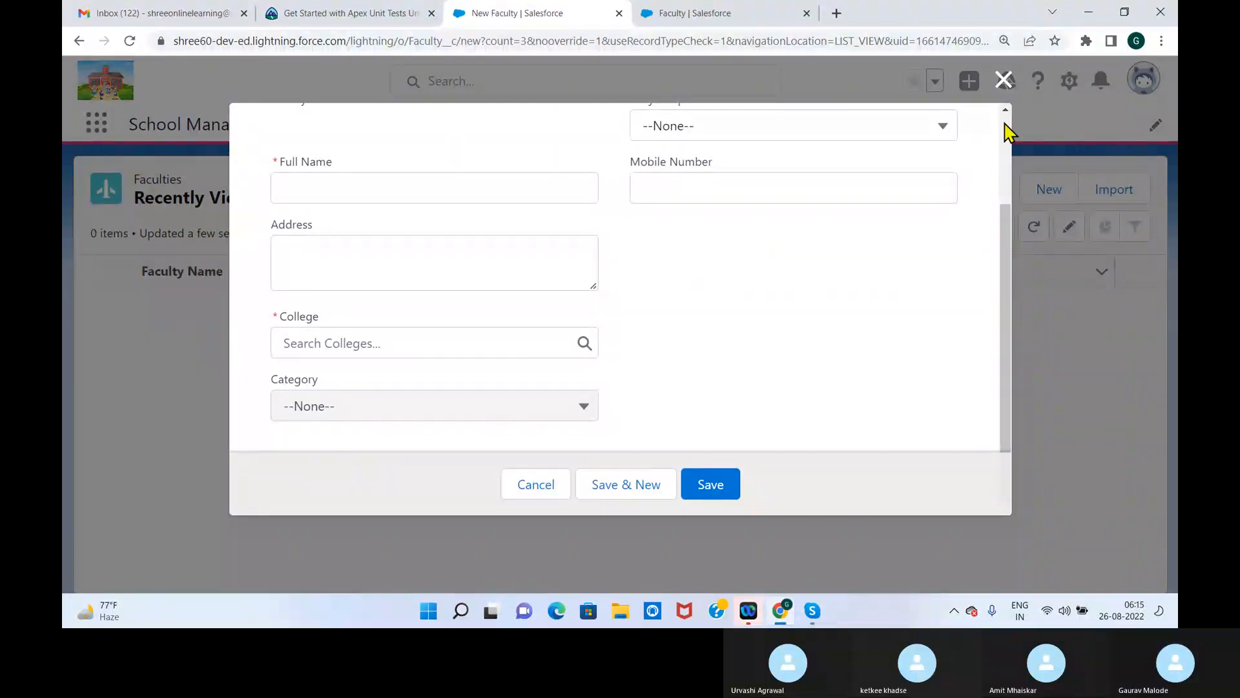
left_click(1003, 81)
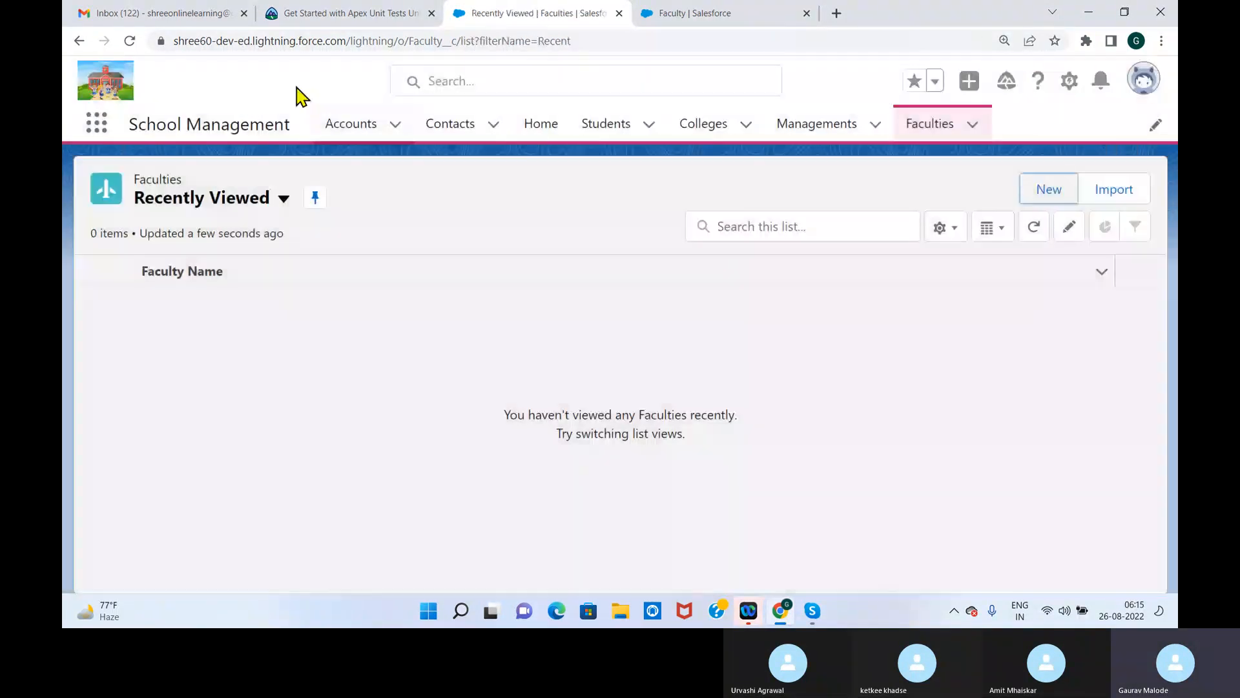
Reload the Faculties page and start a new Faculty record with Subject Specilaization Science and Category Data Science
left_click(132, 41)
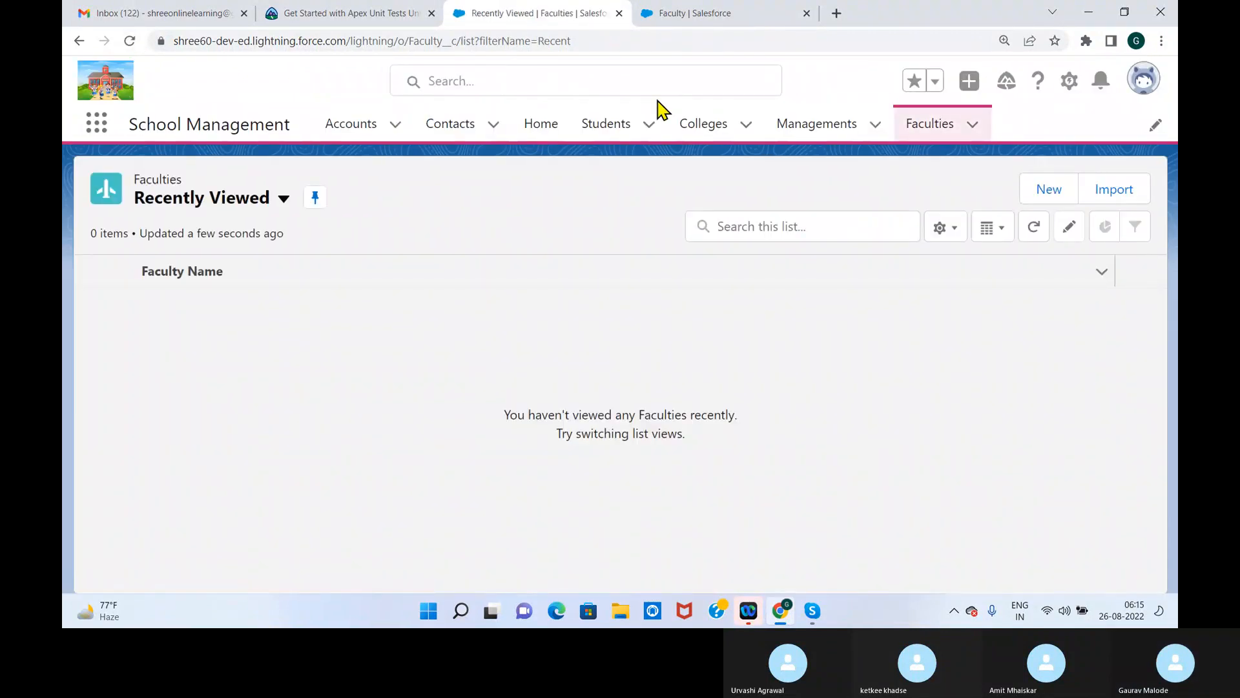
left_click(1049, 189)
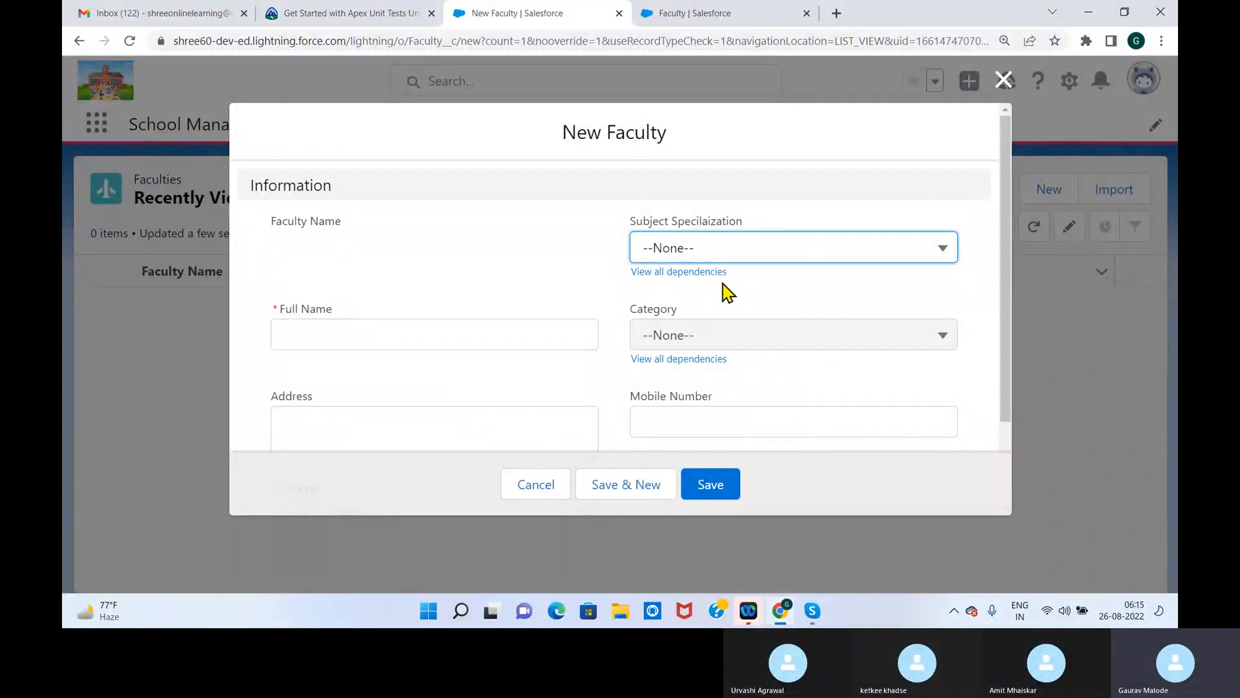
left_click(912, 249)
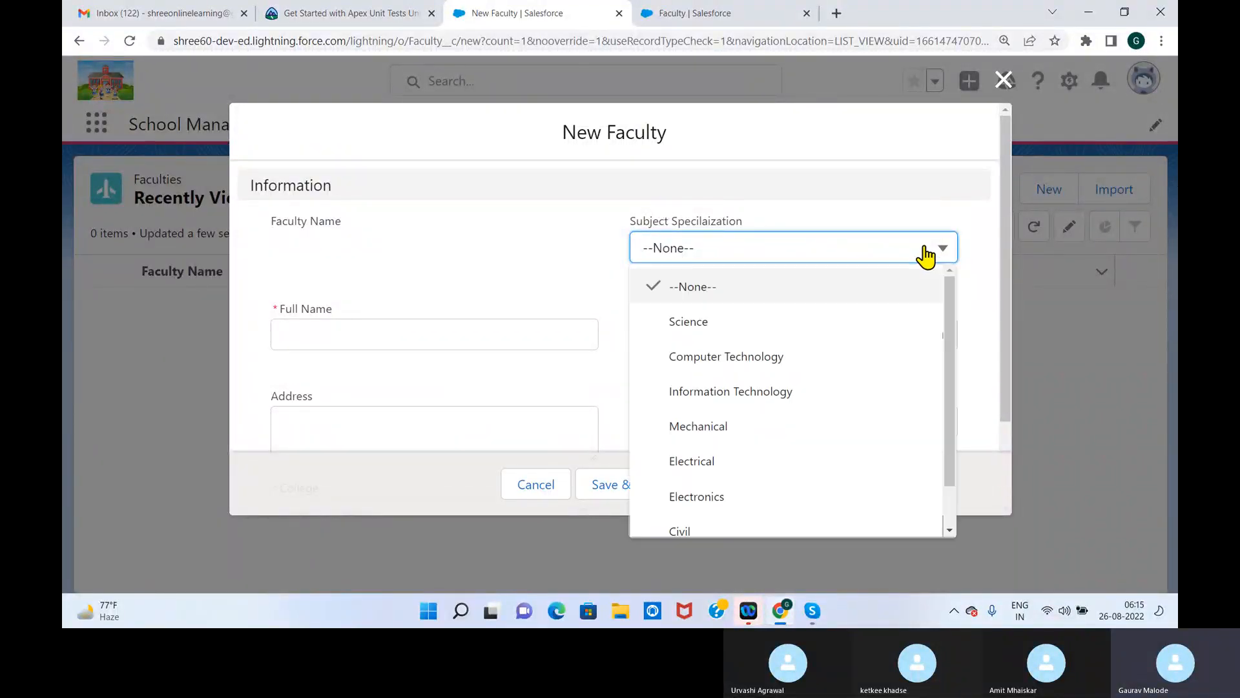
left_click(728, 323)
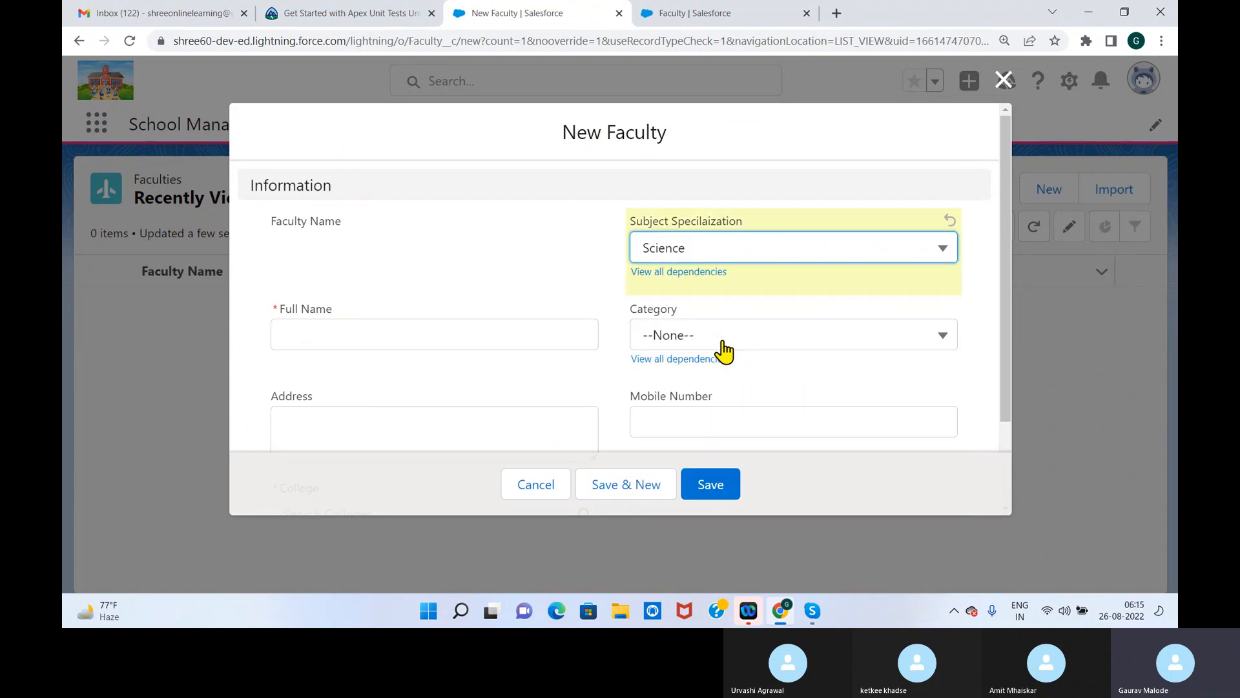
left_click(725, 342)
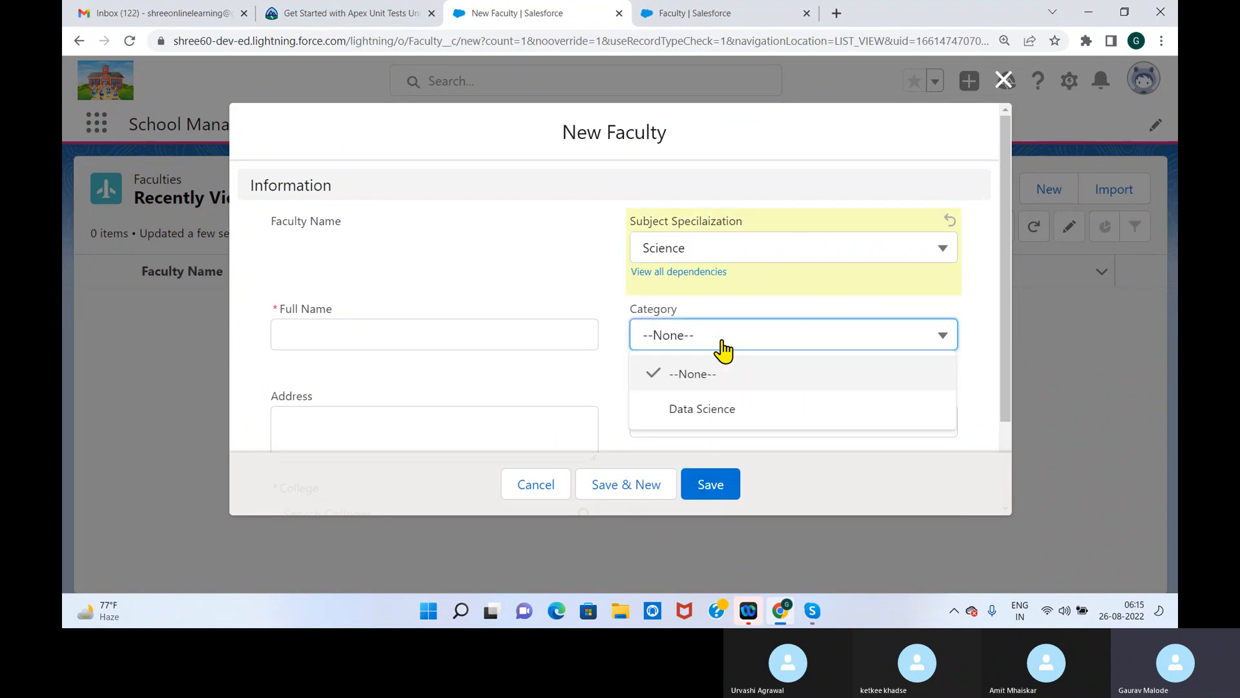
left_click(698, 411)
Switch Subject Specilaization to Computer Technology and review the Category options offered for it
left_click(729, 249)
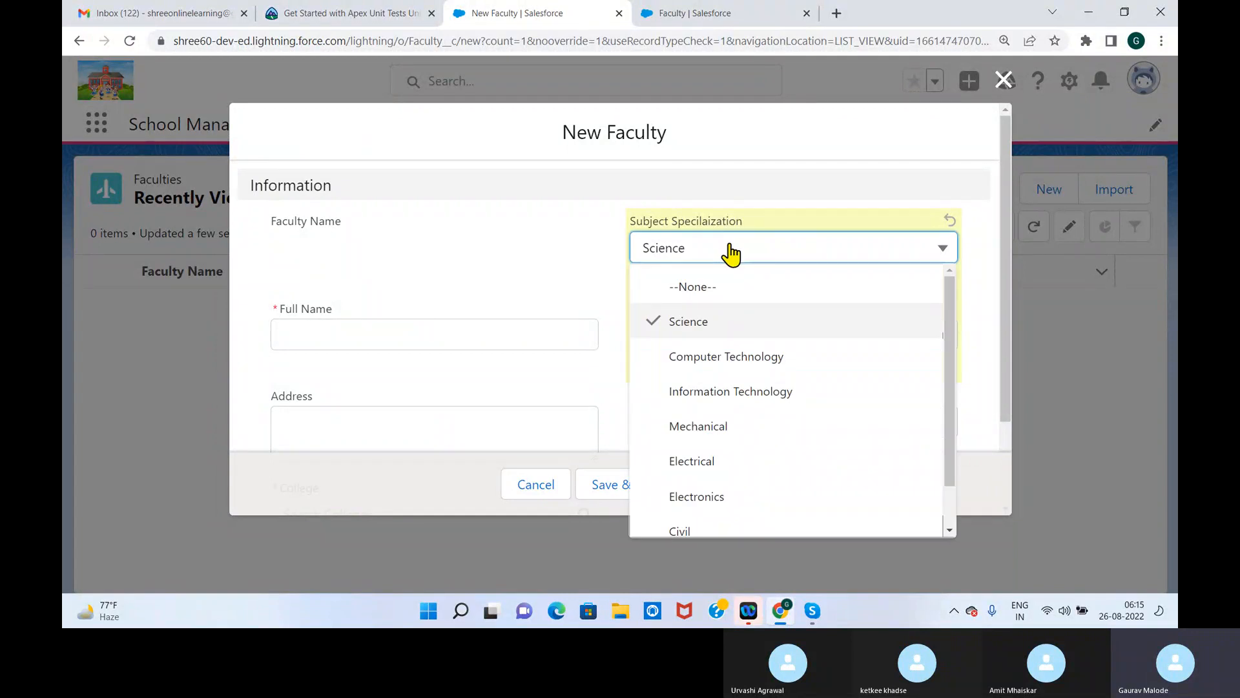
left_click(788, 213)
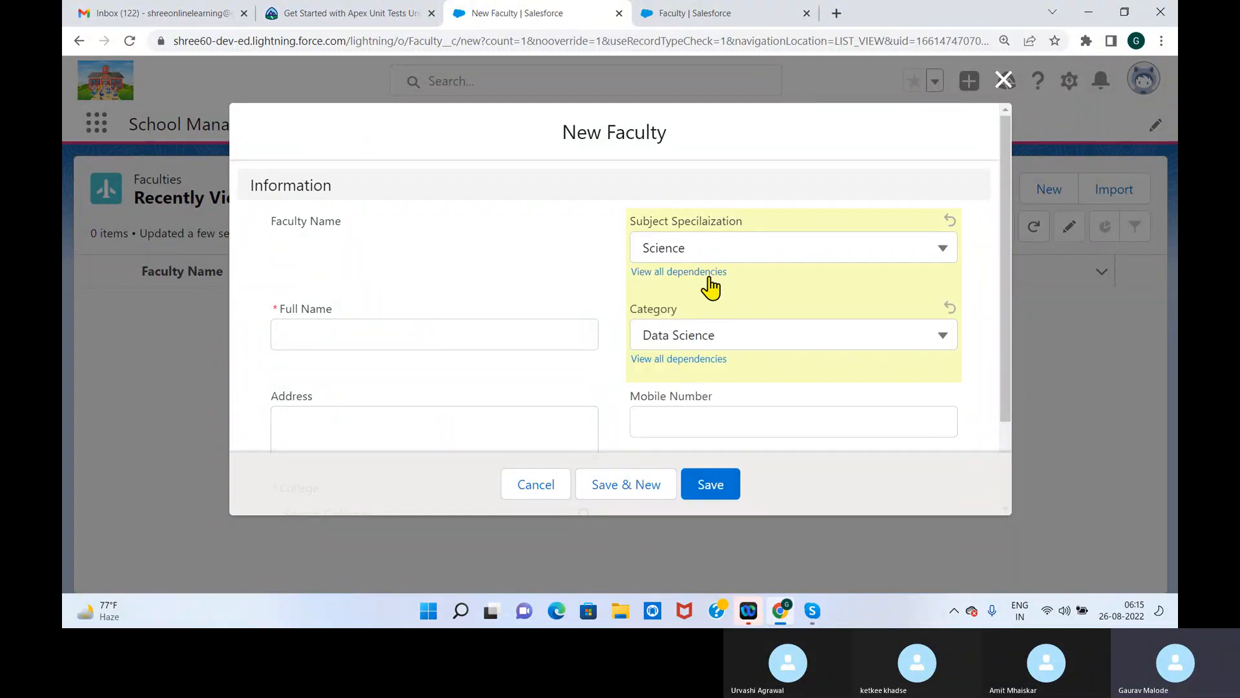
left_click(794, 259)
left_click(936, 222)
left_click(938, 342)
left_click(831, 260)
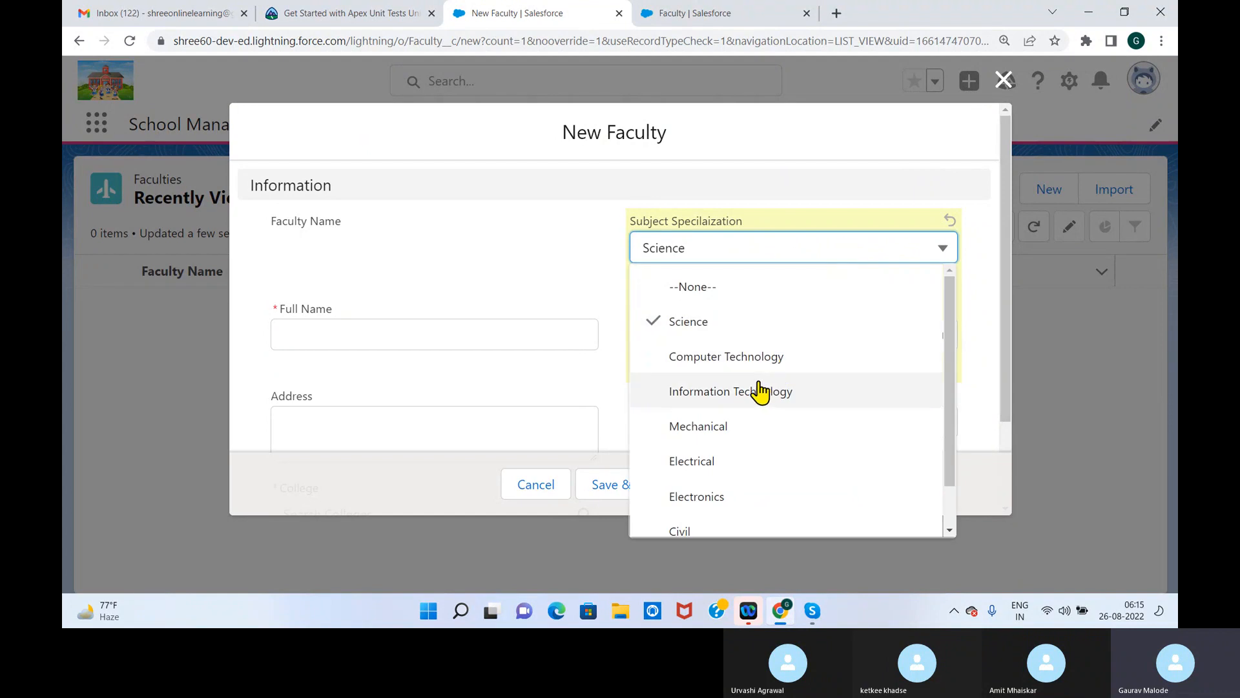
left_click(755, 357)
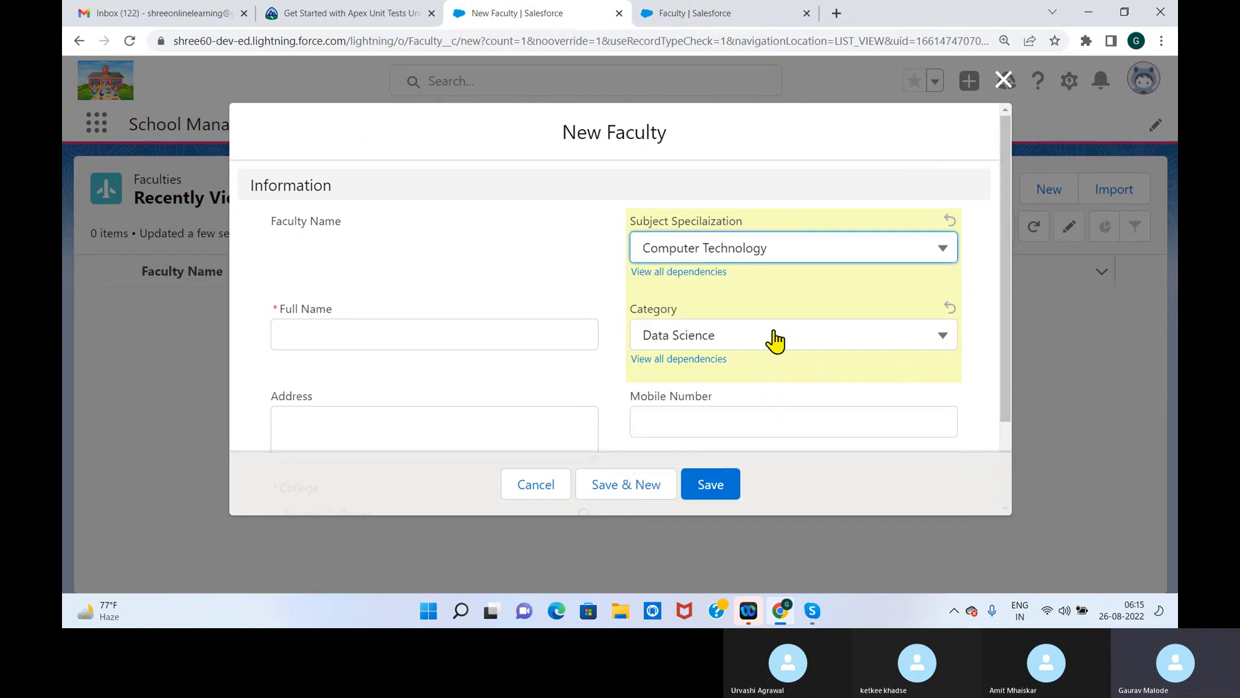
left_click(775, 340)
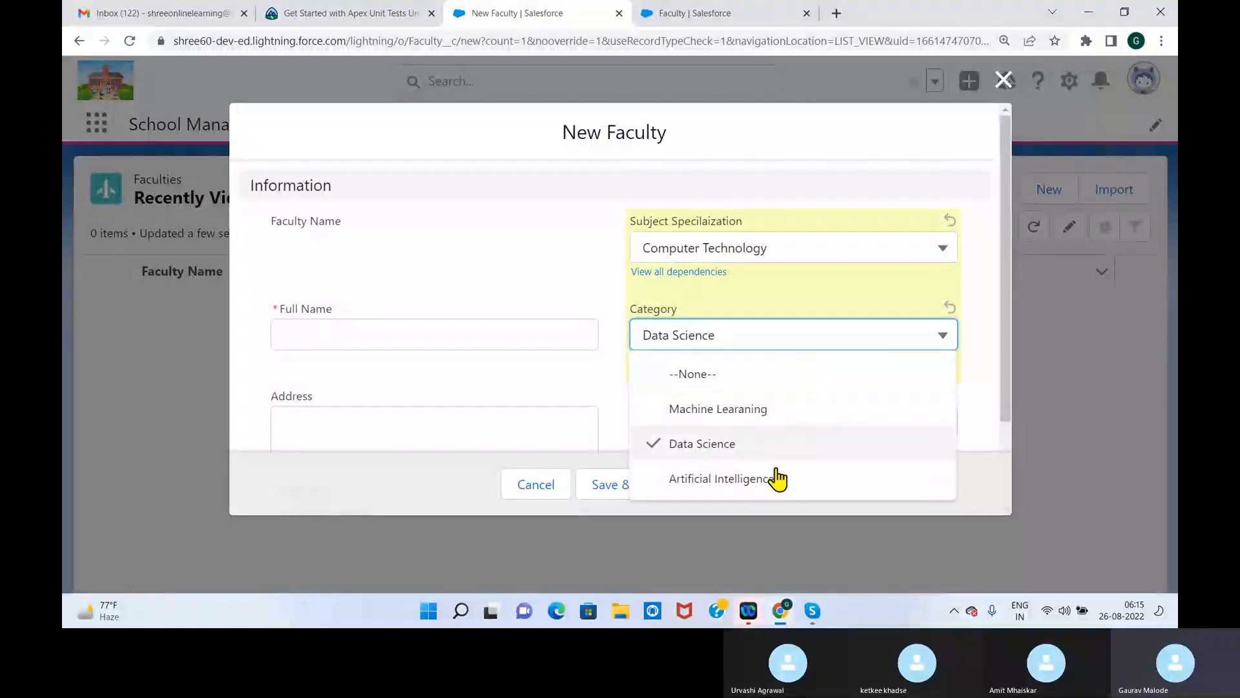
left_click(963, 288)
Switch Subject Specilaization to Information Technology and review which Category options it offers
left_click(940, 258)
left_click(735, 415)
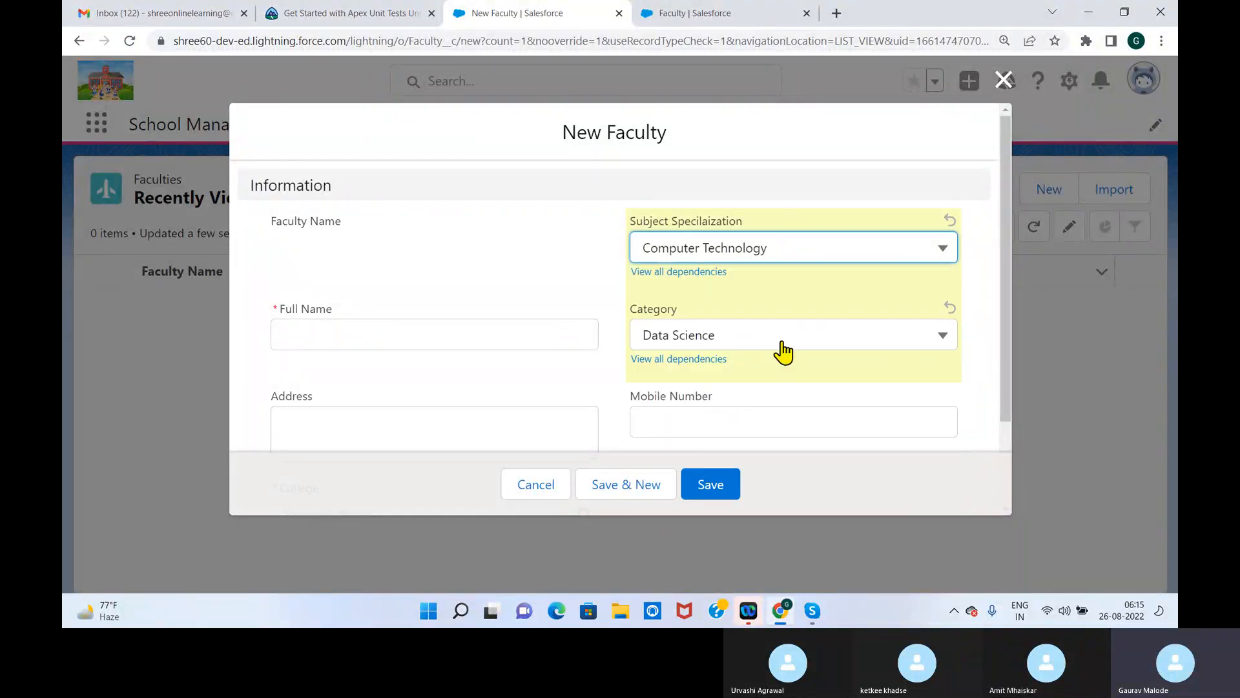
left_click(883, 255)
left_click(710, 392)
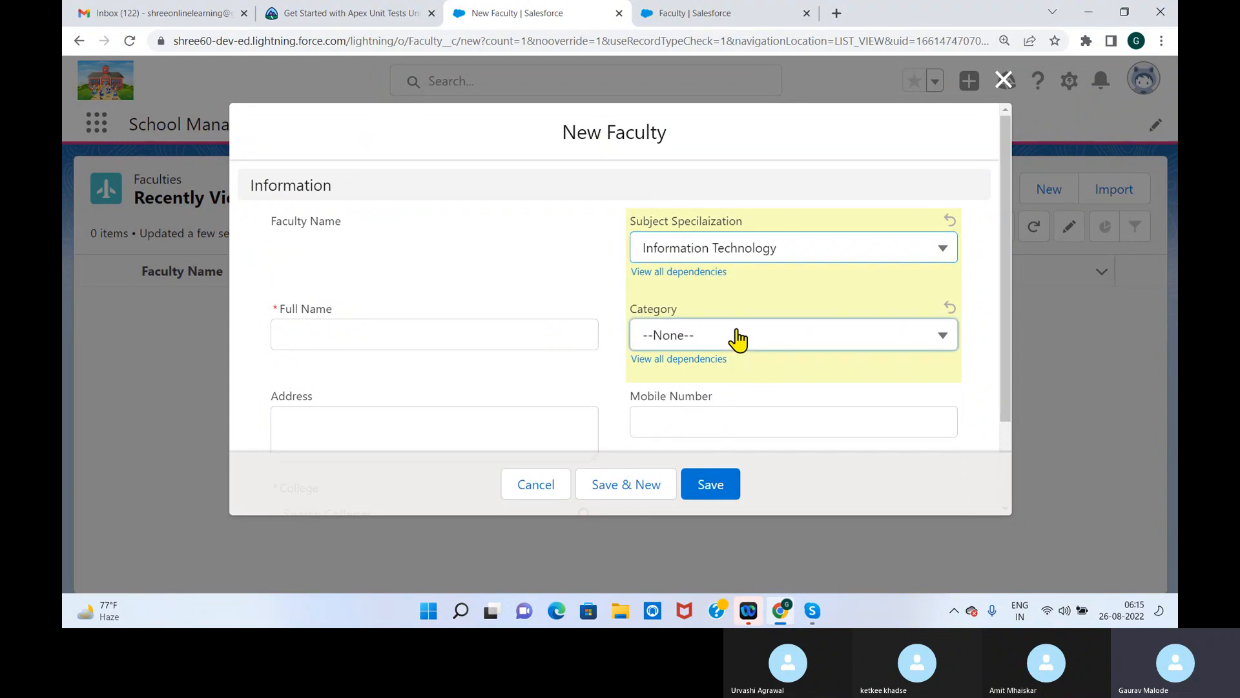
left_click(732, 333)
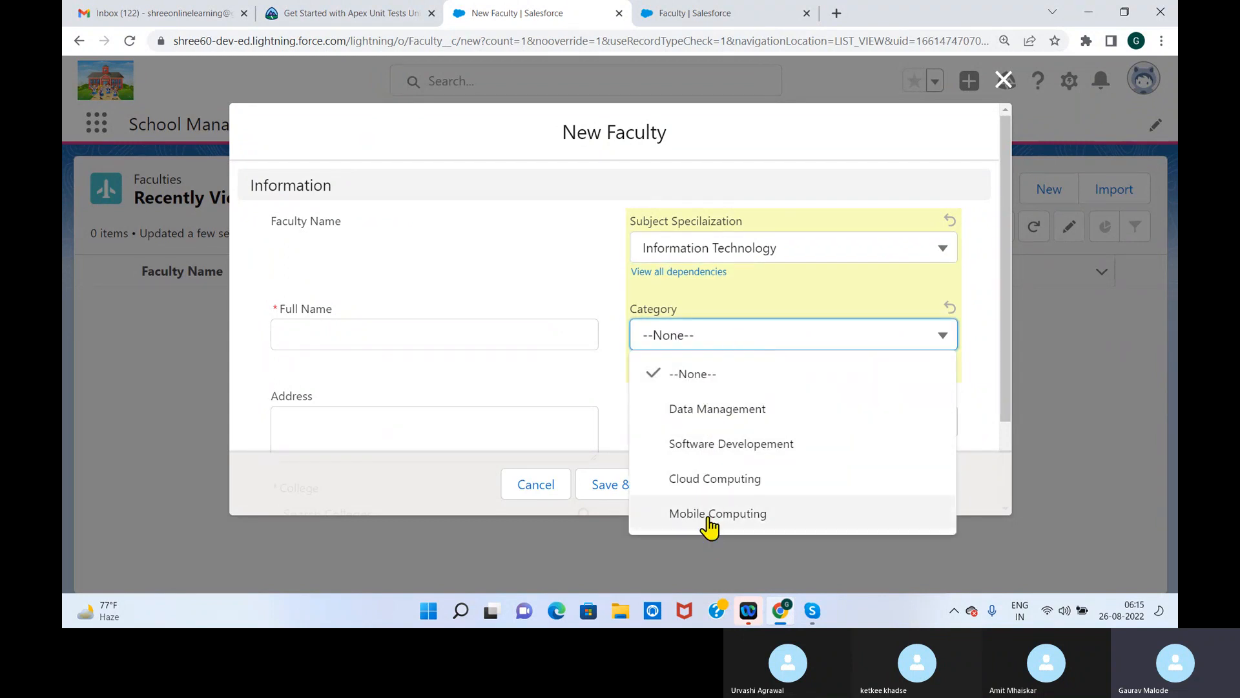
left_click(969, 274)
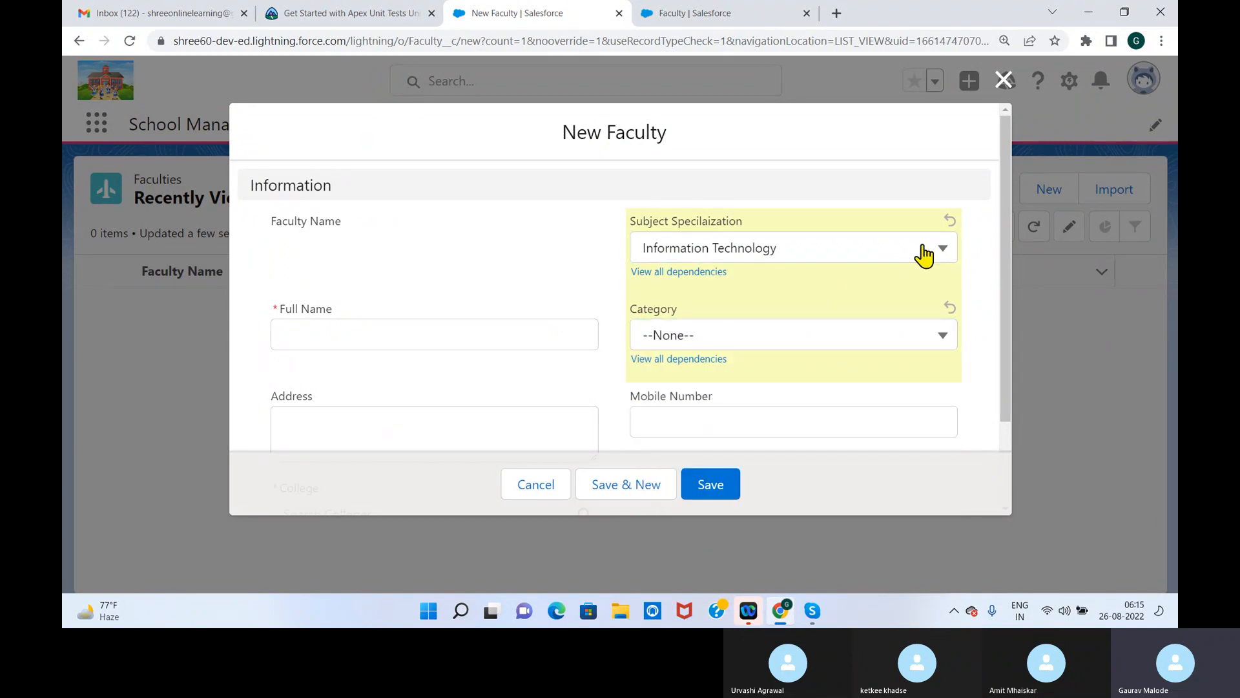
Switch Subject Specilaization to Mechanical and review the Category options available for it
left_click(928, 250)
left_click(709, 429)
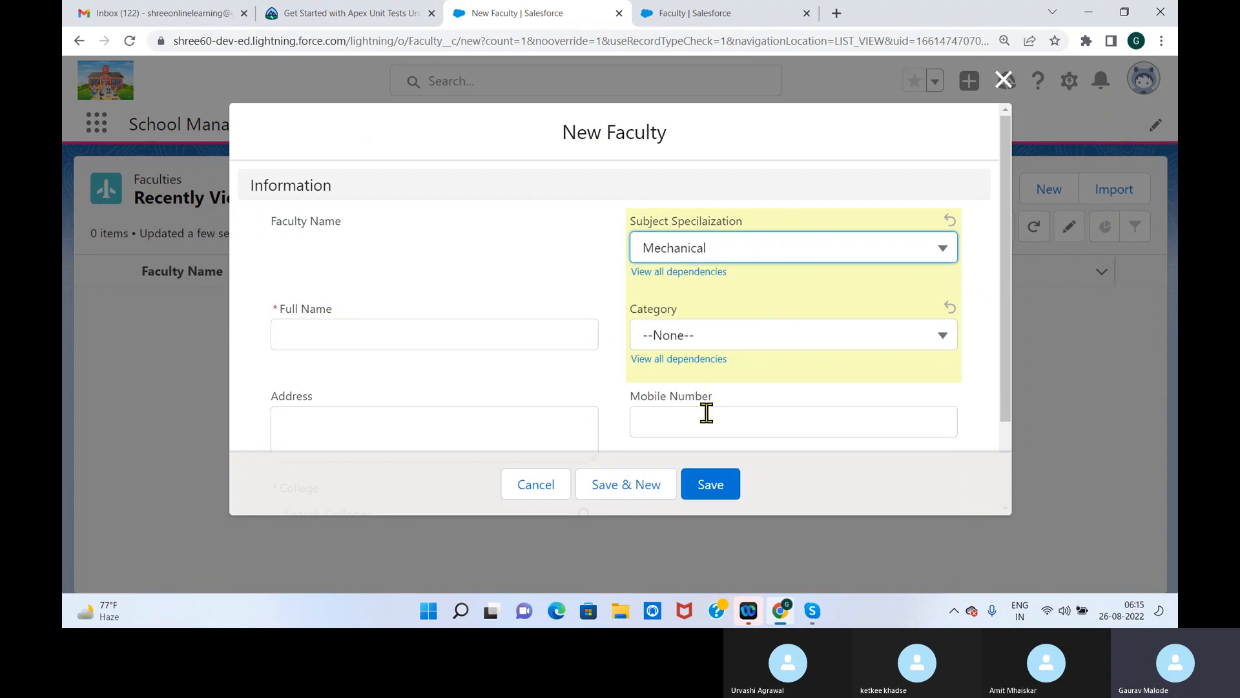
left_click(768, 342)
left_click(998, 282)
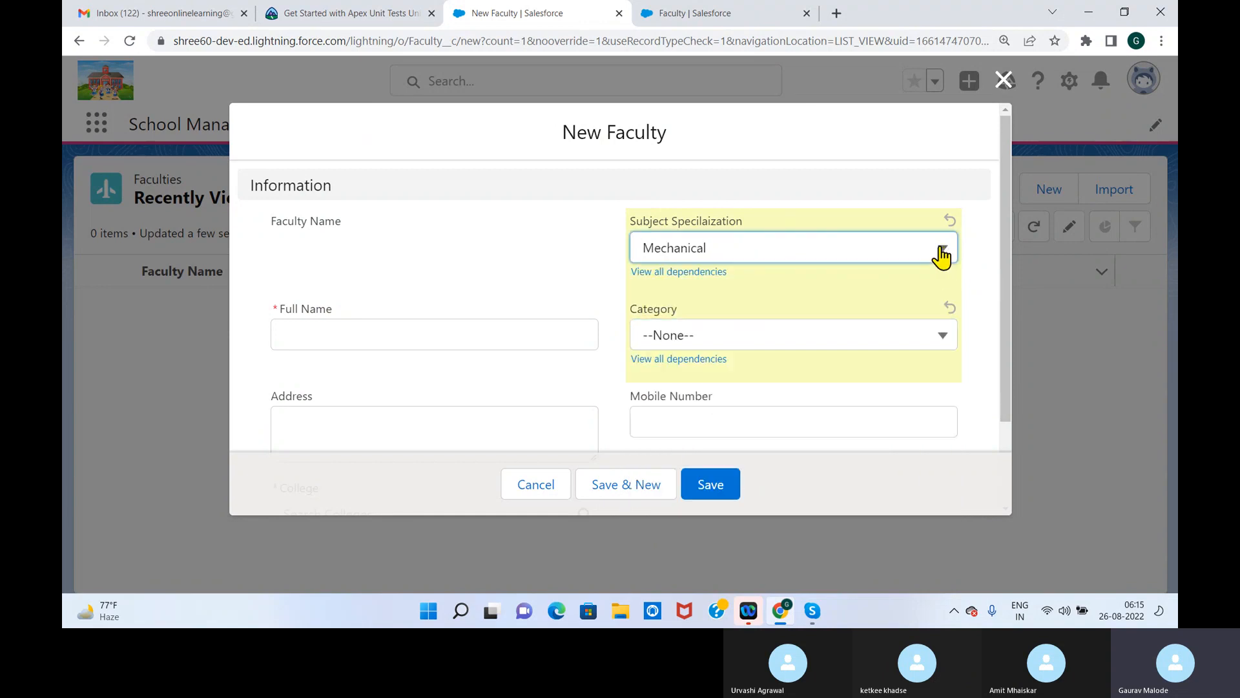
Change Subject Specilaization to Civil and check which Category options are offered
left_click(941, 252)
scroll(717, 511, "down", 2)
left_click(692, 480)
left_click(761, 354)
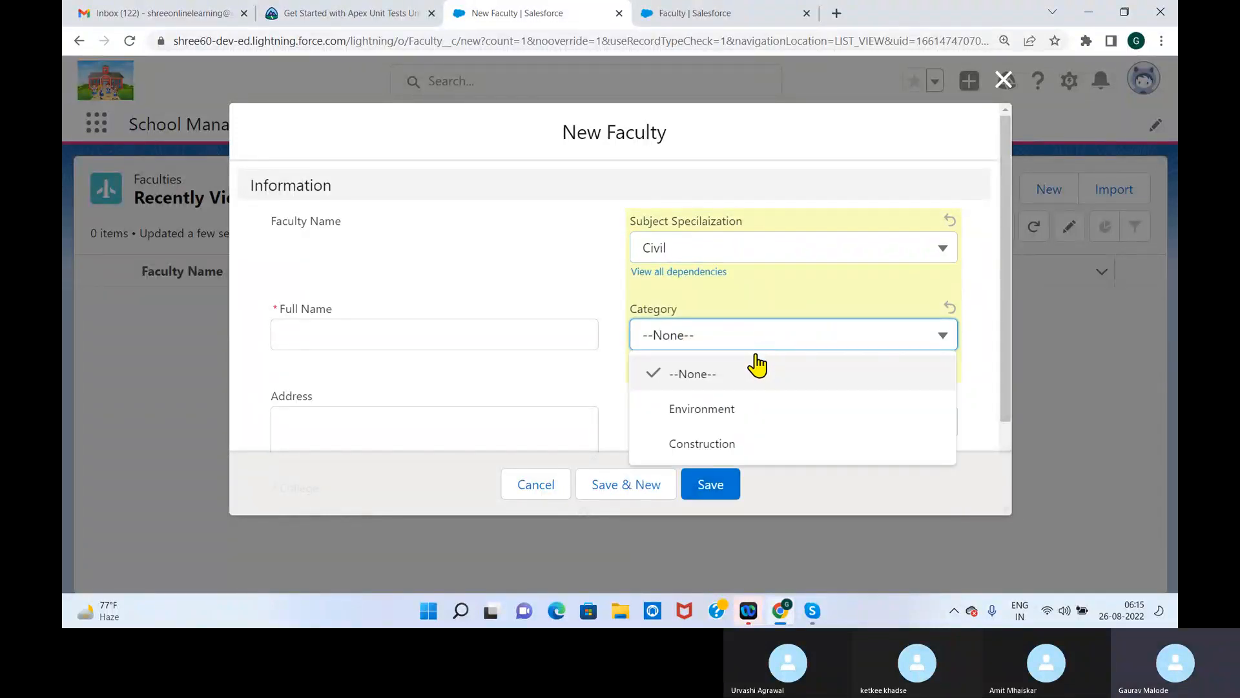
left_click(982, 280)
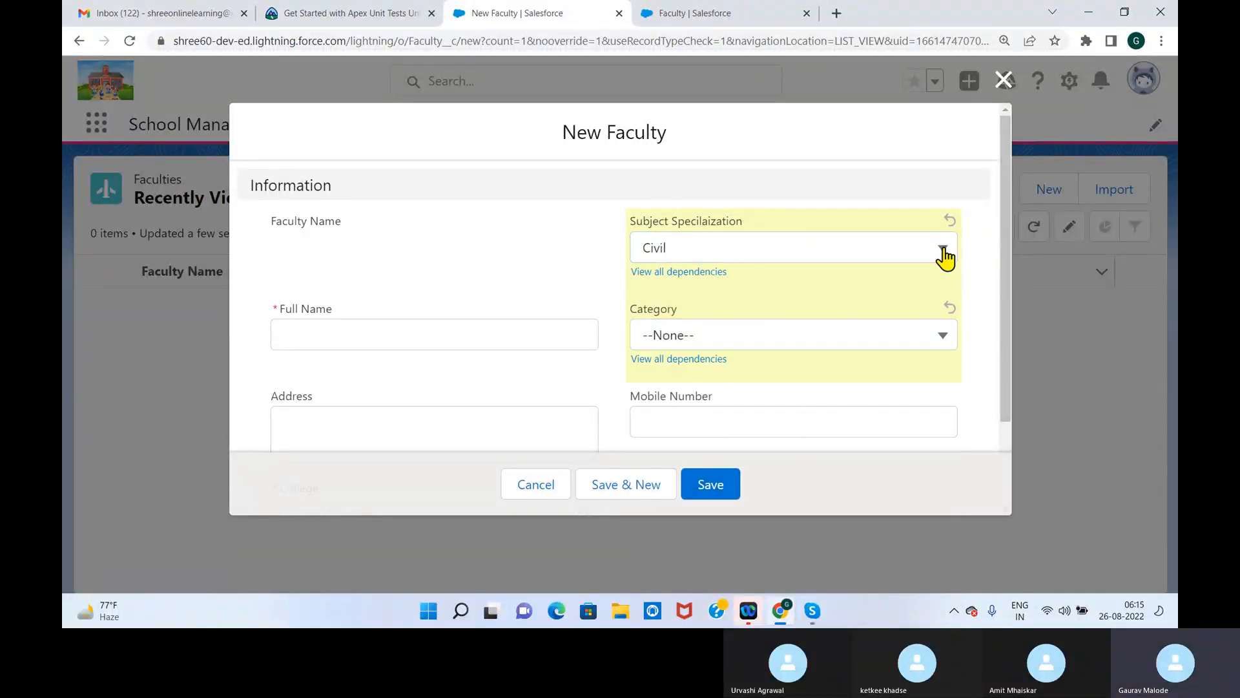
Set Subject Specilaization to Other, review its Category options, and close the new Faculty form without saving
left_click(944, 257)
left_click(711, 519)
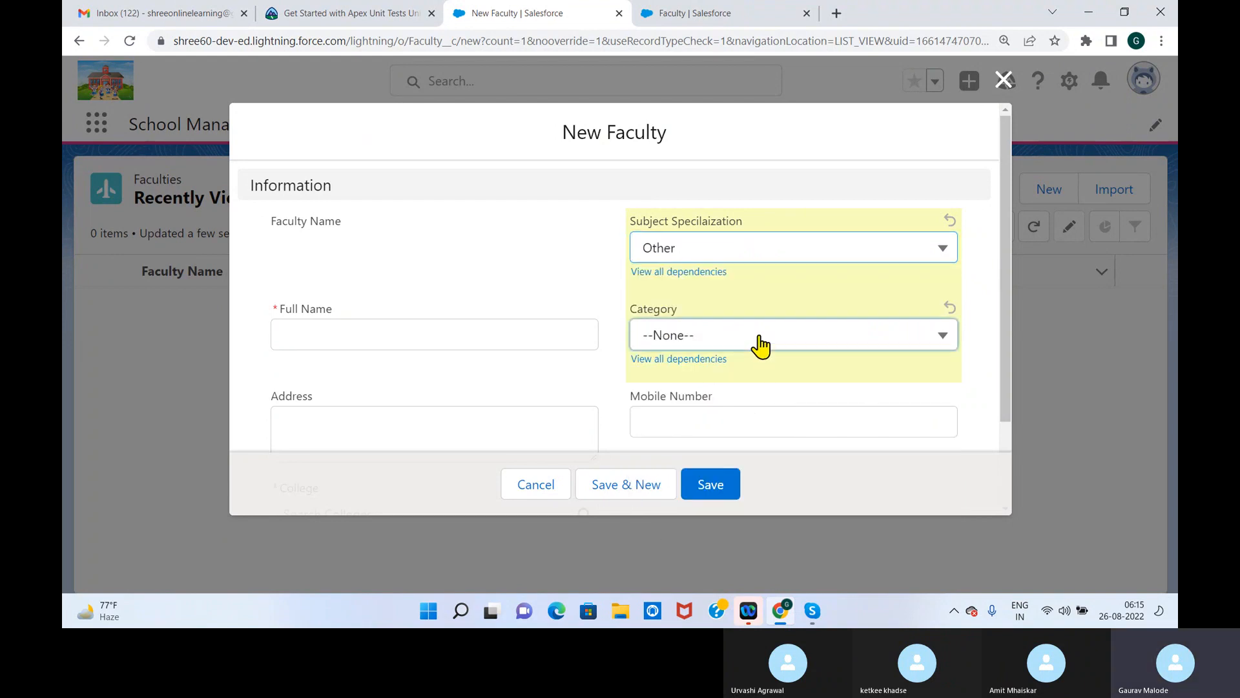
left_click(761, 341)
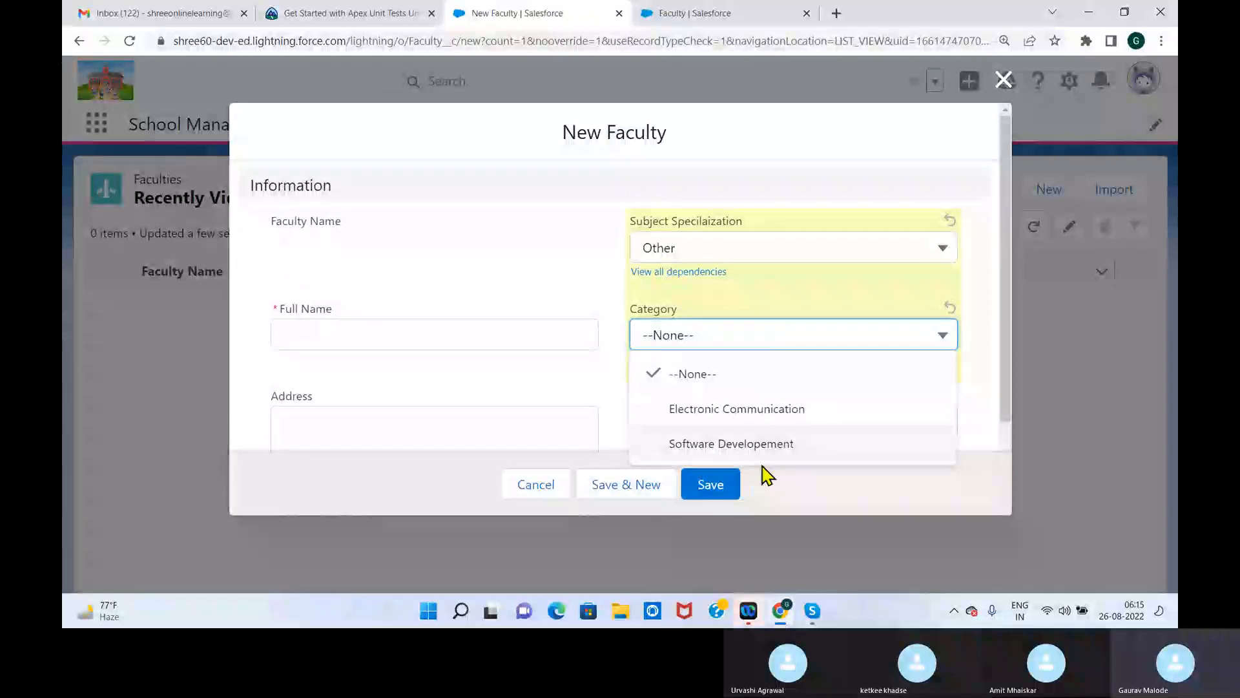
left_click(990, 282)
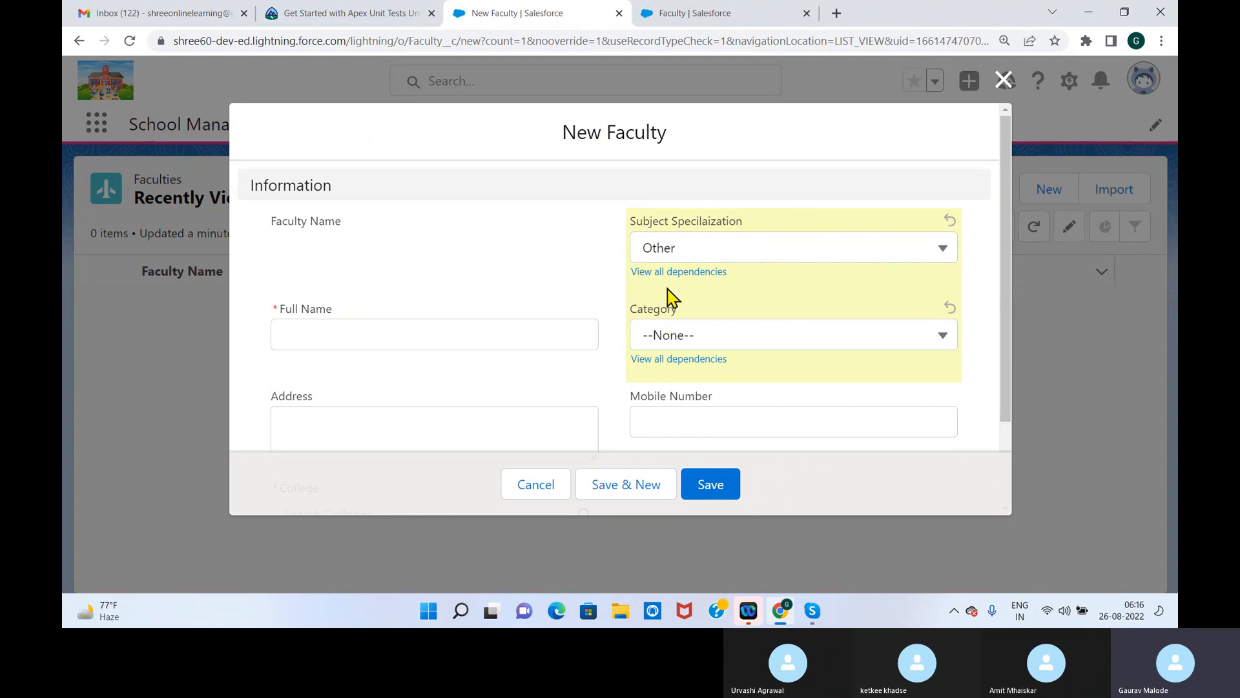
left_click(1003, 79)
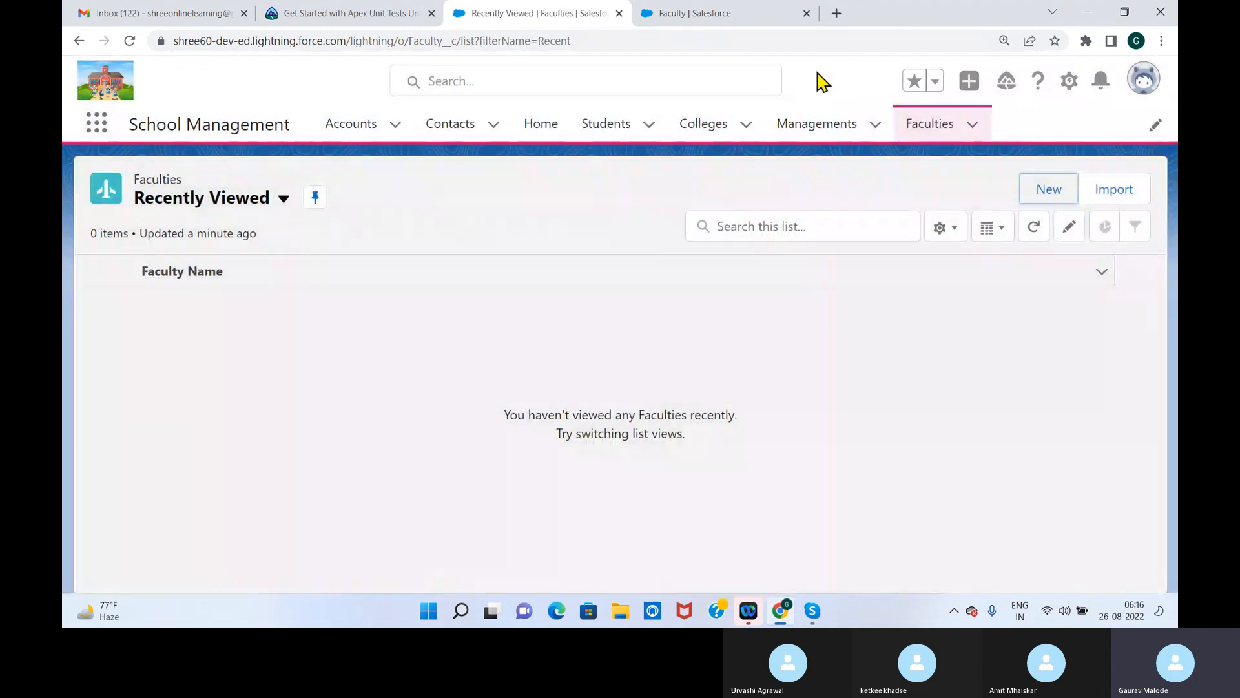
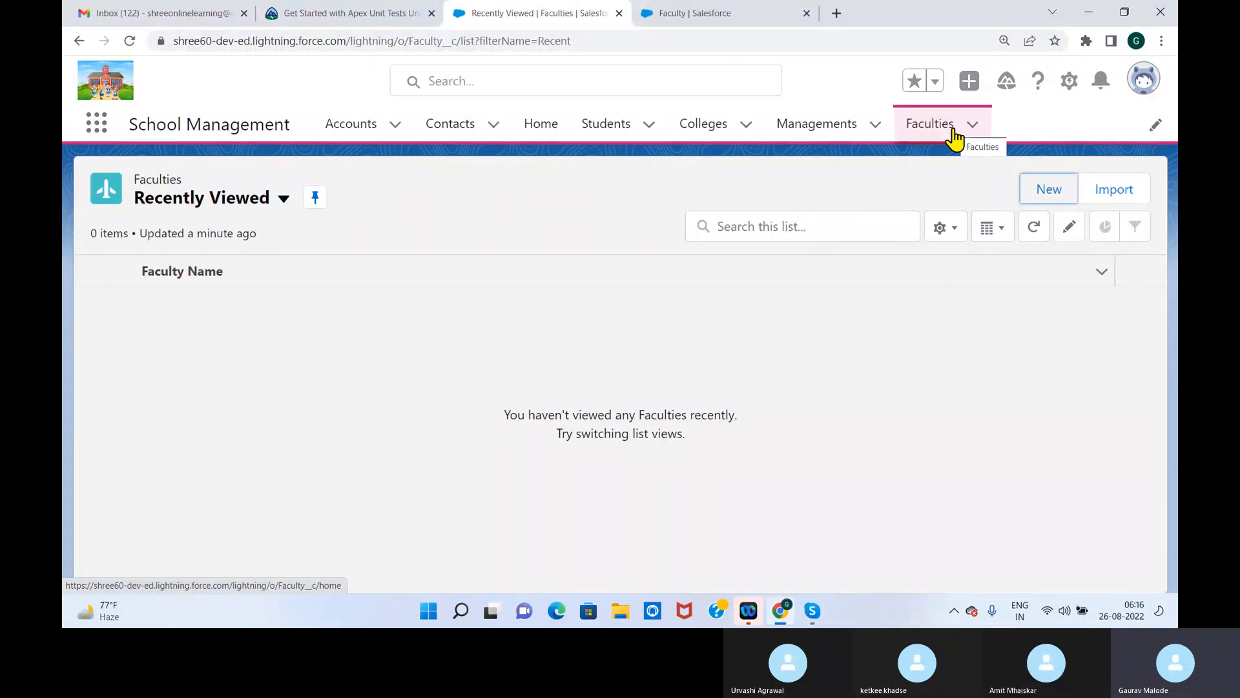
In a new Faculty form, set Subject Specilaization to Science, review the Category options, and close the form without saving
left_click(916, 133)
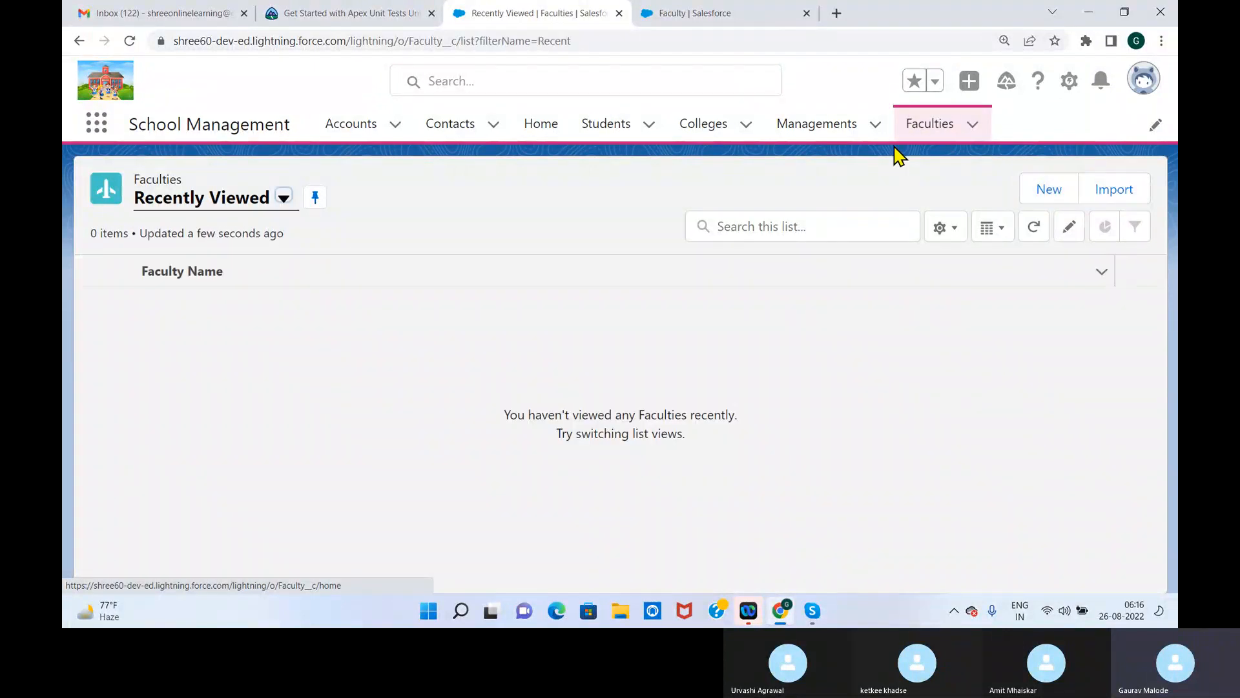
left_click(1047, 188)
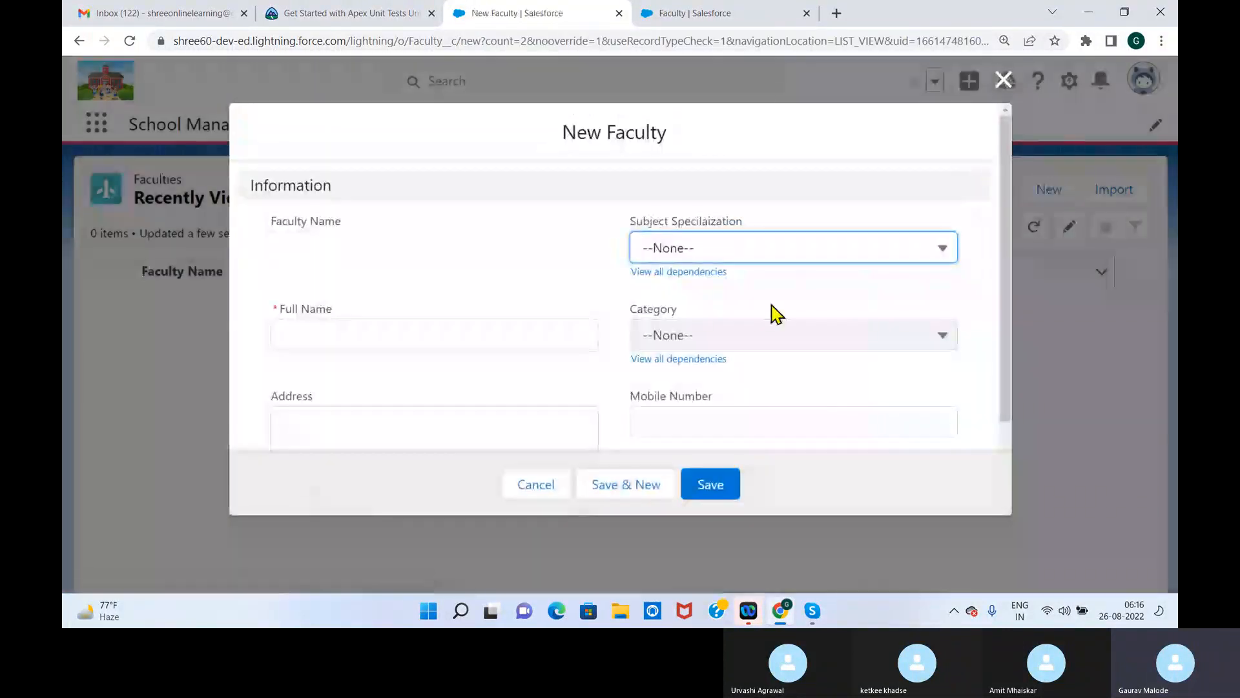
left_click(754, 262)
left_click(719, 331)
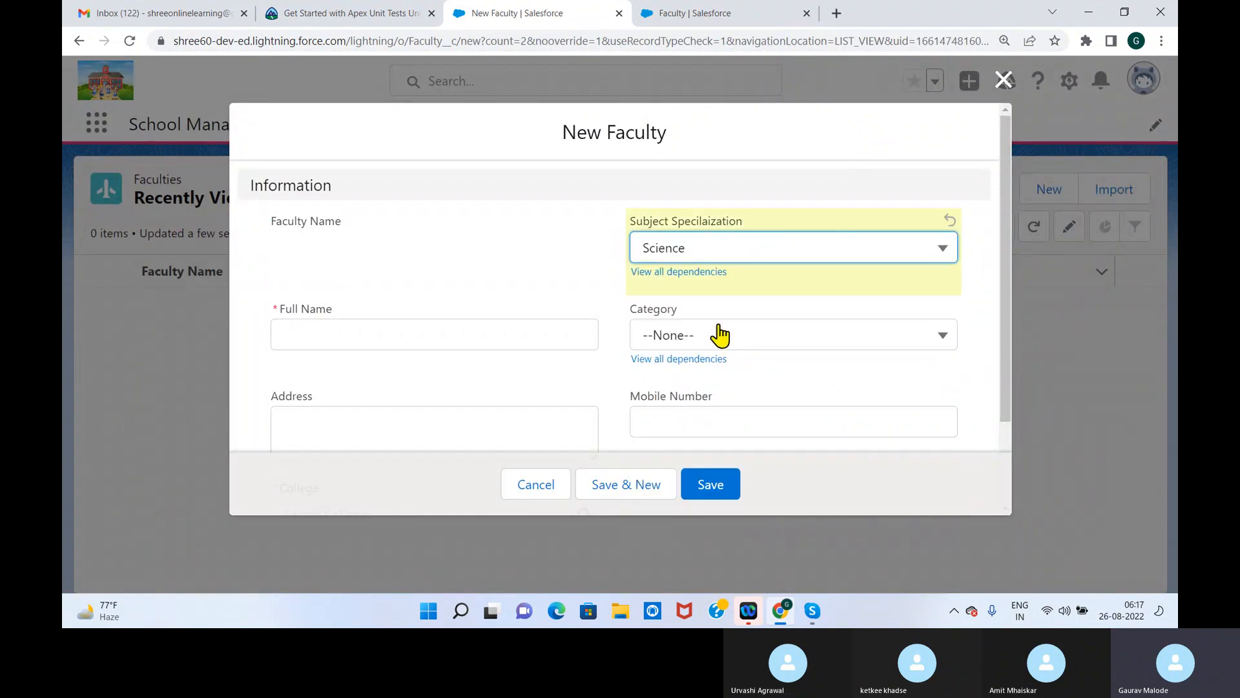
left_click(718, 333)
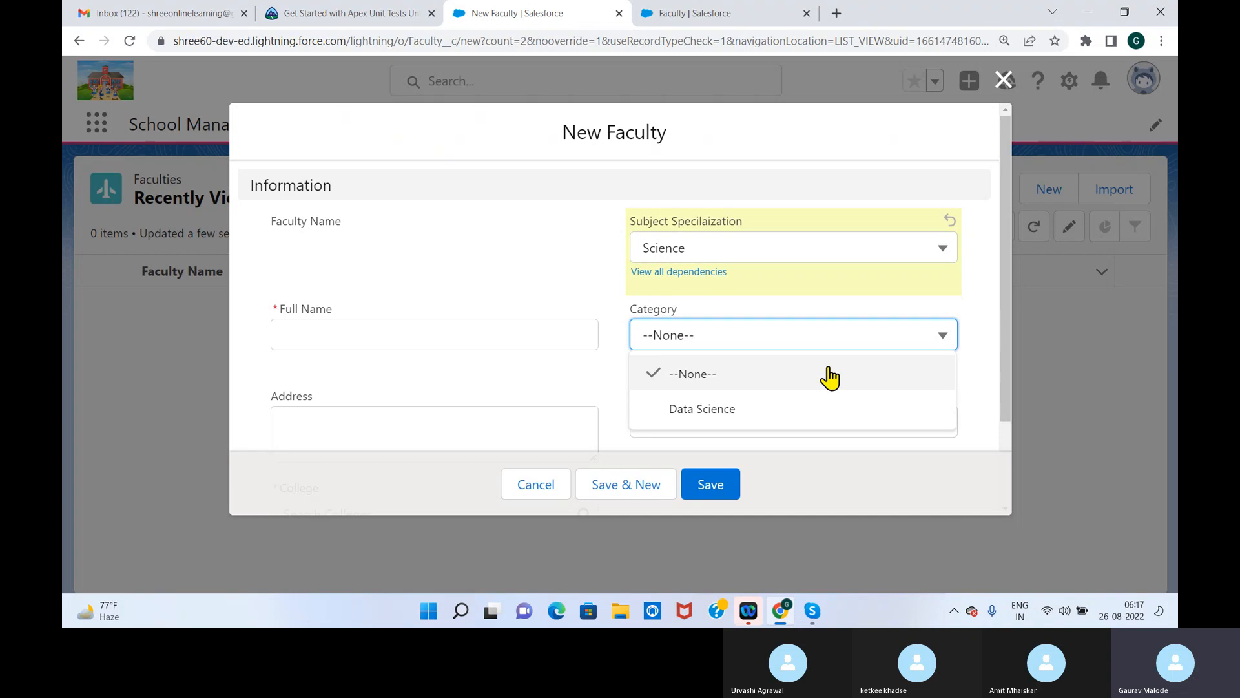
left_click(1003, 79)
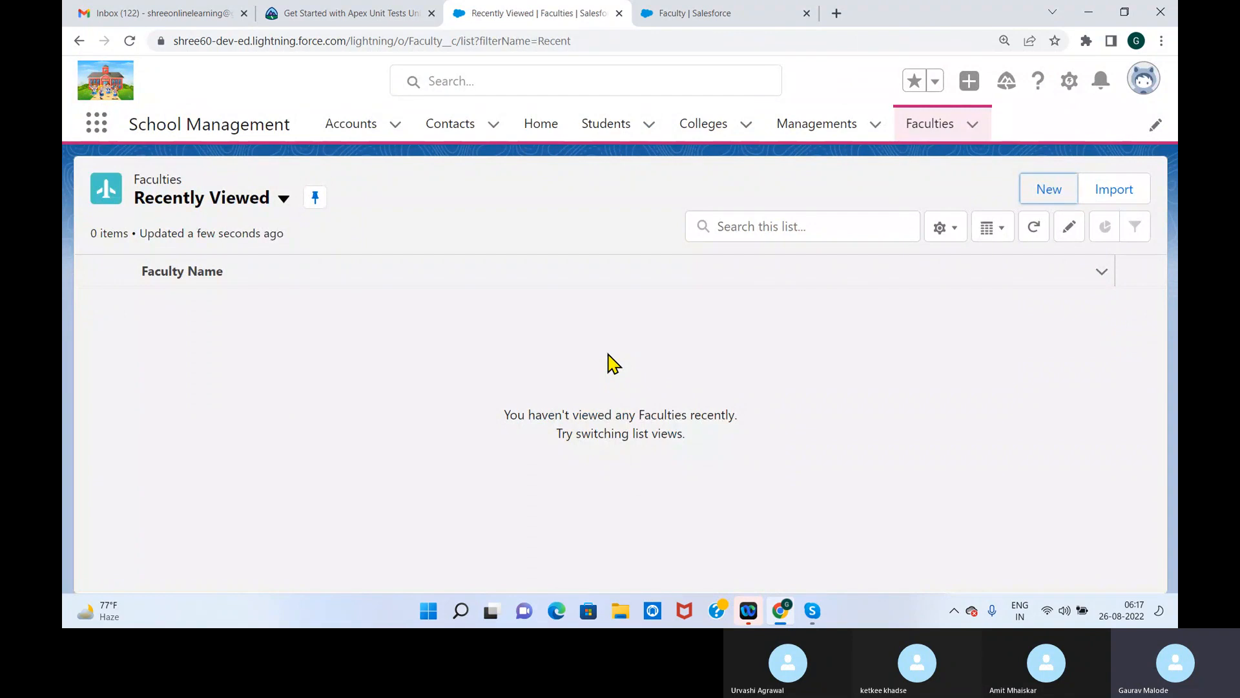
Remove the Address field from the Information section of the Faculty Layout and save the page layout
left_click(708, 13)
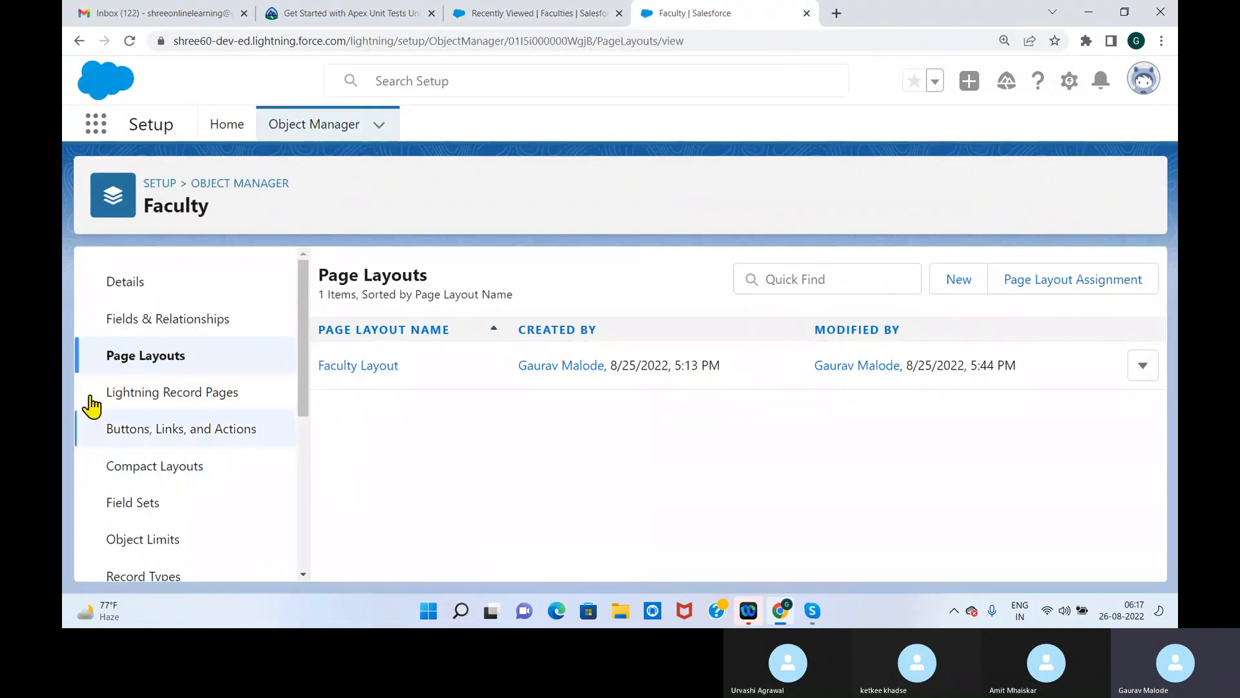
left_click(166, 332)
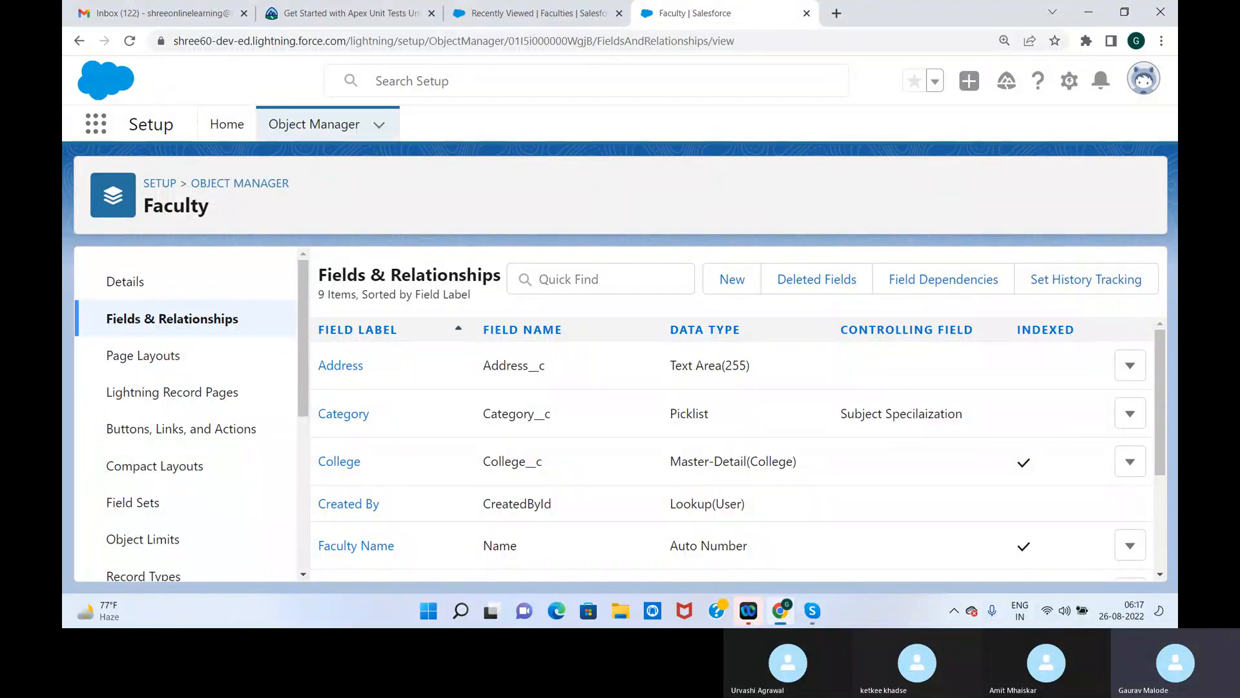
left_click(157, 368)
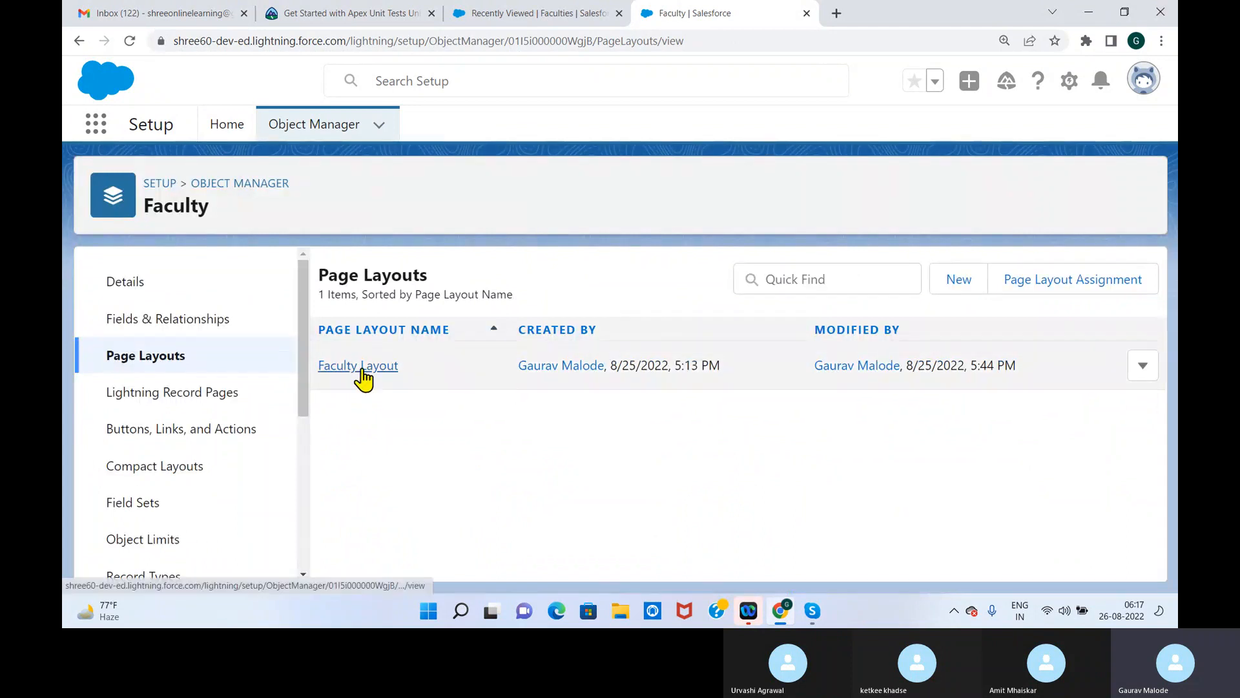
left_click(356, 367)
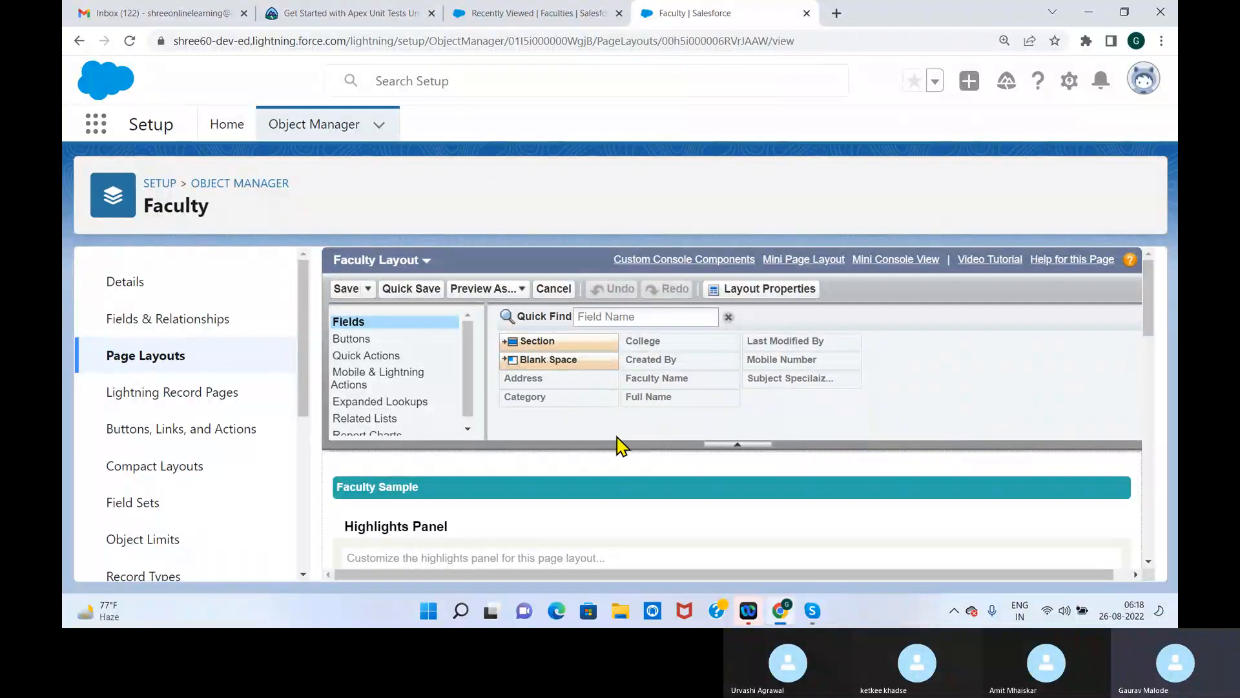
left_click_drag(1150, 310, 1135, 438)
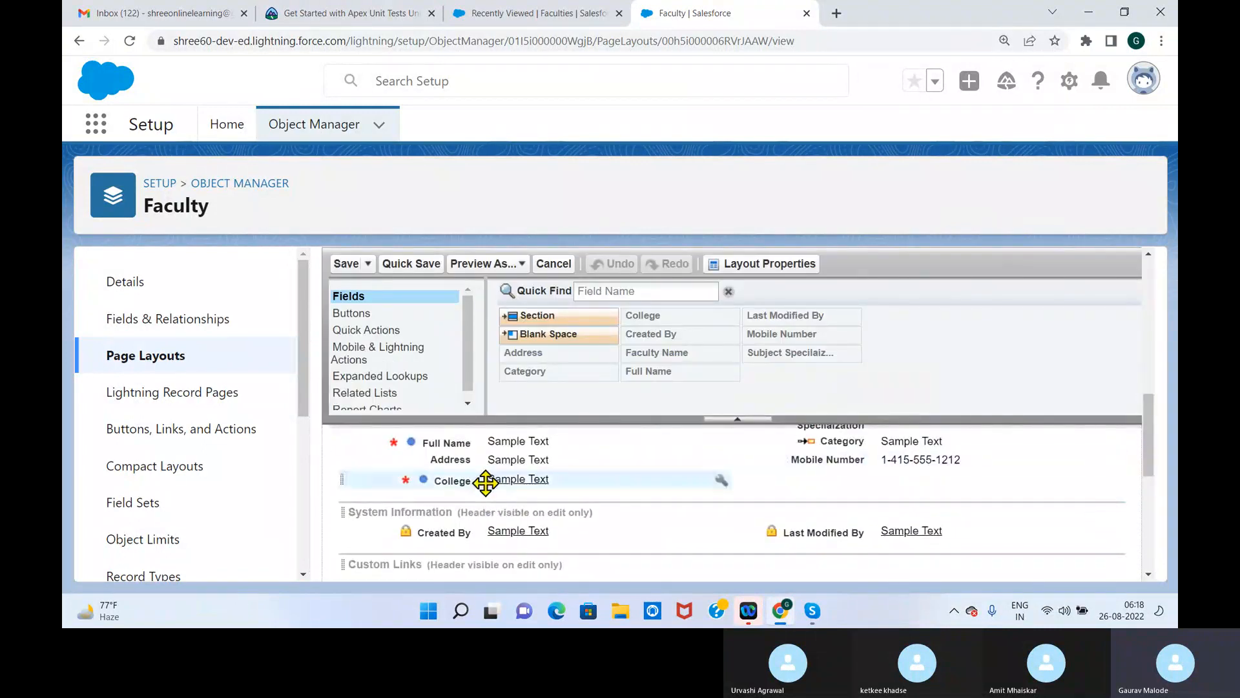
left_click_drag(463, 457, 569, 354)
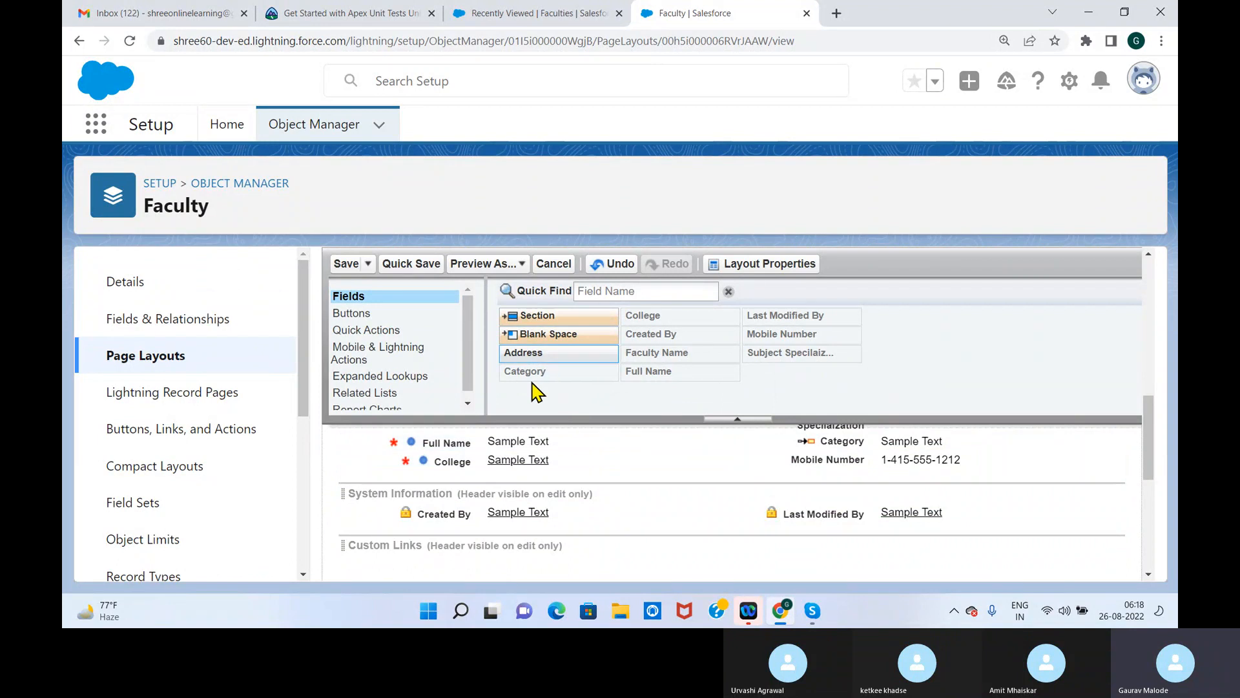
left_click(349, 264)
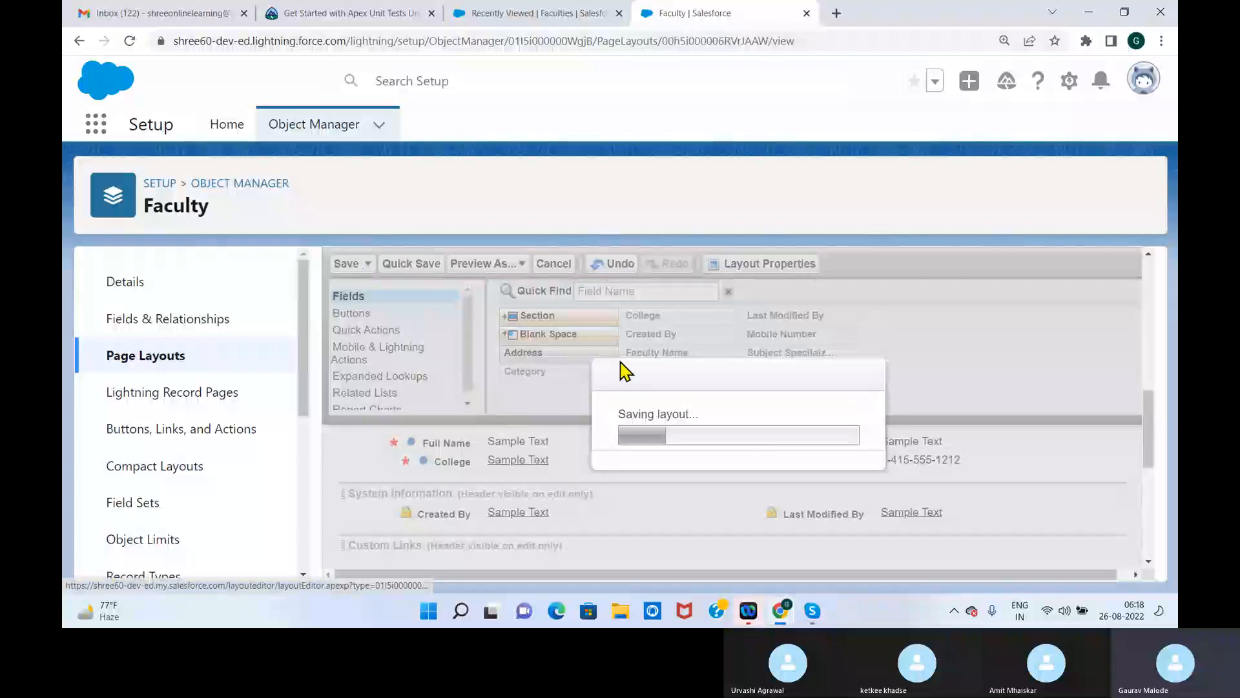
Check in new Faculty forms whether the Address field still appears, closing them without saving
left_click(541, 14)
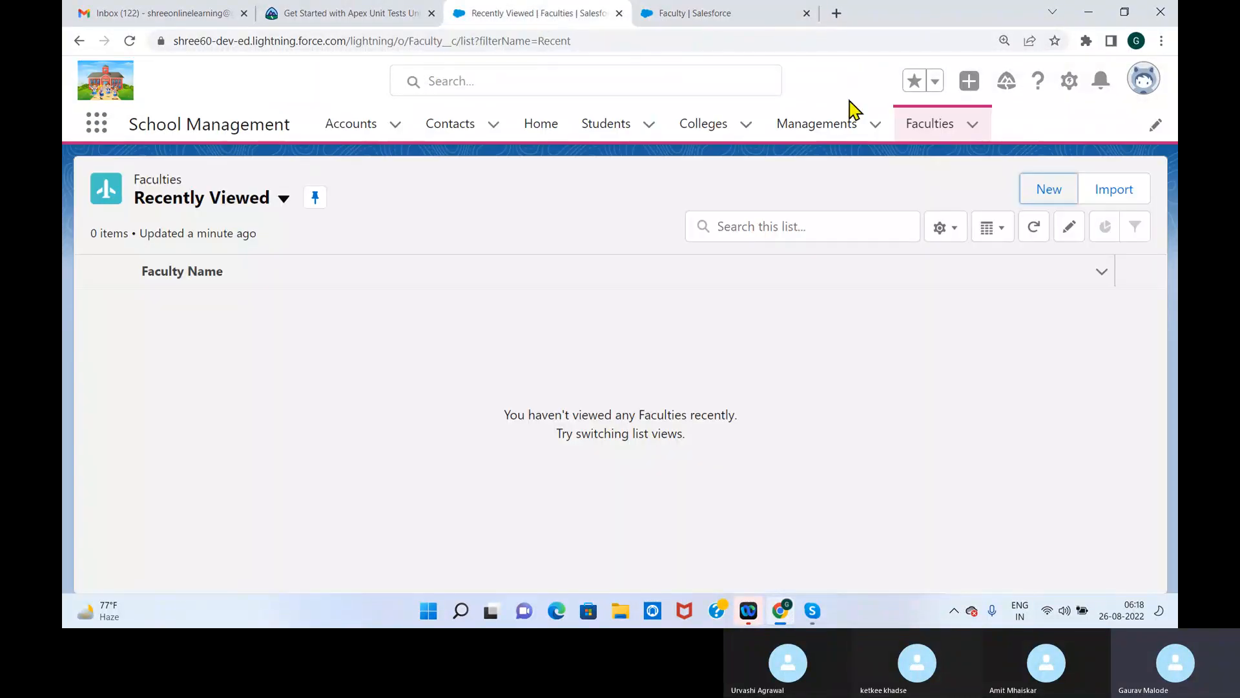
left_click(922, 131)
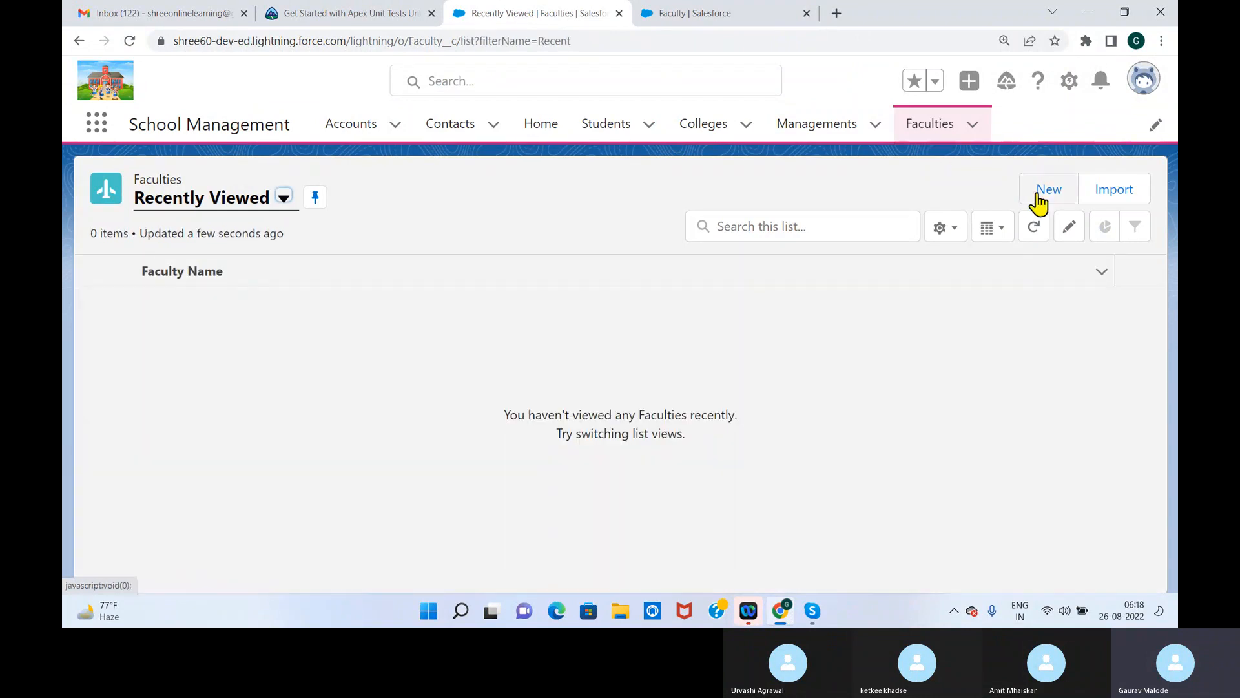
left_click(1040, 192)
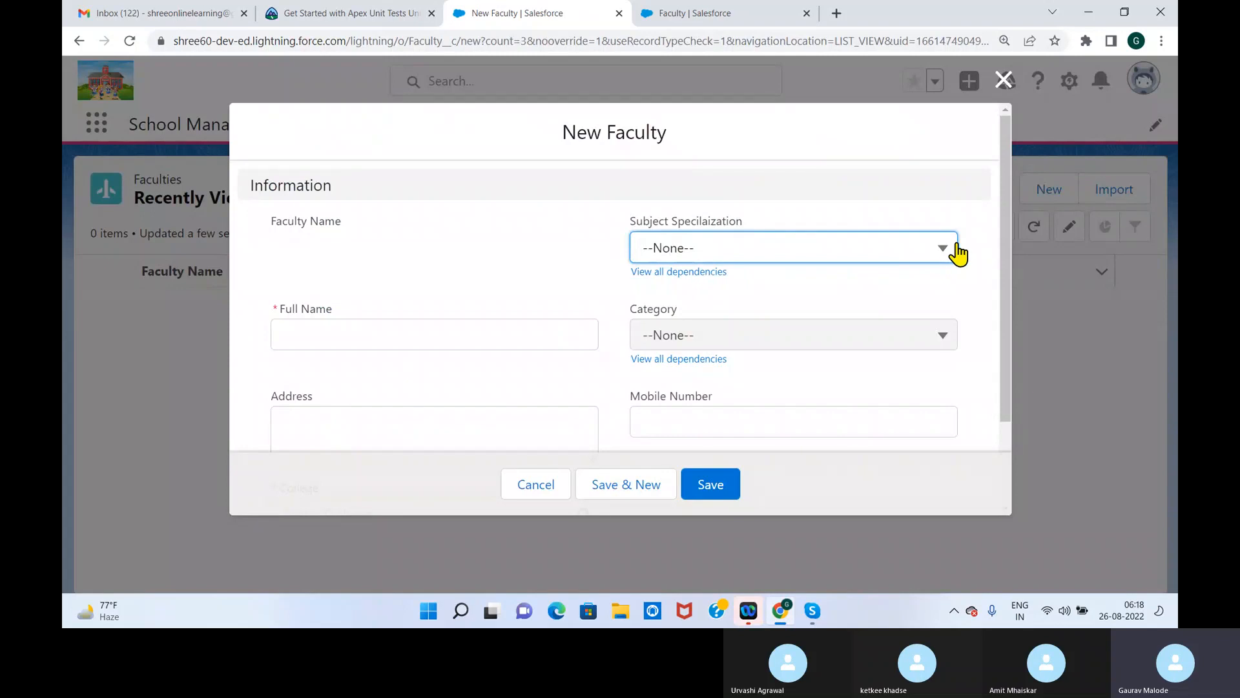
left_click_drag(1013, 235, 1002, 323)
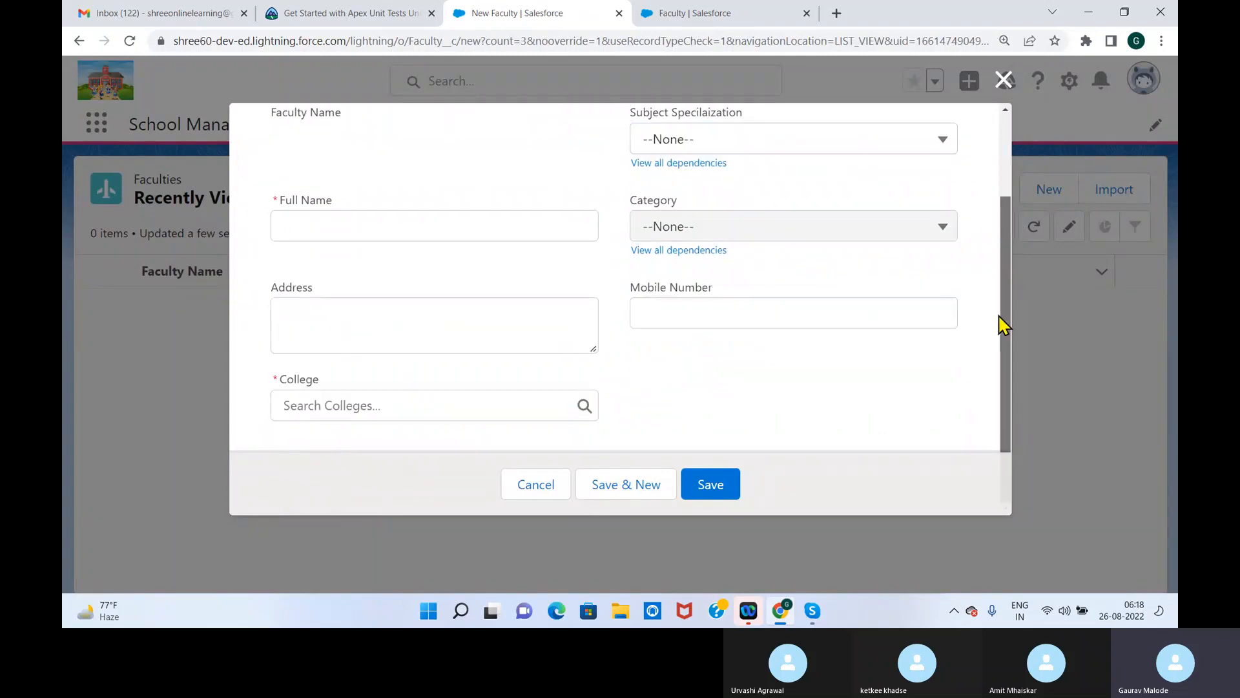
left_click(1003, 80)
left_click(962, 124)
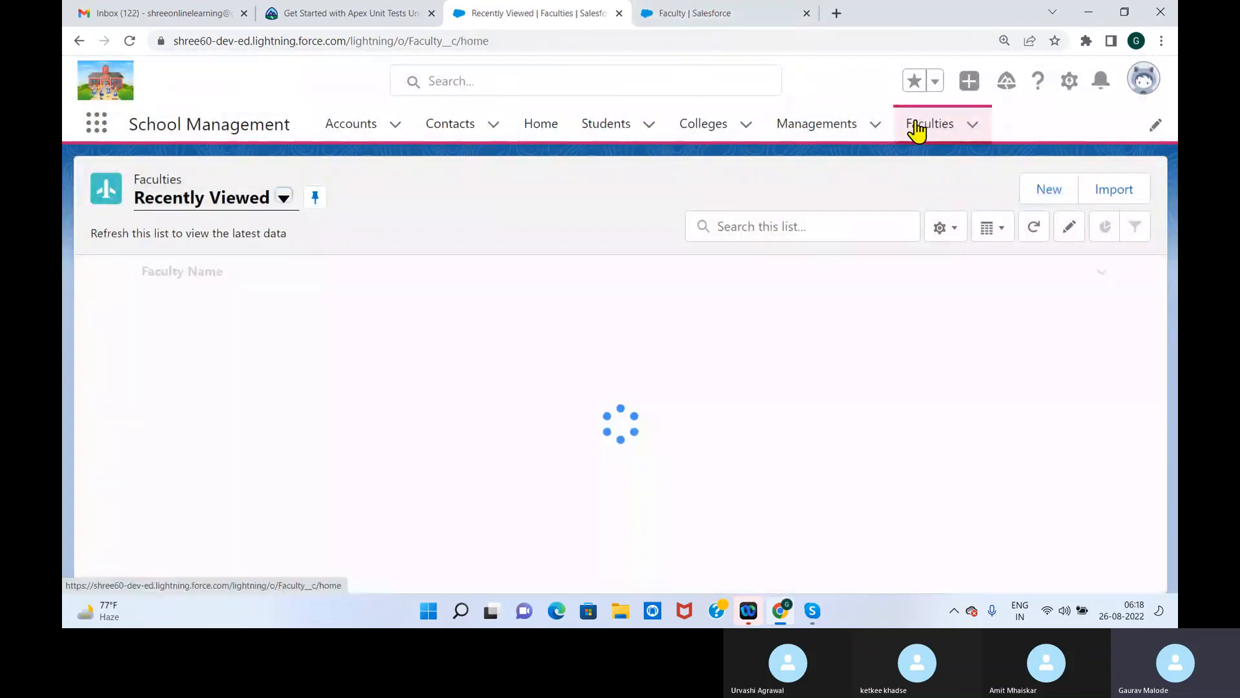
left_click(1040, 191)
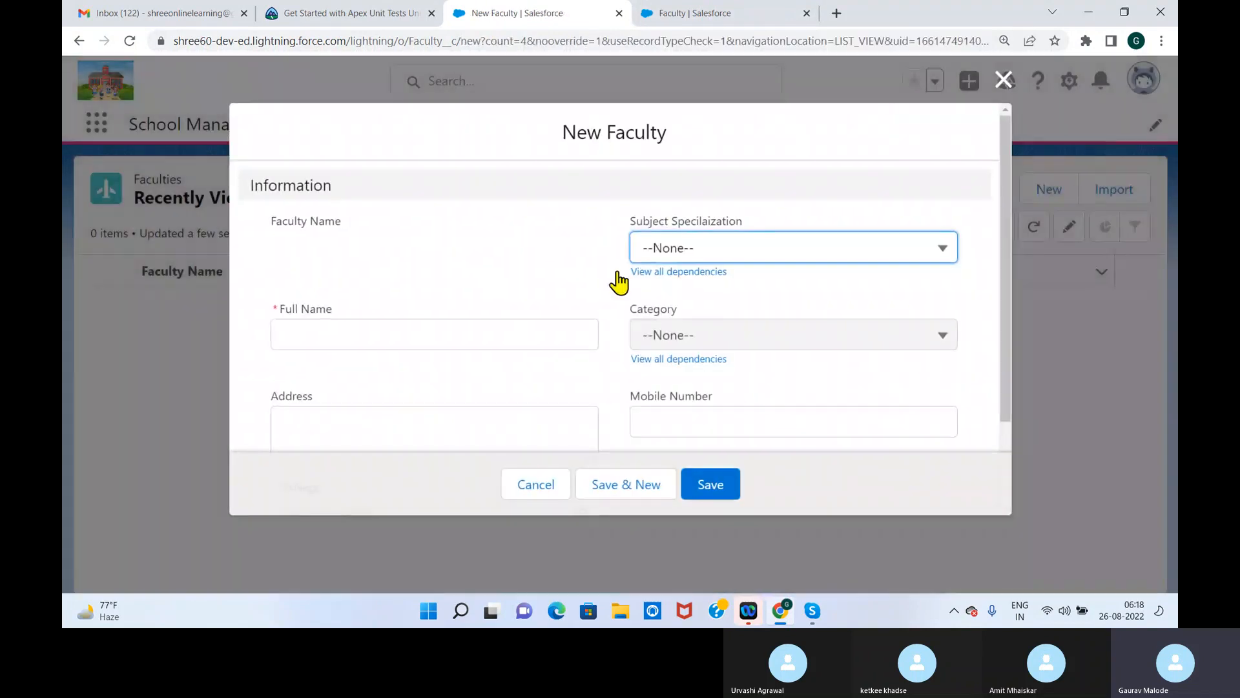
left_click(1003, 80)
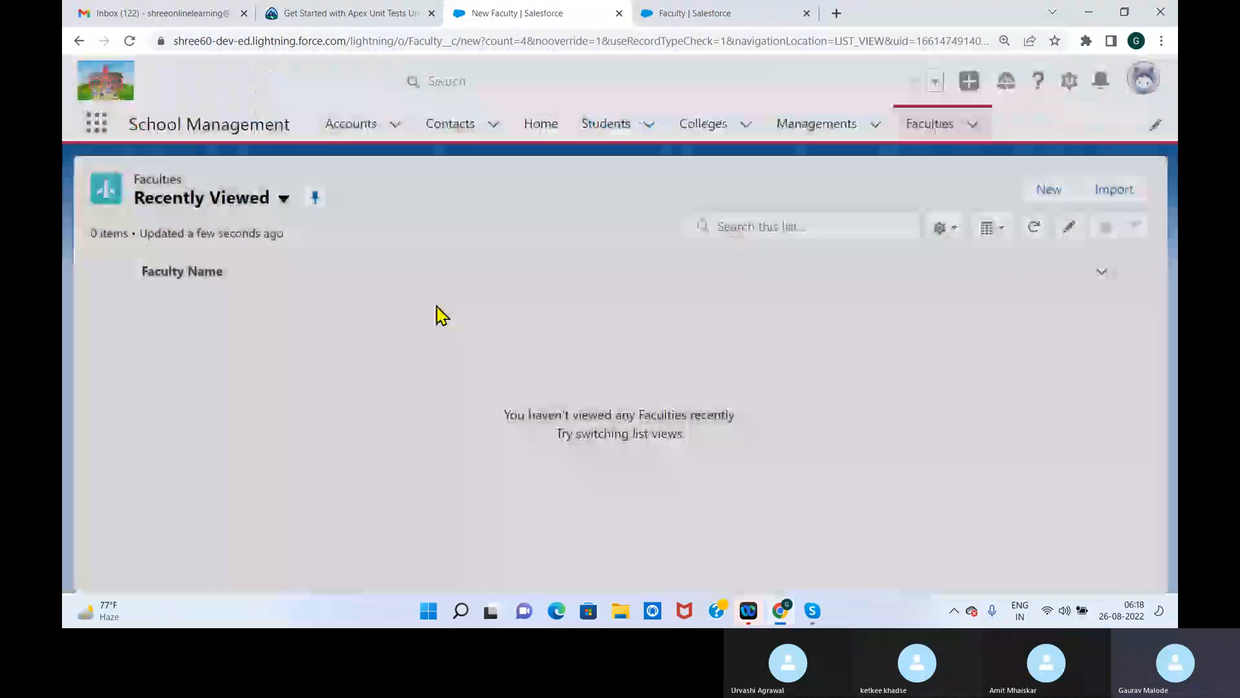
Reopen the Faculty Layout and review the section properties of its Information section
left_click(703, 19)
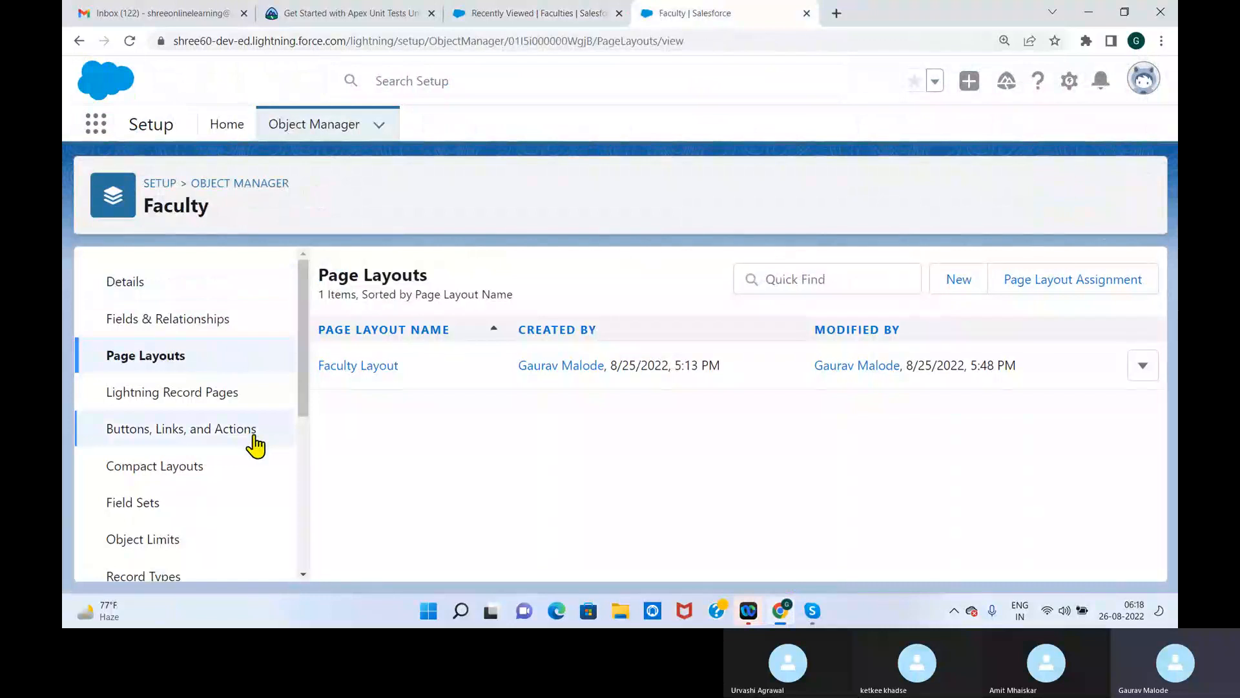
left_click(357, 366)
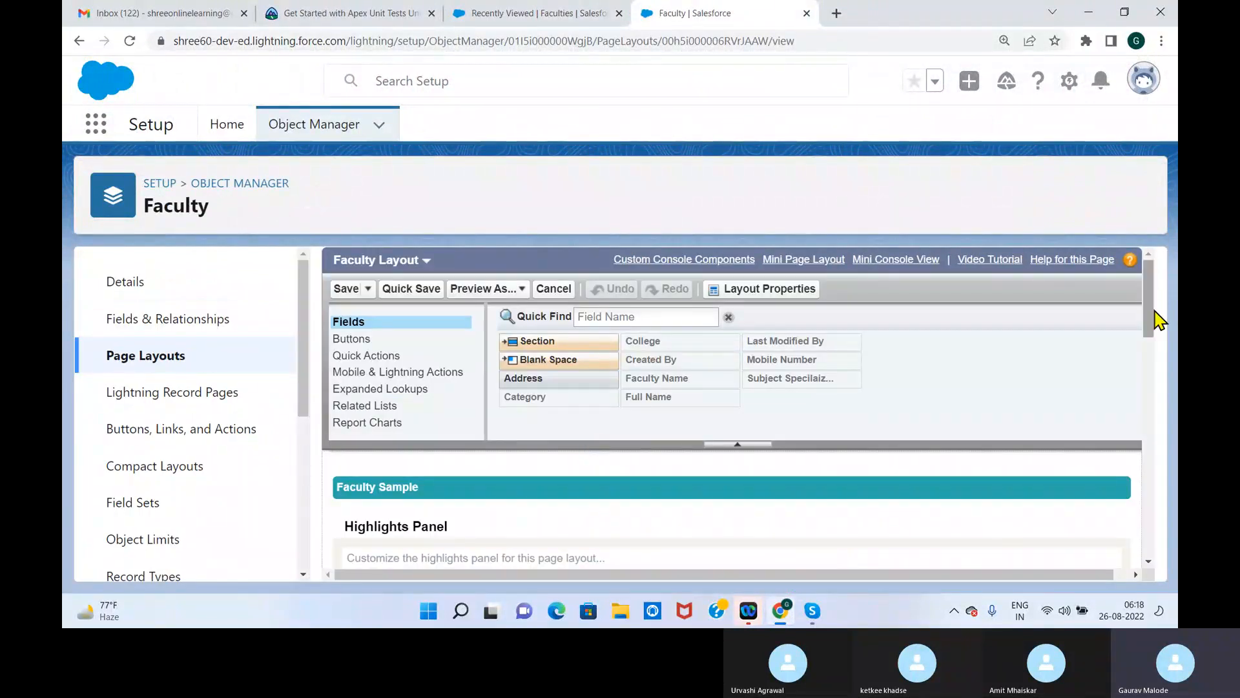
left_click_drag(1153, 313, 1139, 415)
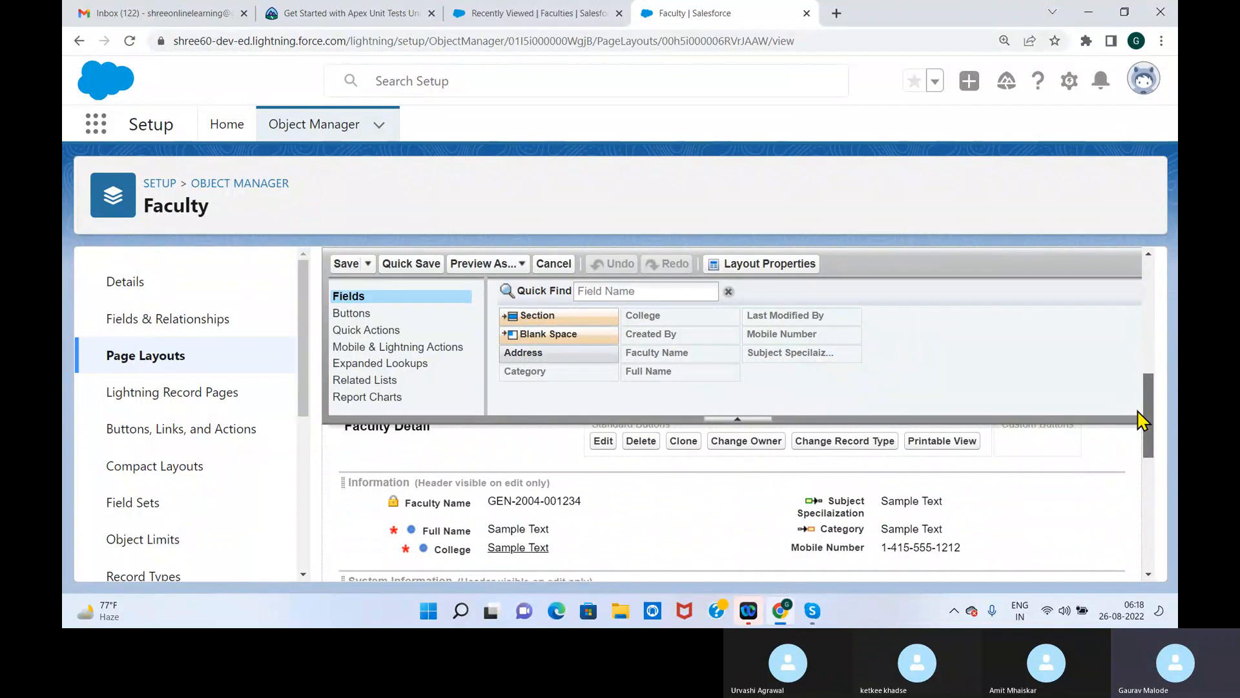
double_click(530, 483)
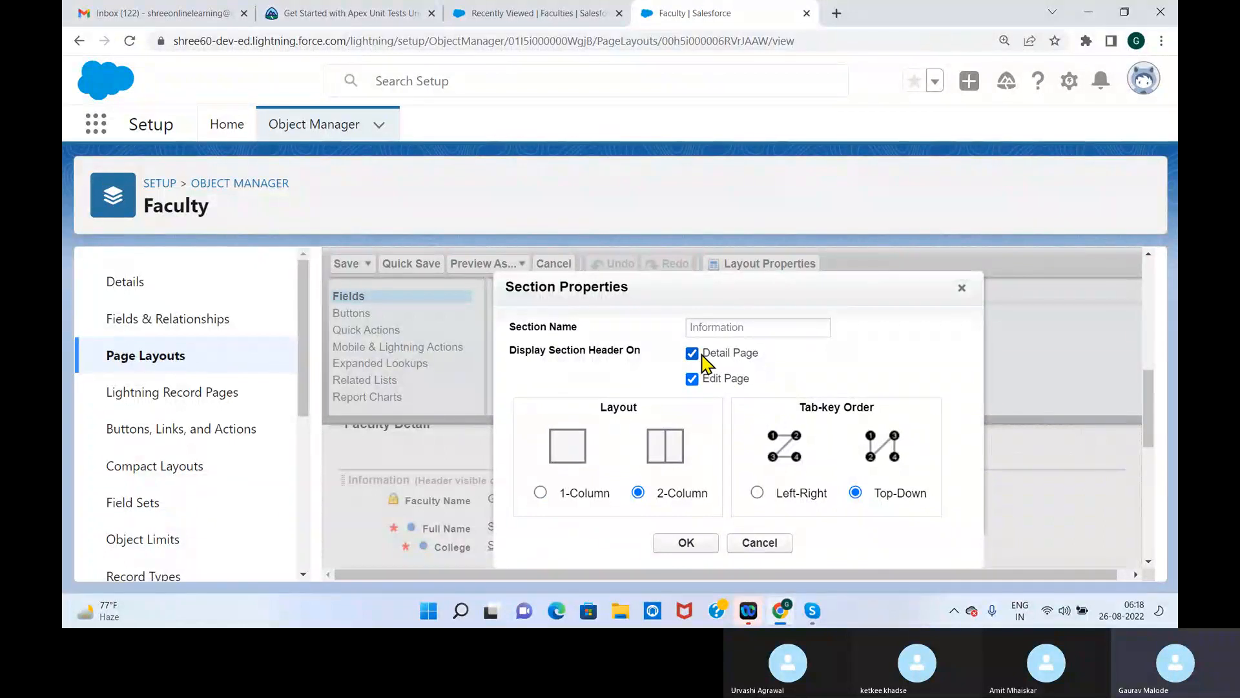
left_click(689, 546)
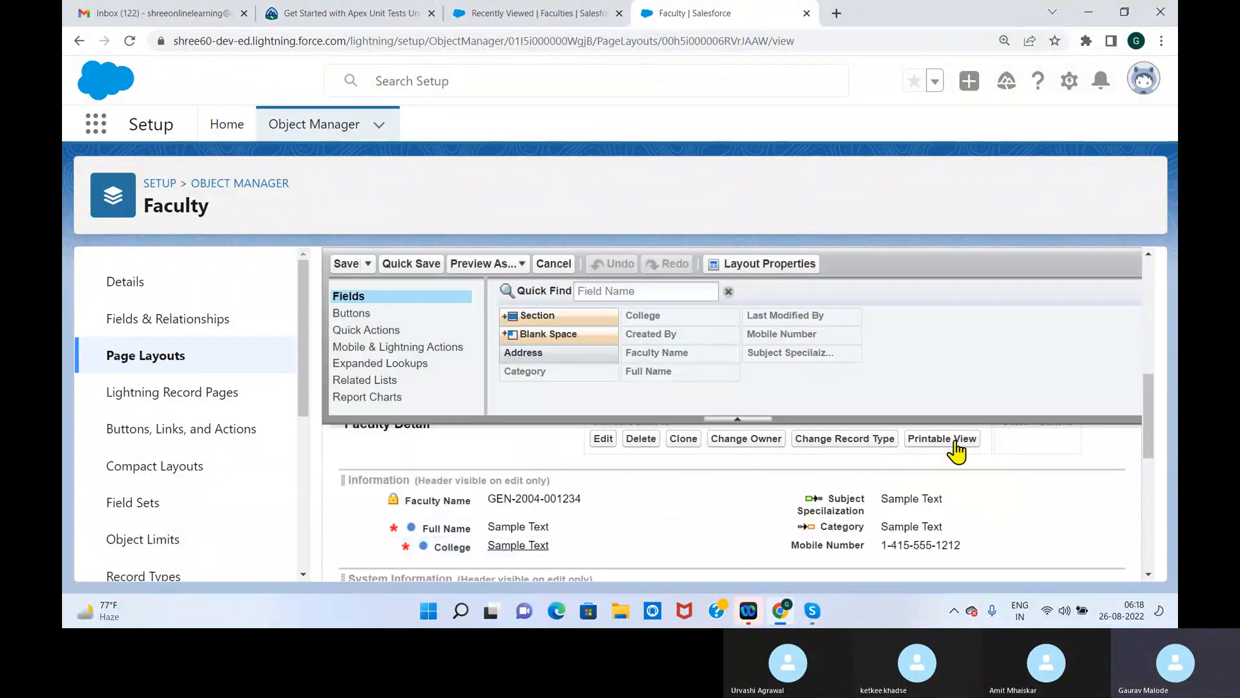
Add a two-column section named College Details above the Information section of the Faculty Layout
left_click_drag(1155, 416, 1150, 445)
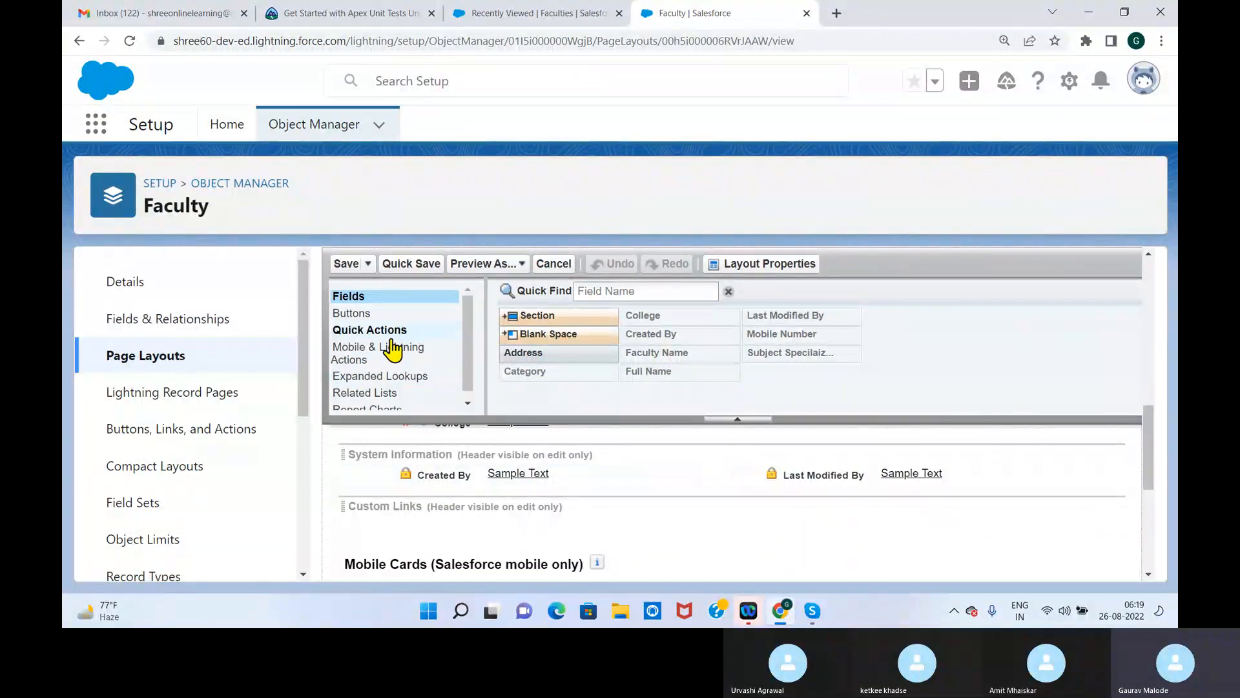
left_click_drag(471, 360, 471, 407)
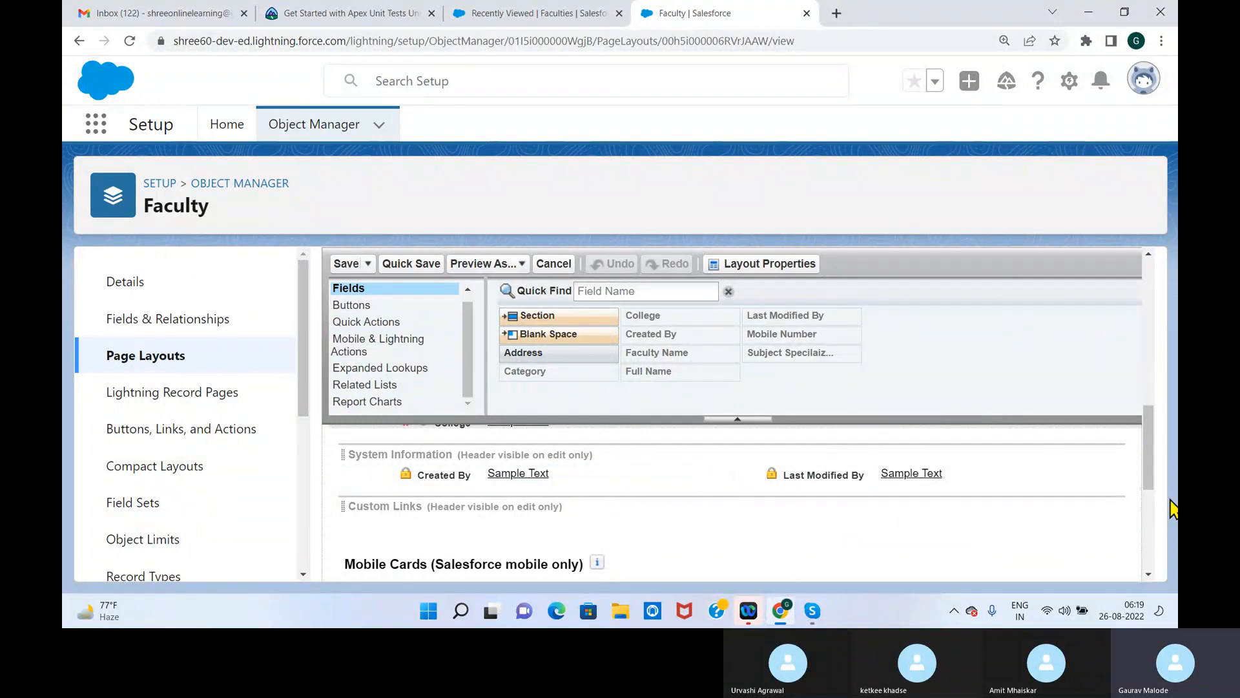
mouse_move(1149, 465)
left_mouse_down()
mouse_move(1148, 428)
mouse_move(1149, 447)
left_mouse_up()
right_click(591, 528)
left_click(571, 524)
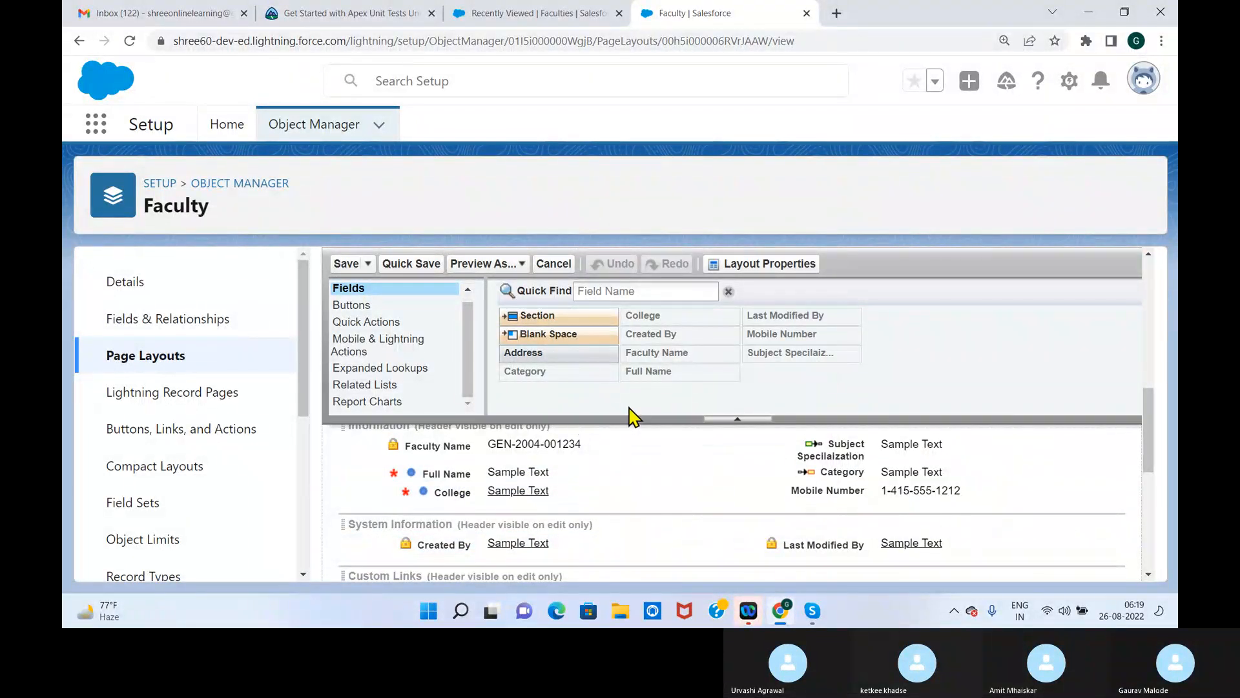
left_click_drag(564, 315, 475, 522)
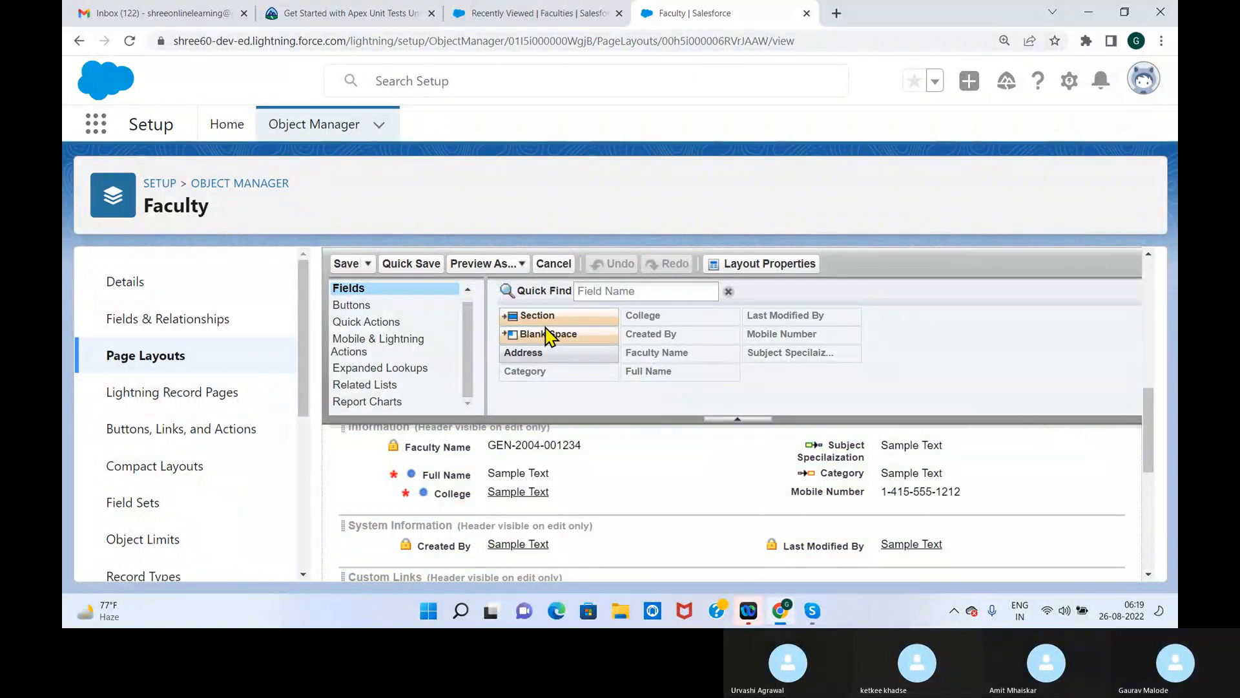
left_click_drag(545, 319, 475, 527)
left_click_drag(779, 317, 626, 306)
key("BackSpace")
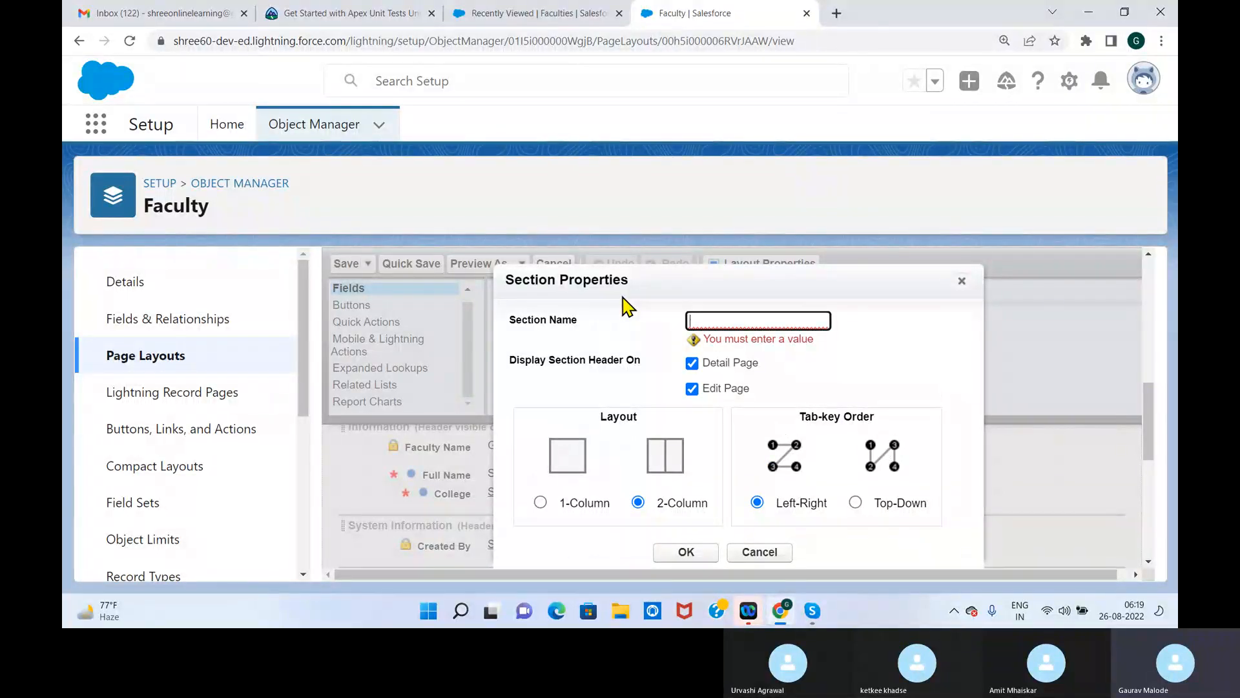
type("College Details")
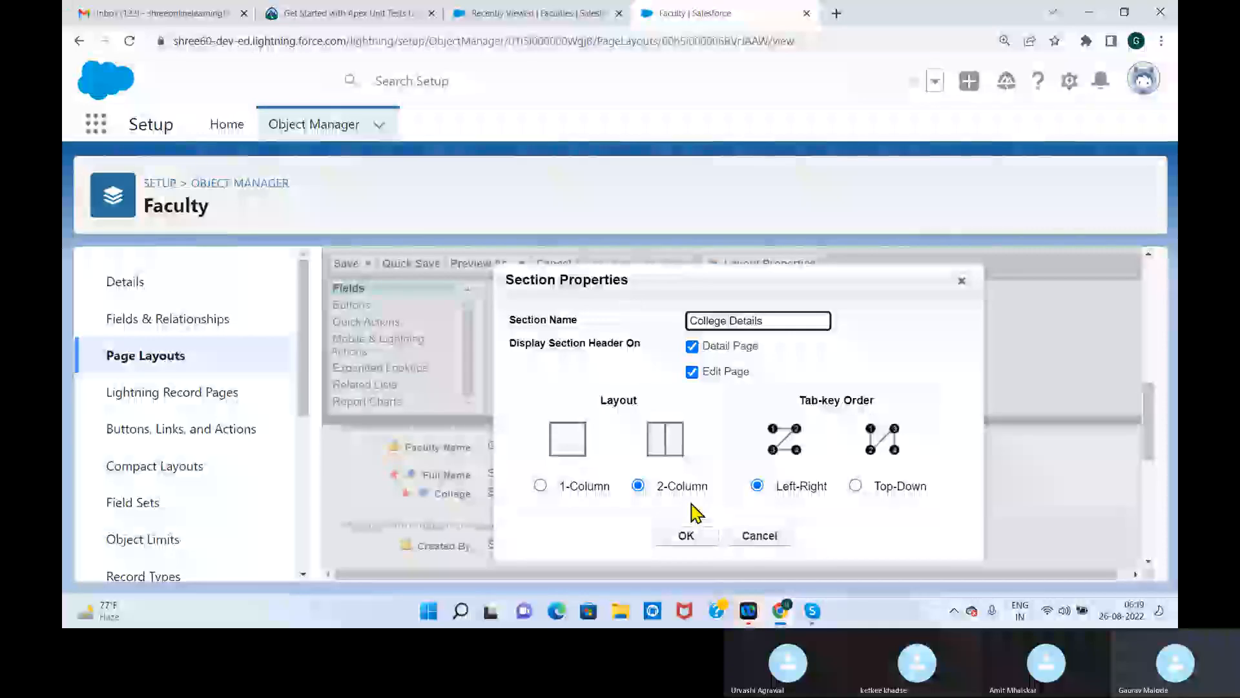
left_click(688, 535)
Delete the College Details section from the Faculty Layout and switch back to the Faculties list
mouse_move(1150, 419)
left_mouse_down()
mouse_move(1153, 459)
mouse_move(1157, 416)
left_mouse_up()
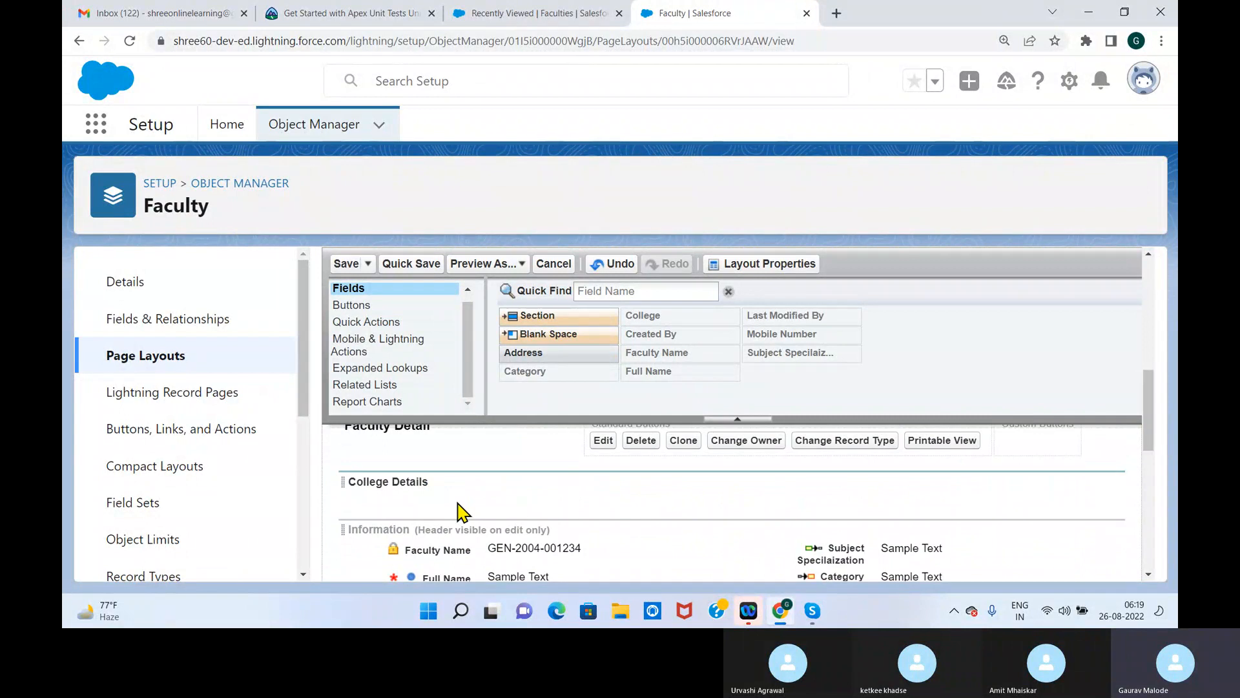
left_click_drag(1147, 433, 1152, 443)
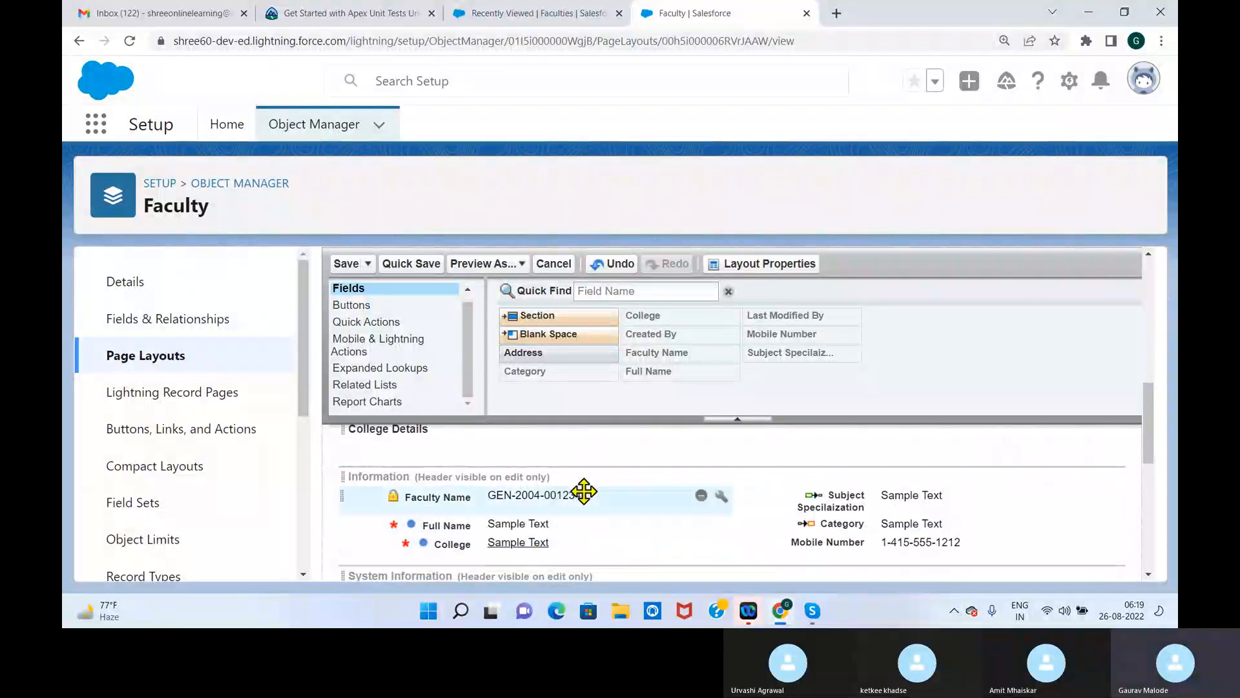
left_click_drag(1148, 447, 1147, 436)
mouse_move(448, 478)
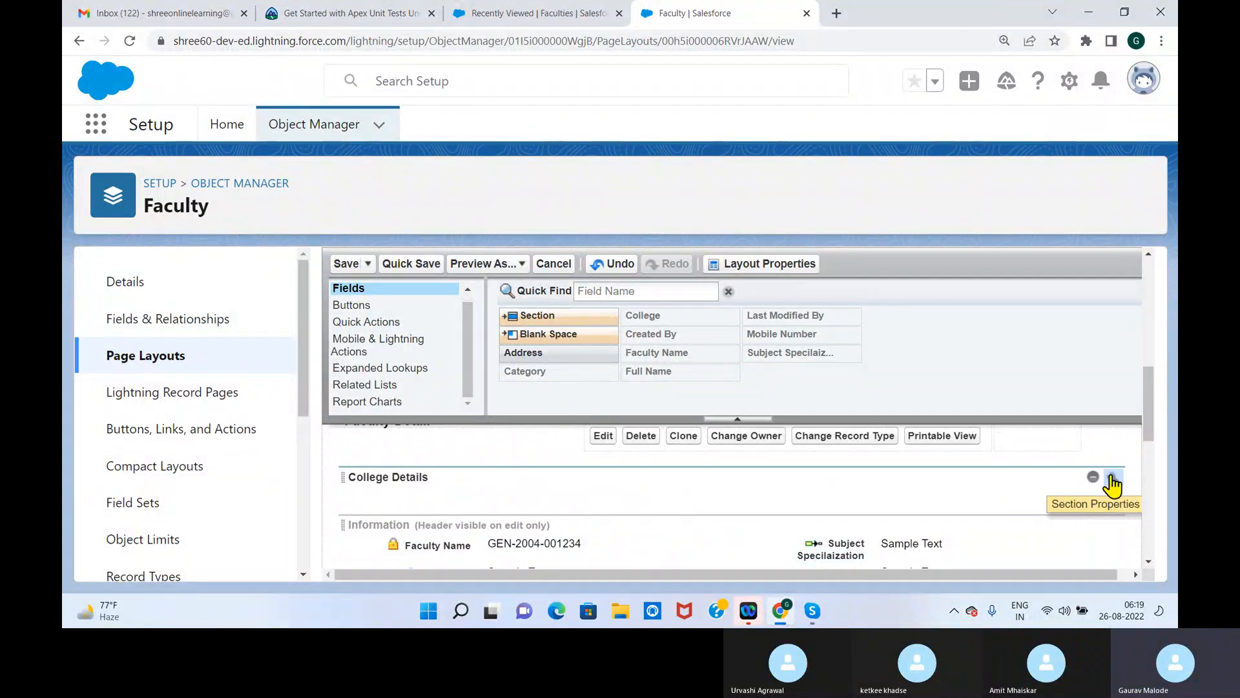
left_click(1094, 478)
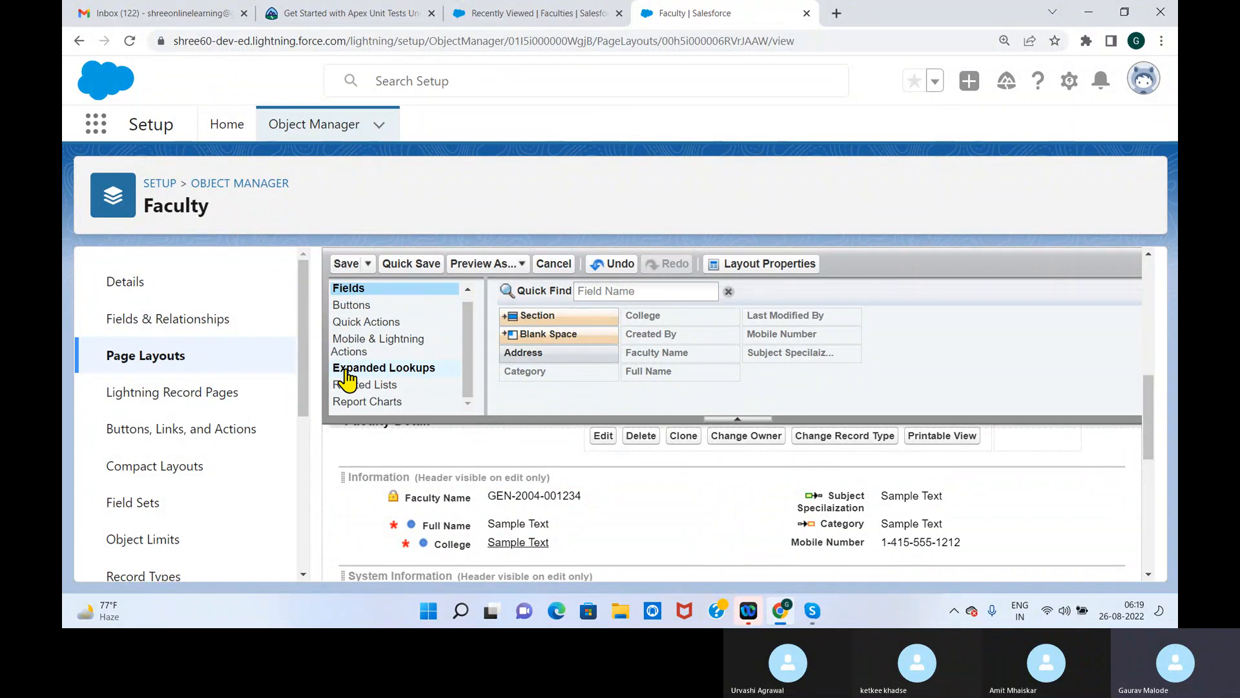
left_click(569, 13)
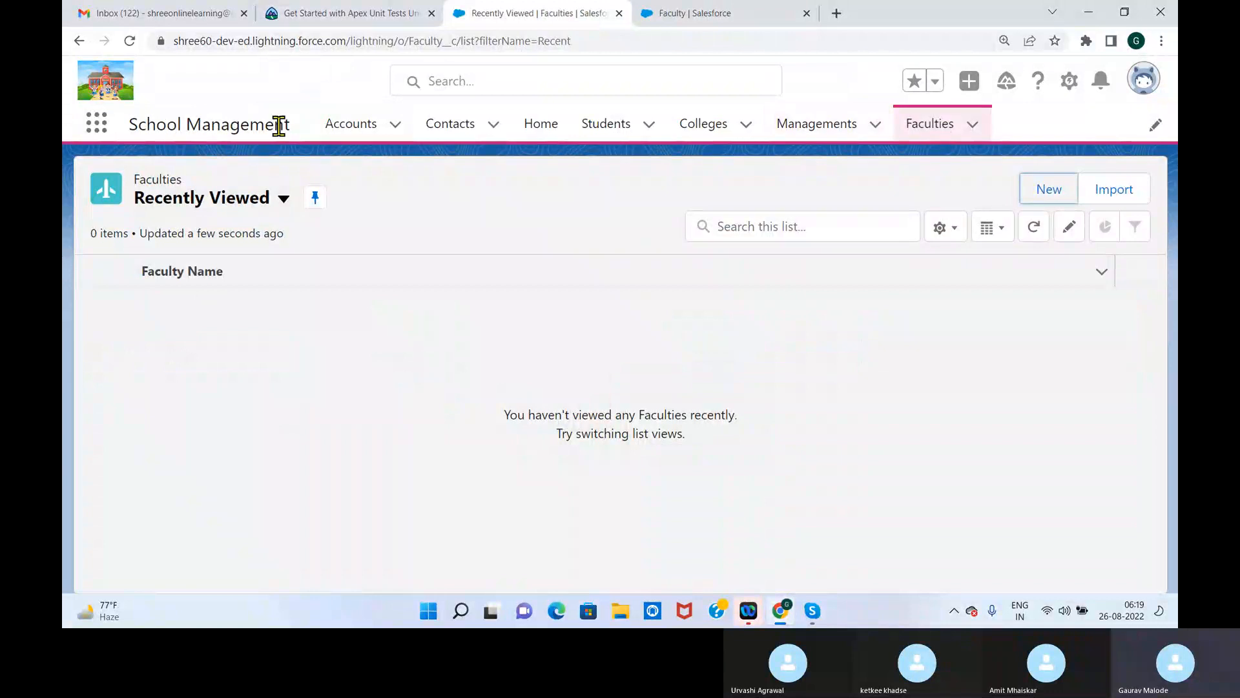
Go through the Students, Colleges and Faculties lists and start a new Management record
left_click(600, 126)
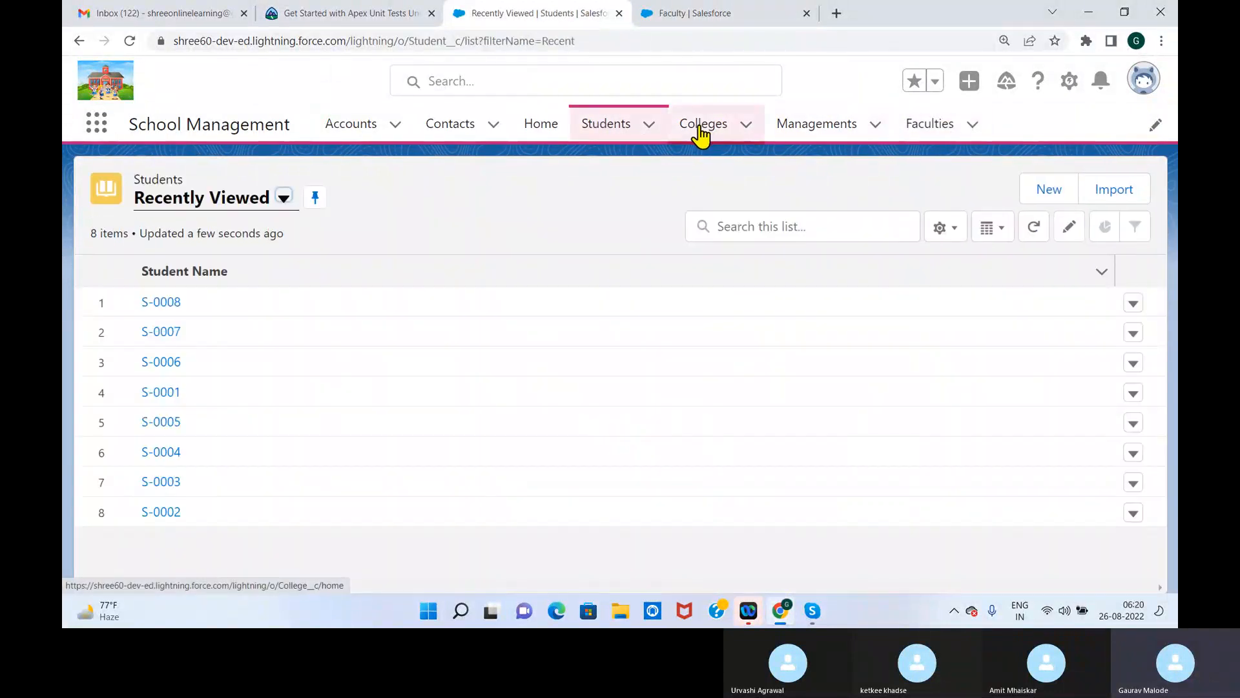
left_click(699, 126)
left_click(816, 131)
left_click(928, 133)
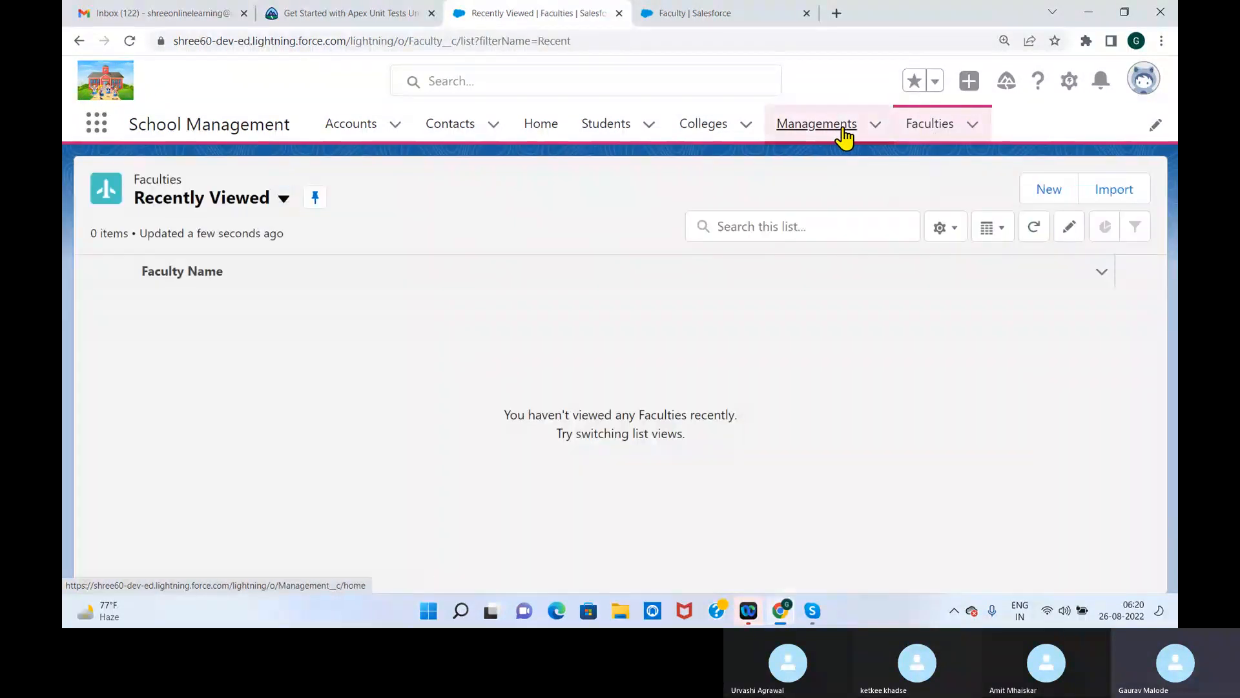
left_click(841, 127)
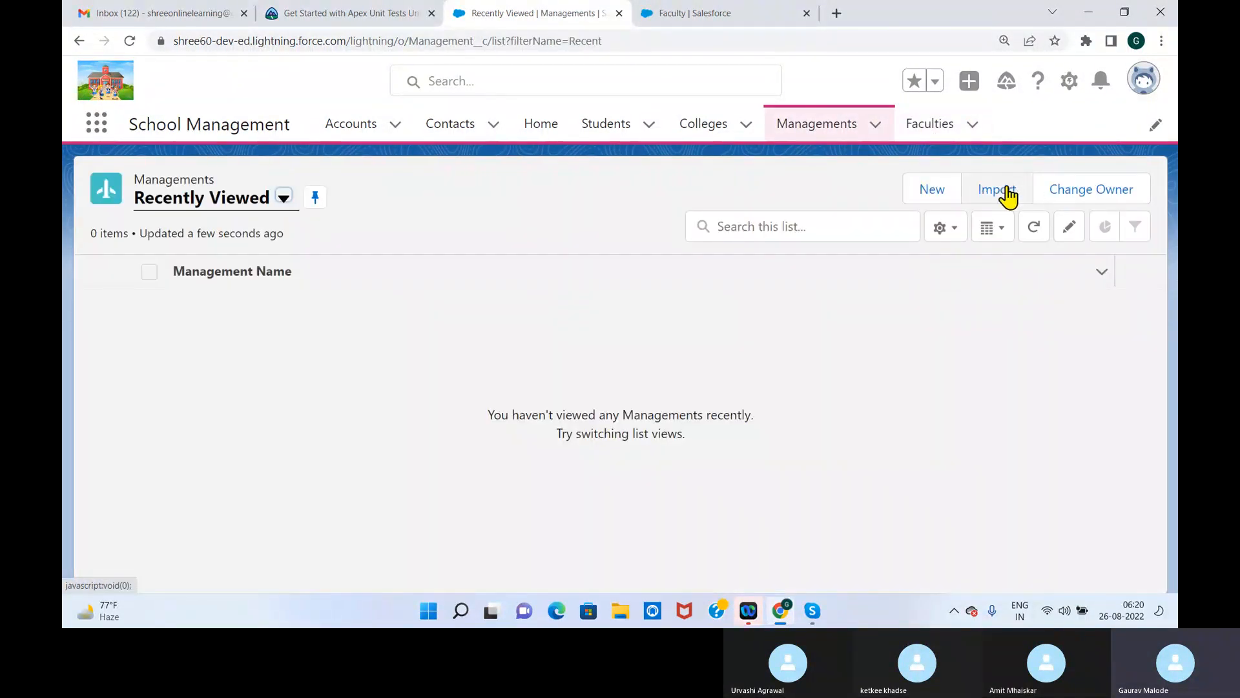
left_click(934, 190)
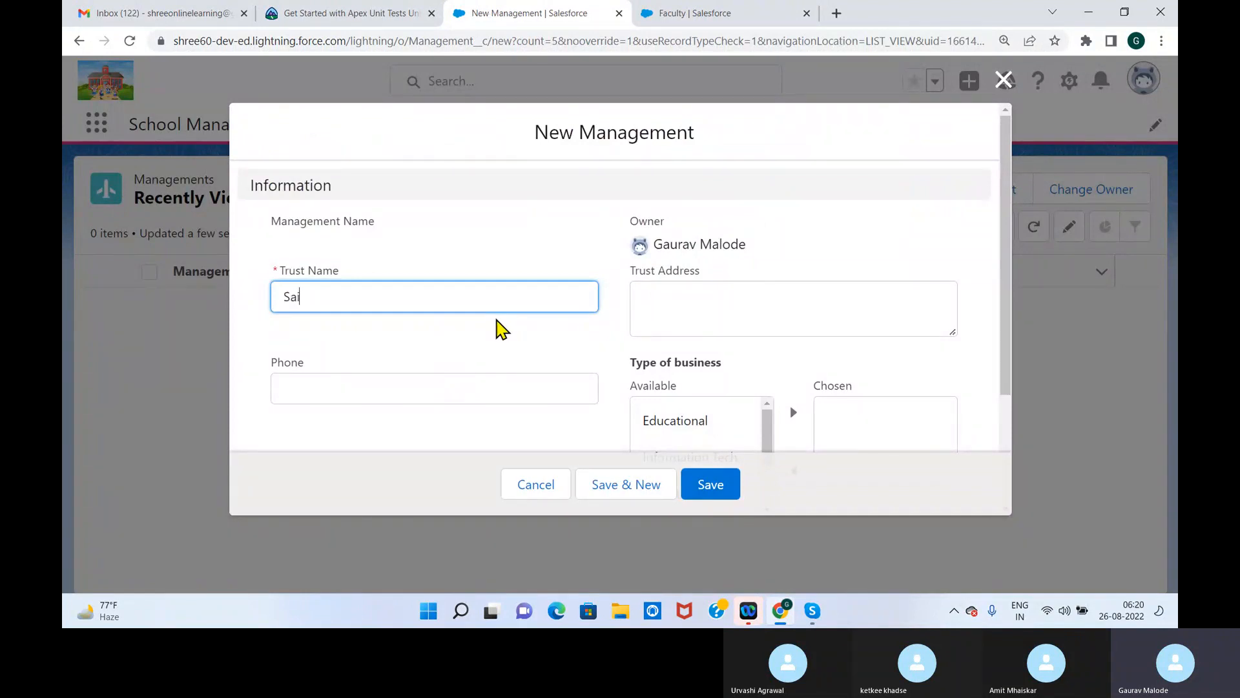
Enter Sai Baba Trust Nagpur as the Trust Name, and fill in the trust's phone number and its city as the address
key("BackSpace")
key("BackSpace")
type("Trust nagpur")
left_click(511, 327)
left_click(483, 400)
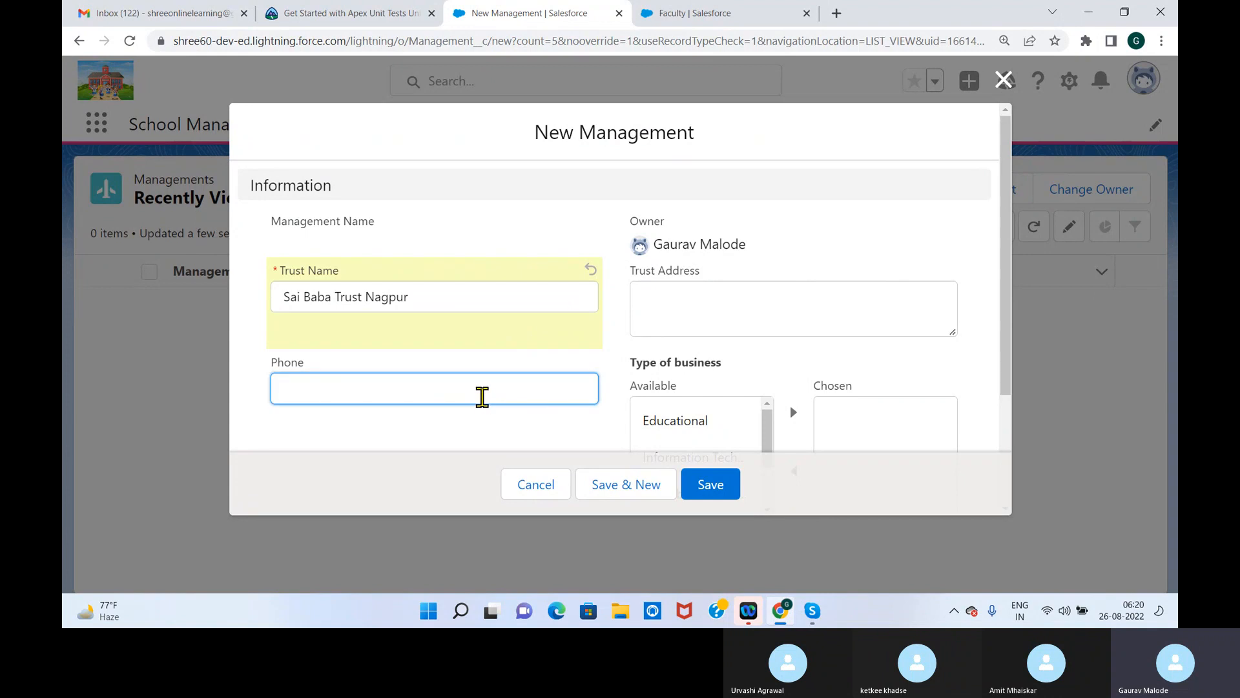
left_click(798, 330)
type("Nagpur")
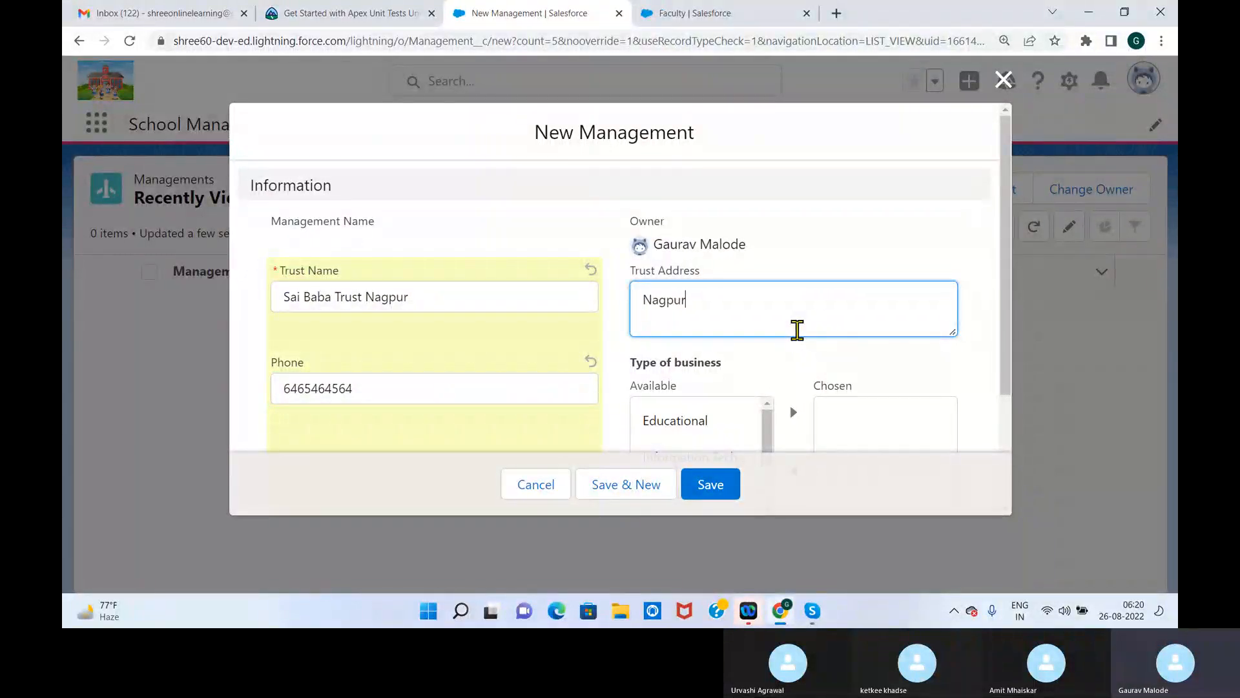
Add Educational to the chosen values of the Type of business field and look through the remaining options
left_click_drag(1007, 251, 1011, 368)
mouse_move(768, 301)
left_mouse_down()
mouse_move(768, 347)
mouse_move(773, 302)
left_mouse_up()
left_click(702, 255)
left_click(793, 253)
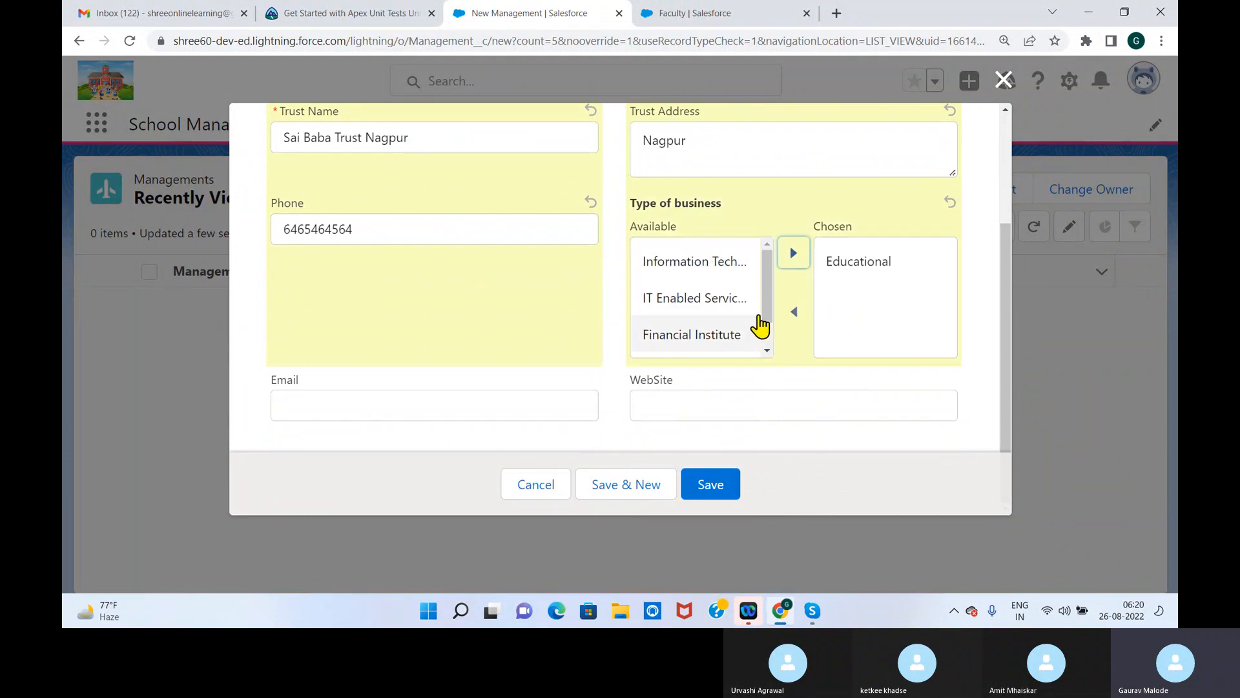
scroll(766, 333, "down", 1)
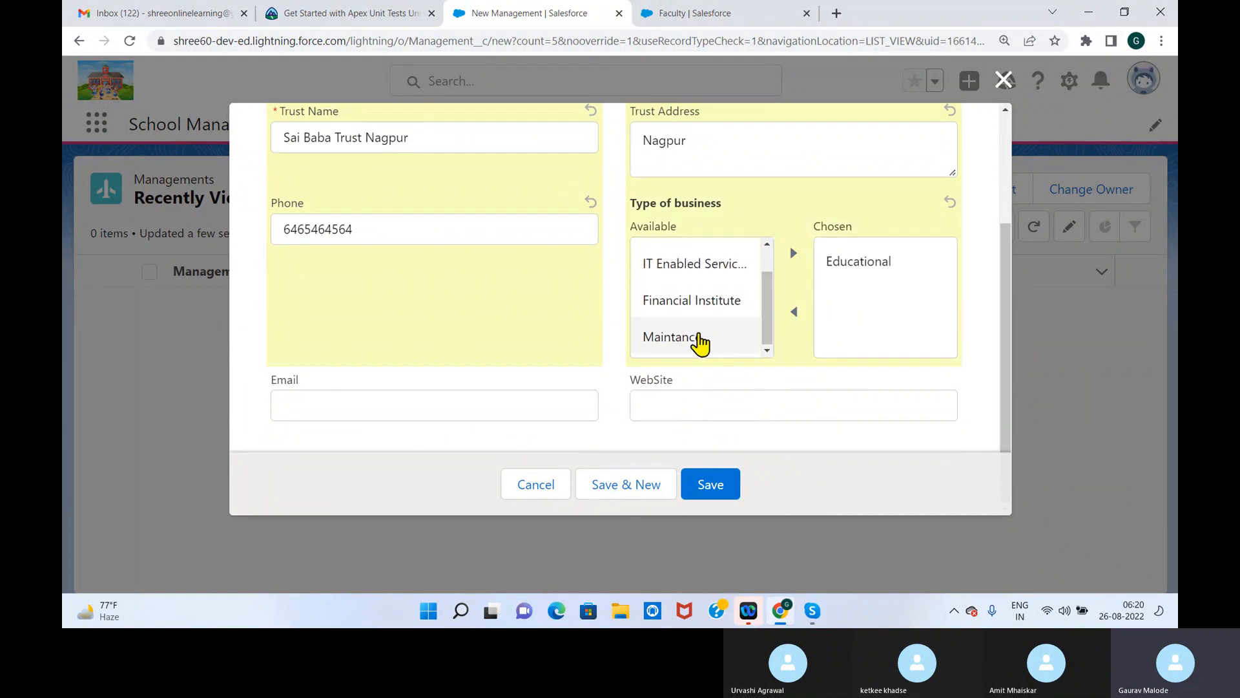
left_click(395, 403)
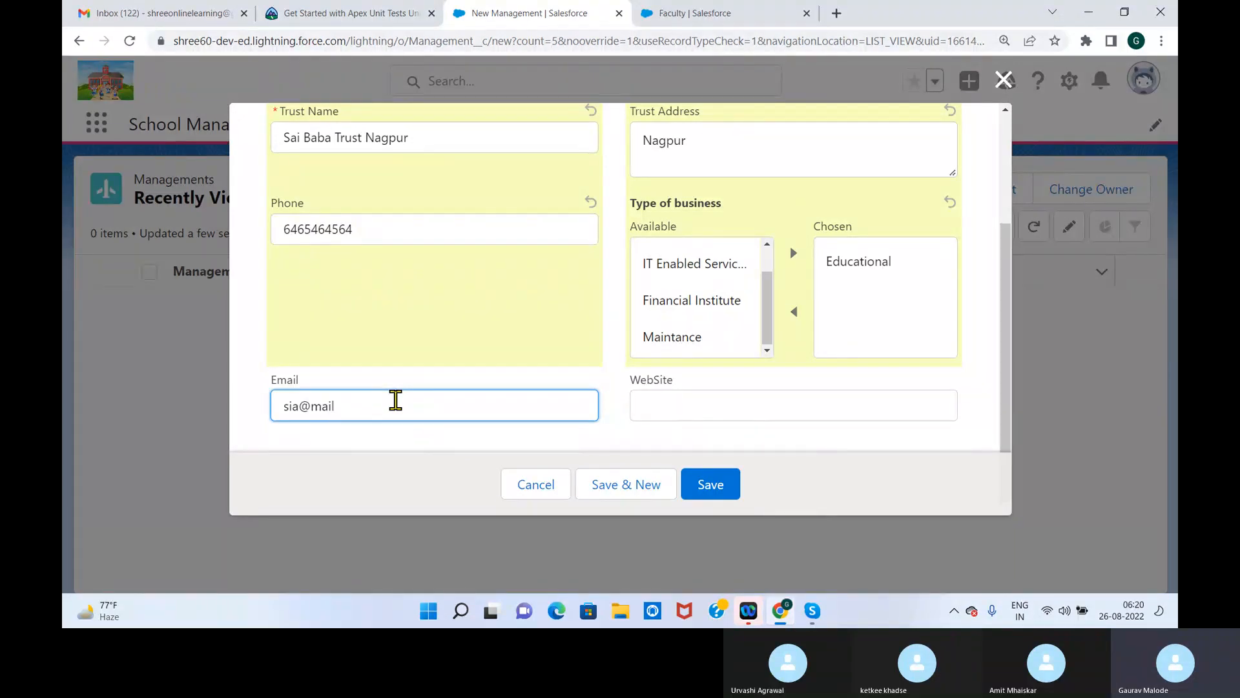
left_click(681, 407)
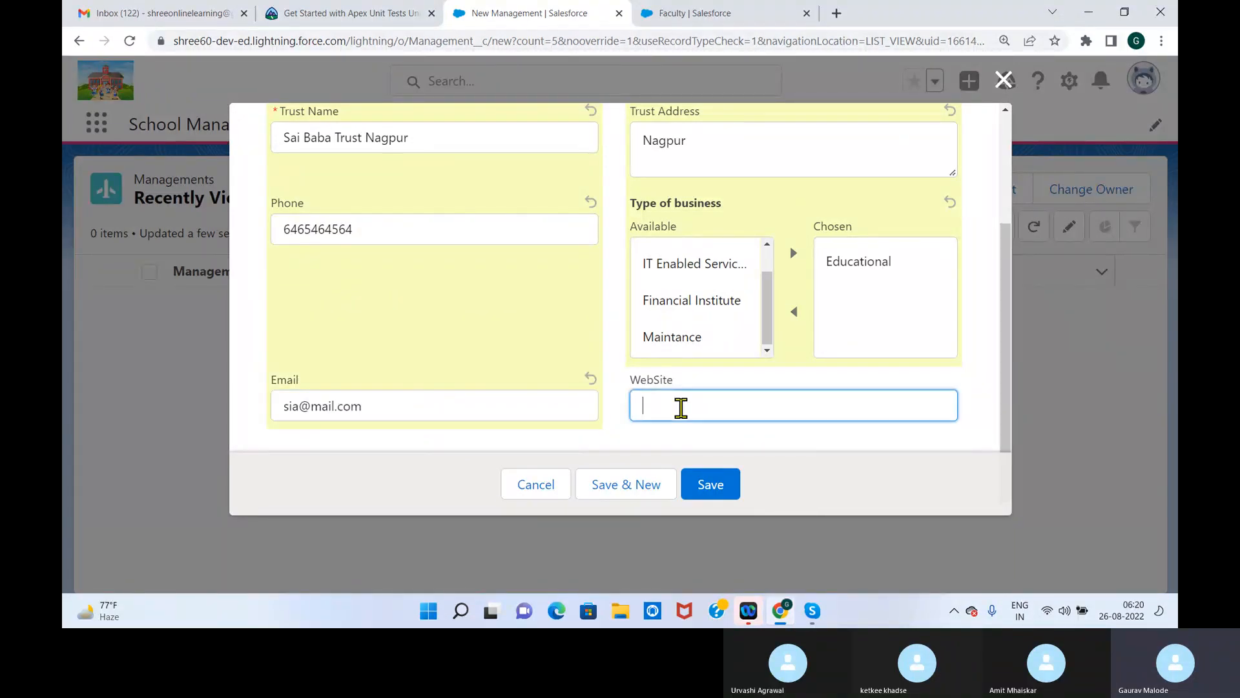
type("ww")
key("BackSpace")
key("BackSpace")
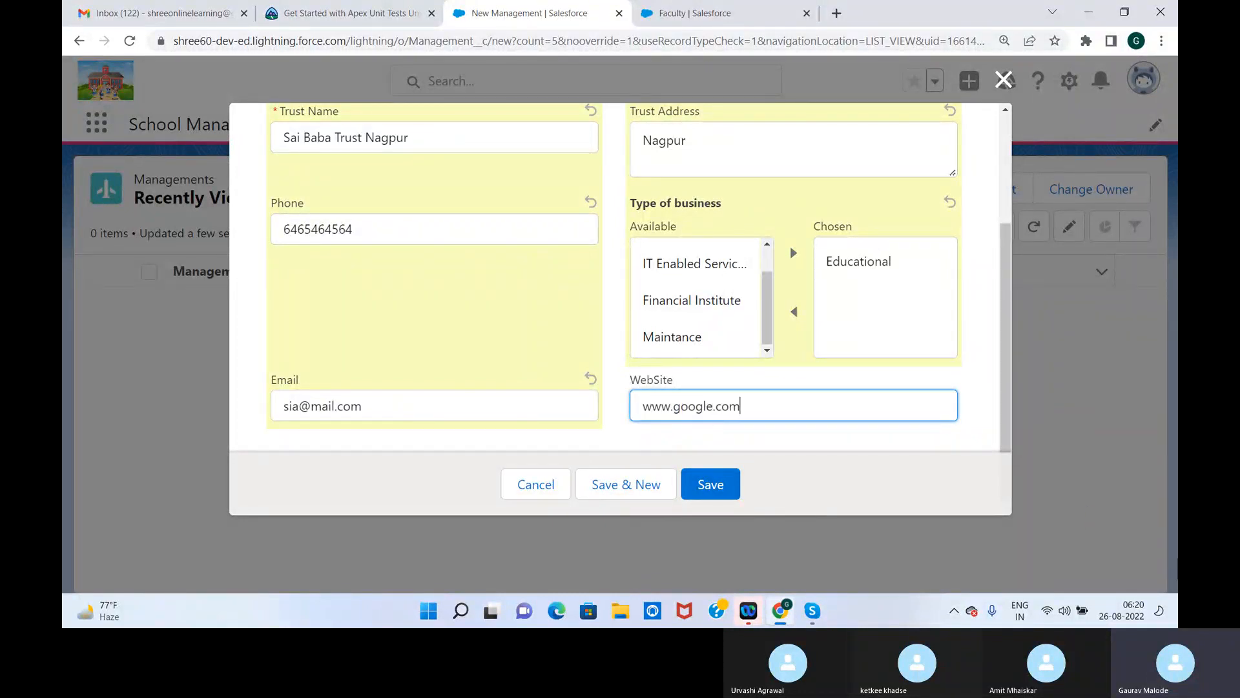
left_click(720, 483)
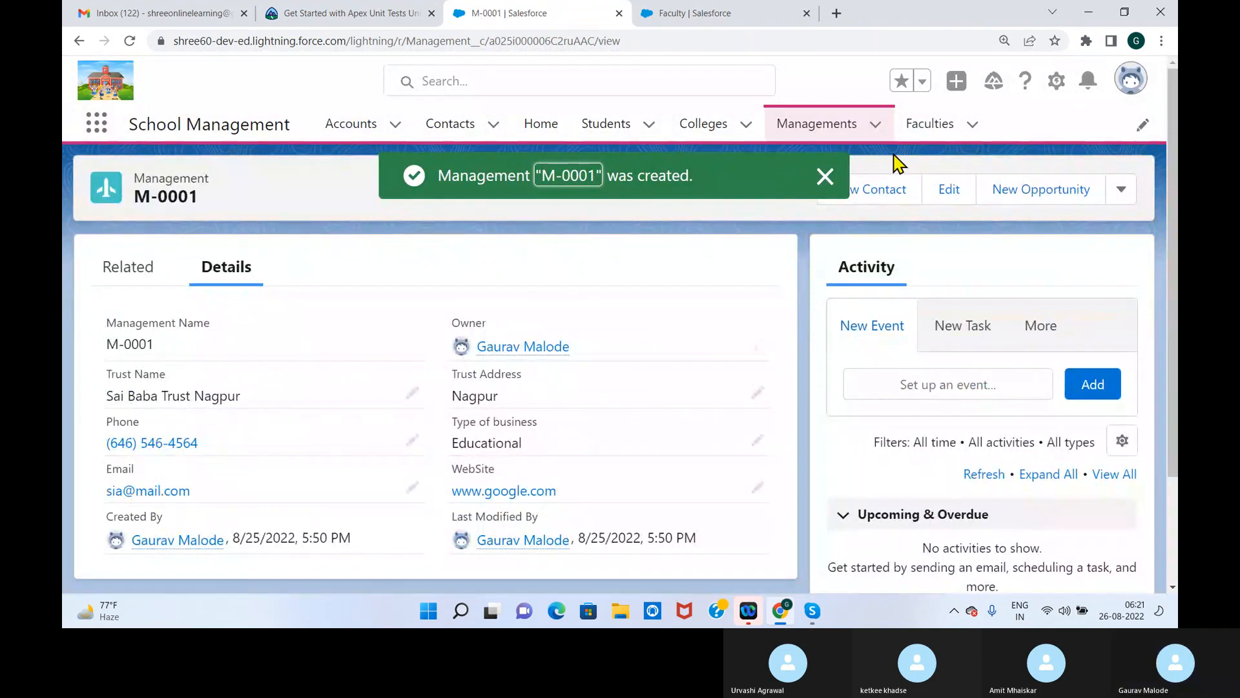
left_click(825, 175)
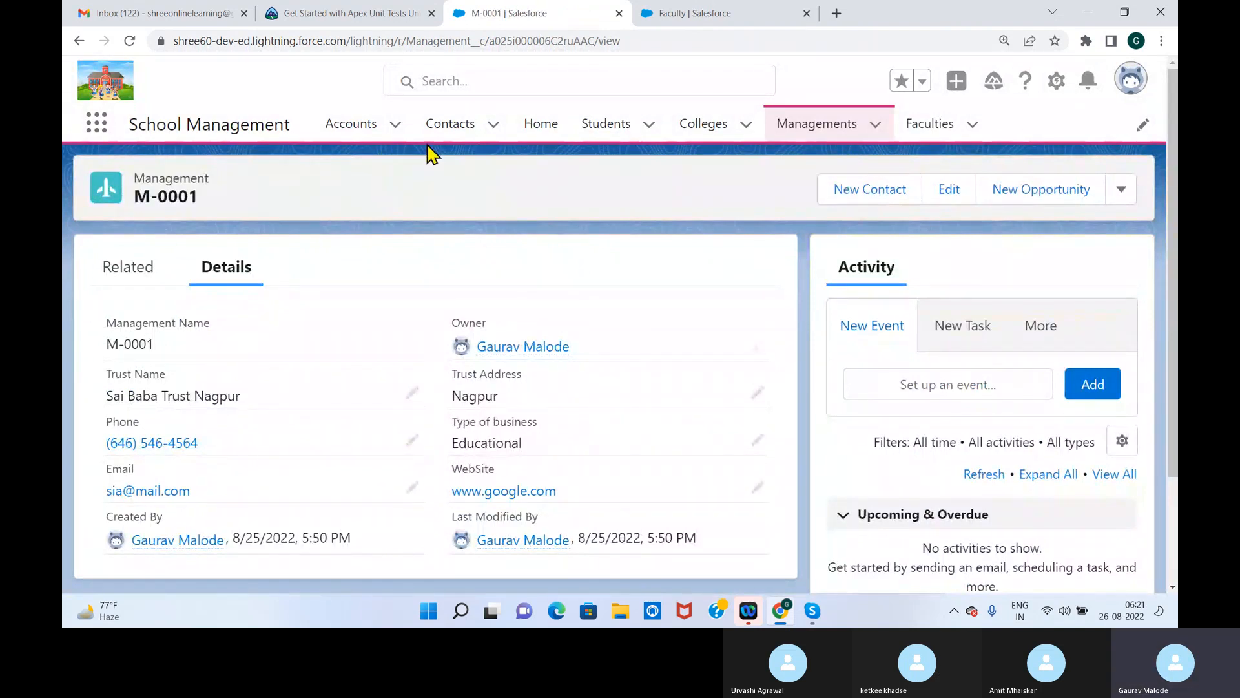
Start another Management record with the Trust Name Shree Gajanan Shegaon
left_click(847, 132)
left_click(931, 192)
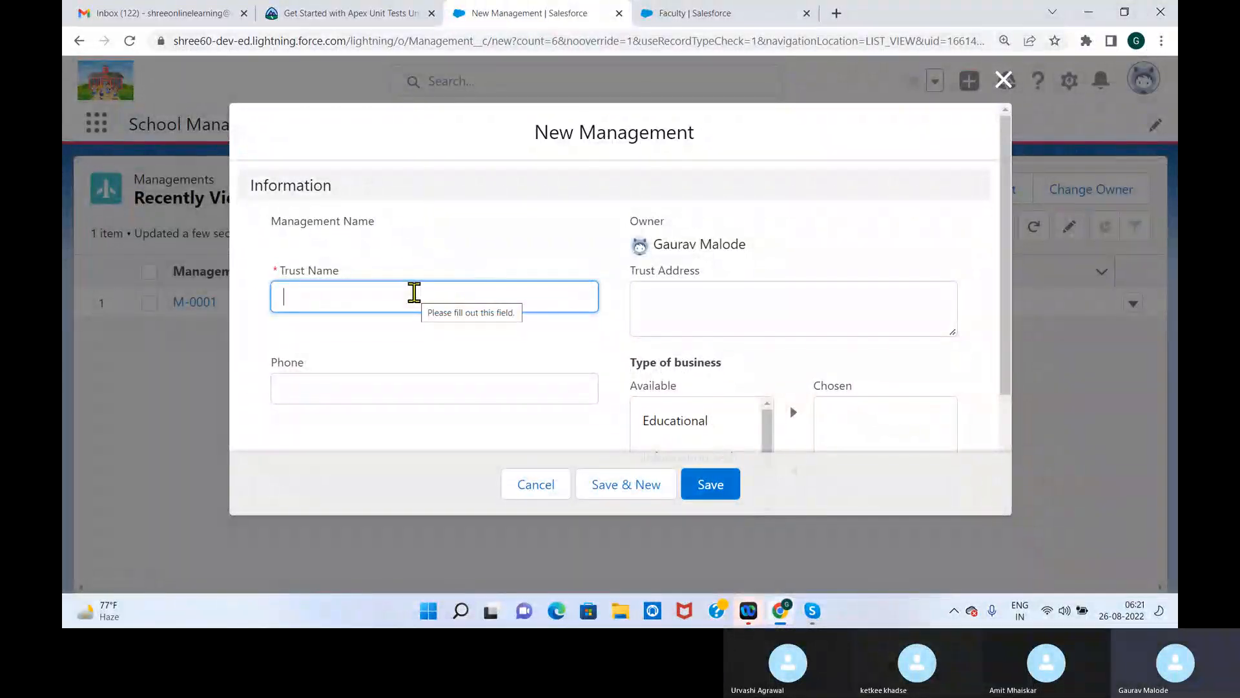
type("Shree Gajanan")
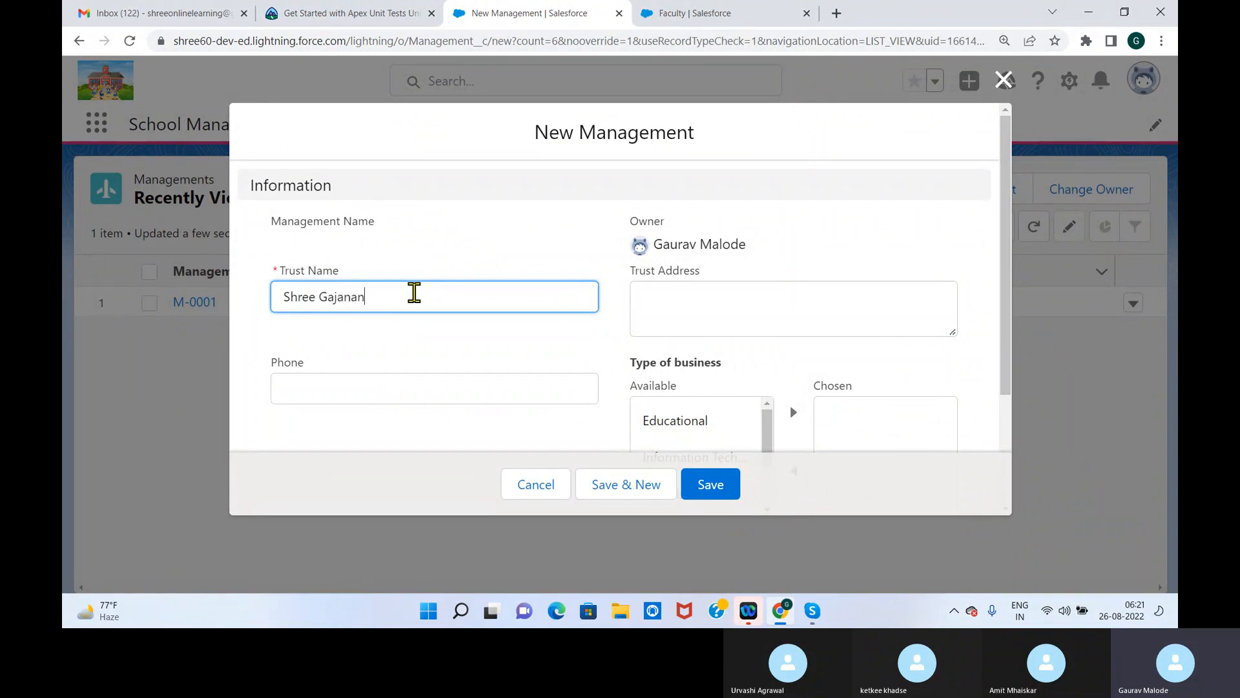
key("Tab")
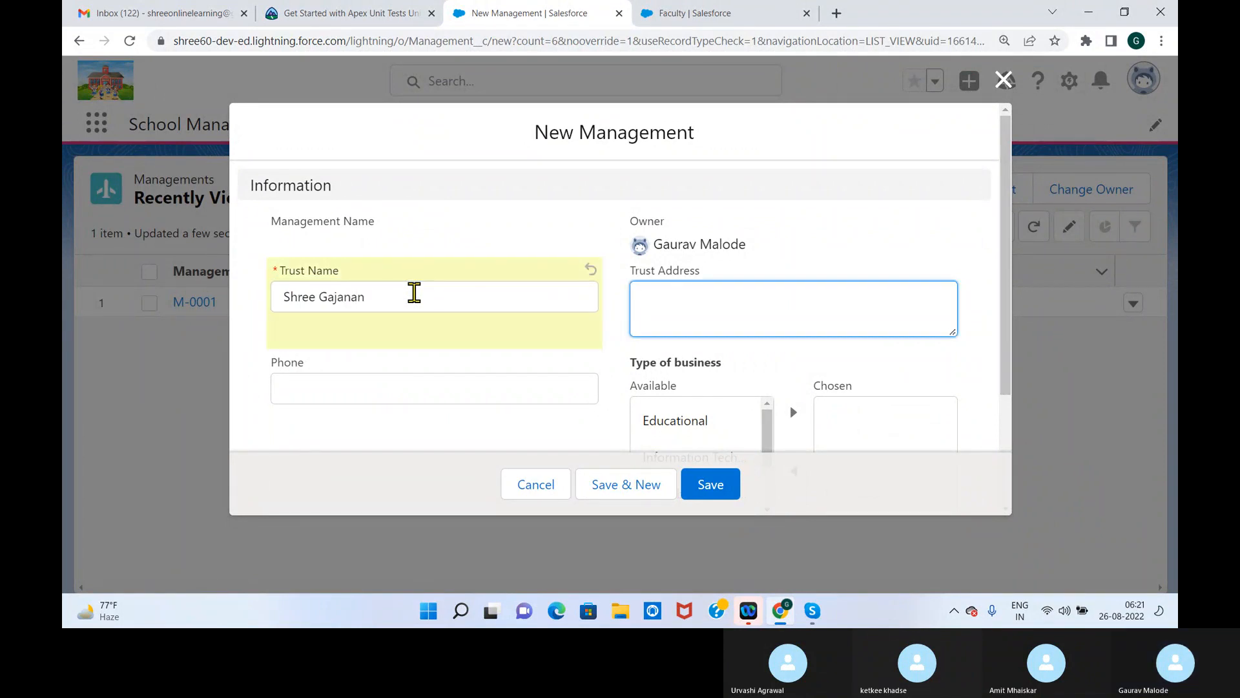
left_click(438, 291)
type("ree Gajanan ")
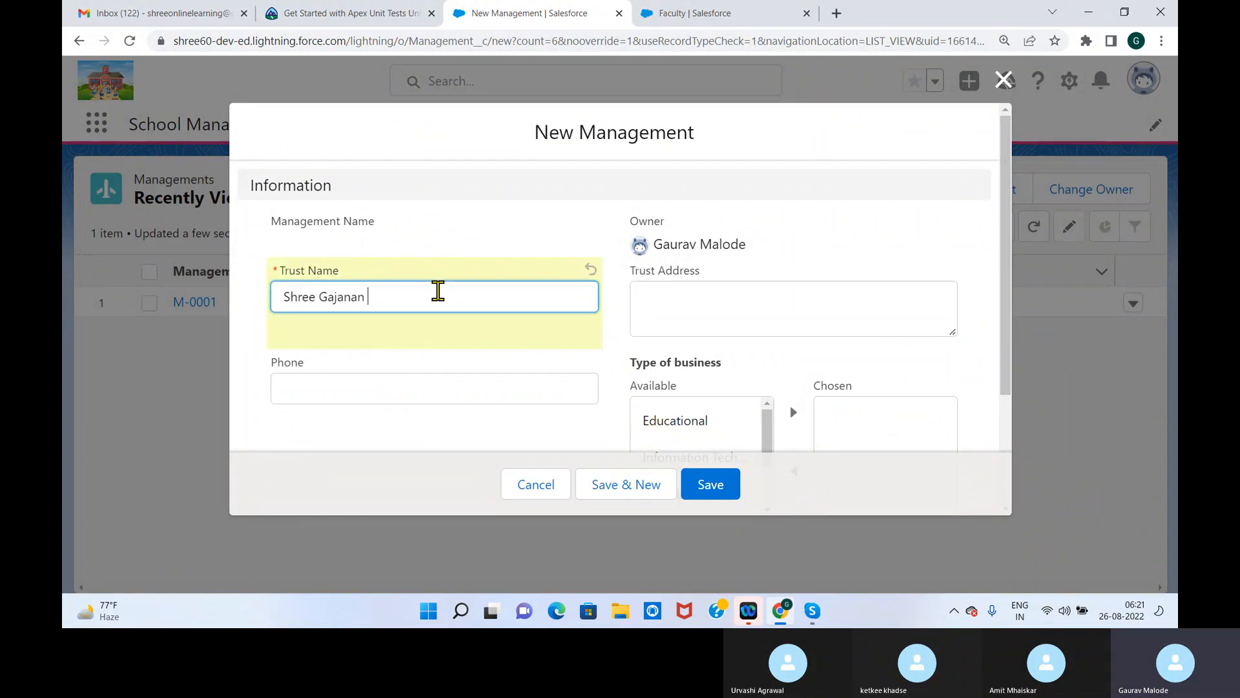
type("Shegaon")
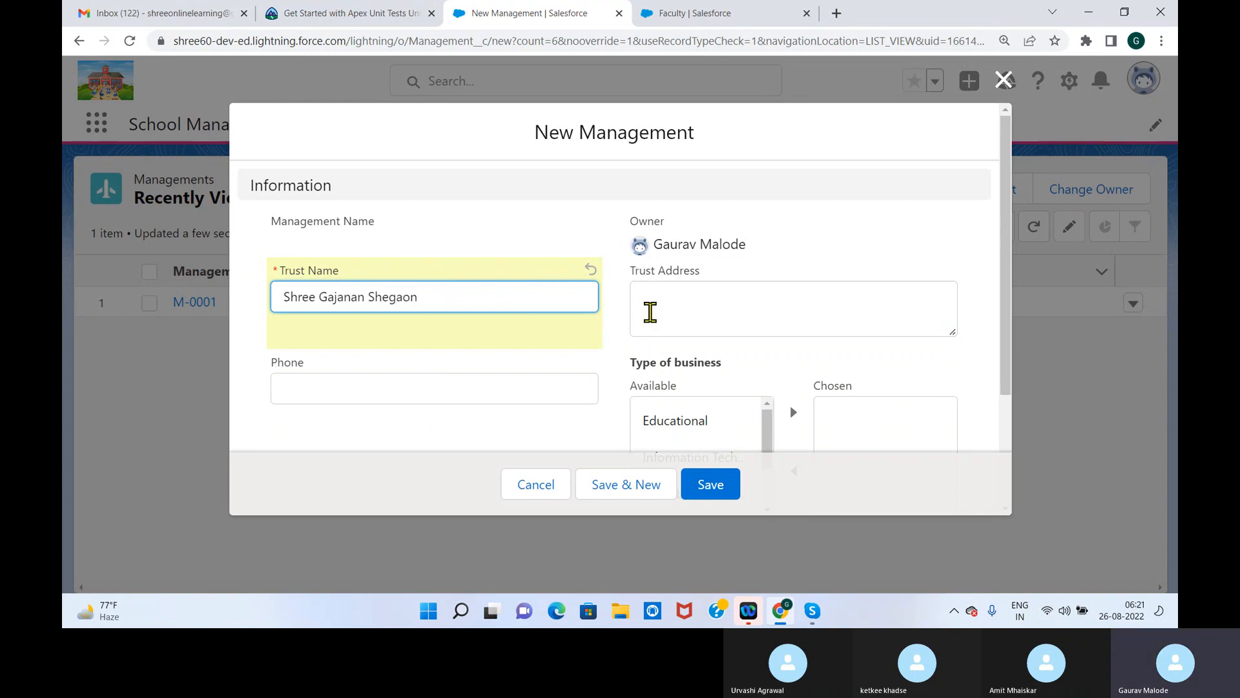
Copy the town from the Trust Name into the Trust Address, fill in the phone number and save the record
double_click(374, 297)
key("ctrl+c")
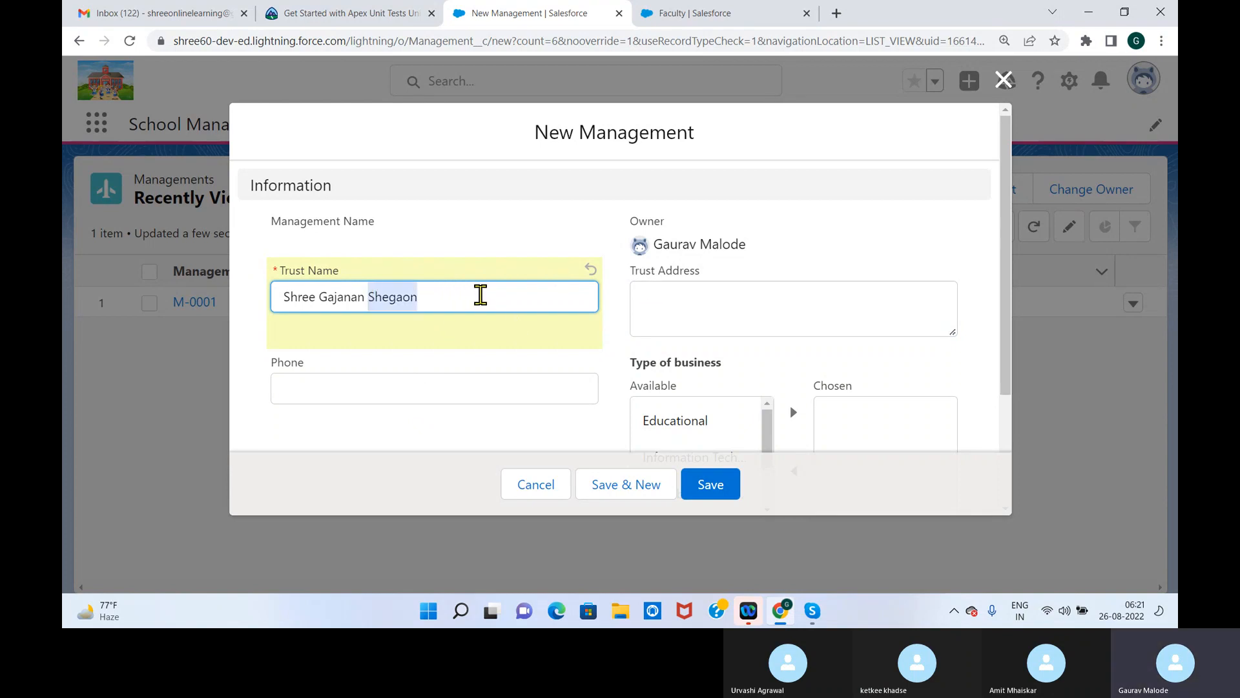
left_click(678, 296)
key("ctrl+v")
left_click(383, 392)
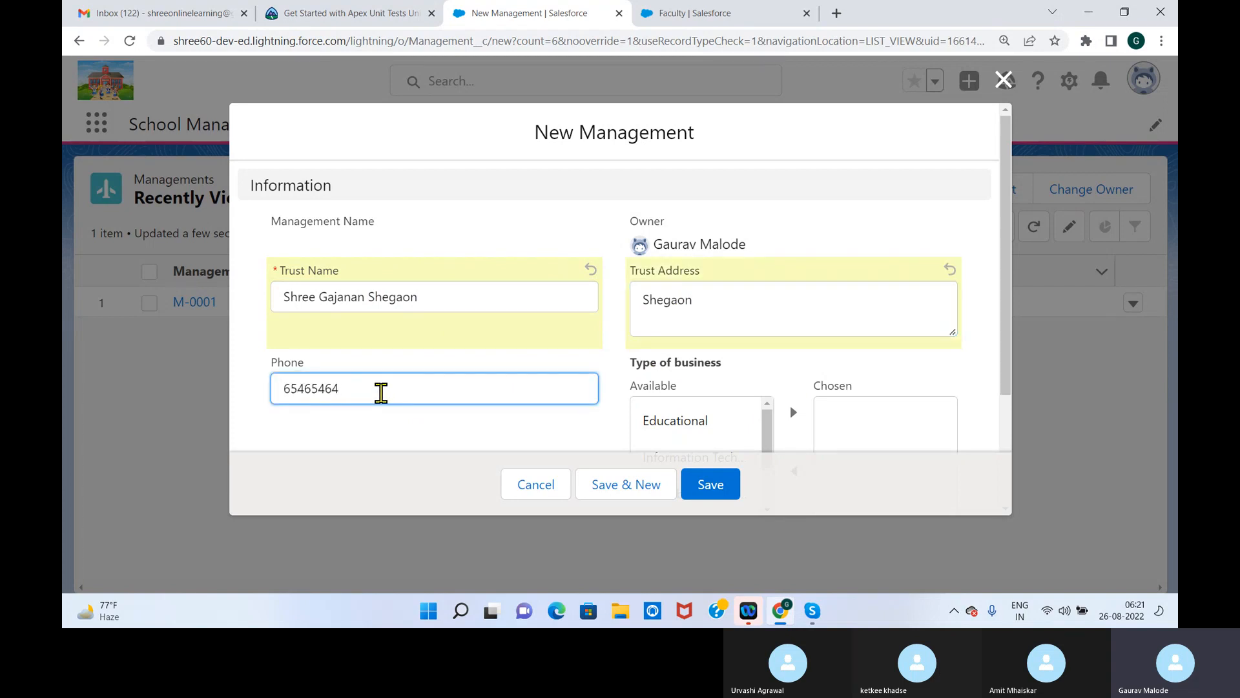
left_click(686, 422)
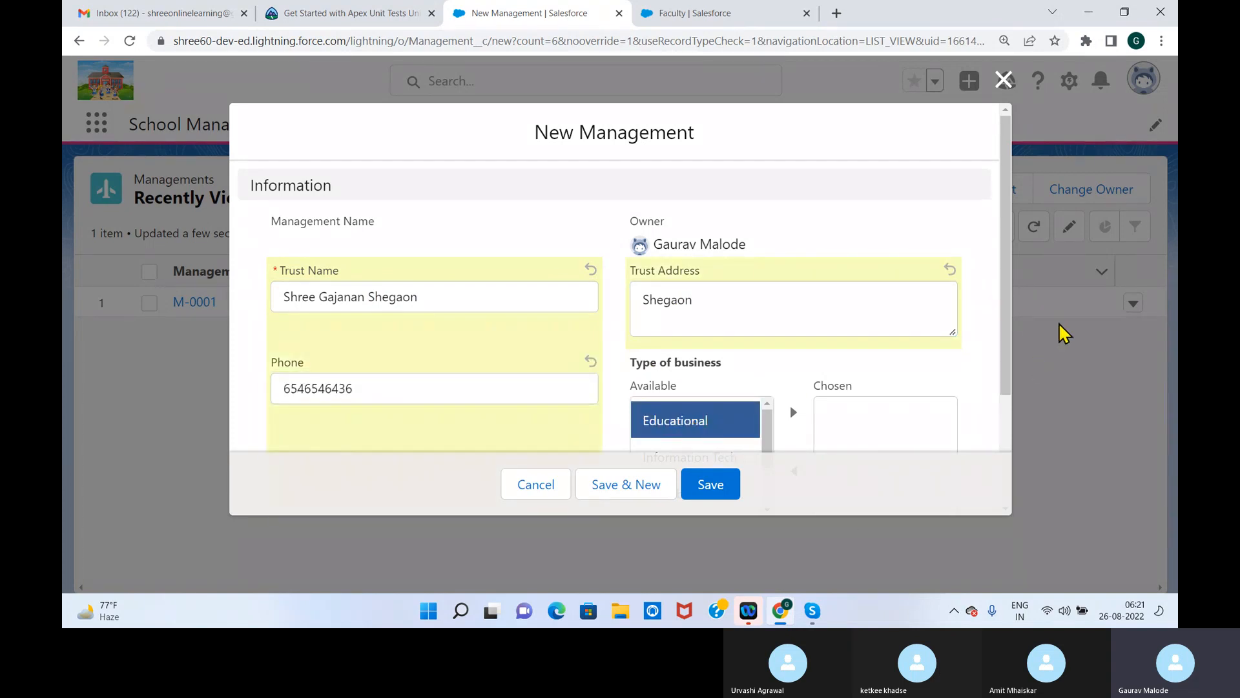
scroll(1009, 333, "down", 1)
left_click(708, 483)
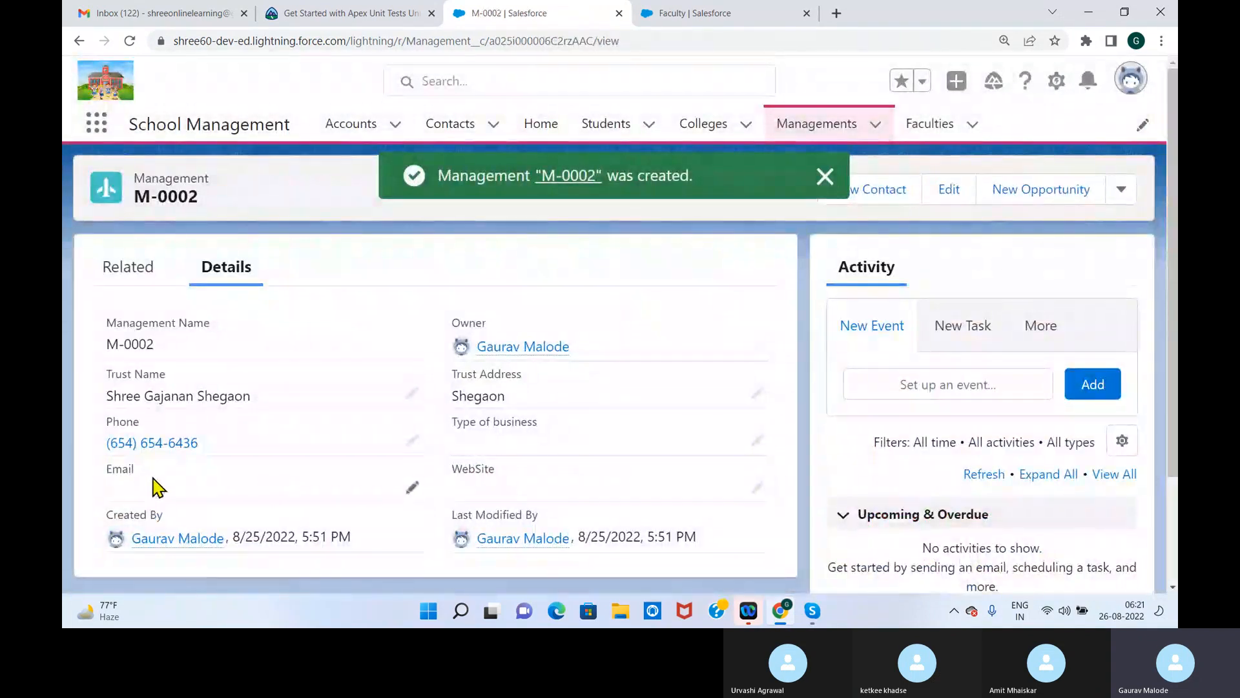
left_click(414, 486)
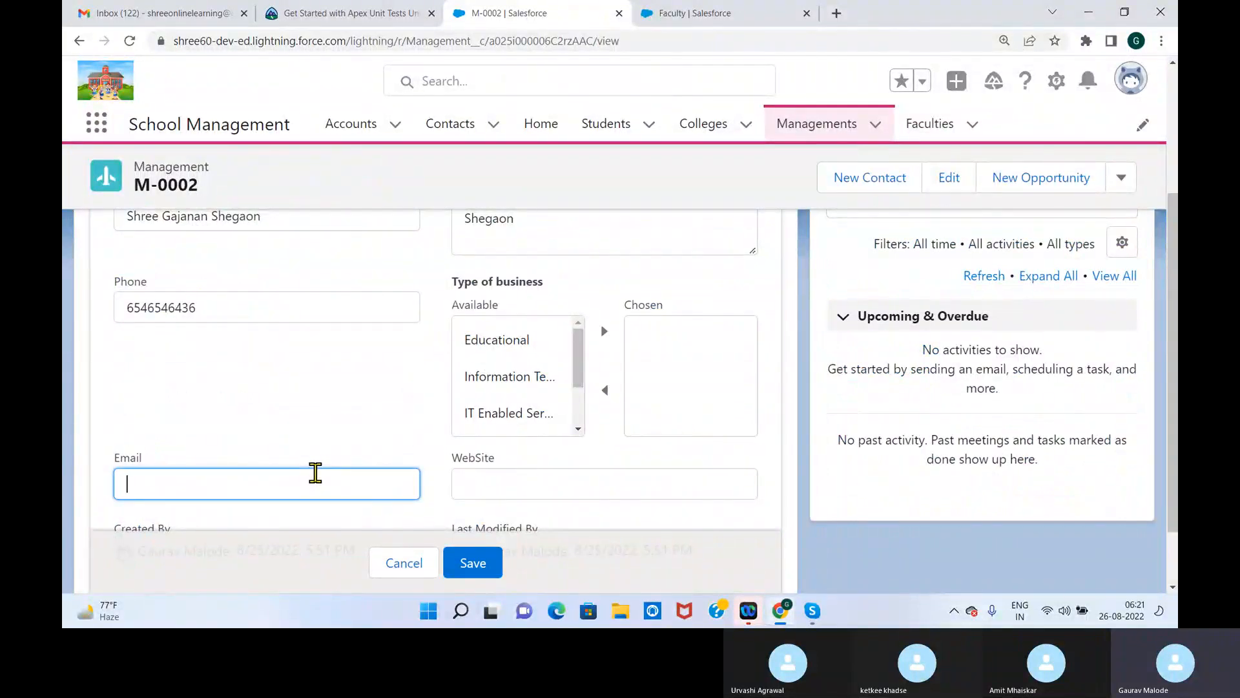
key("Tab")
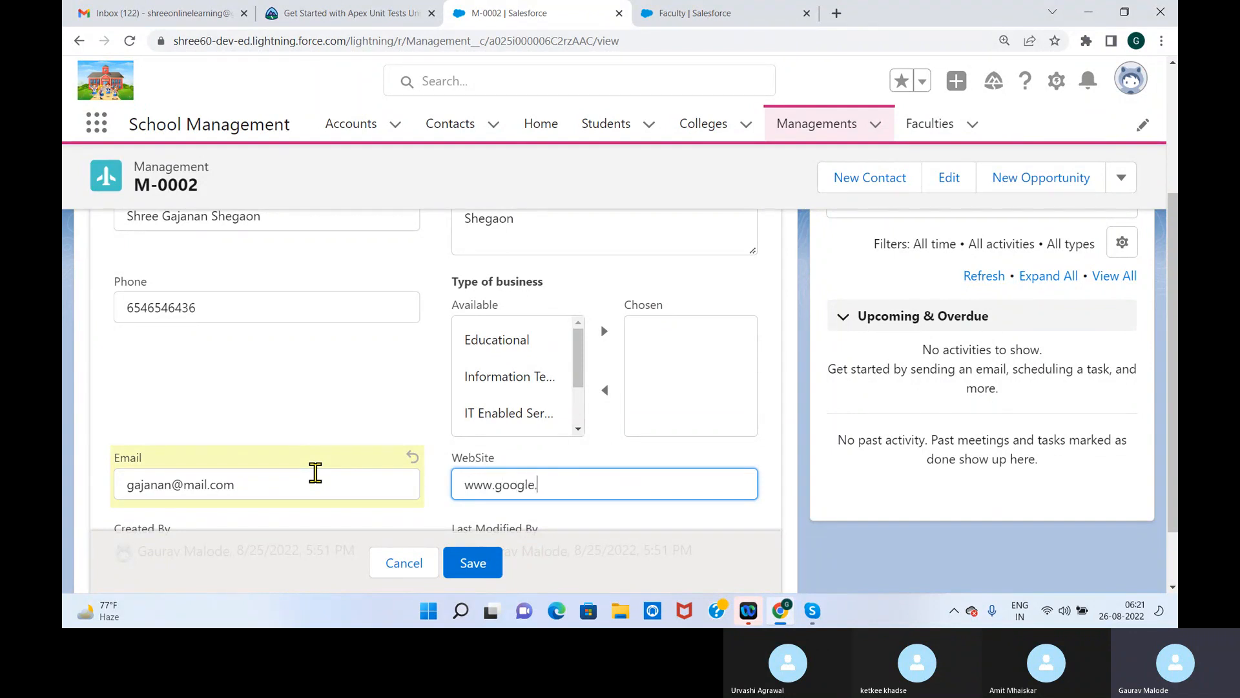
left_click(478, 563)
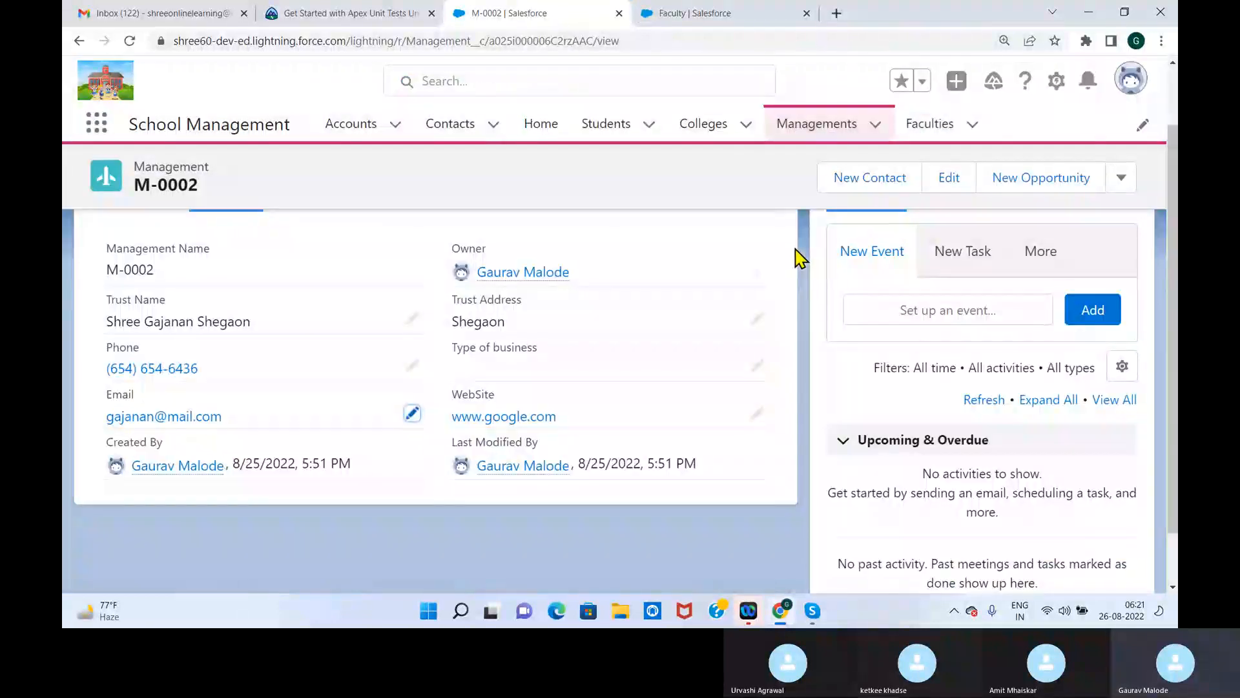
Return to the Faculties list and start a new Faculty record
left_click(712, 131)
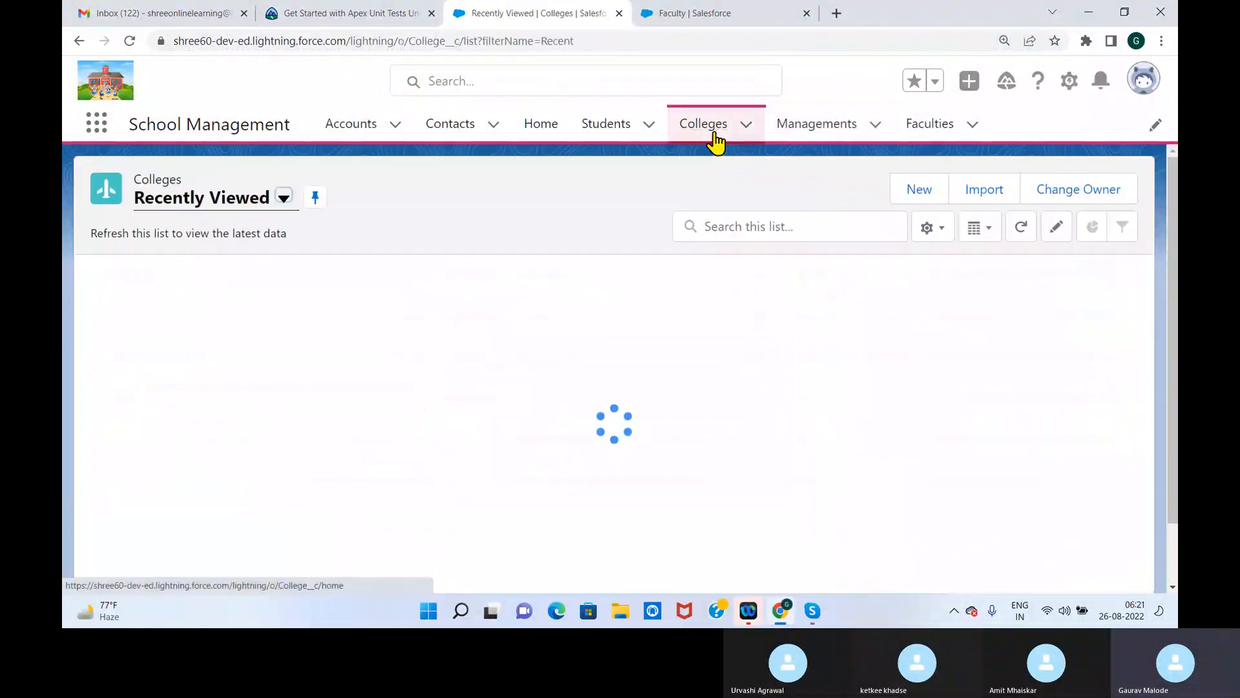
left_click(787, 132)
left_click(928, 126)
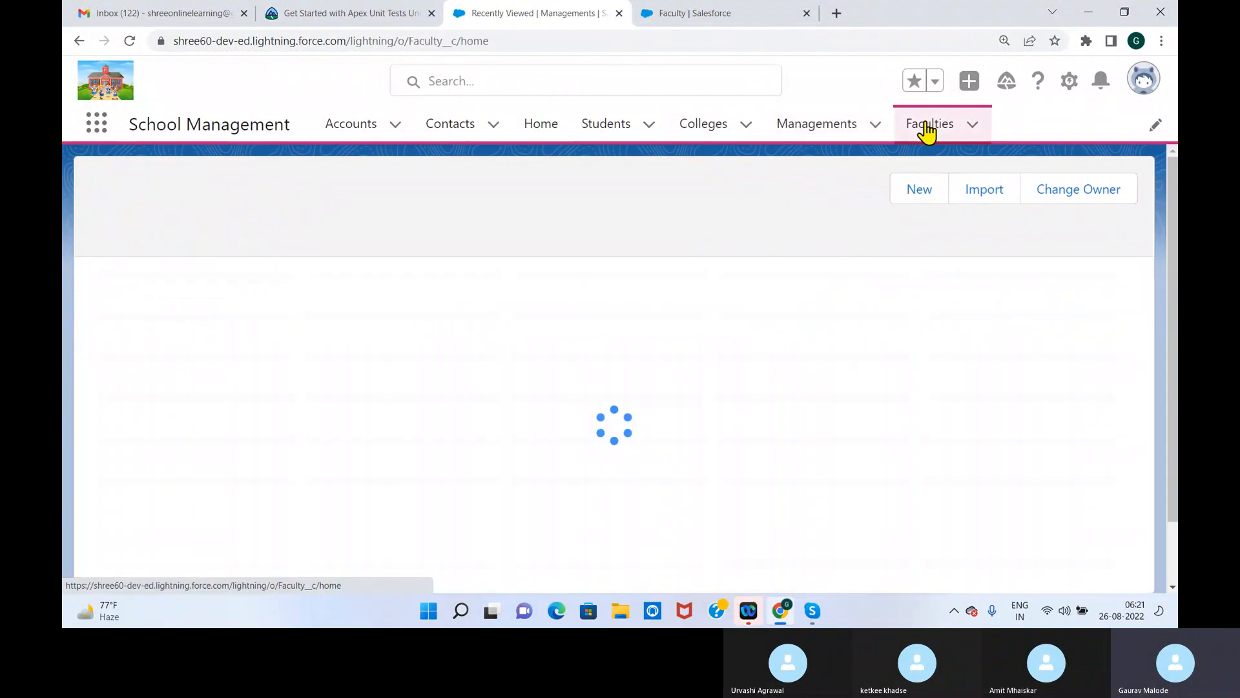
left_click(1045, 193)
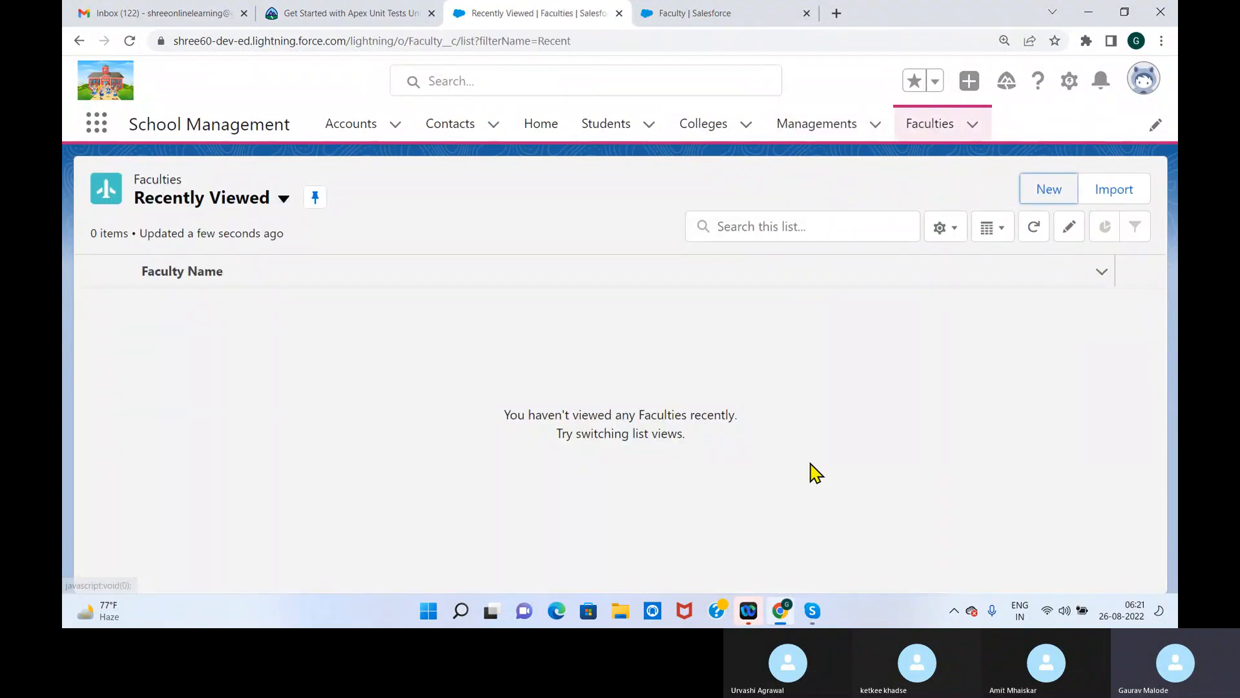
left_click(1048, 190)
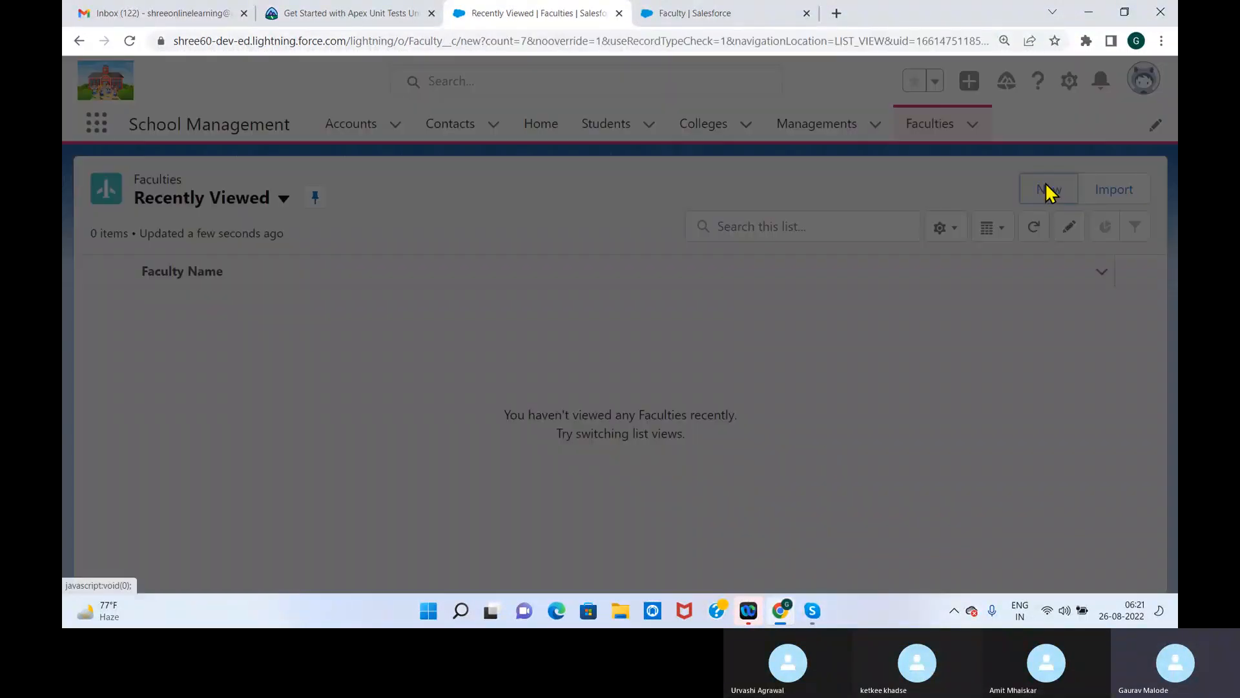
Fill in the faculty member's full name and address, and select C-0002 as the College
left_click(342, 329)
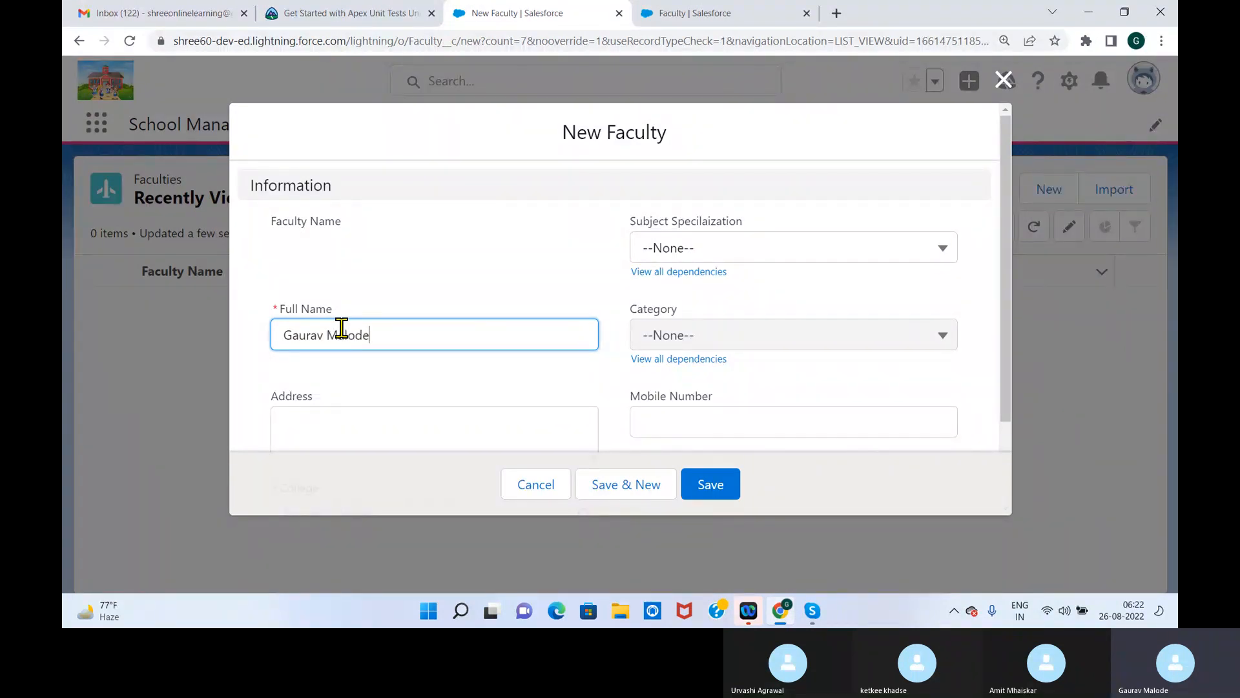
left_click(346, 429)
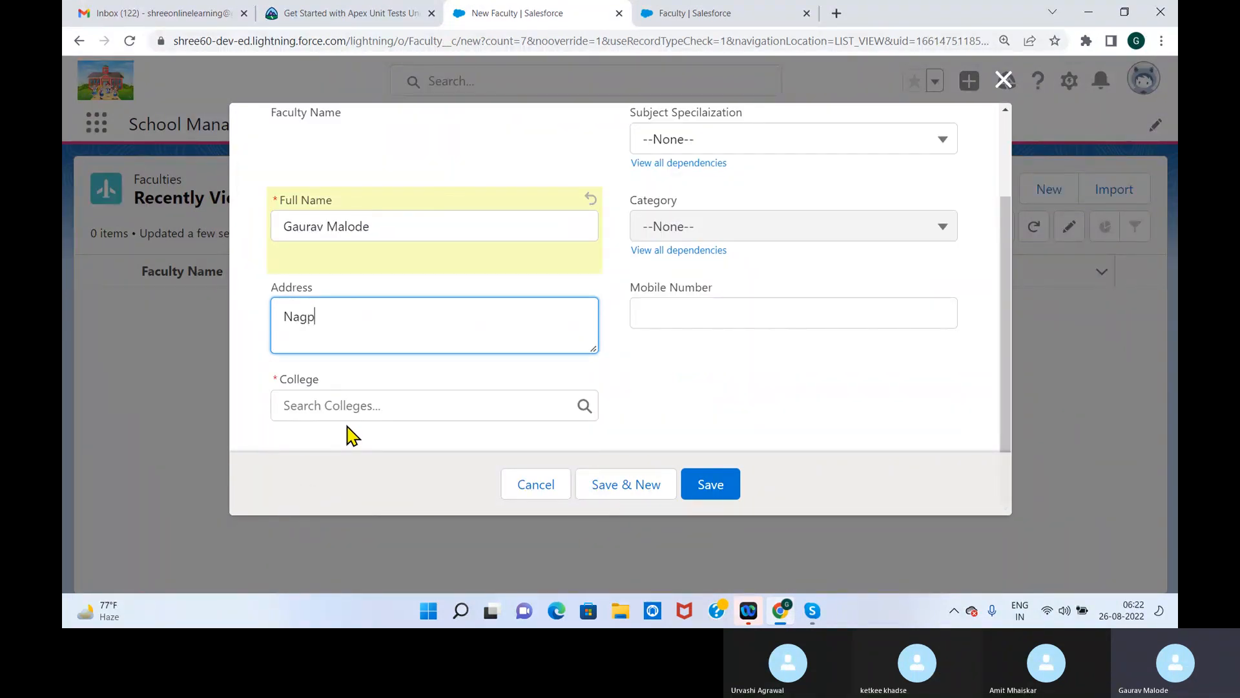
left_click(419, 399)
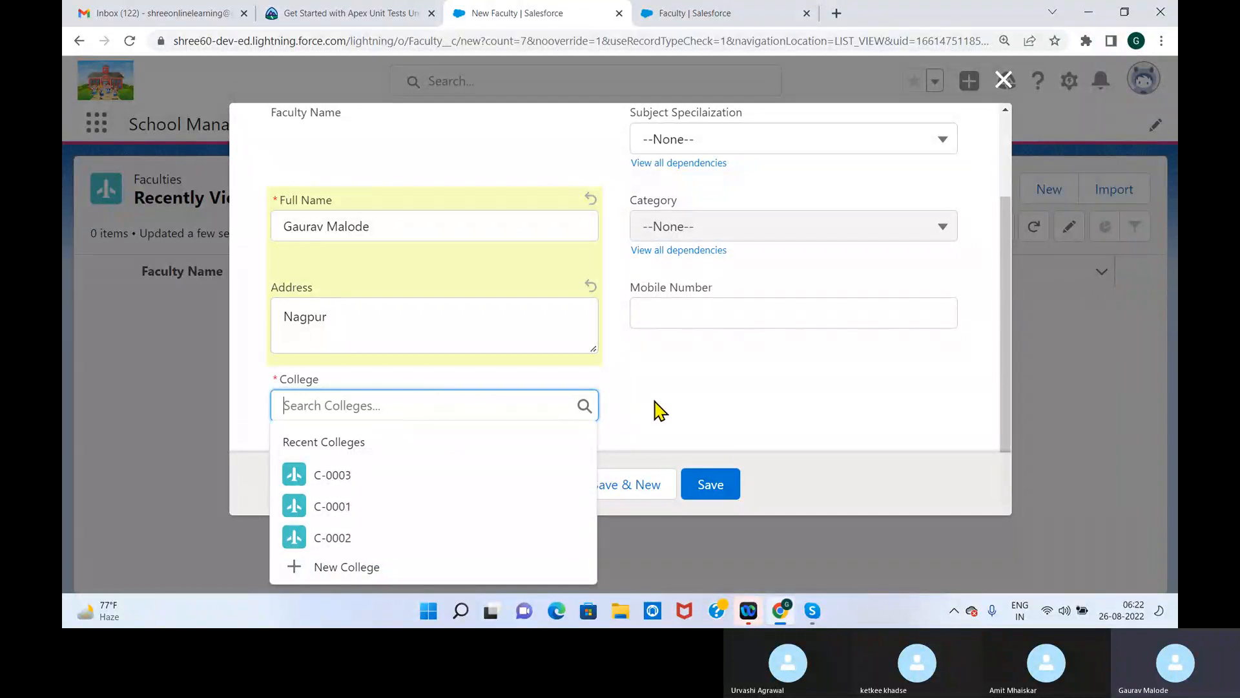
left_click(344, 540)
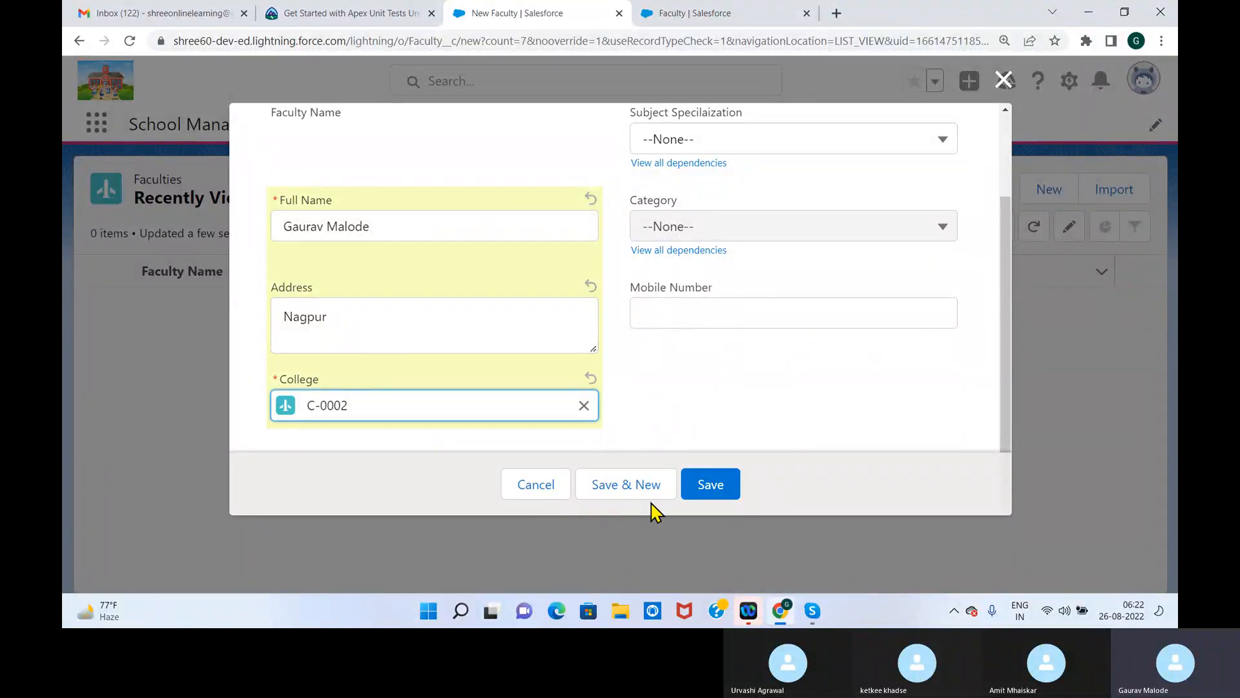
Set the new faculty member's Subject Specilaization to Computer Technology and the Category to Machine Learaning
scroll(1013, 332, "up", 2)
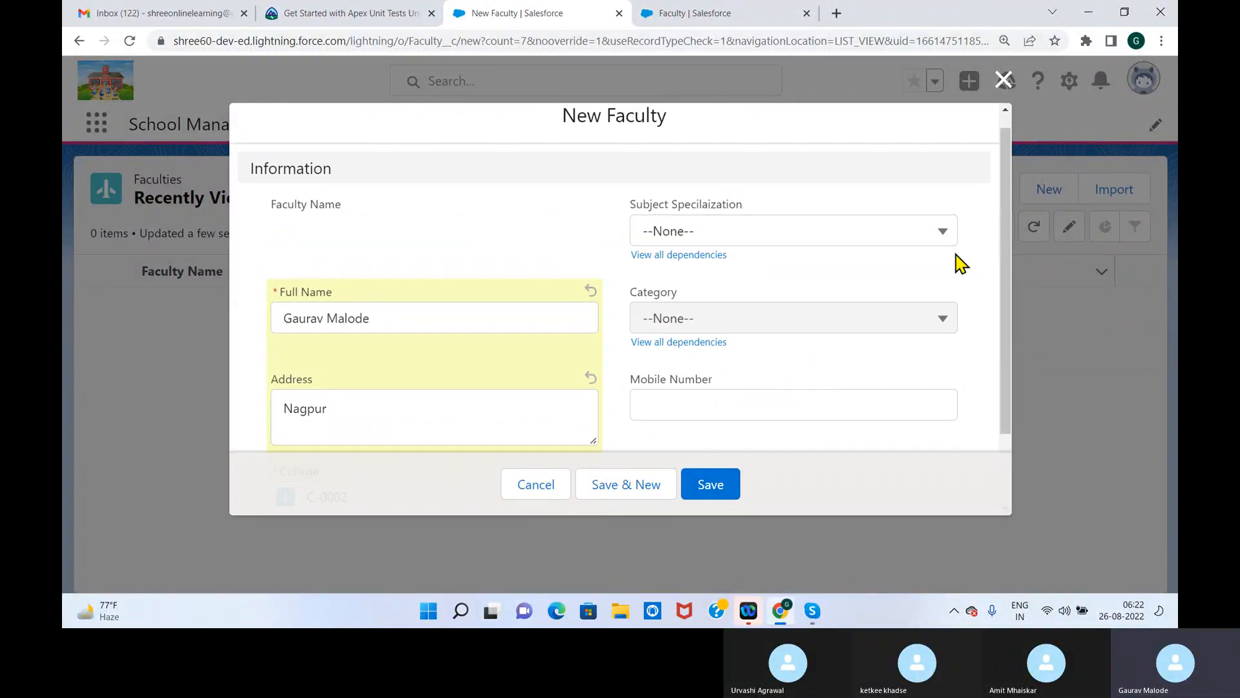
left_click(753, 235)
left_click(704, 341)
left_click(751, 324)
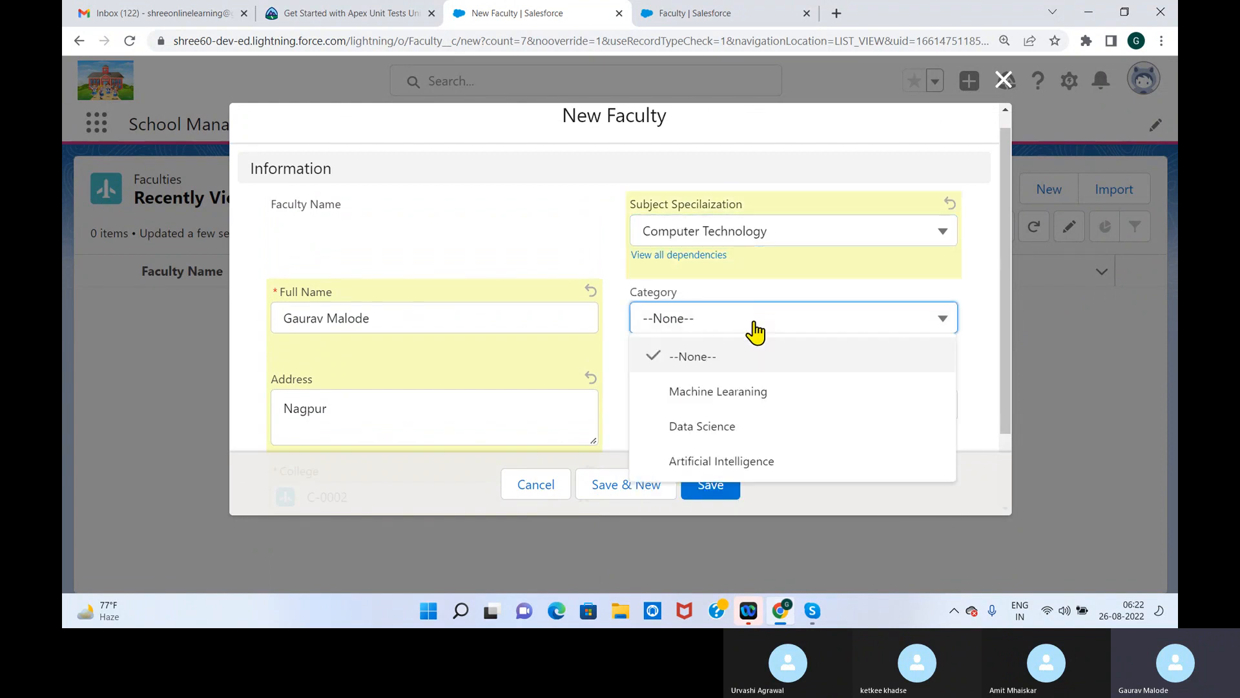
left_click(728, 393)
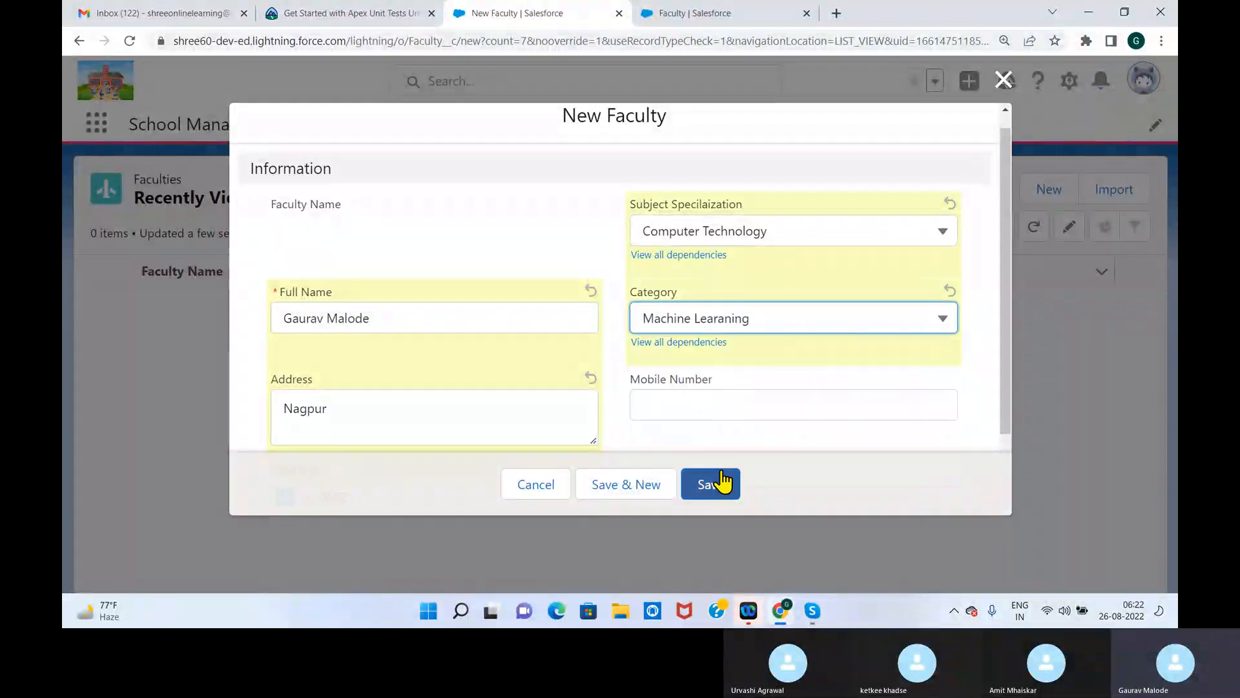
Fill in the faculty member's mobile number and save the record
left_click(723, 413)
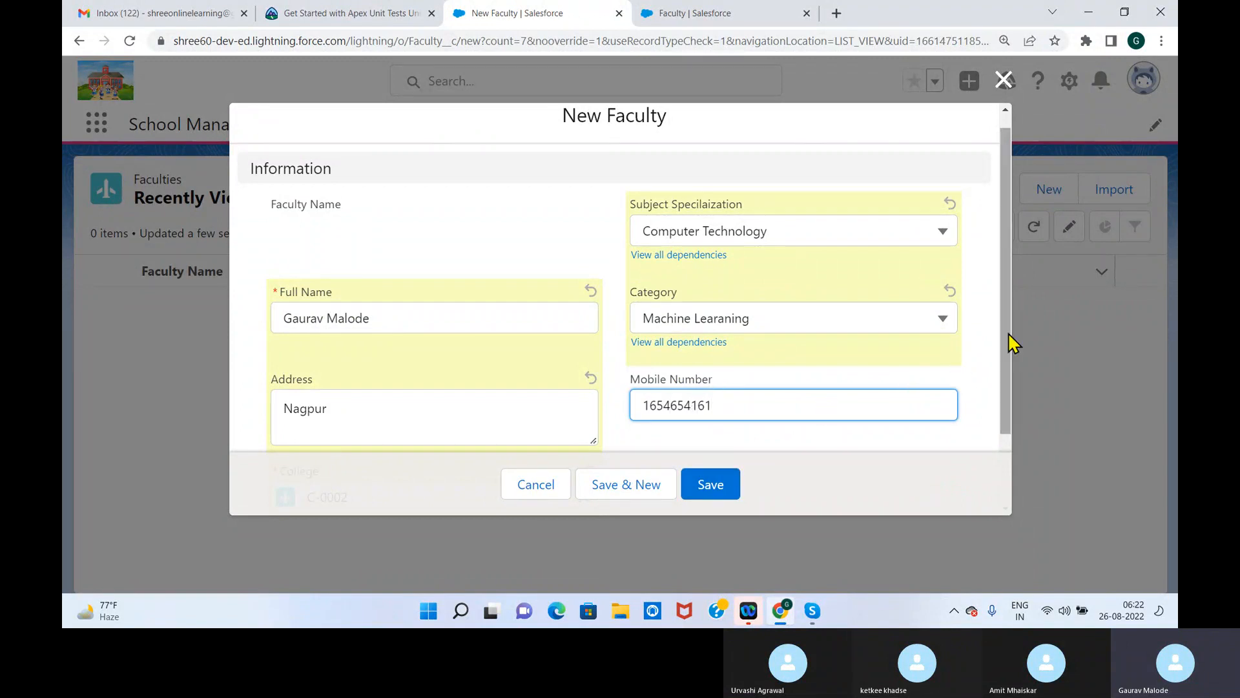
left_click_drag(1012, 343, 1002, 389)
left_click(710, 486)
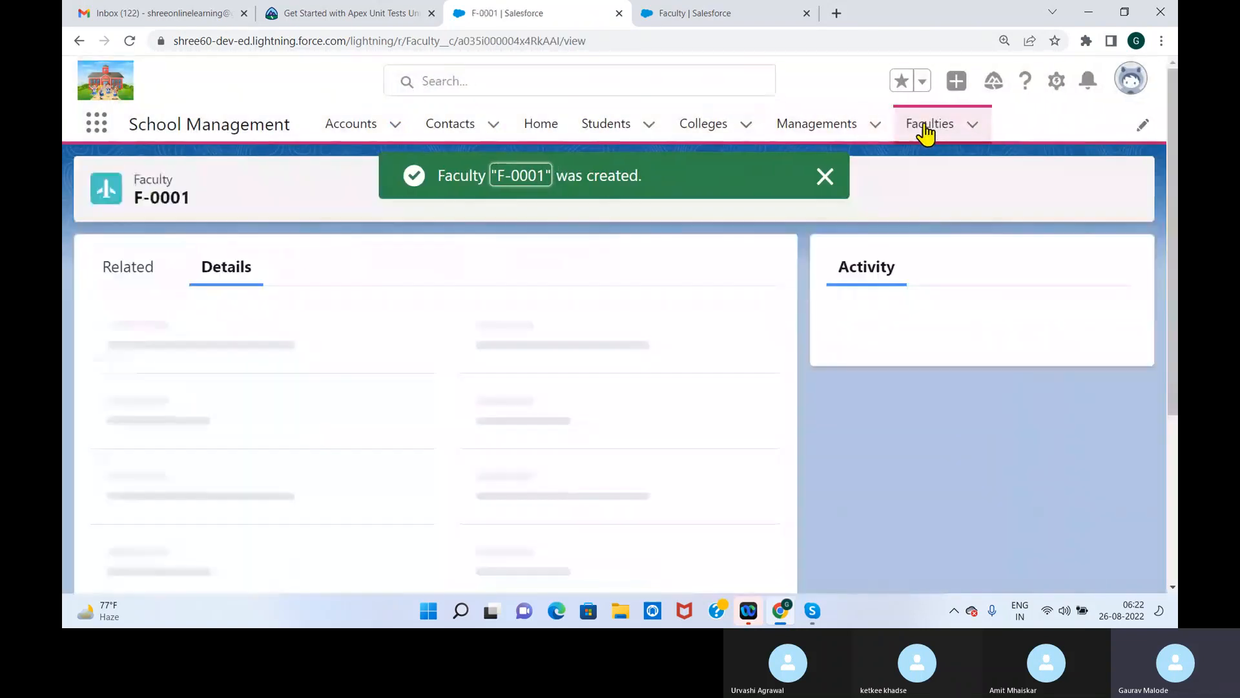
left_click(824, 179)
left_click(826, 198)
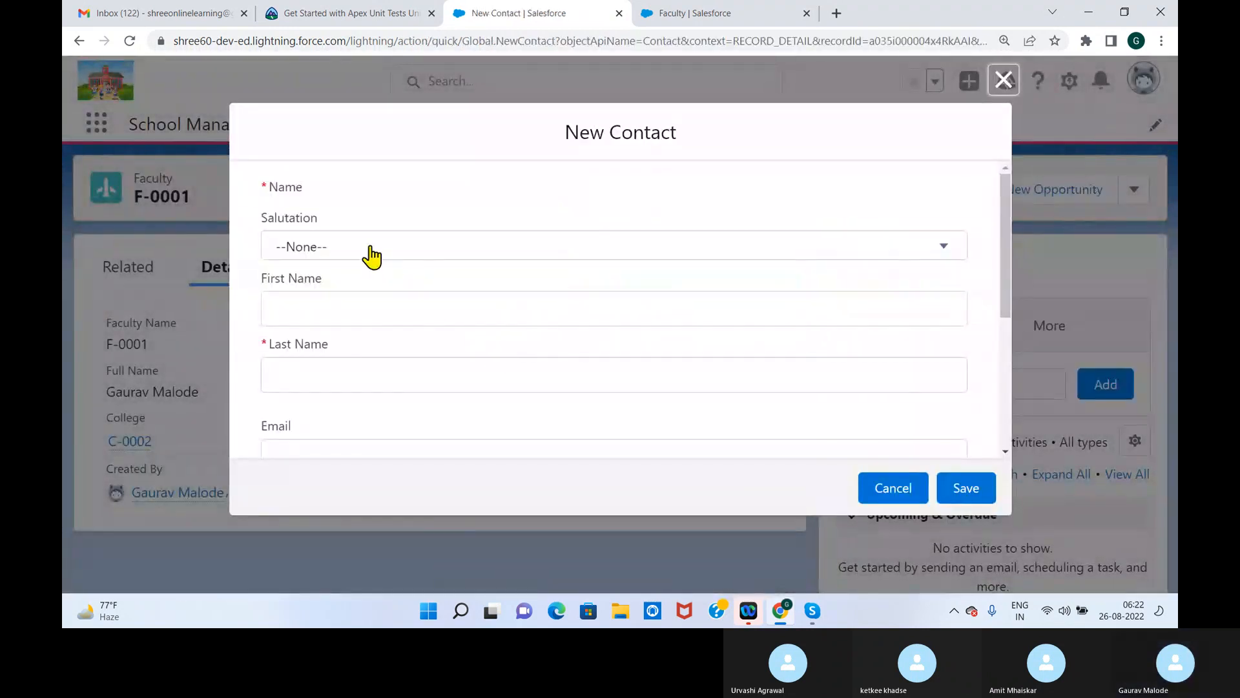
left_click(370, 249)
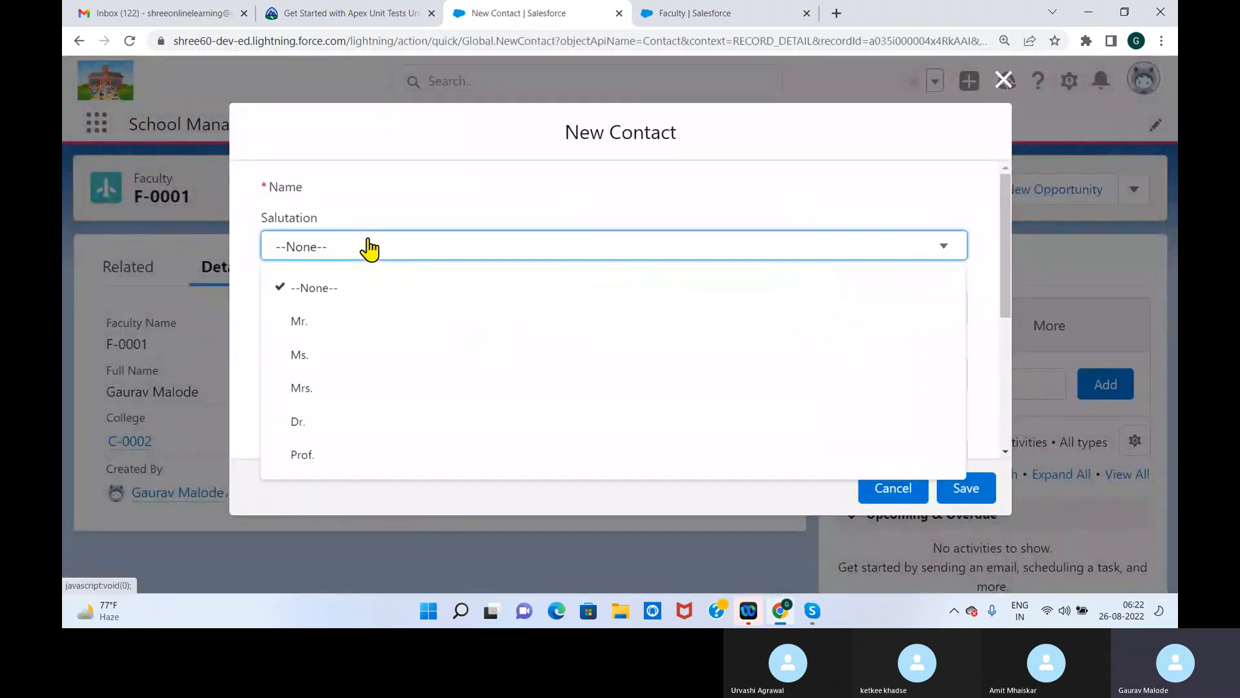
left_click(347, 319)
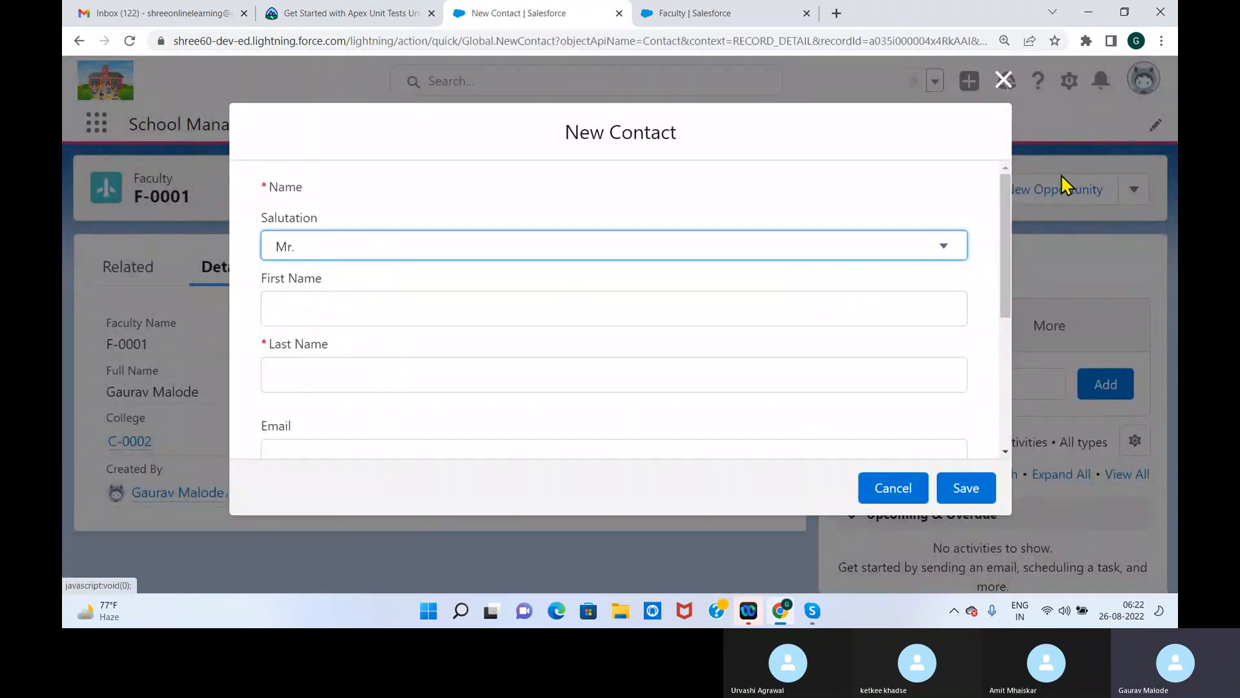
left_click(1003, 79)
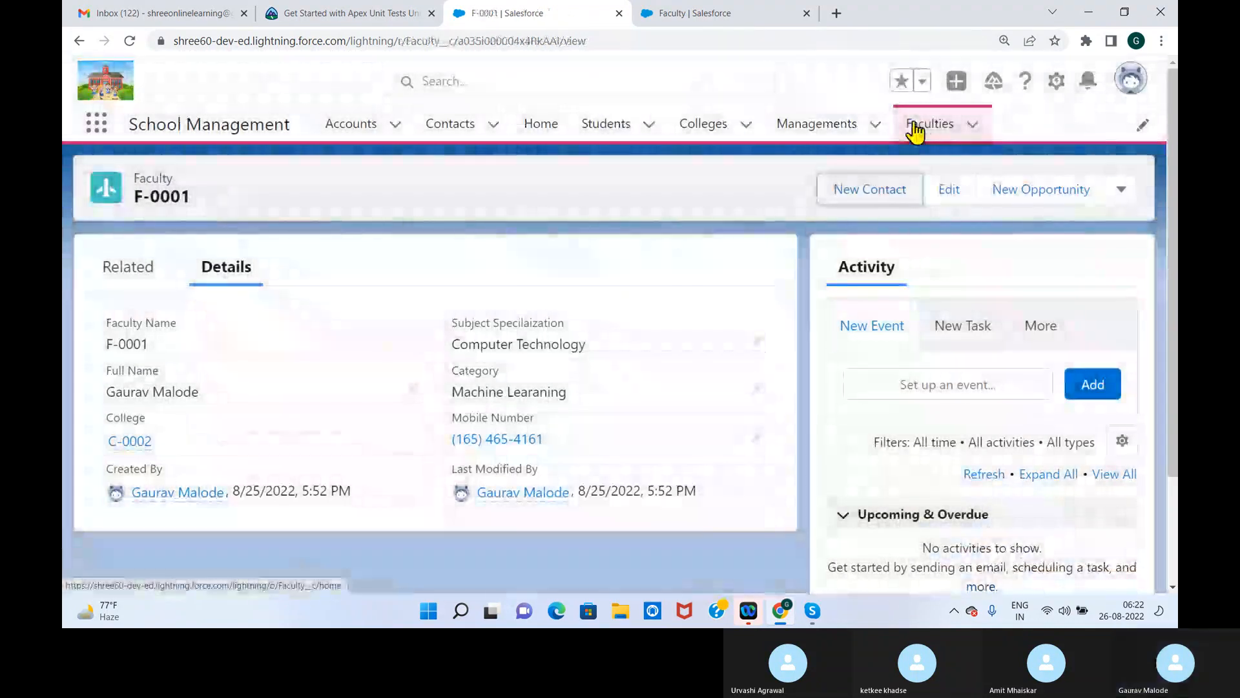
Start another Faculty record from the Faculties list, fill in the full name and address, and select C-0003 as the College
left_click(938, 125)
left_click(1027, 189)
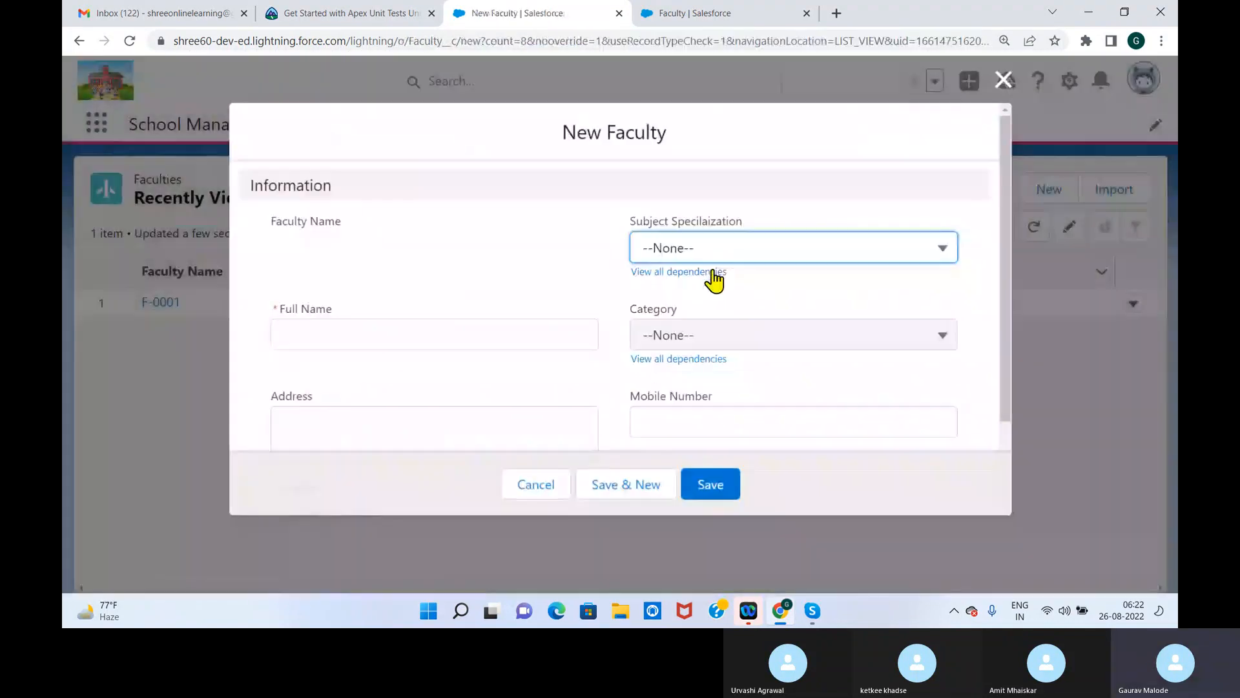
left_click(369, 334)
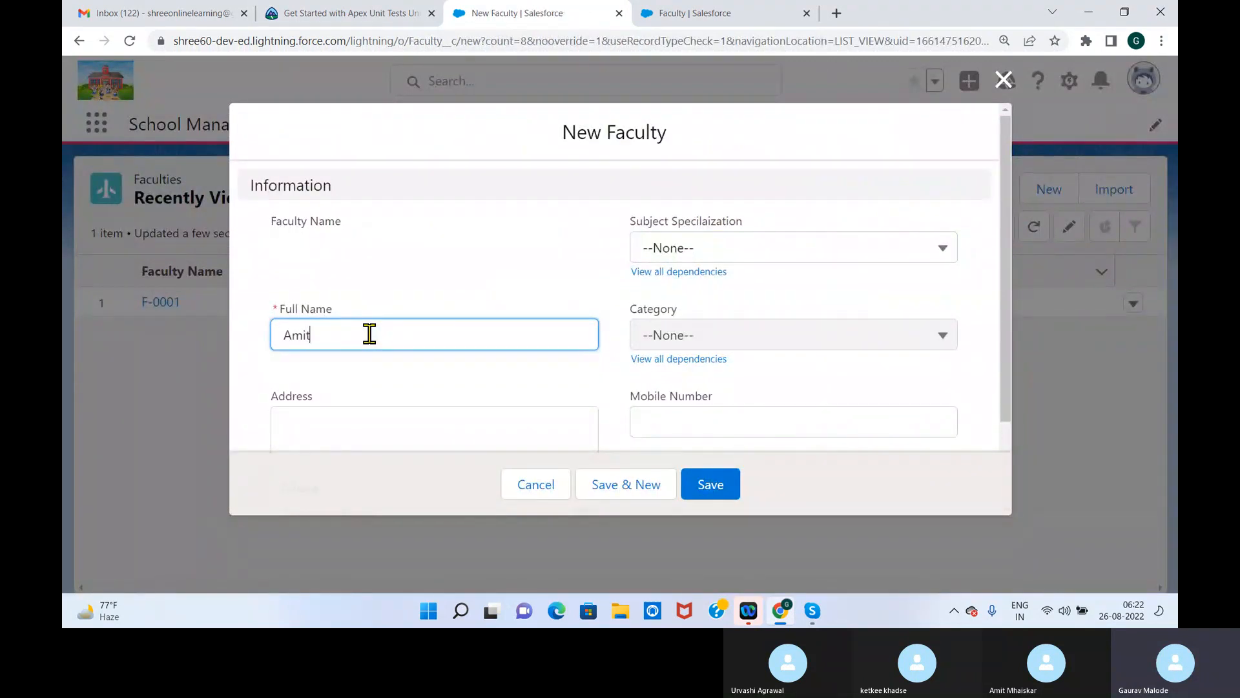
key("Tab")
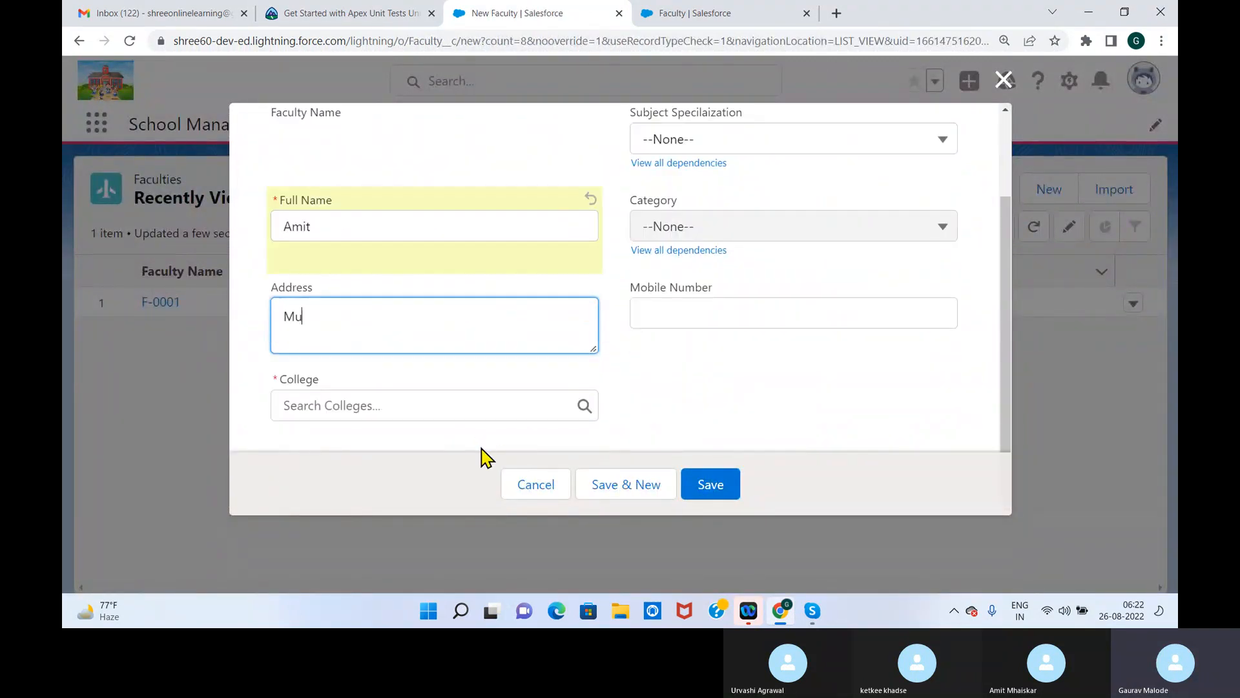
left_click(482, 410)
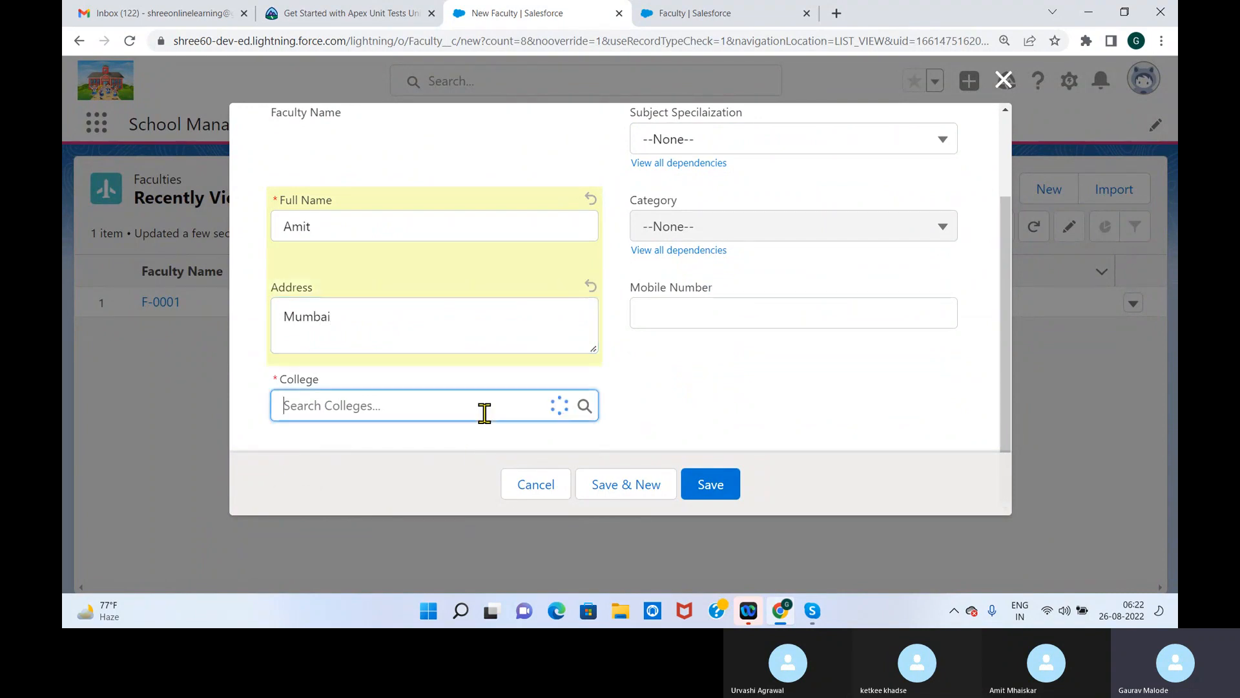
left_click(319, 483)
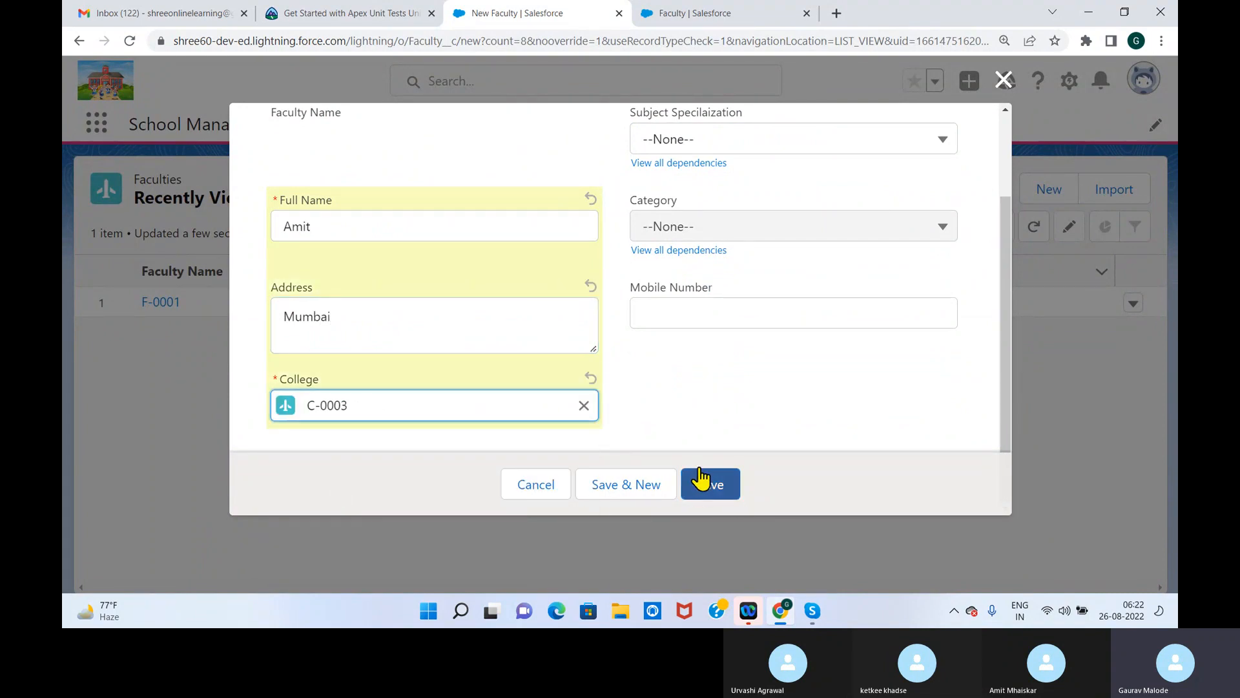
Complete the Faculty record with the mobile number, Subject Specilaization Information Technology and Category Cloud Computing, and save it
left_click(834, 314)
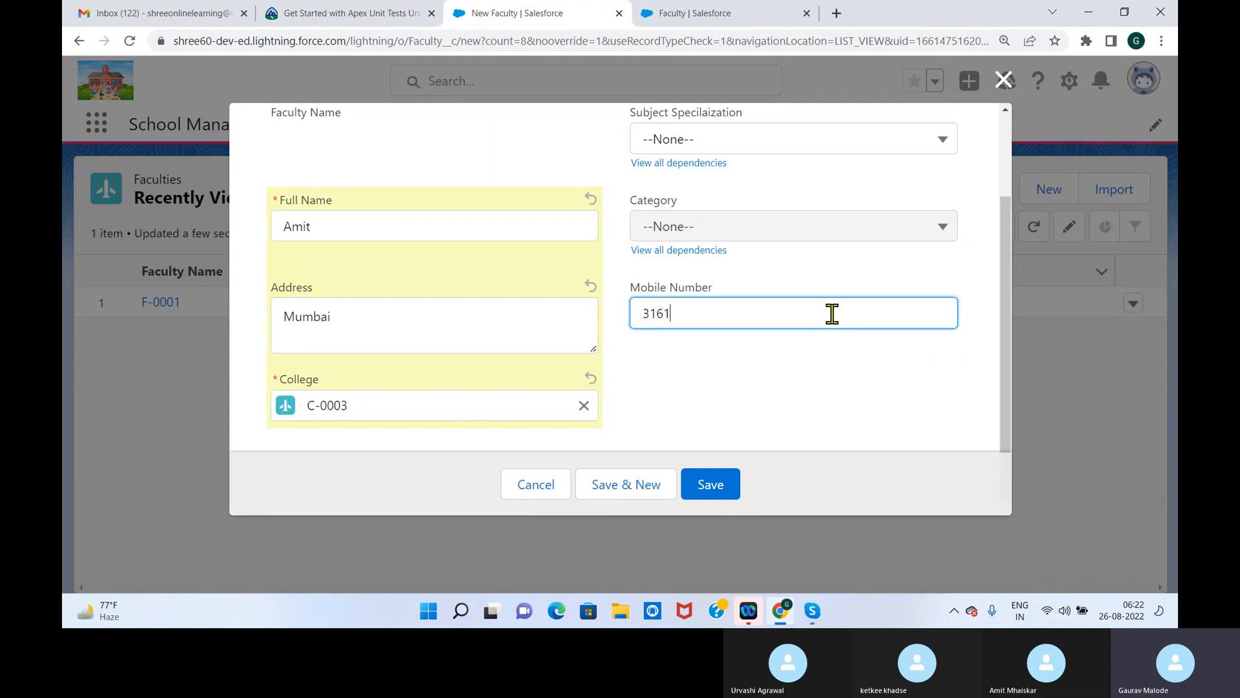
left_click(1001, 260)
left_click_drag(1005, 236, 1000, 188)
left_click(769, 206)
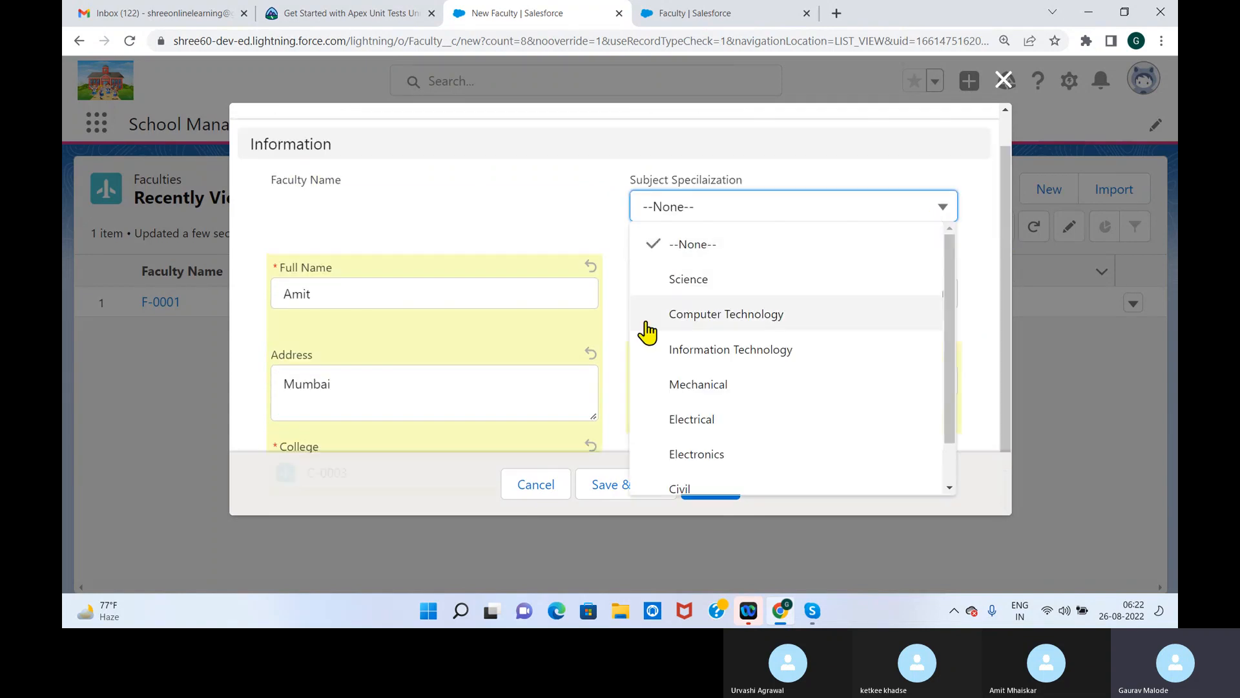
left_click(729, 352)
left_click(771, 303)
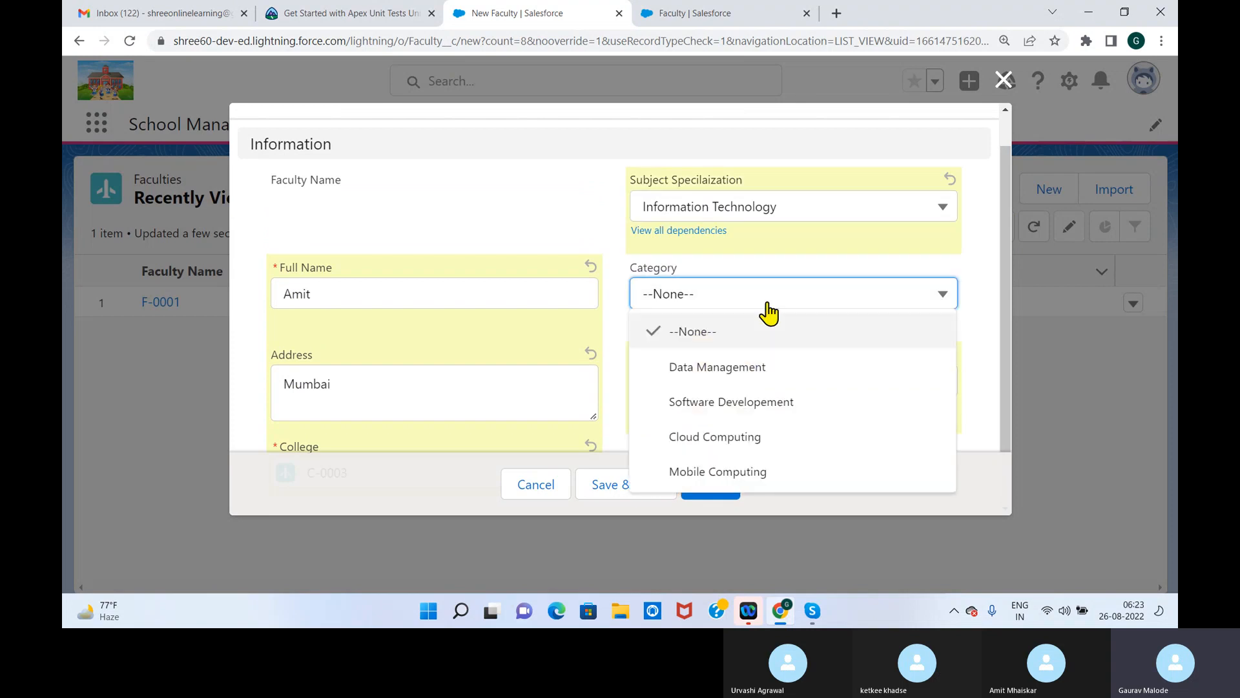
left_click(740, 435)
left_click(712, 486)
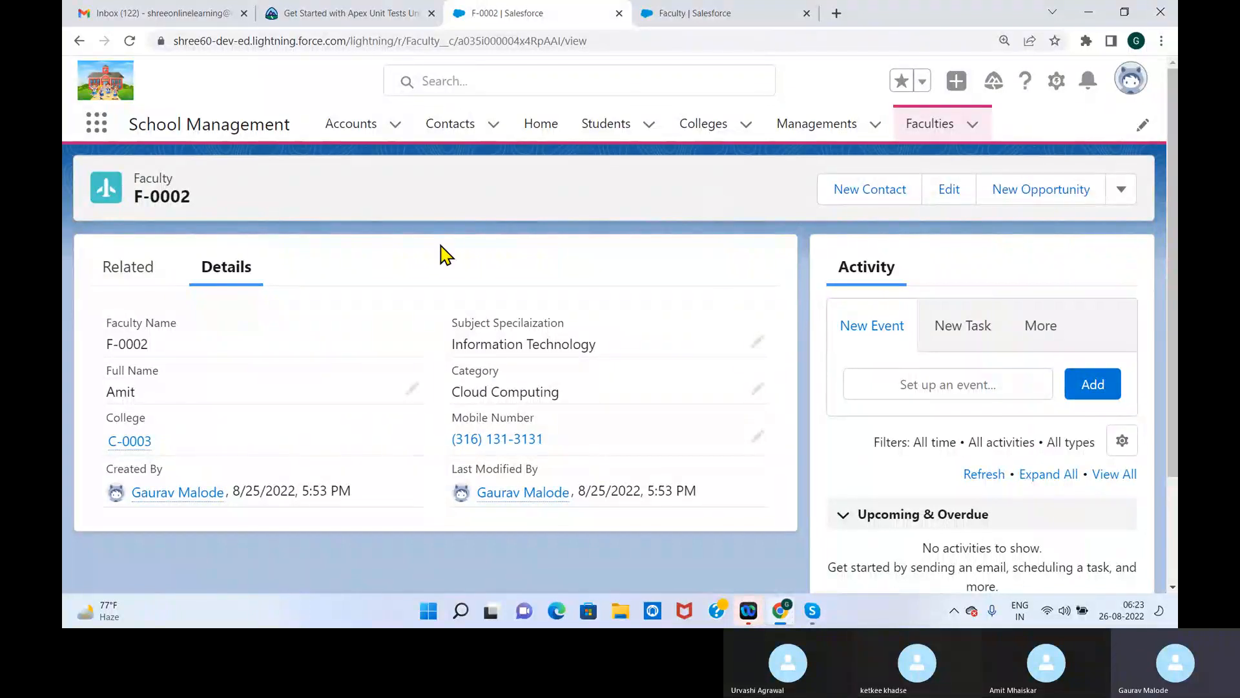
Start a new custom field of type Currency on the Faculty object in Object Manager
left_click(672, 15)
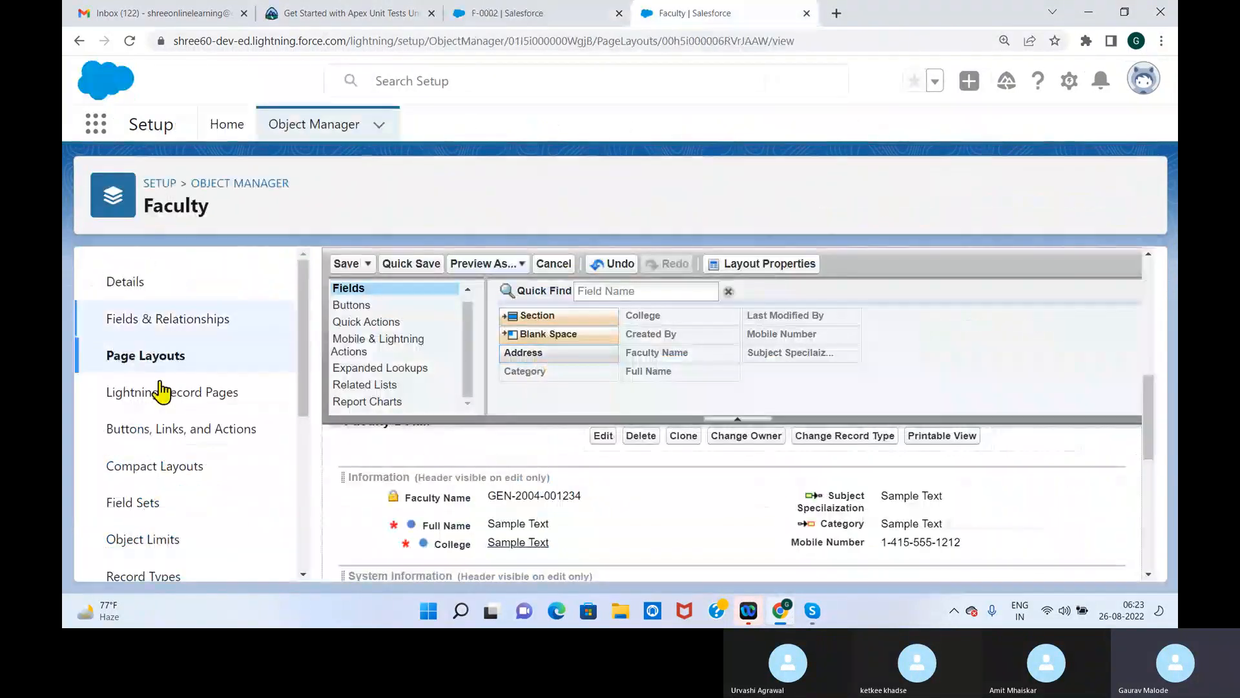
left_click(153, 324)
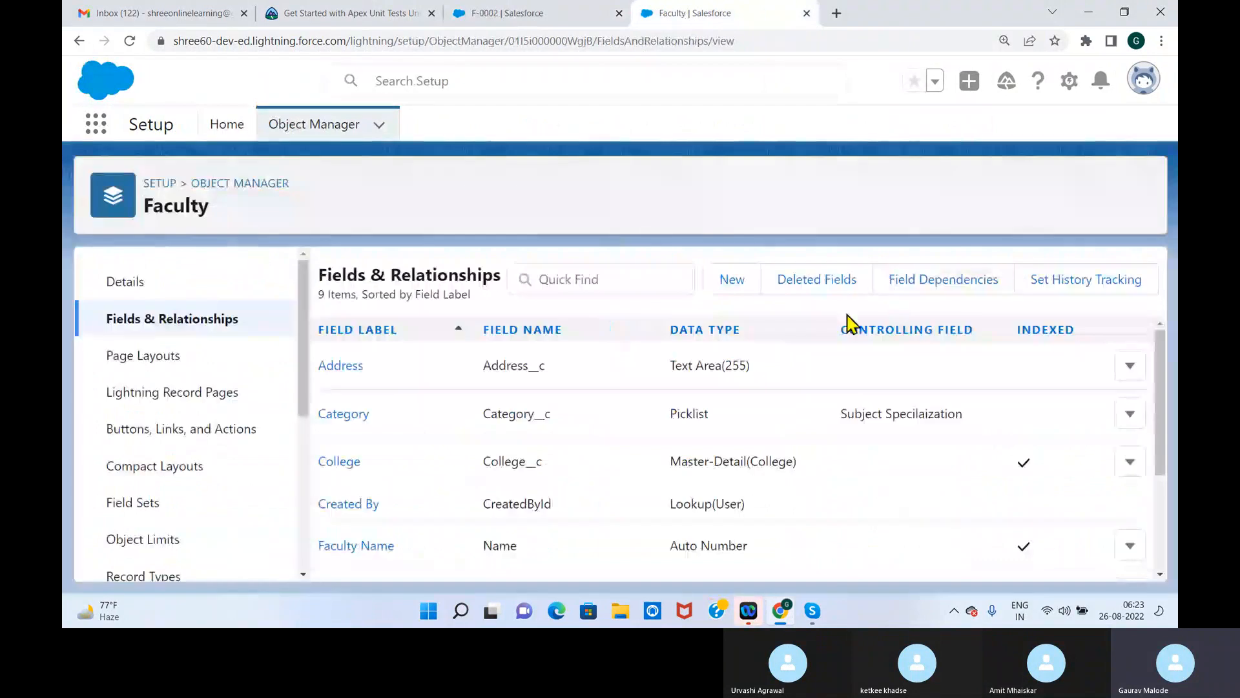
left_click(739, 283)
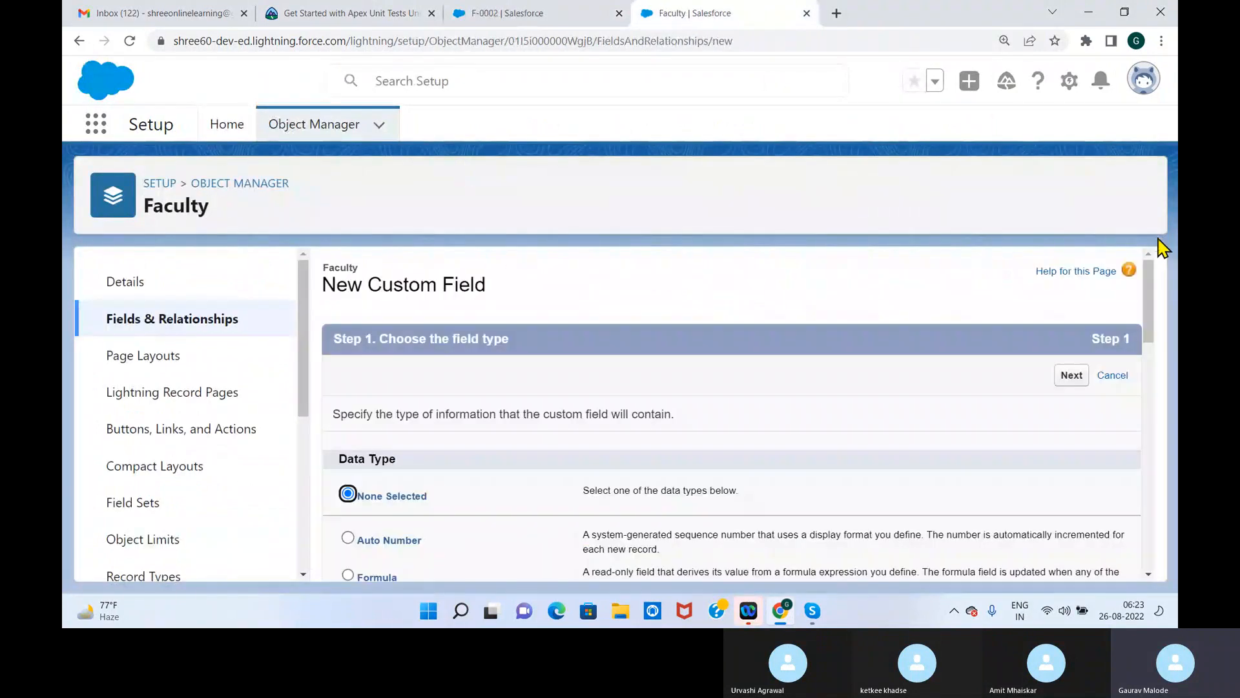
left_click_drag(1153, 290, 1138, 355)
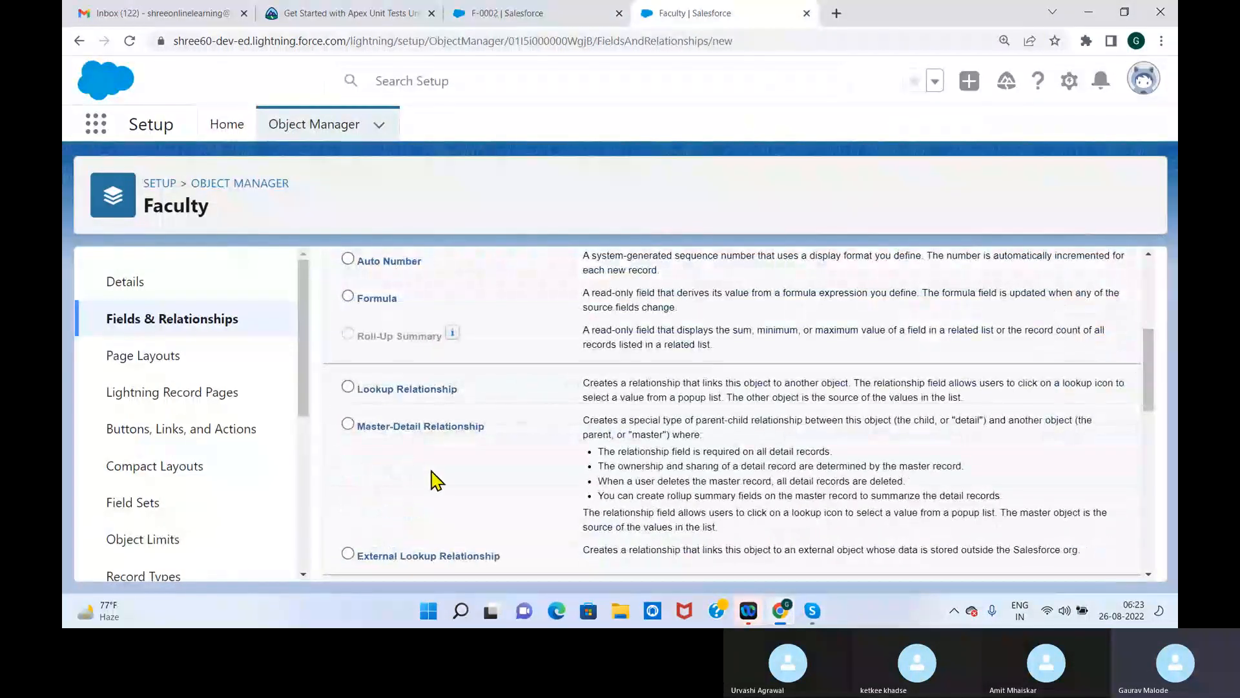
scroll(1148, 359, "down", 4)
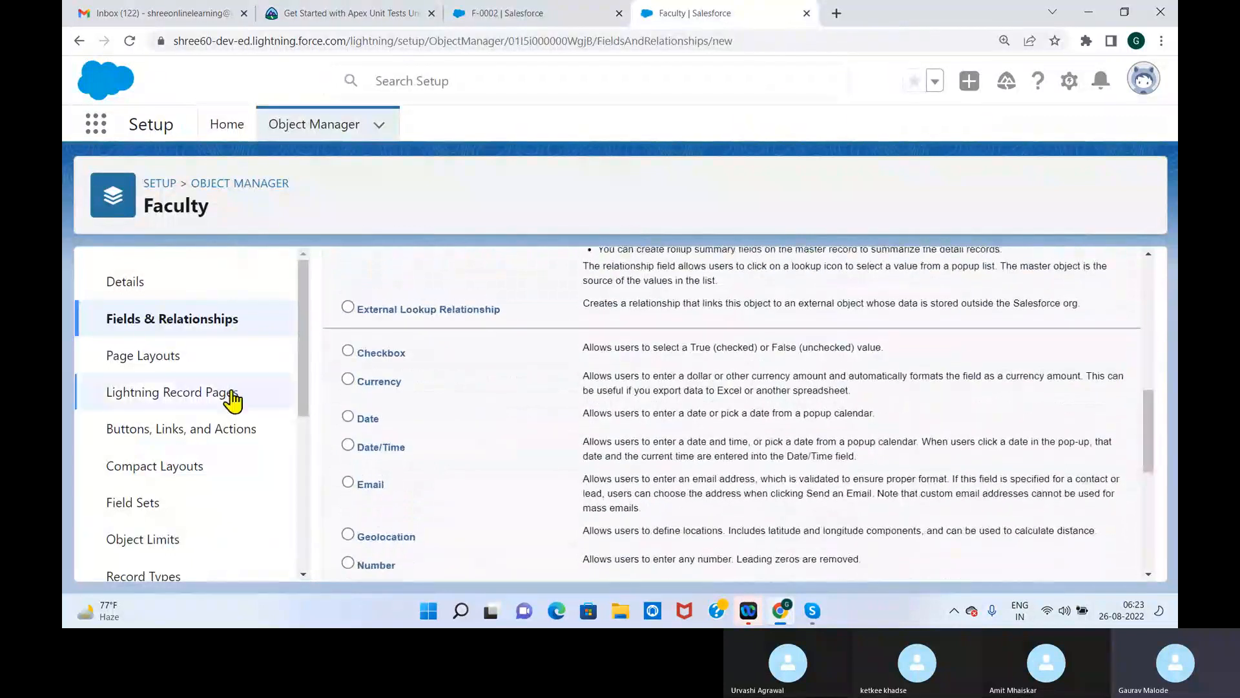
scroll(1154, 465, "down", 6)
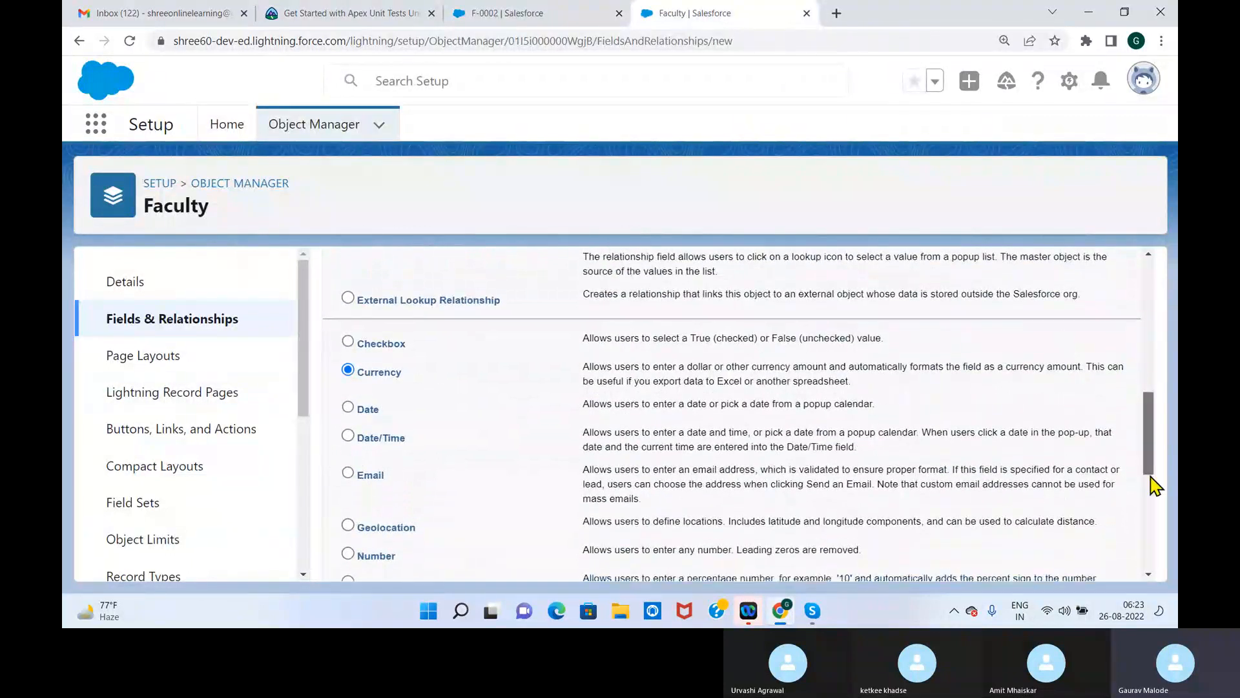
left_click(1074, 560)
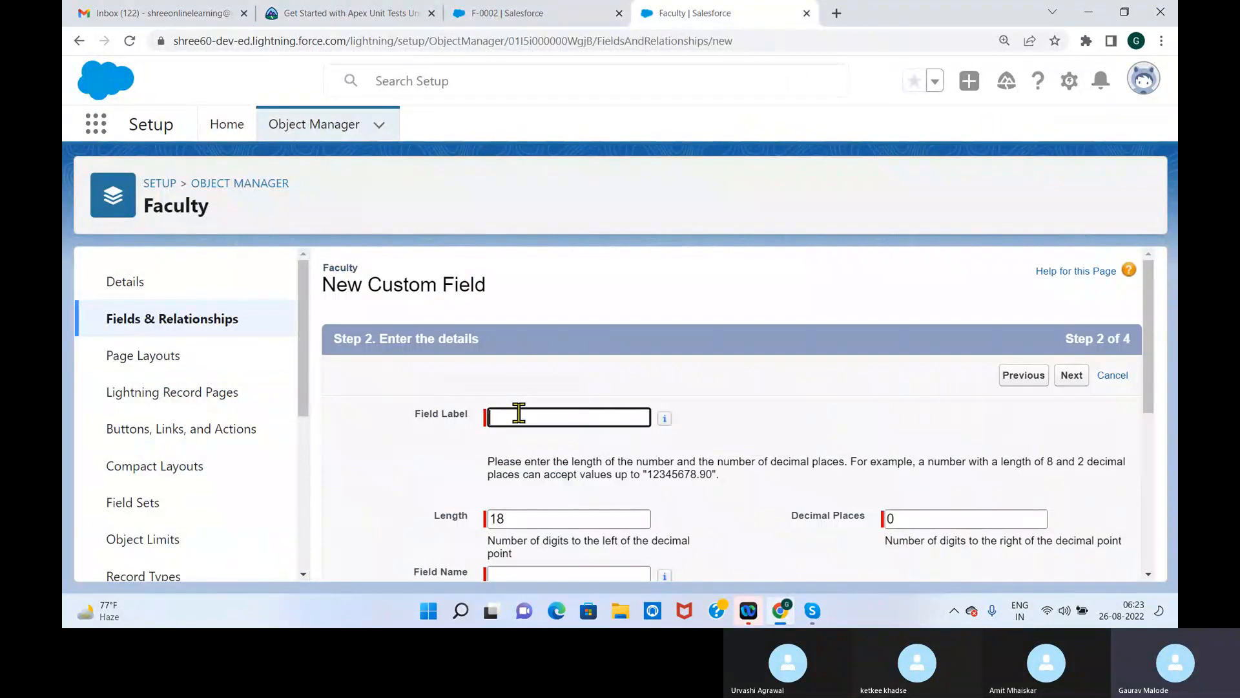
Label the currency field Salary, edit its length, and create it with the default field-level security
left_click(522, 419)
type("Salary")
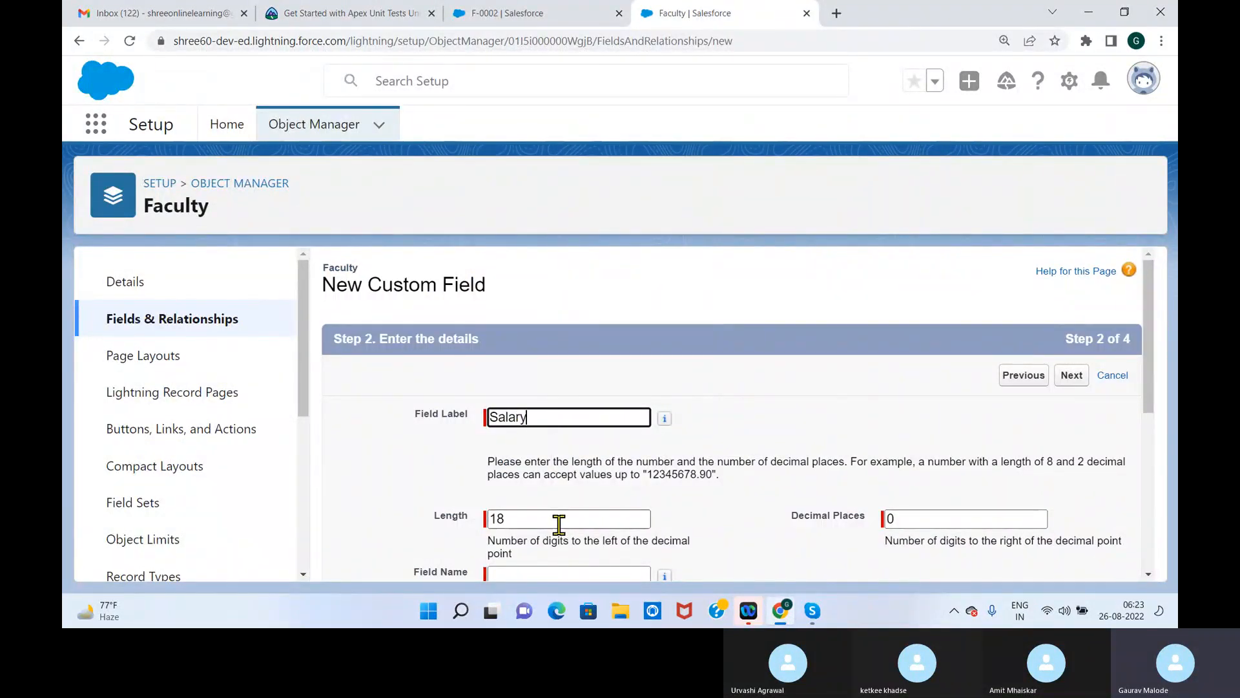
left_click_drag(586, 525, 476, 526)
key("Tab")
left_click(1071, 375)
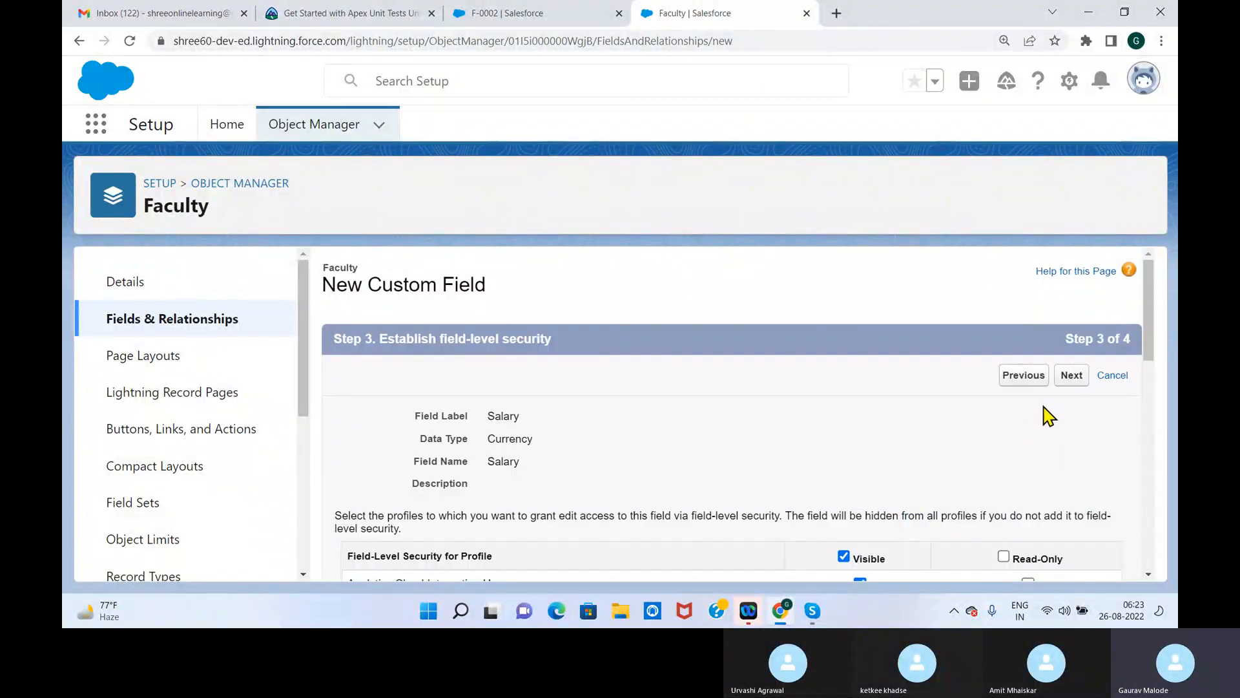
left_click(1072, 375)
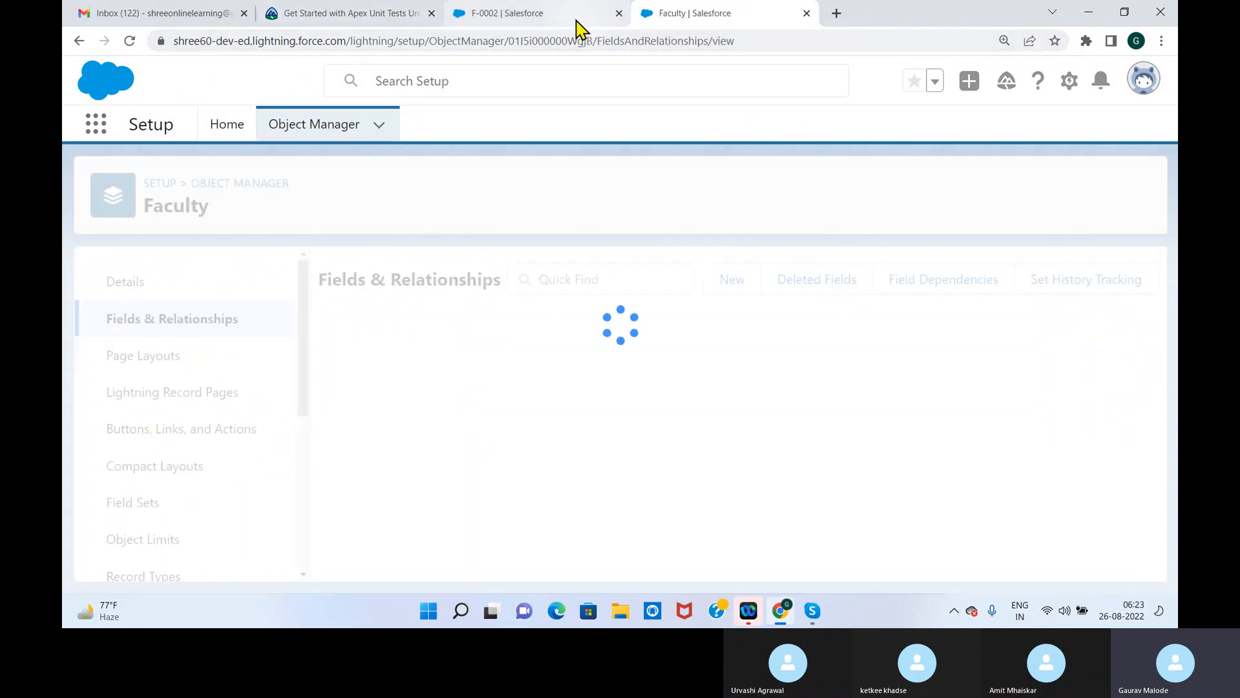
Reopen Faculty record F-0002 from the Faculties list and check its details for the Salary field
left_click(553, 13)
left_click(935, 125)
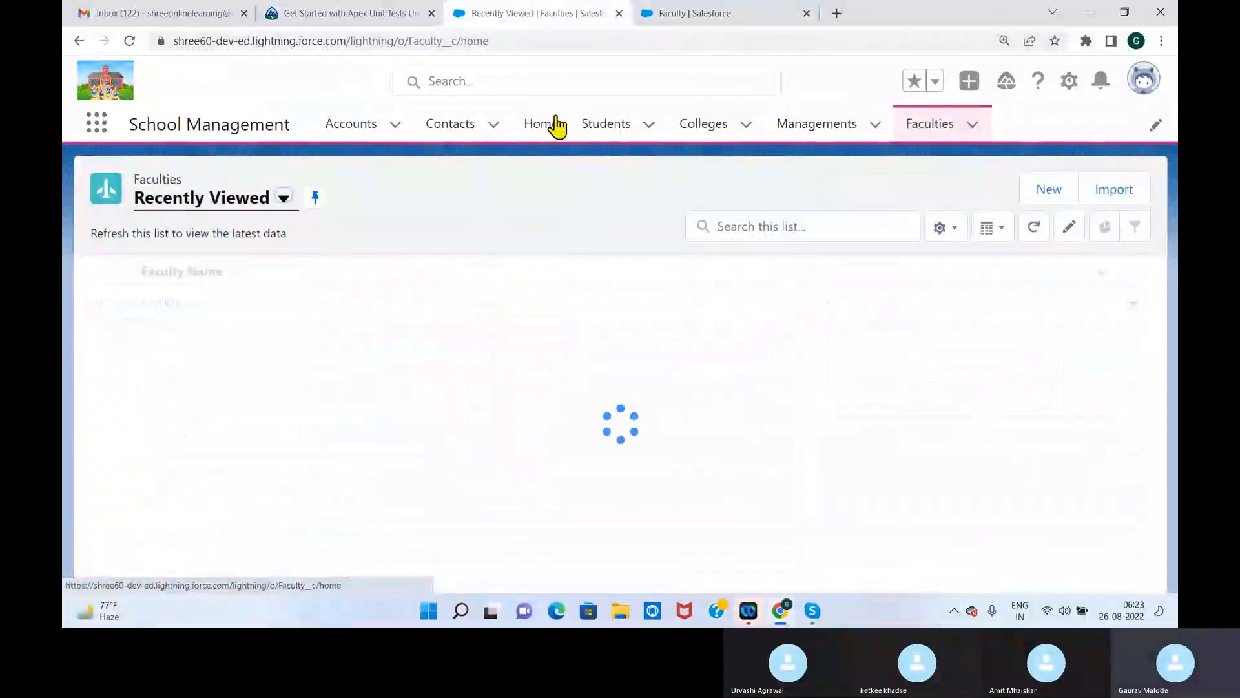
left_click(162, 304)
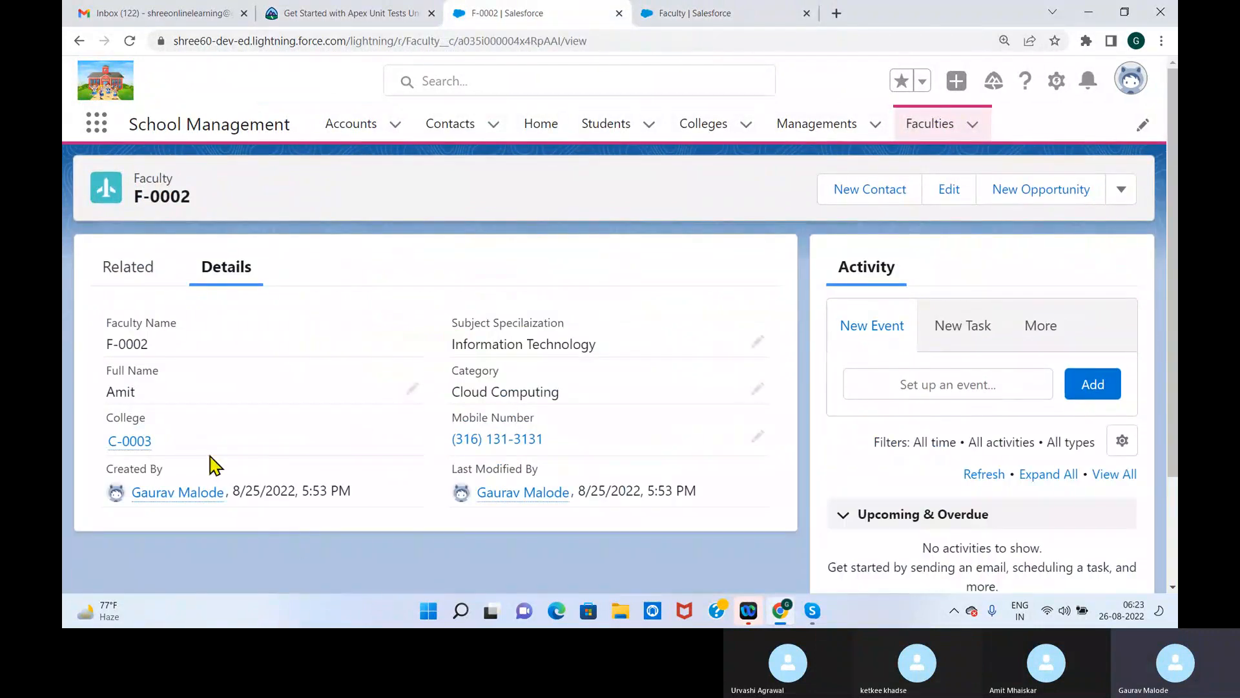
left_click(933, 127)
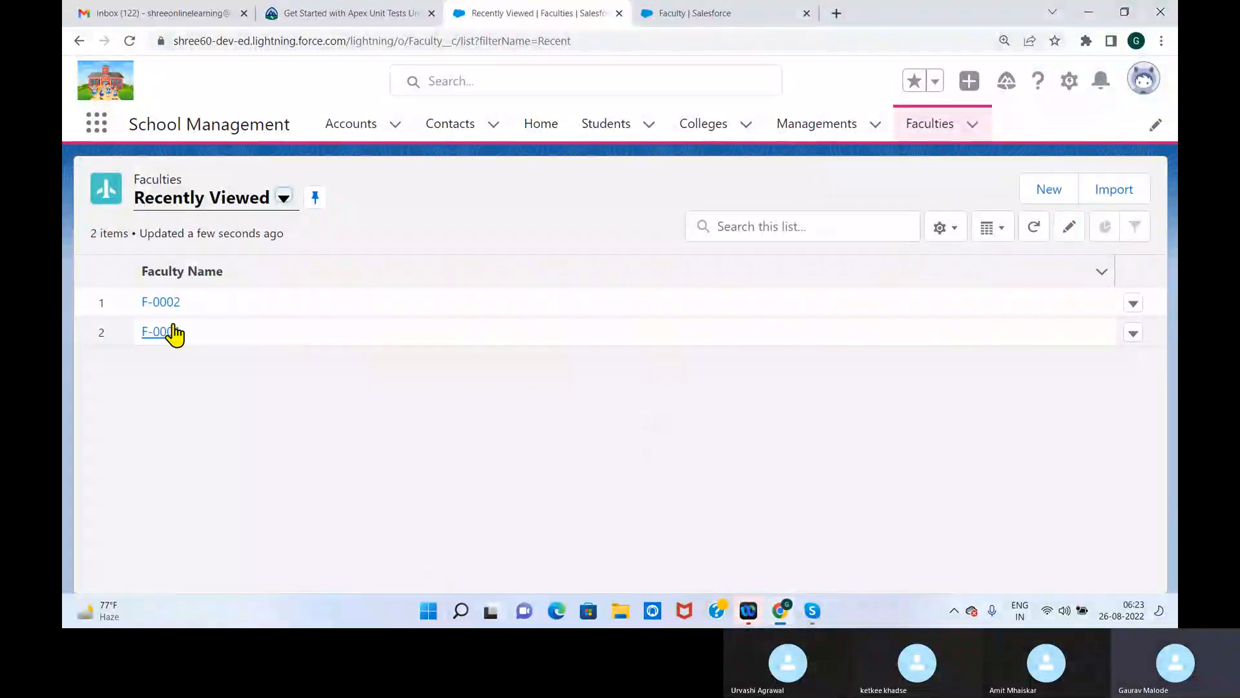
left_click(170, 305)
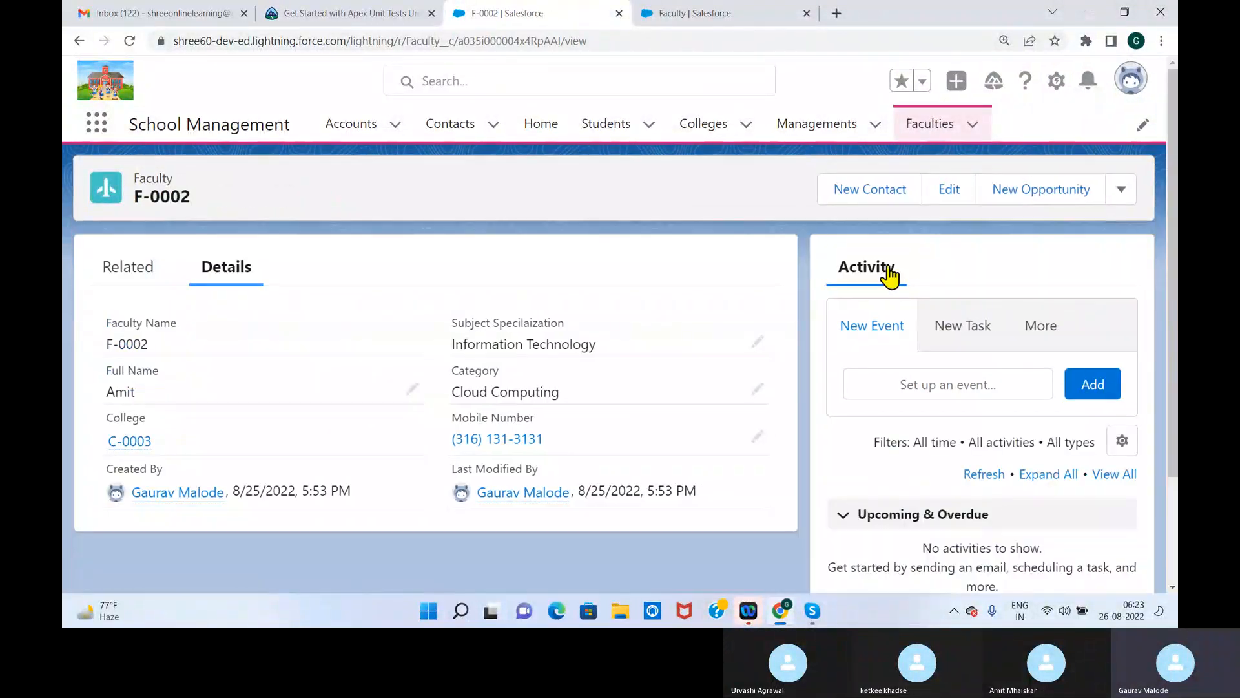
Open a new Faculty form from the Faculties list and look through it for the Salary field
left_click(934, 127)
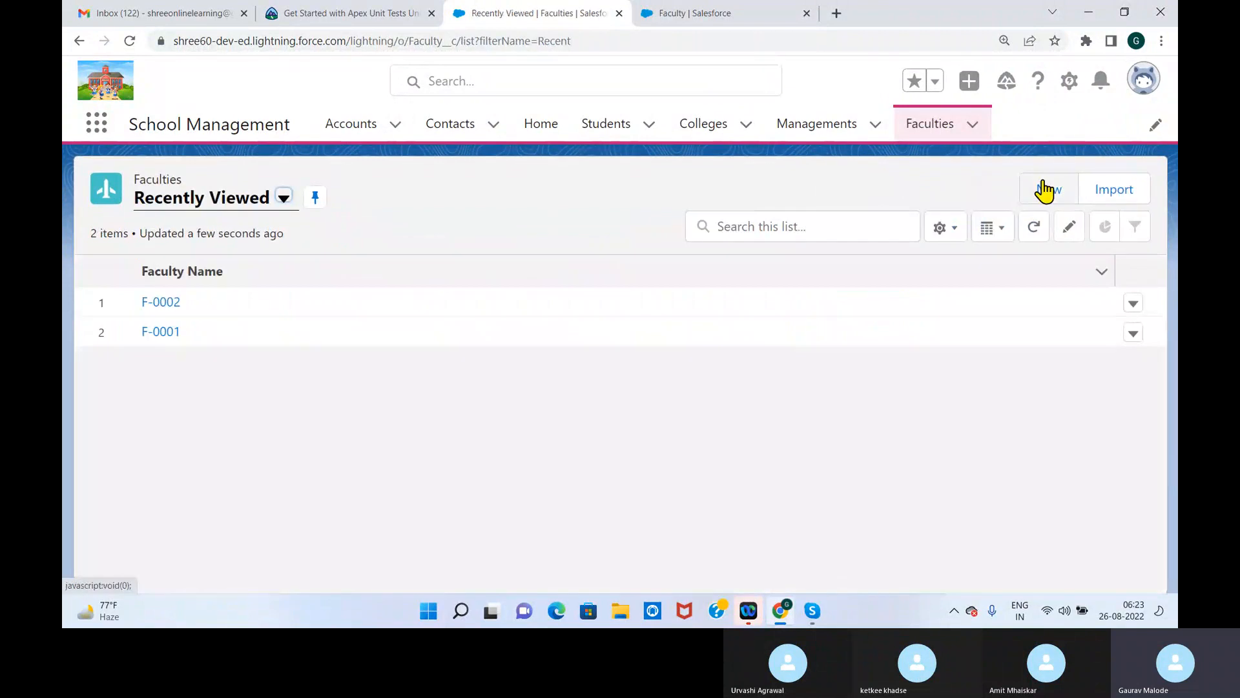
left_click(1044, 191)
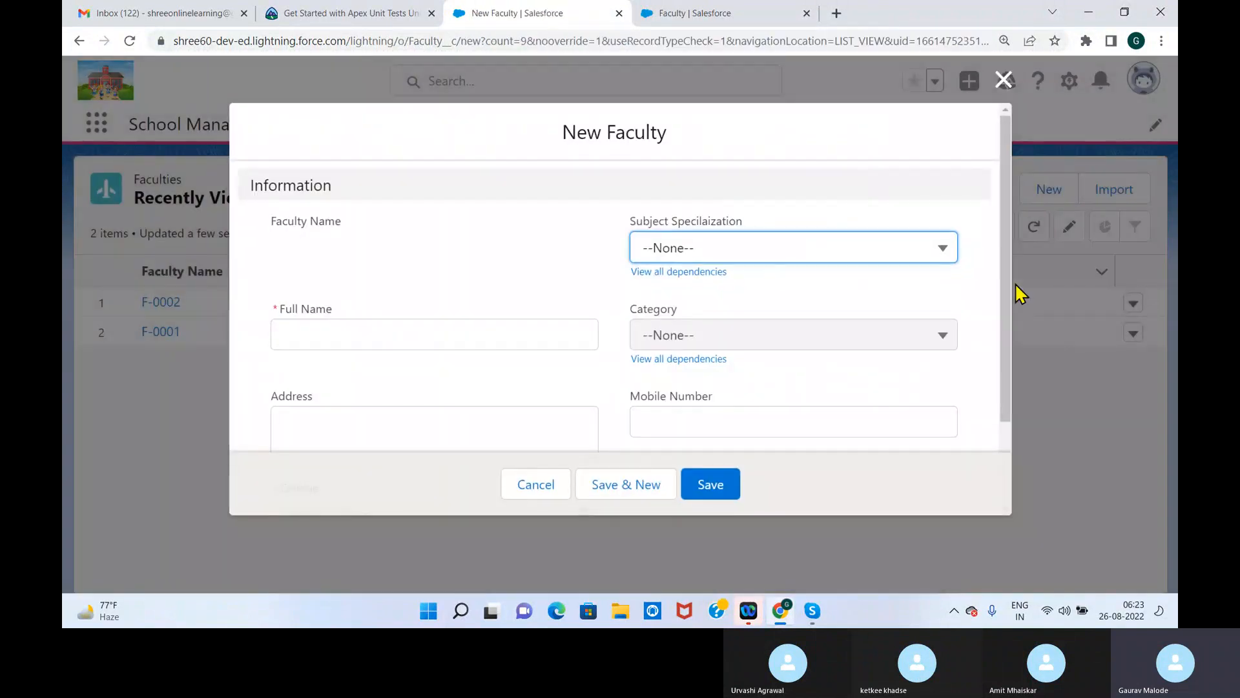
left_click_drag(1005, 293, 997, 438)
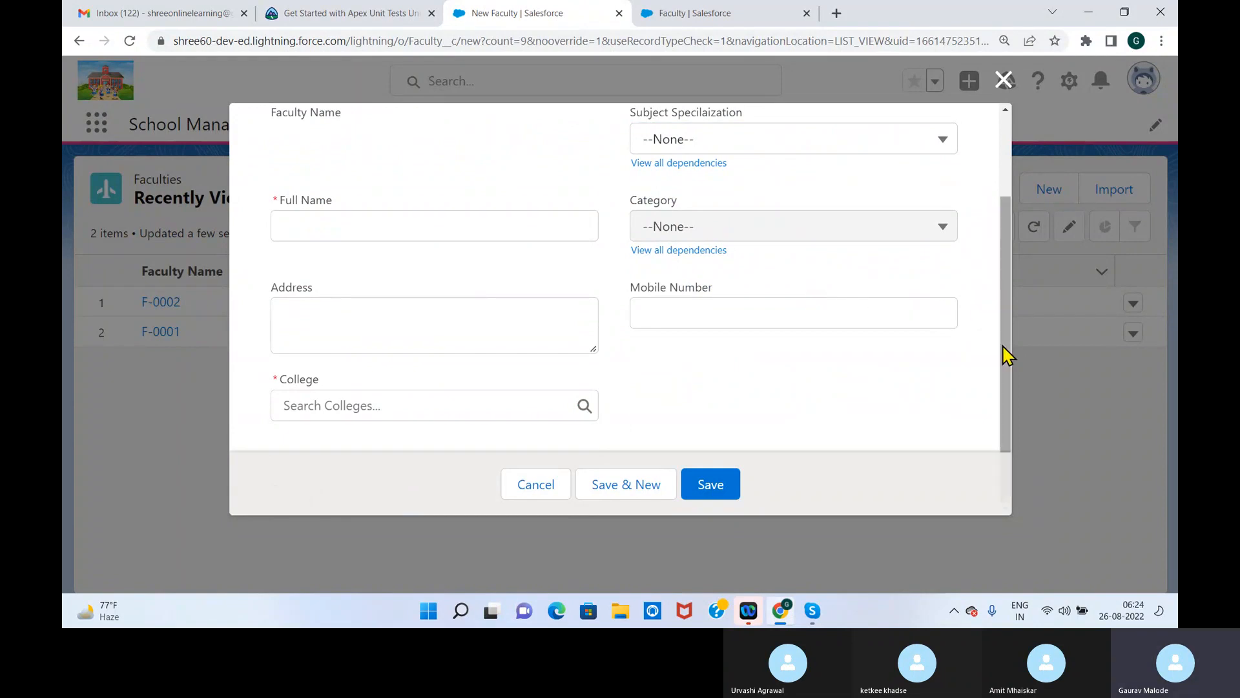
Close the New Faculty form, reopen a blank one to look for the Salary field, and close it without saving
left_click_drag(1003, 342, 995, 248)
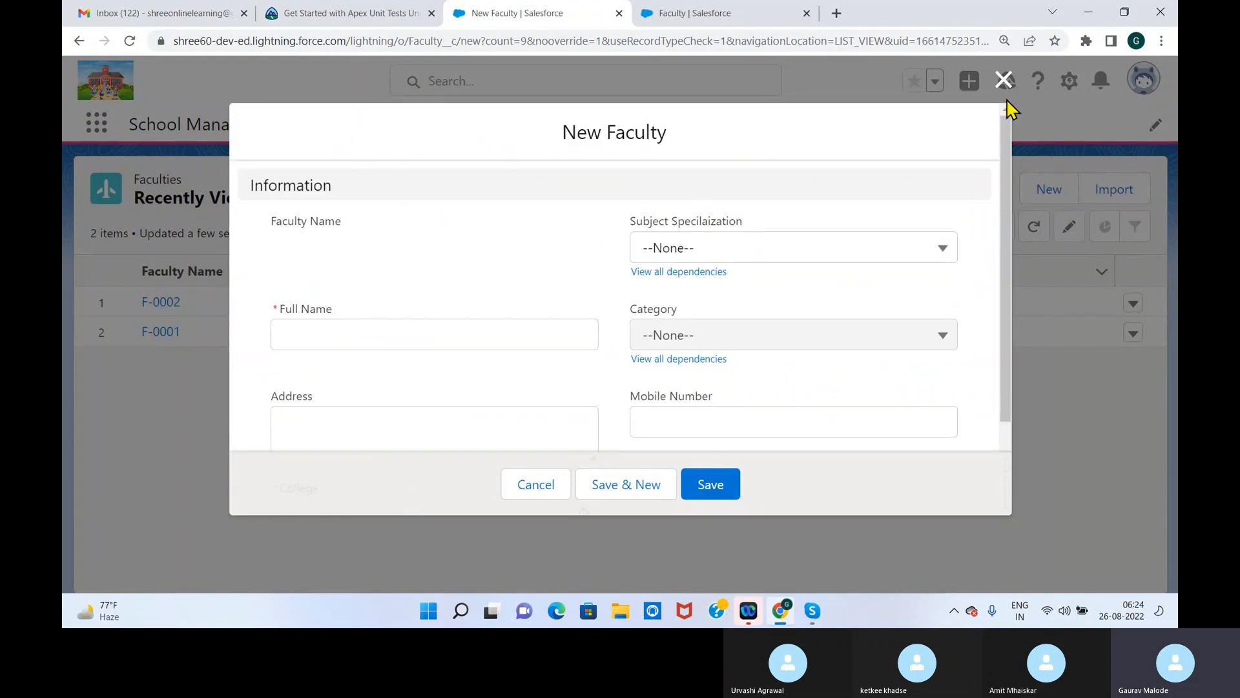
left_click(1004, 80)
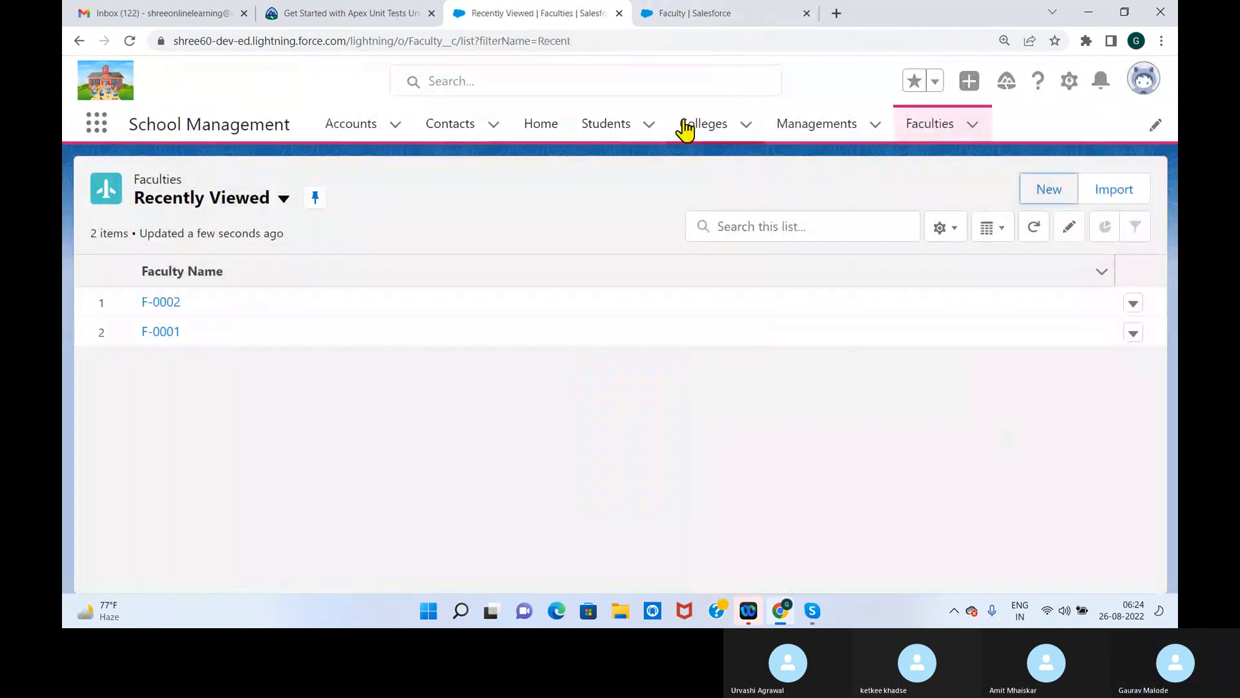
left_click(1047, 189)
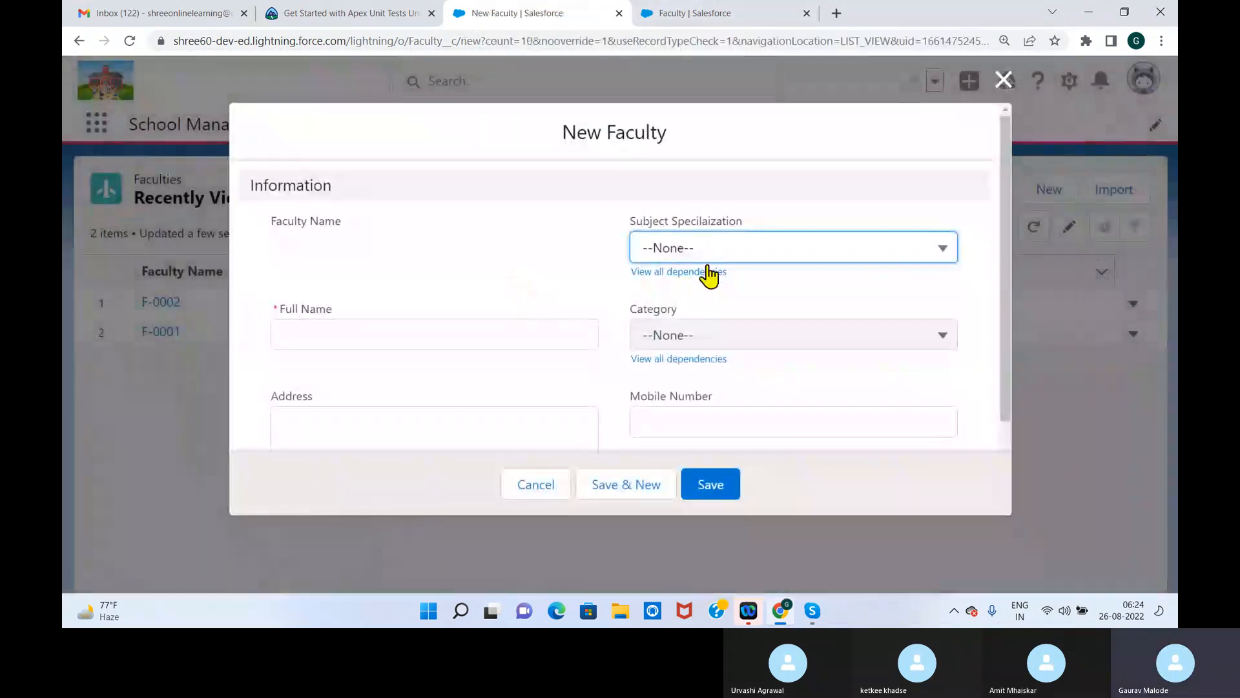
left_click_drag(1003, 244, 1008, 150)
left_click(1004, 80)
Check the Faculty object's Fields & Relationships list in Object Manager for the Salary field
left_click(697, 14)
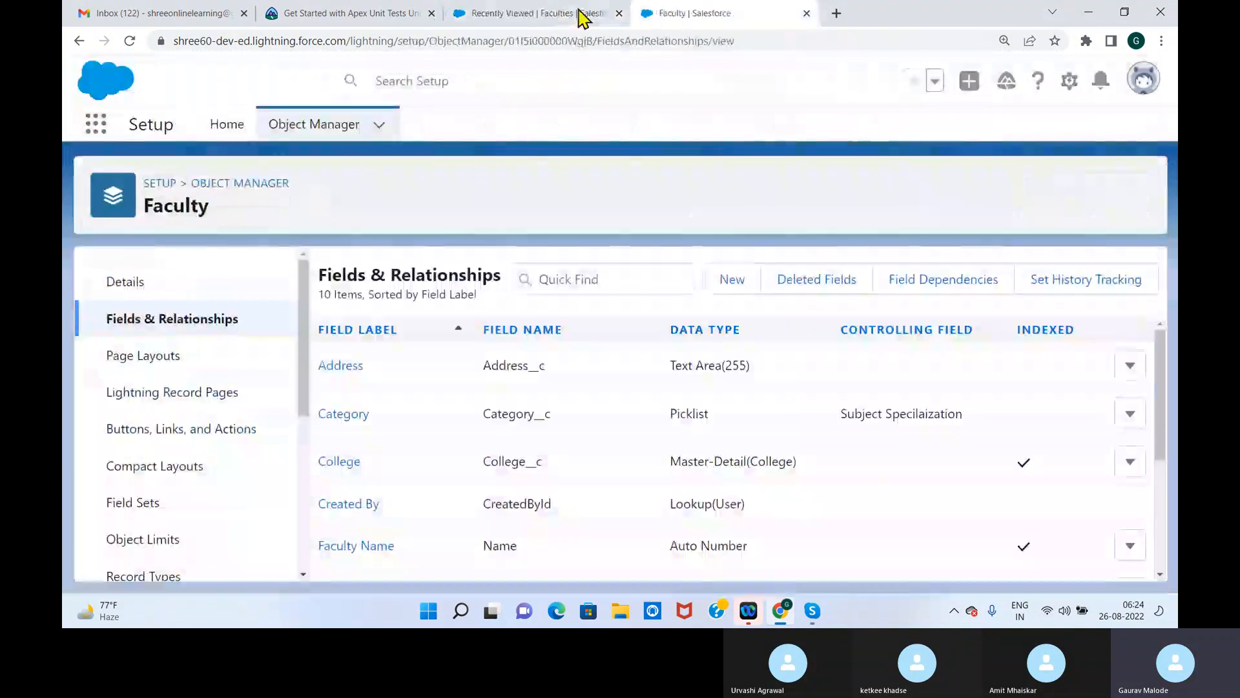
scroll(523, 460, "down", 1)
scroll(517, 467, "up", 1)
scroll(542, 456, "down", 1)
scroll(526, 465, "up", 1)
scroll(526, 476, "down", 1)
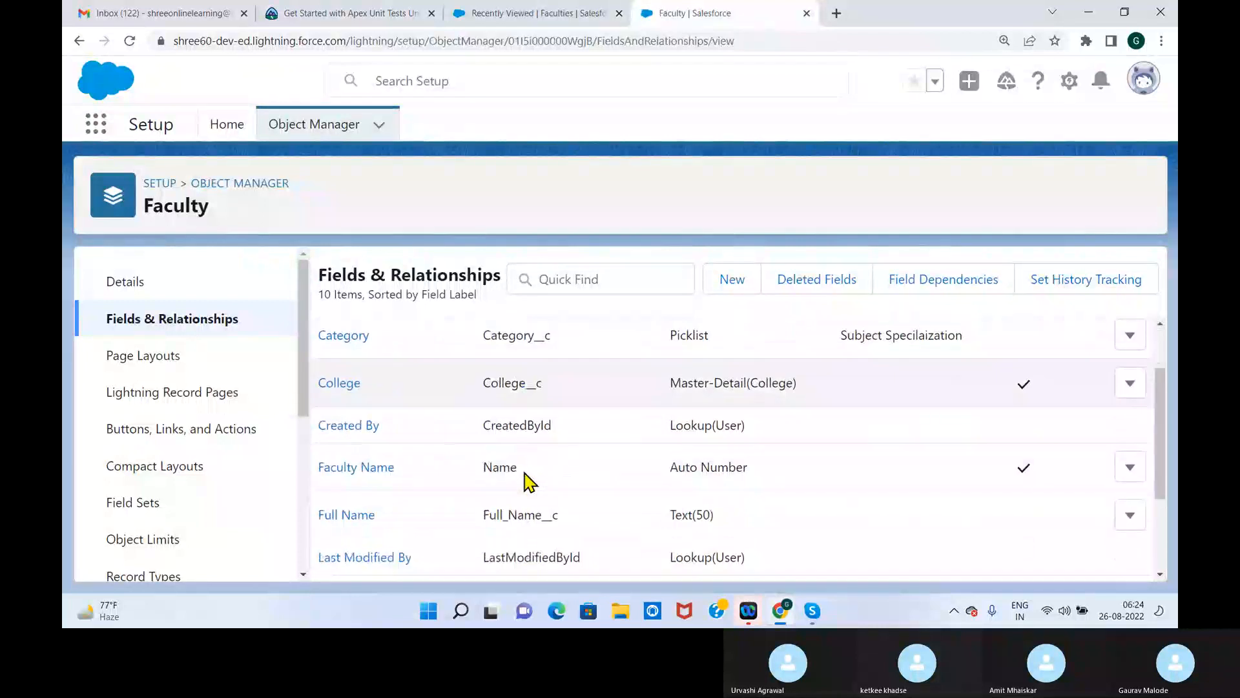
left_click_drag(1157, 435, 1162, 530)
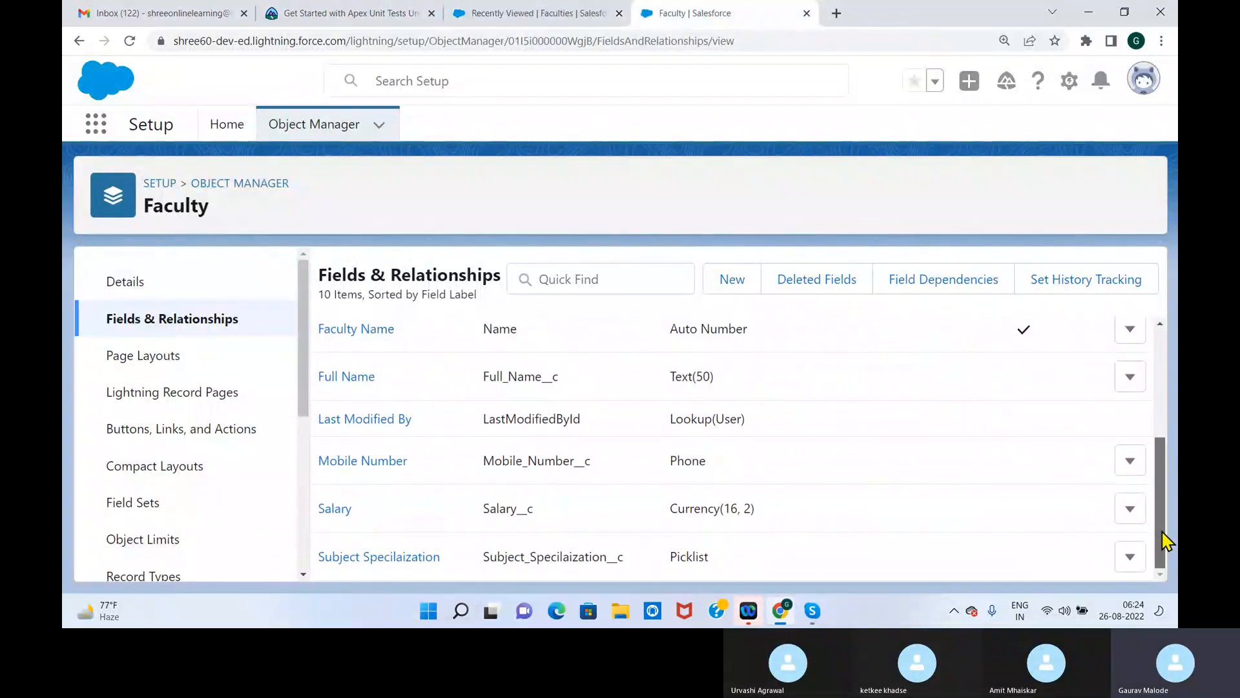
Look for the Salary field in the details of Faculty record F-0002 and in a blank New Faculty form, then close the form
left_click(548, 16)
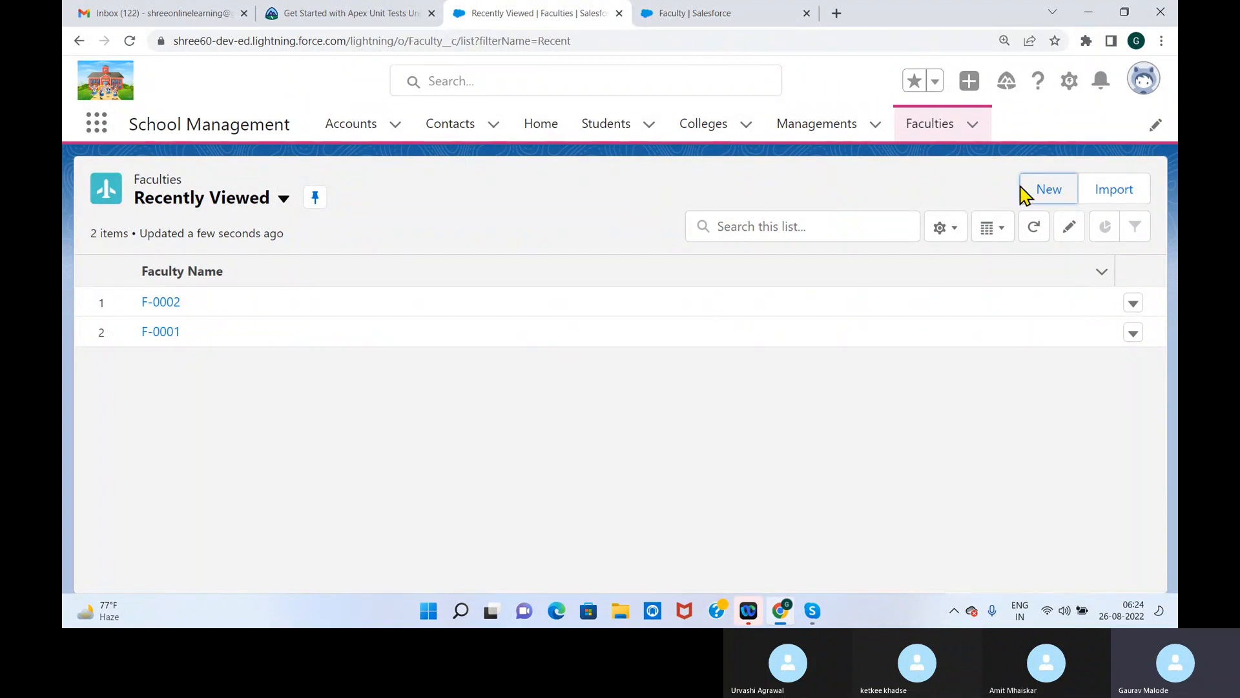
left_click(171, 303)
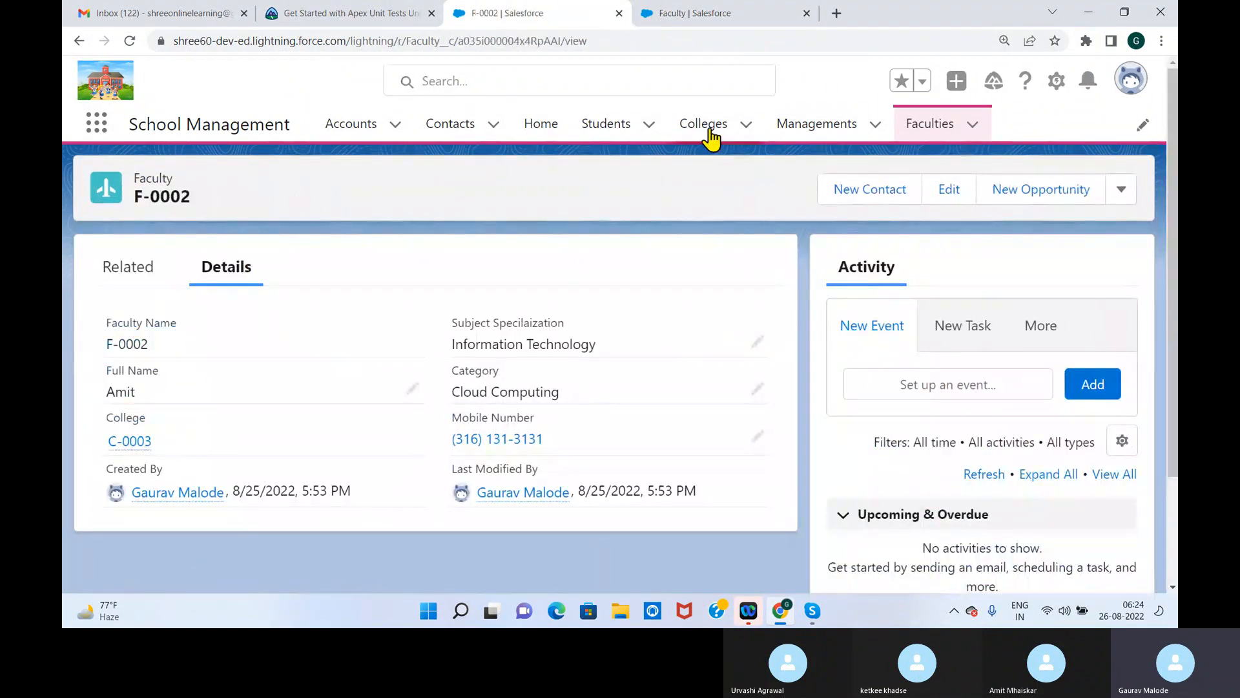
left_click(947, 128)
left_click(1050, 194)
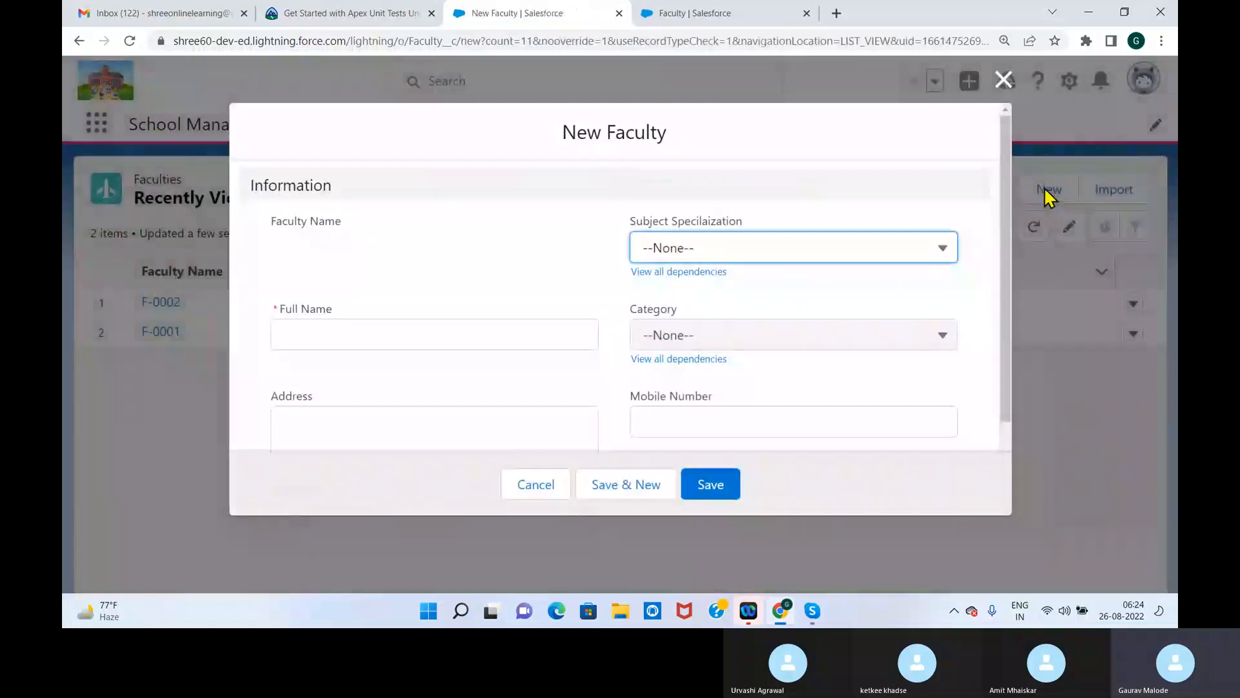
scroll(991, 269, "down", 2)
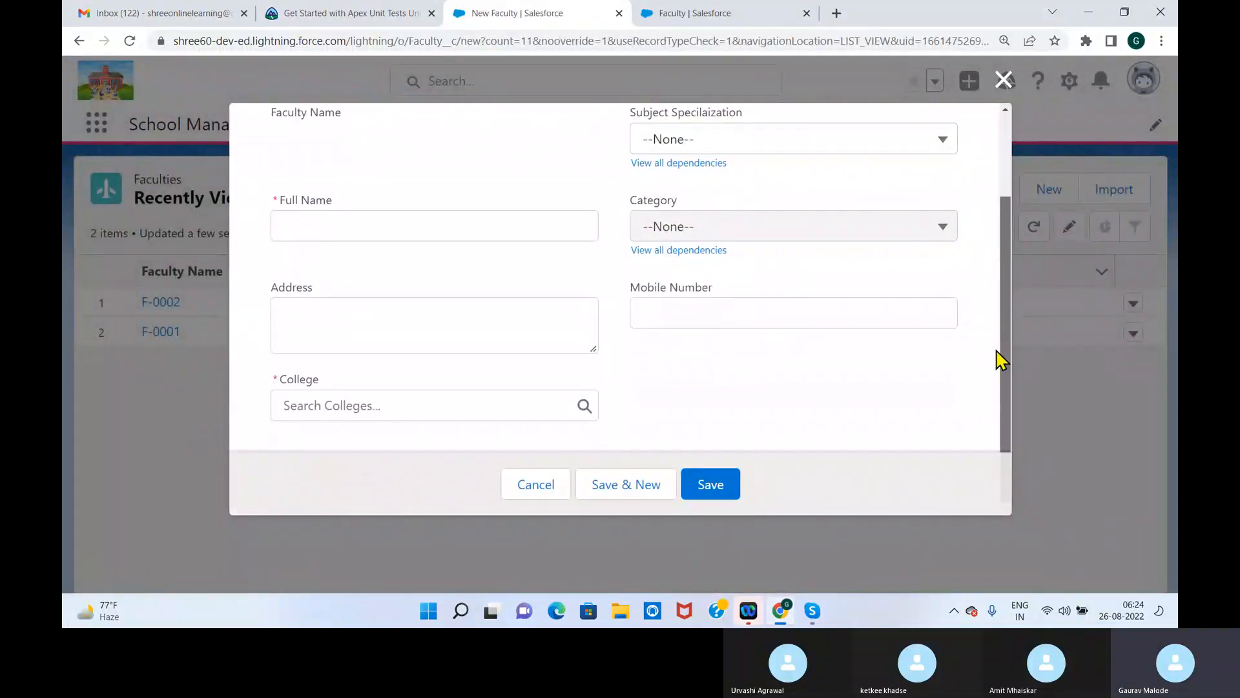
left_click_drag(999, 360, 1005, 118)
left_click(1004, 80)
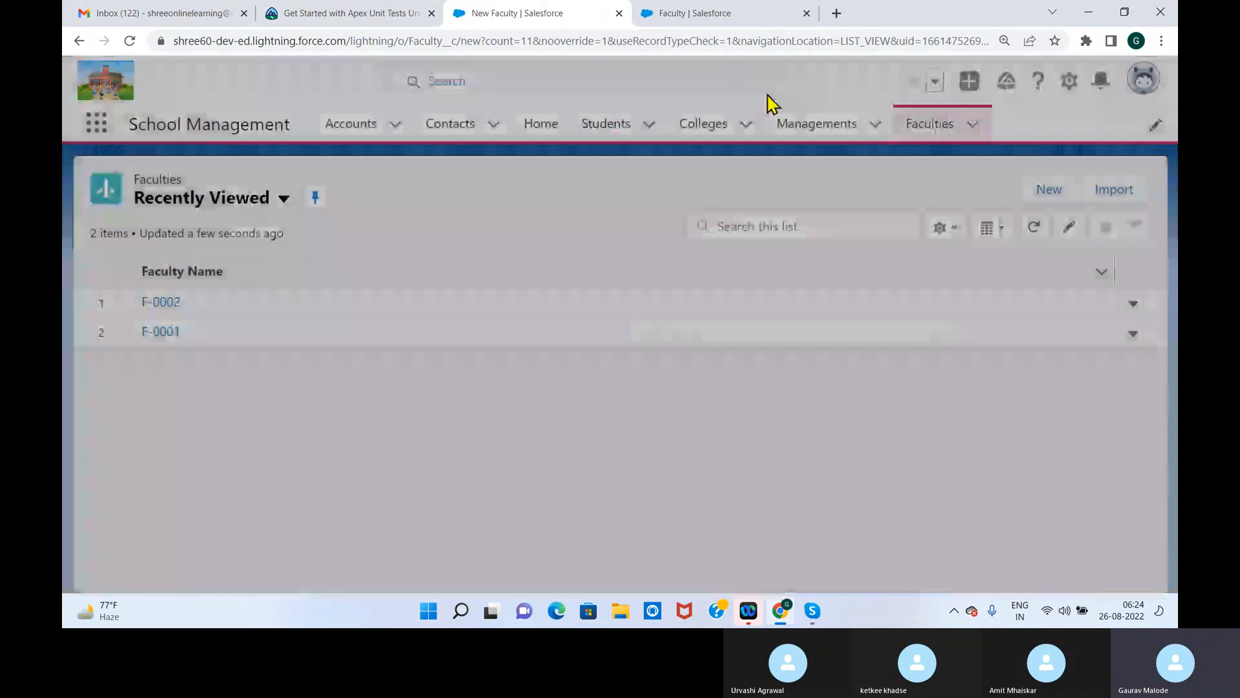
Start a new Faculty record, fill in the faculty member's full name and address, and set College to C-0001
left_click(1039, 189)
left_click(400, 336)
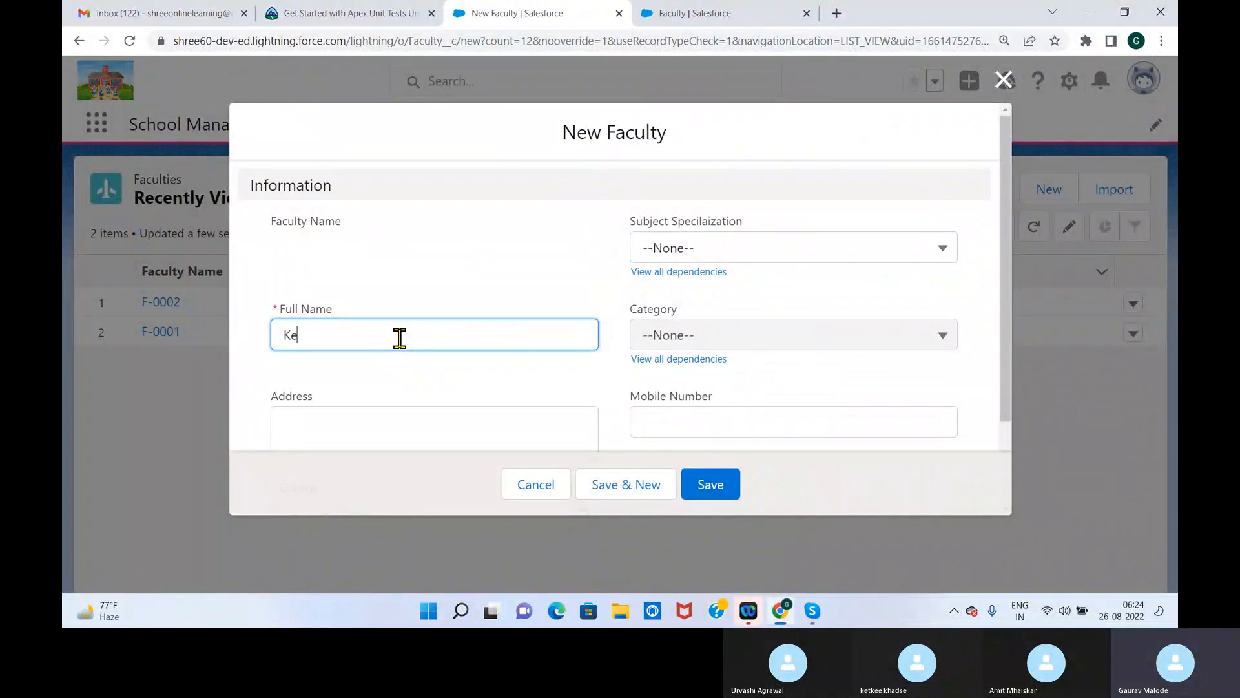
key("Tab")
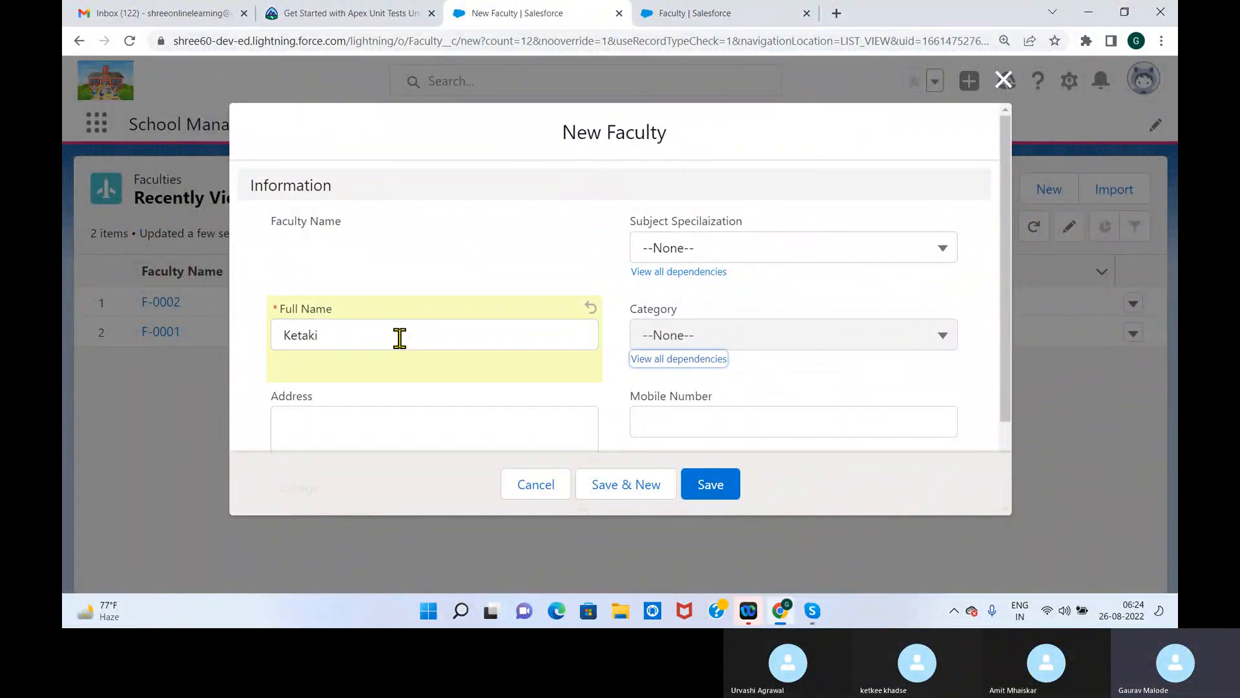
key("Tab")
type("Pune")
left_click(360, 407)
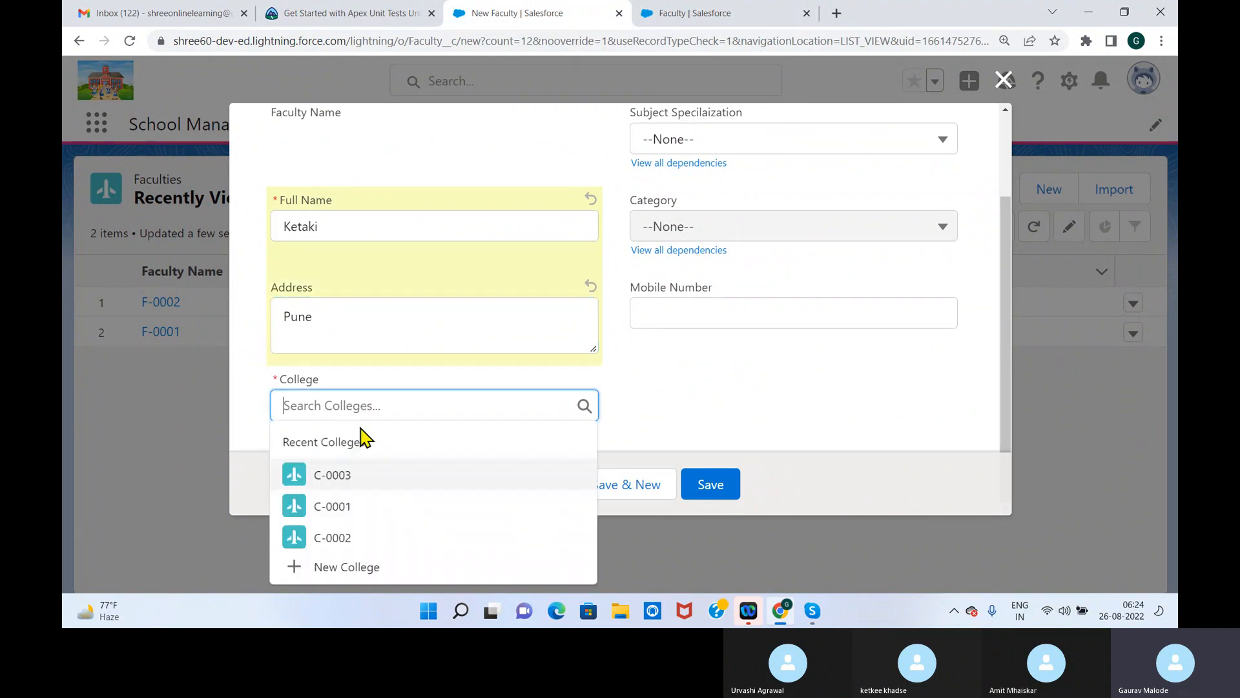
left_click(341, 510)
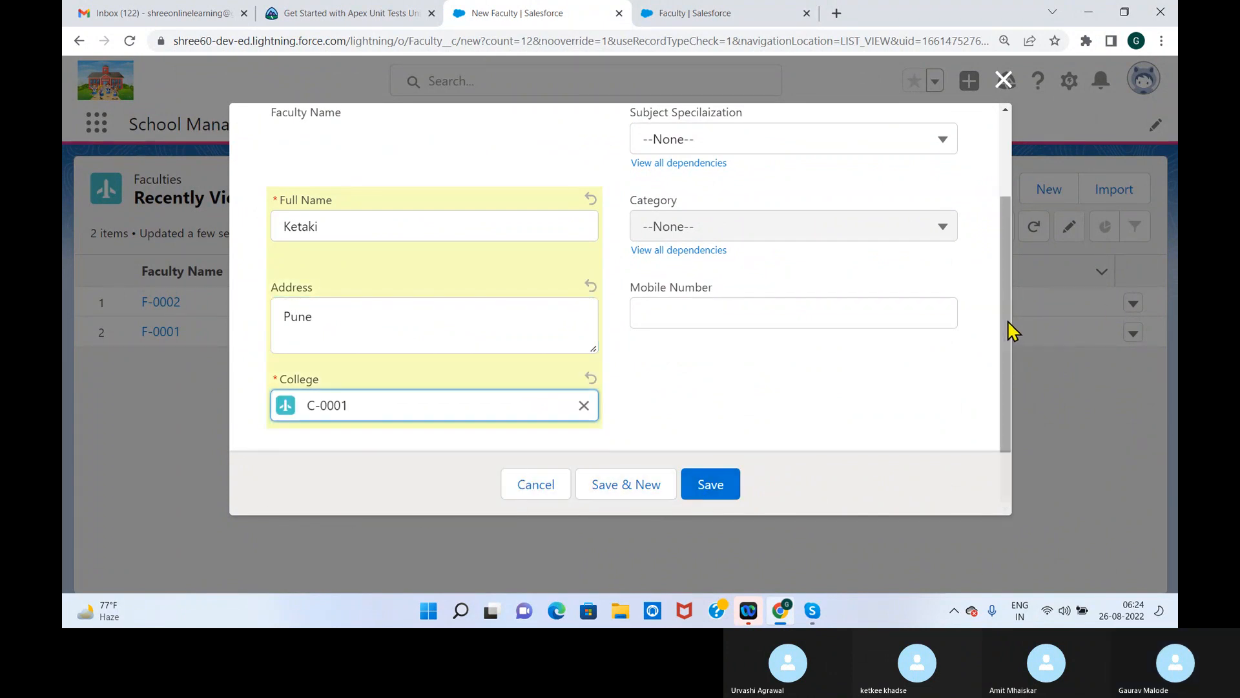
Set the subject specialization to Mechanical and the category to Production, fill in the mobile number, and save the Faculty record
left_click_drag(1008, 321, 1009, 262)
left_click(720, 226)
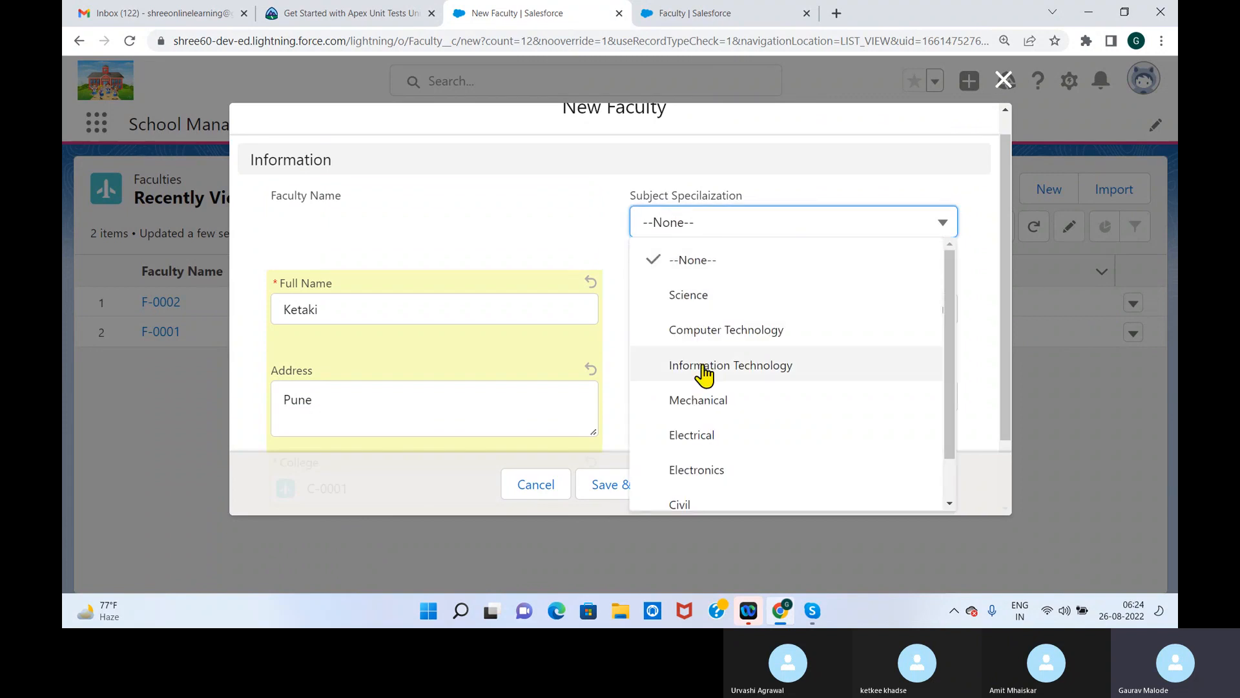
left_click(705, 402)
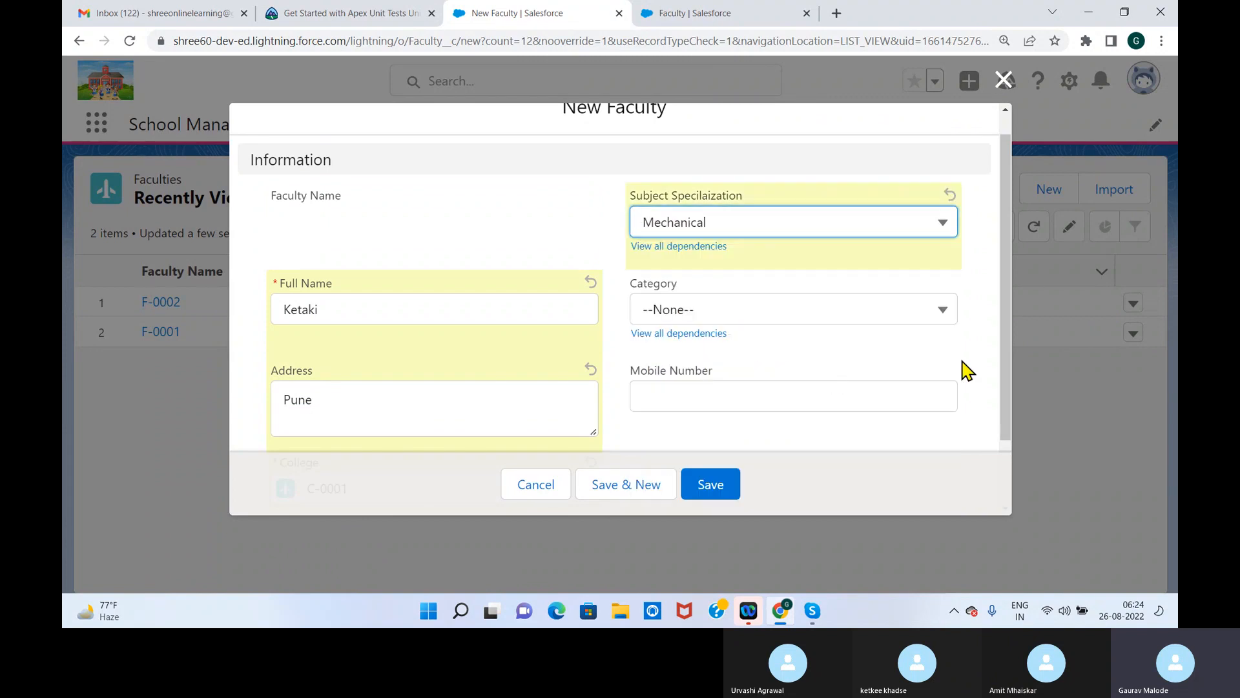
left_click(950, 316)
left_click(734, 388)
left_click(876, 392)
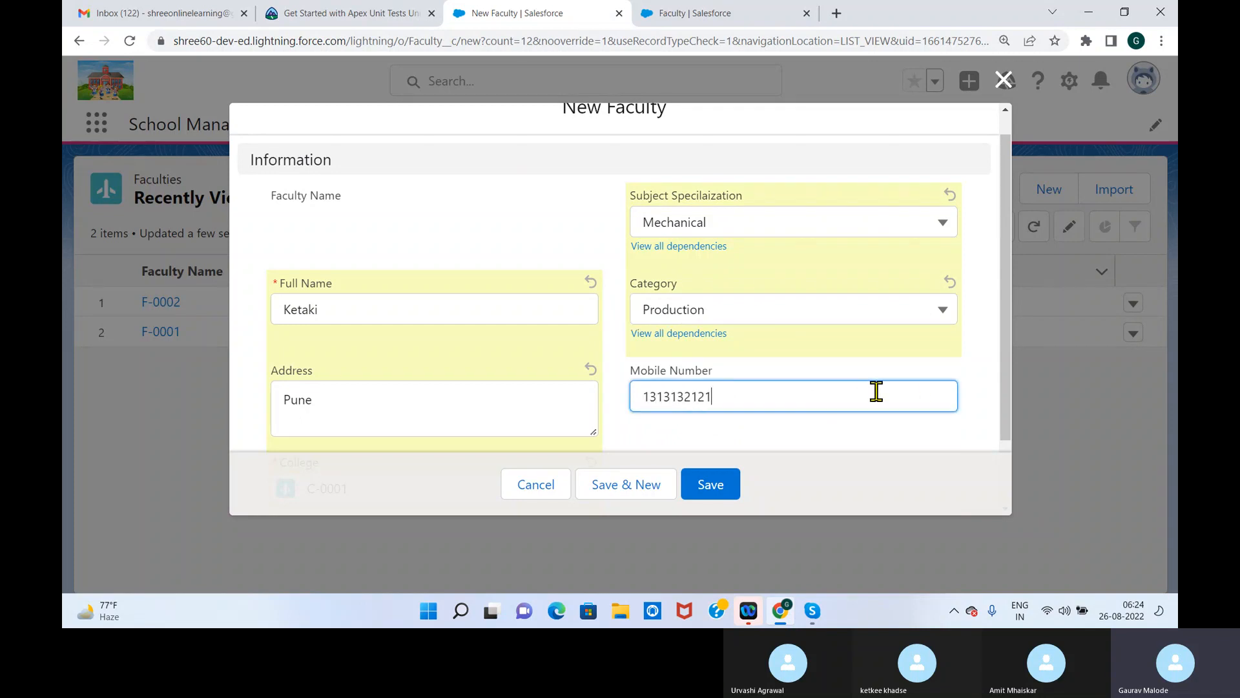
left_click_drag(1001, 352, 969, 435)
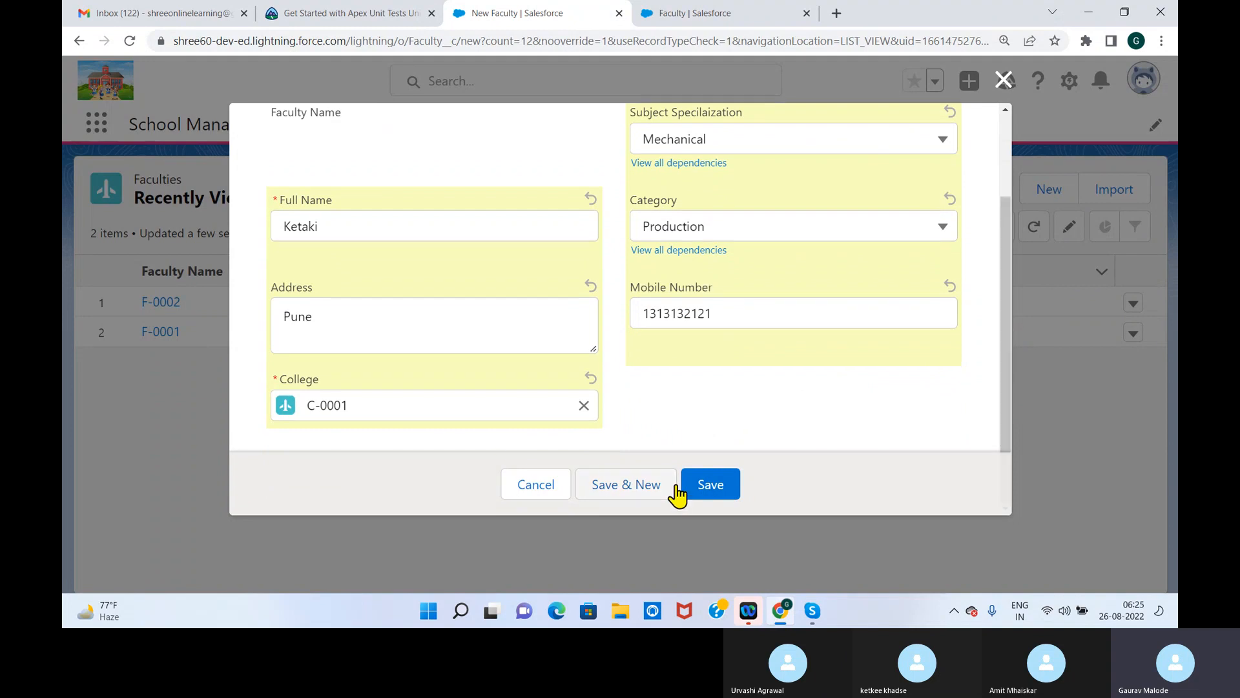
left_click(710, 485)
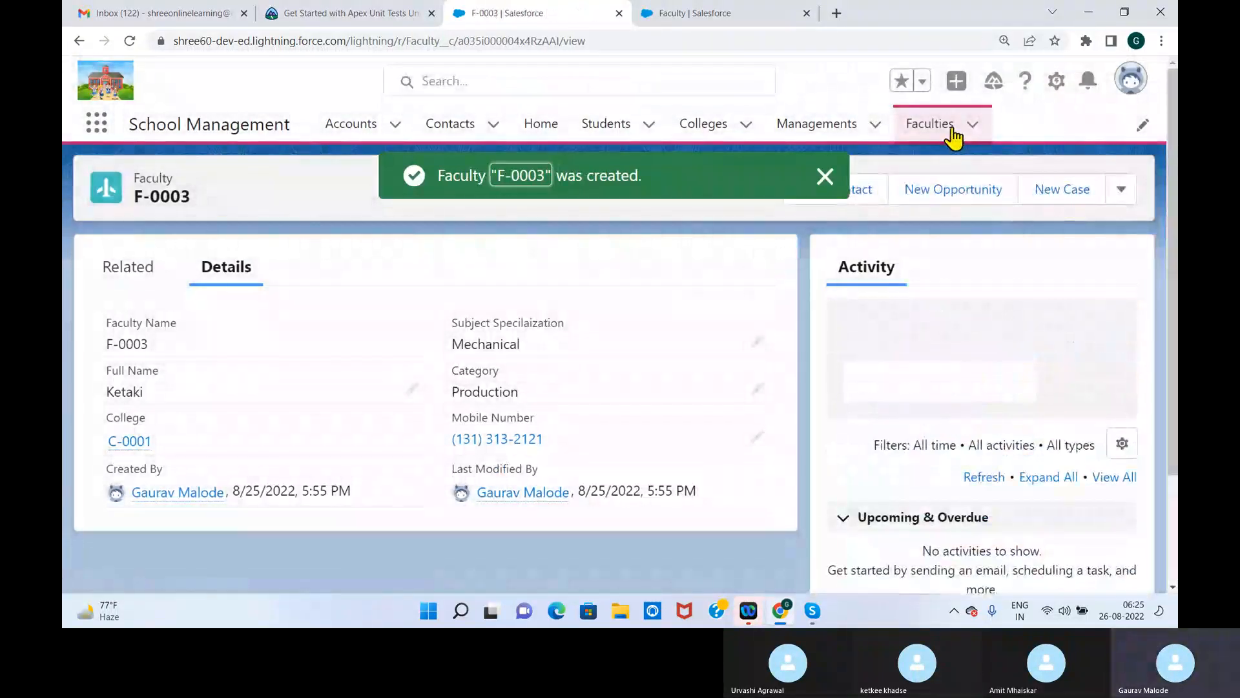
Start another Faculty record from the Faculties list, fill in the full name and address, and set College to C-0003
left_click(951, 131)
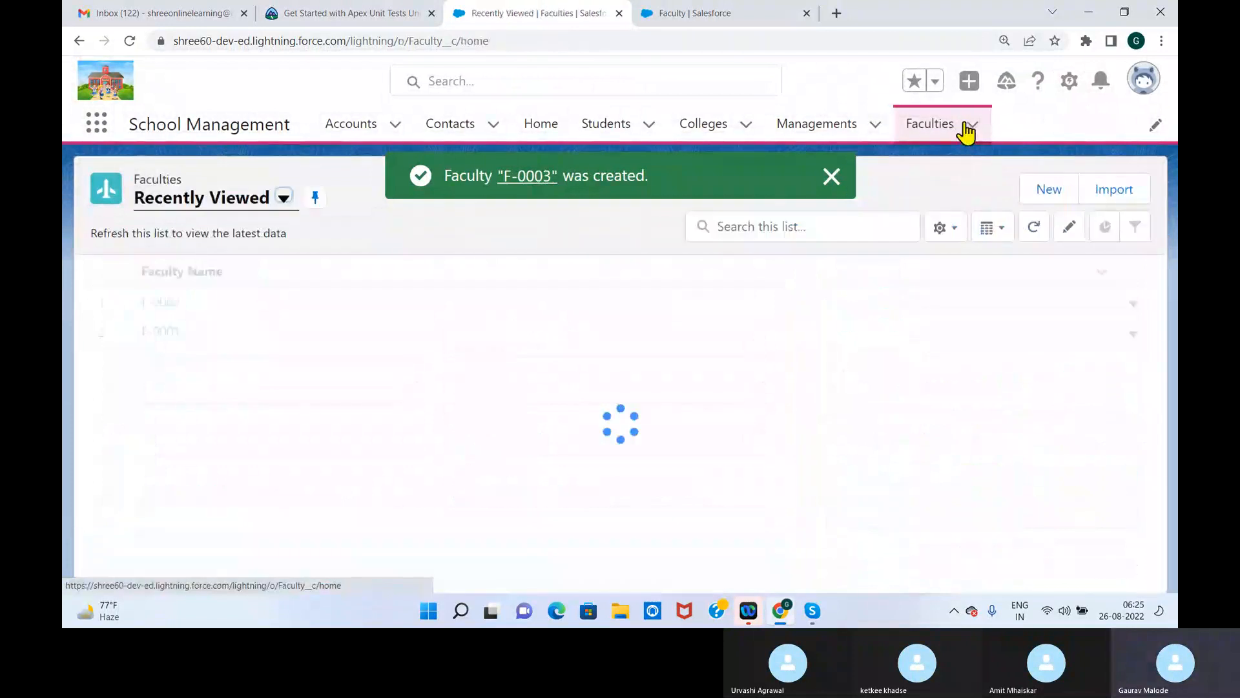
left_click(1043, 188)
left_click(354, 341)
type("Urwashi")
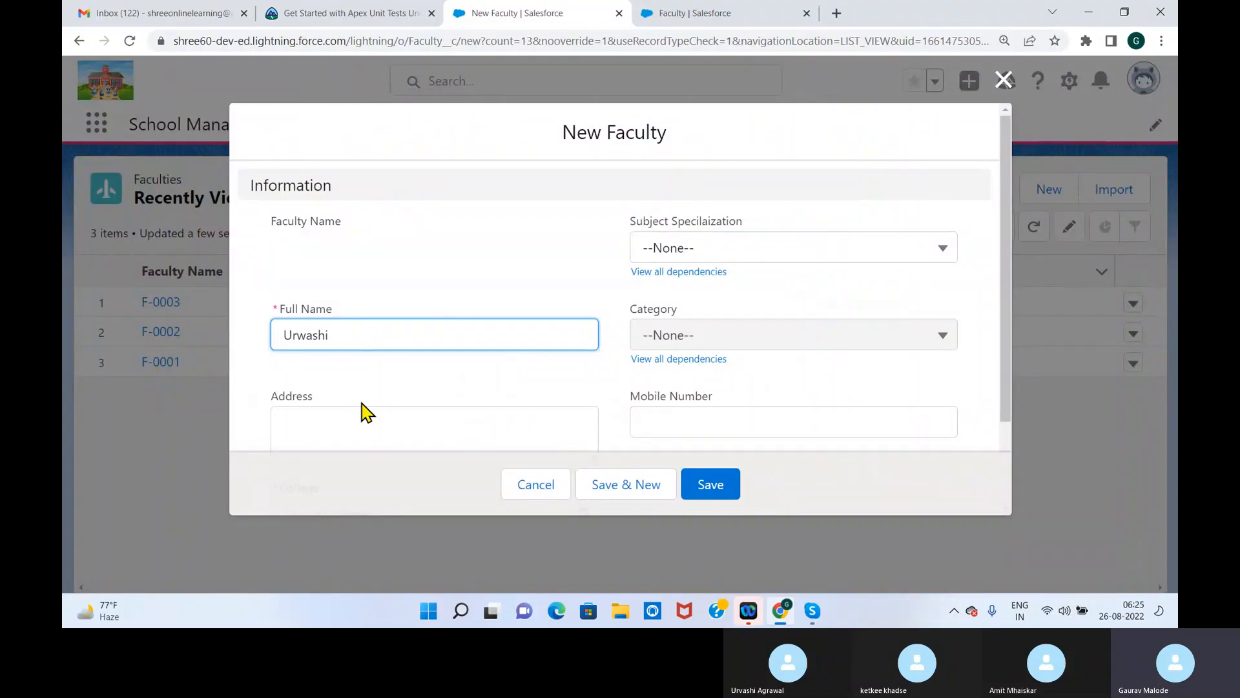
left_click(357, 423)
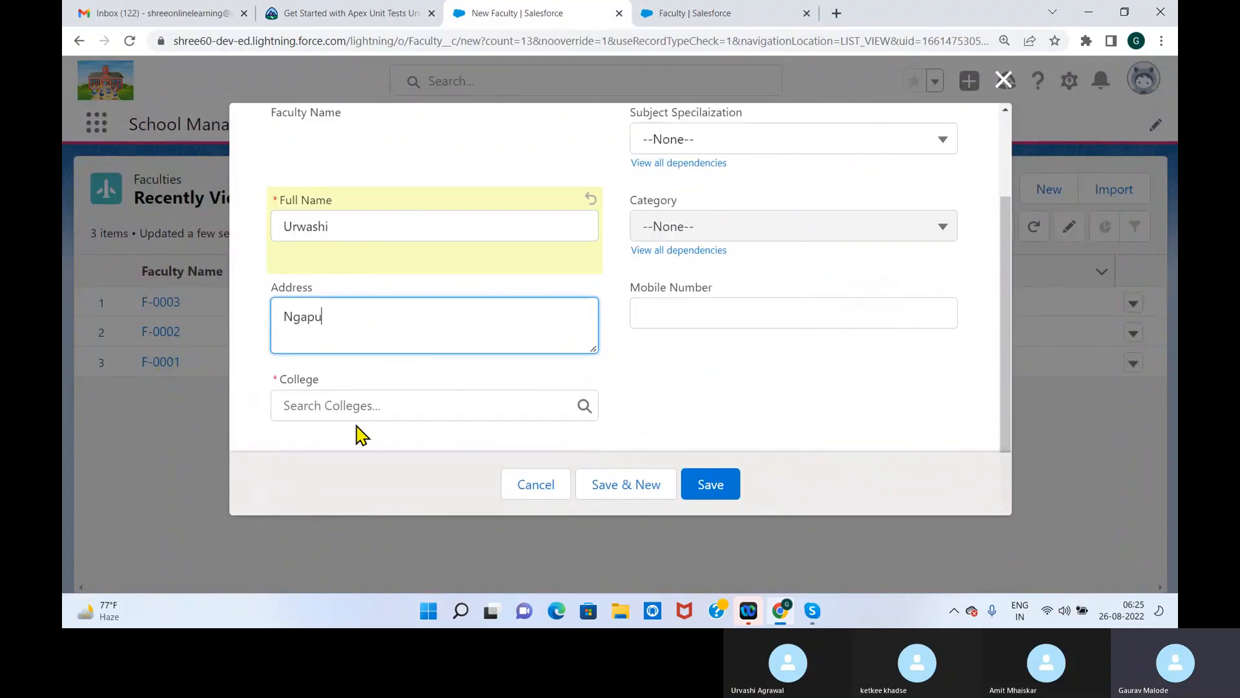
left_click(379, 404)
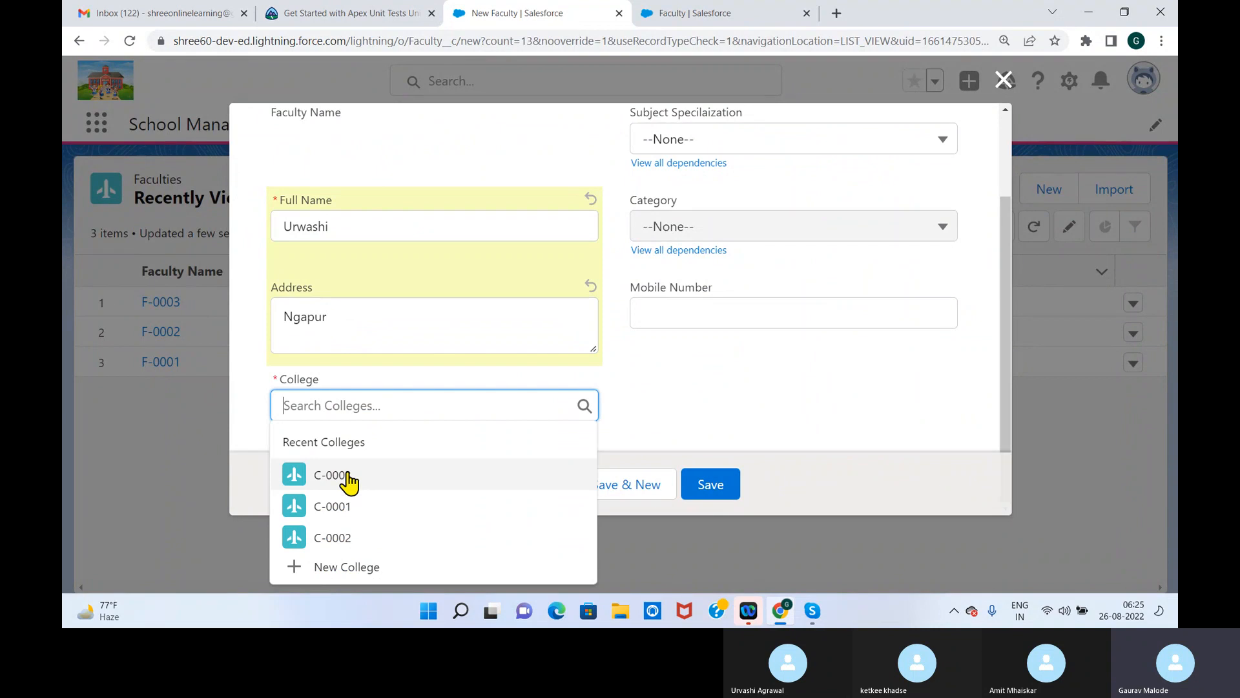
left_click(348, 479)
Set the subject specialization to Electronics and the category to IOT, fill in the mobile number, and save the Faculty record
left_click(732, 142)
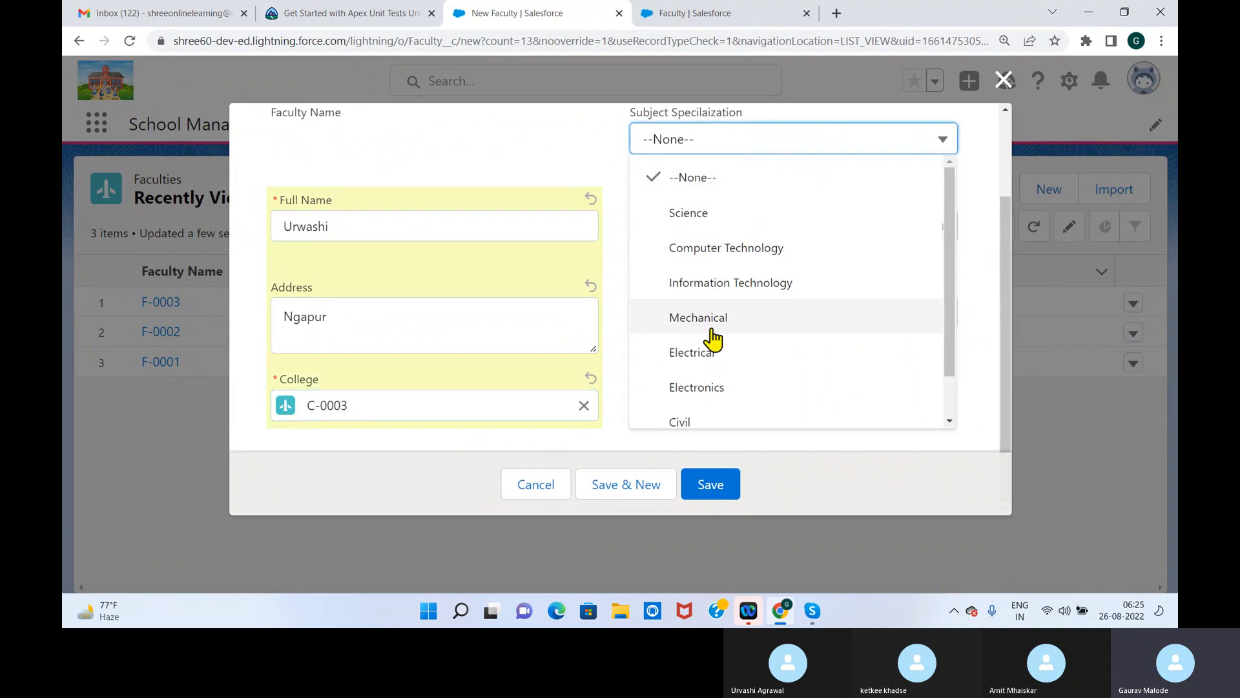
left_click(698, 388)
left_click(684, 229)
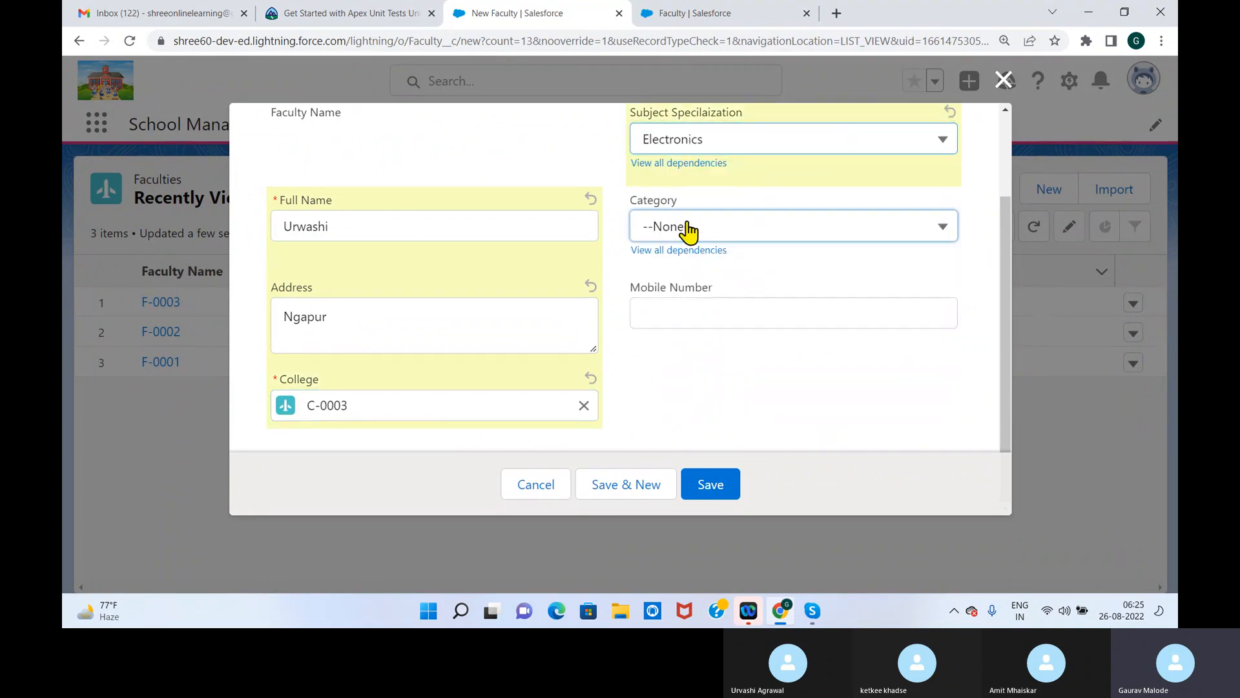
left_click(675, 300)
left_click(755, 310)
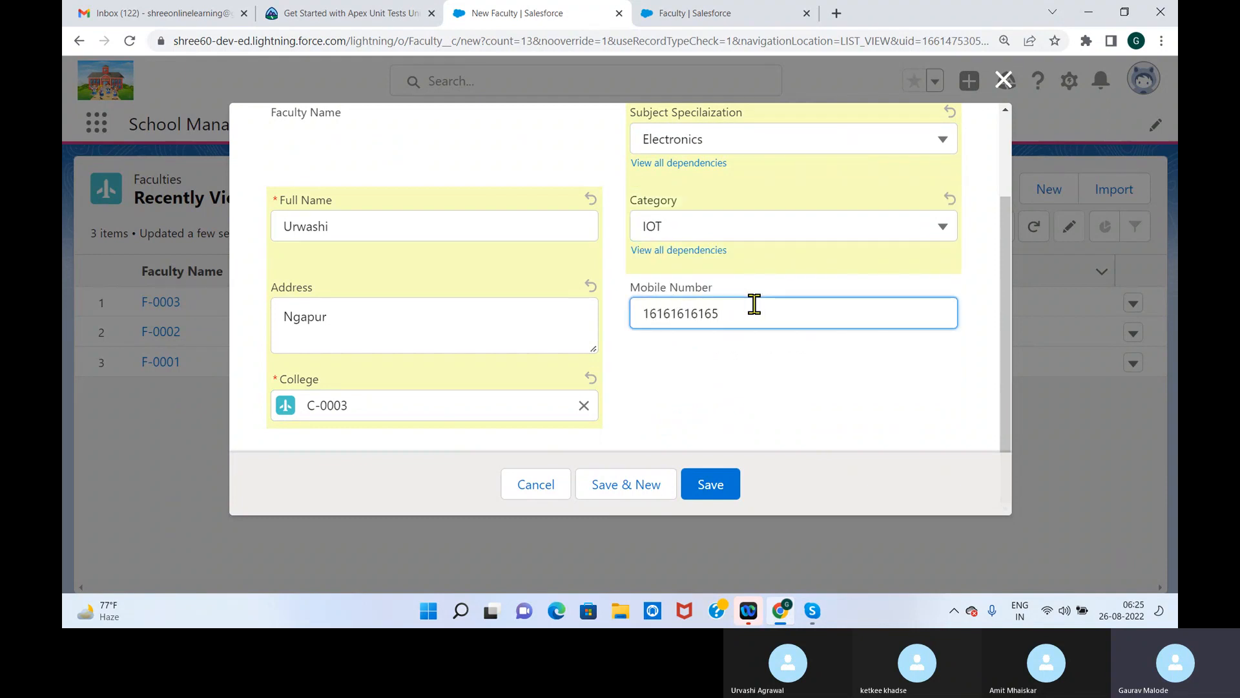
left_click(690, 489)
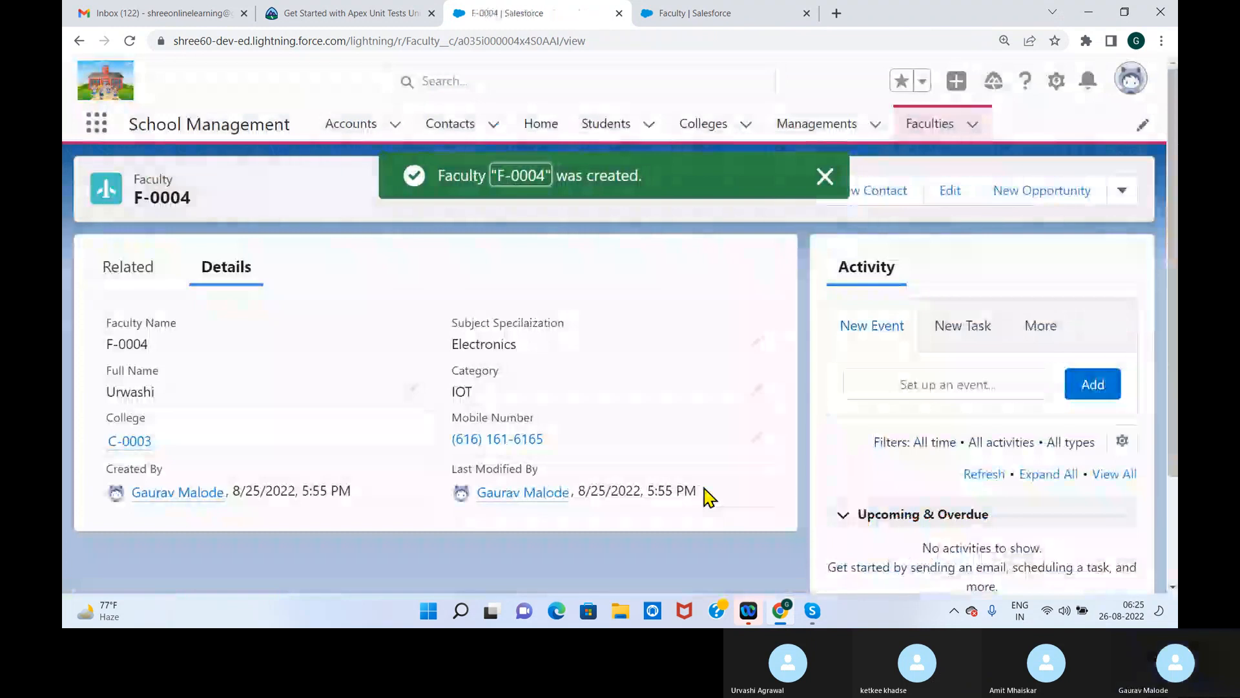
Return to the Faculties list, check another blank New Faculty form for the Salary field, and close it
left_click(931, 124)
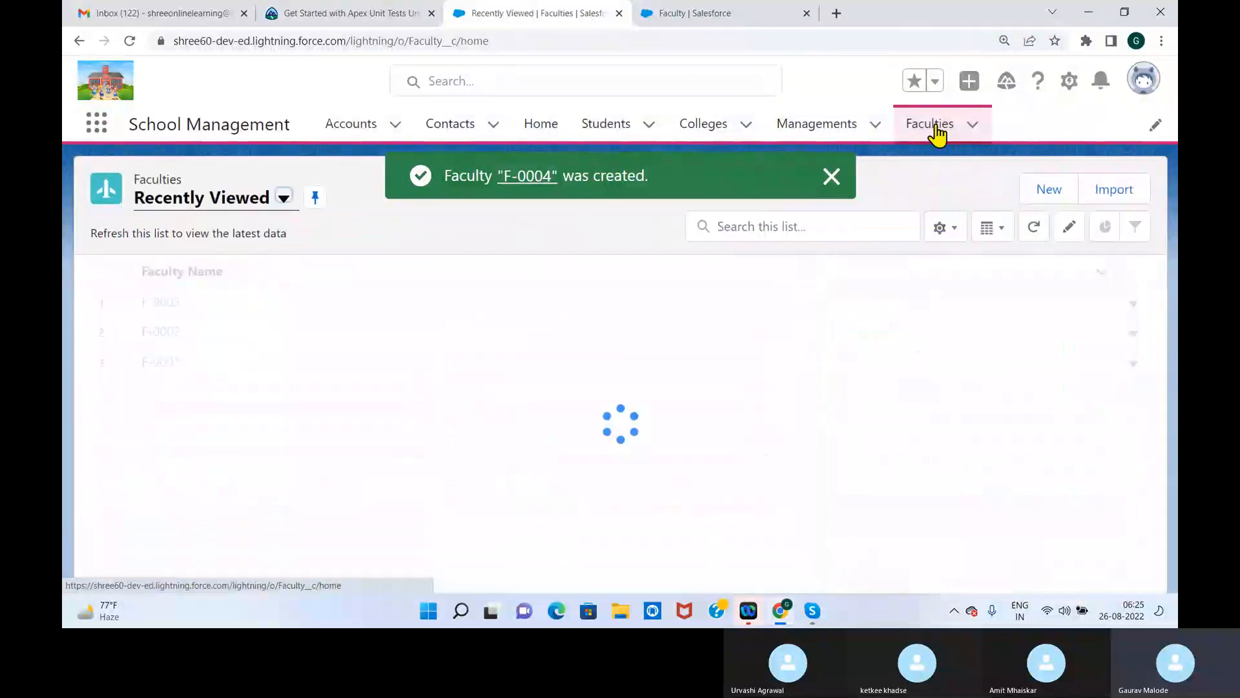
left_click(833, 181)
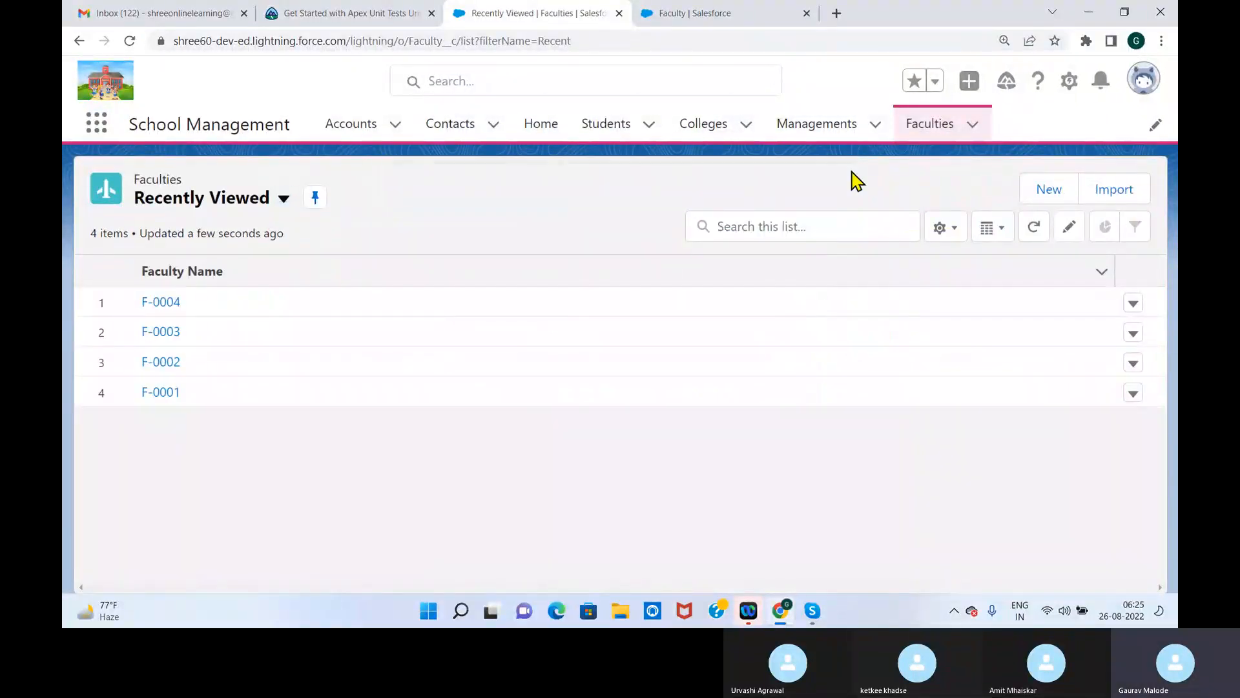
left_click(1044, 193)
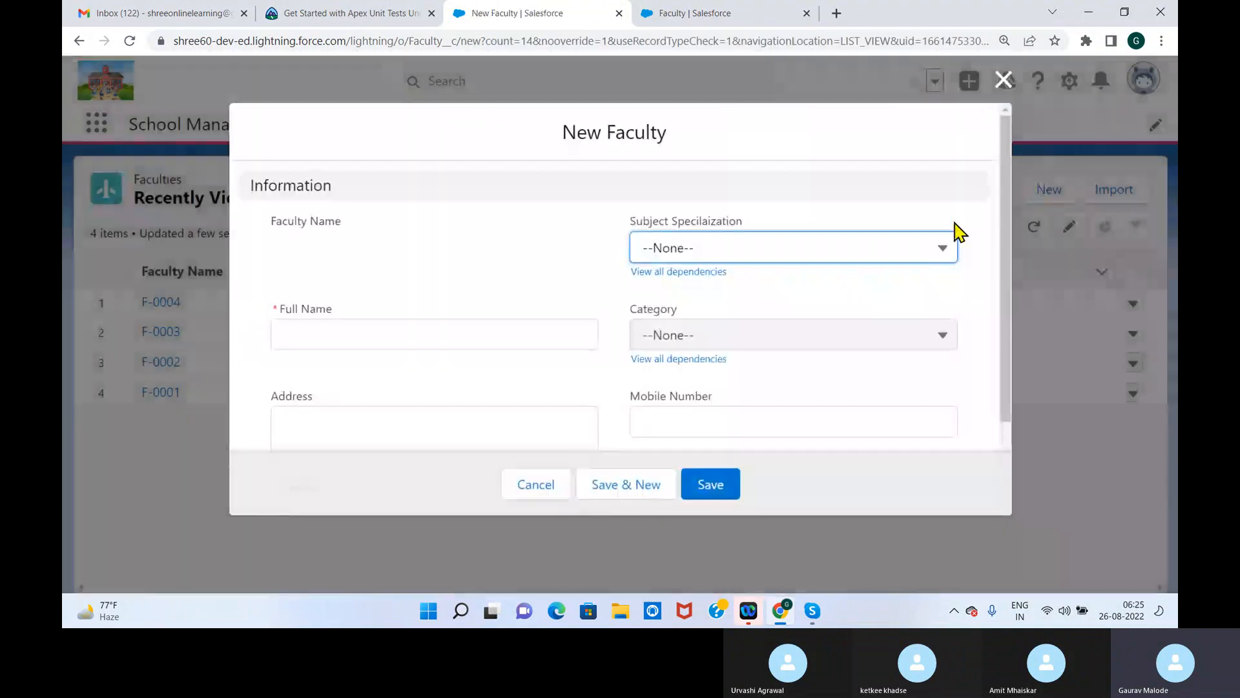
left_click_drag(1006, 268, 1016, 139)
left_click(1003, 80)
Recheck Salary in the Faculty object's field list, reload that page, and open Faculty record F-0001 from the Faculties list
left_click(675, 15)
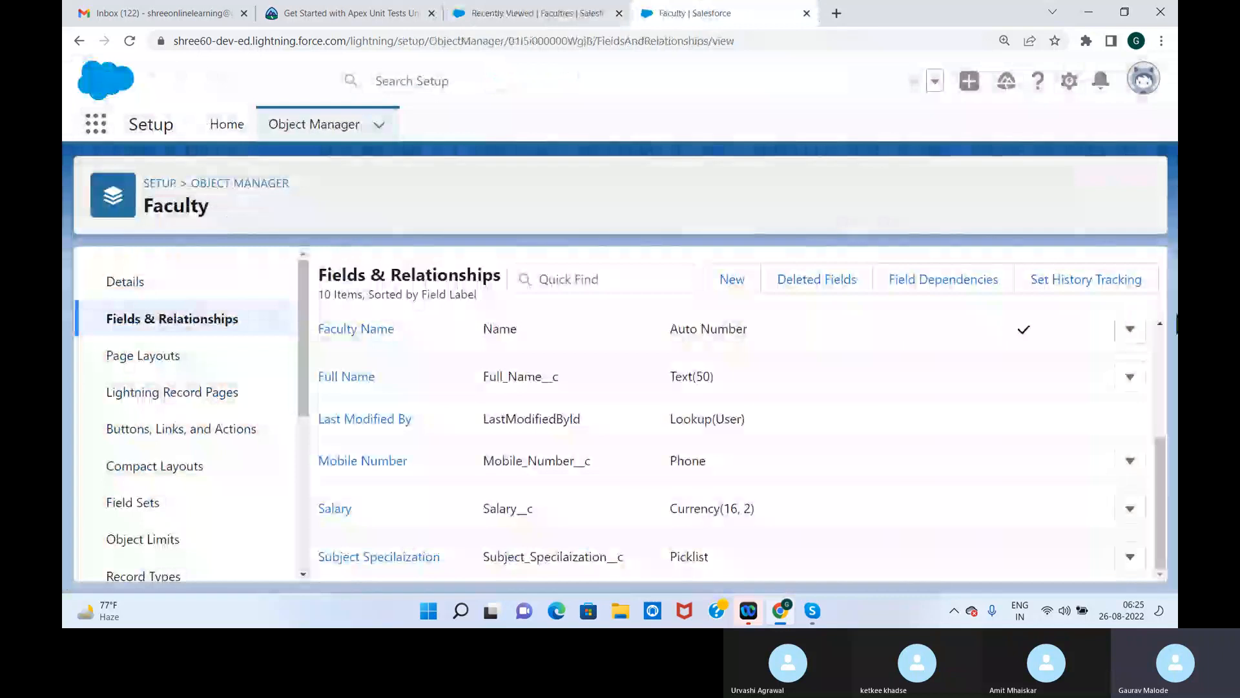
left_click_drag(1161, 462, 1155, 614)
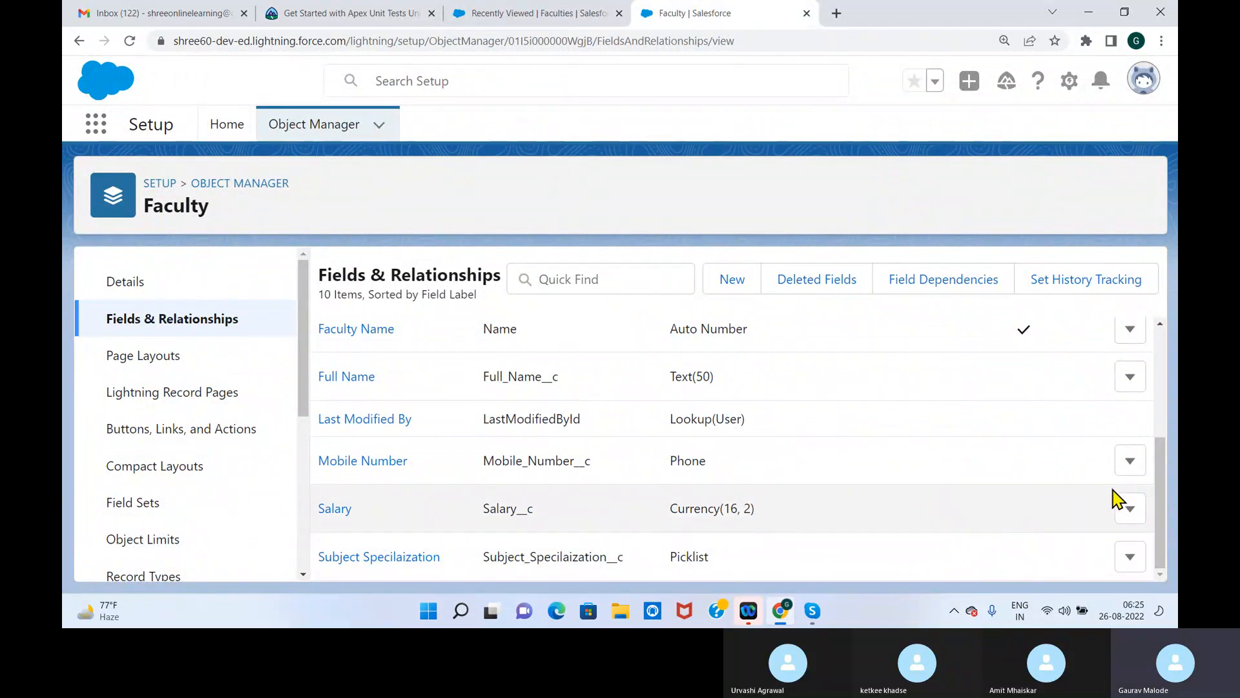
left_click(129, 43)
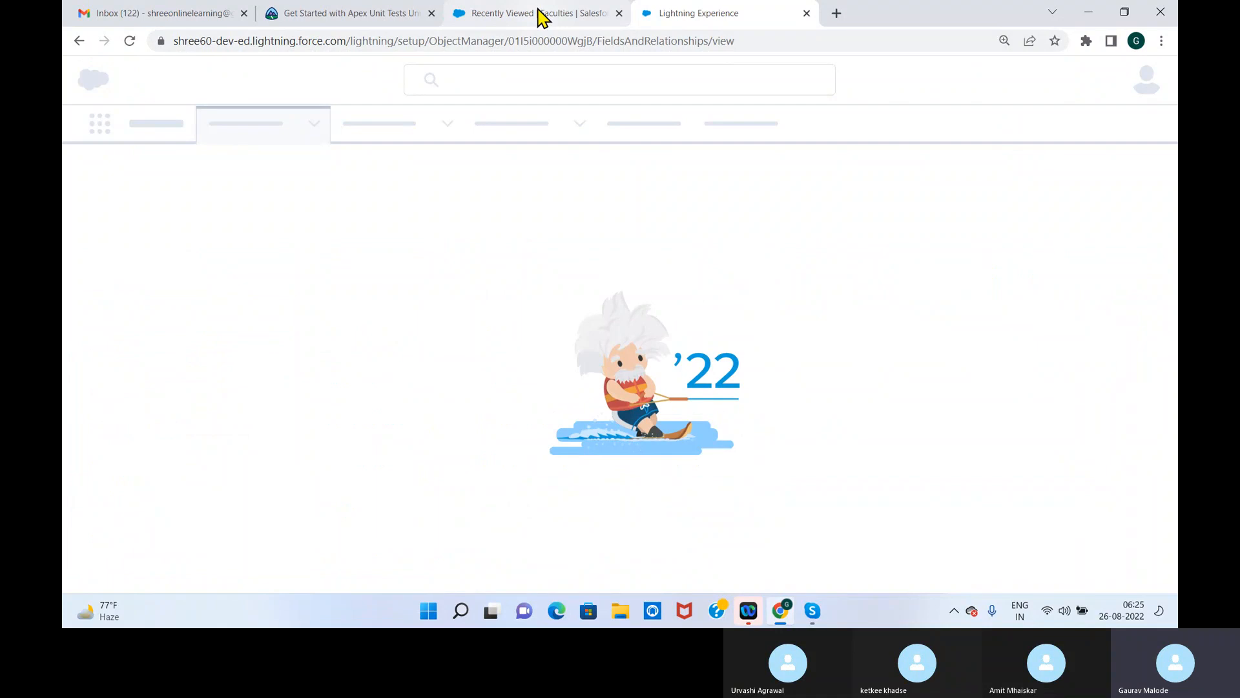
left_click(538, 14)
left_click(169, 396)
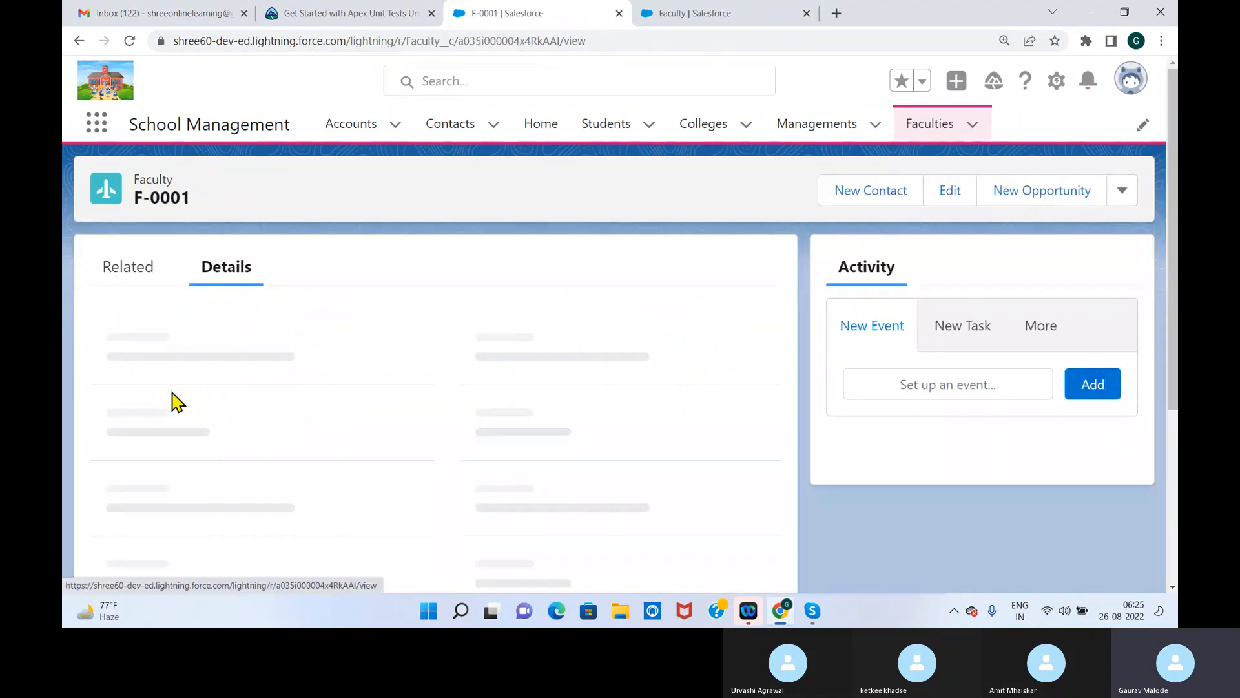
Open the details of Faculty record F-0001 for editing, look through them for the Salary field, and save the record
left_click(413, 391)
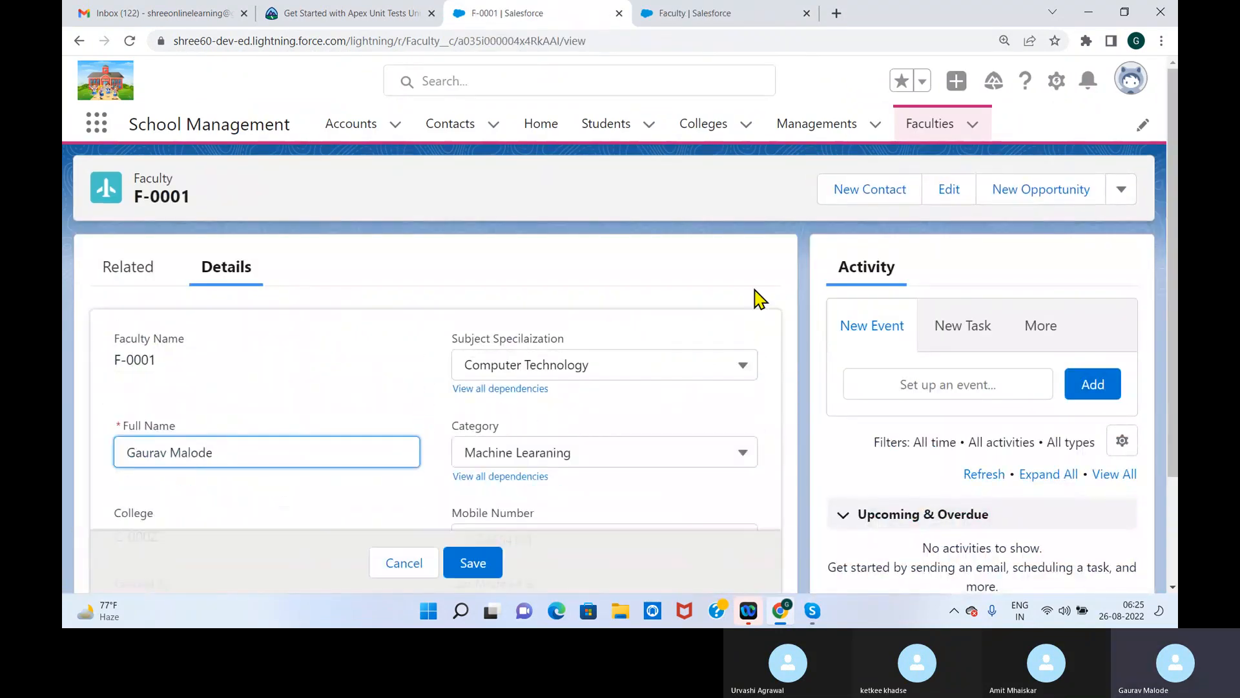
left_click_drag(1163, 244, 1168, 400)
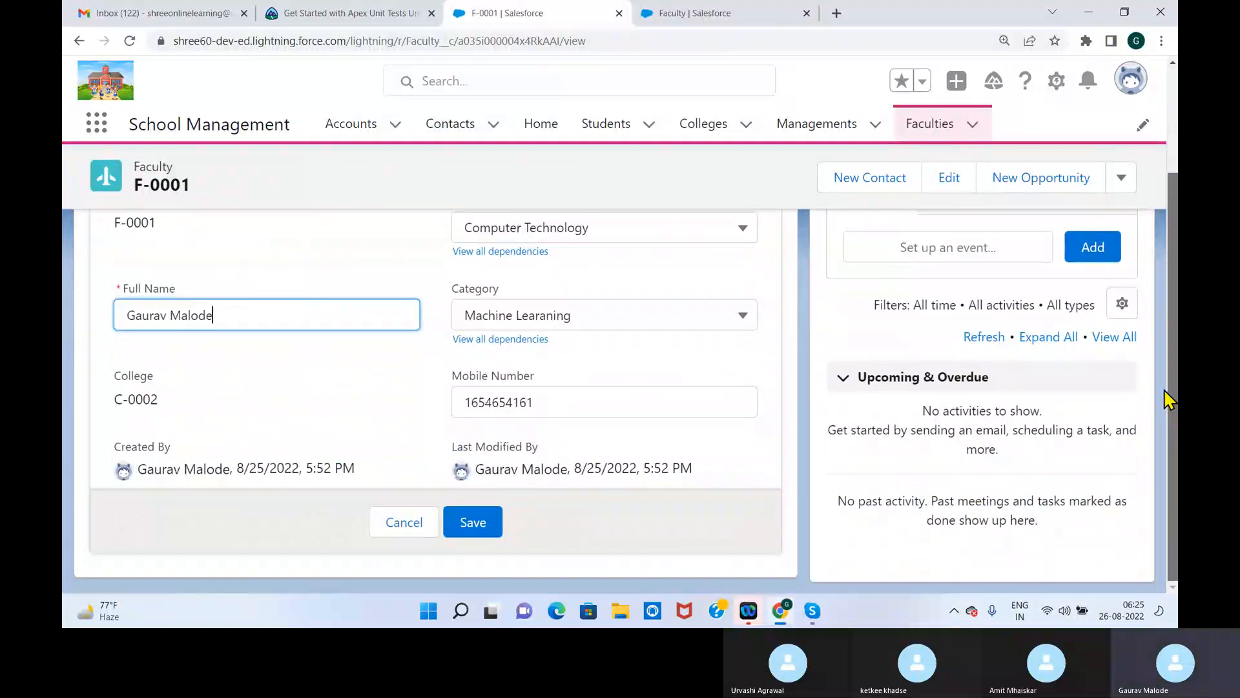
left_click_drag(1172, 307, 1164, 240)
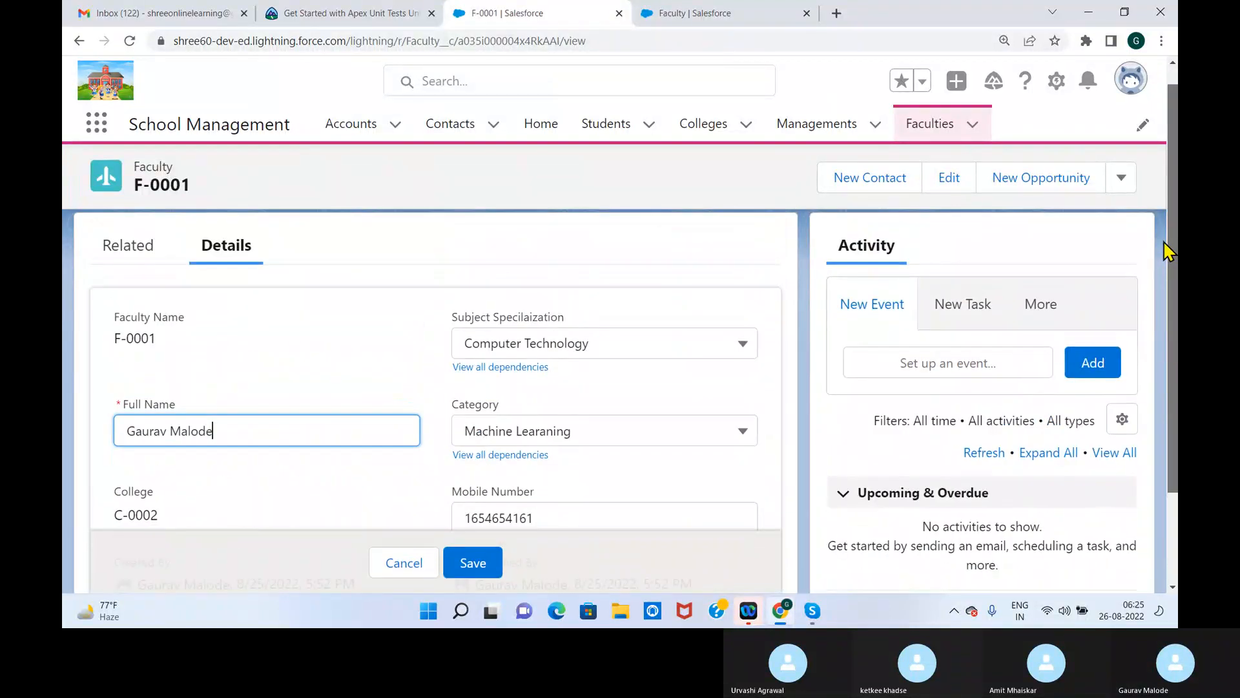
left_click(485, 563)
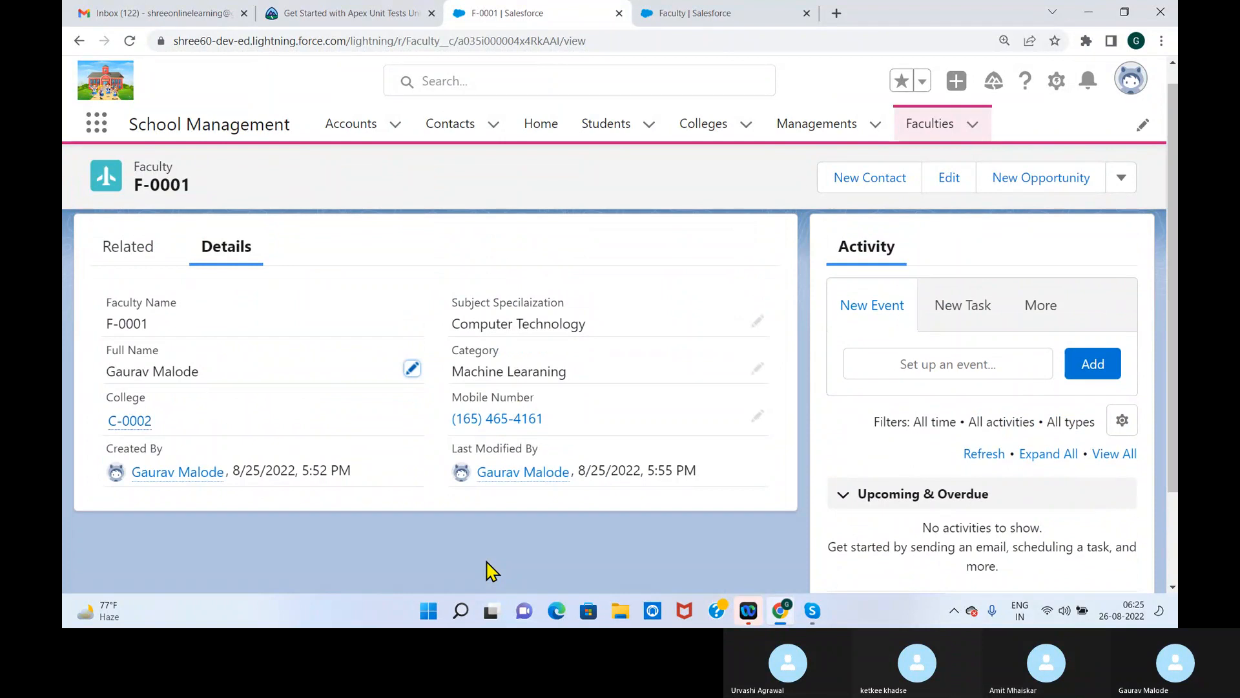
Return to the Faculties list, look for Salary and the other fields on a blank New Faculty form, and close it
left_click(930, 126)
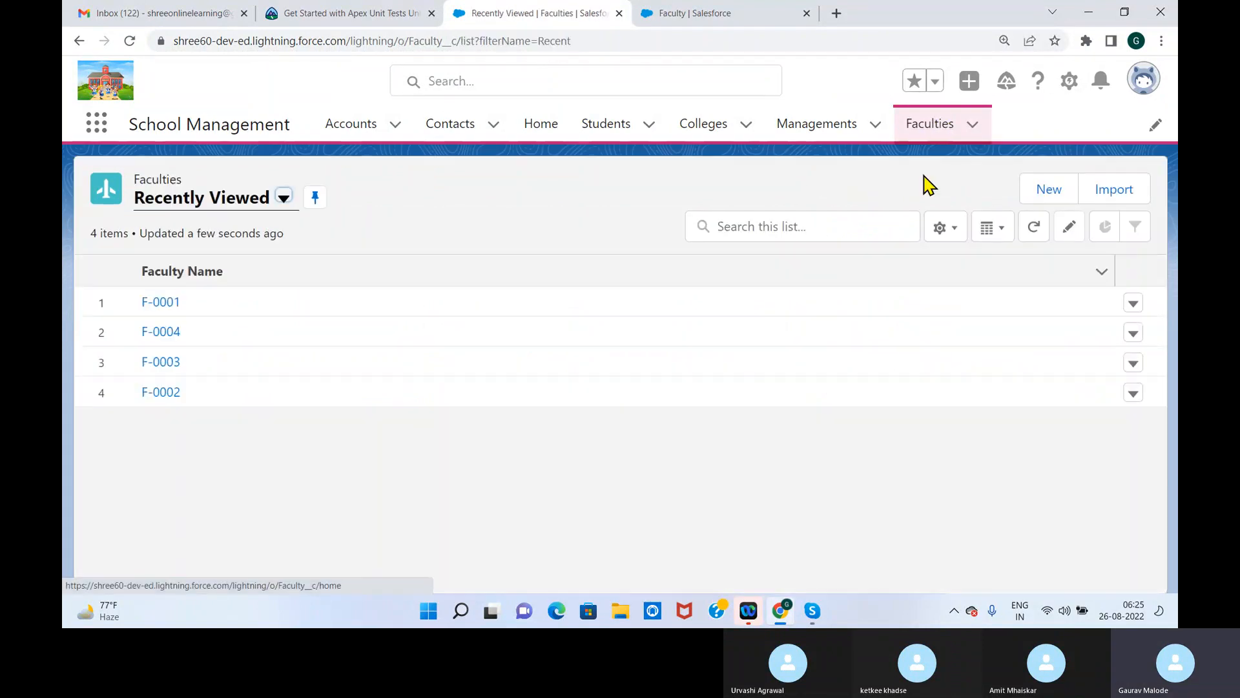
left_click(1049, 190)
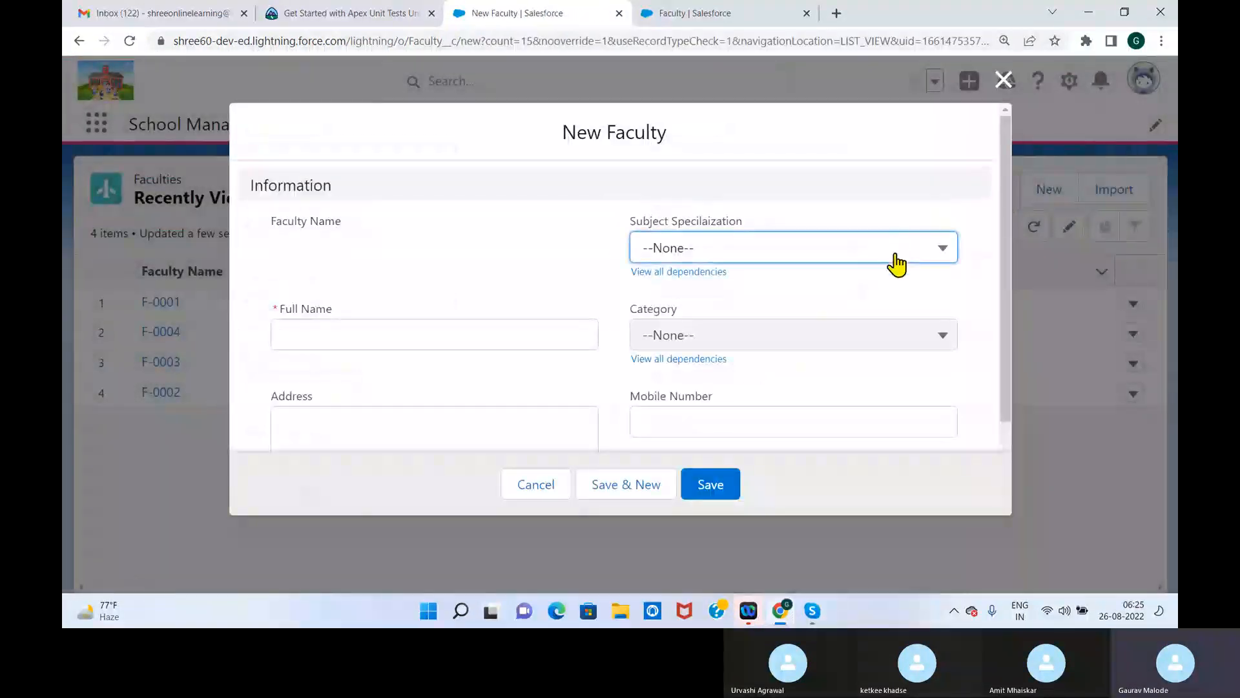
left_click_drag(1002, 233, 1007, 166)
left_click(1004, 79)
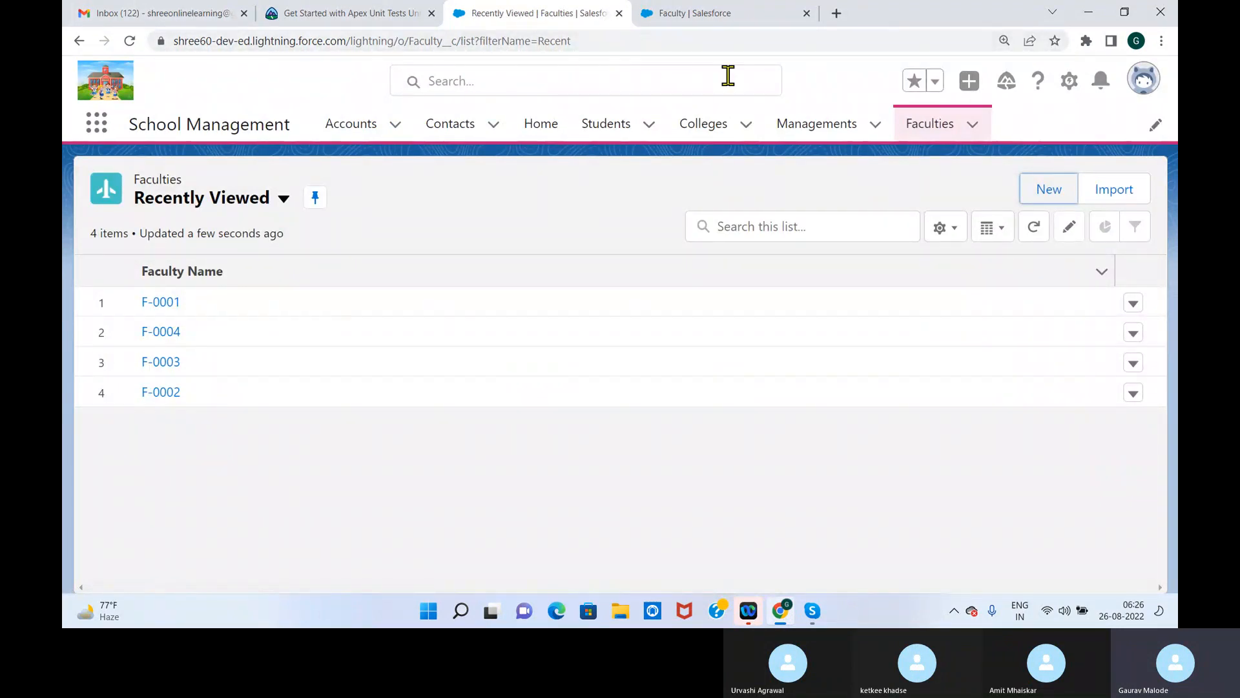
In the Faculty object's Faculty Layout, add the Address field below Mobile Number in the Information section and save the layout
left_click(678, 17)
left_click(160, 371)
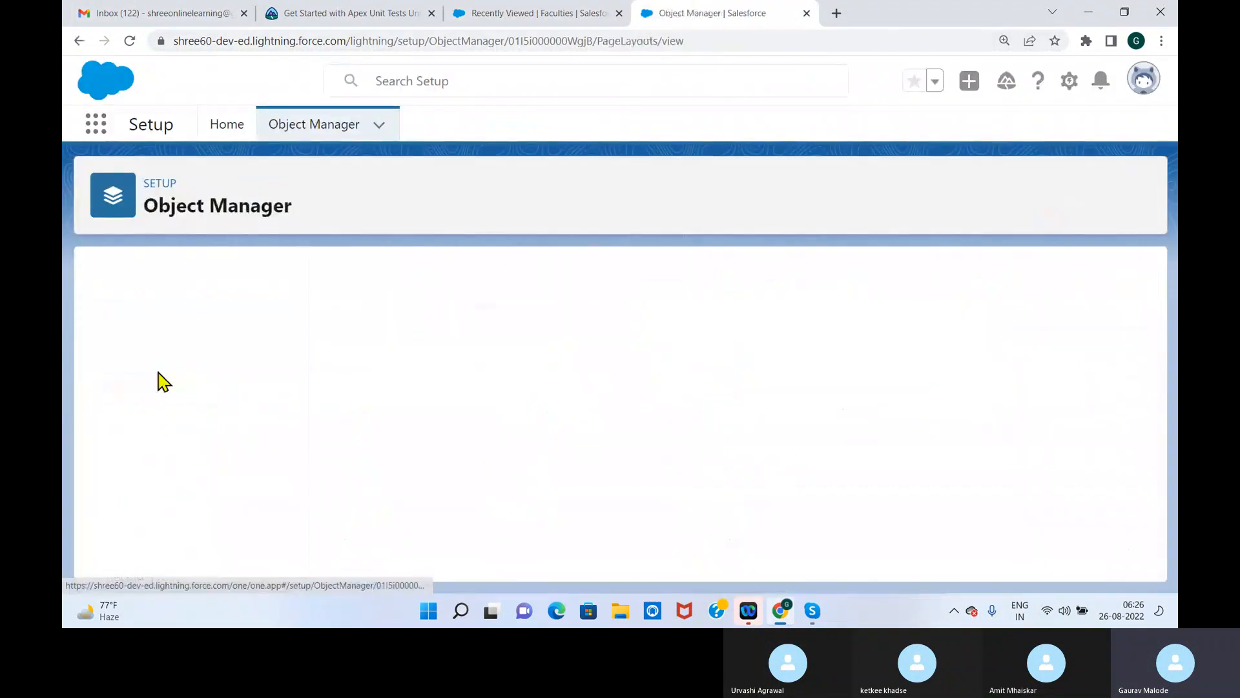
left_click(340, 366)
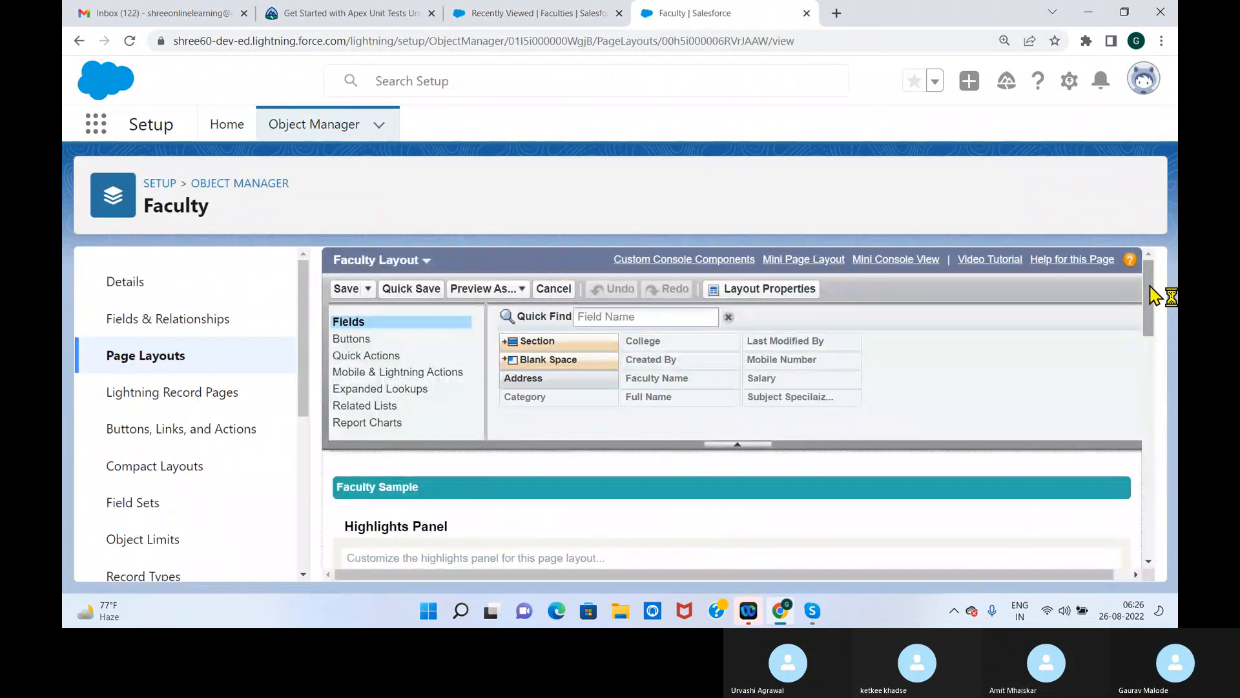
left_click_drag(1150, 287, 1148, 421)
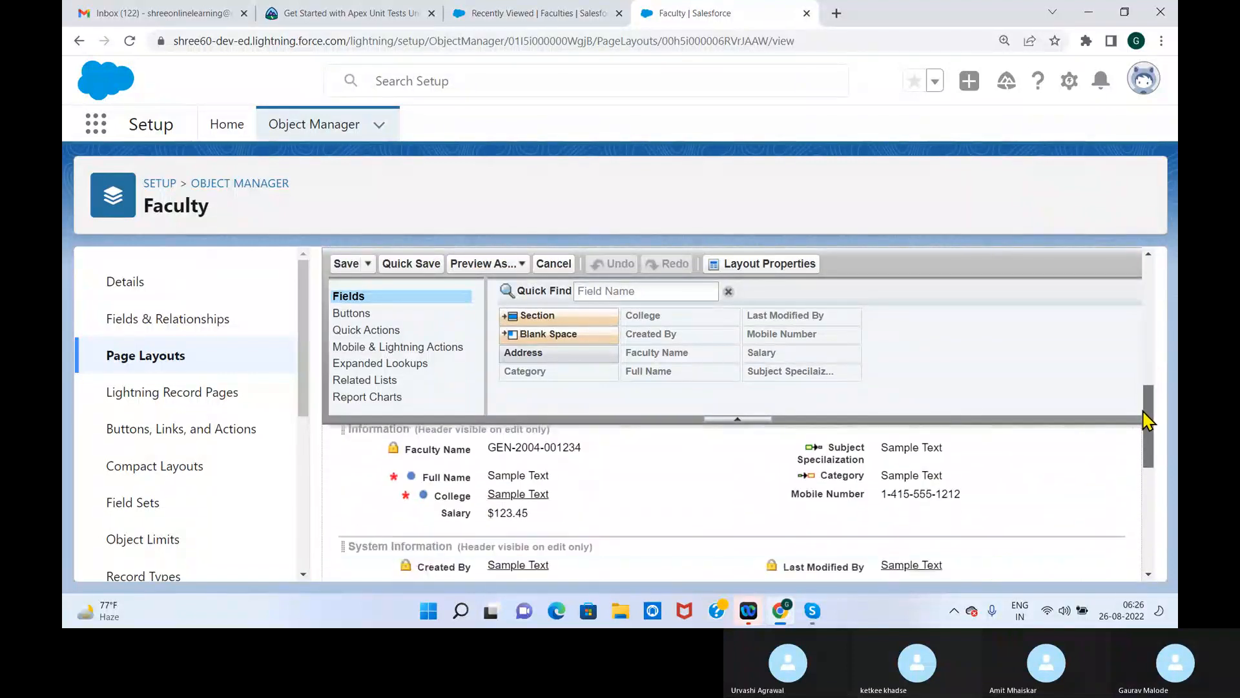
left_click_drag(546, 353, 820, 513)
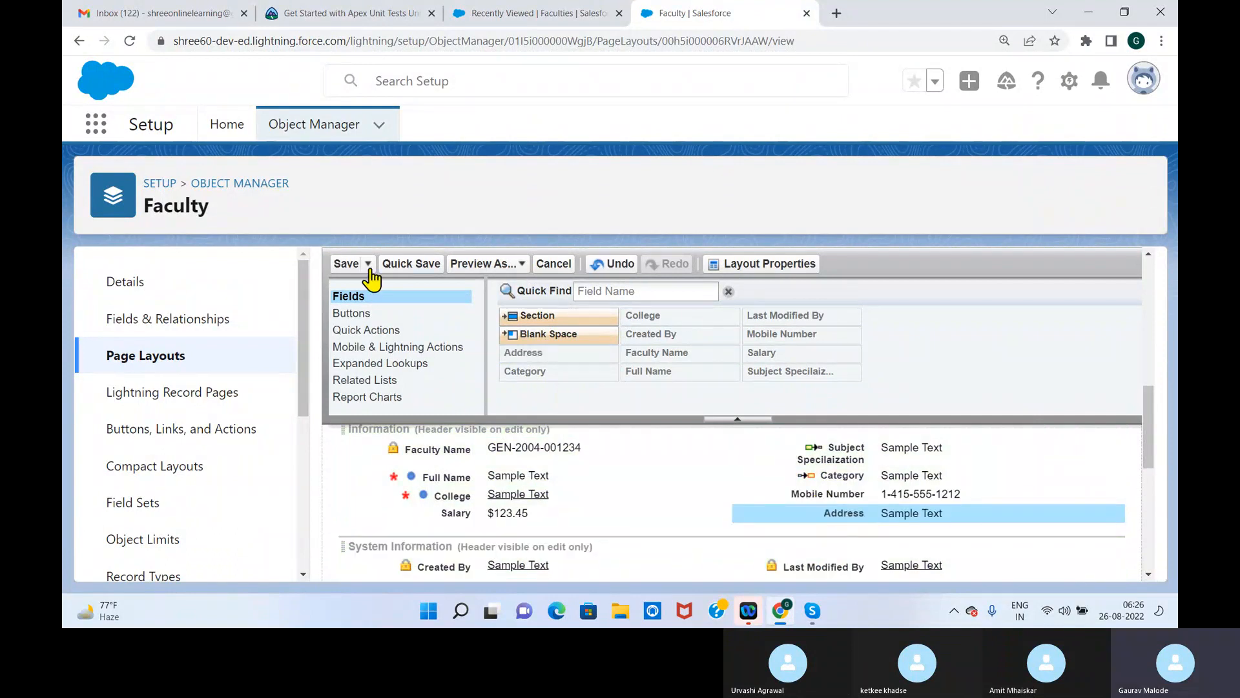
left_click(347, 264)
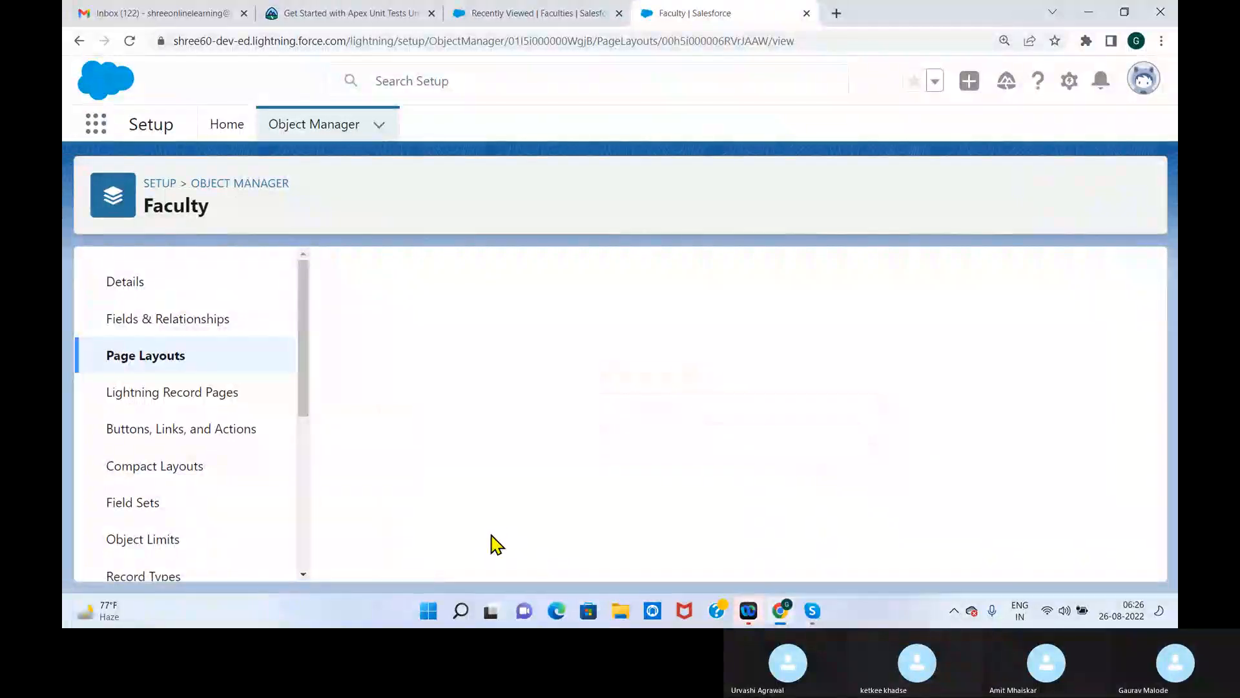
Go back to the Faculties list in School Management, review the fields on a new blank Faculty form, and cancel it
left_click(552, 15)
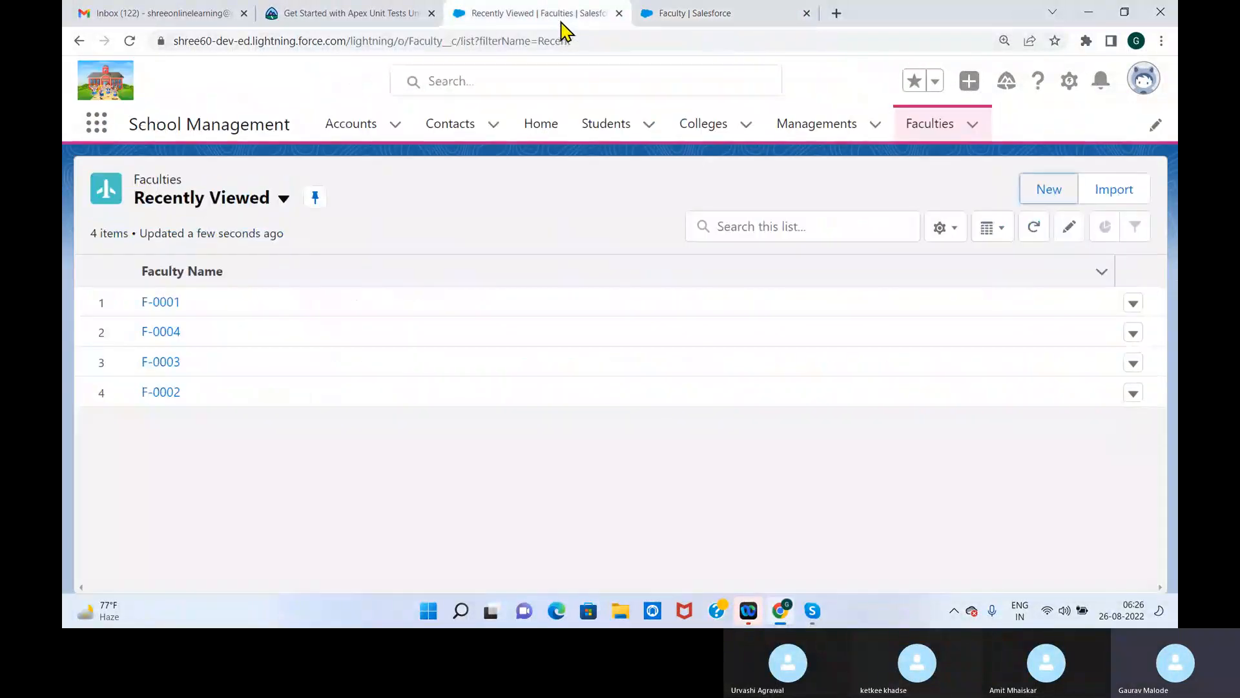
left_click(925, 132)
left_click(1045, 191)
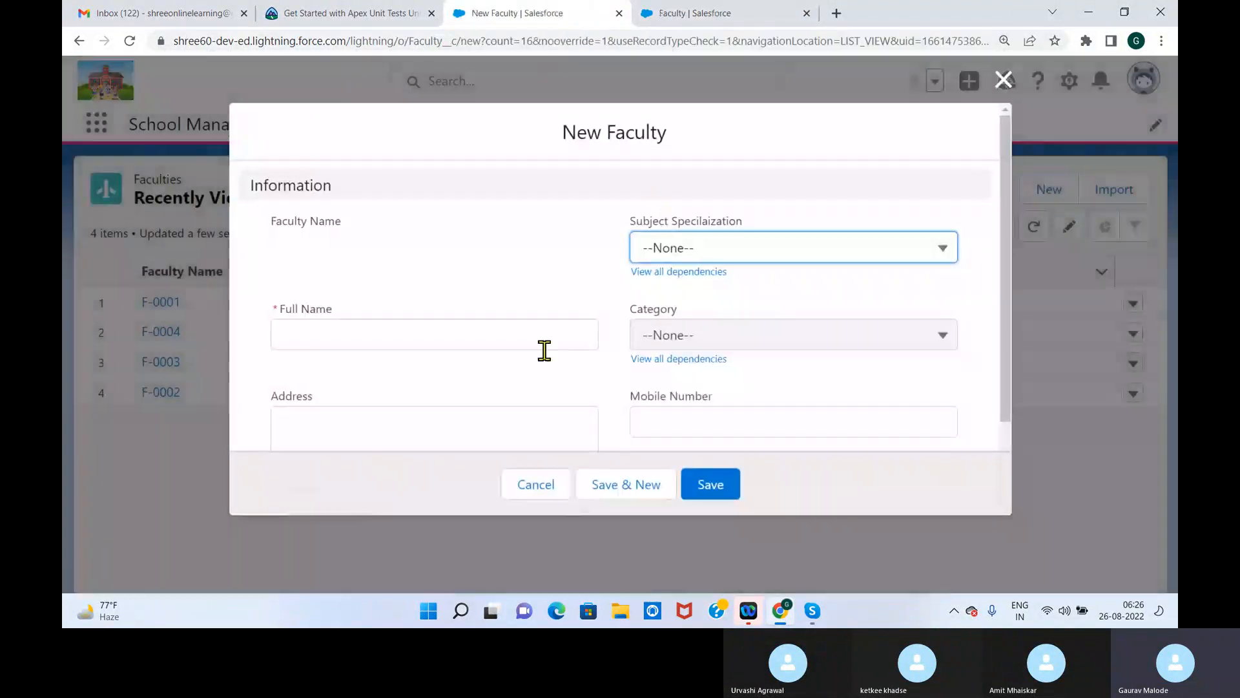
left_click_drag(1001, 284, 989, 360)
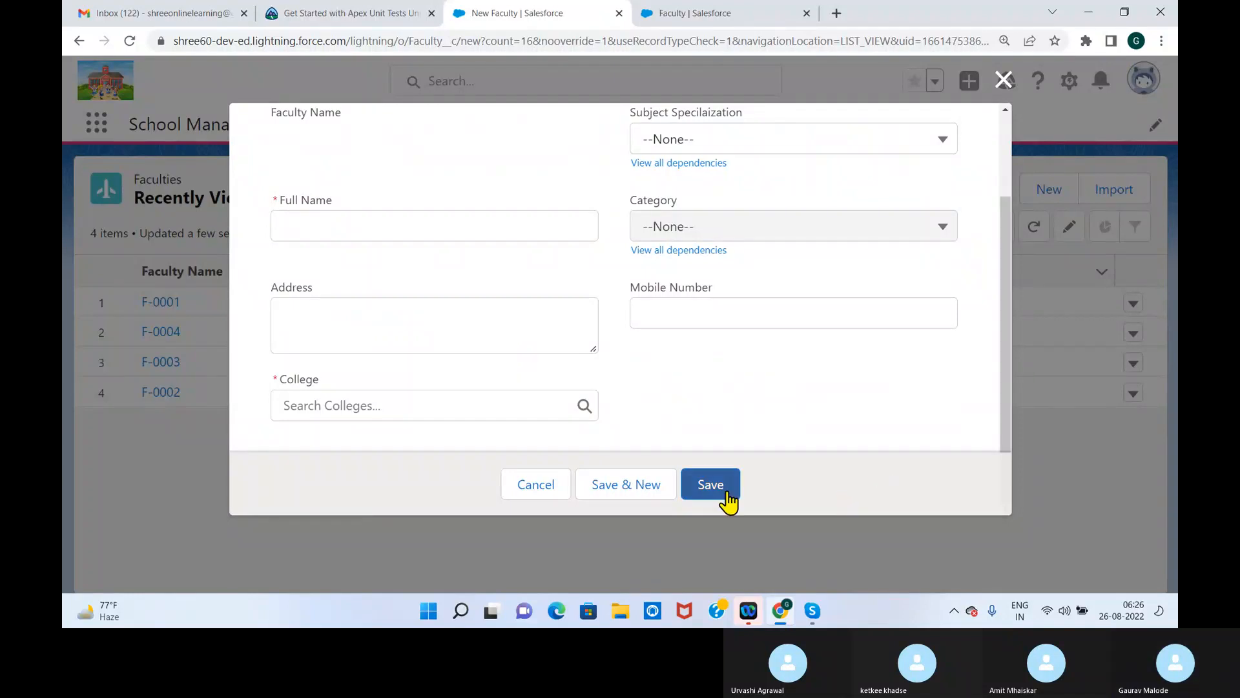
left_click(545, 489)
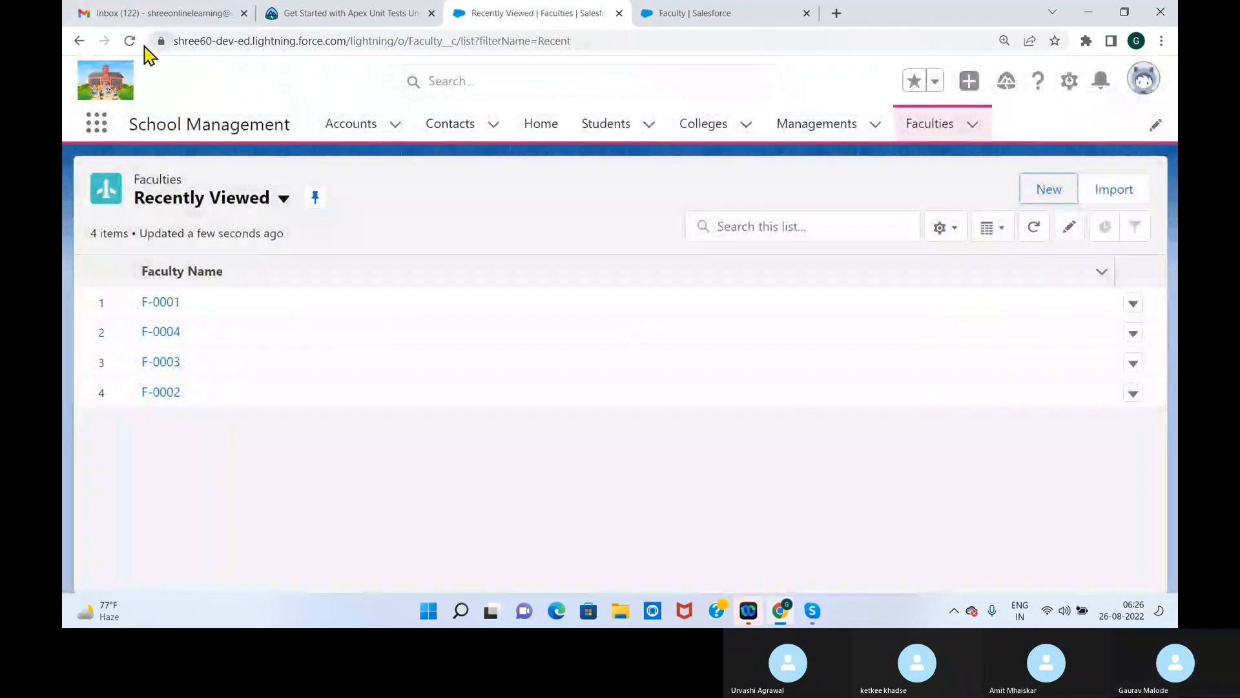
Reload the Faculties list, open record F-0001, set its Salary to 40000, and save the record
left_click(129, 42)
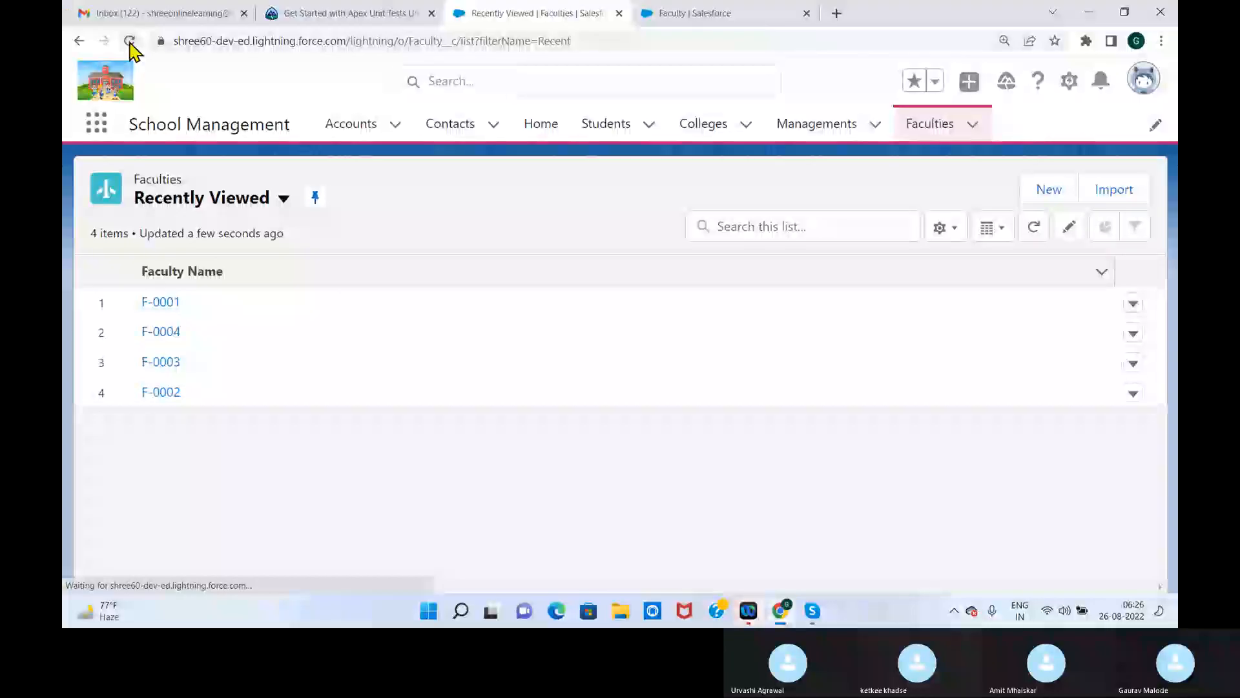
left_click(130, 41)
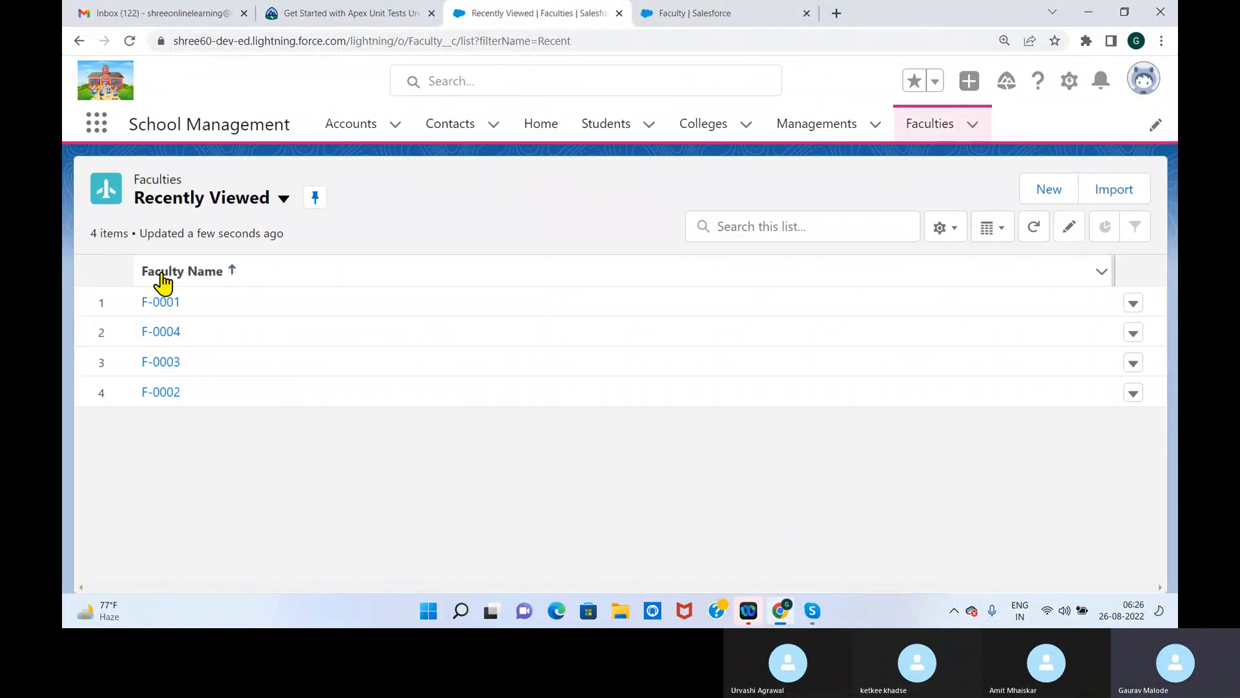
left_click(165, 303)
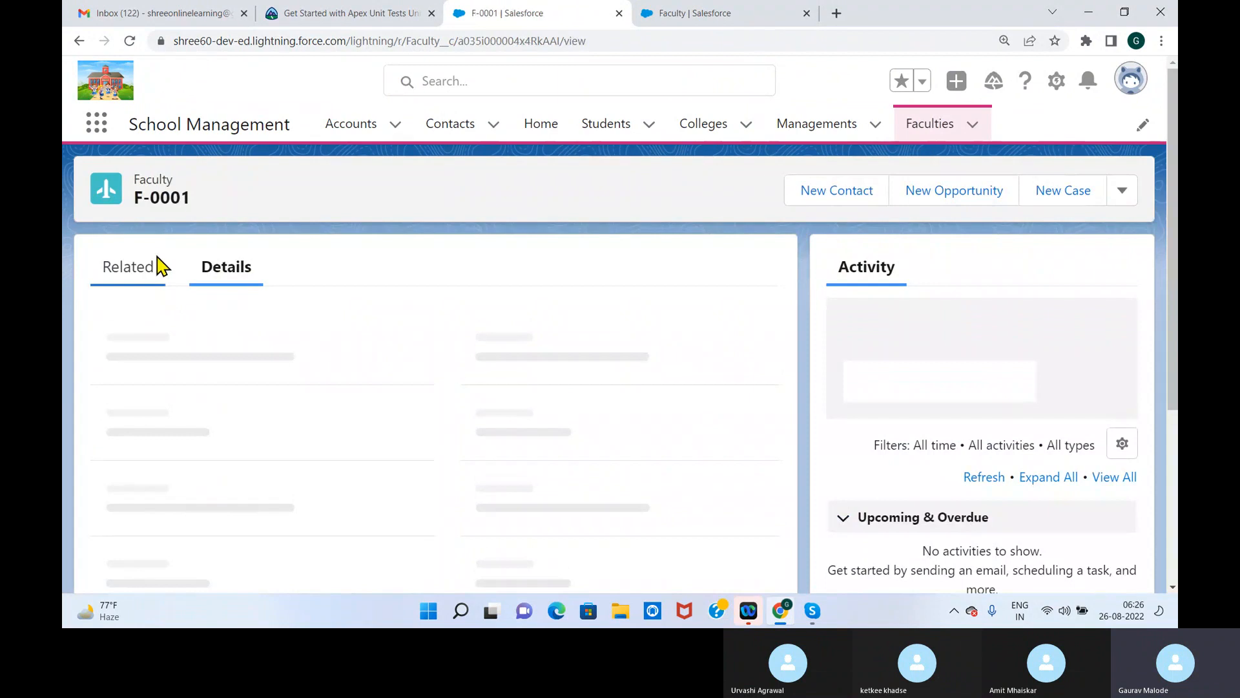
scroll(129, 461, "down", 1)
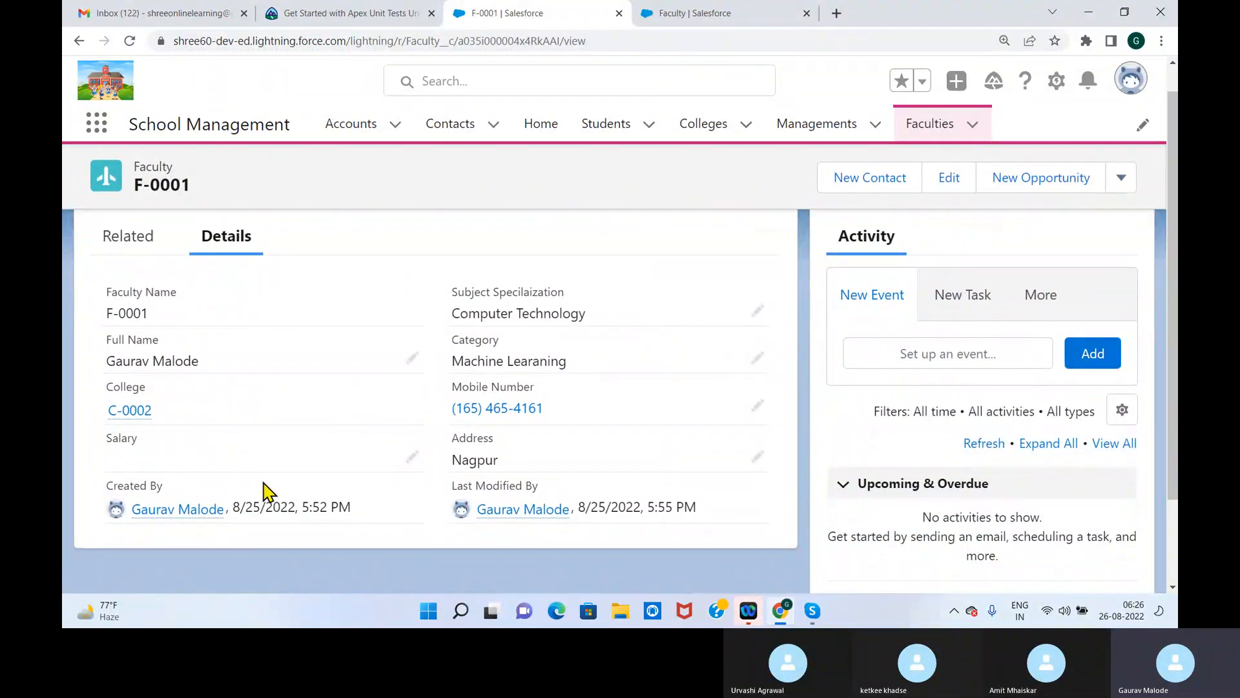
left_click(412, 457)
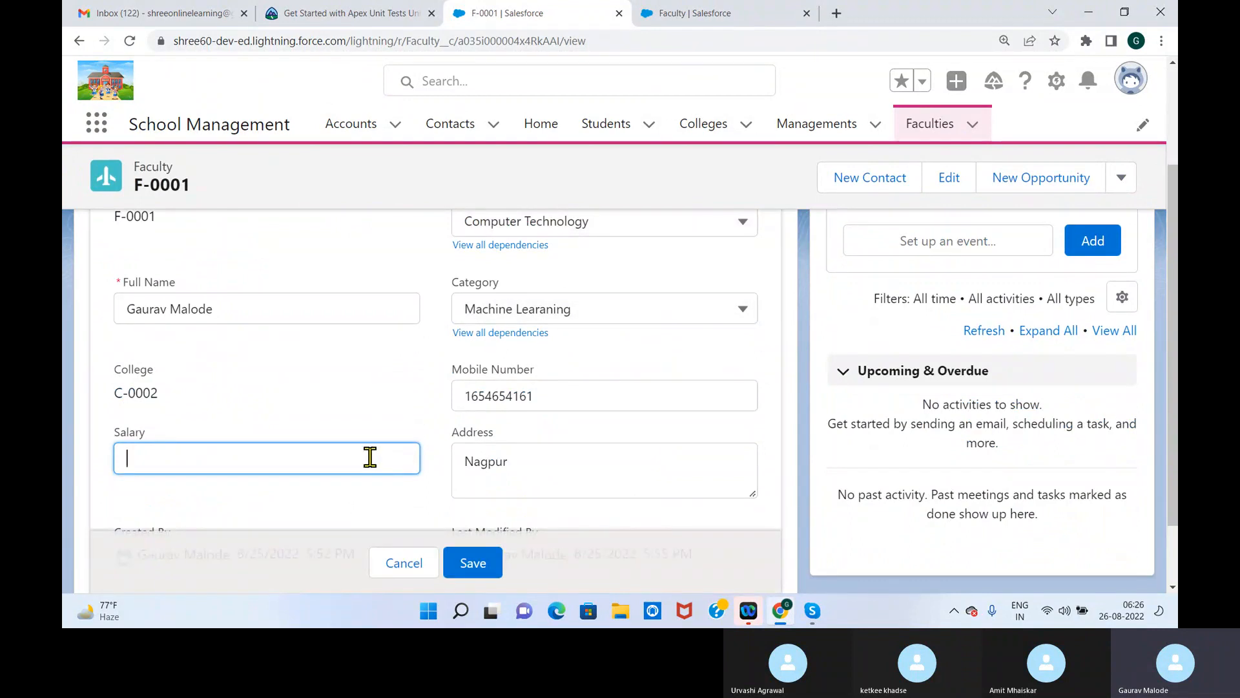
type("0000")
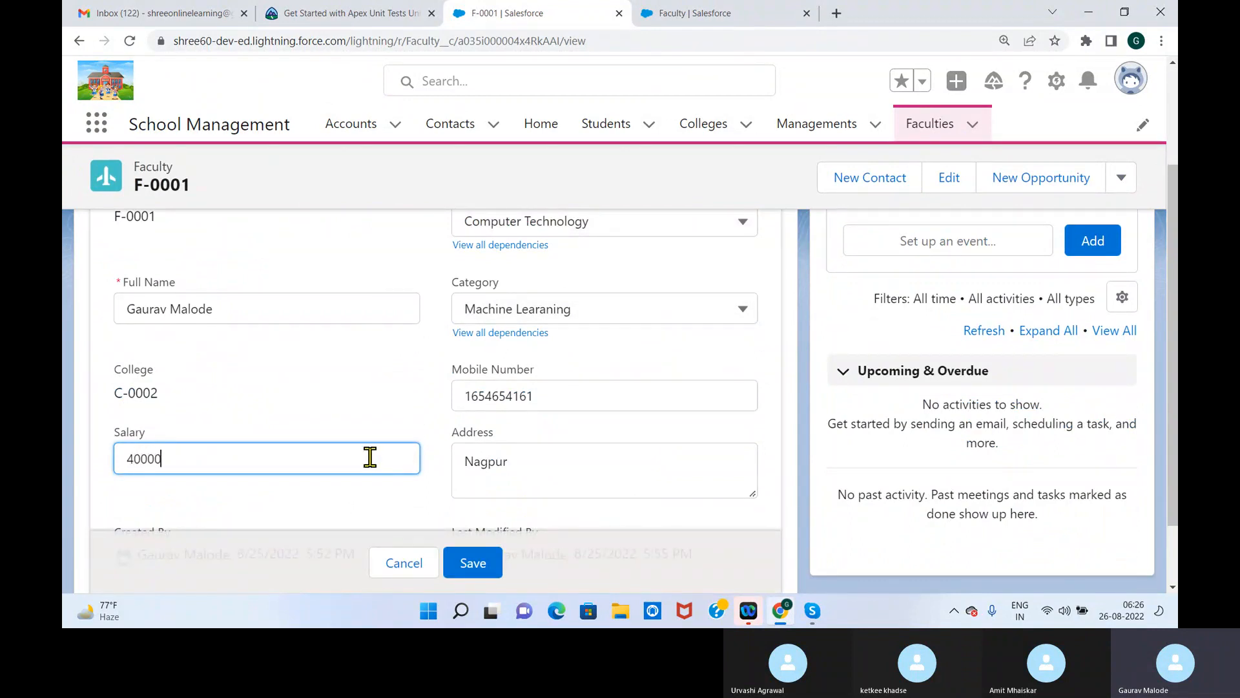
left_click(492, 564)
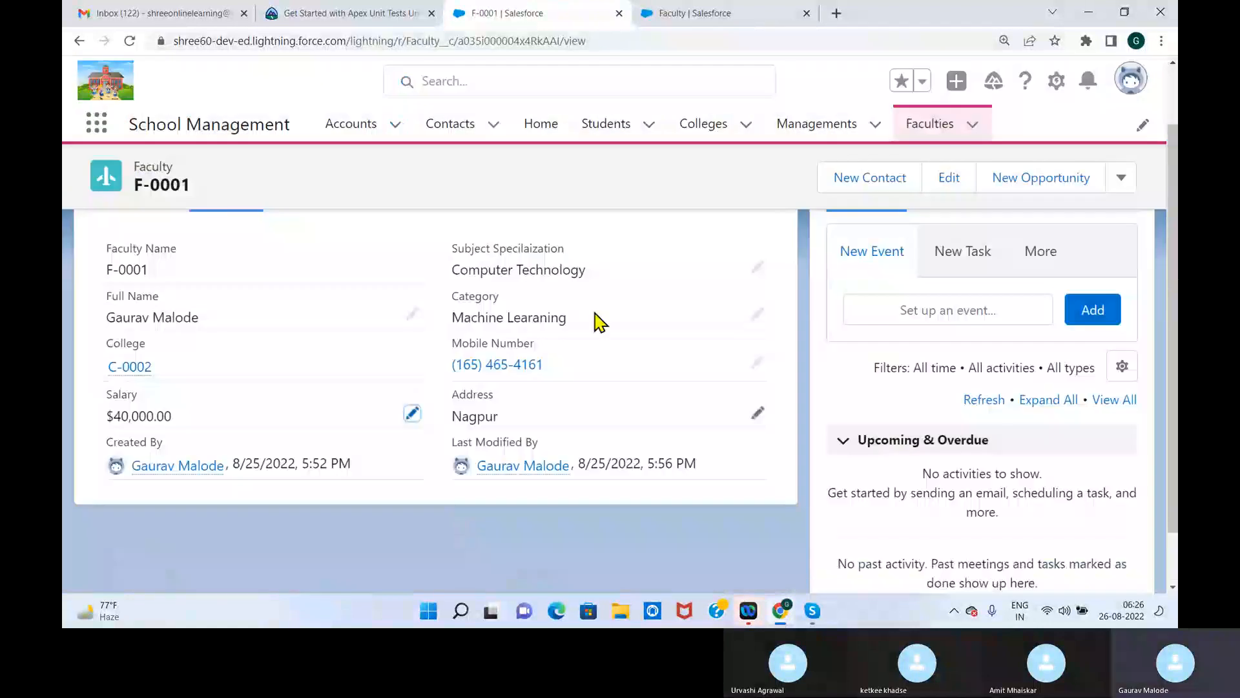
Open Faculty record F-0004 from the Faculties list, set its Salary to 45000, and save it
left_click(936, 132)
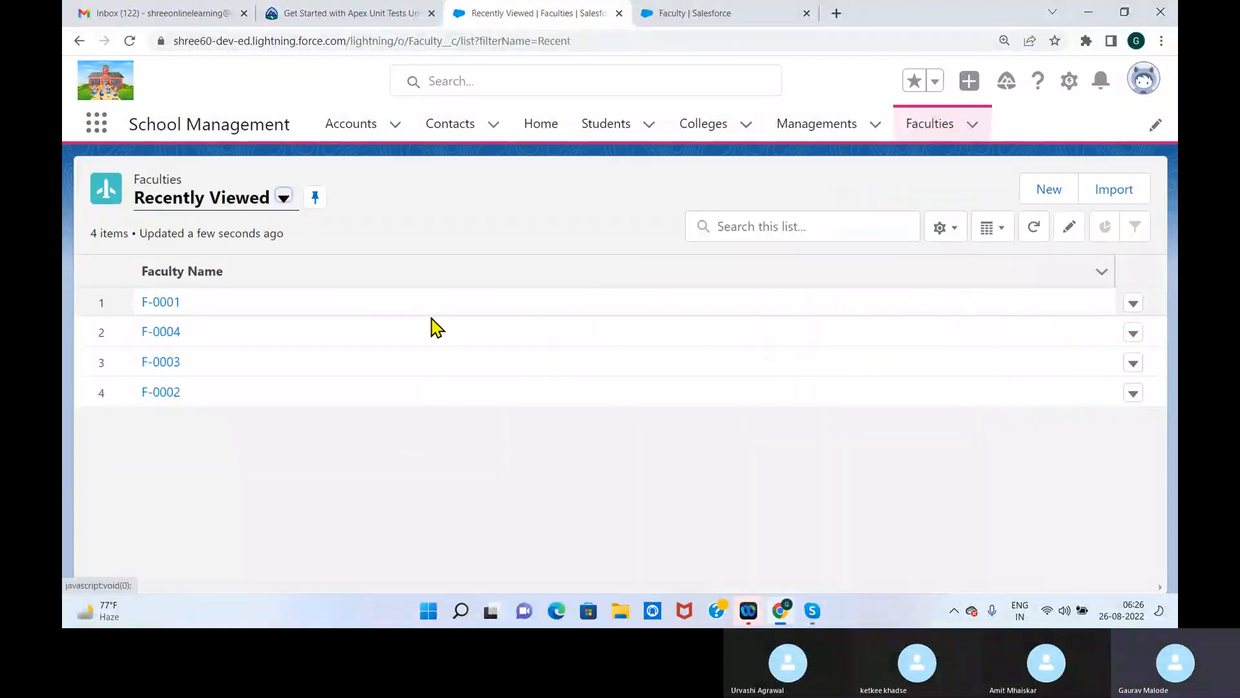
left_click(166, 333)
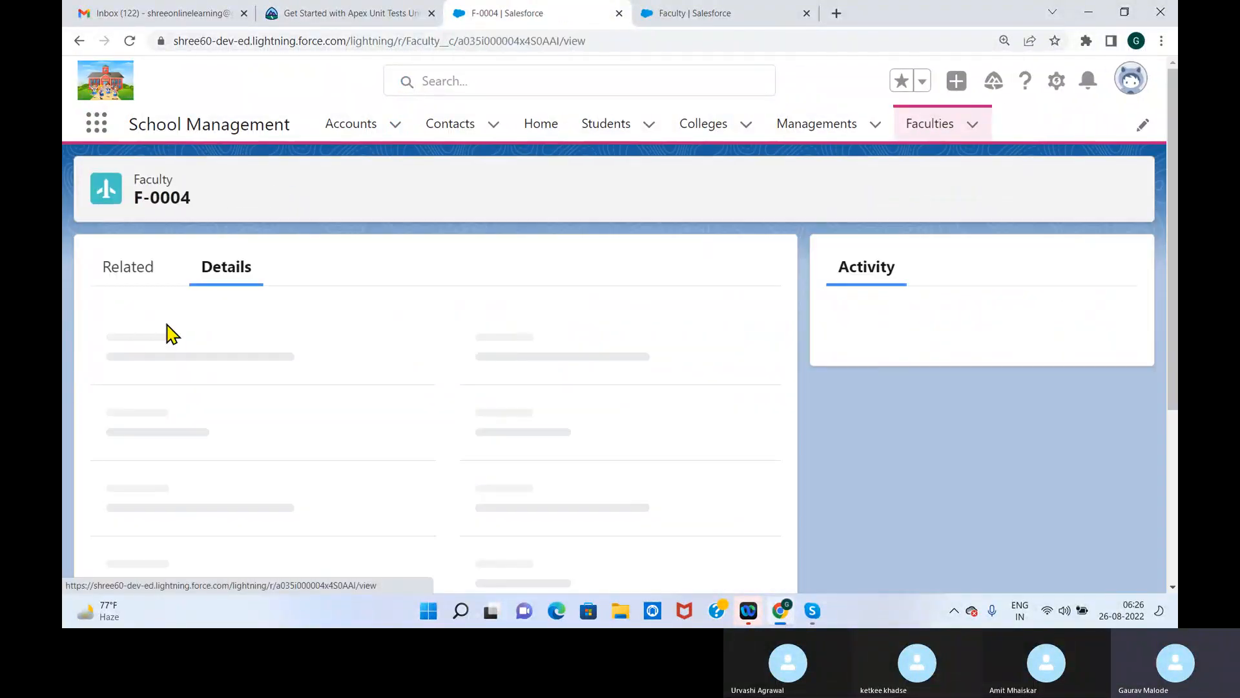
left_click(411, 488)
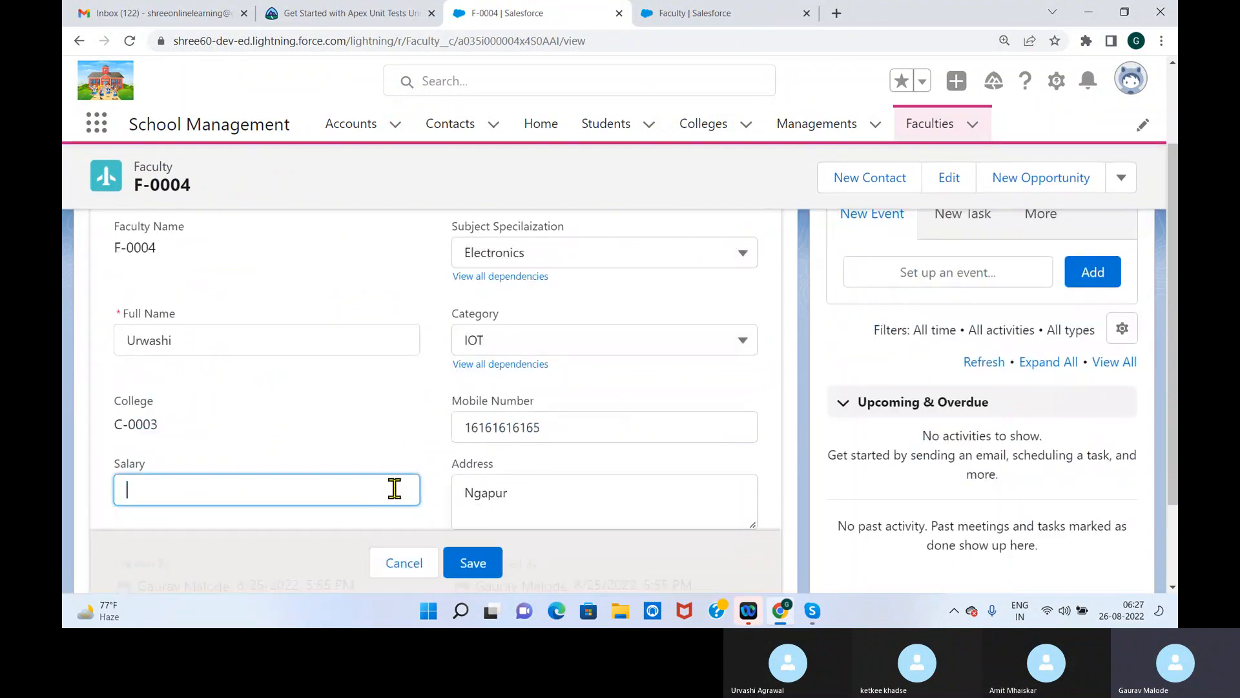
type("45000")
left_click(472, 572)
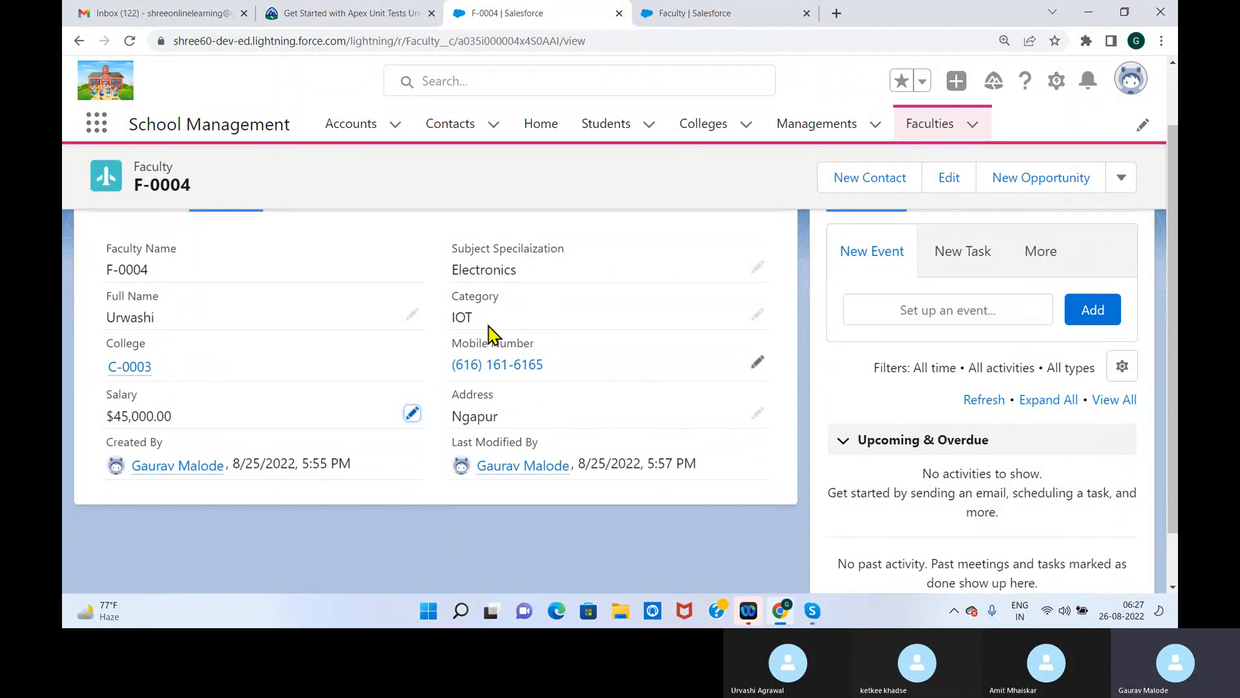
Open Faculty record F-0003 from the Faculties list, set its Salary to 45000, and save it
left_click(939, 136)
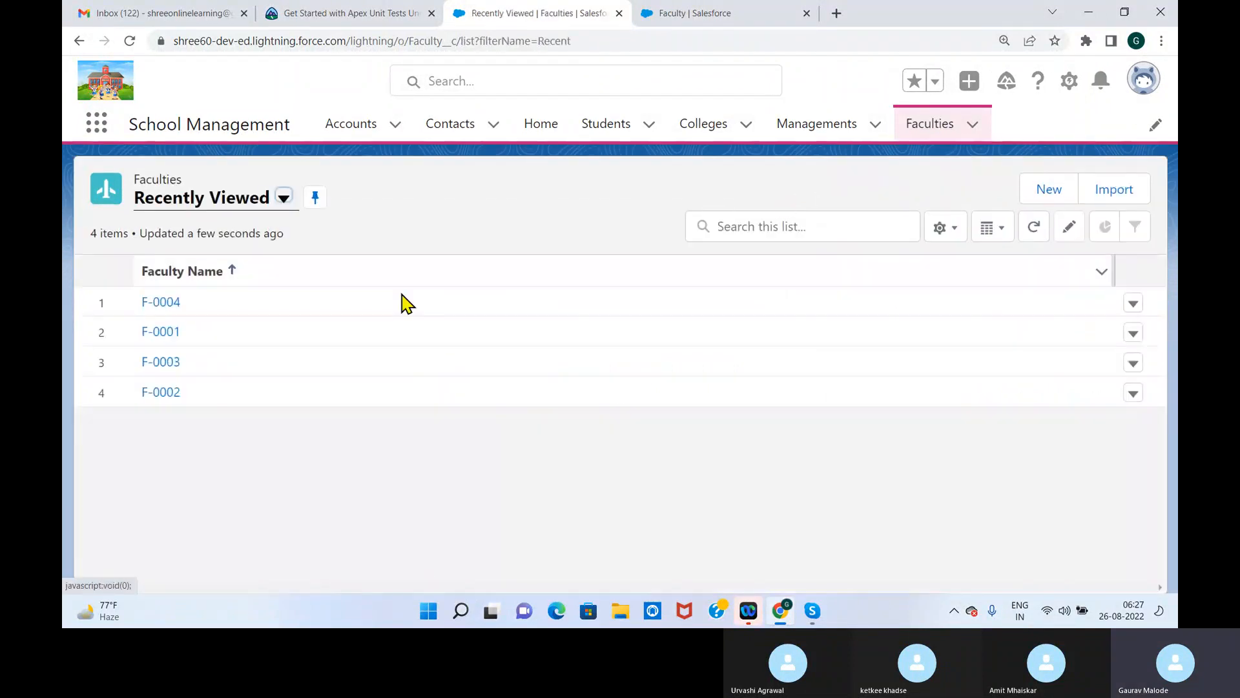
left_click(161, 362)
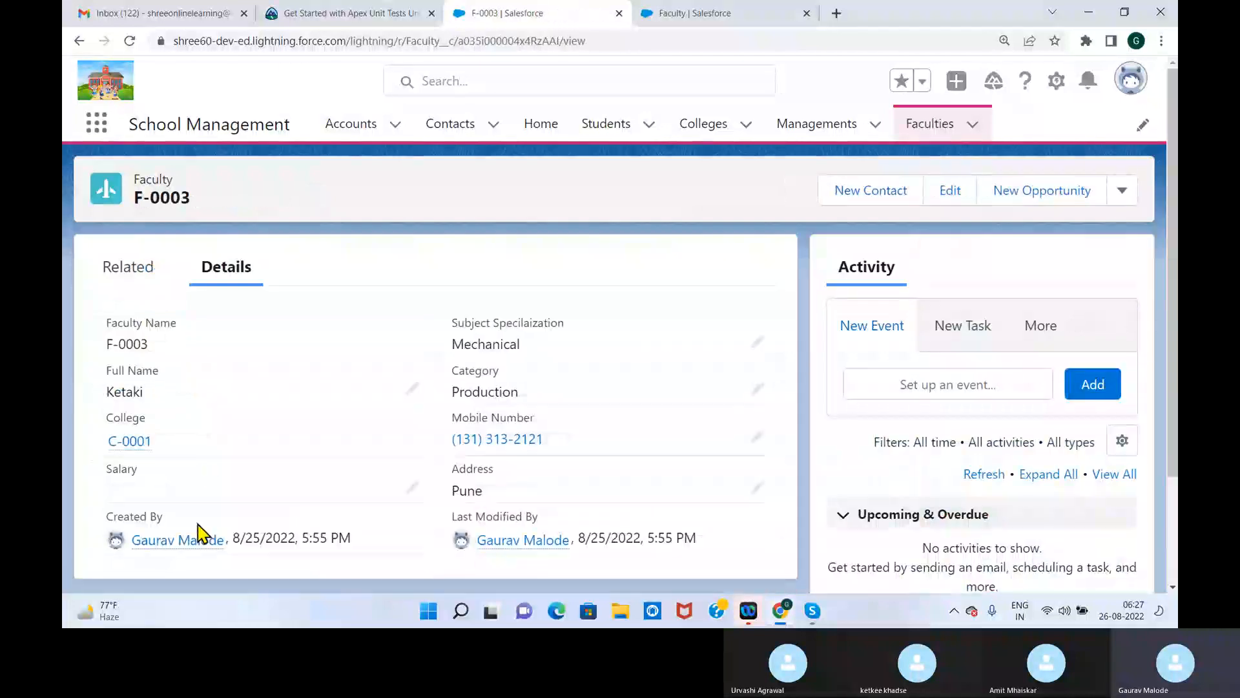
left_click(409, 491)
type("45000")
left_click(490, 571)
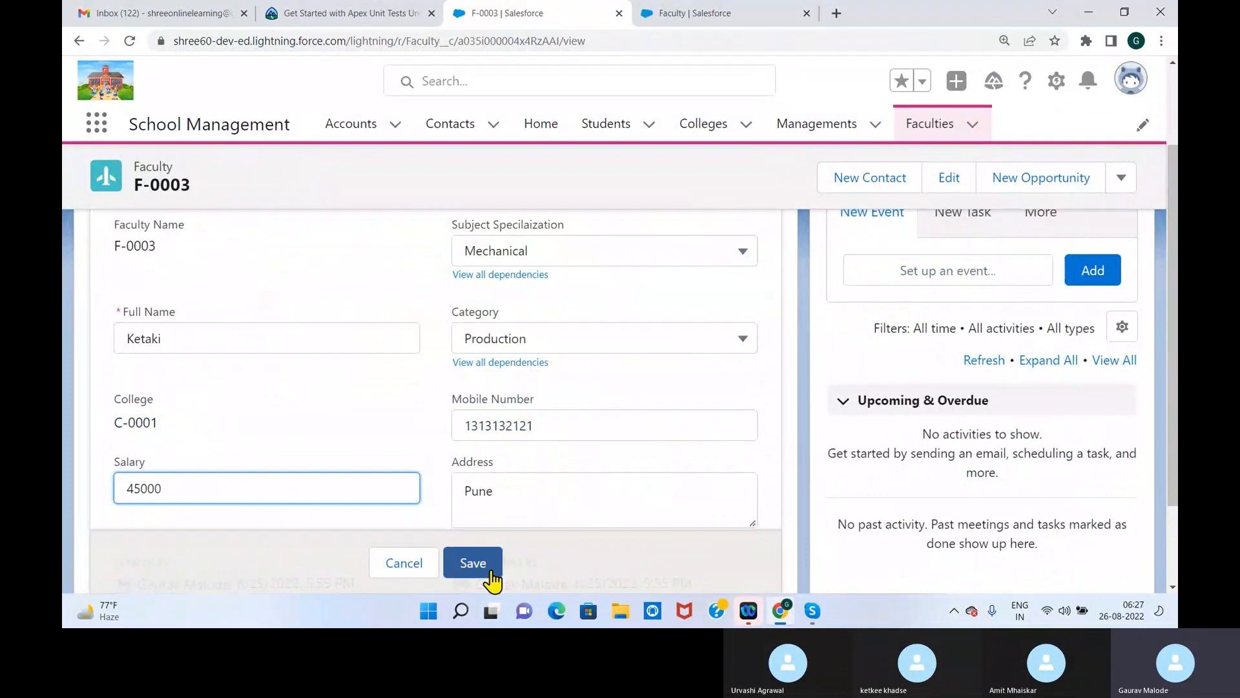
Open Faculty record F-0002 from the Faculties list, set its Salary to 35000, save it, and highlight its College value
left_click(932, 130)
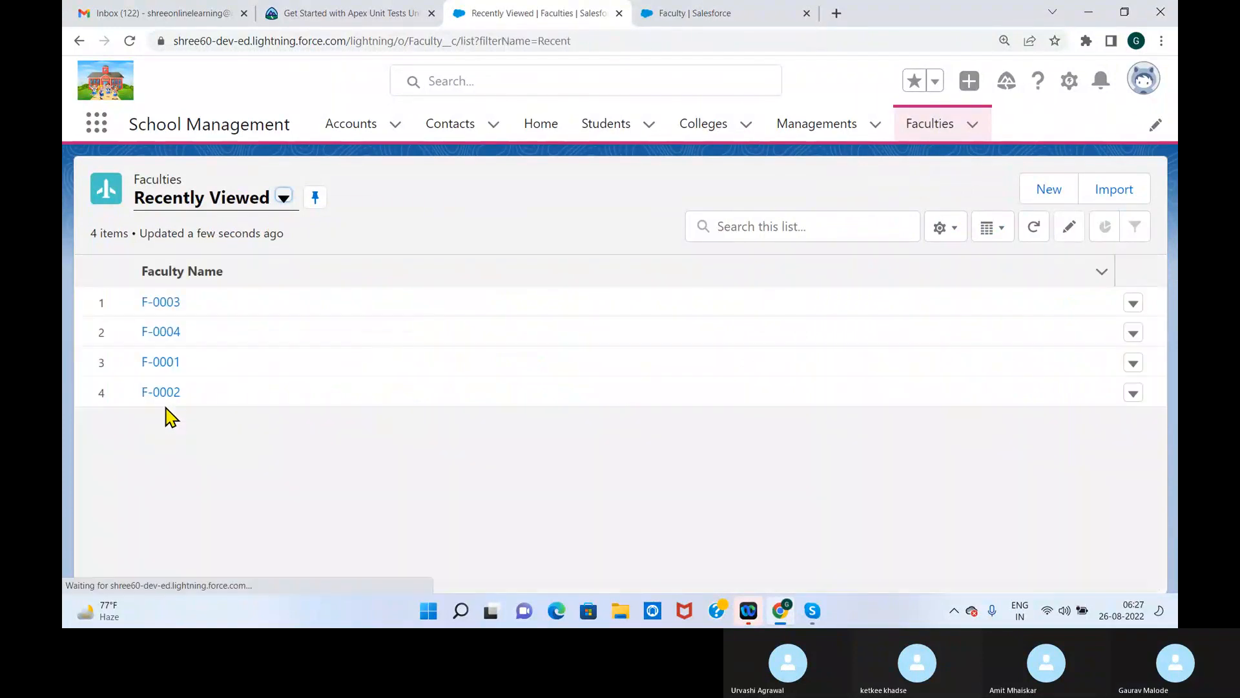
left_click(162, 393)
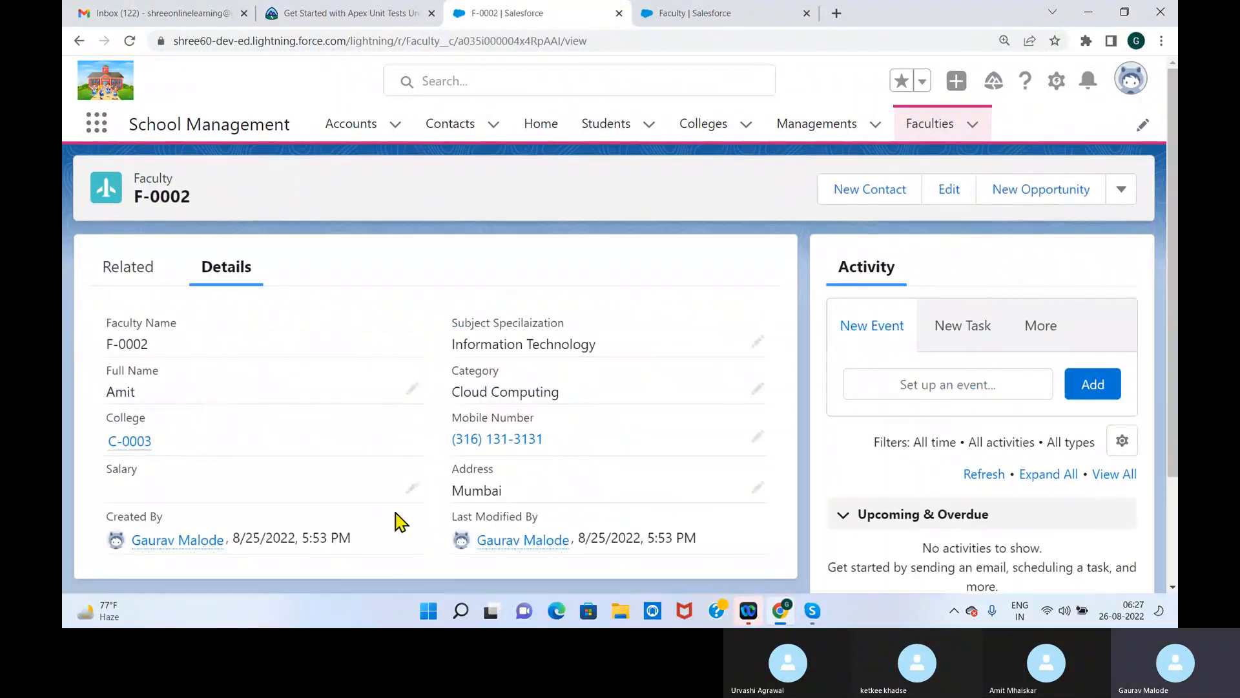
left_click(413, 489)
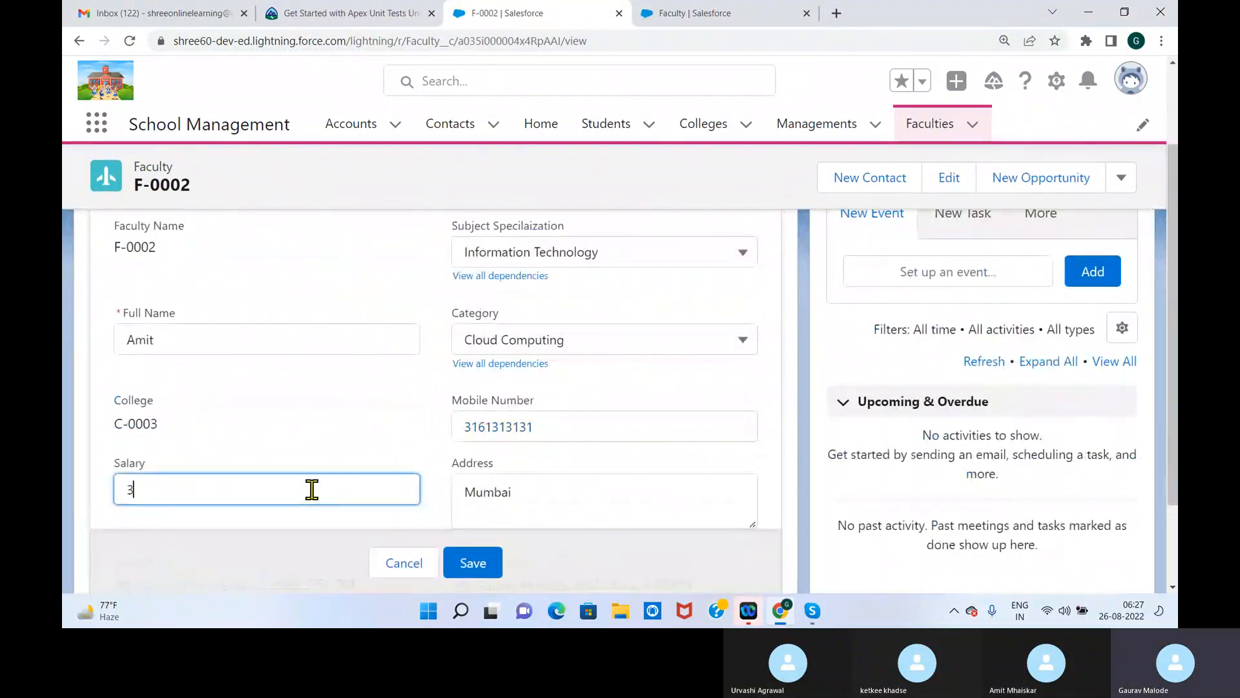
left_click(467, 564)
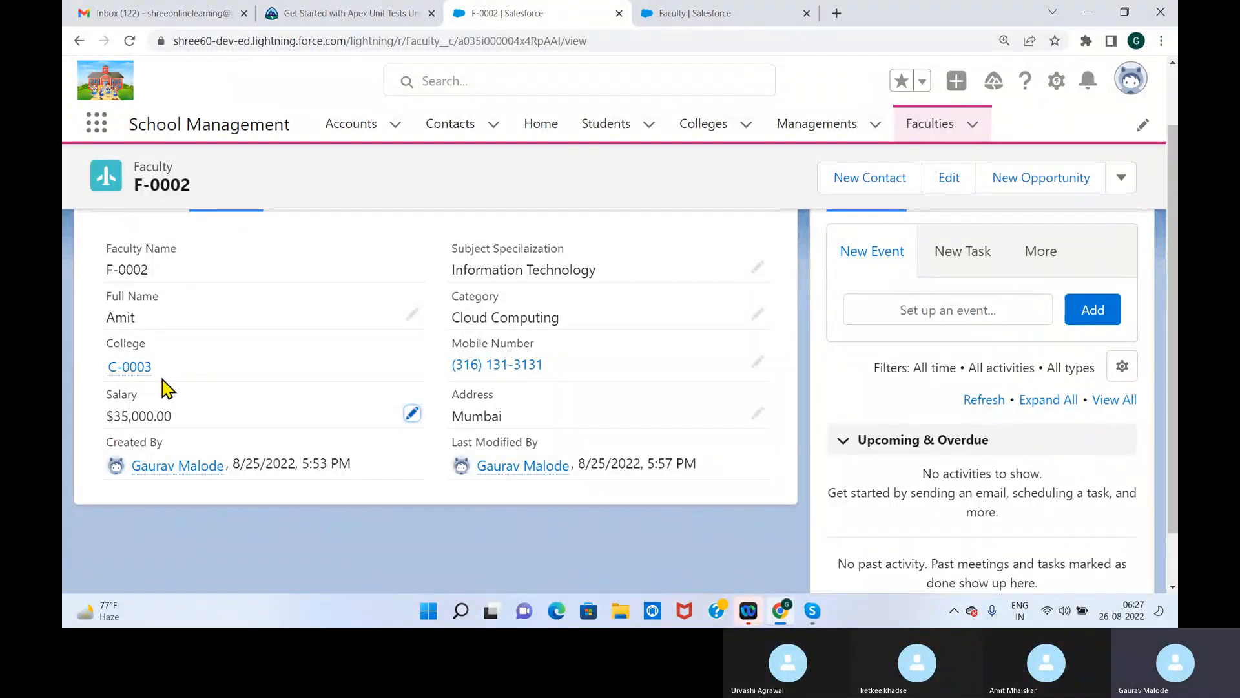
left_click_drag(156, 374, 78, 372)
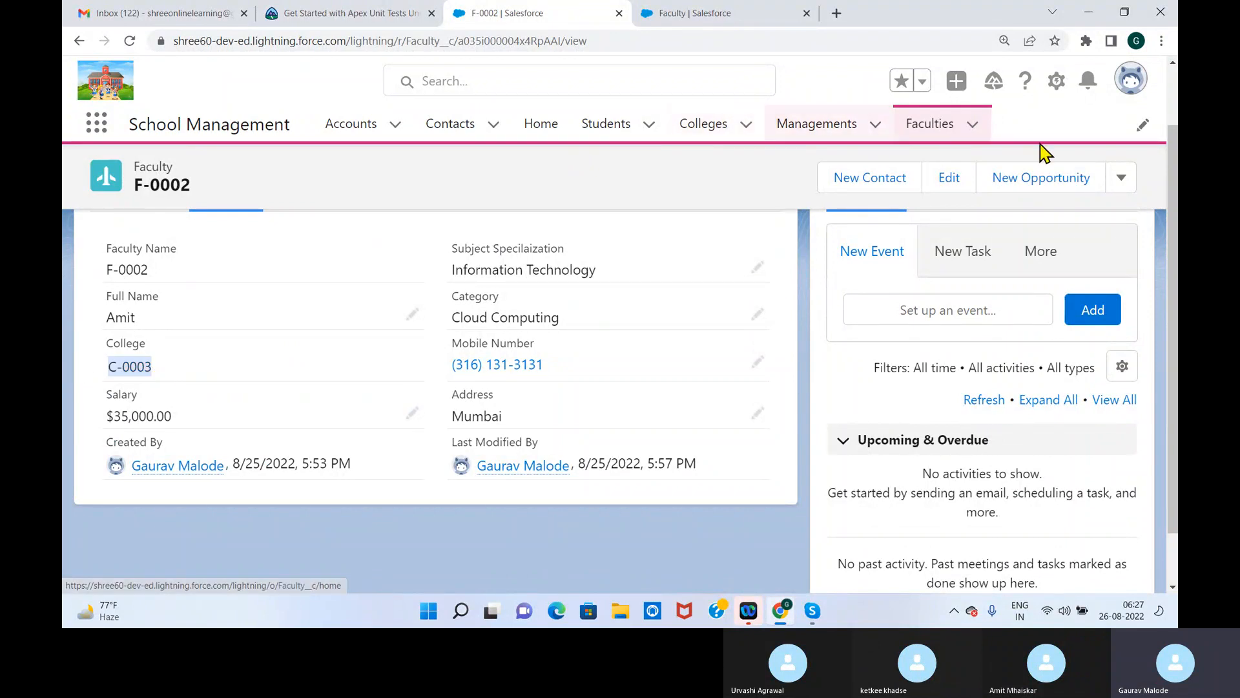
Bring up the Colleges list in School Management, and in Setup open the College object's Fields & Relationships
left_click(701, 132)
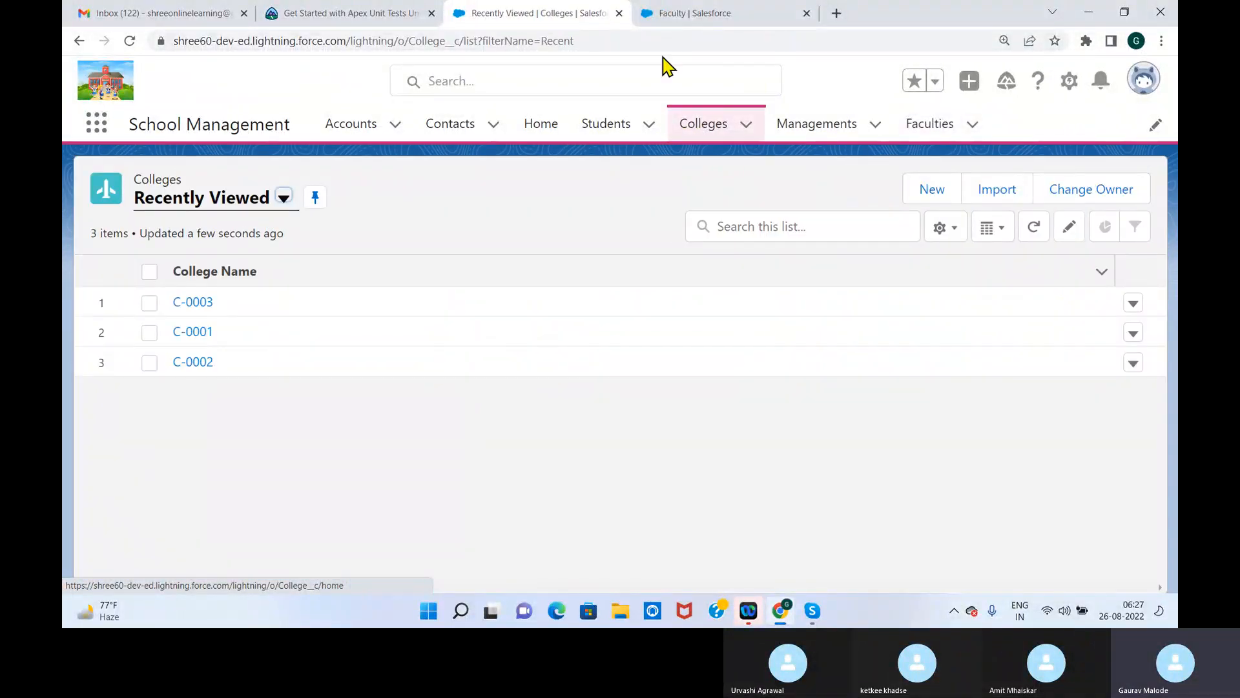
left_click(689, 14)
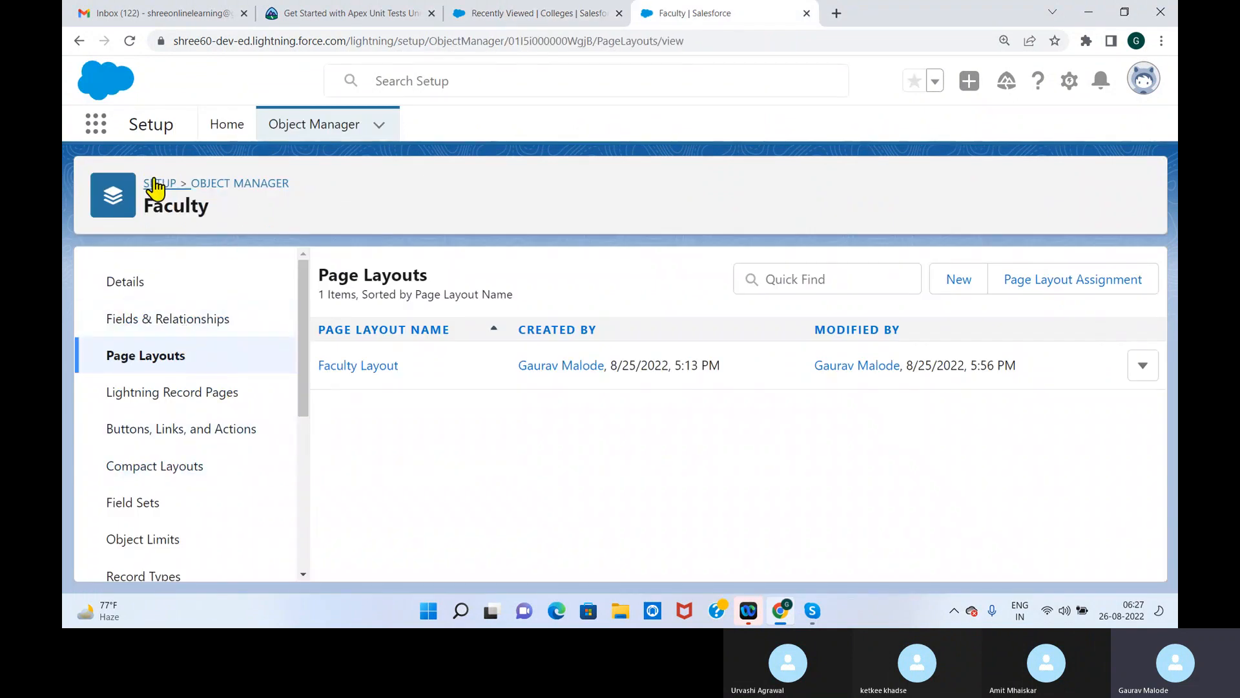
left_click(178, 186)
left_click(244, 185)
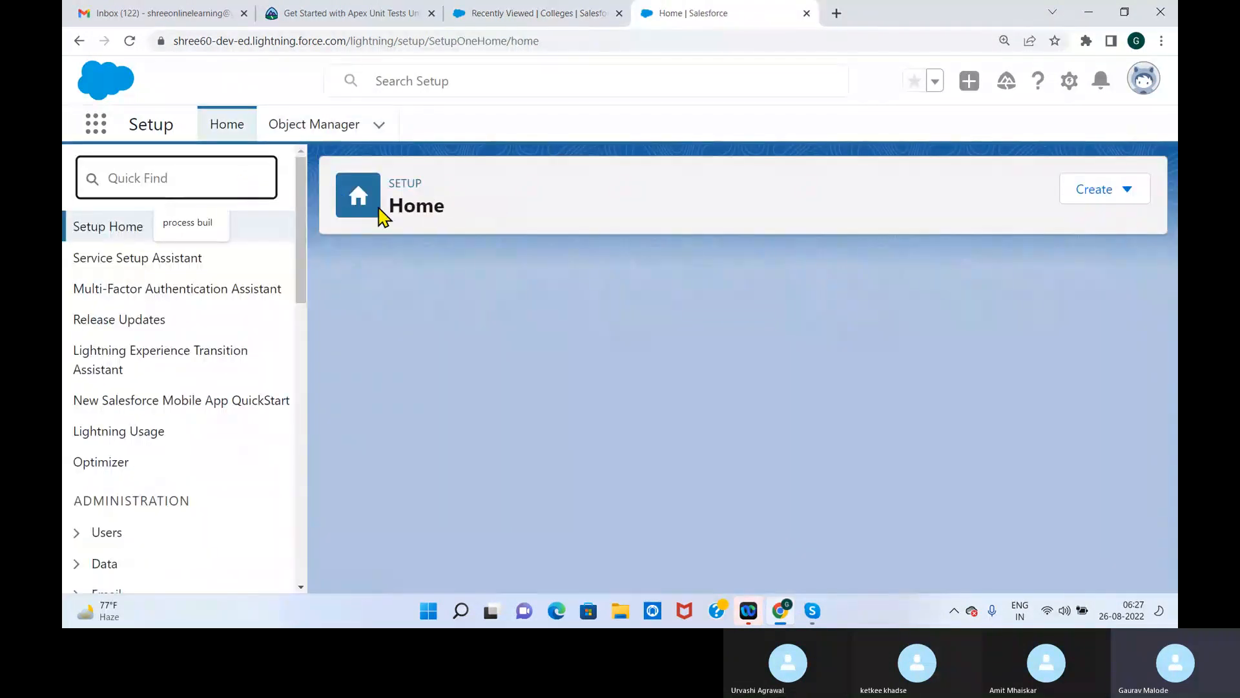
left_click(349, 128)
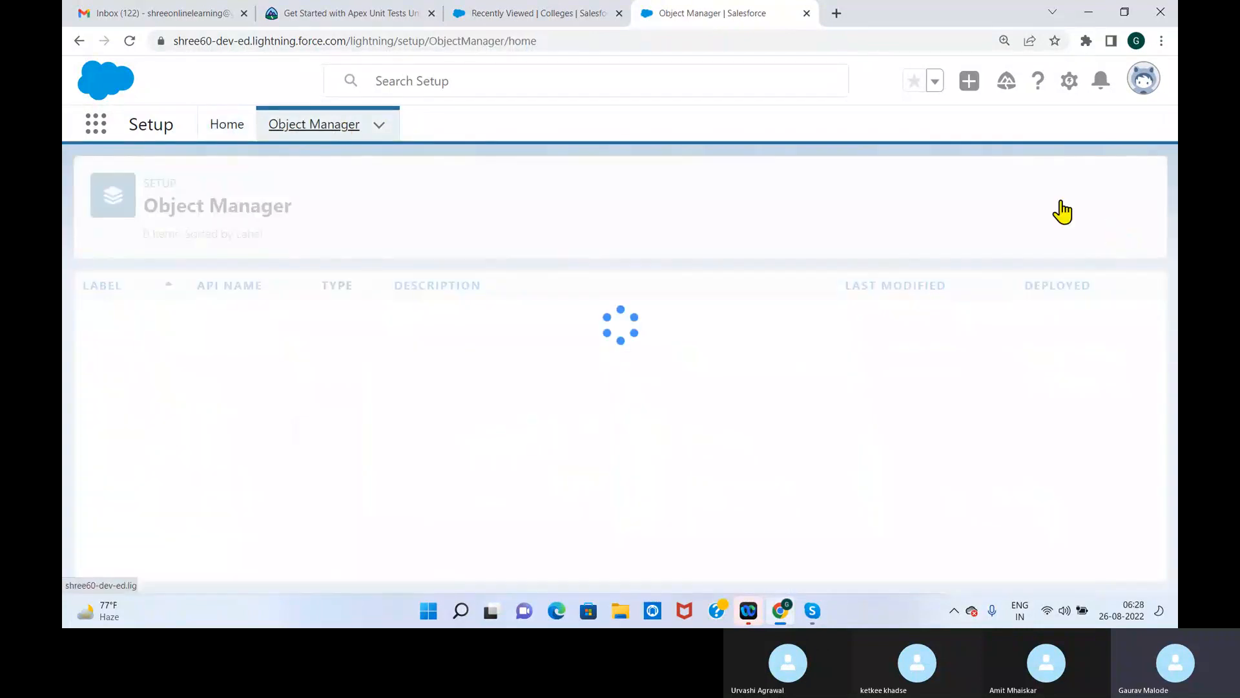
left_click(863, 183)
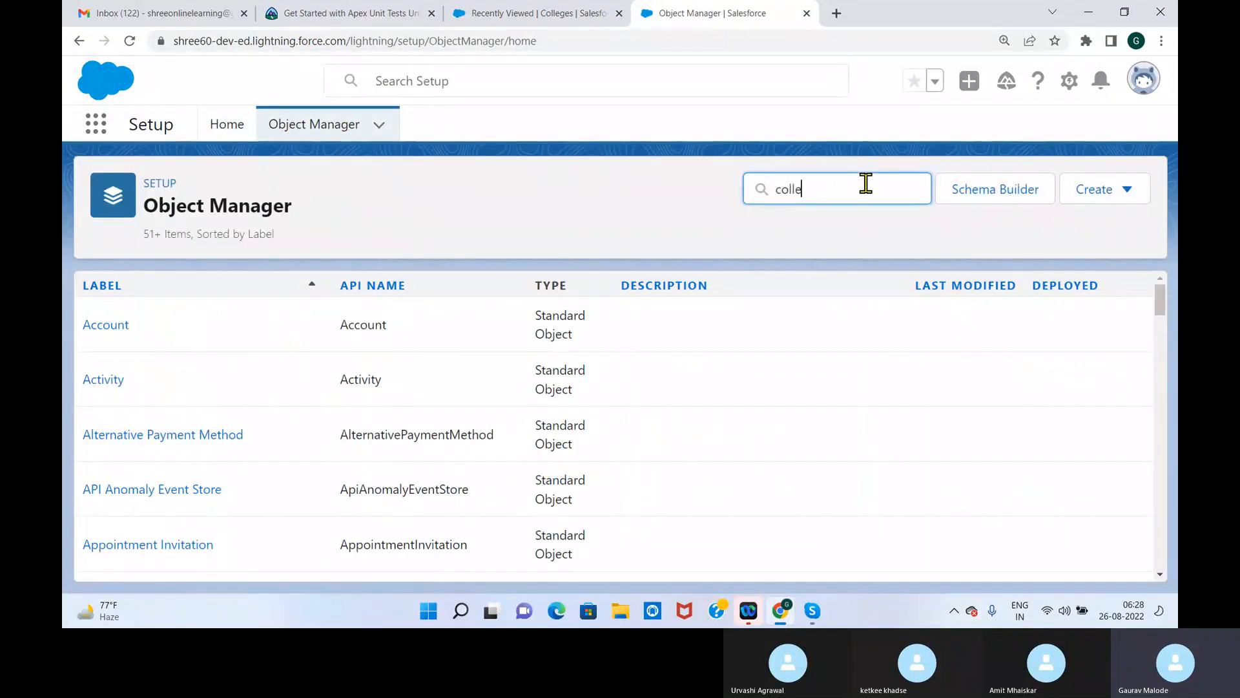
type("colle")
left_click(119, 321)
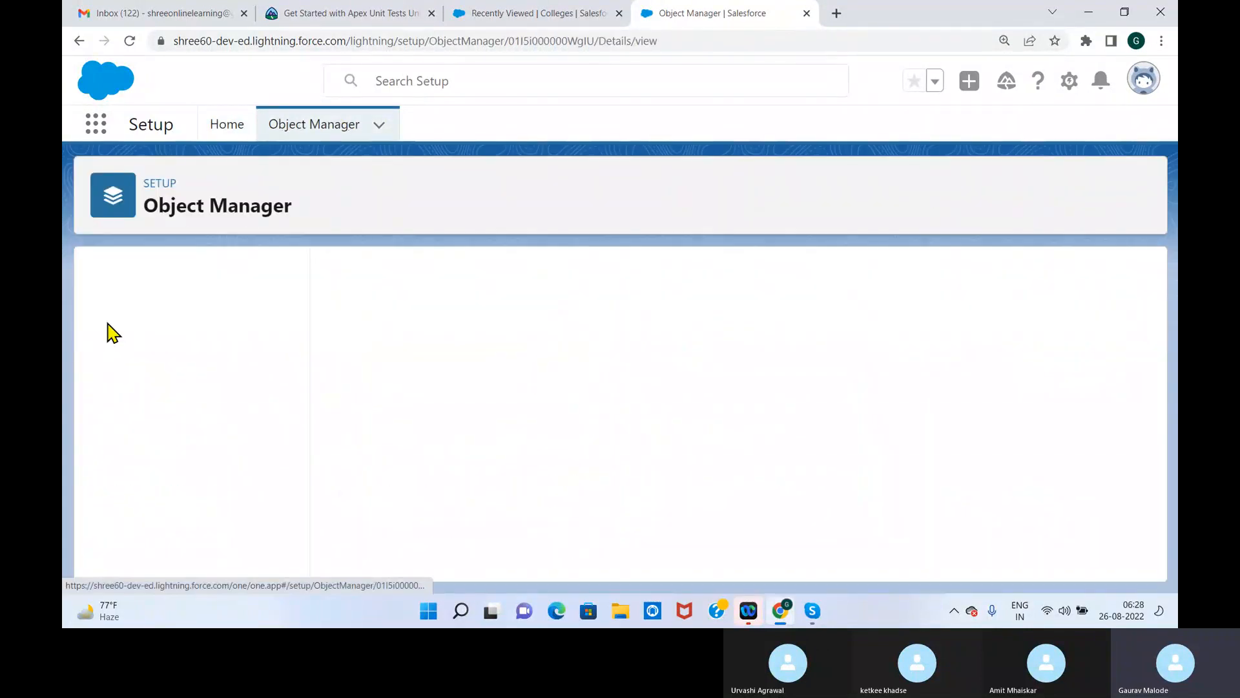
left_click(197, 326)
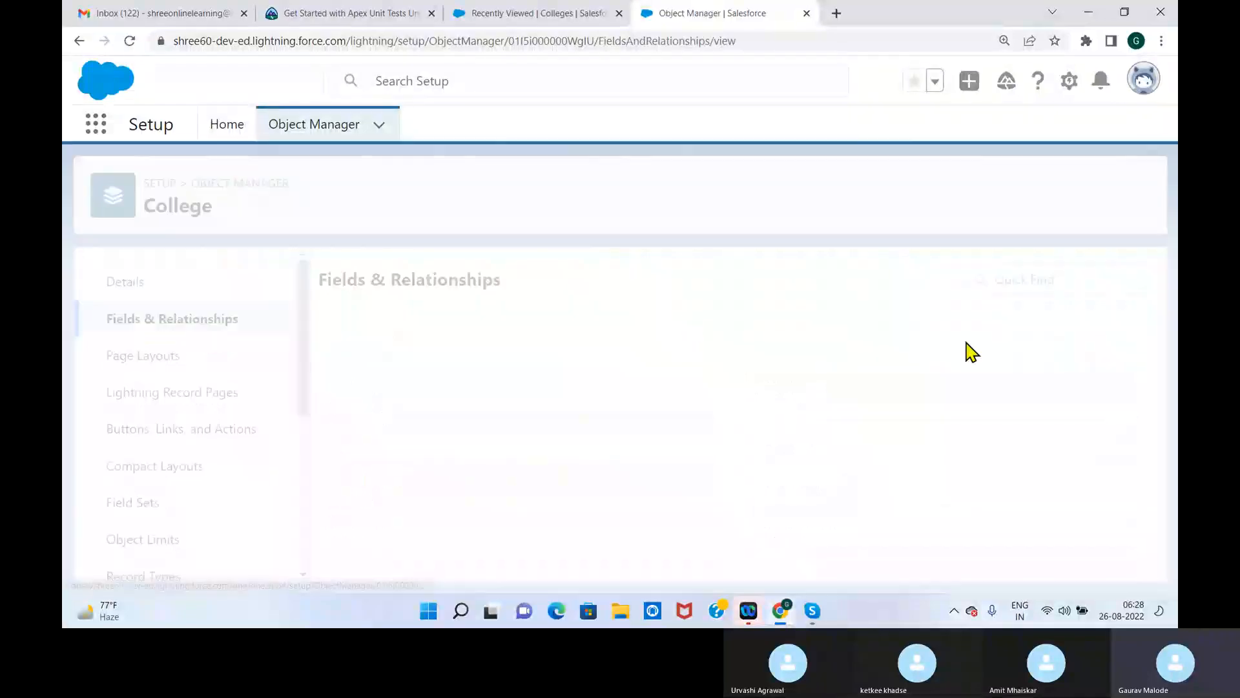
Start a new custom field on the College object with Roll-Up Summary as its data type
left_click(735, 283)
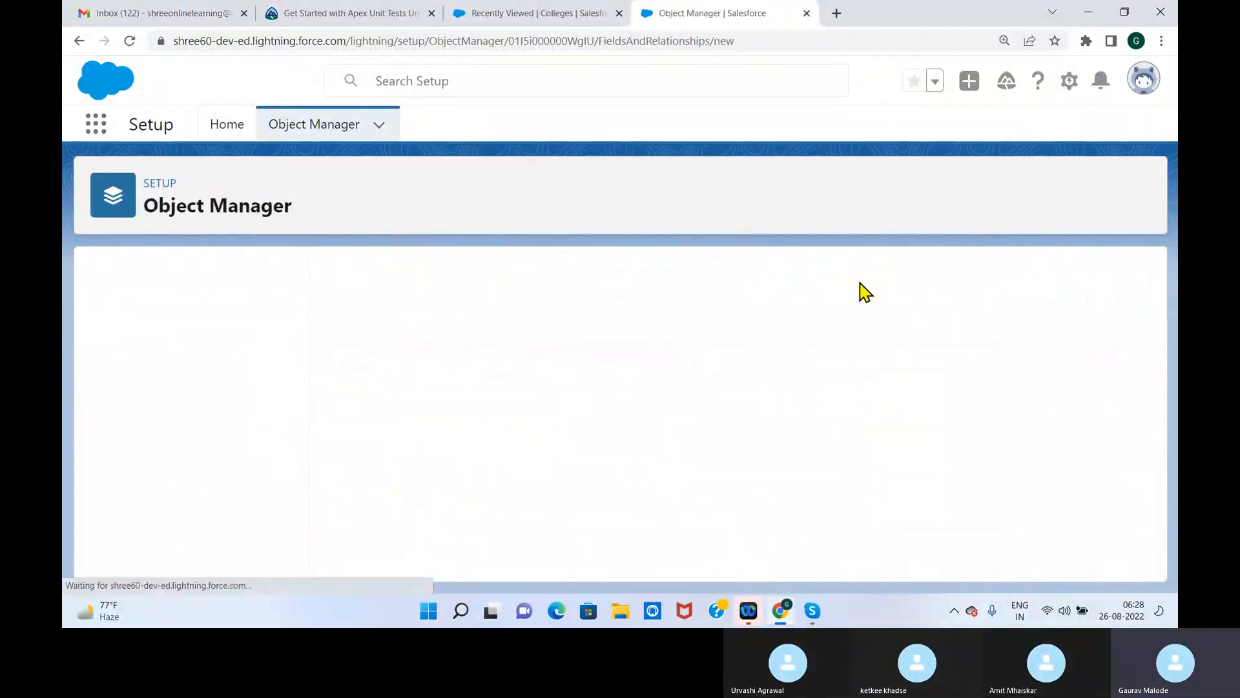
mouse_move(1156, 316)
left_mouse_down()
mouse_move(1161, 352)
mouse_move(1155, 305)
left_mouse_up()
left_click(1068, 353)
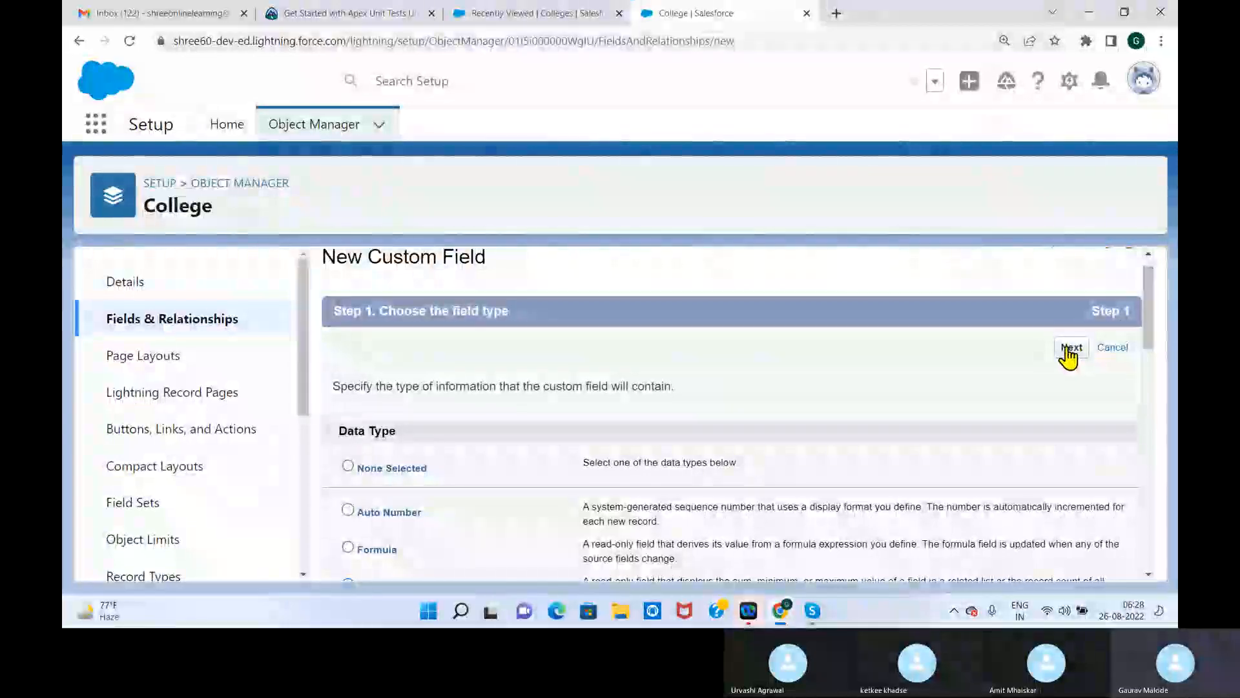
left_click_drag(1152, 349, 1153, 399)
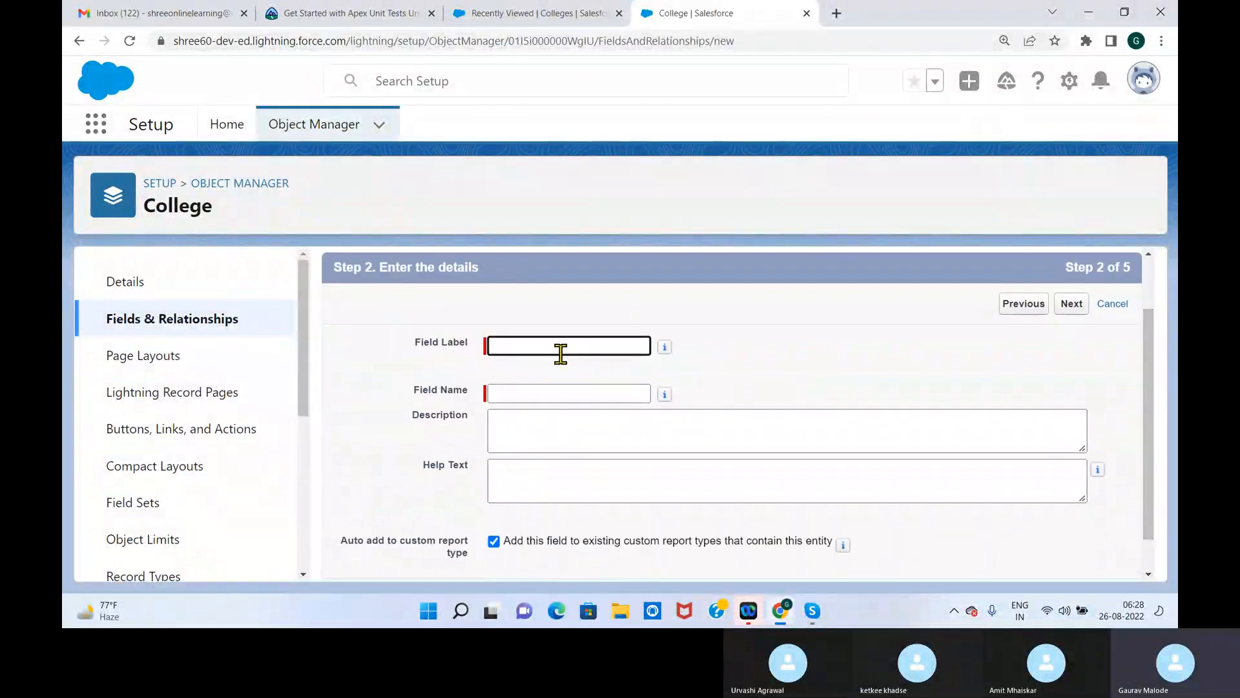
Label the new field Faculty Expenses, with the field name Faculty_Expenses, and continue to the summary calculation
left_click(558, 349)
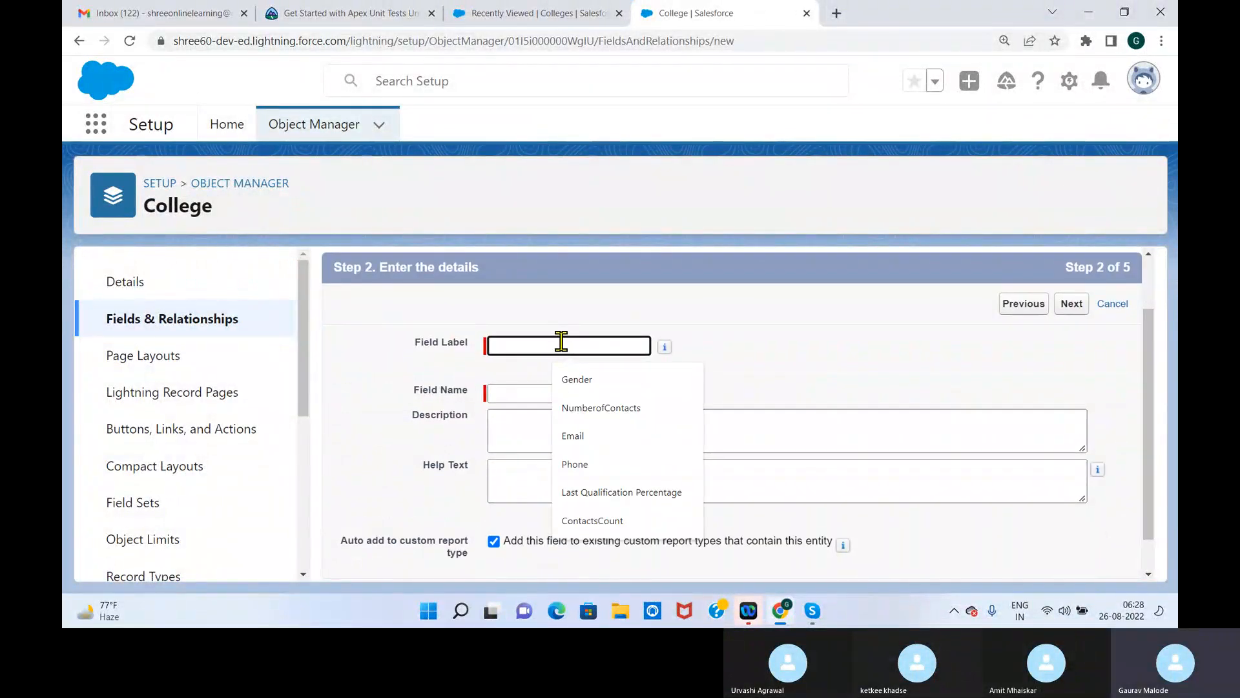
type("Faculty Exp")
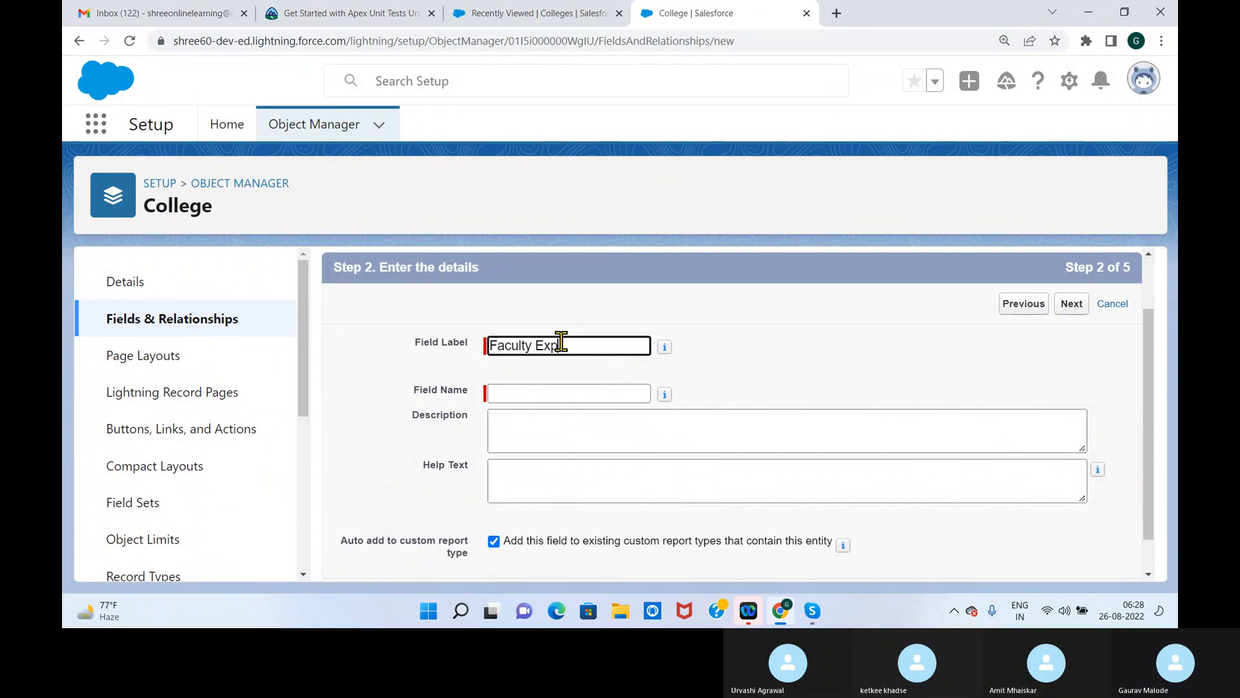
type("enses")
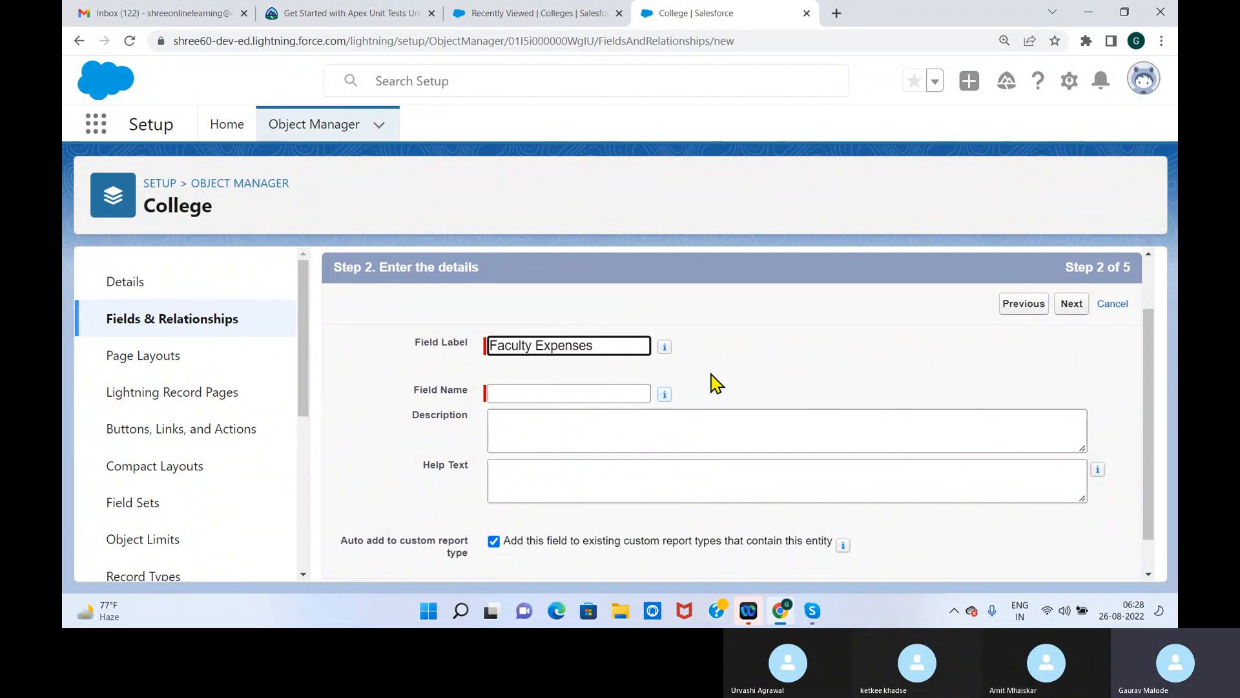
key("Tab")
left_click_drag(1150, 376, 1149, 420)
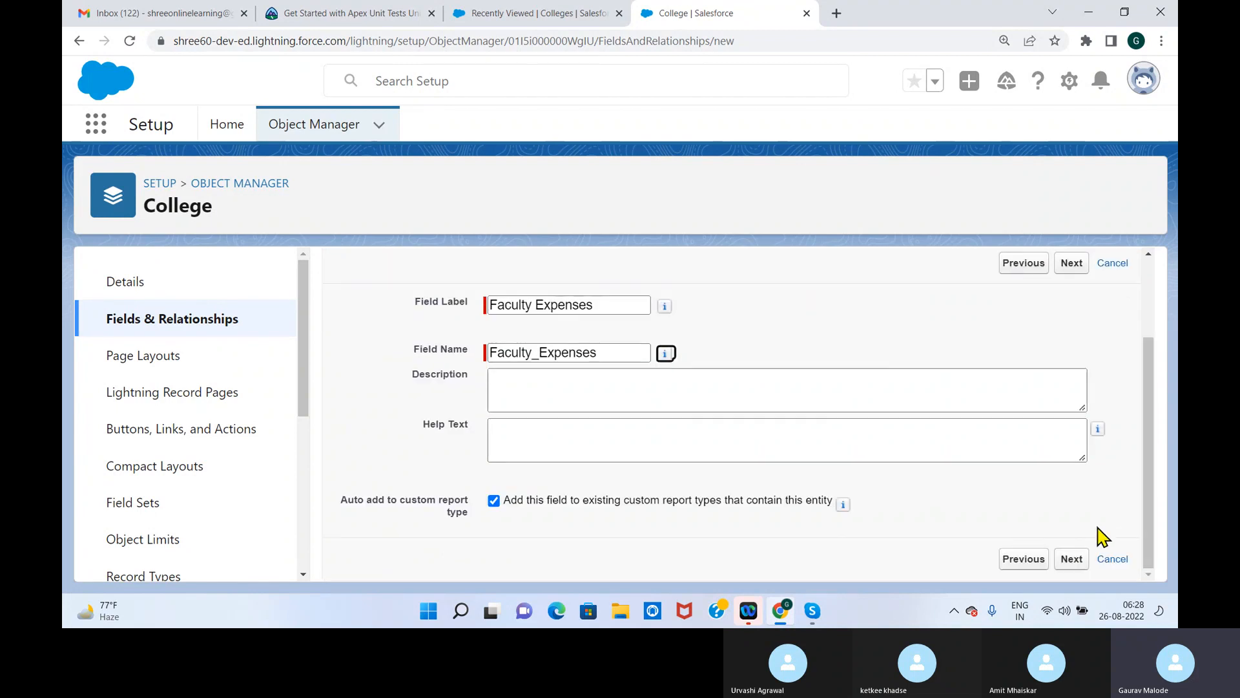
left_click(1074, 560)
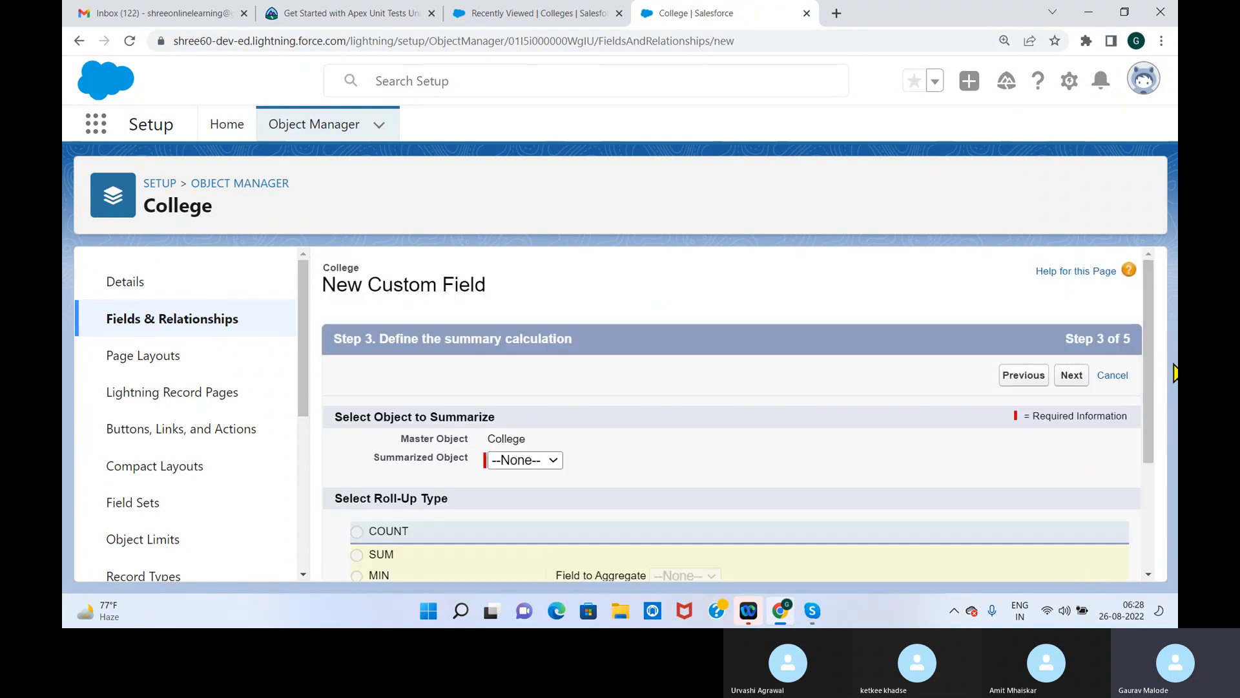
Define the roll-up as the SUM of Salary on Faculties, including all records in the calculation
scroll(1176, 374, "down", 2)
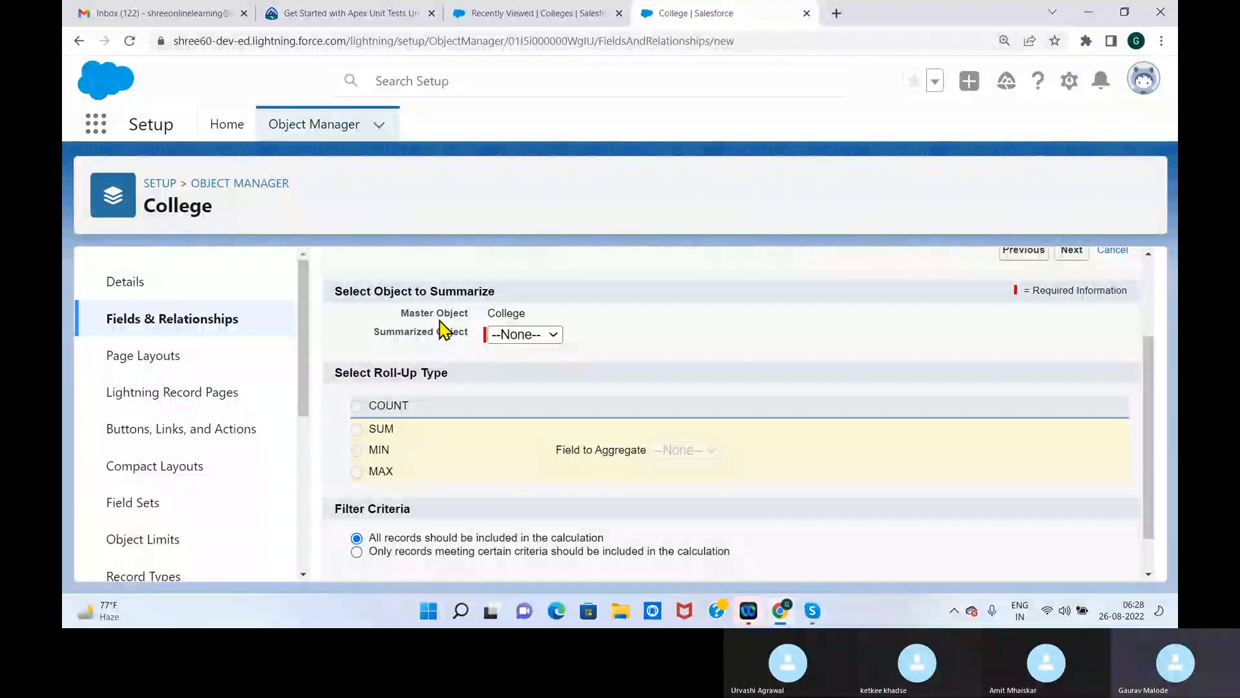
left_click(525, 336)
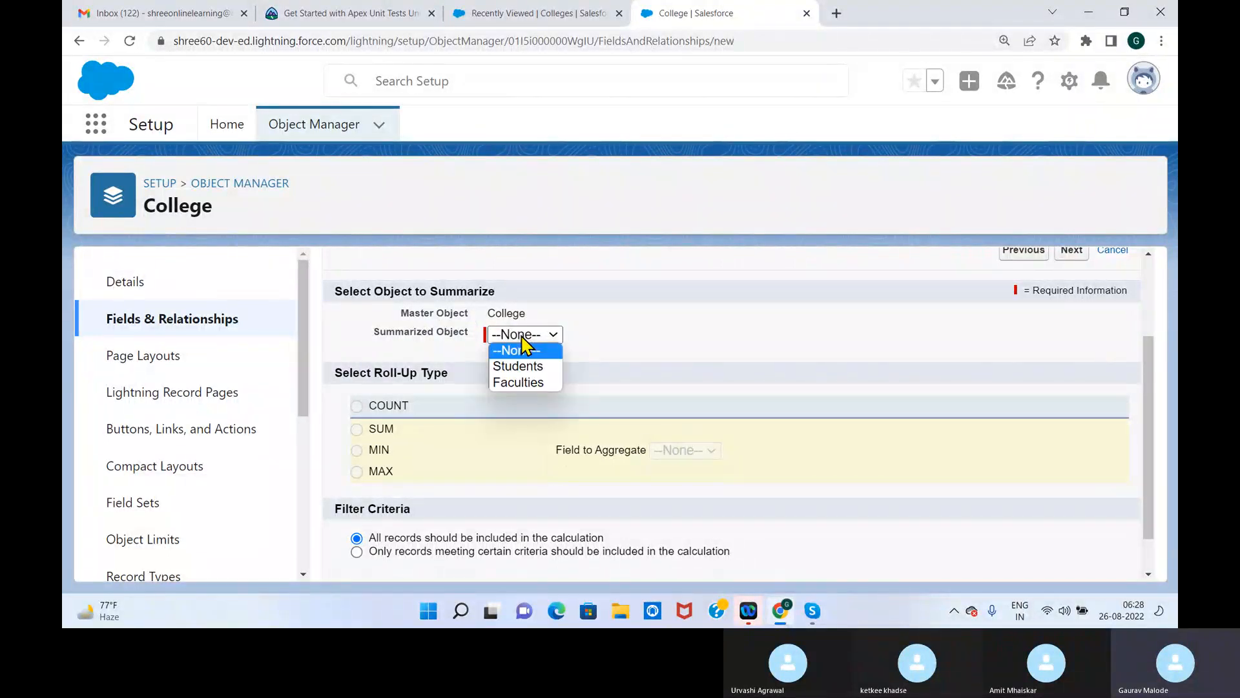
left_click(531, 381)
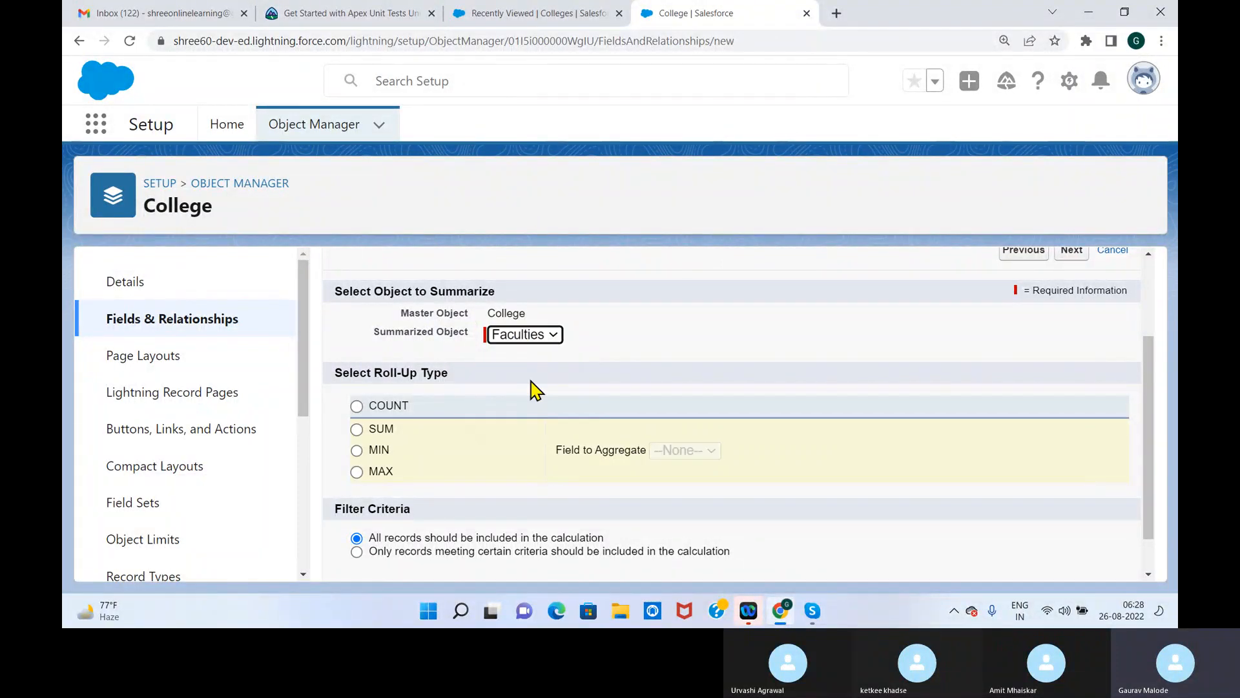
left_click(357, 430)
left_click(705, 452)
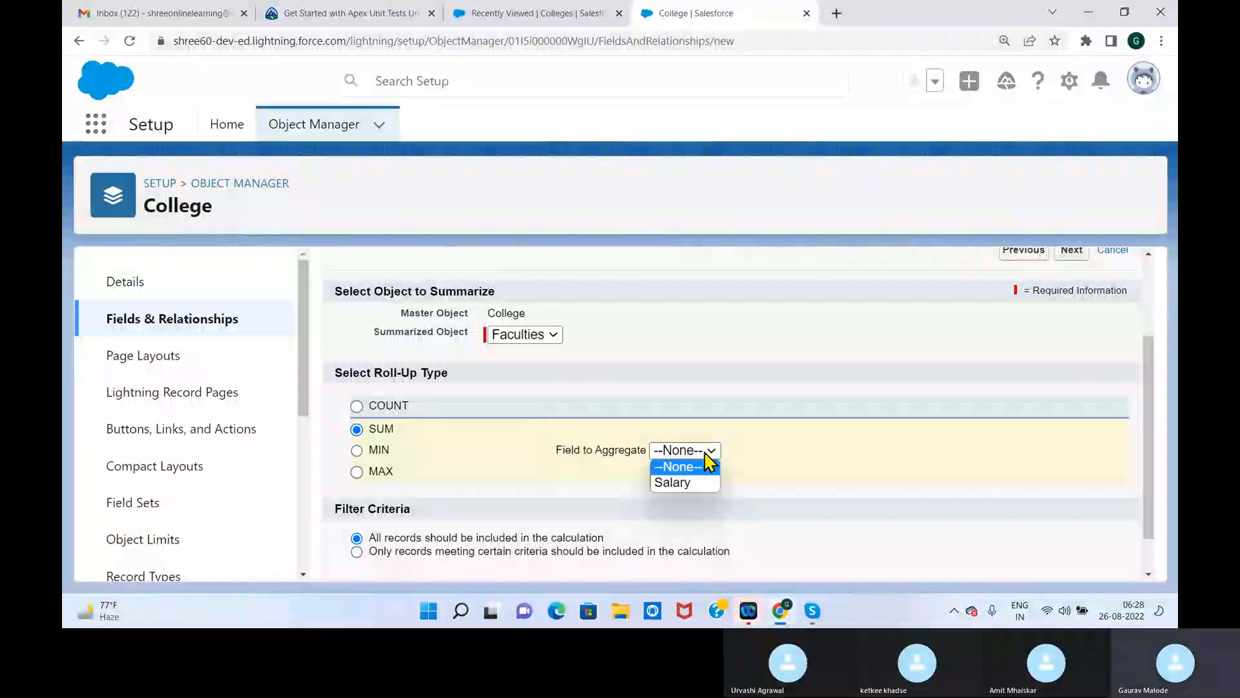
left_click(703, 483)
left_click_drag(1154, 381, 1154, 435)
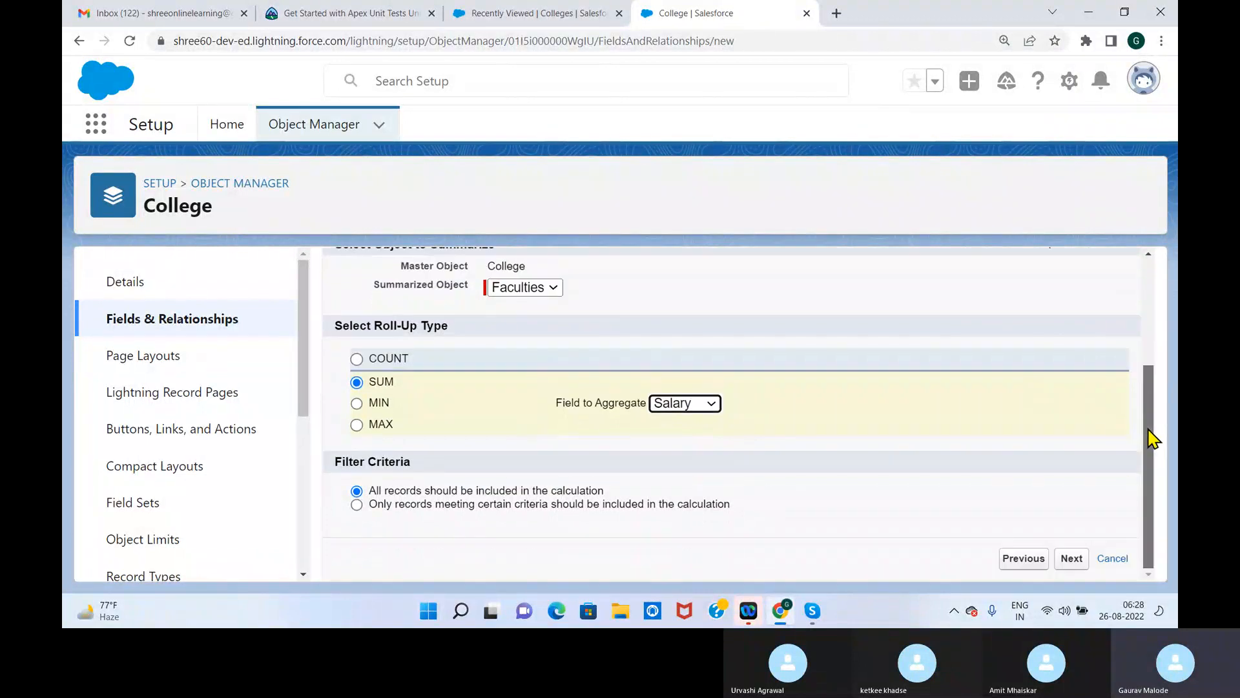
left_click(1074, 561)
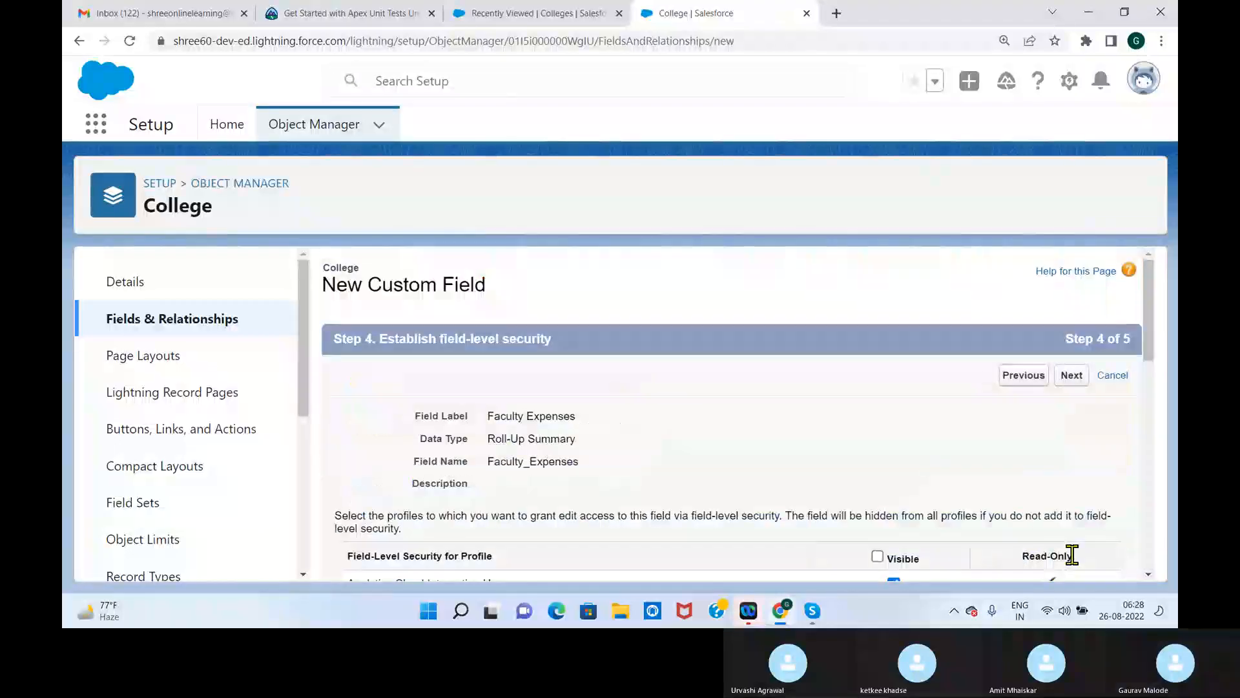
Make Faculty Expenses visible to all profiles in the field-level security, and save the field with its page layout assignment
left_click(1072, 377)
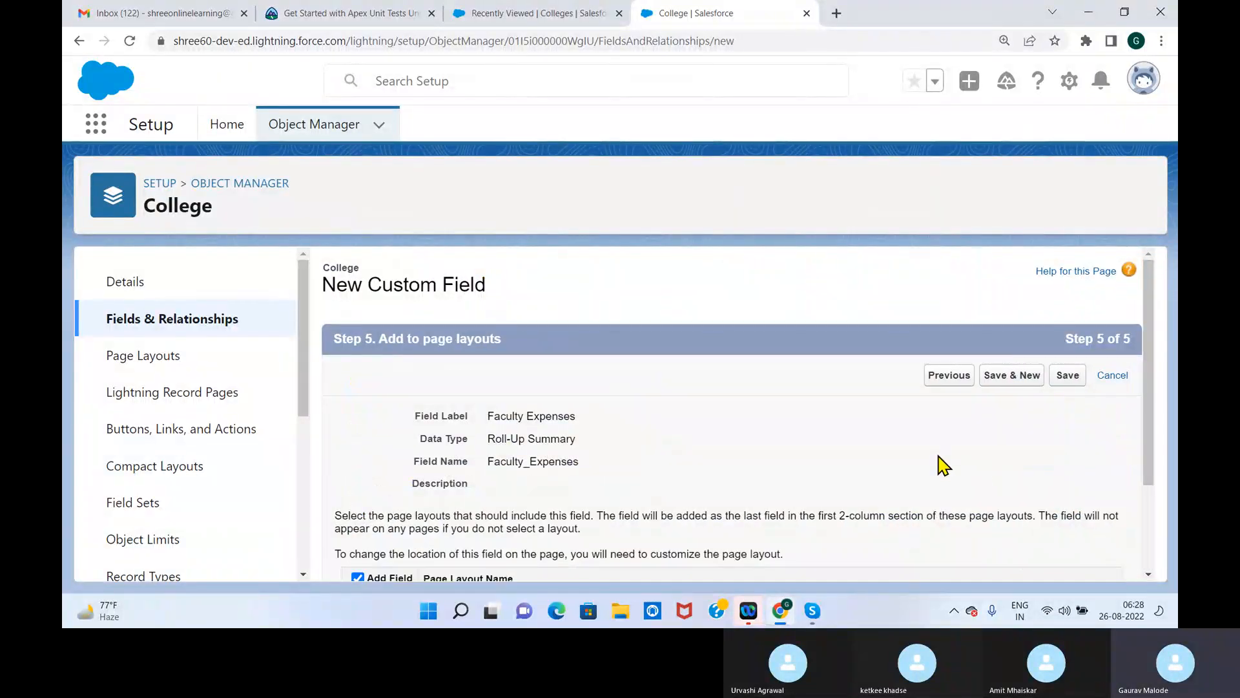
left_click(956, 377)
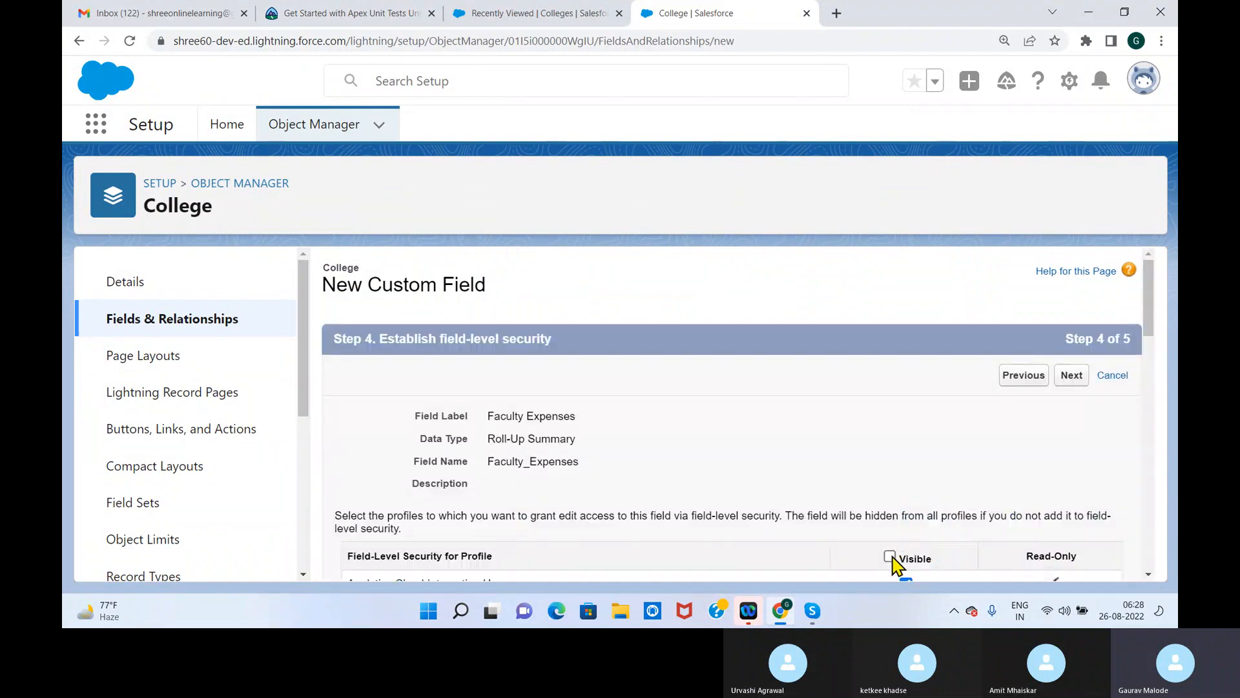
mouse_move(1148, 316)
left_mouse_down()
mouse_move(1144, 387)
mouse_move(1155, 296)
left_mouse_up()
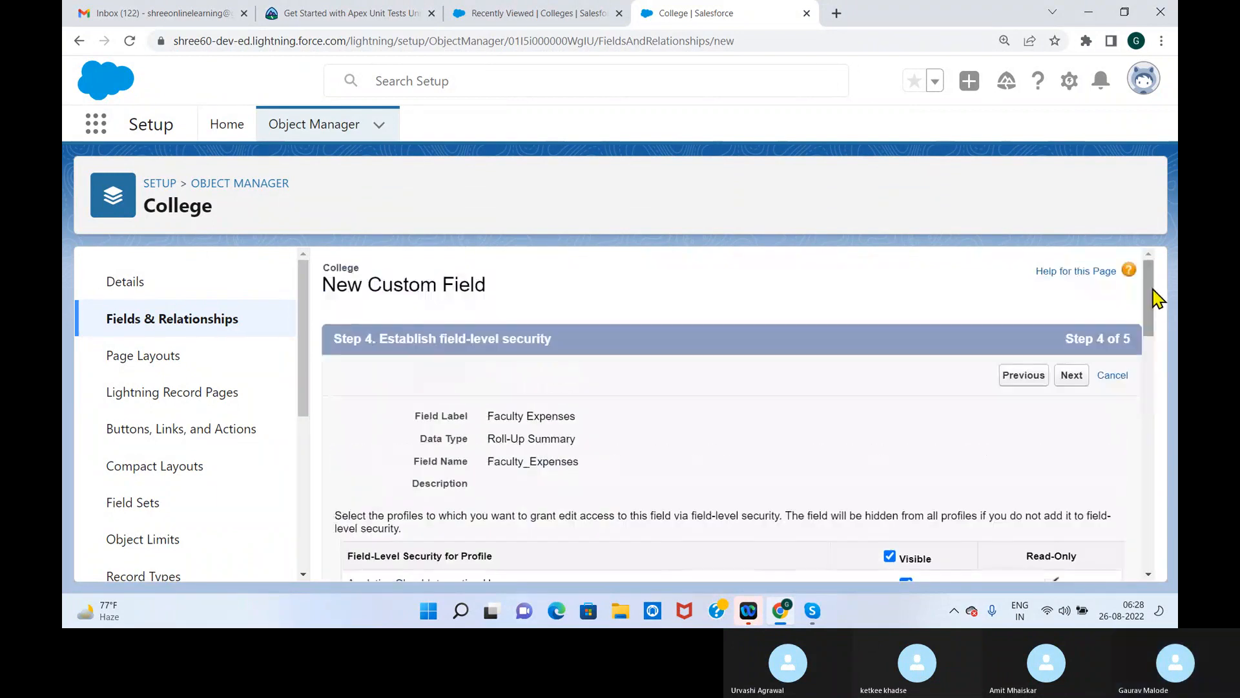
left_click(1073, 378)
left_click(1074, 381)
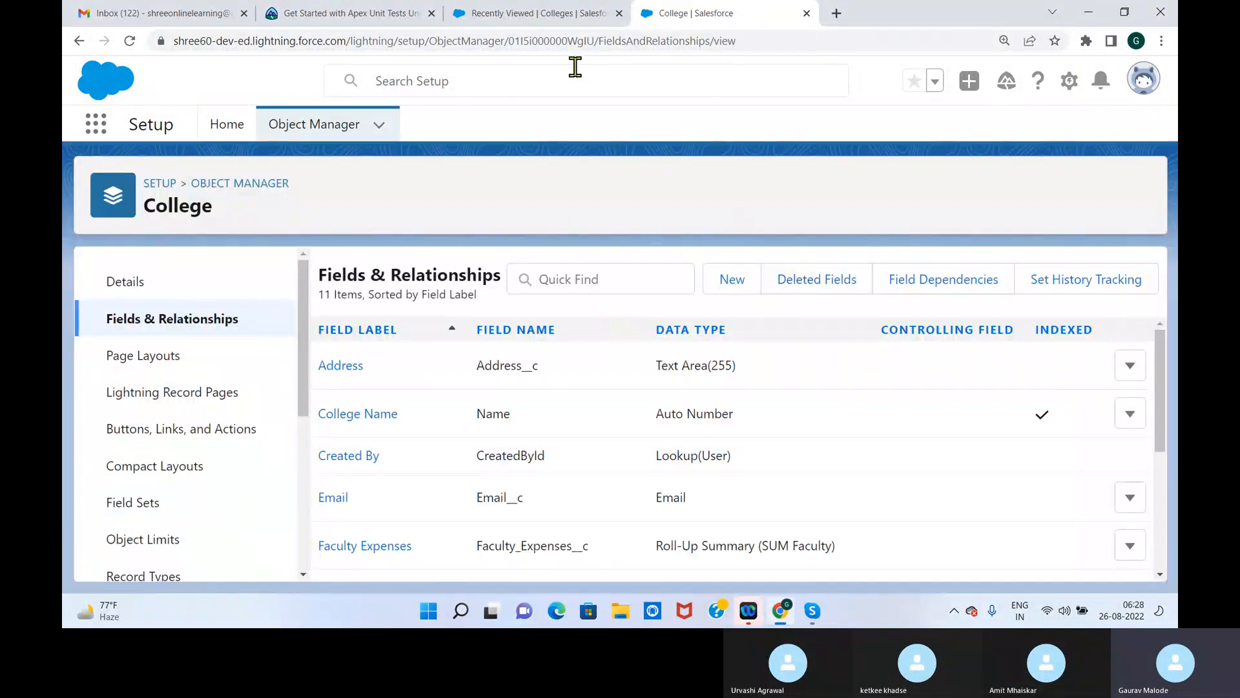
Reload the Colleges list, open record C-0003, and check its Faculty Expenses value
left_click(578, 25)
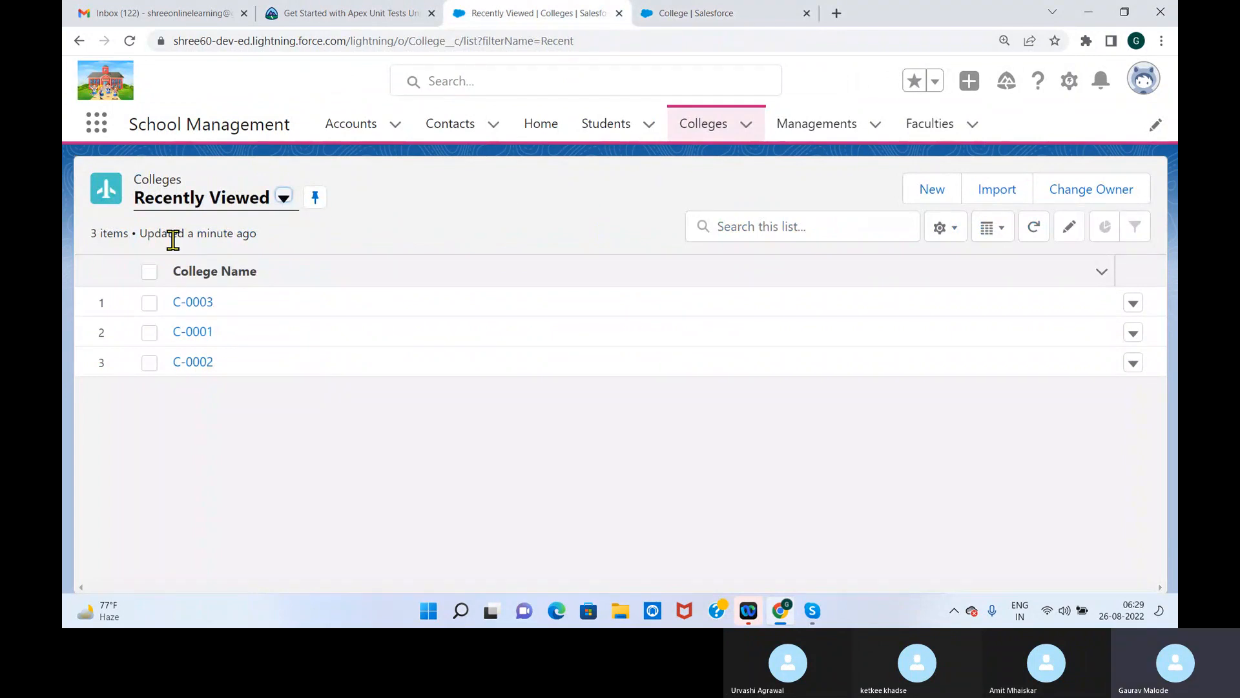
left_click(129, 41)
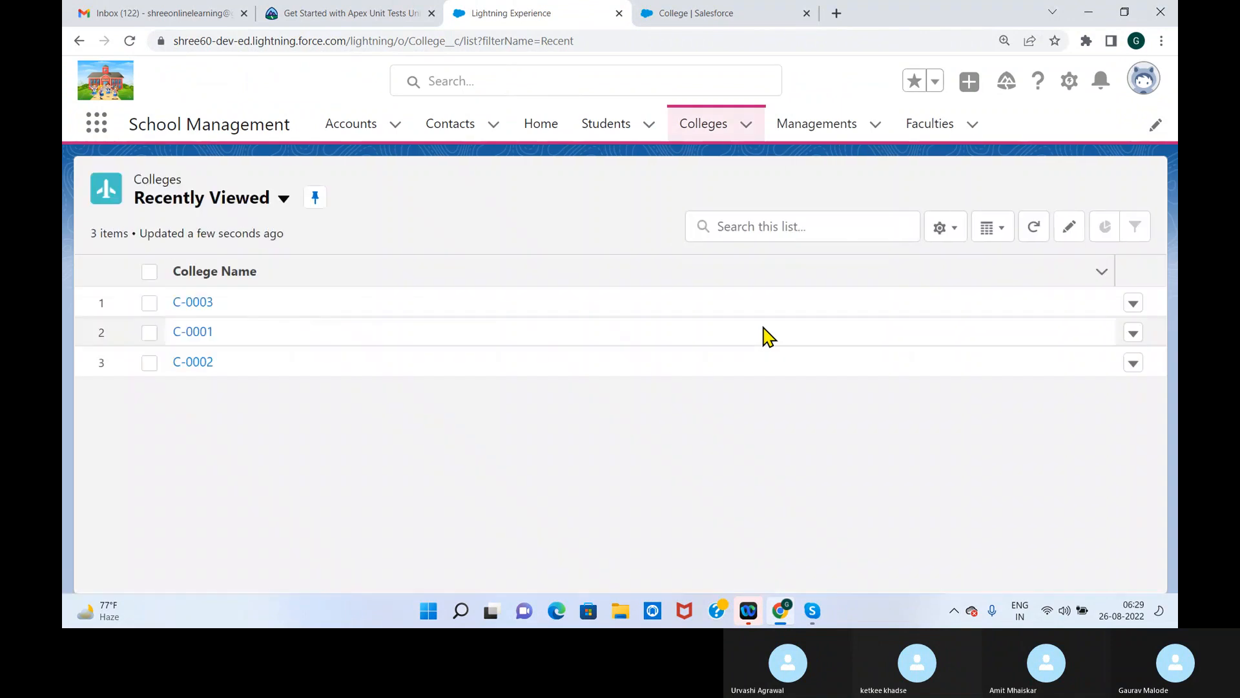
left_click(195, 303)
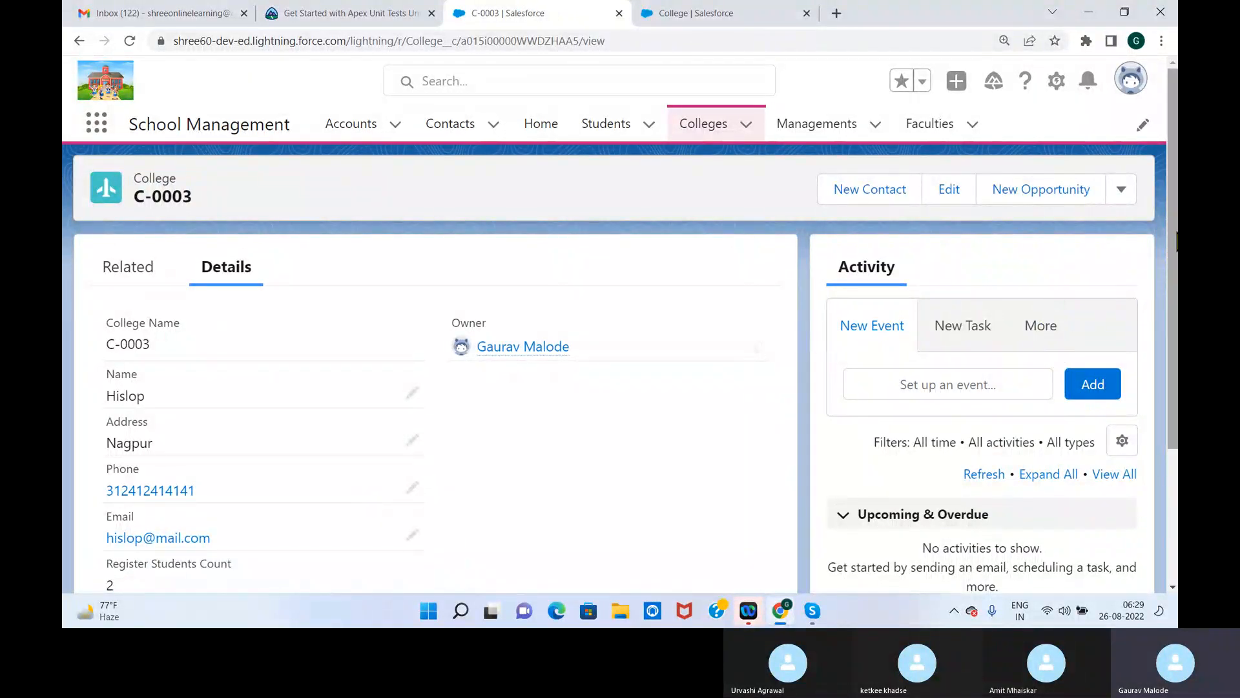
scroll(1172, 239, "down", 2)
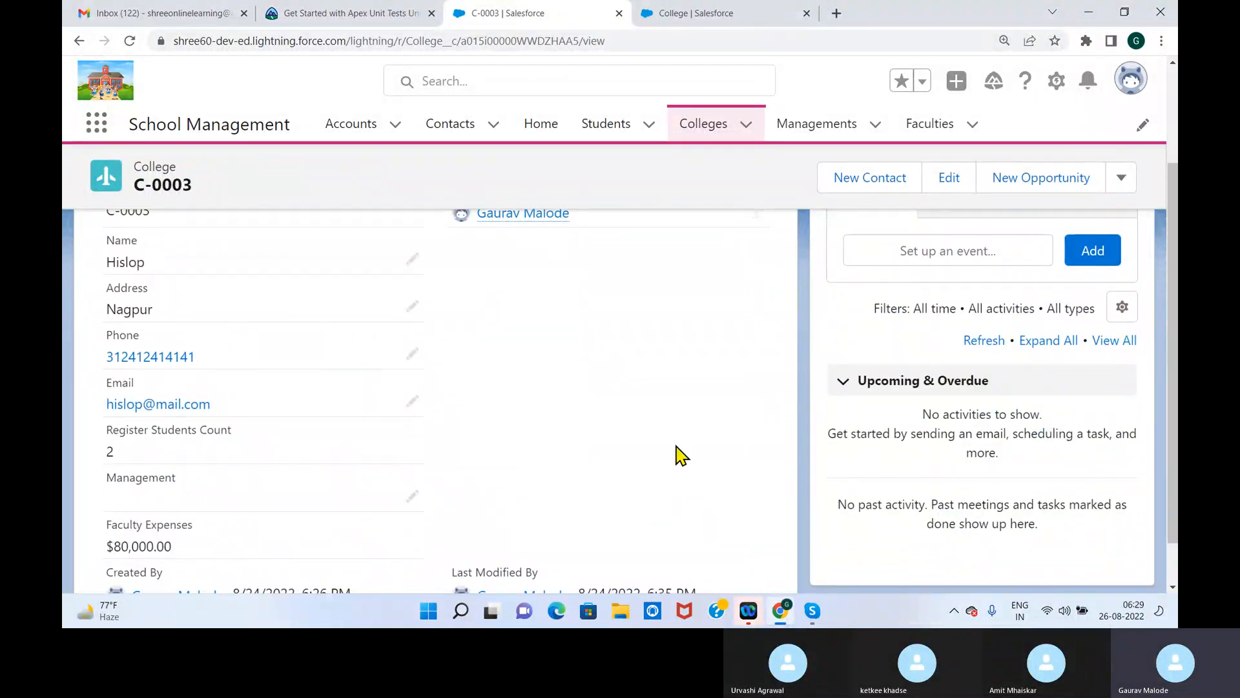
scroll(1157, 284, "down", 1)
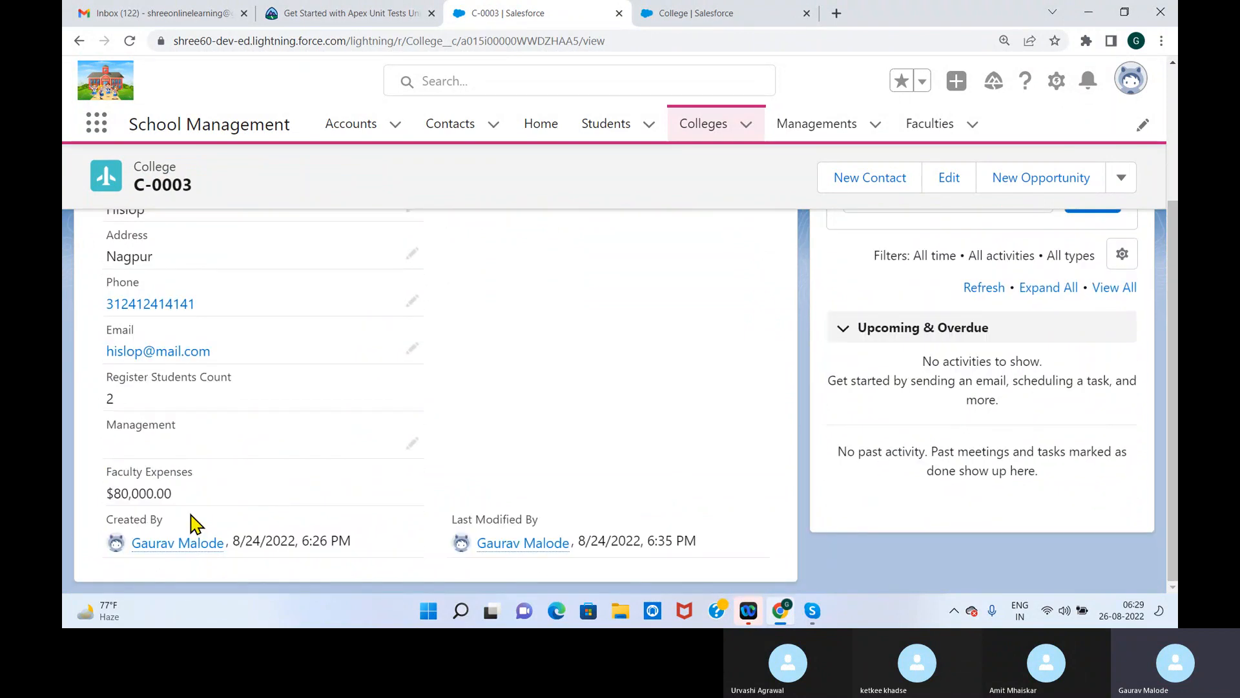
mouse_move(193, 503)
left_mouse_down()
mouse_move(89, 503)
mouse_move(180, 504)
left_mouse_up()
left_click(109, 504)
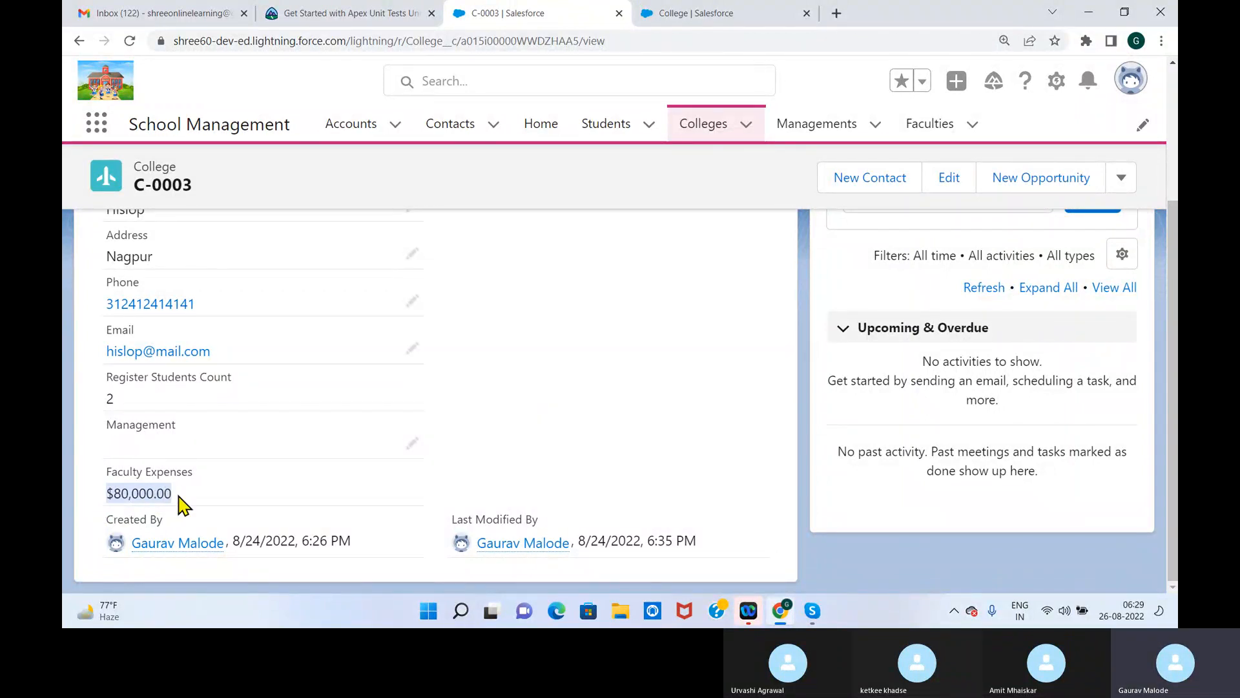
left_click_drag(205, 202, 131, 203)
Show the Faculties records in the All list view
left_click(925, 126)
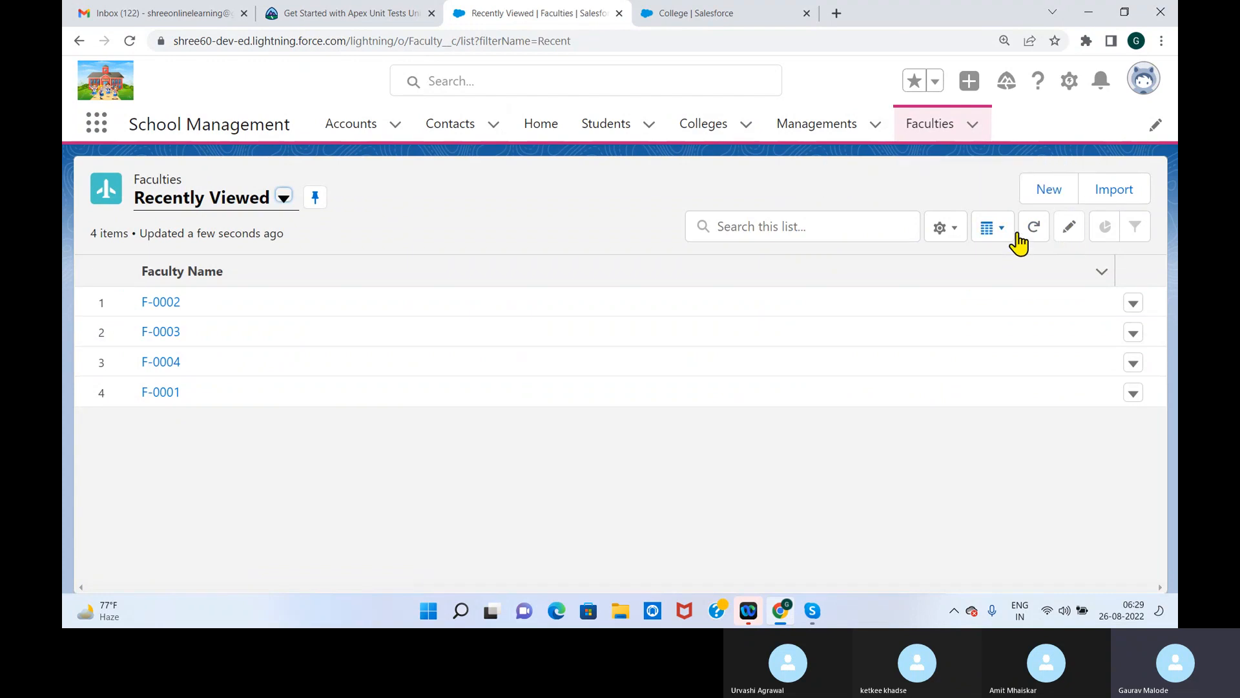
left_click(283, 200)
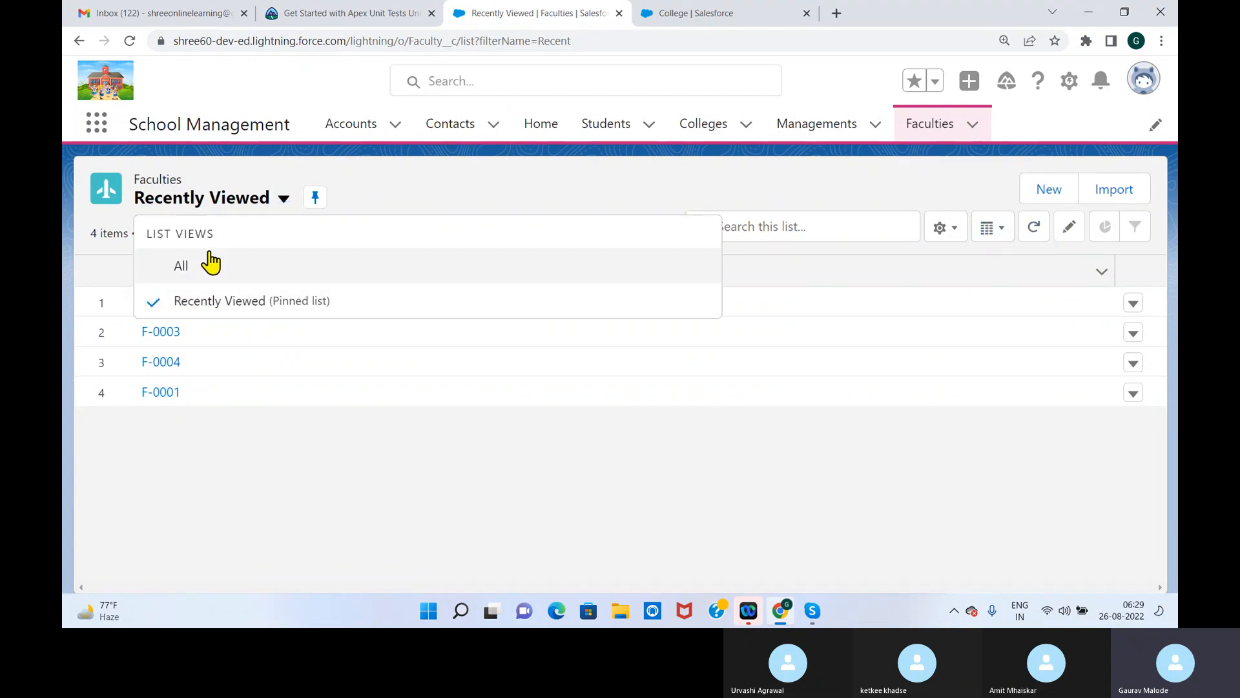
left_click(180, 271)
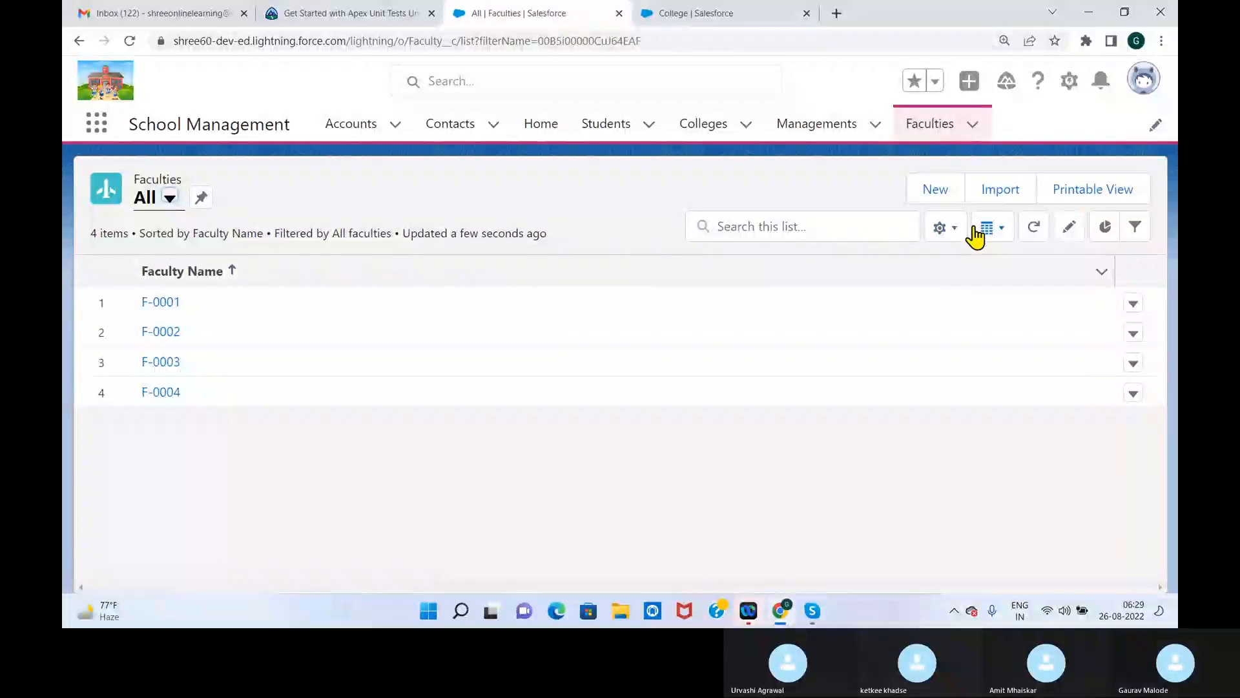
Add Salary to the visible fields of the Faculties All list view and save the selection
left_click(950, 229)
left_click(858, 472)
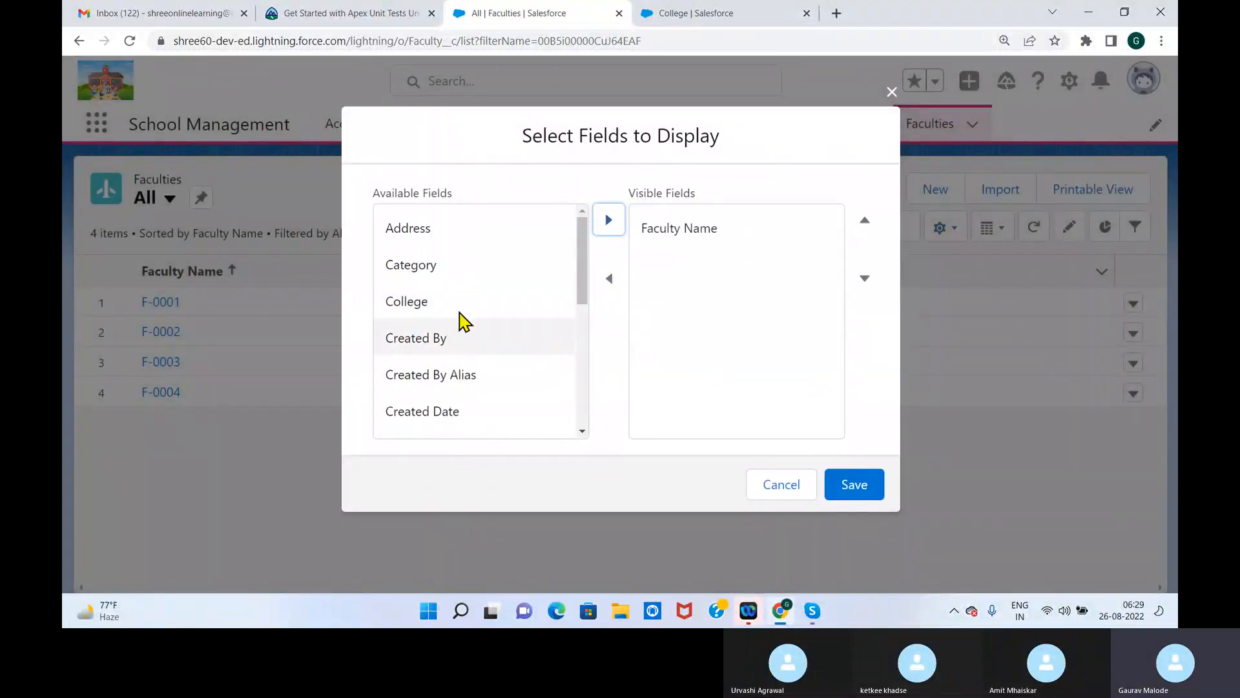
left_click_drag(586, 293, 584, 409)
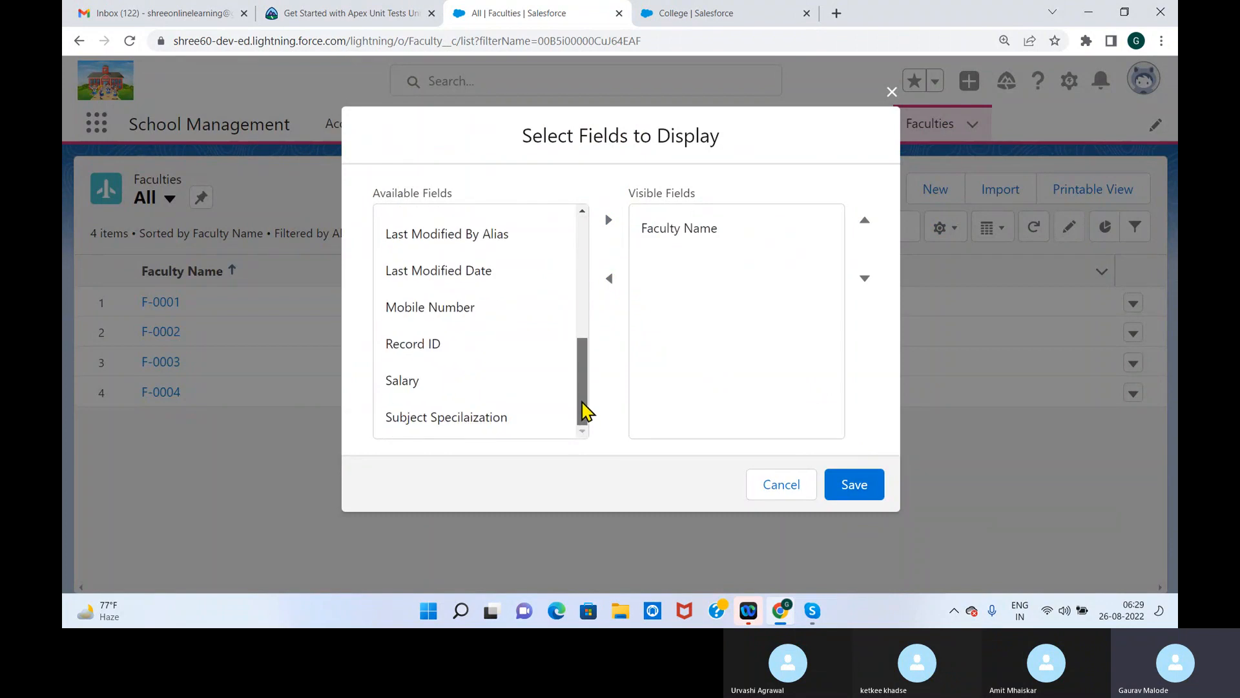
left_click(407, 382)
left_click(610, 221)
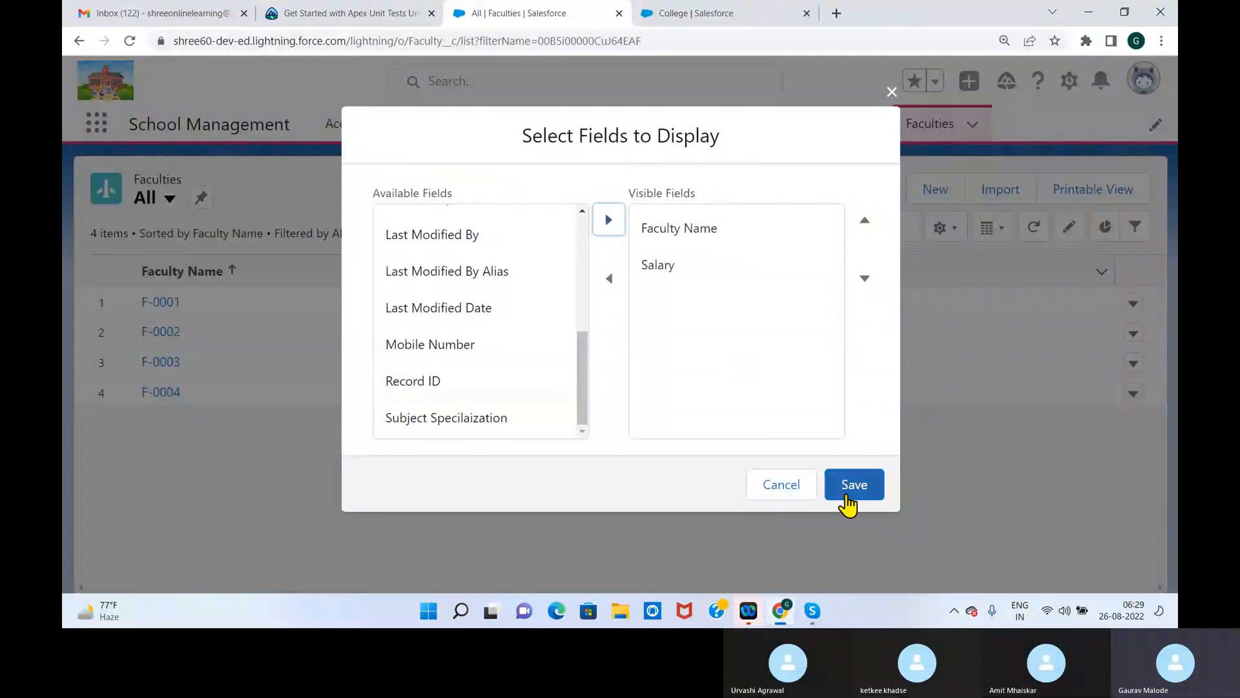
left_click(854, 490)
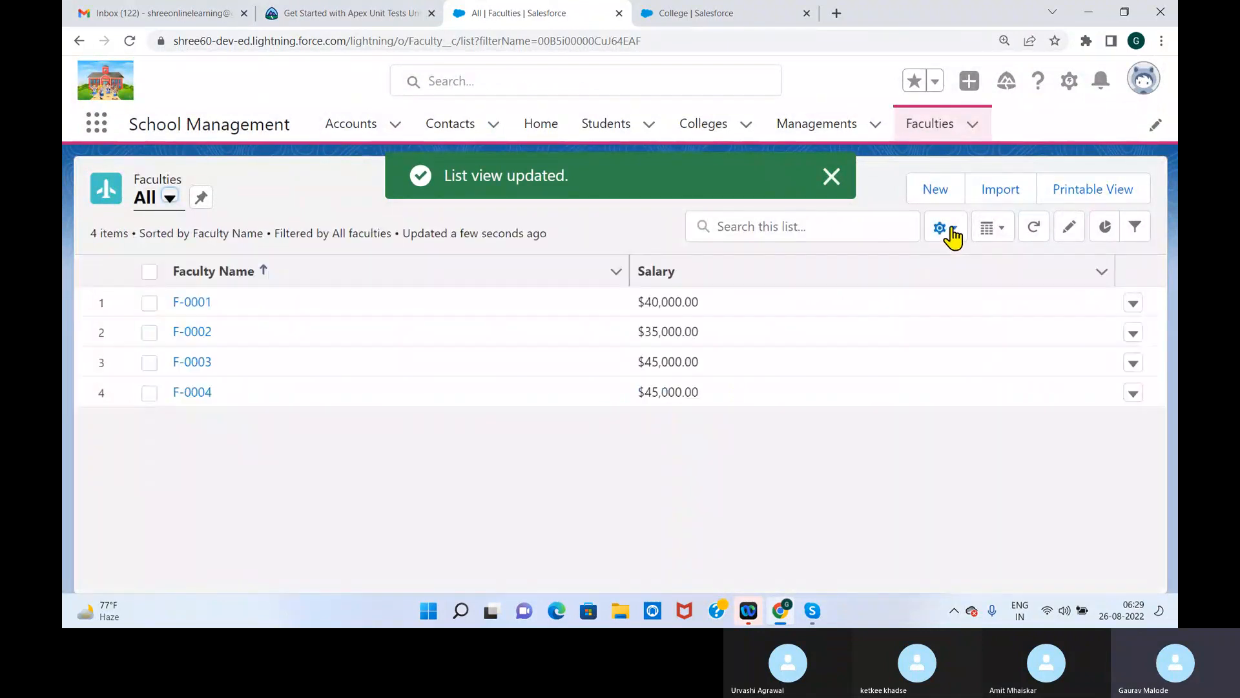
Add College to the visible fields of the Faculties All list view, and check the salaries of the faculties in C-0003
left_click(943, 228)
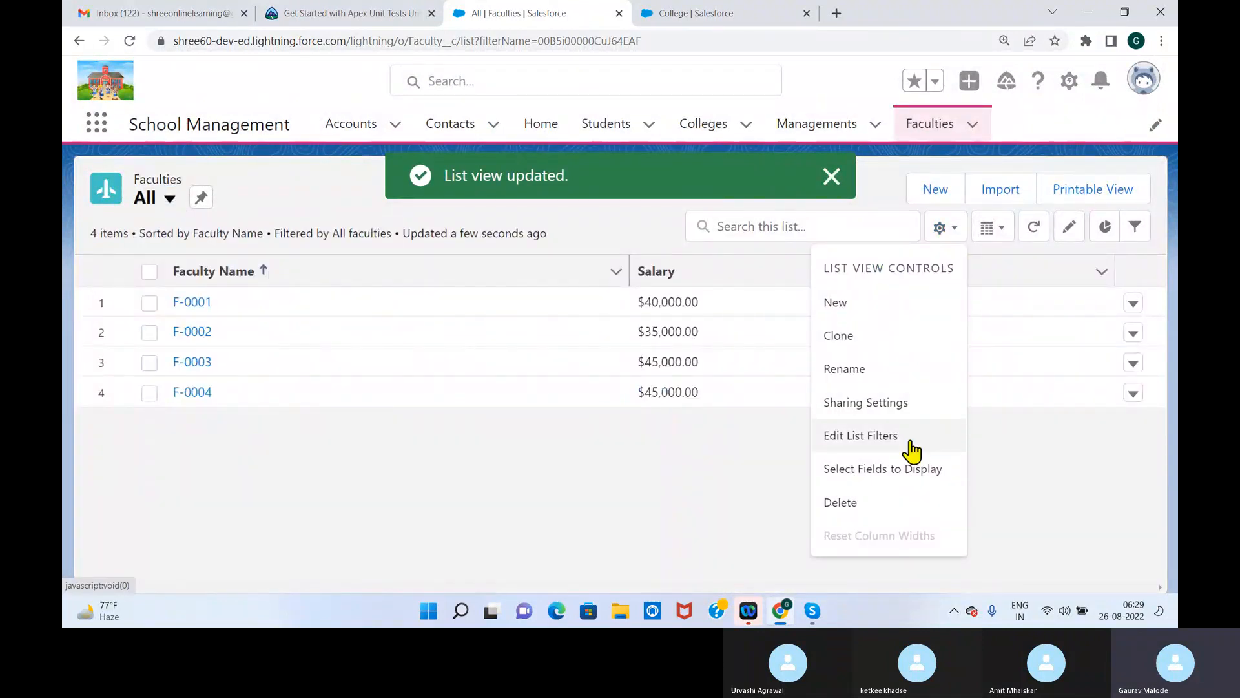
left_click(901, 472)
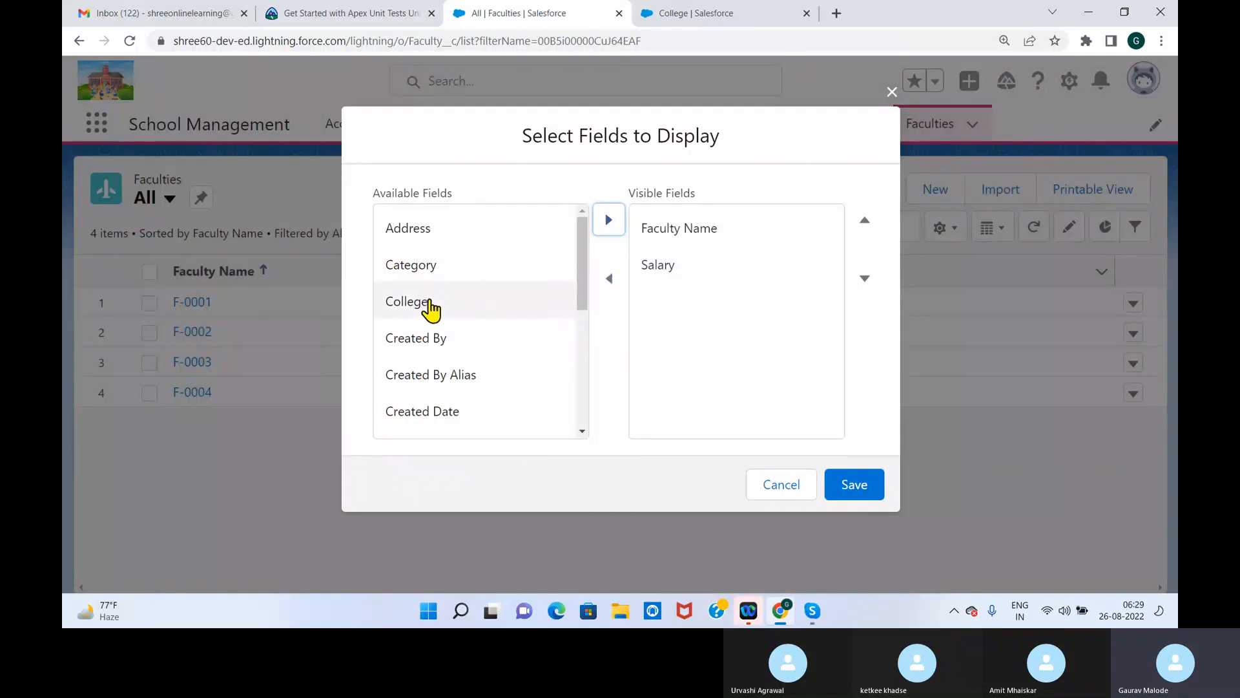
left_click(413, 302)
left_click(609, 224)
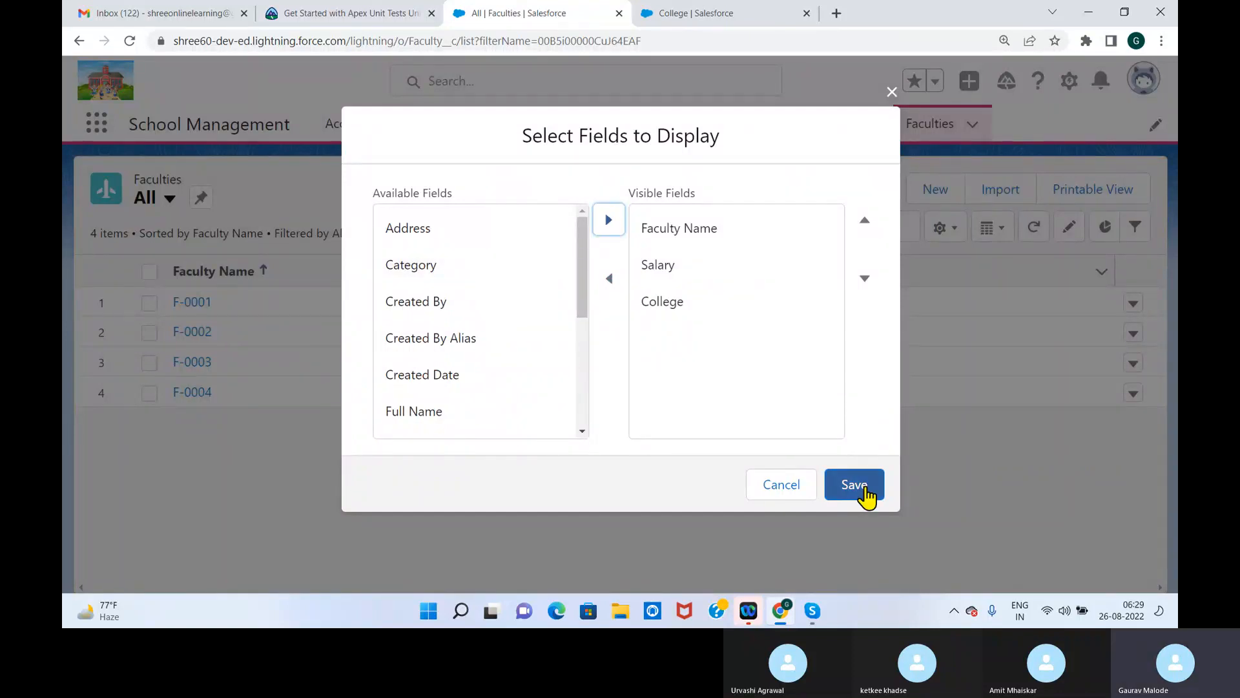
left_click(862, 487)
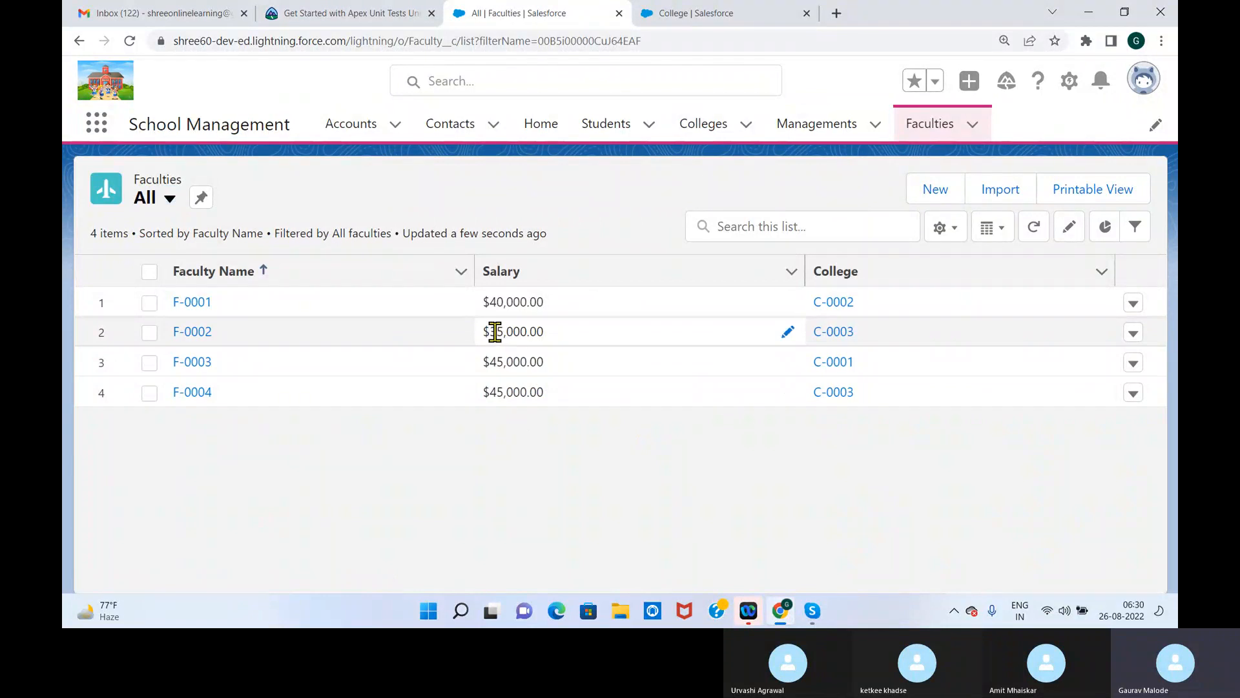
left_click_drag(486, 391, 553, 406)
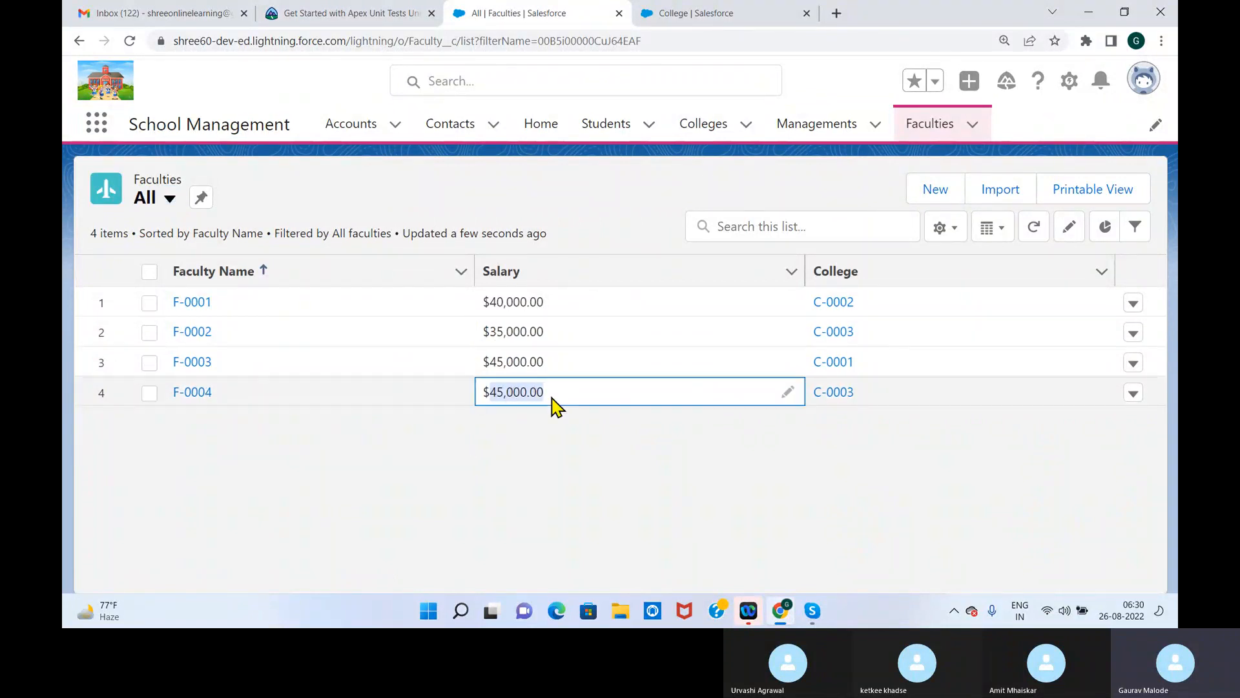
left_click_drag(485, 330, 604, 336)
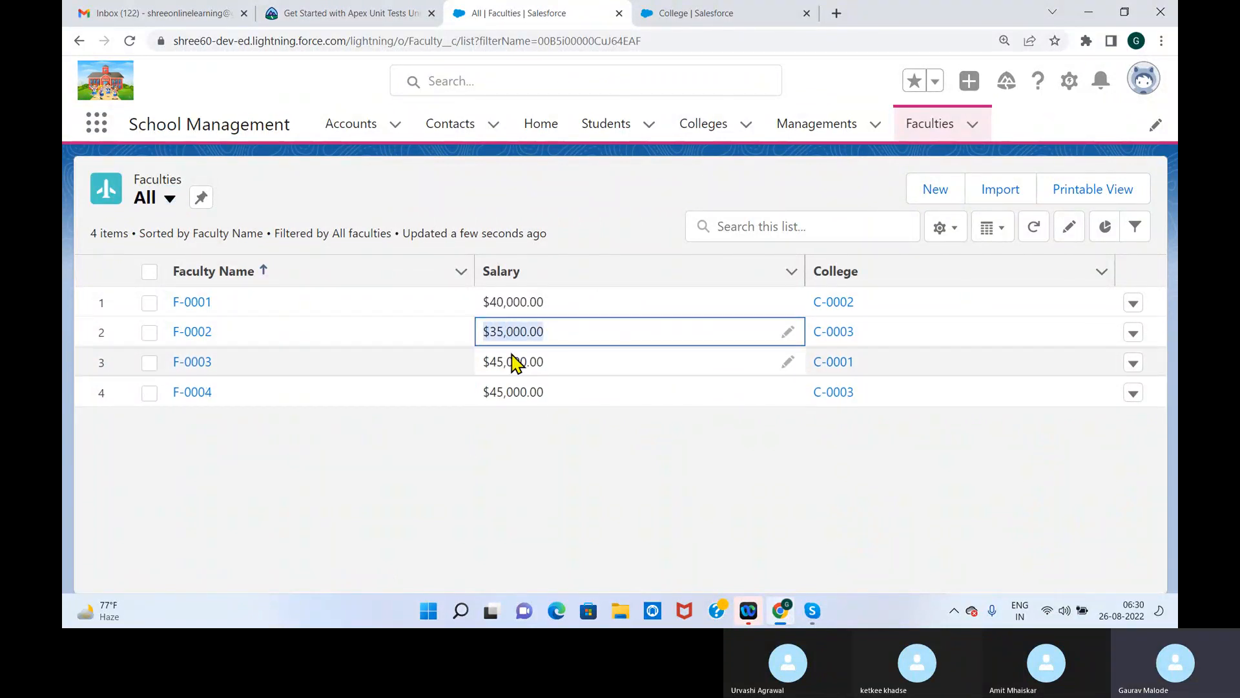
Close the College browser tab and duplicate the Faculties list tab
left_click(690, 18)
left_click(806, 12)
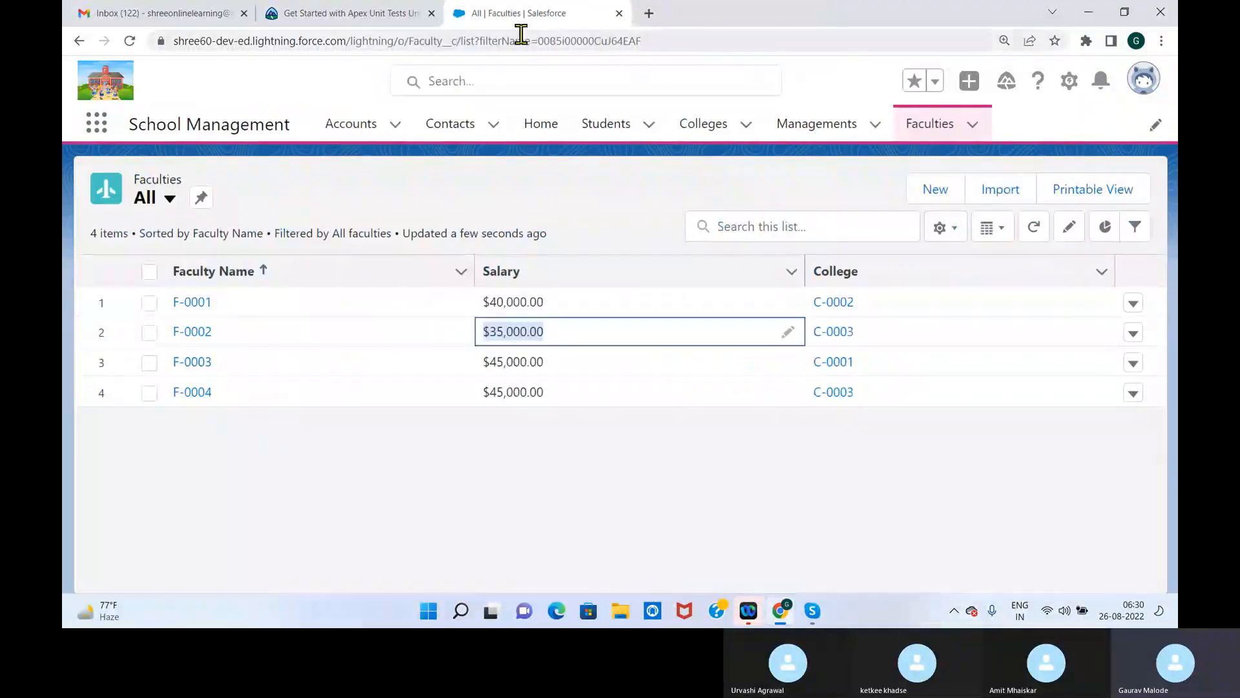
right_click(523, 15)
left_click(562, 128)
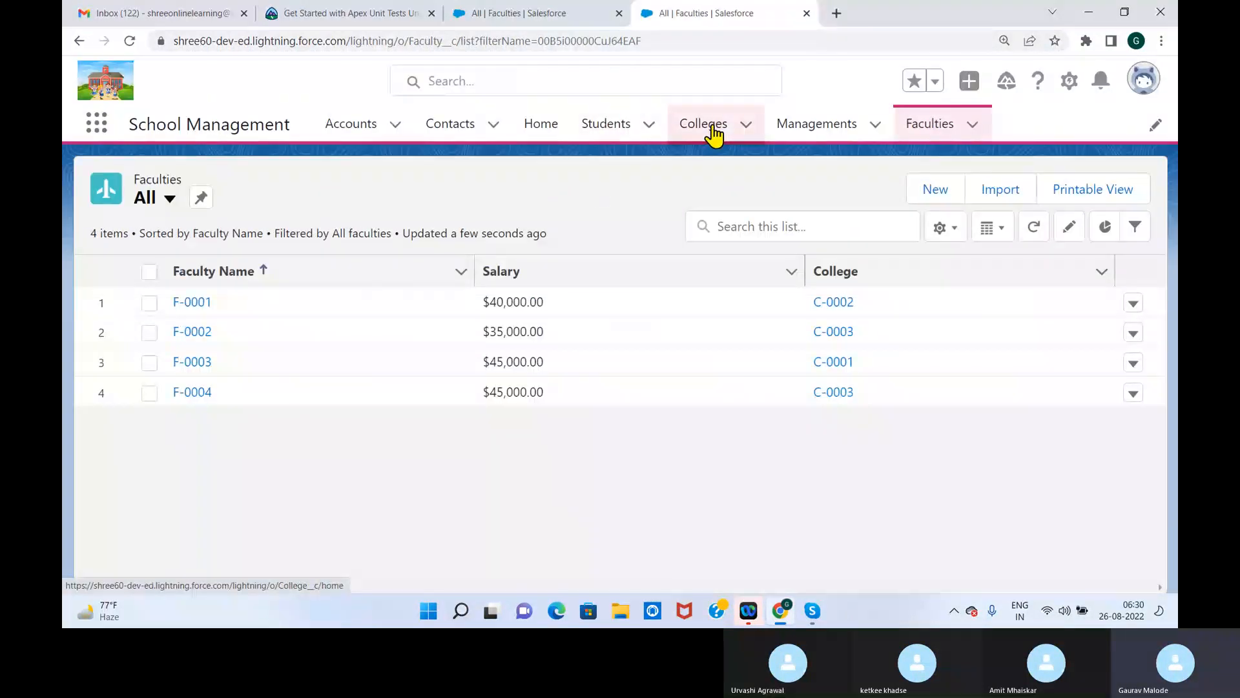
Show the Colleges records in the All list view in the duplicated tab
left_click(714, 133)
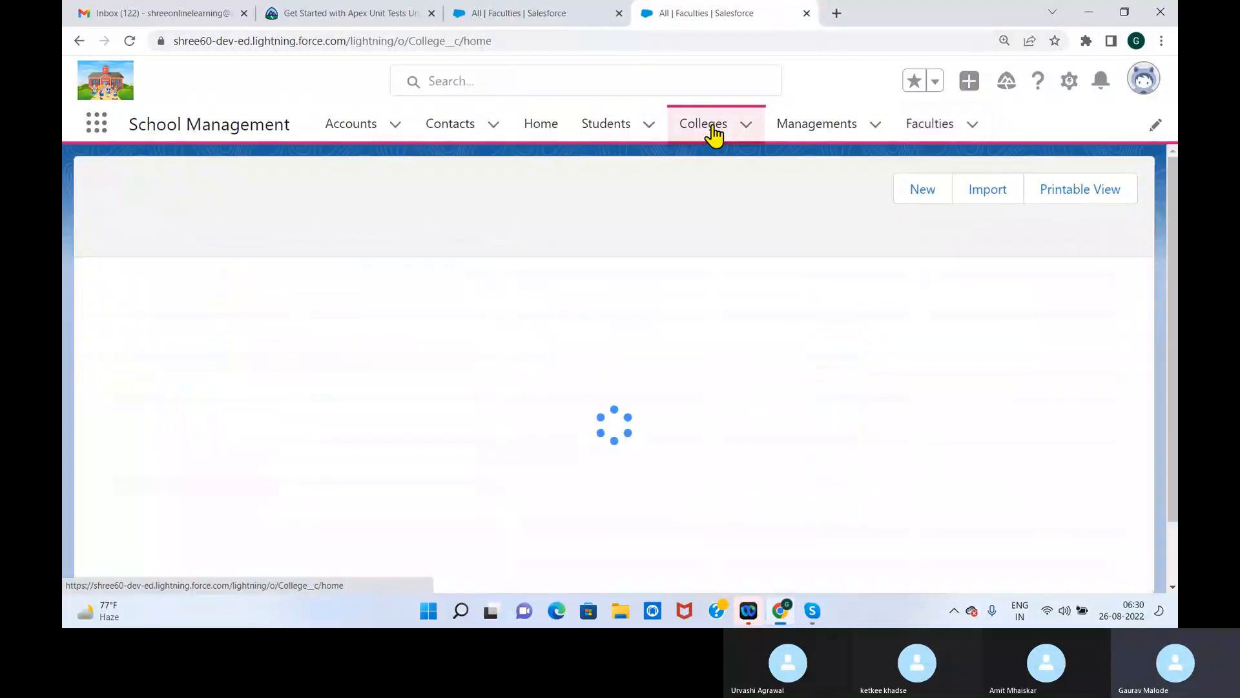
left_click(193, 303)
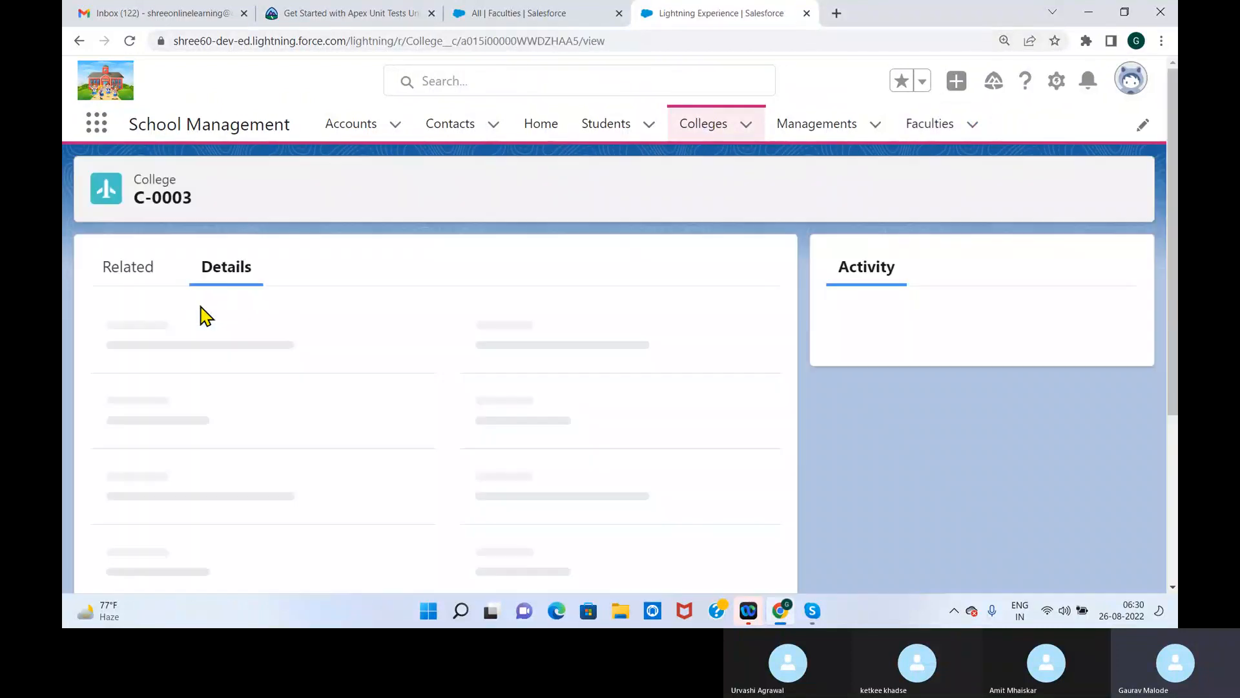
left_click(689, 132)
left_click(284, 200)
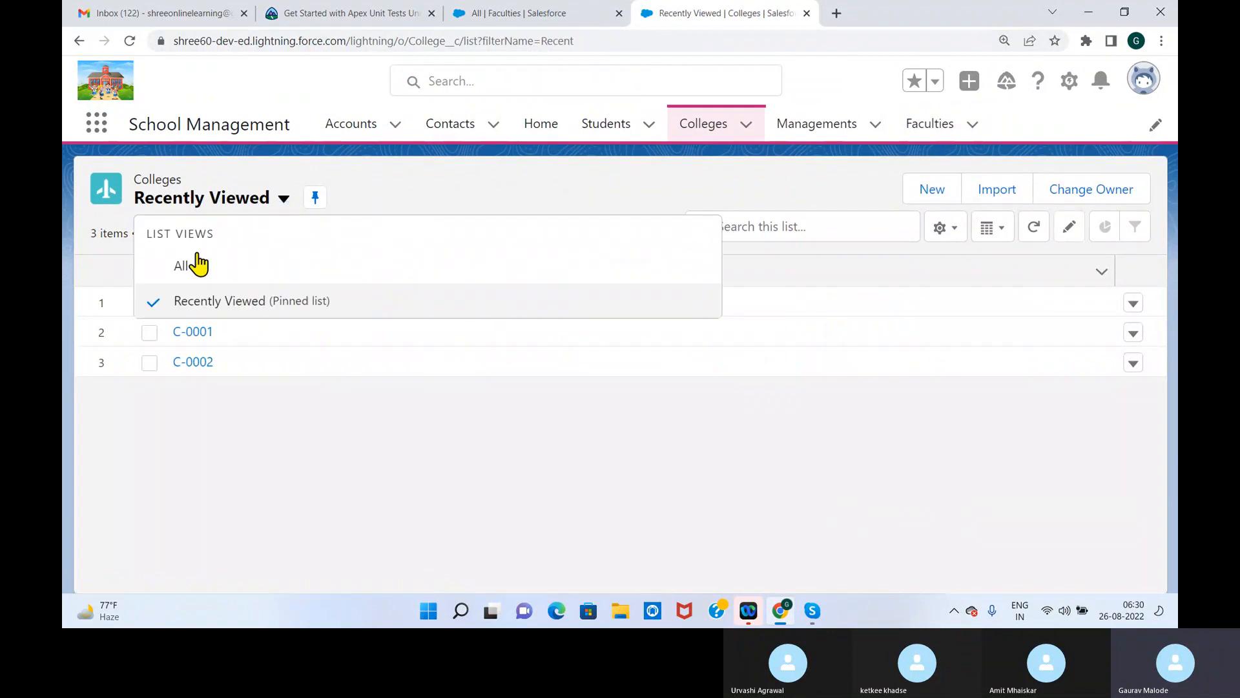
left_click(190, 264)
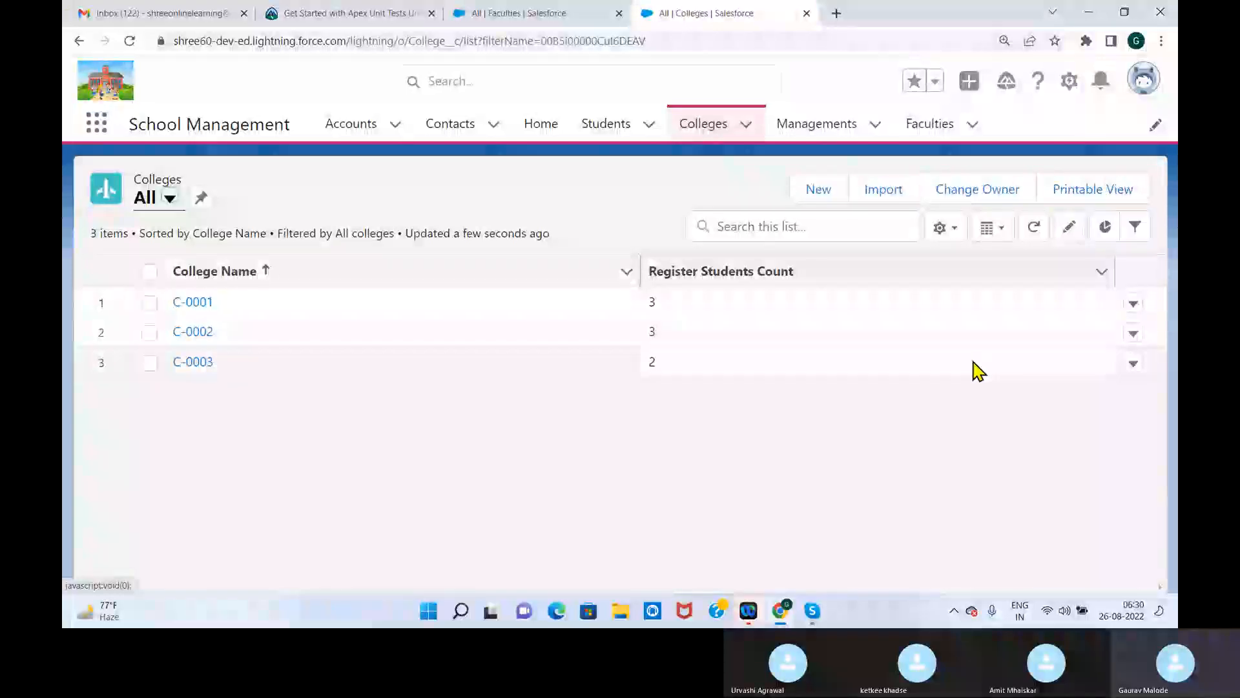
Add Faculty Expenses to the visible fields of the Colleges All list view and dismiss the notification
left_click(953, 237)
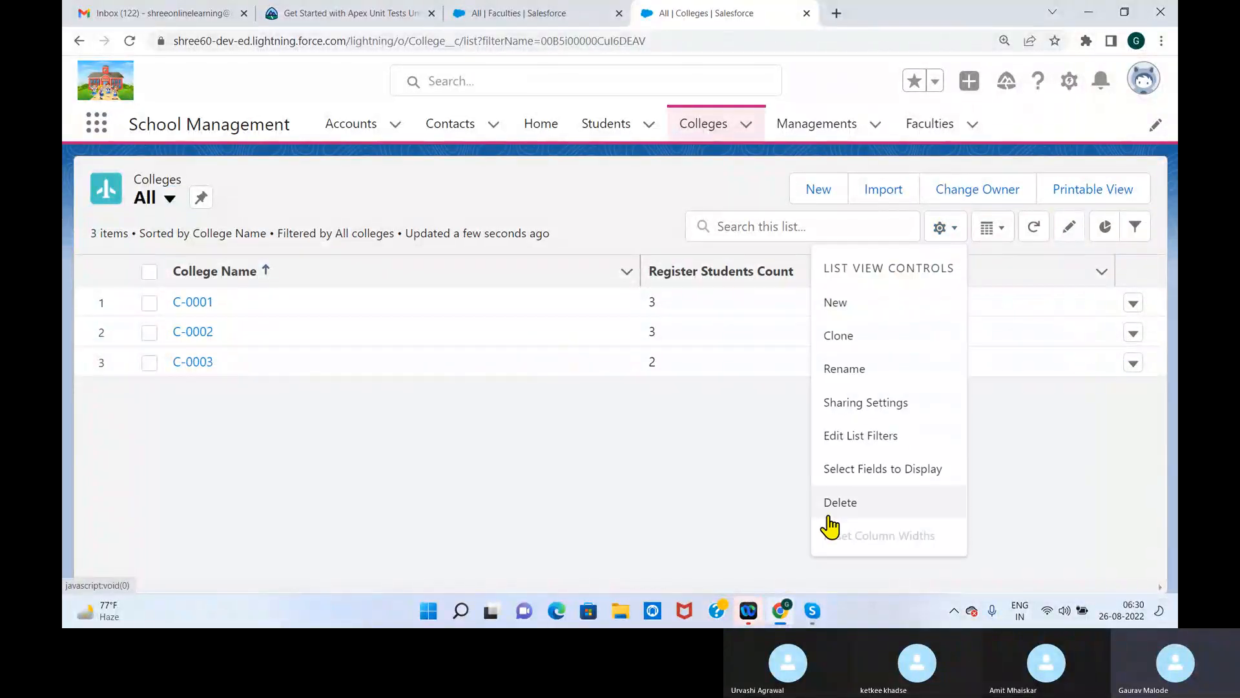
left_click(866, 471)
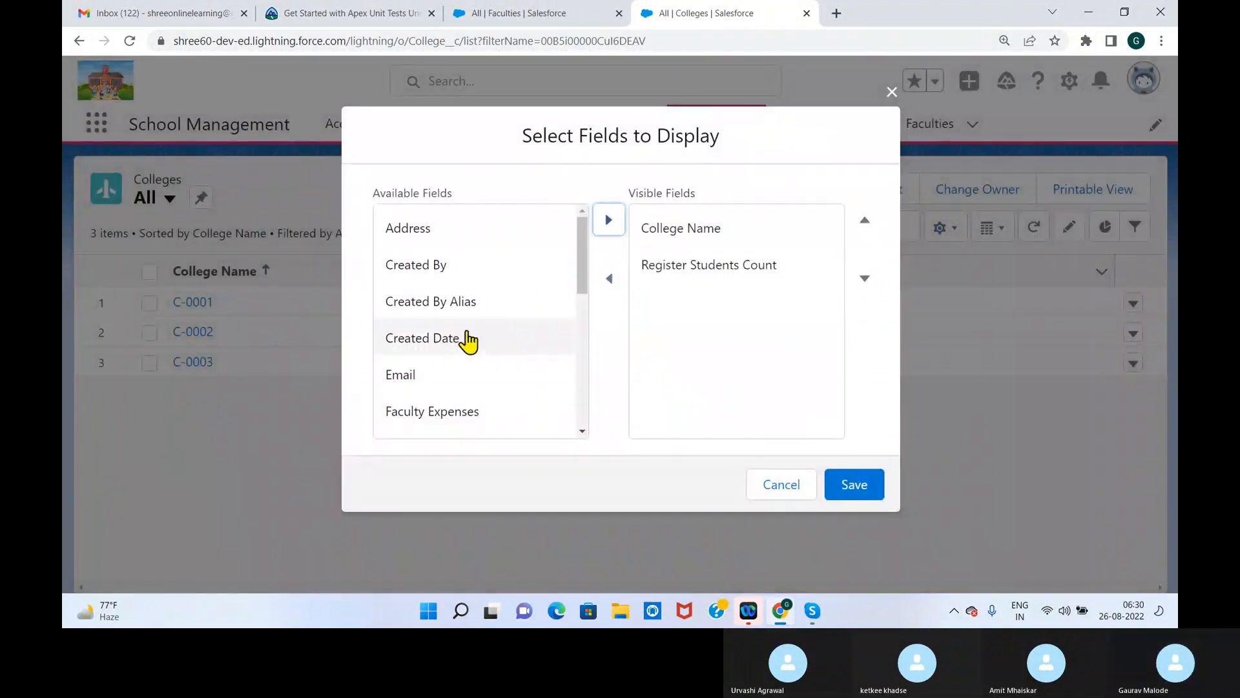
left_click_drag(582, 278, 581, 313)
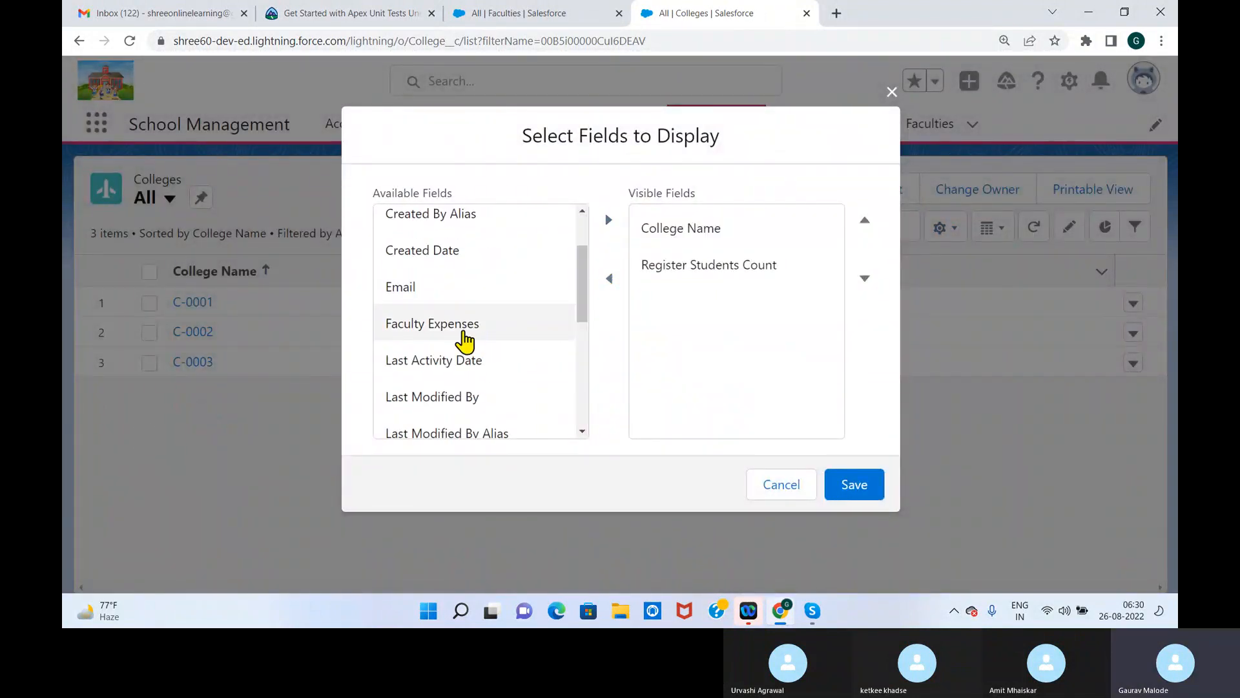
left_click(542, 326)
left_click(608, 223)
left_click(864, 486)
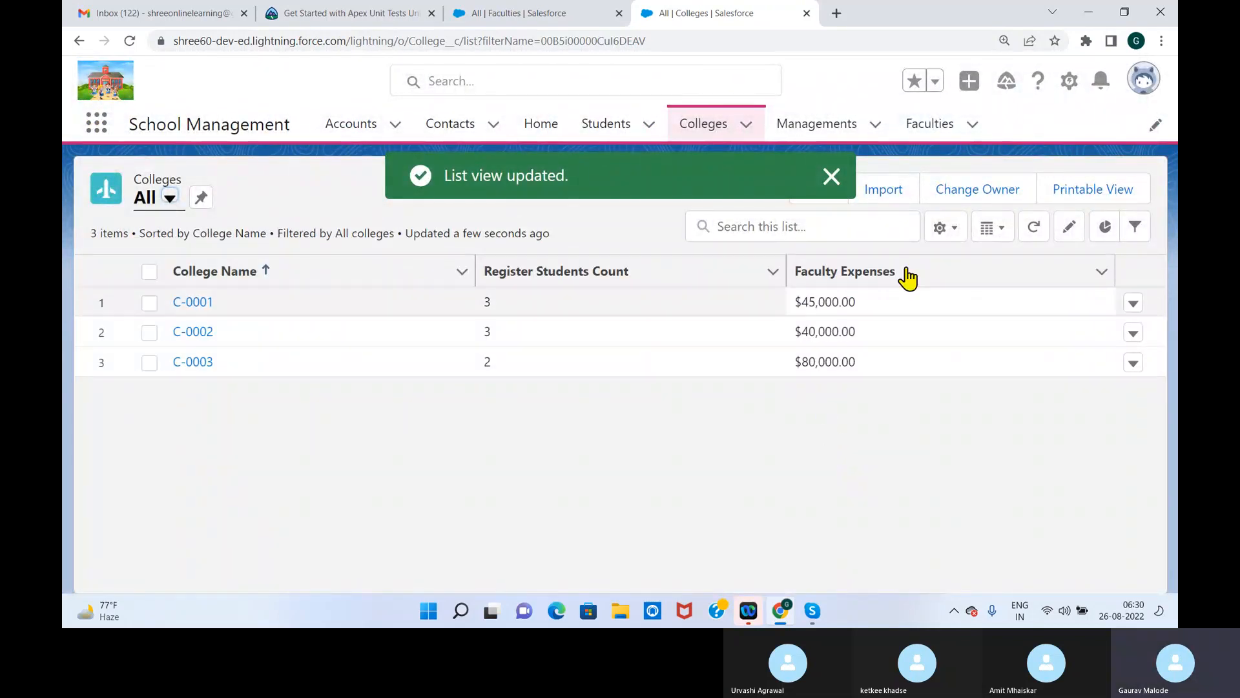
left_click(832, 179)
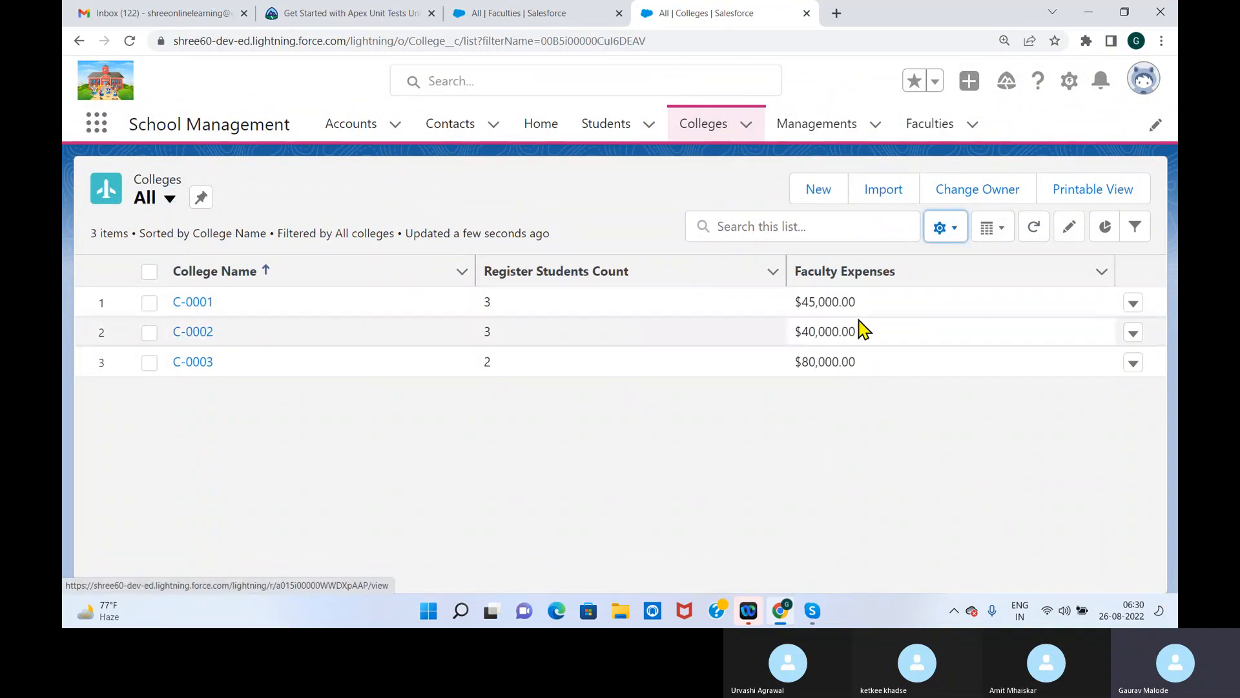
Compare the Faculty Expenses of C-0001, C-0002 and C-0003 with the salaries in the Faculties list
double_click(797, 304)
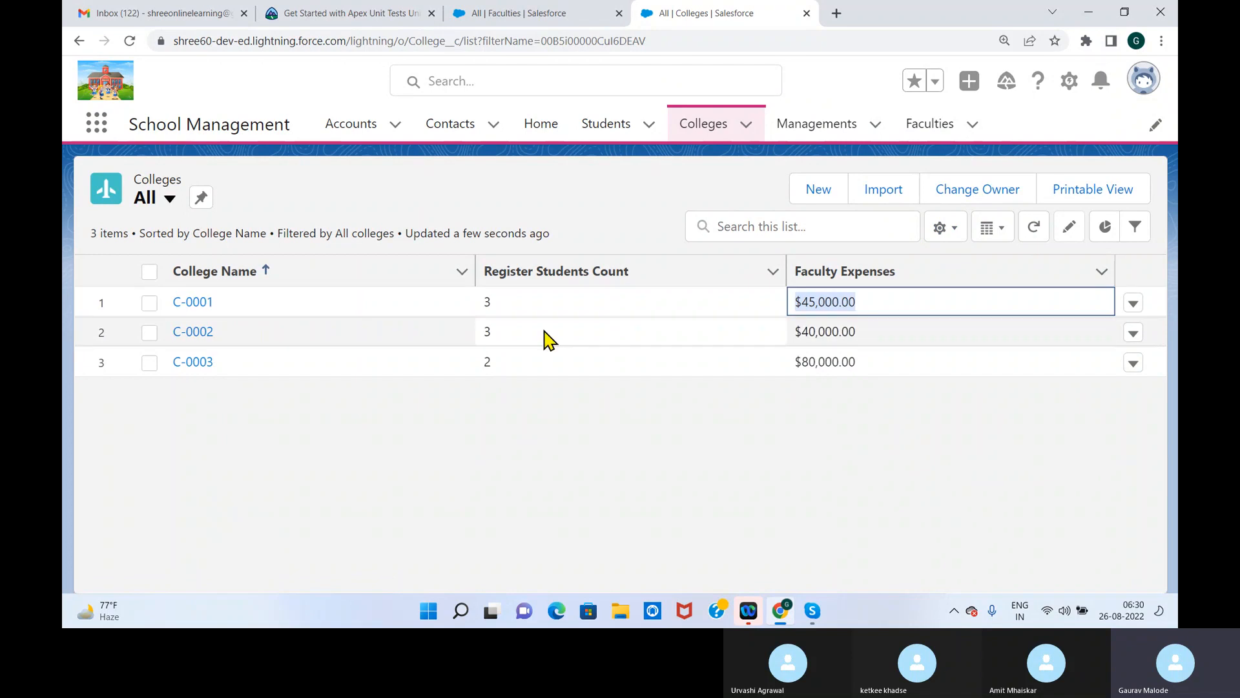
double_click(796, 333)
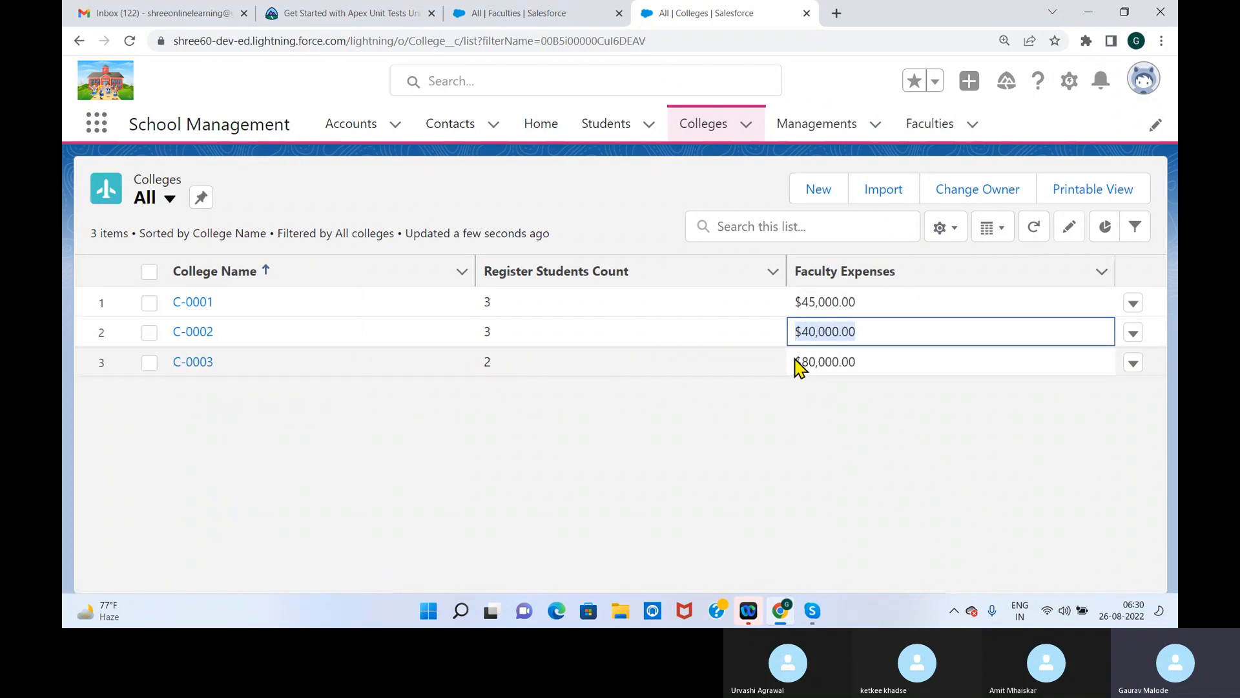
double_click(798, 363)
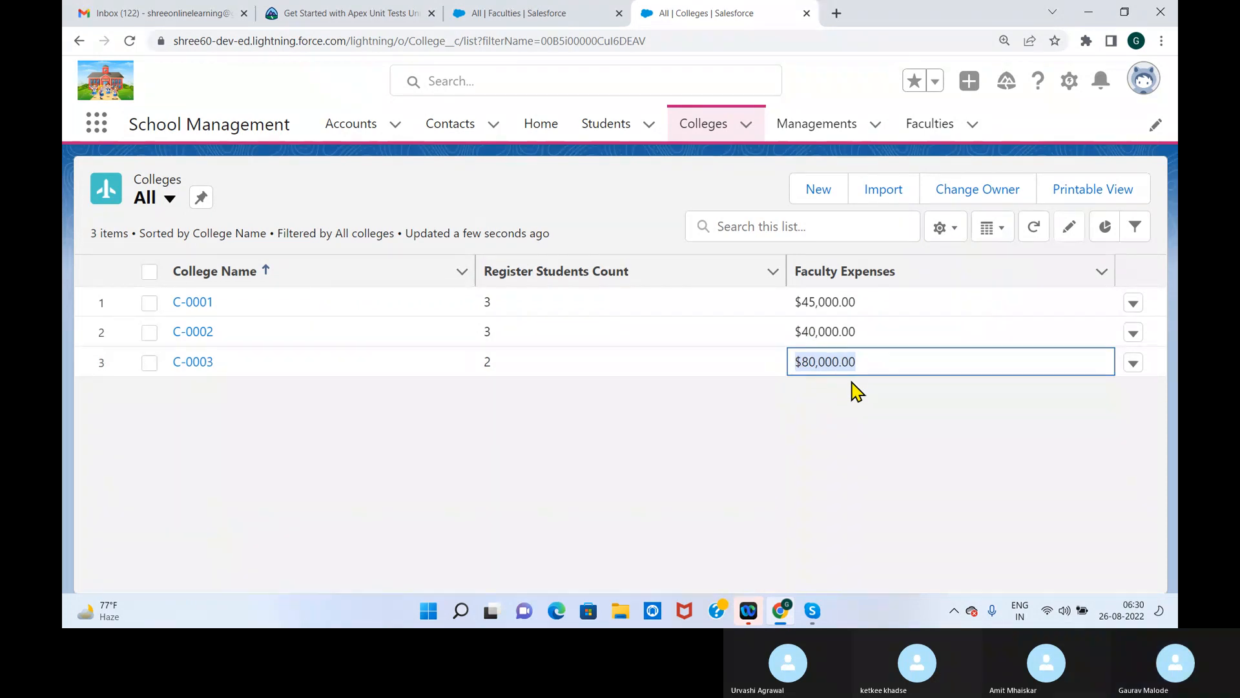
left_click(555, 20)
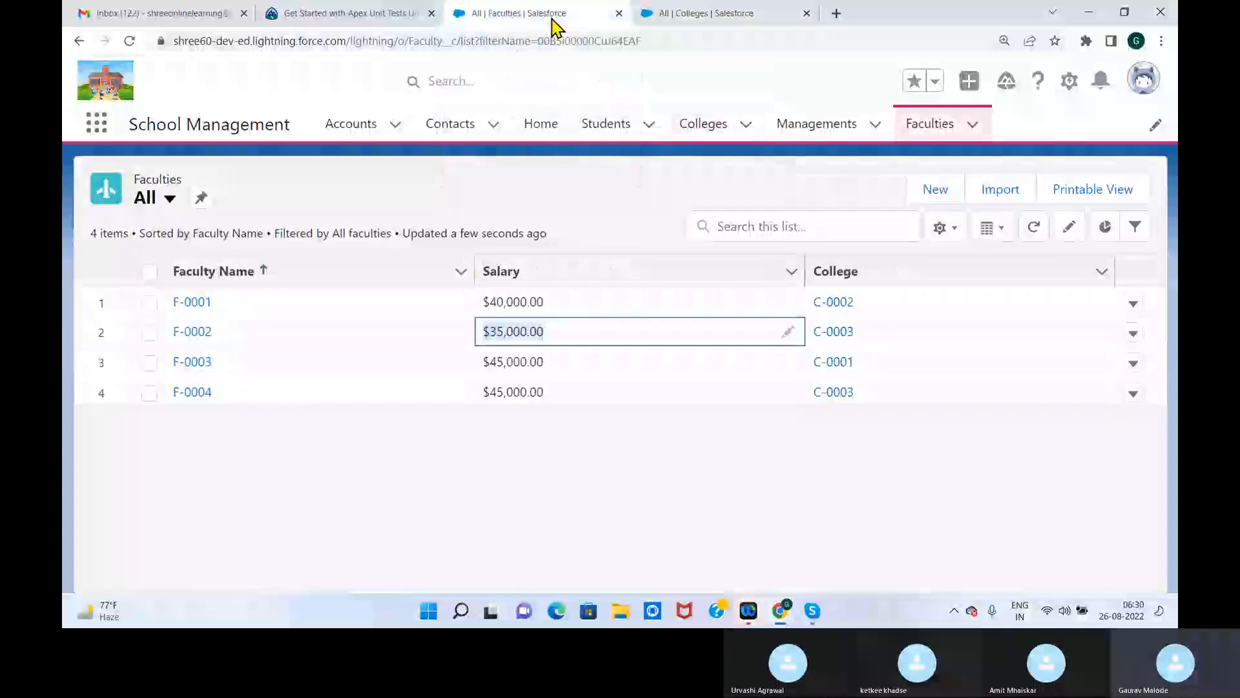
right_click(712, 12)
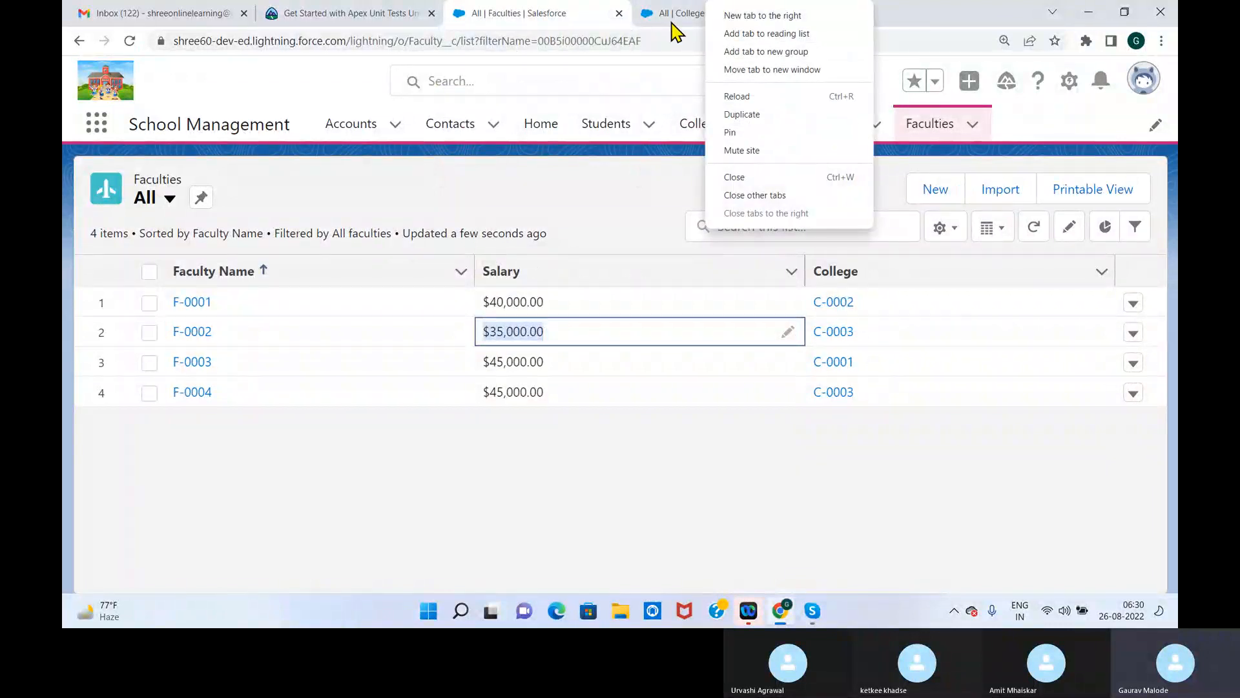
right_click(672, 20)
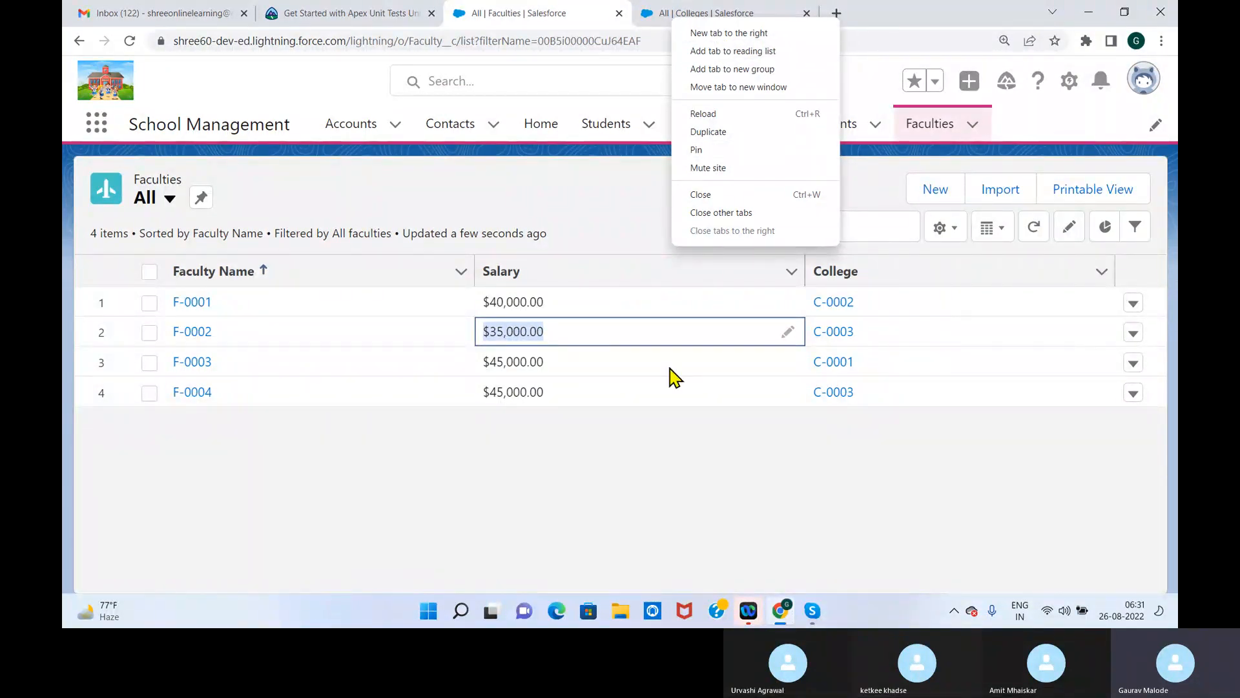
left_click(510, 522)
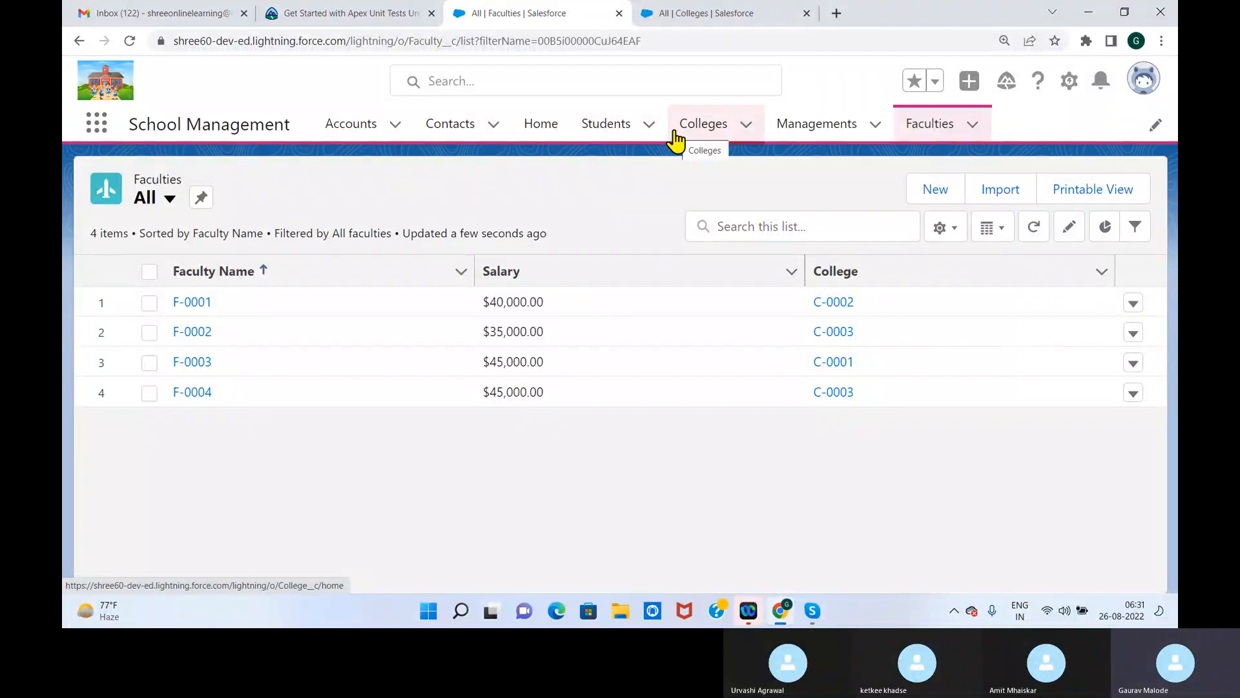
Open student record S-0008 and examine its detail fields, including the related College
left_click(623, 136)
left_click(171, 305)
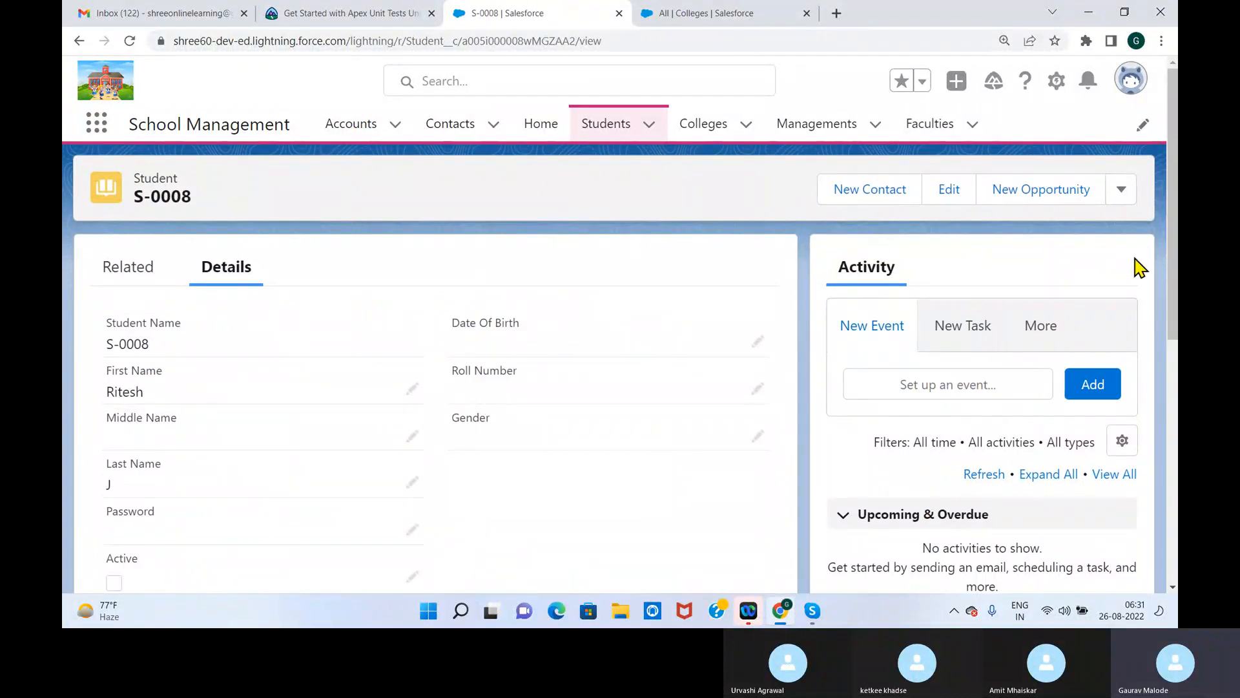
left_click_drag(1171, 205, 1161, 464)
scroll(1140, 414, "up", 3)
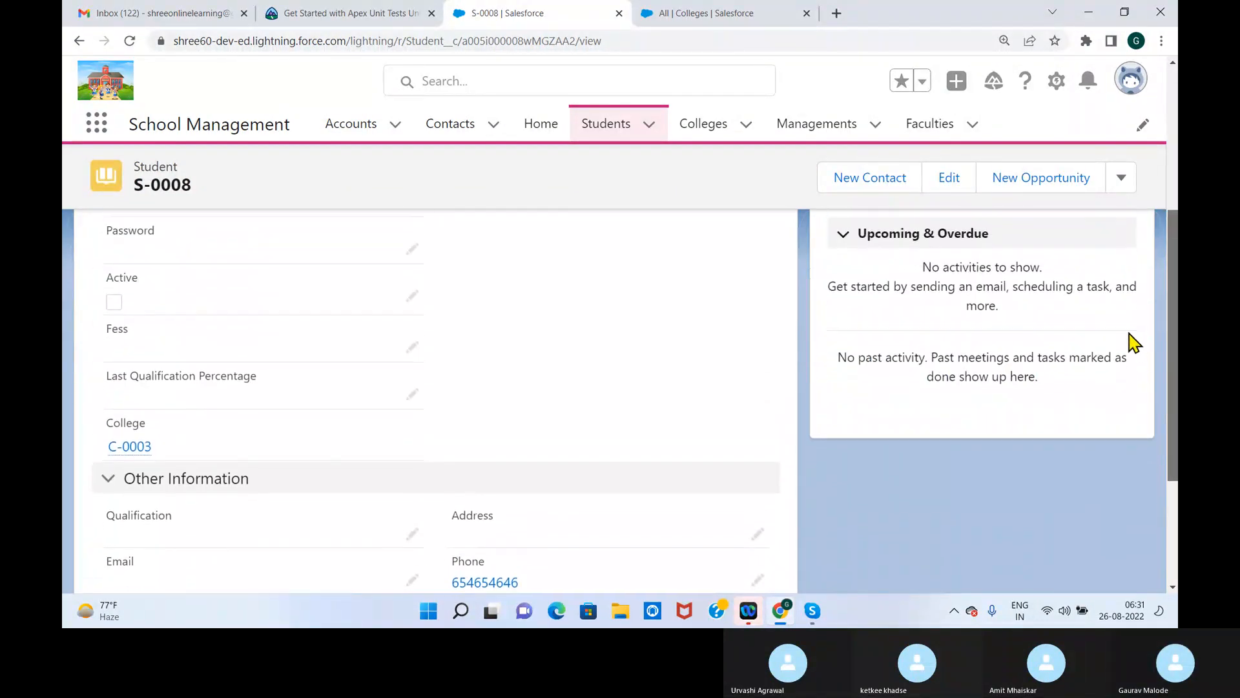
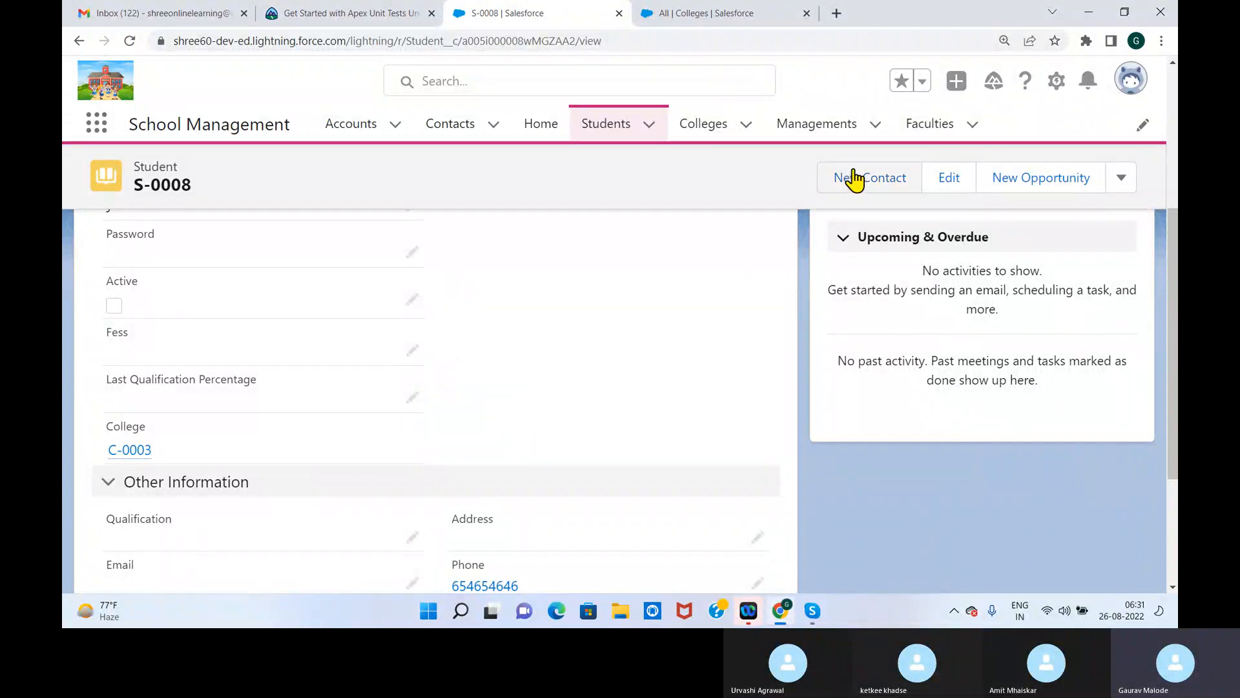
Show the Students records in the All list view
left_click(623, 127)
left_click(227, 199)
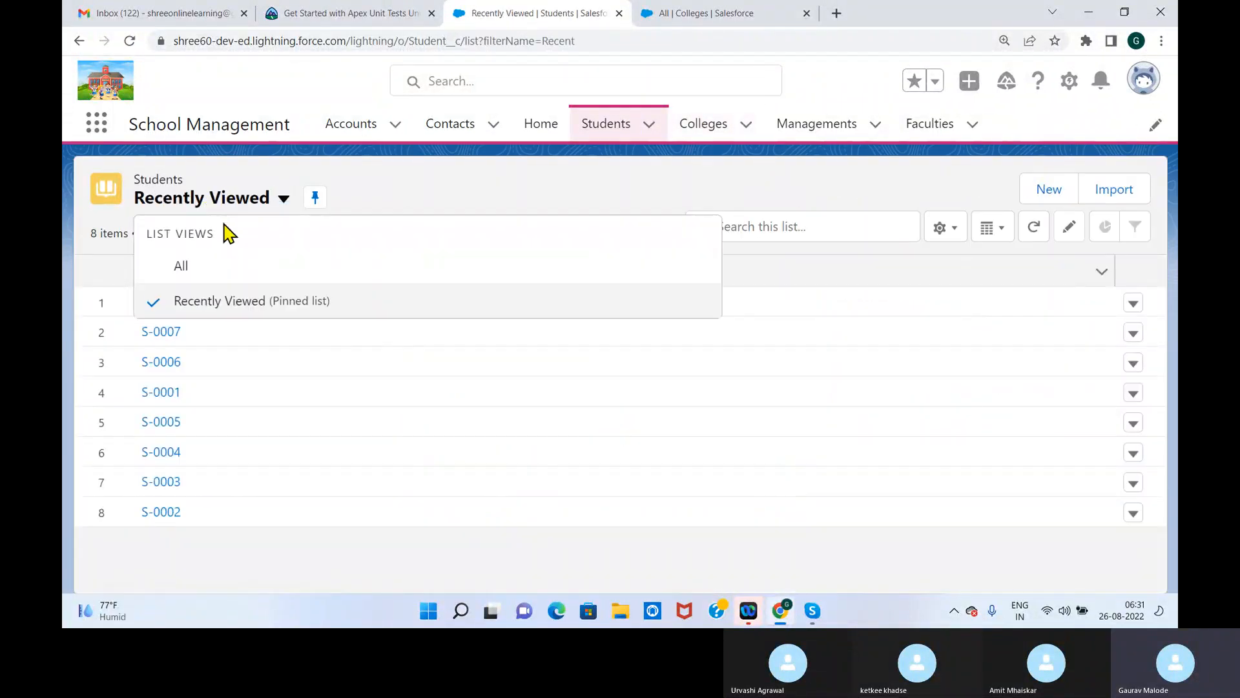
left_click(188, 266)
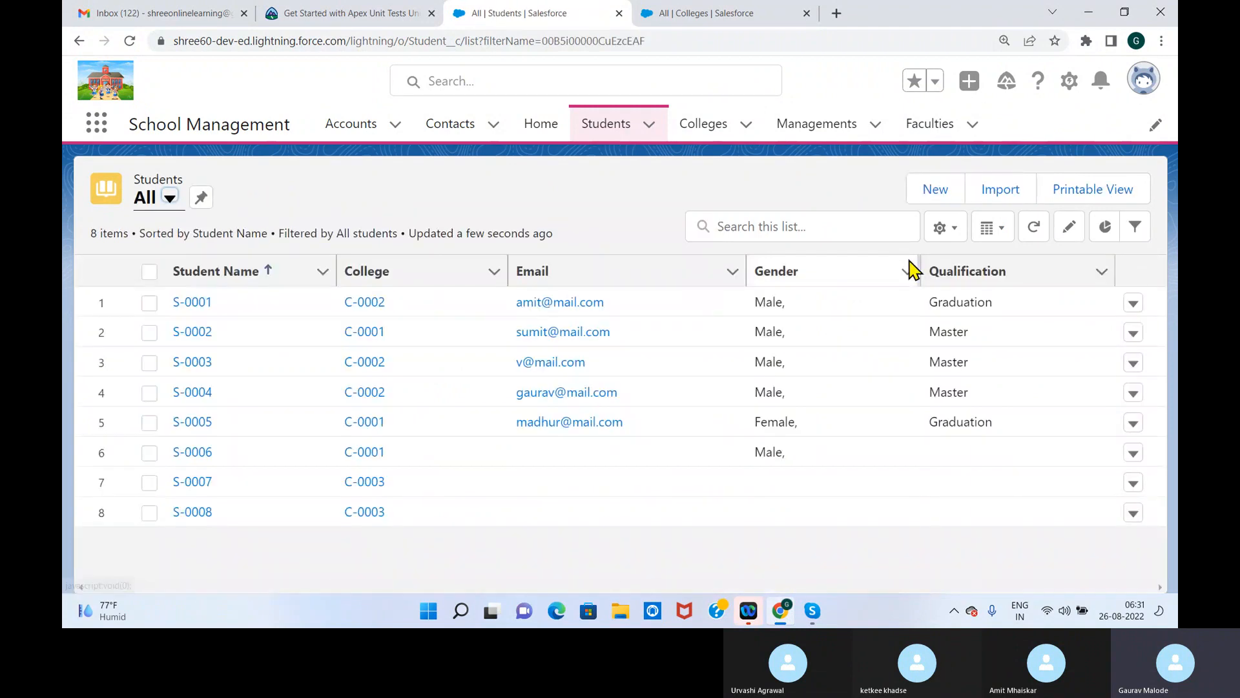
Add Fess to the visible fields of the Students All list view, placed directly after College, and save
left_click(952, 229)
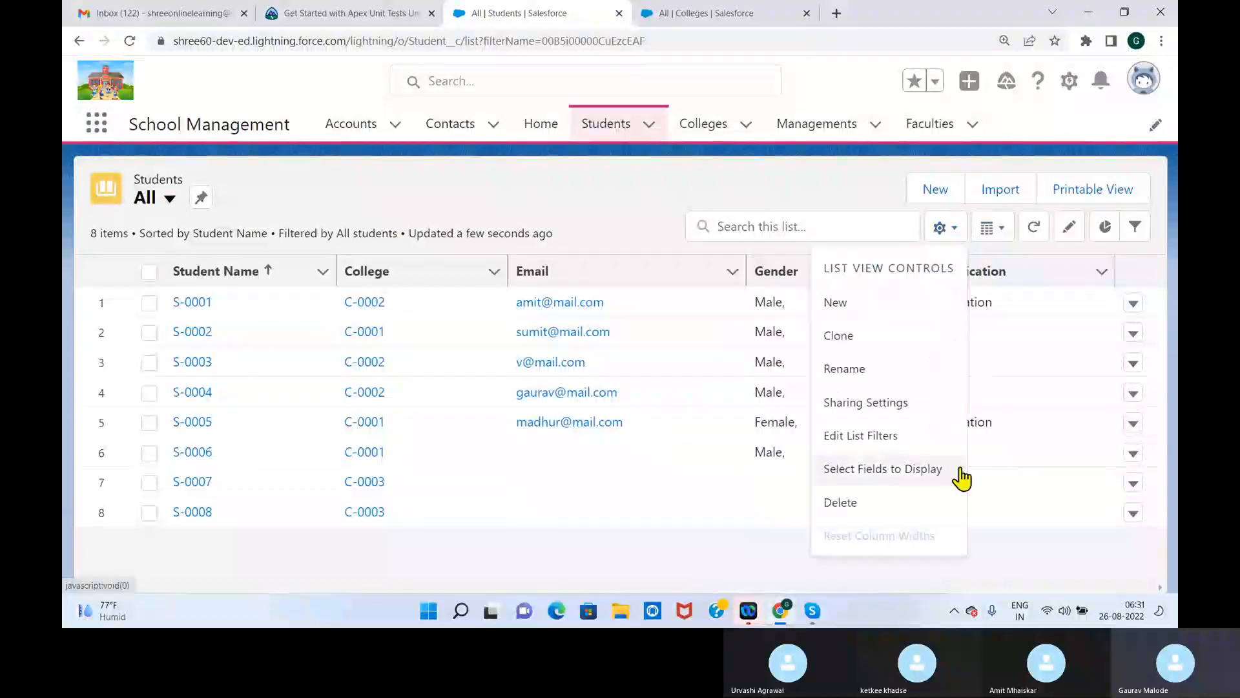
left_click(853, 470)
left_click_drag(584, 255, 584, 301)
left_click(508, 330)
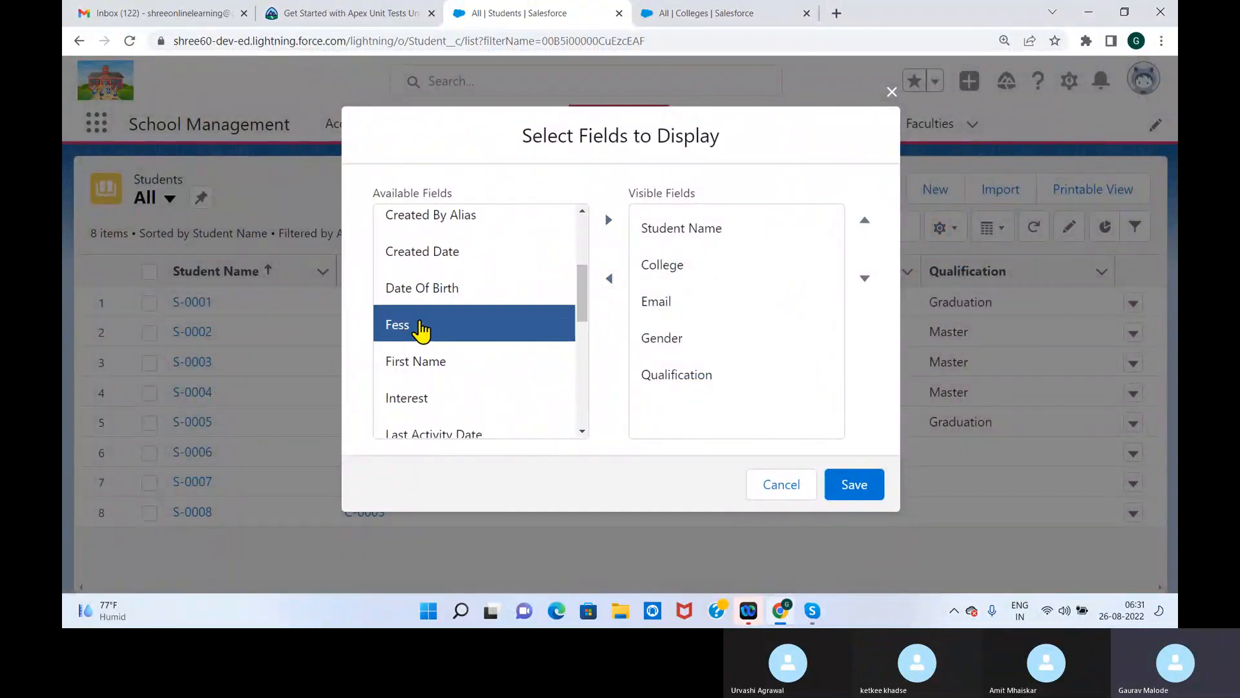
left_click(608, 220)
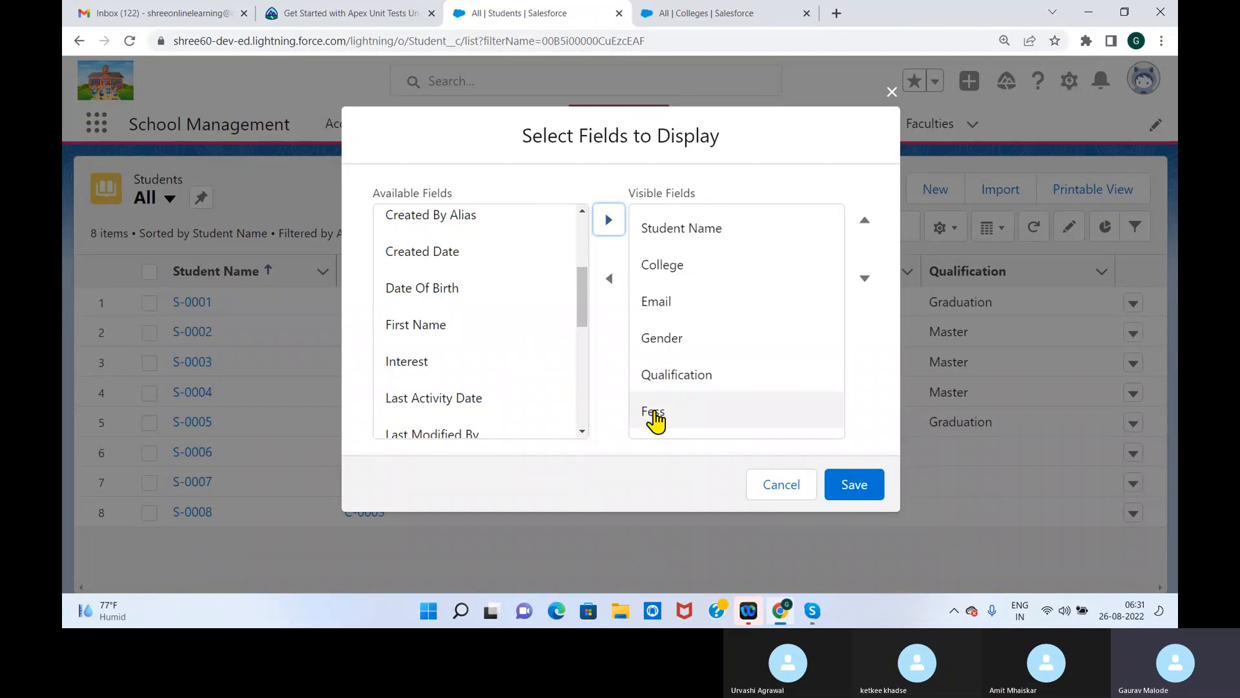
left_click_drag(654, 414, 661, 313)
left_click(865, 222)
left_click(865, 223)
left_click(866, 223)
left_click(865, 223)
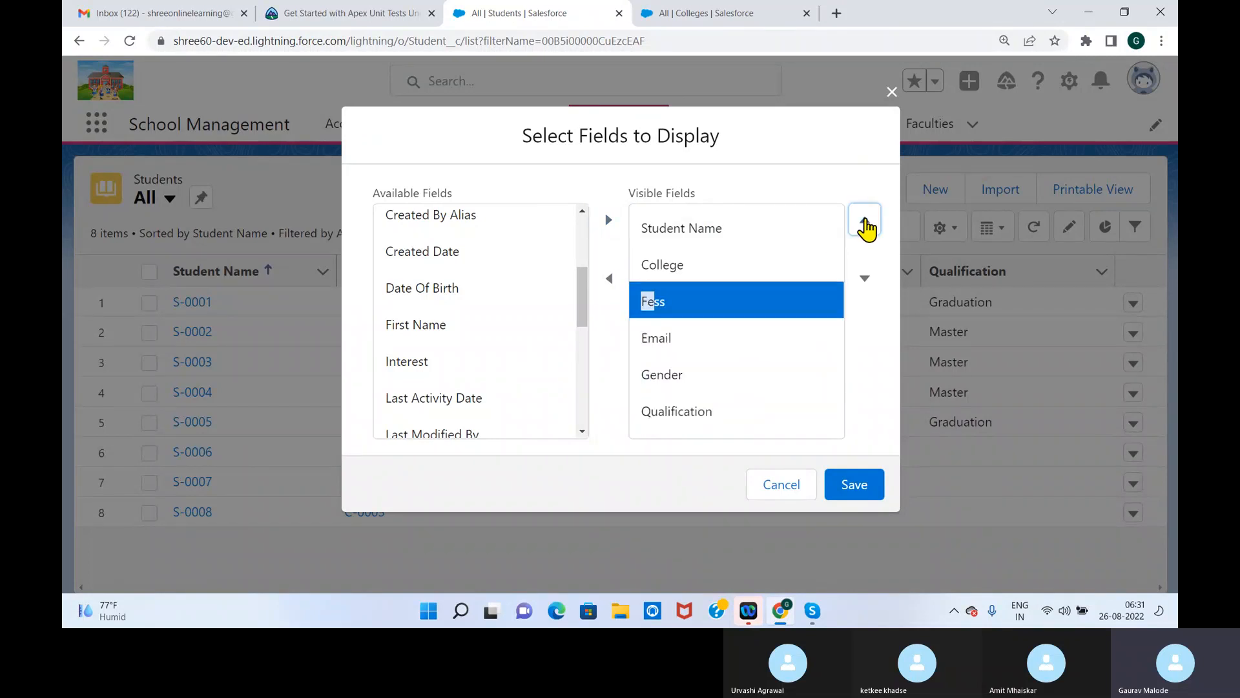
left_click(862, 495)
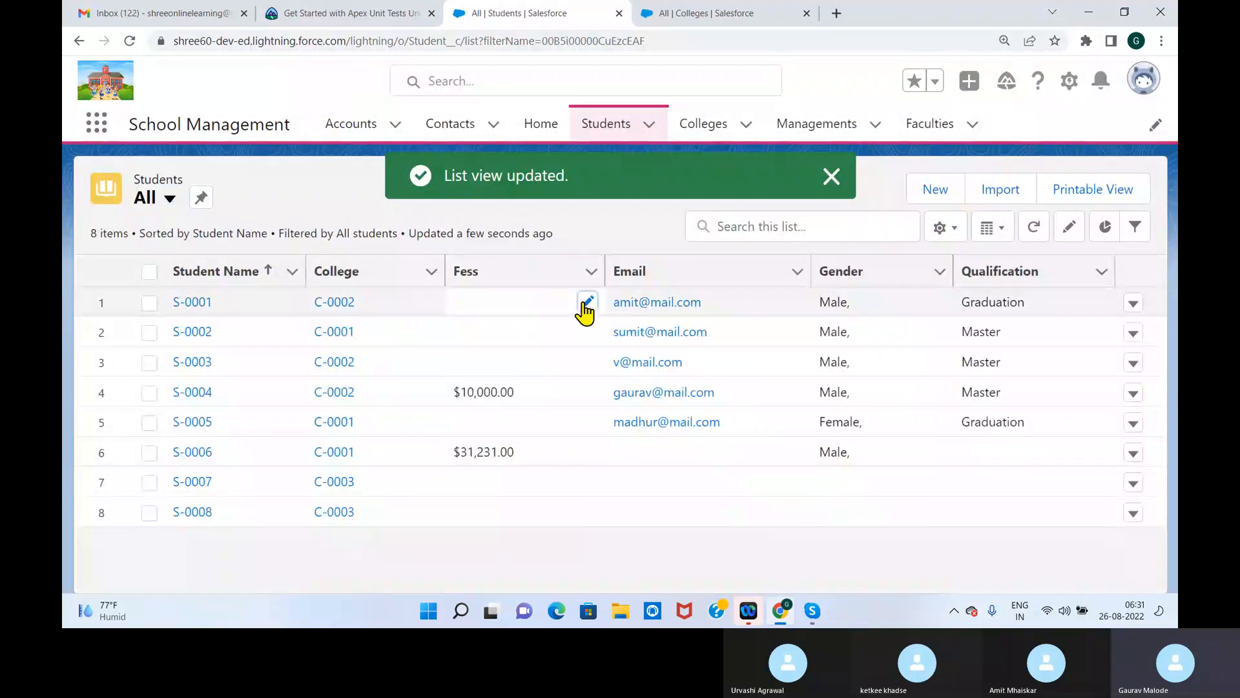
Set the Fess of student S-0001 to 100000 and of S-0002 to 20000 in the list
left_click(583, 303)
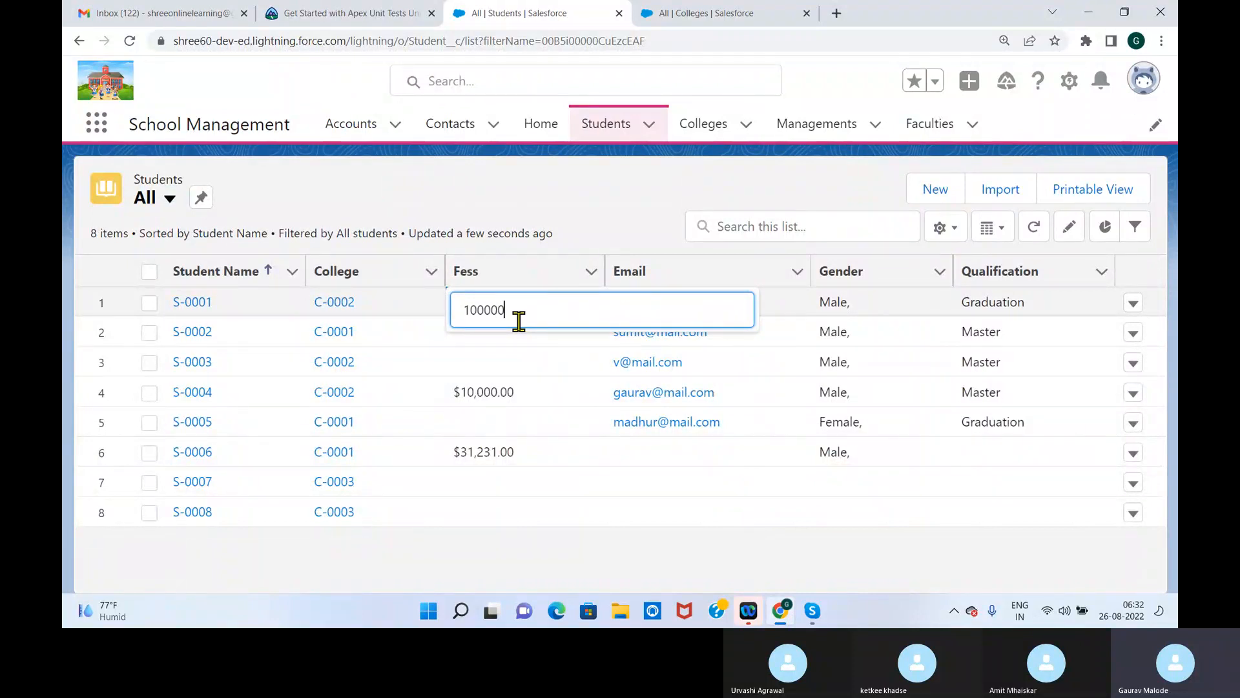
left_click(528, 355)
left_click(586, 331)
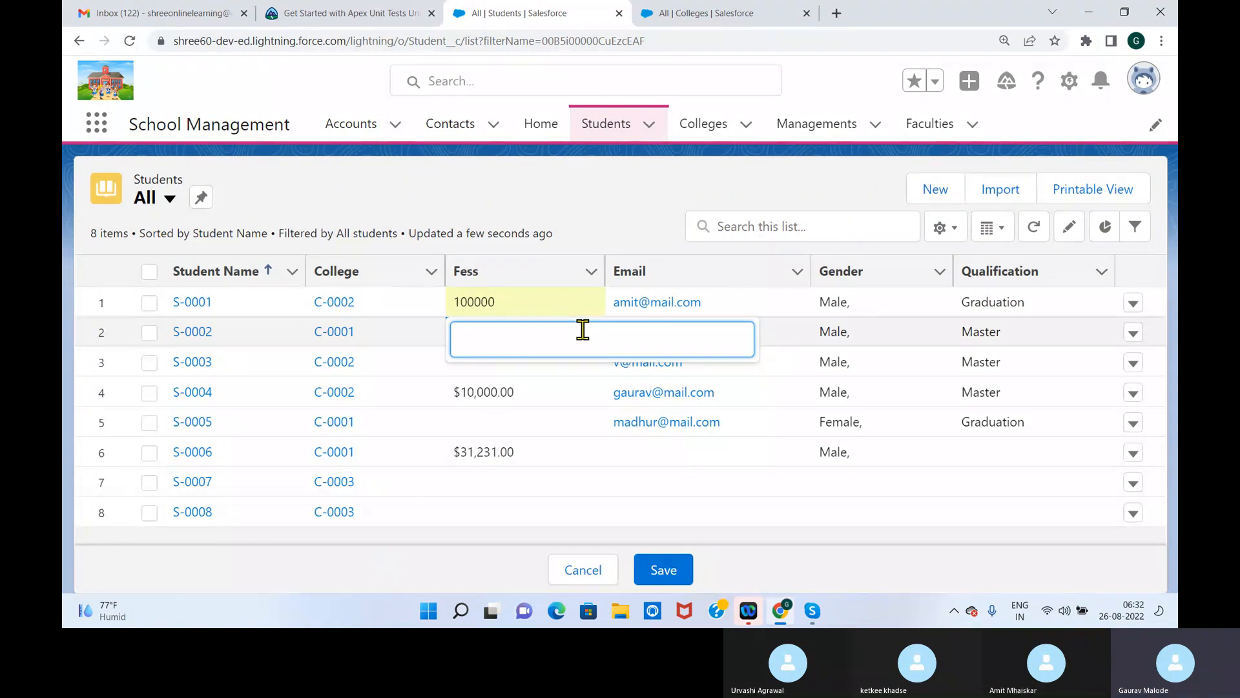
type("20000")
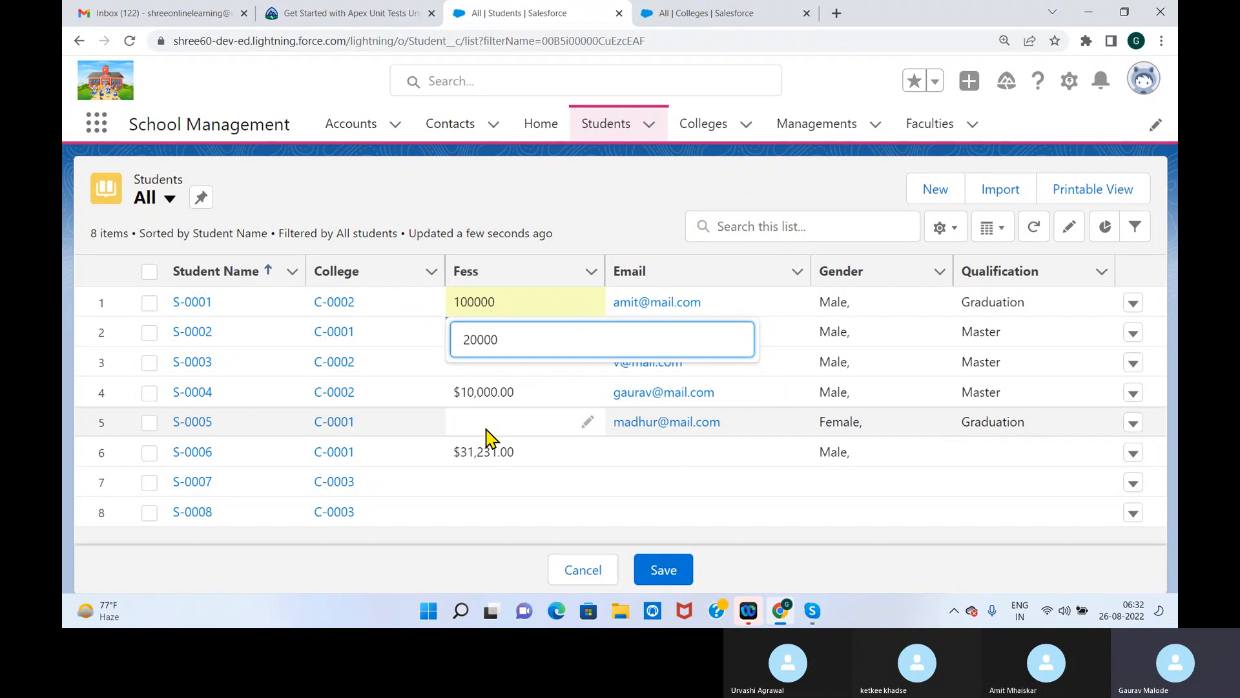
key("Return")
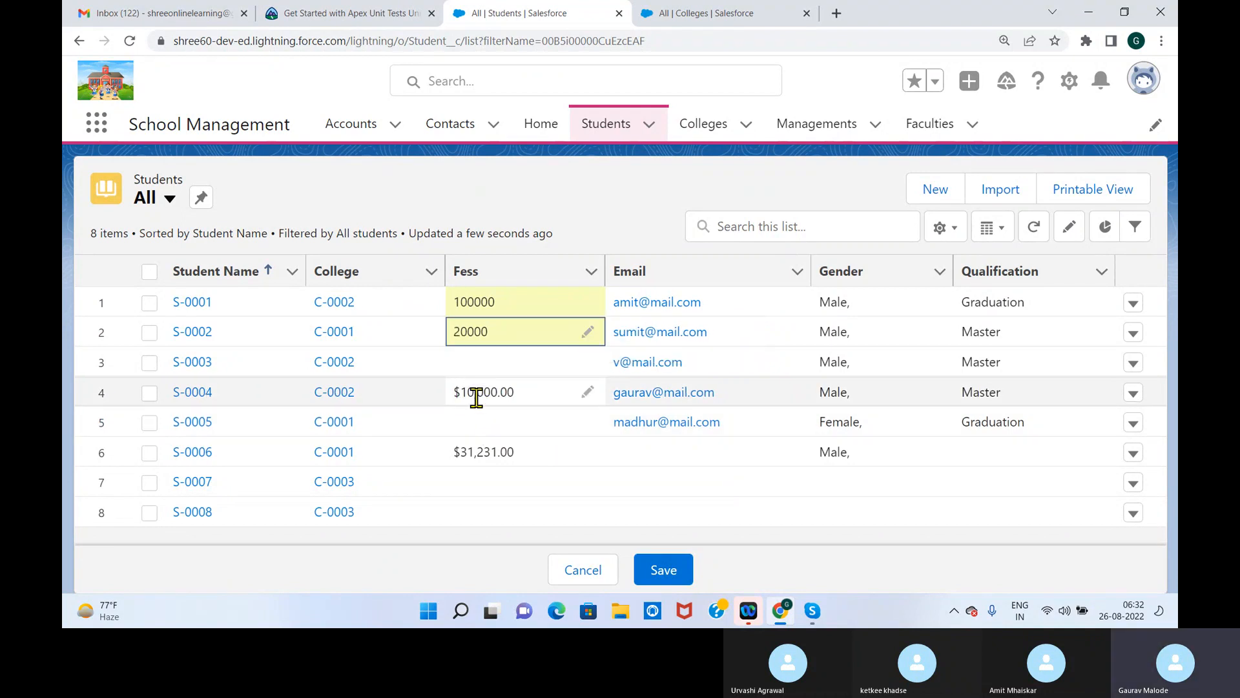
Set the Fess of student S-0004 to 20000 and of S-0003 to 100000 in the list
left_click(587, 392)
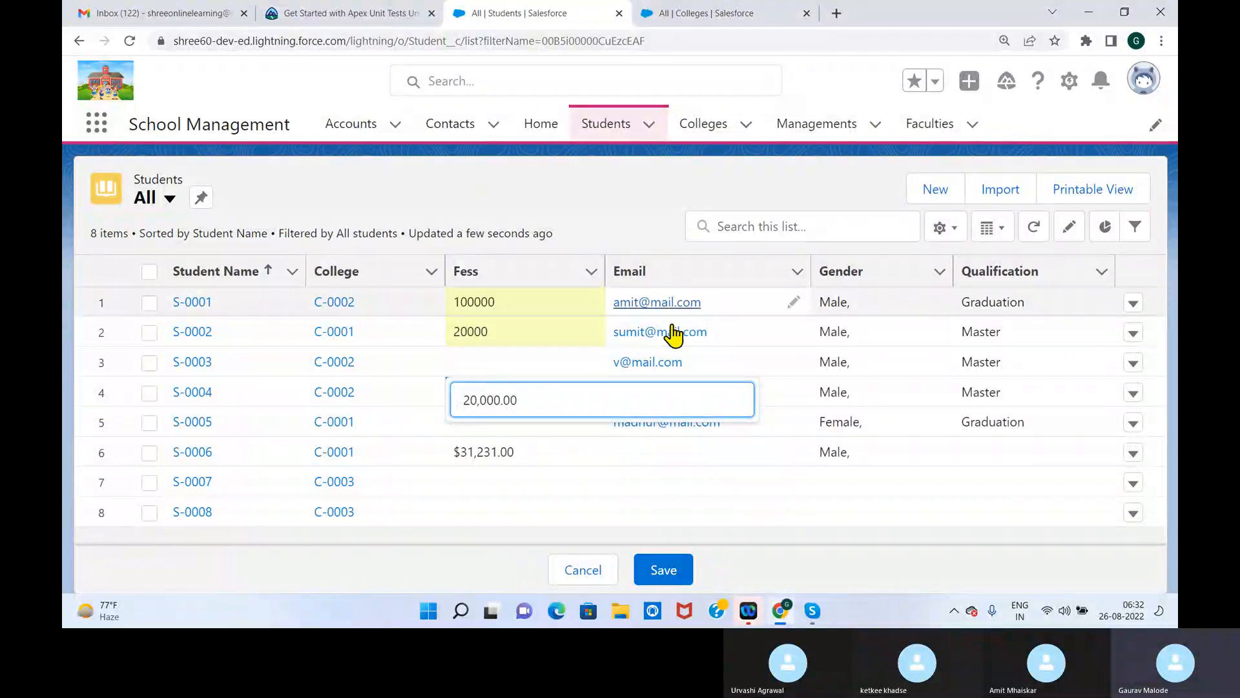
key("Return")
left_click(589, 364)
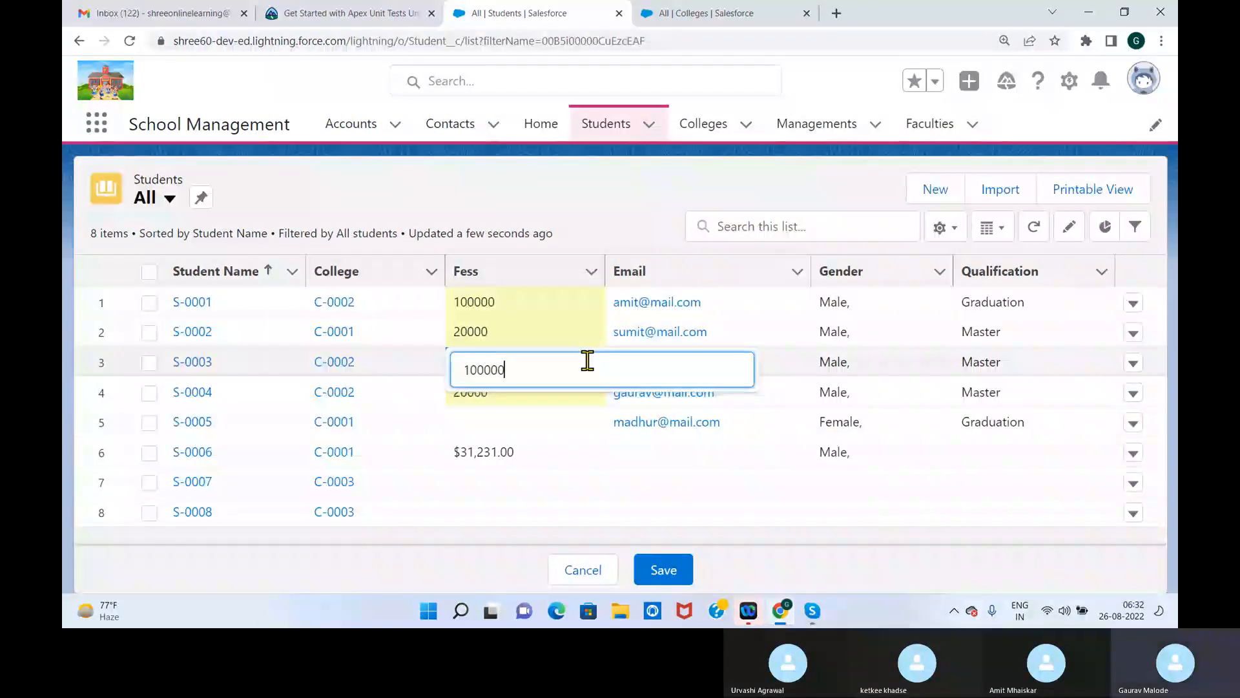
left_click(582, 449)
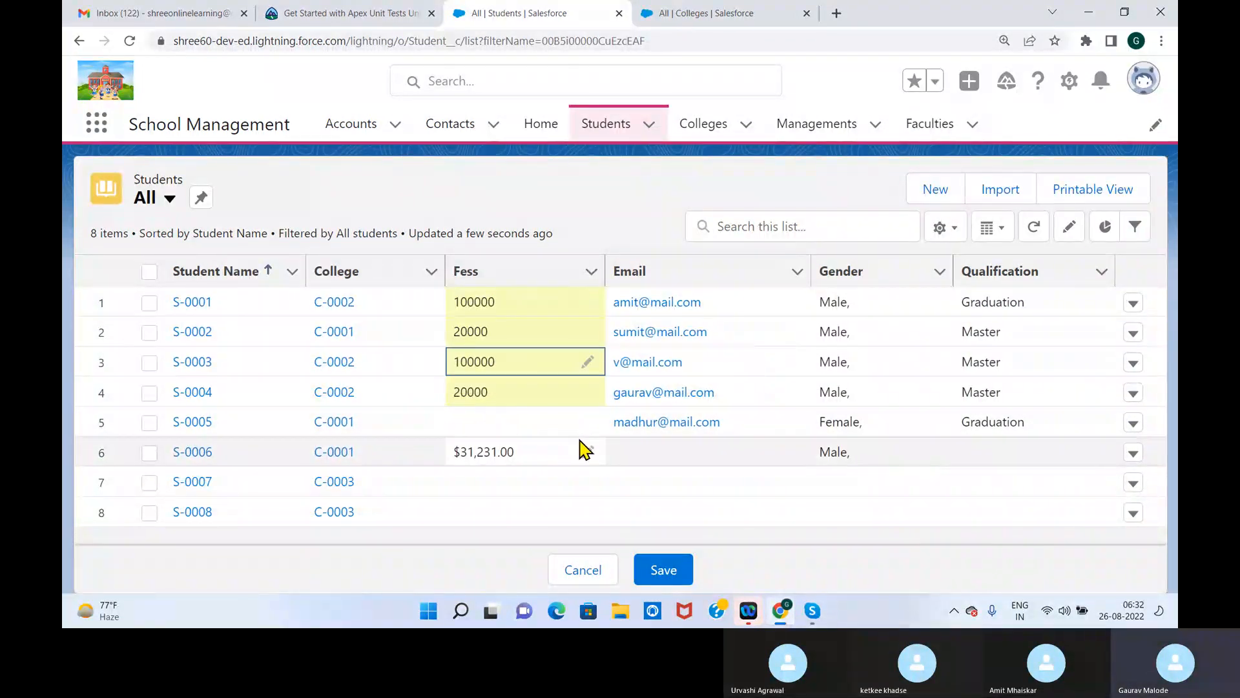
Set the Fess of student S-0005 to 100000 in the list
left_click(584, 426)
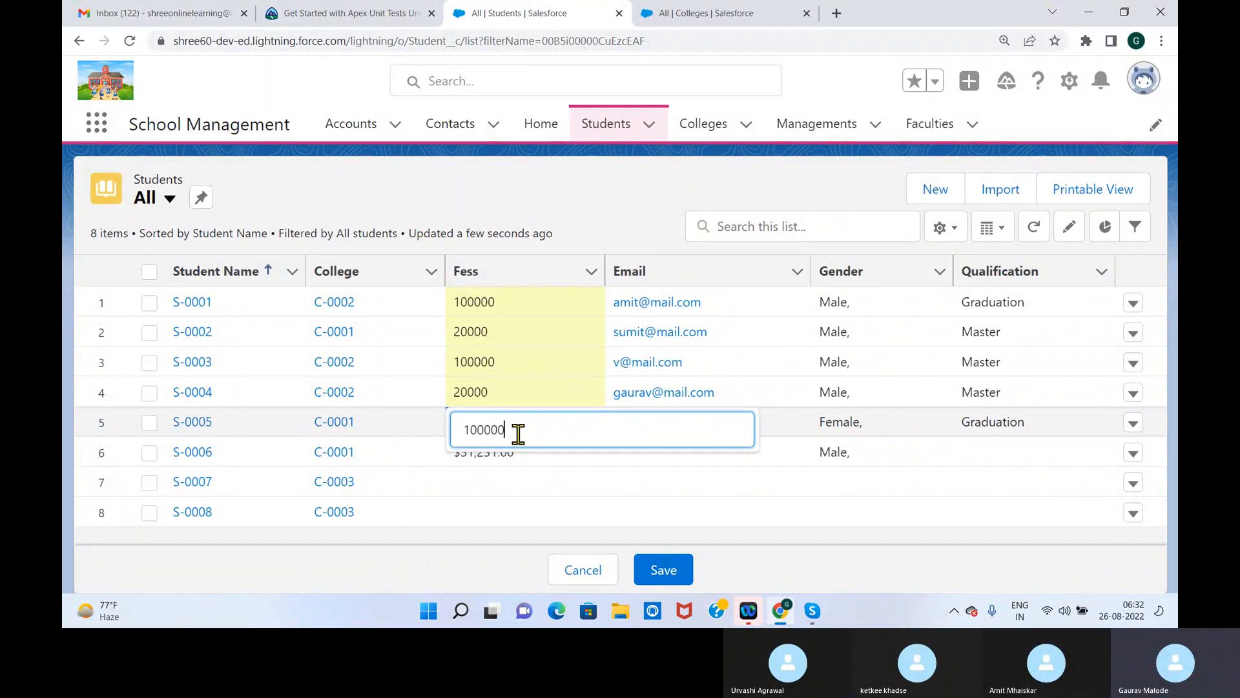
key("BackSpace")
key("BackSpace")
key("BackSpace")
key("BackSpace")
key("BackSpace")
key("BackSpace")
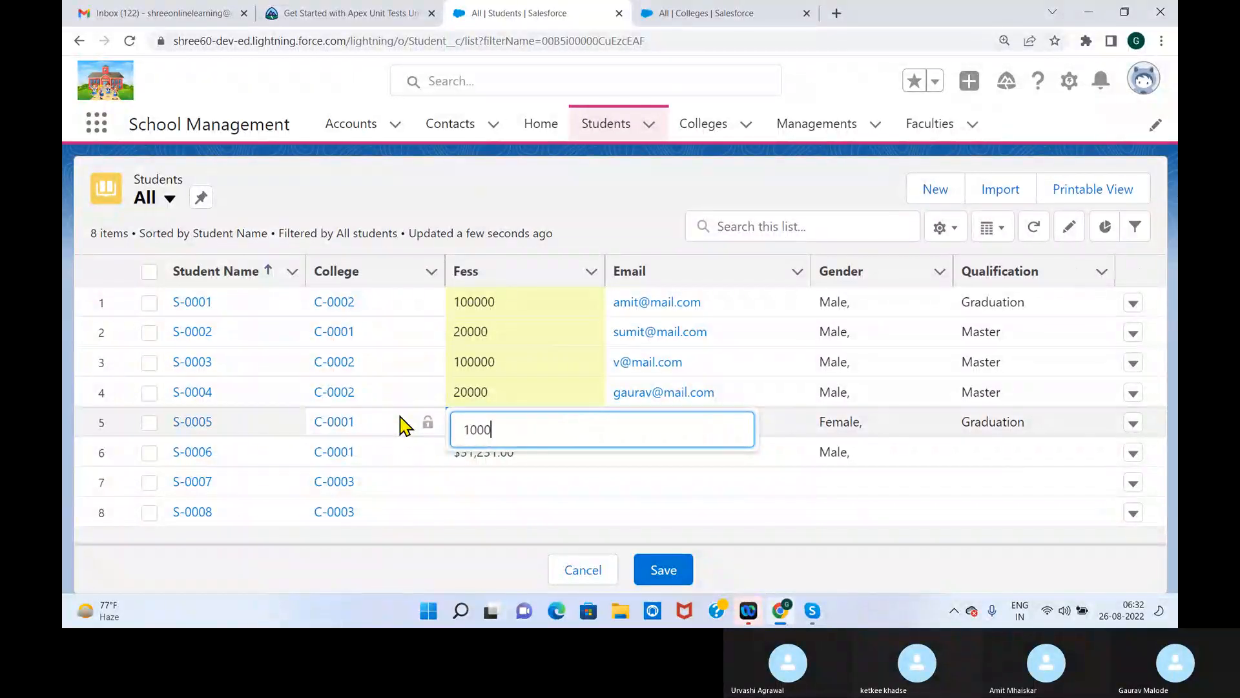
key("Return")
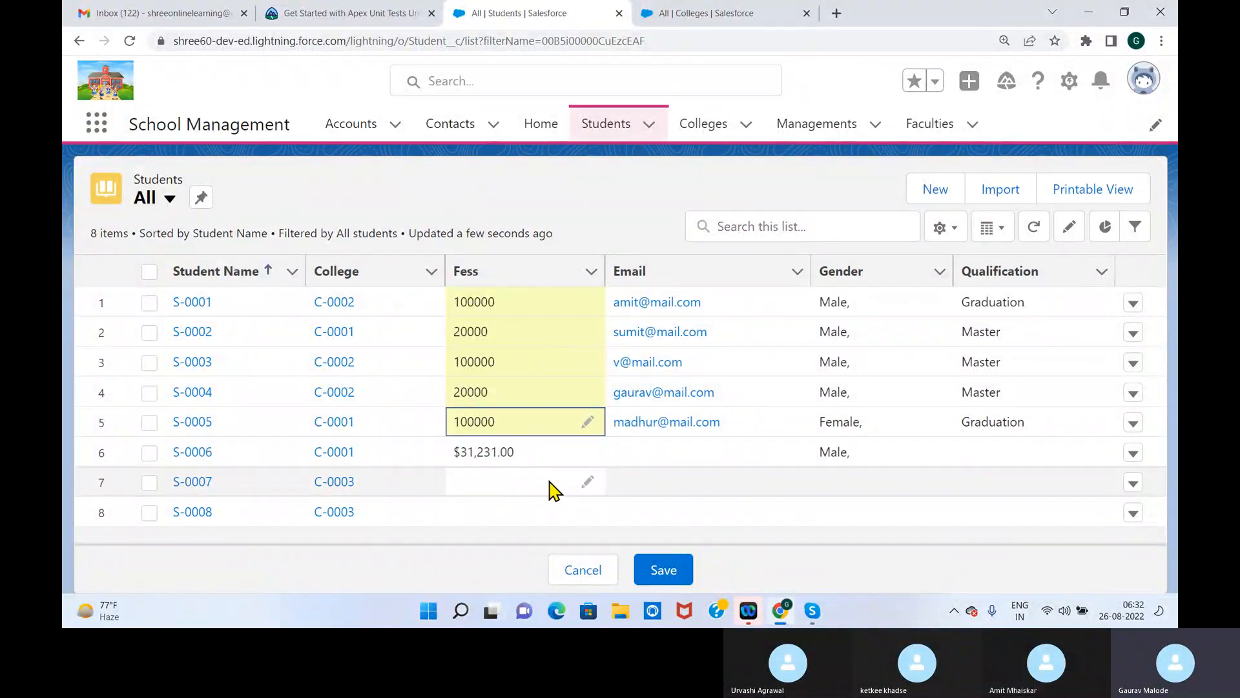
Set the Fess of students S-0007 and S-0008 to 500000 each and save the list changes
left_click(588, 484)
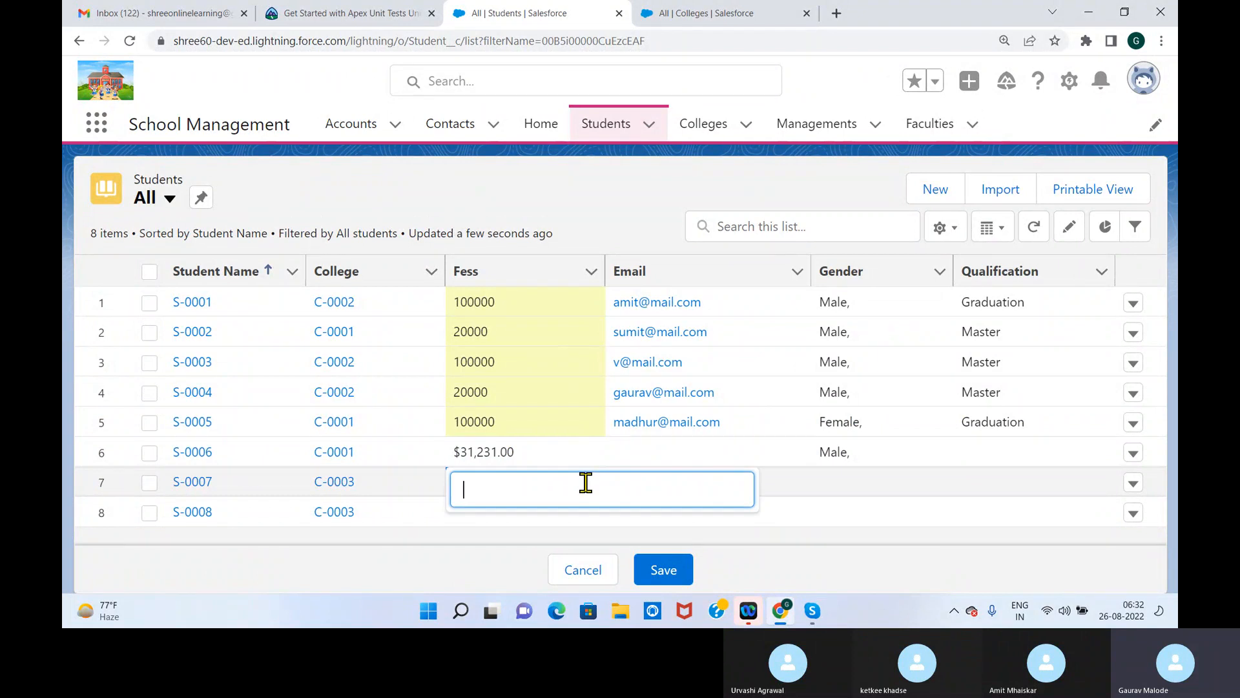
type("500000")
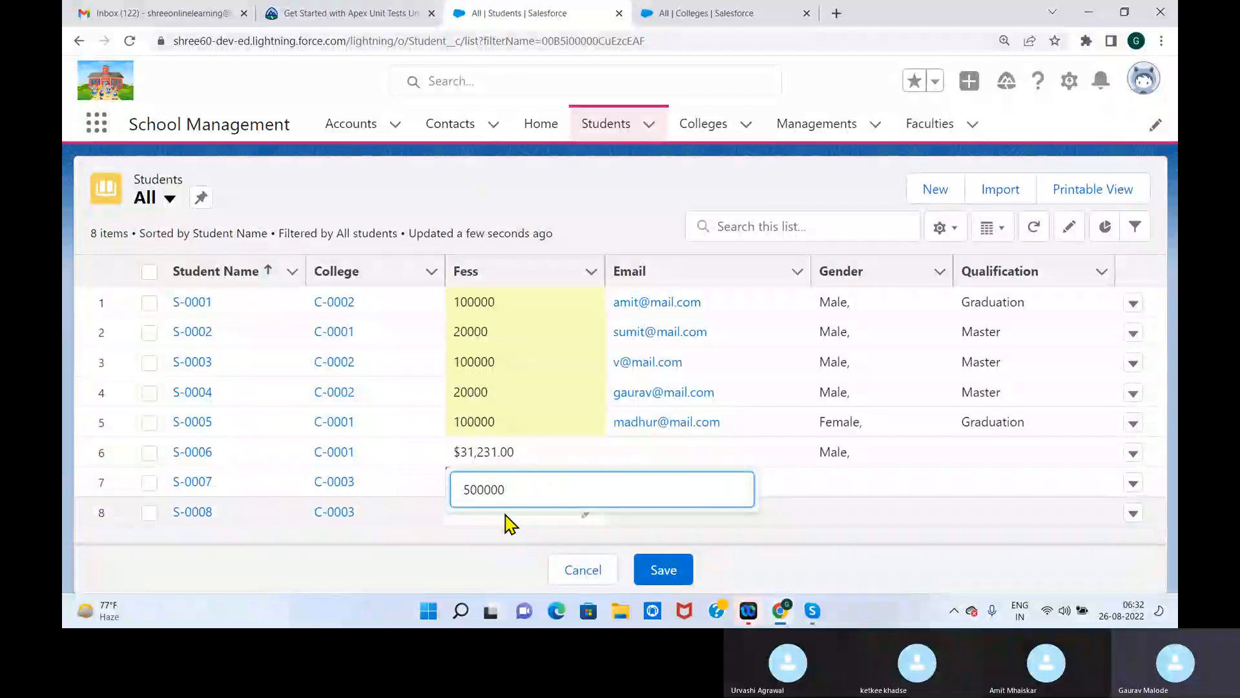
key("Return")
left_click(586, 514)
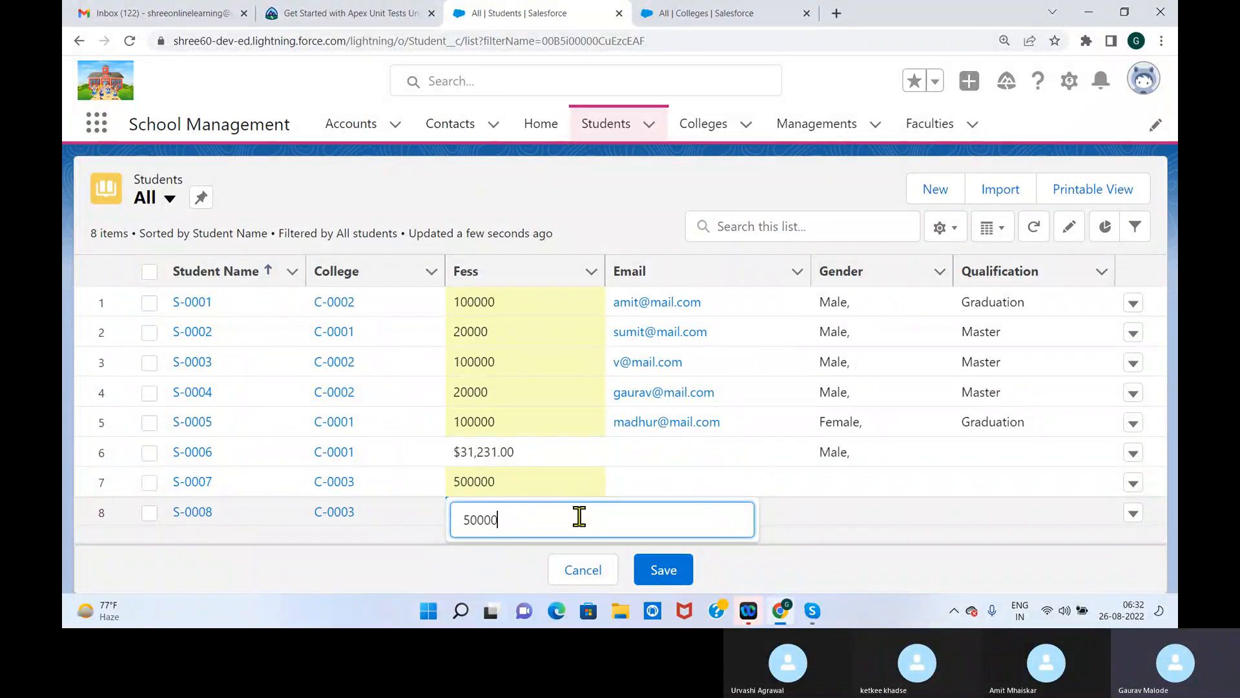
left_click(665, 572)
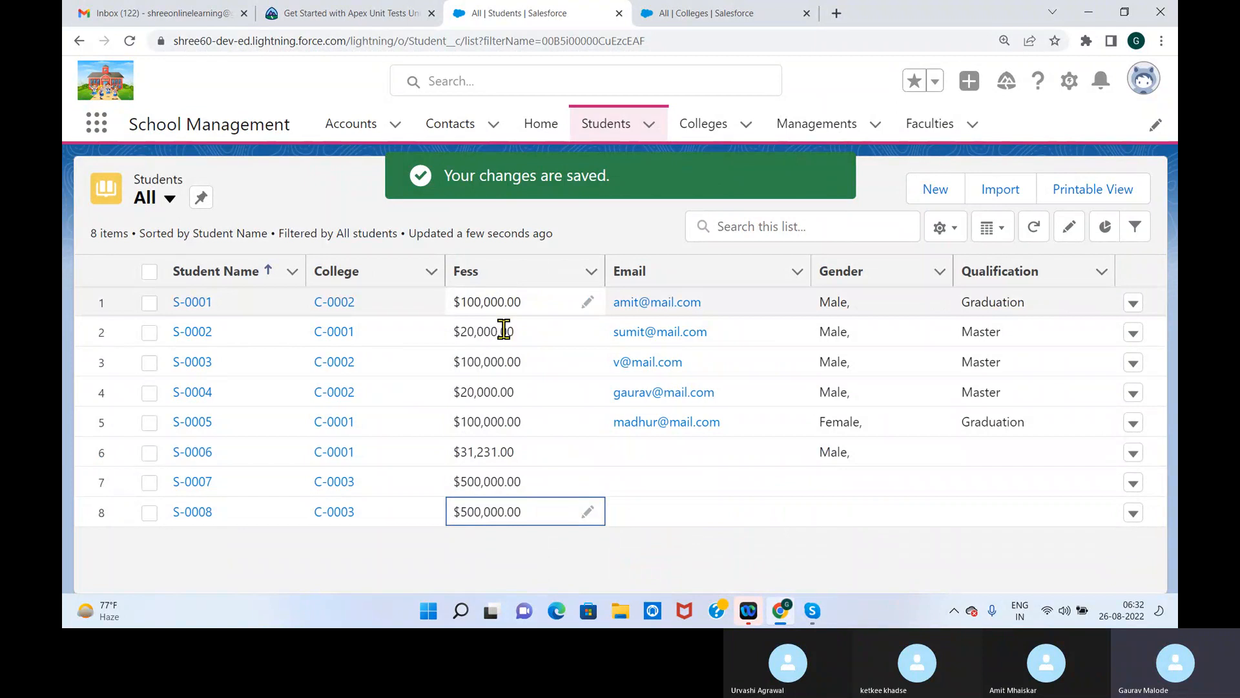
left_click(726, 536)
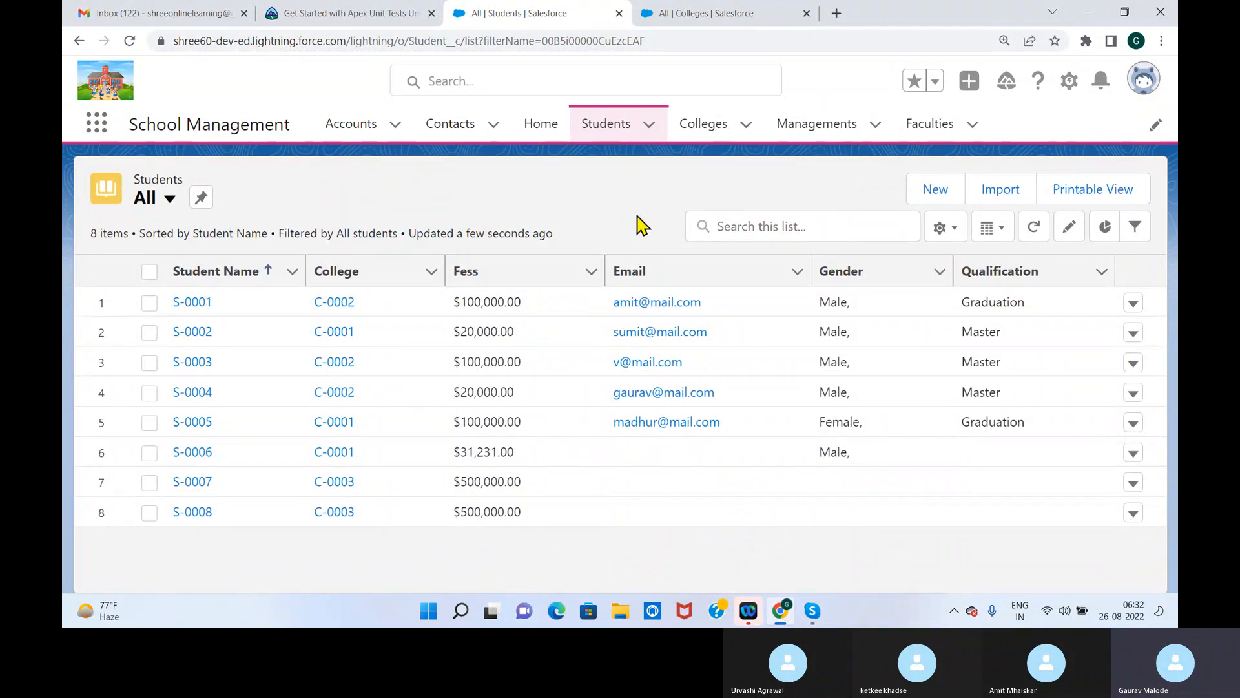
Review the Colleges list in the other browser tab, and display the Students All list view there to check the Fess values
left_click(710, 26)
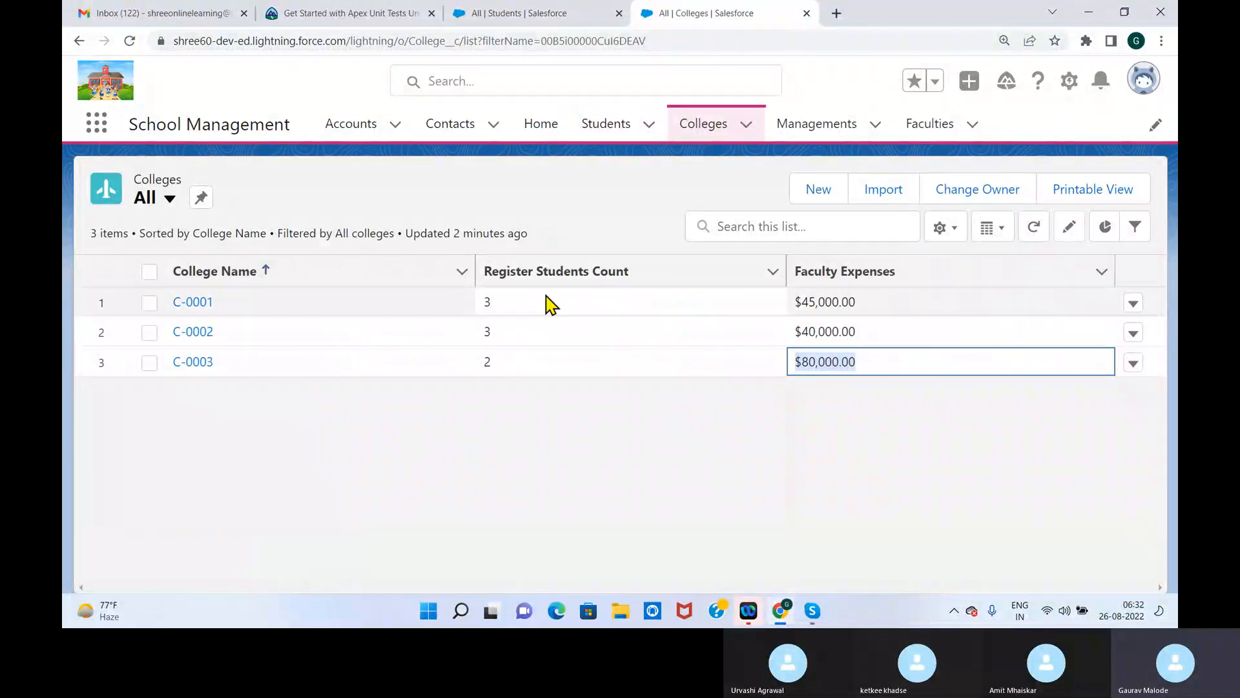
left_click(605, 124)
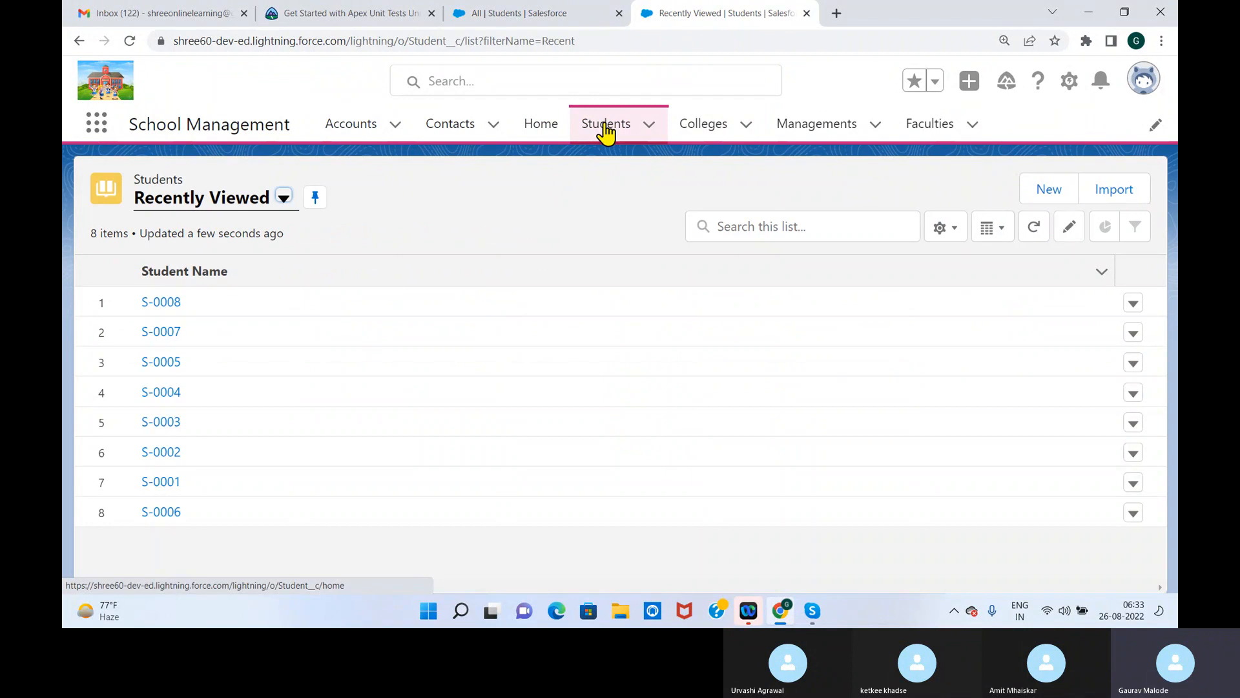
left_click(285, 199)
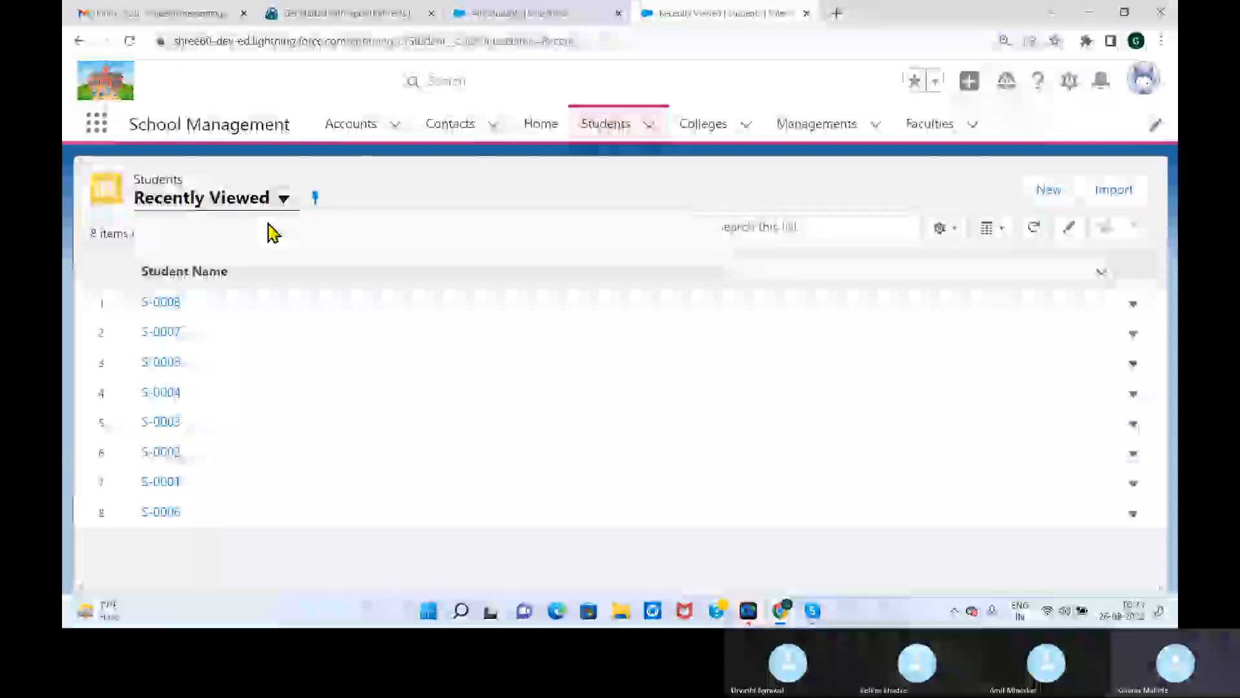
left_click(182, 267)
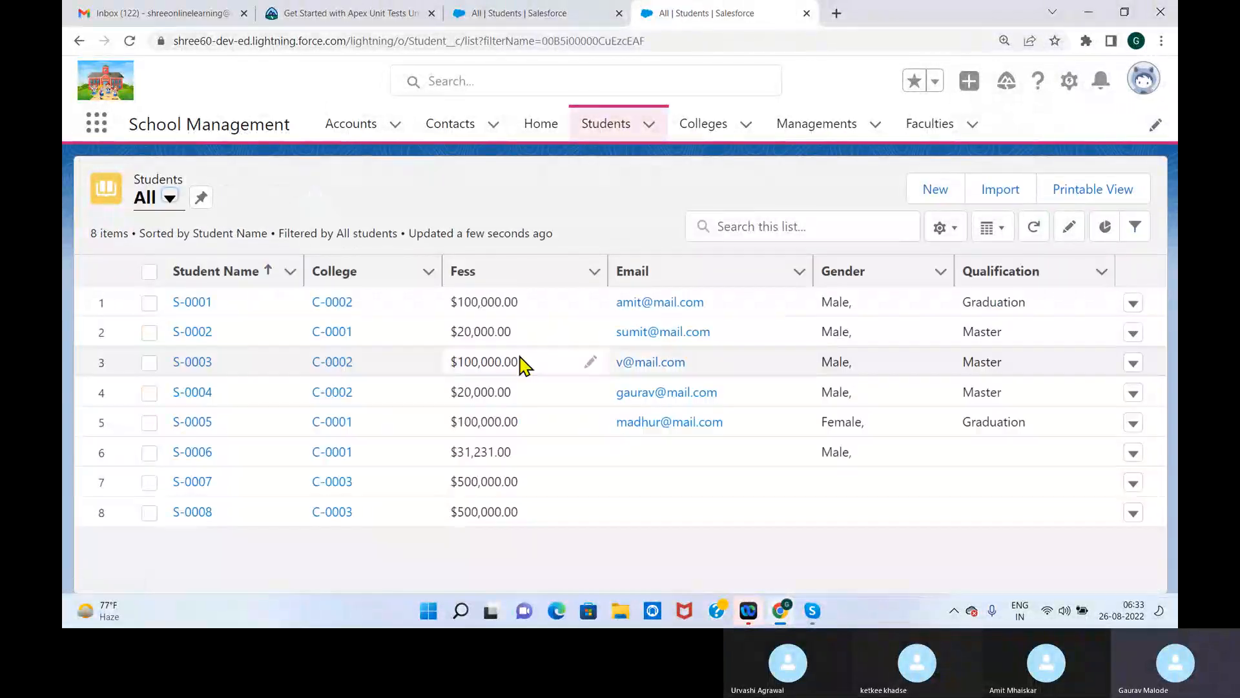
Return to the Colleges list and duplicate its browser tab
left_click(706, 133)
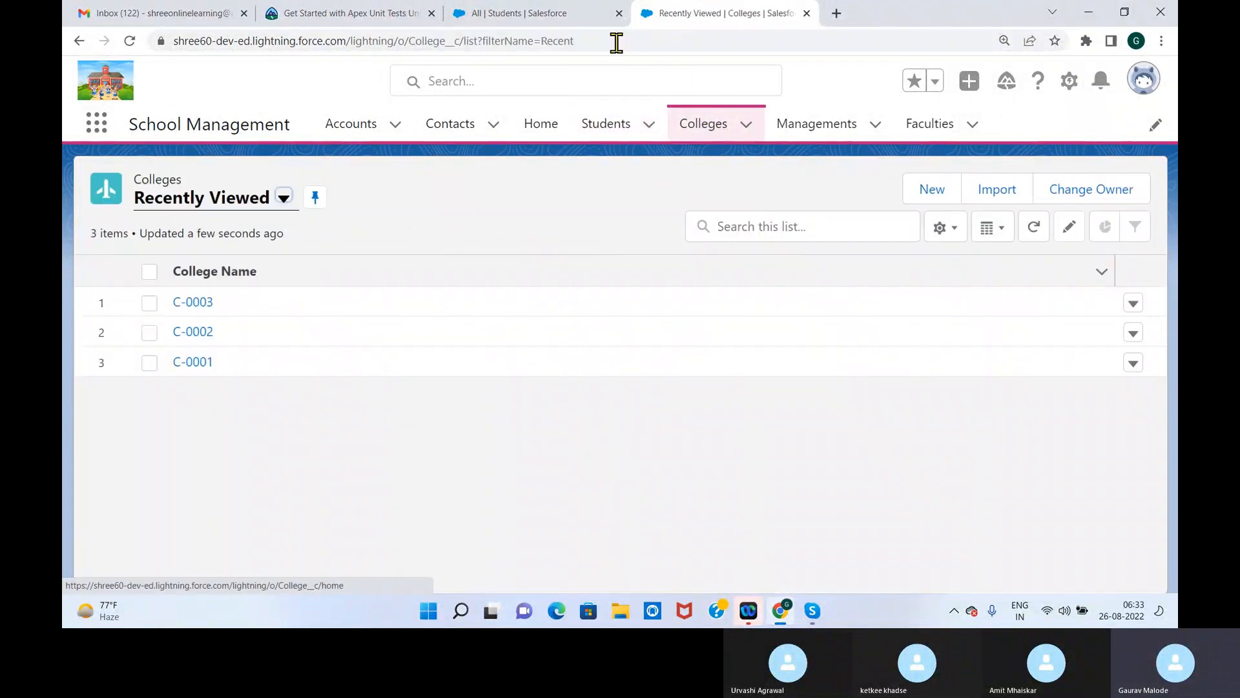
right_click(751, 16)
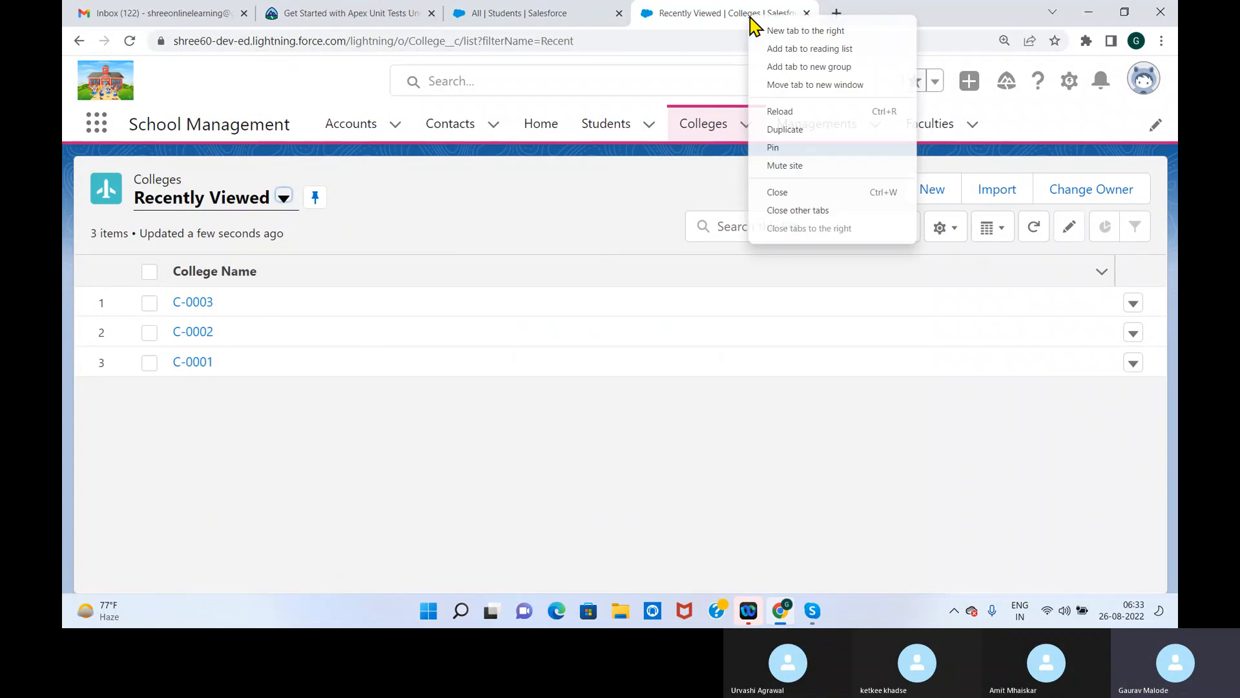
left_click(813, 131)
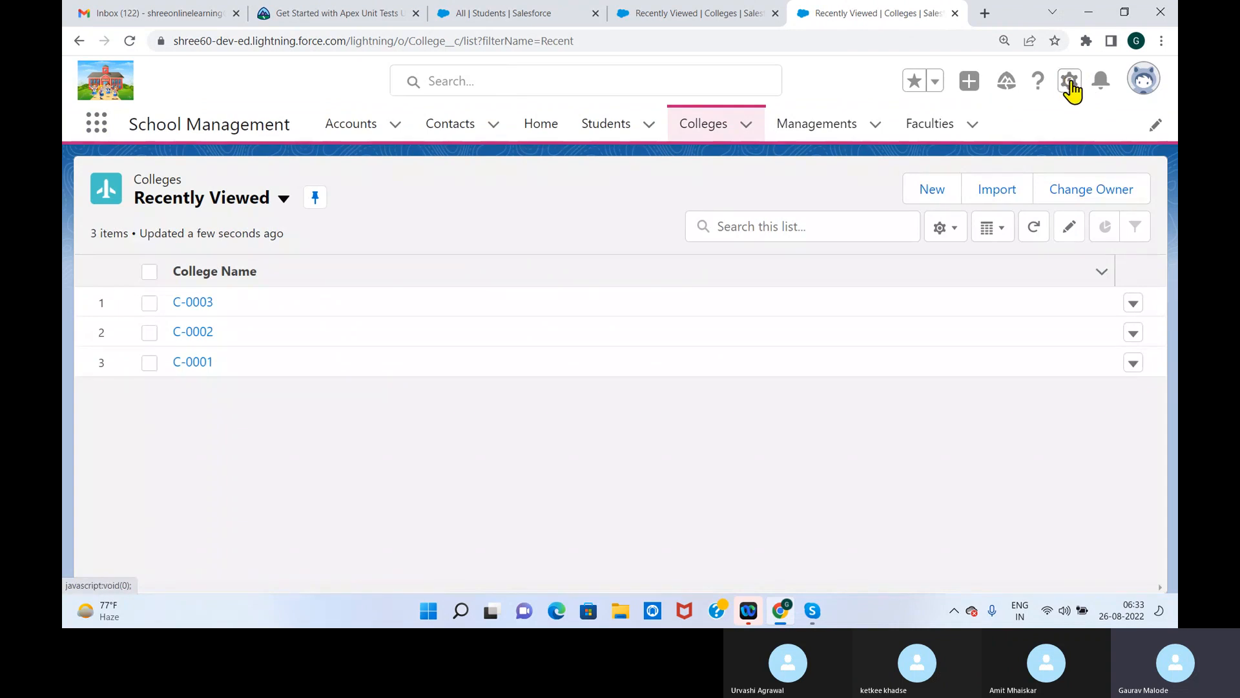
Find the College object with "colle" in Setup's Object Manager and open its Fields & Relationships
left_click(1070, 82)
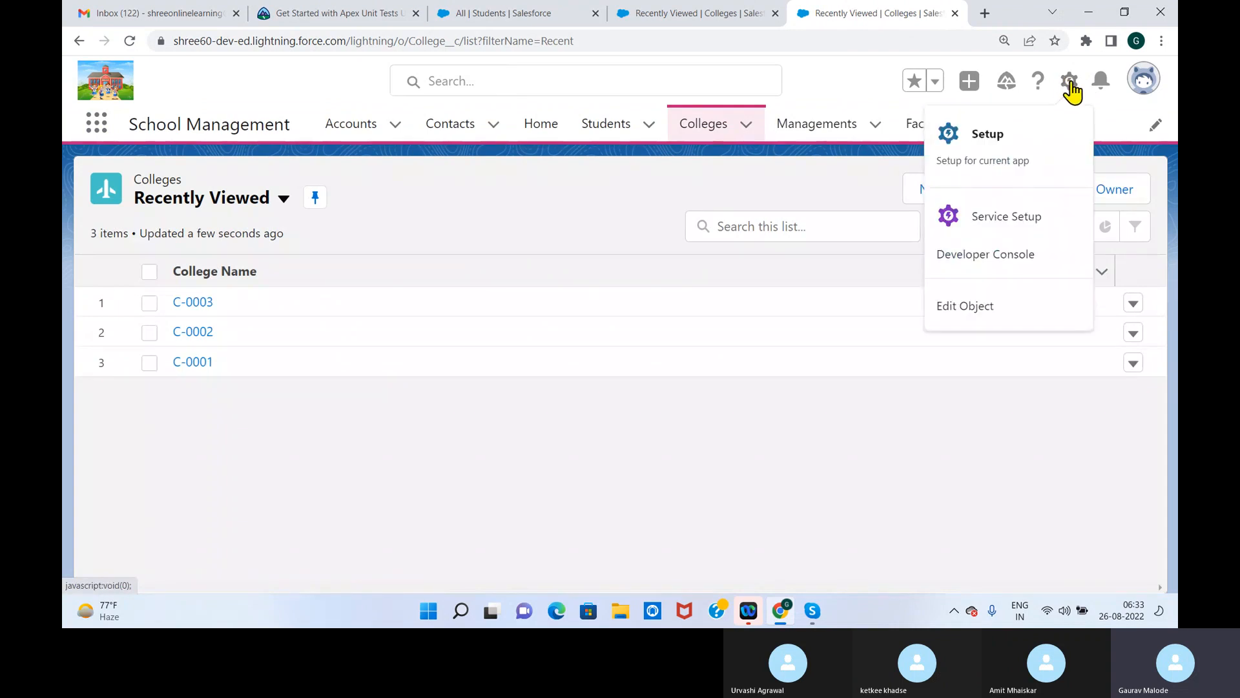
left_click(998, 163)
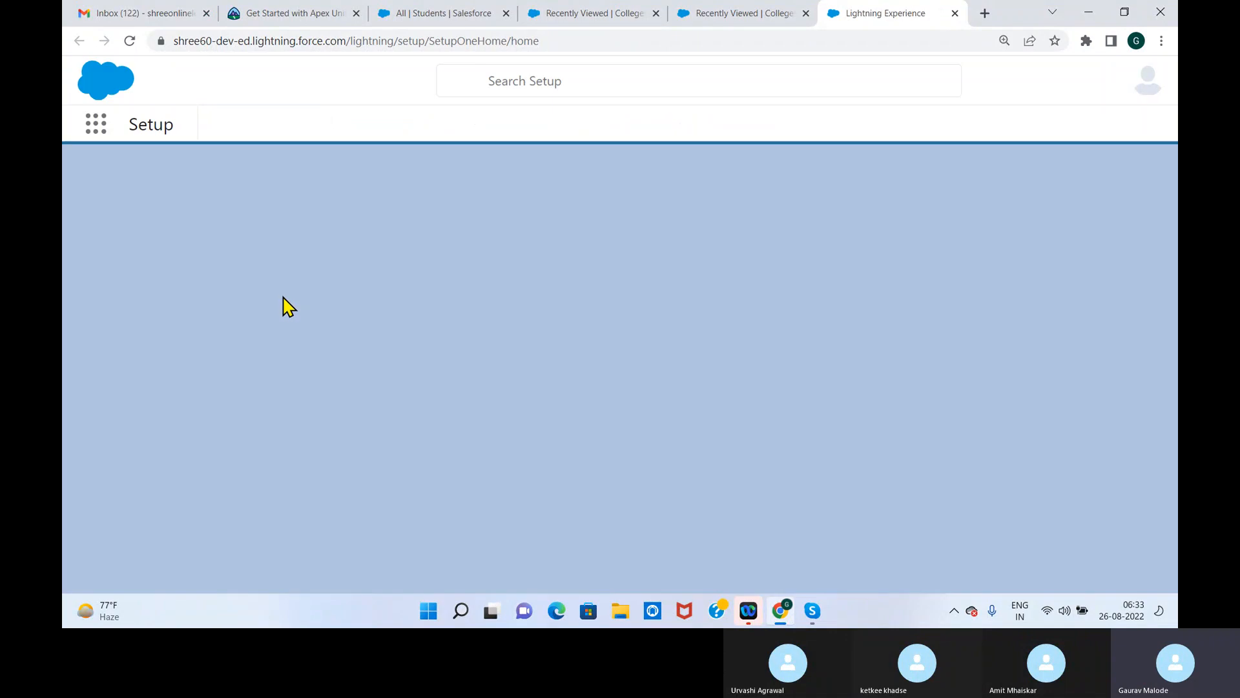
left_click(316, 137)
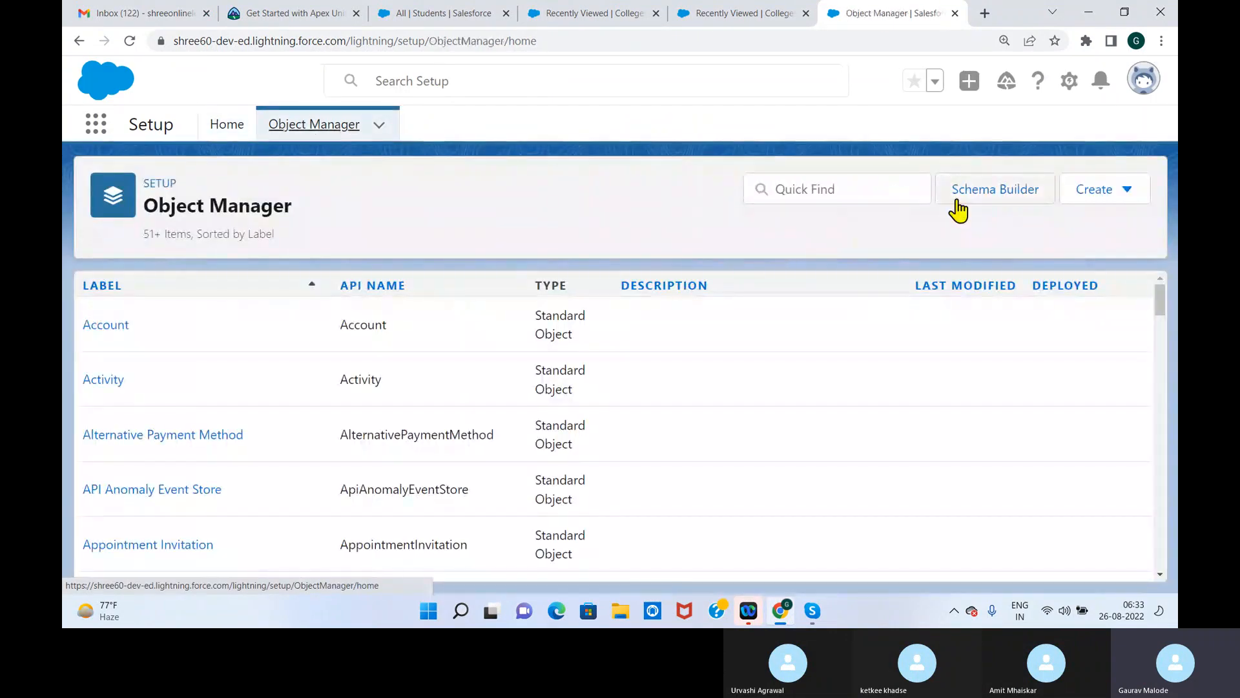
left_click(845, 190)
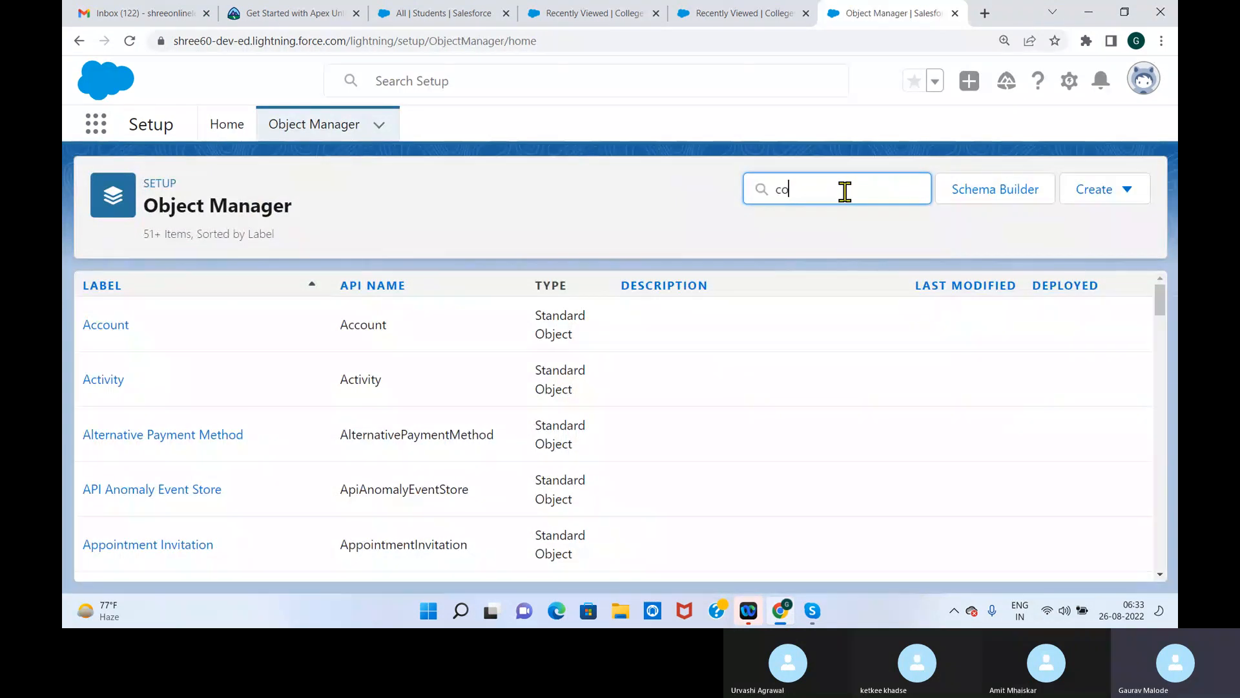
type("colle")
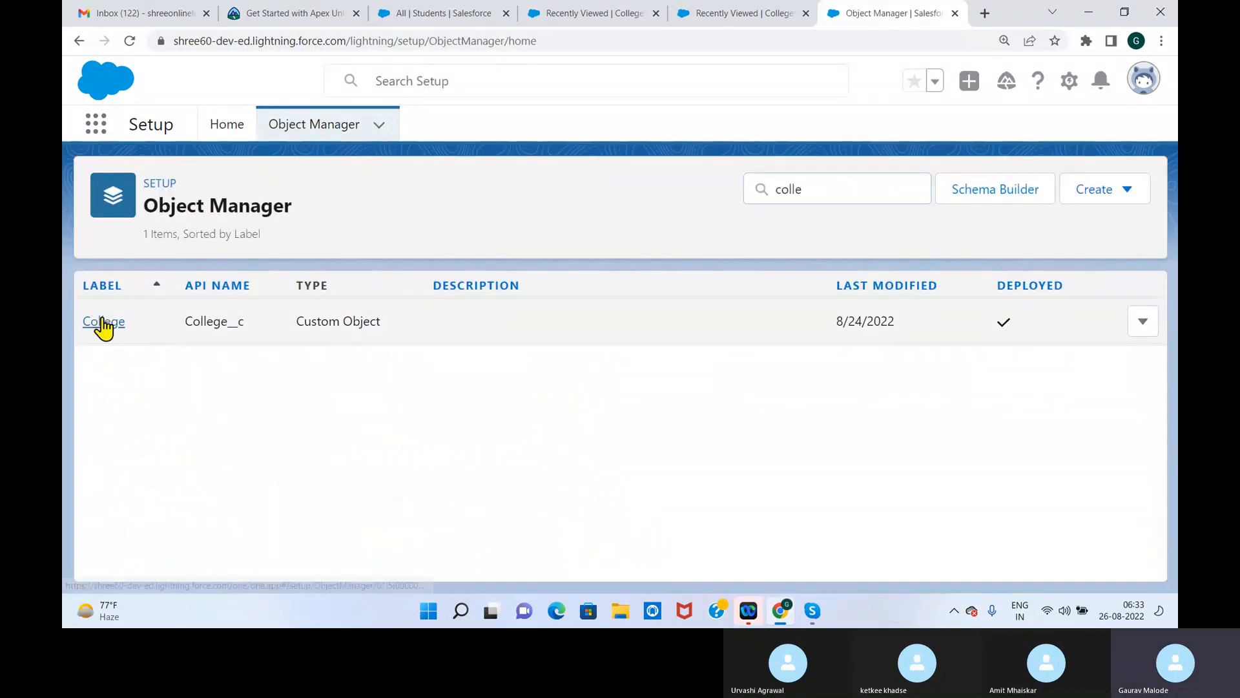
left_click(101, 323)
left_click(196, 323)
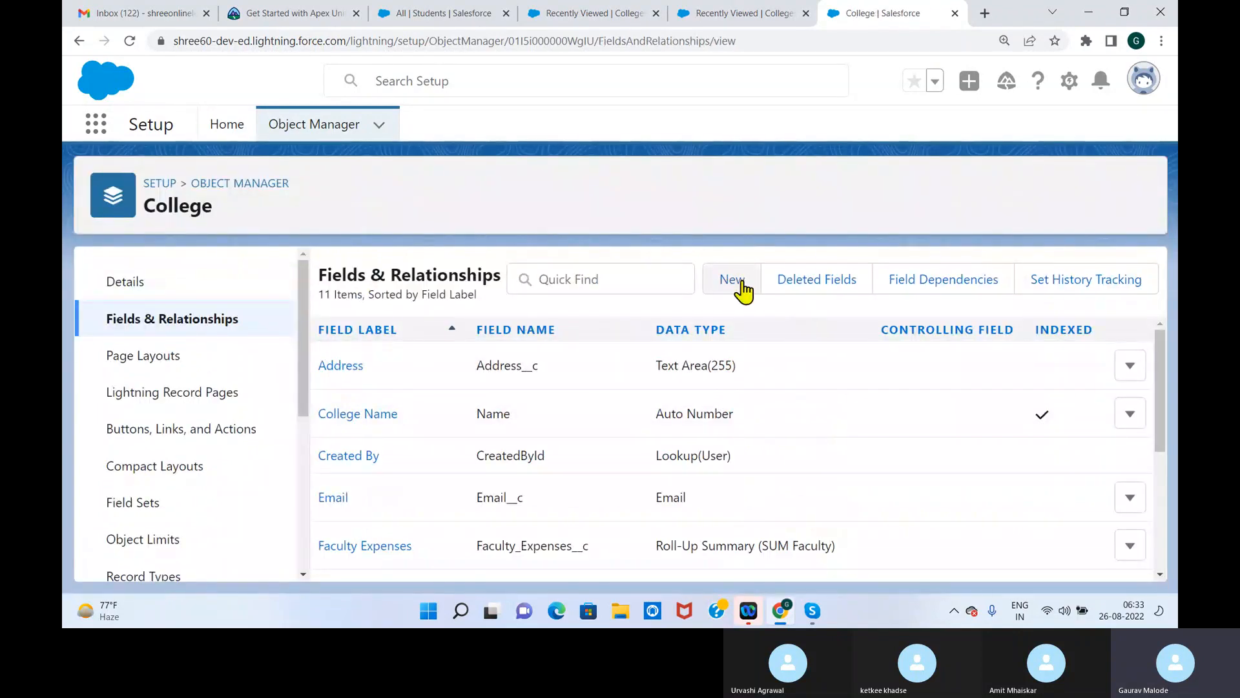
Start a new custom field on the College object with the Roll-Up Summary data type
left_click(743, 285)
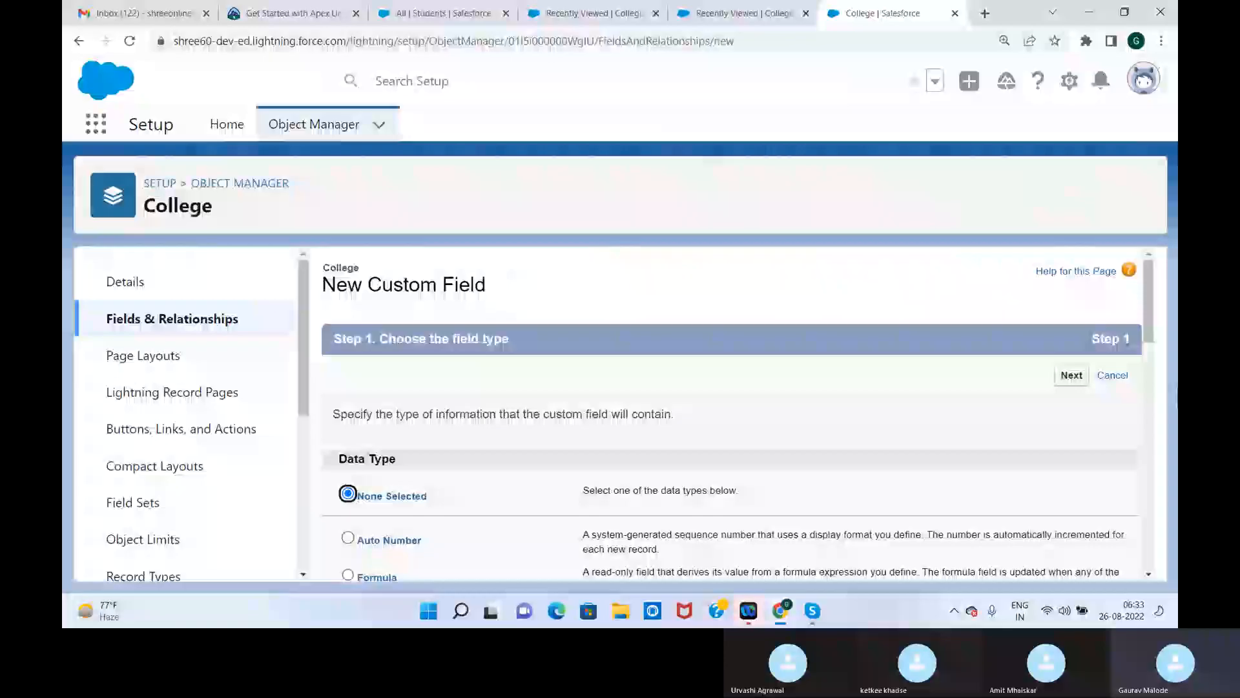
scroll(1157, 336, "down", 3)
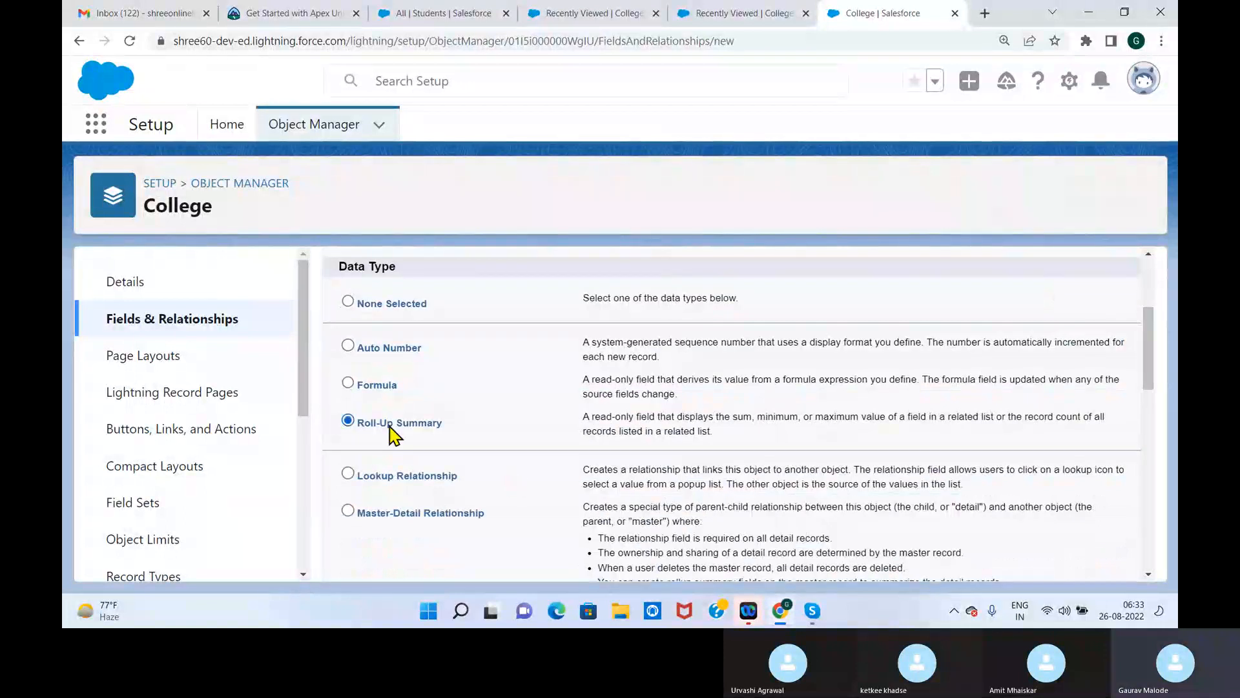
left_click_drag(1150, 374, 1113, 305)
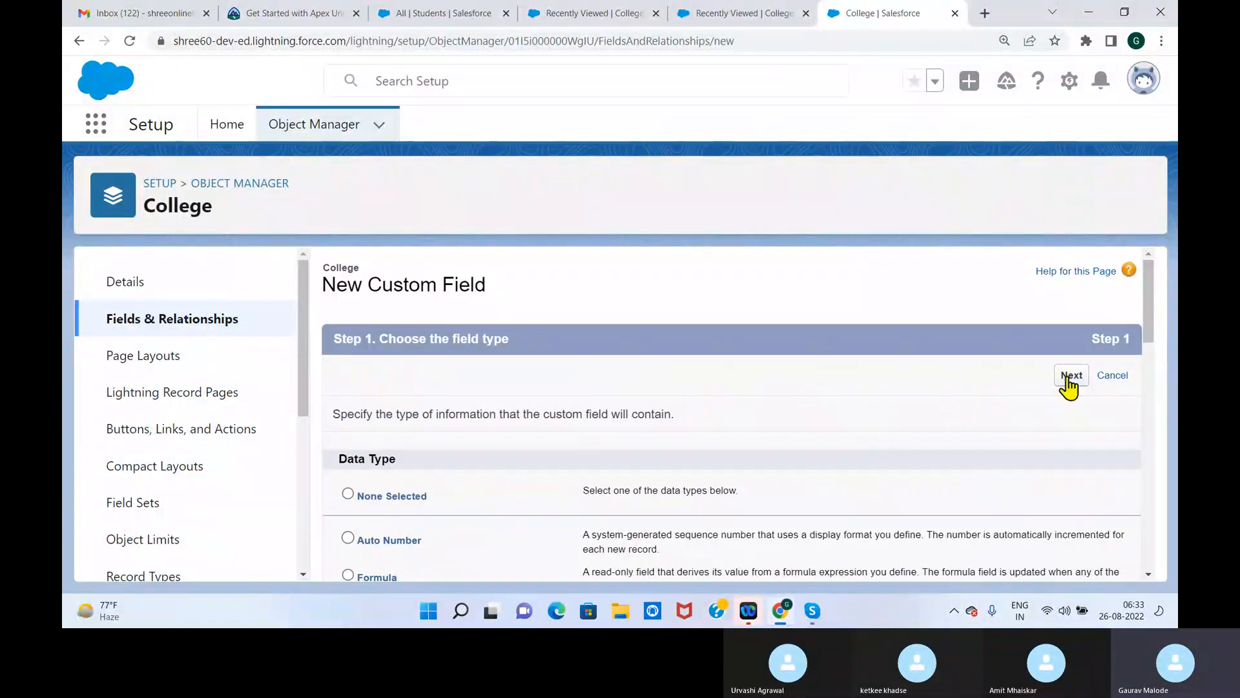
left_click(1067, 381)
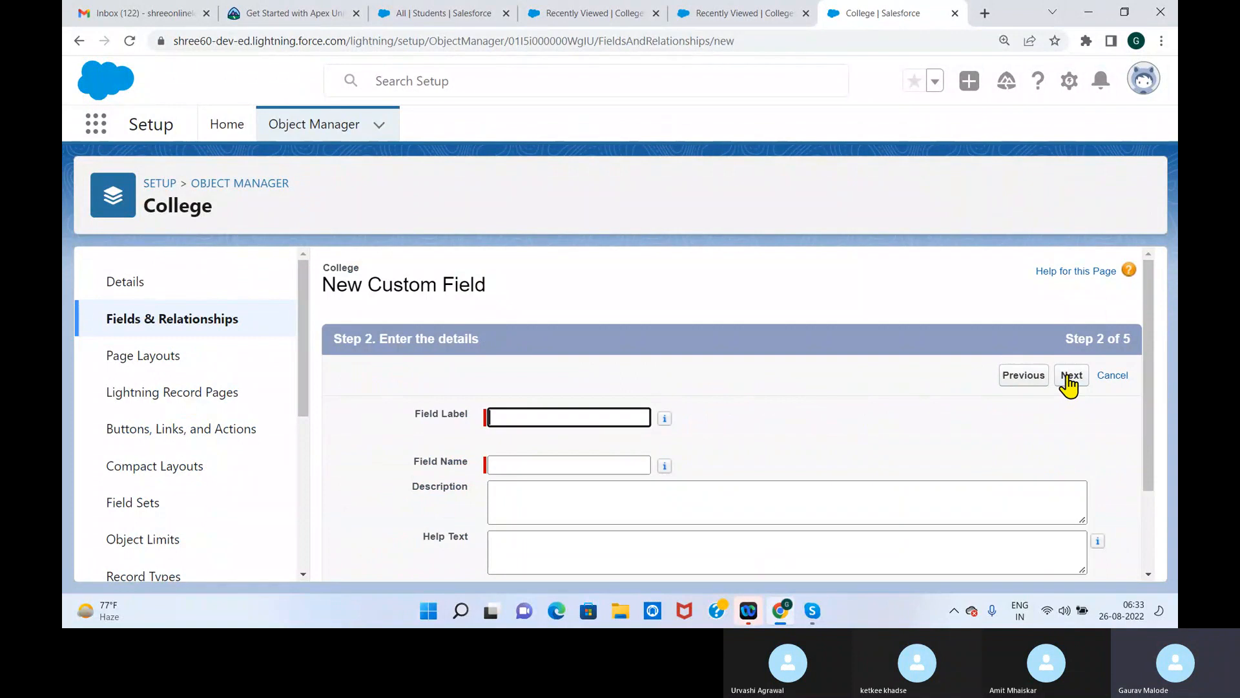
Label the new field Fees Collection with the field name Fees_Collection, and continue to the summary calculation
left_click_drag(1155, 324, 1155, 384)
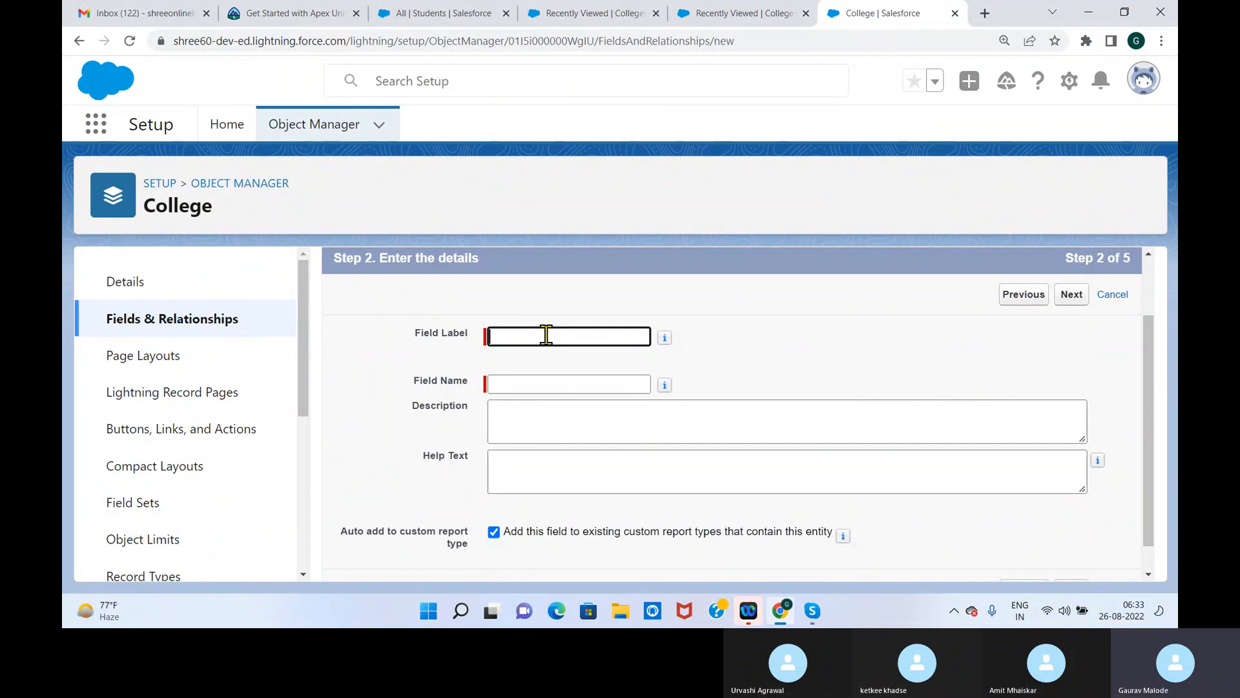
type("College")
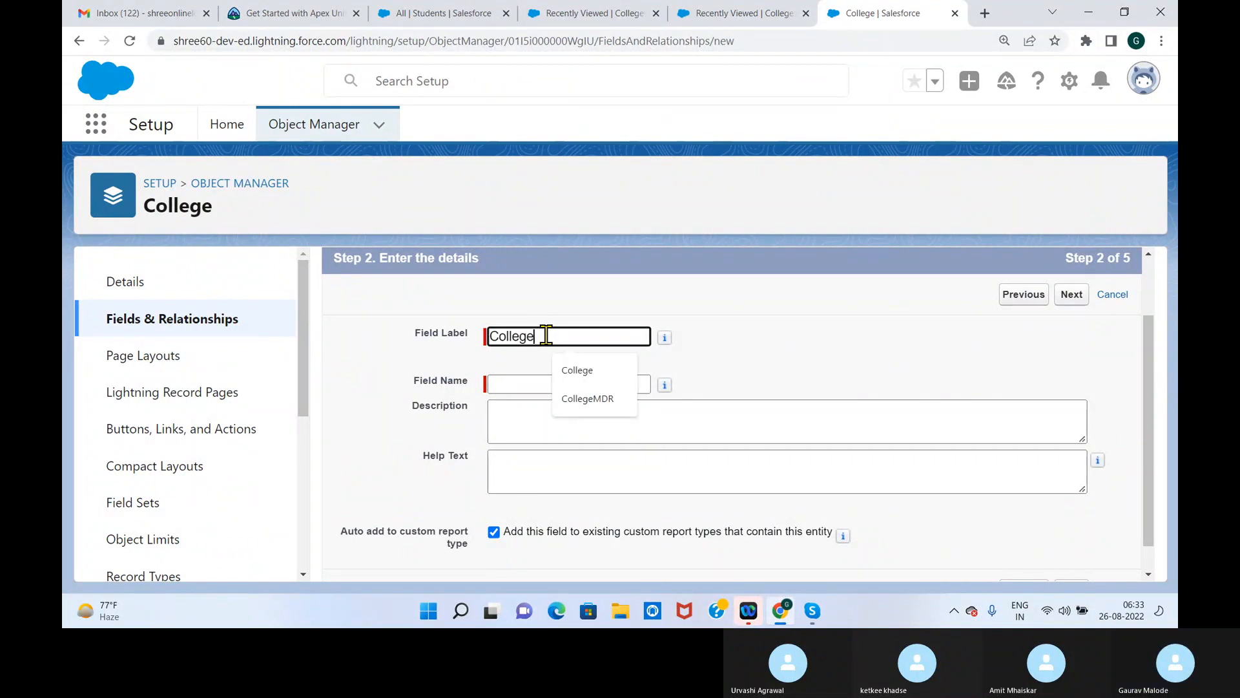
key("BackSpace")
key("BackSpace")
key("BackSpace")
key("BackSpace")
key("BackSpace")
key("BackSpace")
type("F")
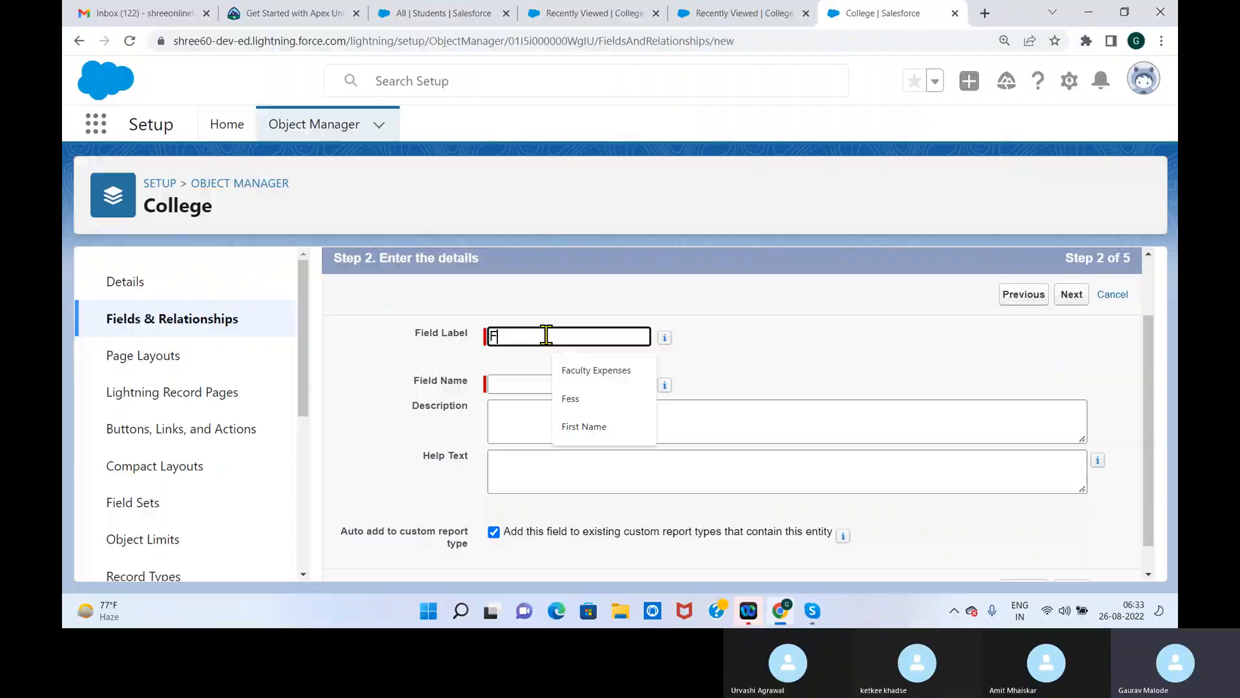
type("ees Collection")
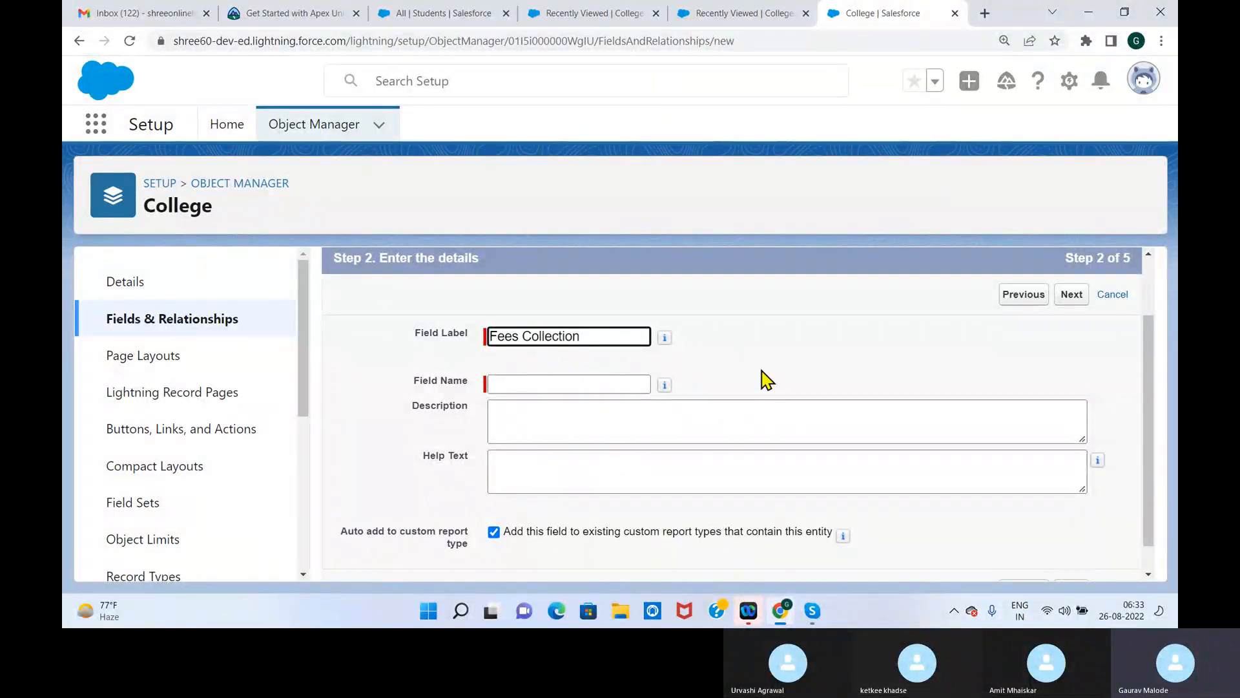
left_click(767, 380)
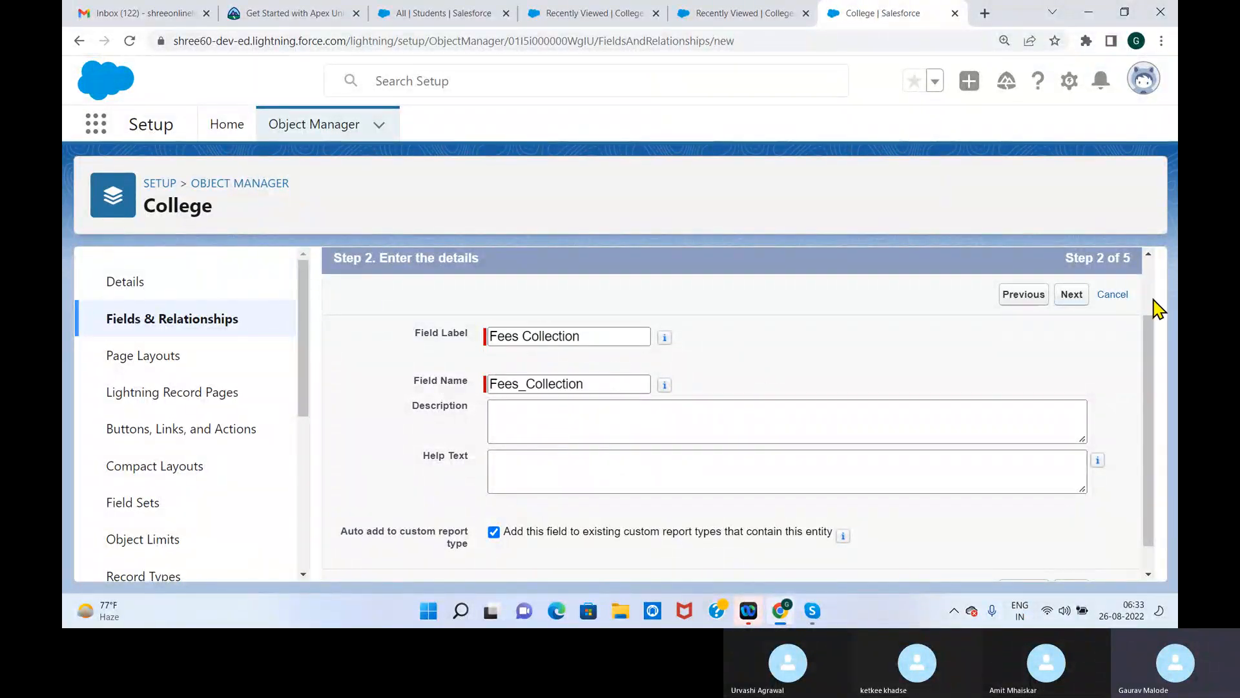
scroll(1140, 420, "down", 1)
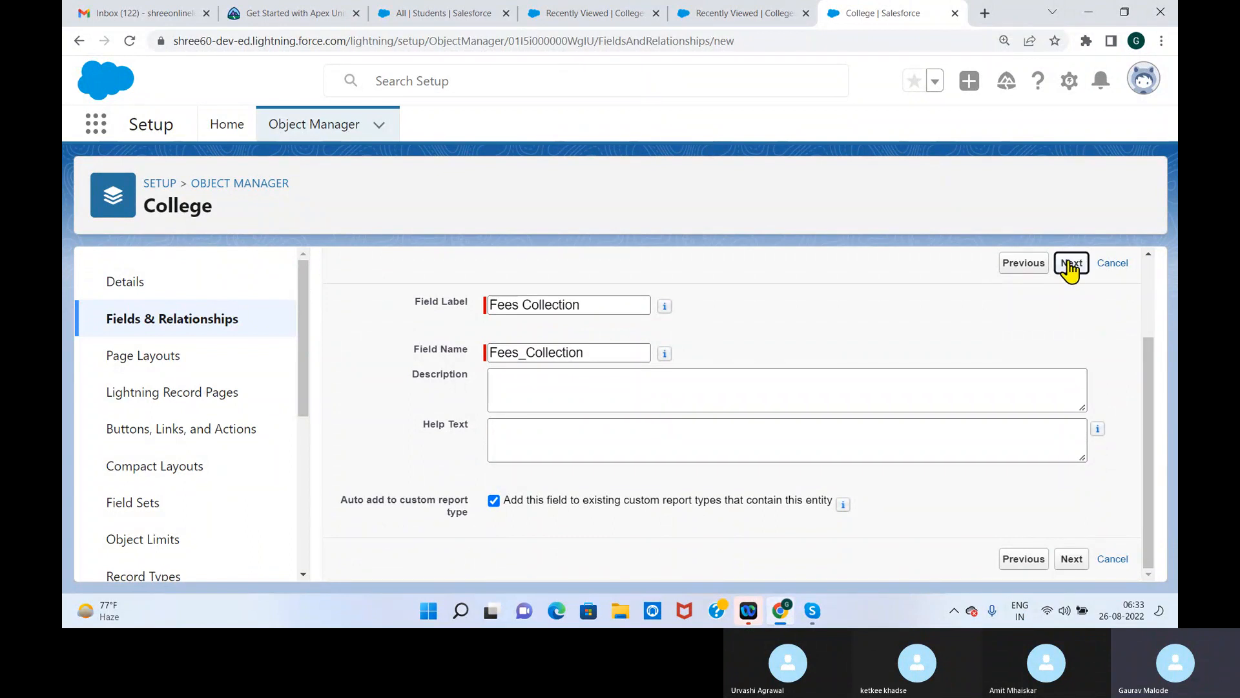
left_click(1070, 264)
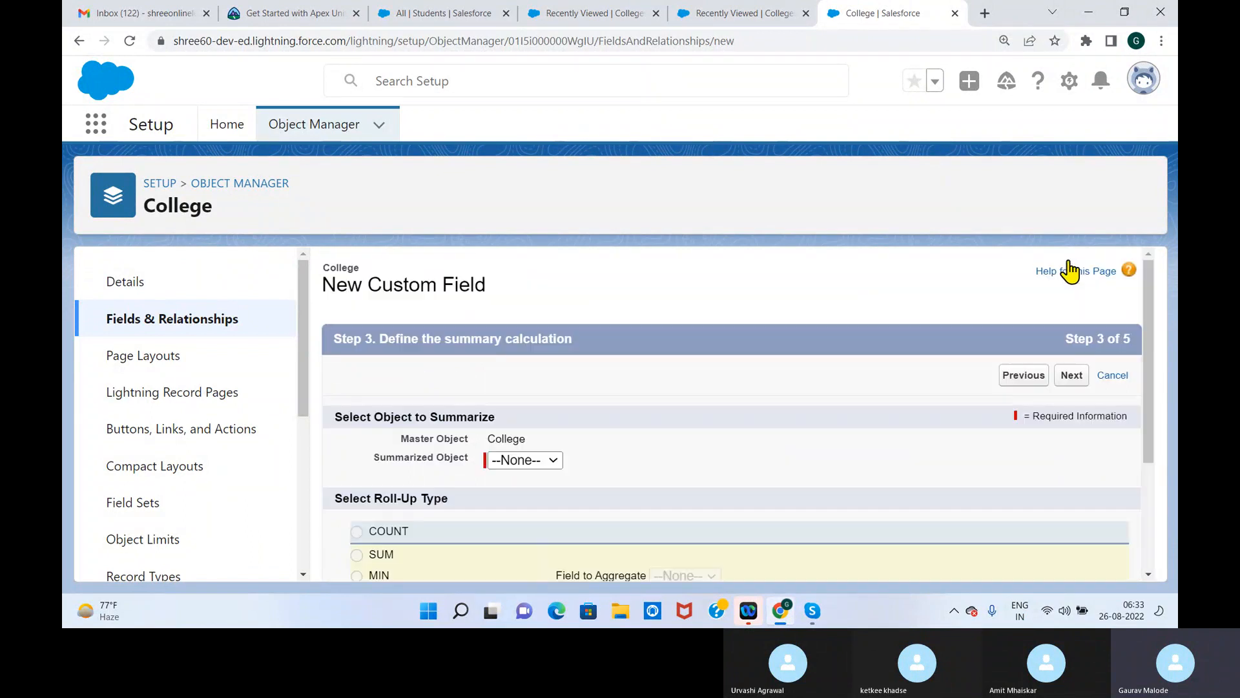
Define the roll-up as the SUM of the Students object's Fess field, with all records included
left_click(553, 460)
left_click(527, 493)
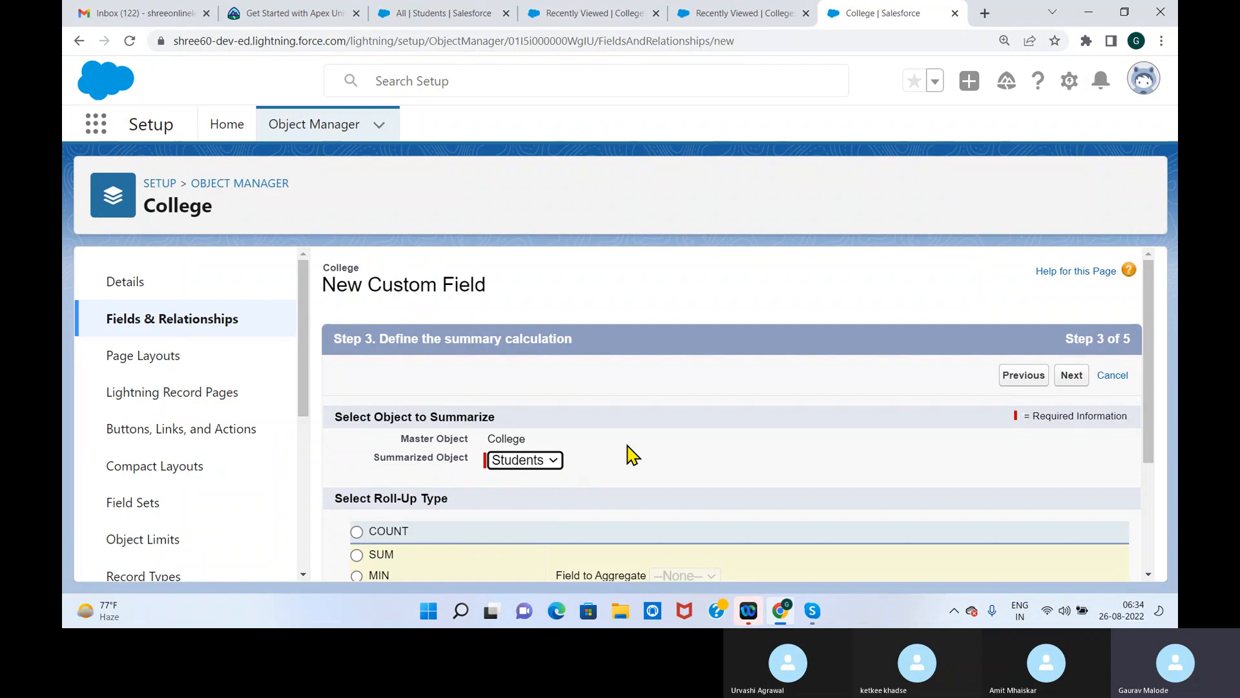
scroll(1157, 409, "down", 3)
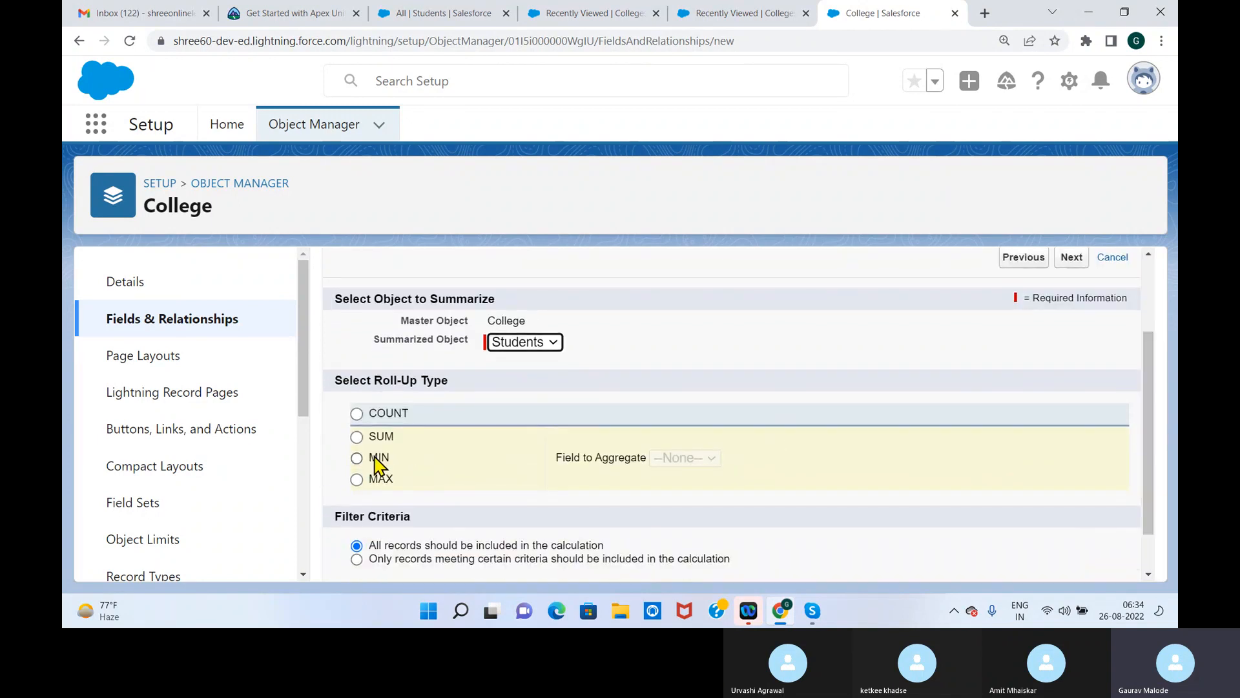
left_click(357, 437)
left_click(743, 459)
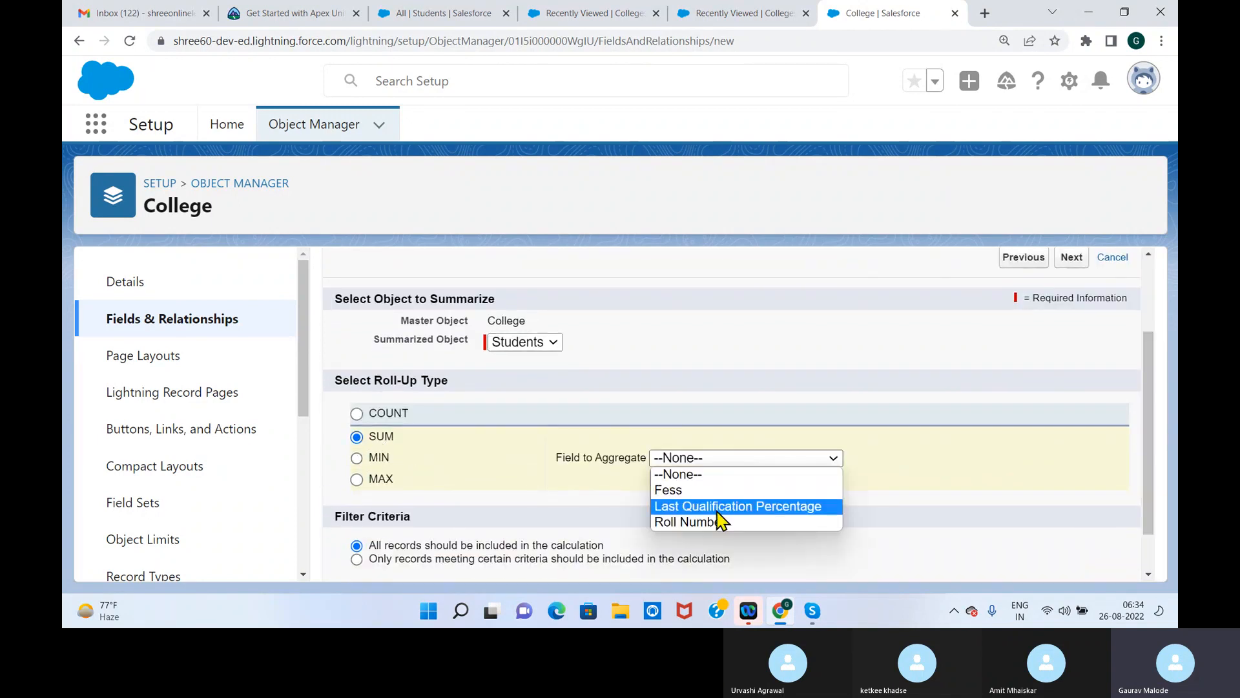
left_click(716, 495)
scroll(1149, 404, "down", 1)
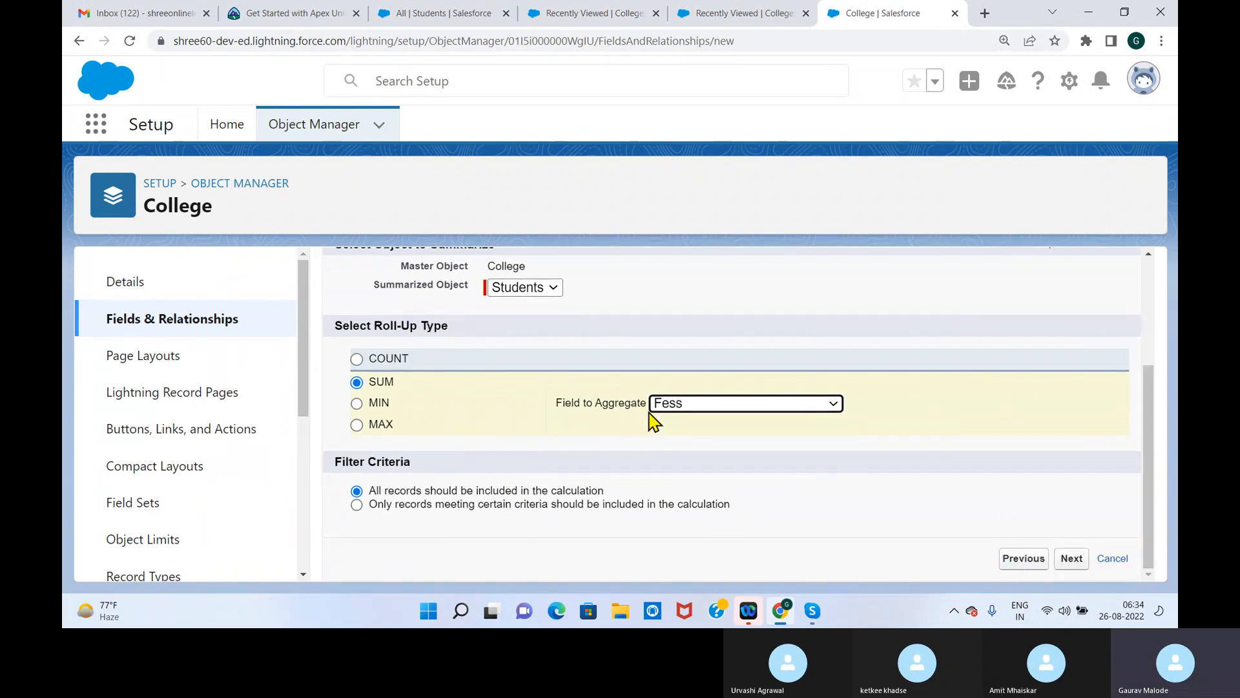
left_click(1072, 560)
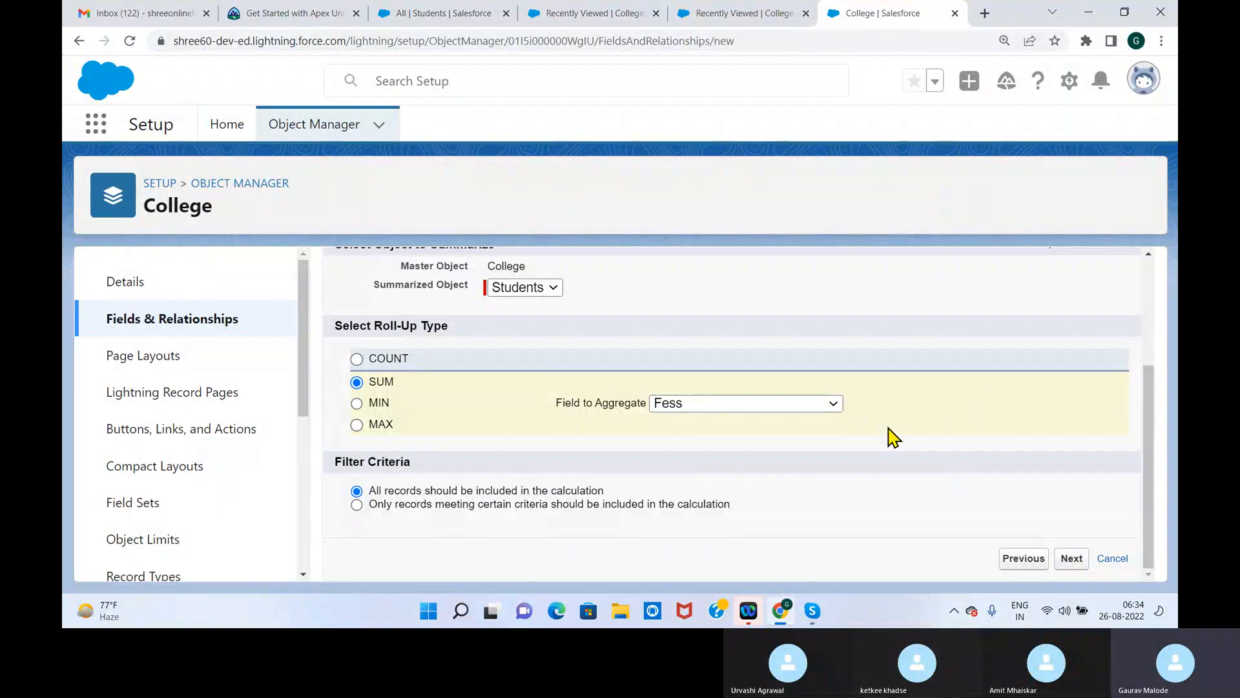
Make the Fees Collection field visible to all profiles and save it with the College Layout included
left_click_drag(1148, 387, 1148, 322)
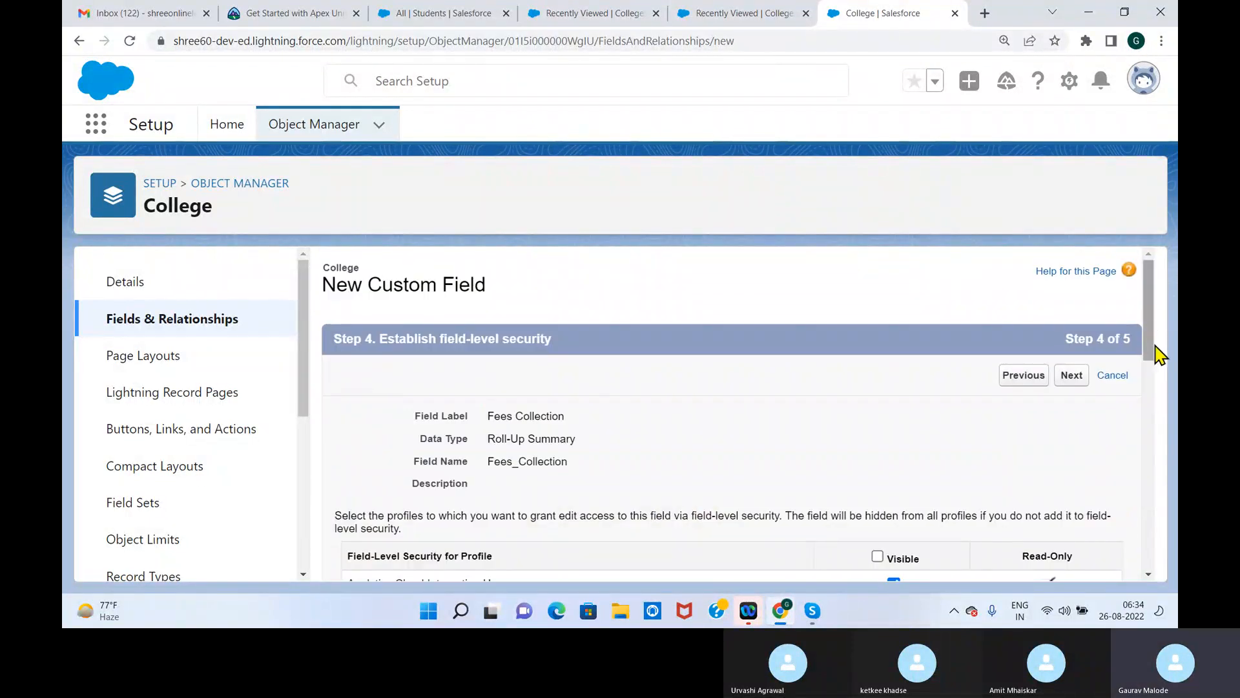
left_click(878, 557)
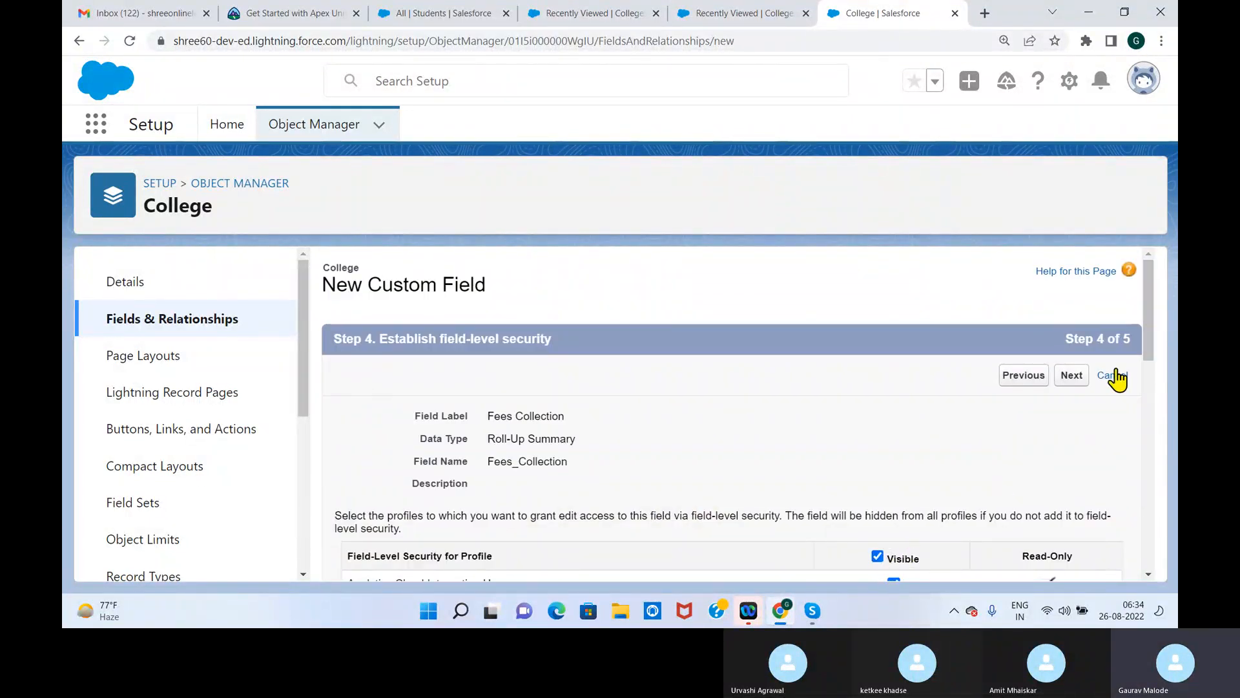
left_click_drag(1148, 314, 1144, 522)
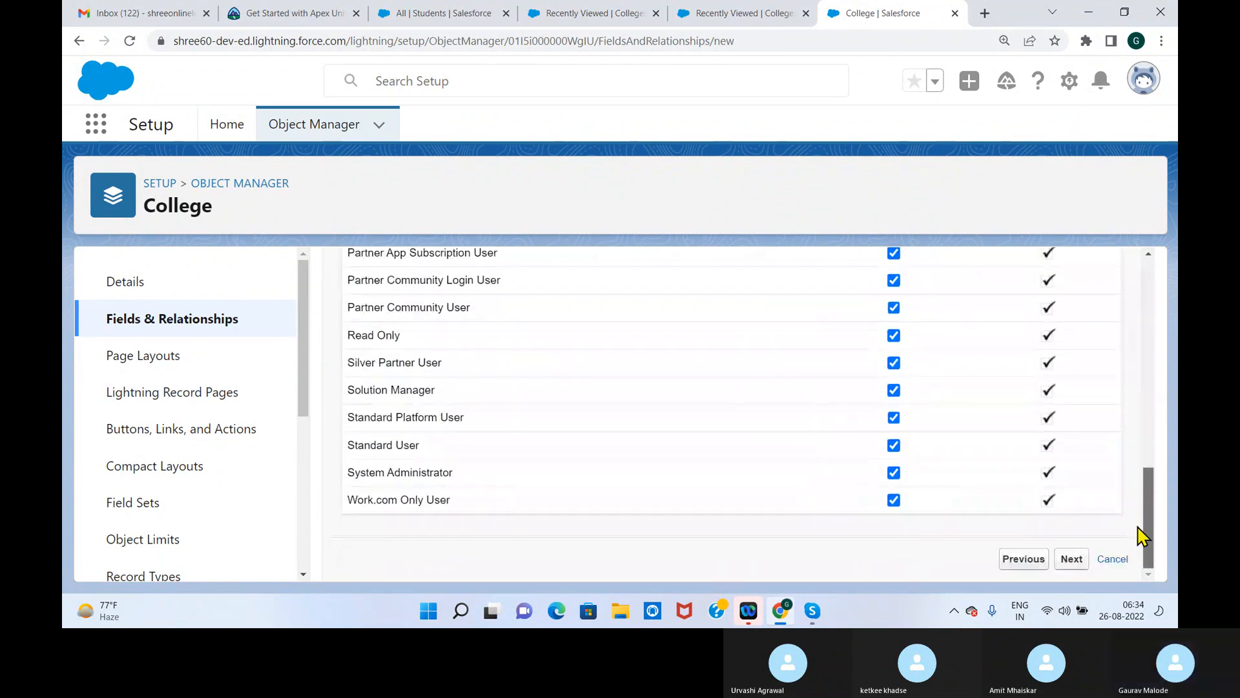
left_click(1072, 560)
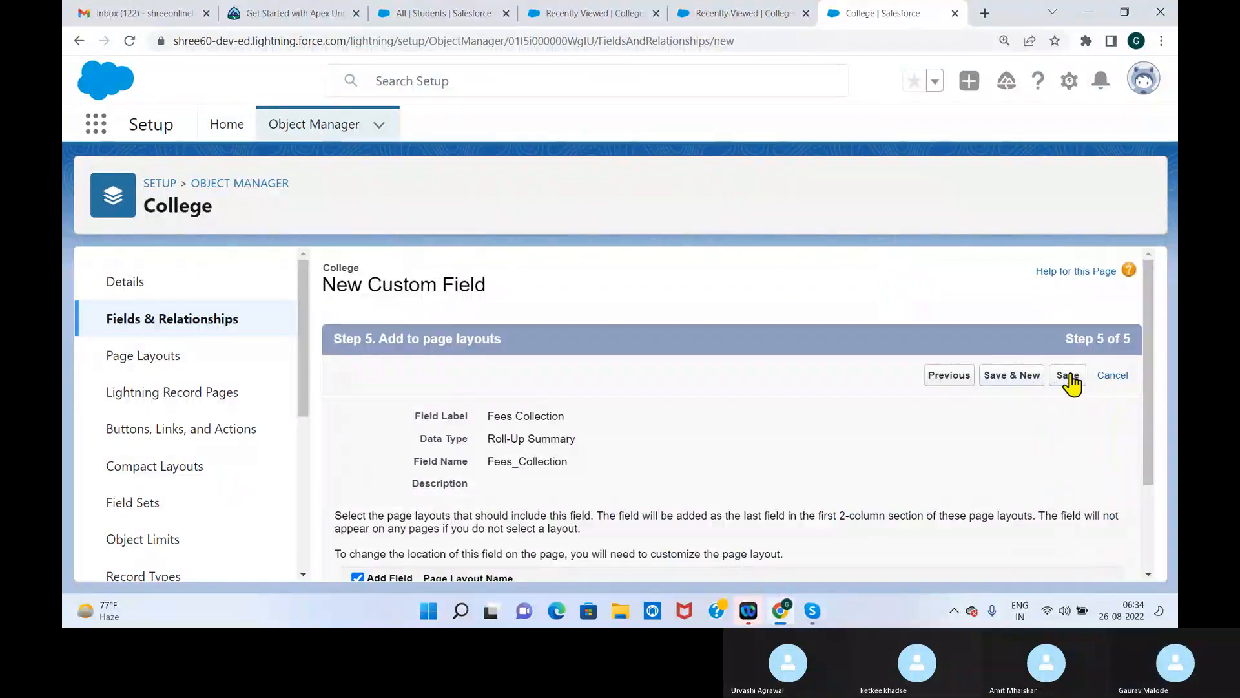
scroll(1111, 388, "down", 2)
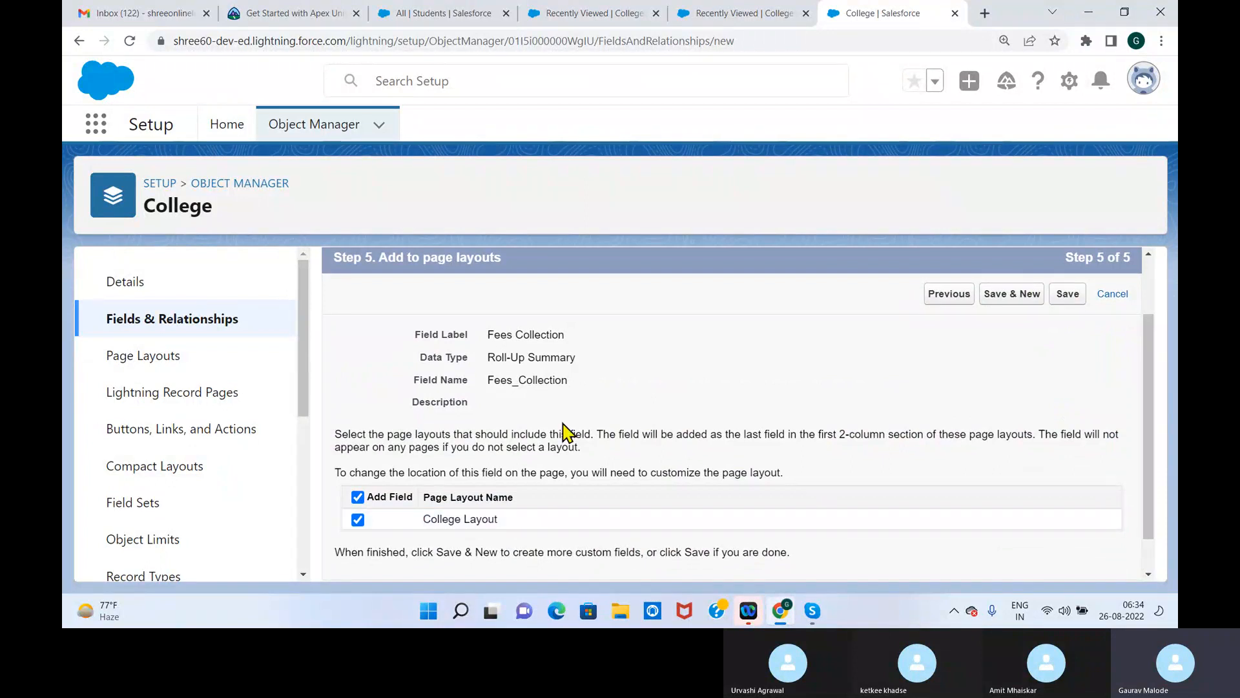
left_click_drag(487, 380, 608, 387)
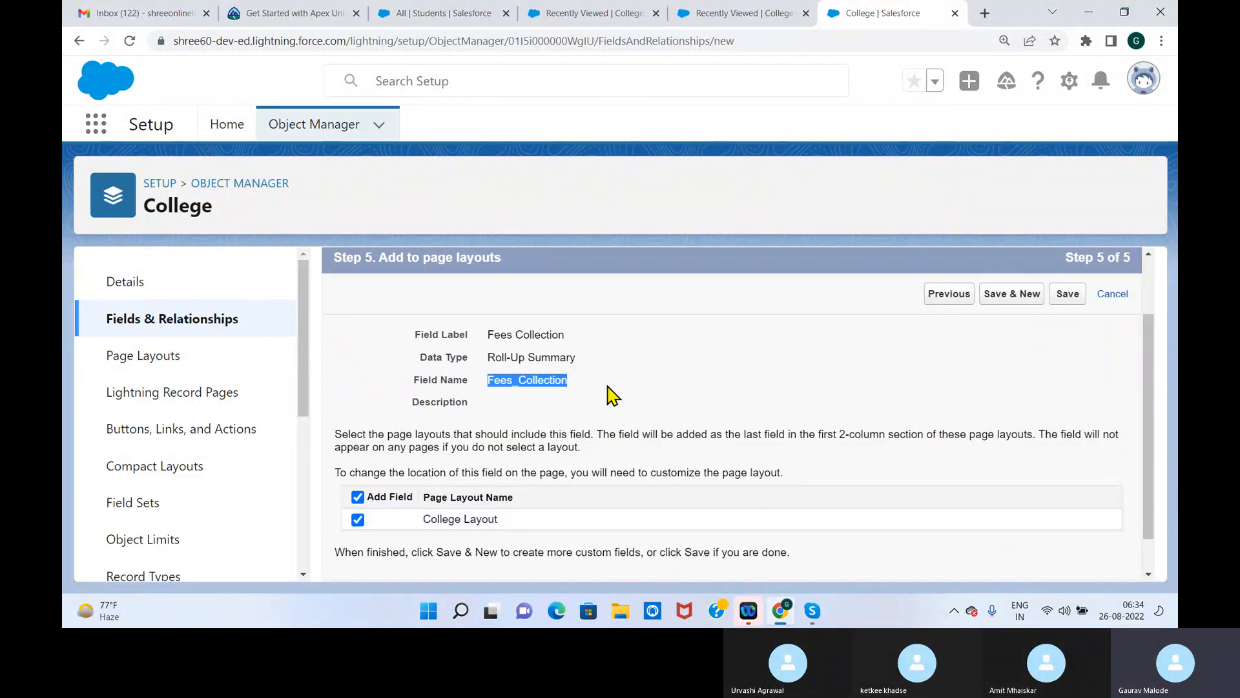
left_click(1072, 301)
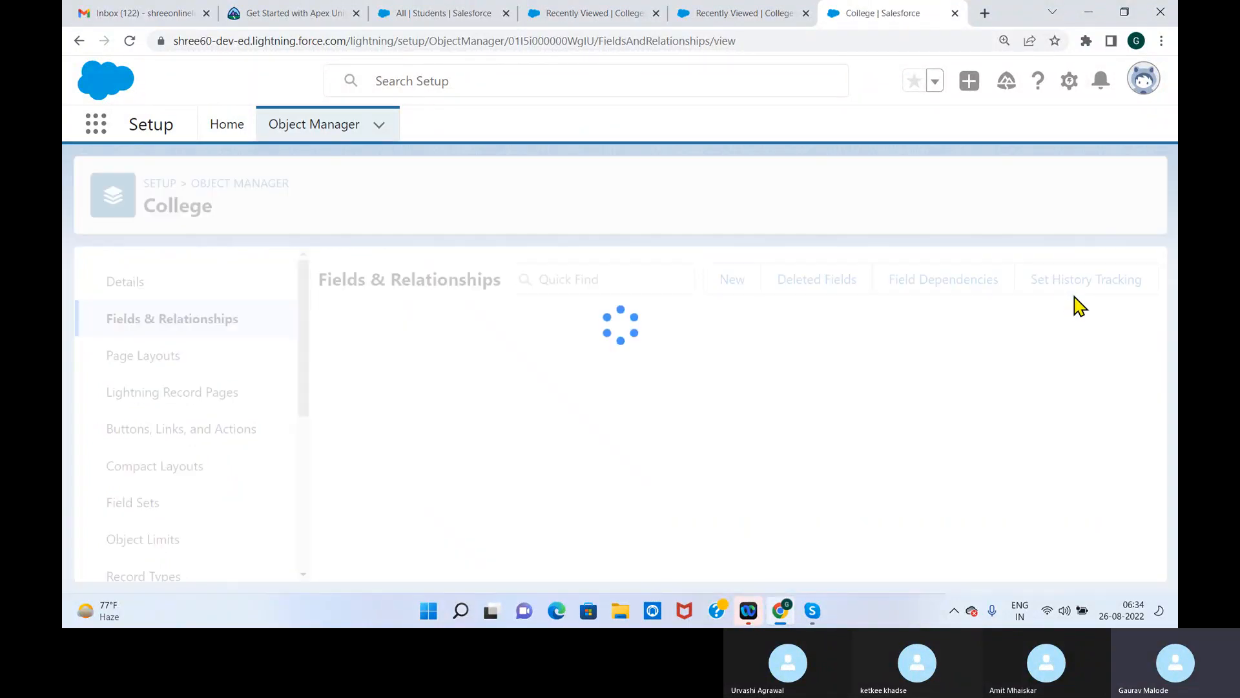
Return to the Colleges list in its browser tab and show the All list view
left_click(711, 13)
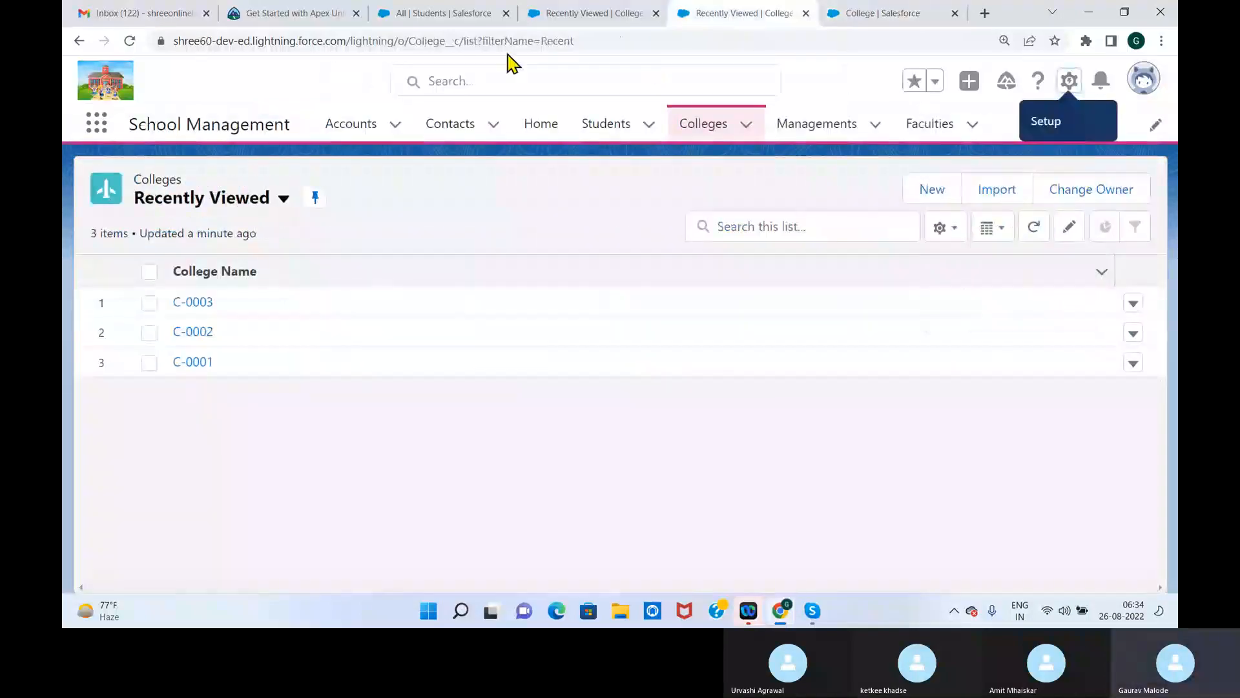
left_click(282, 198)
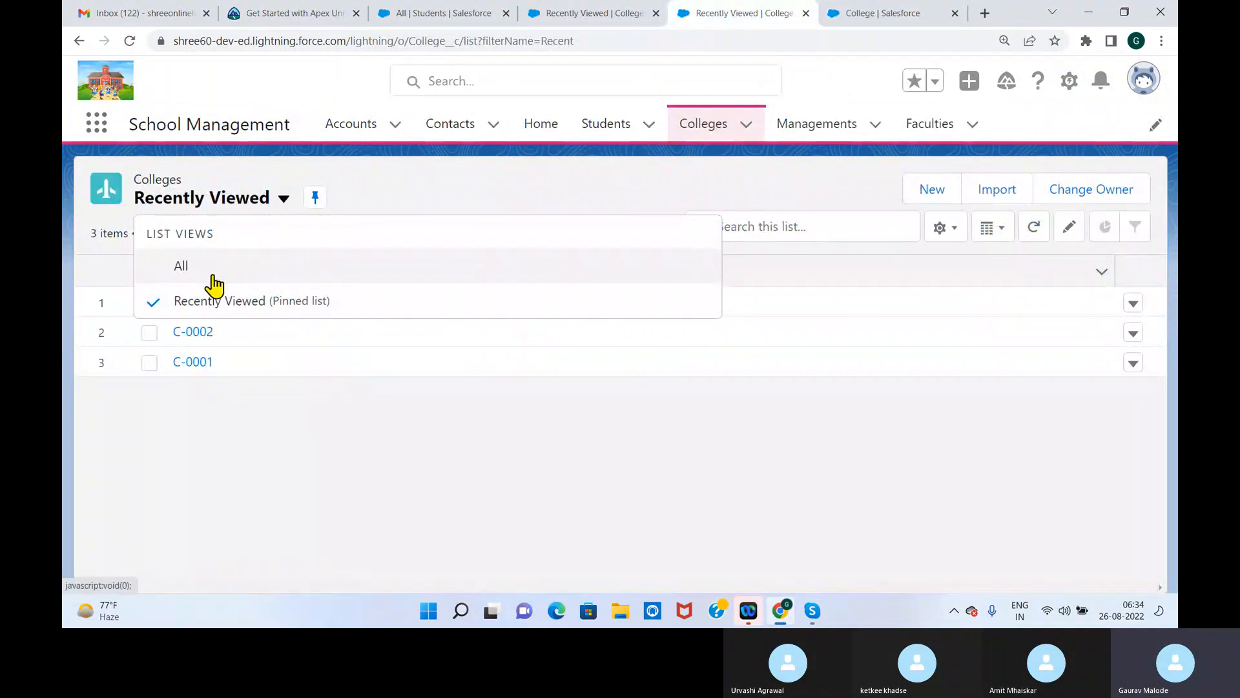
left_click(188, 270)
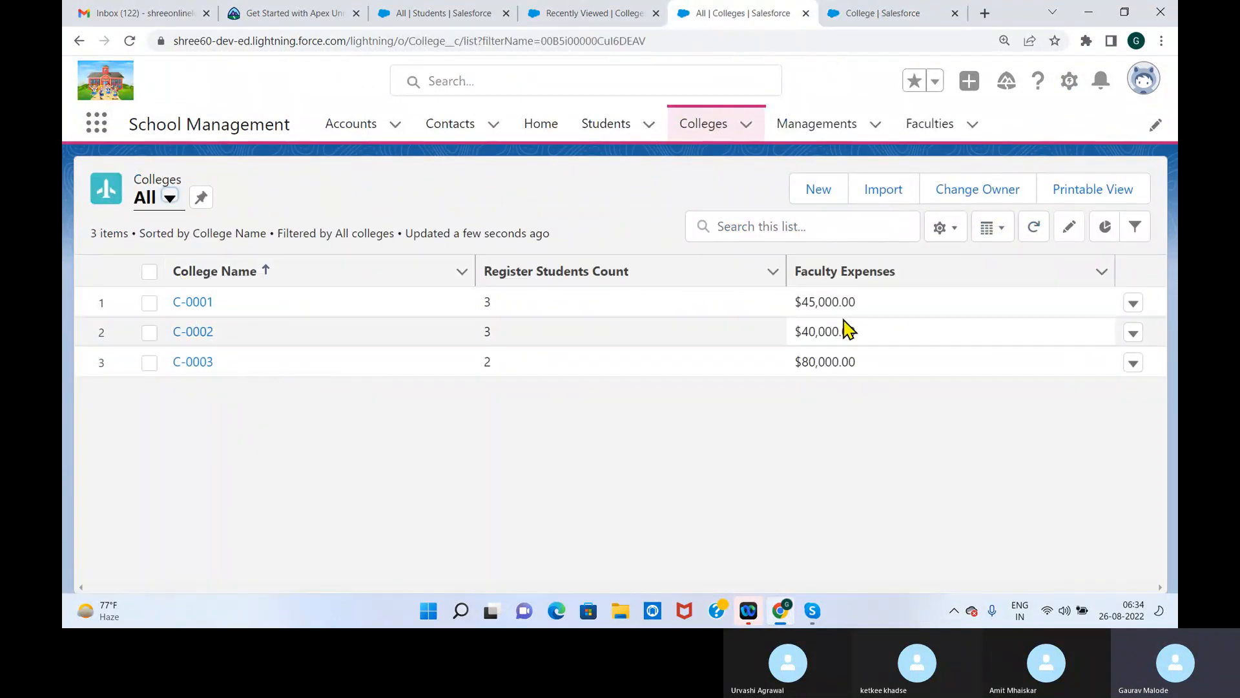
Add Fees Collection to the All list view's visible fields, place it before Faculty Expenses, and save
left_click(945, 226)
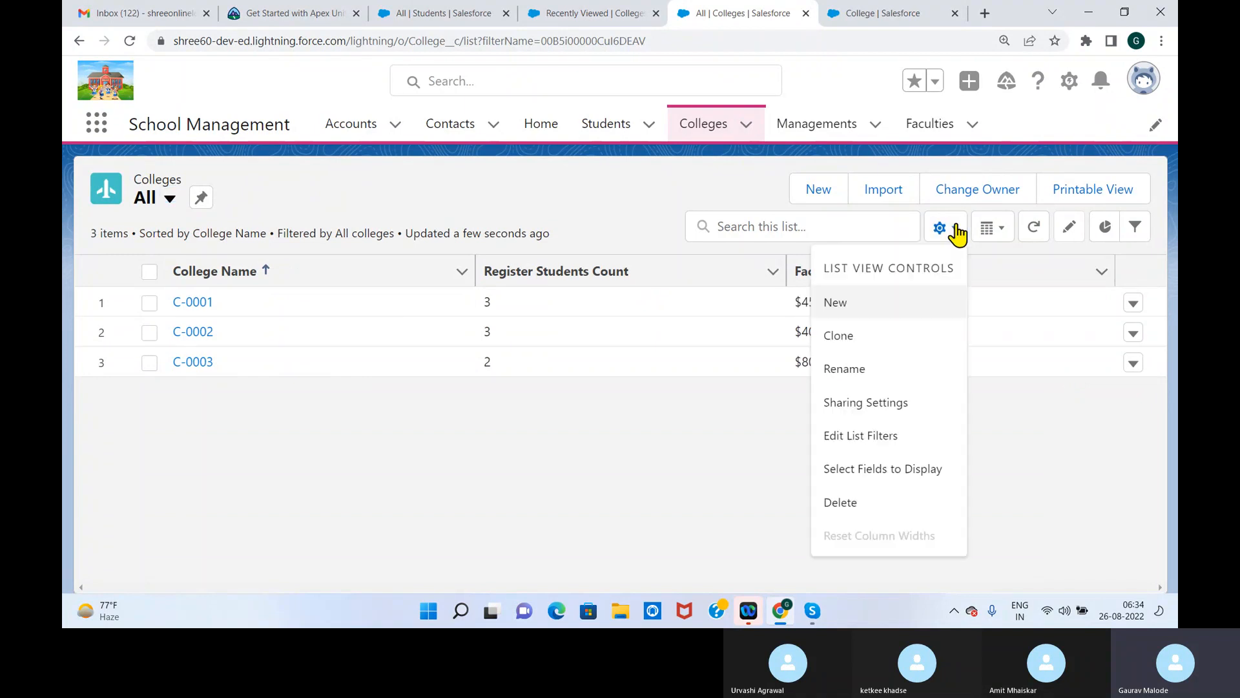
left_click(875, 482)
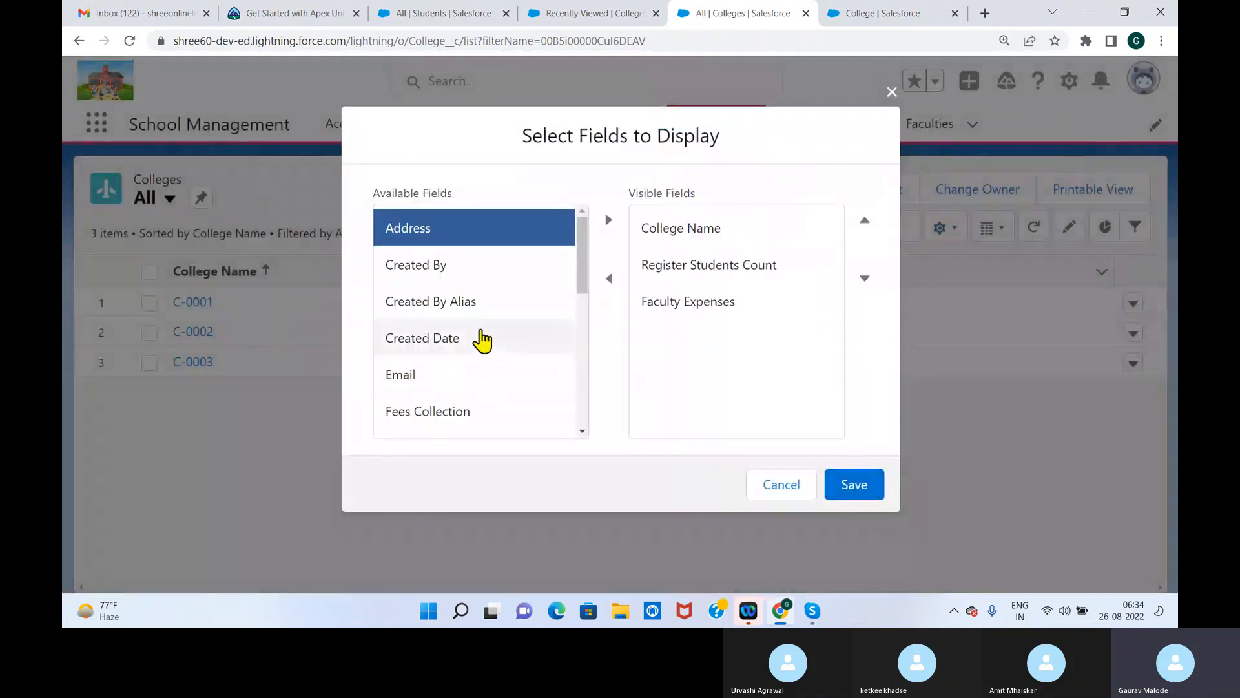
left_click_drag(584, 277, 585, 332)
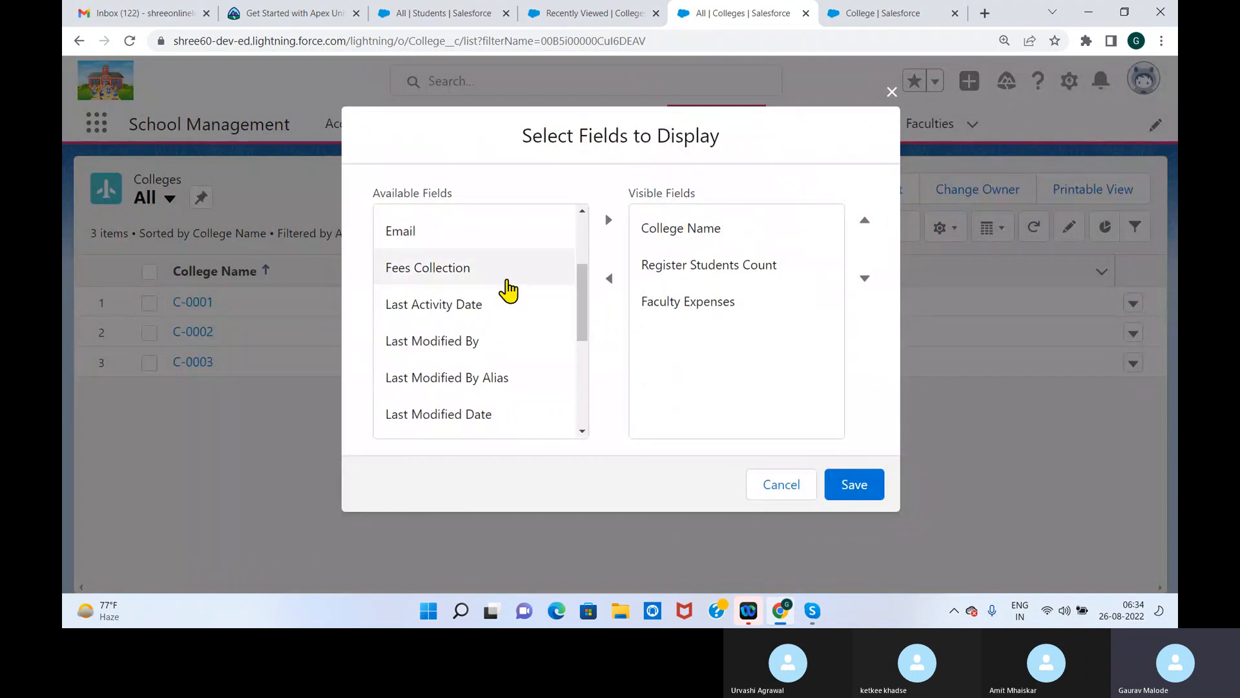
left_click(461, 270)
left_click(608, 221)
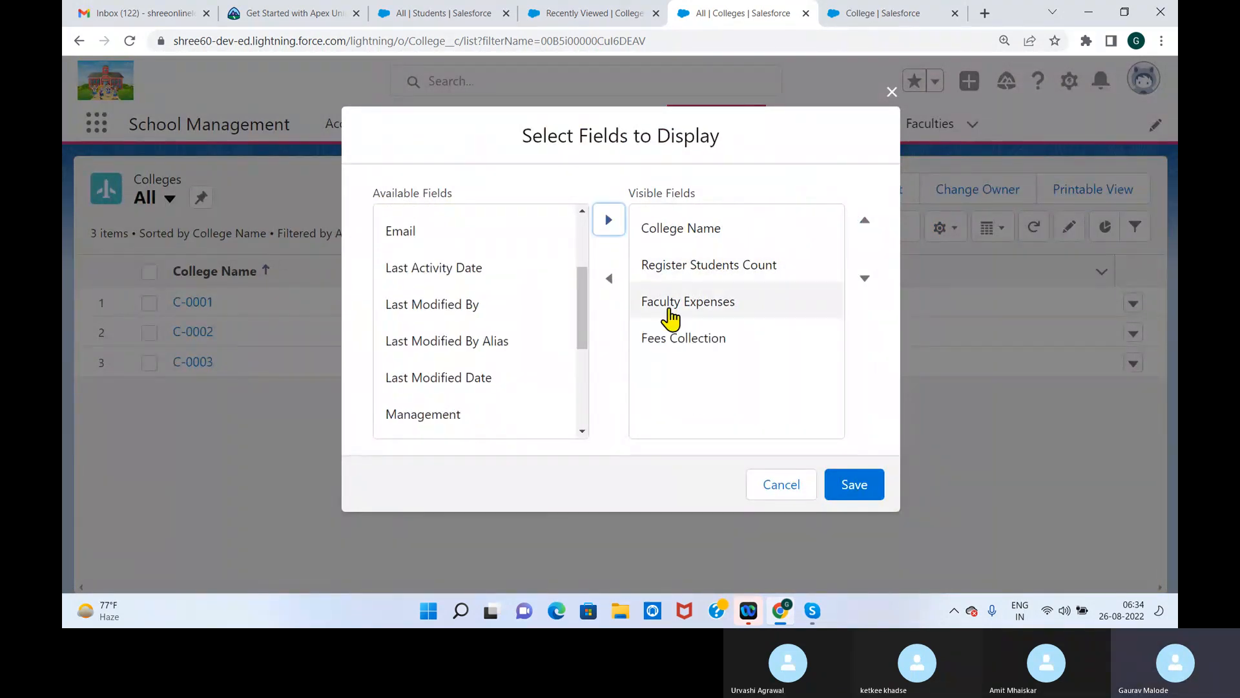
left_click(682, 344)
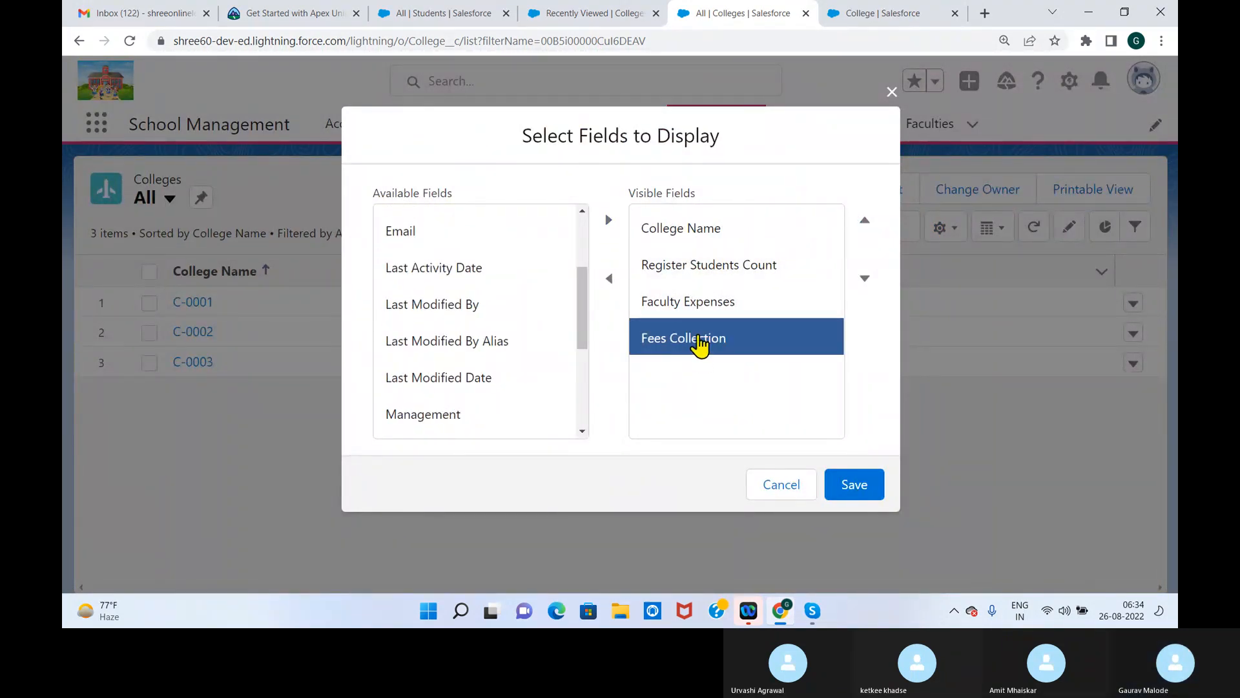
left_click(865, 223)
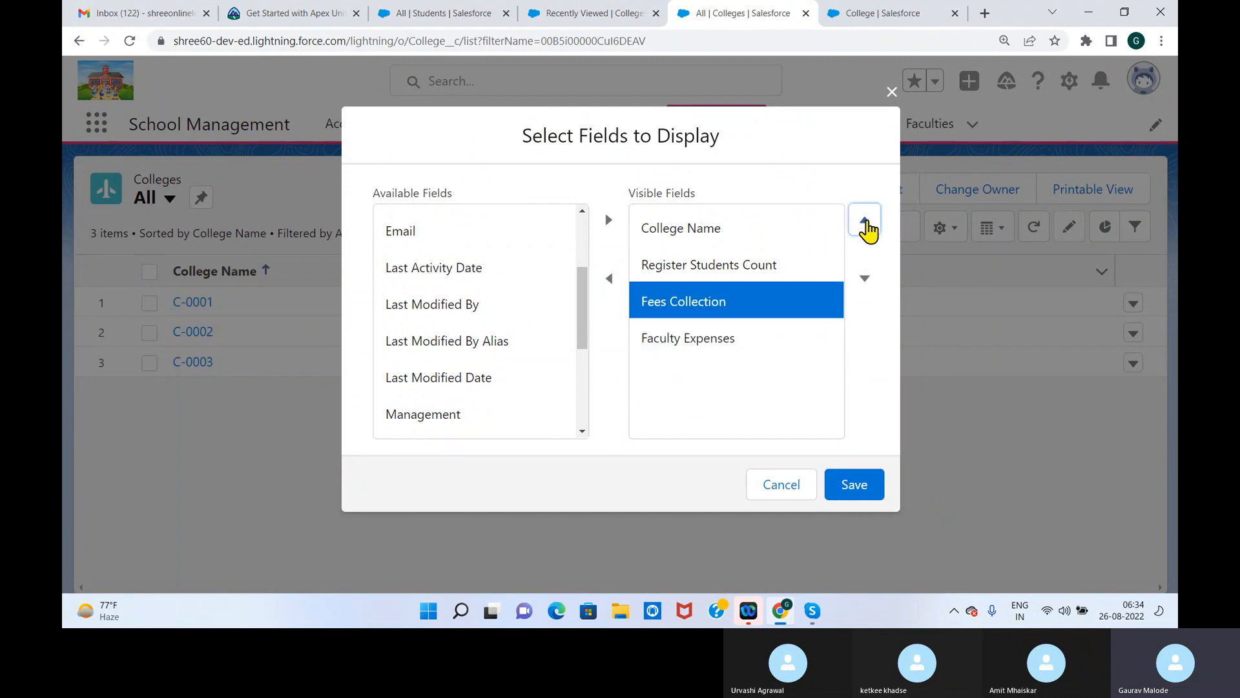
left_click(853, 486)
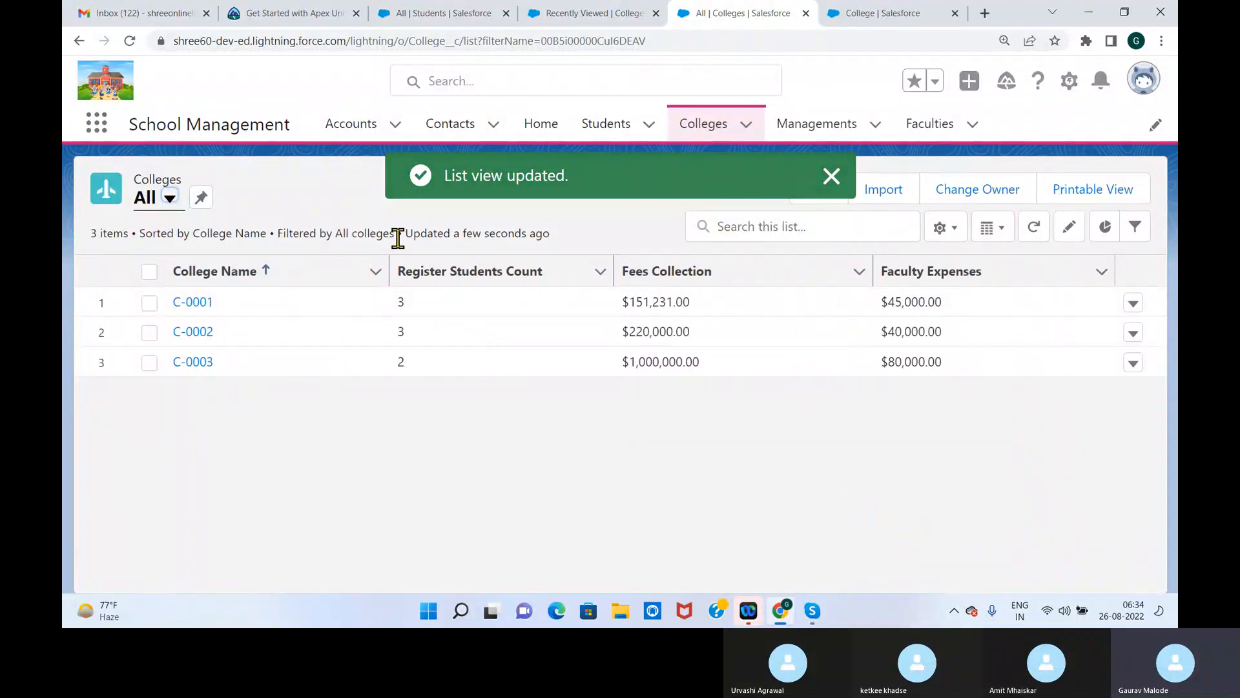
Compare the Fees Collection and Faculty Expenses amounts of colleges C-0001, C-0002 and C-0003
left_click_drag(696, 306, 633, 301)
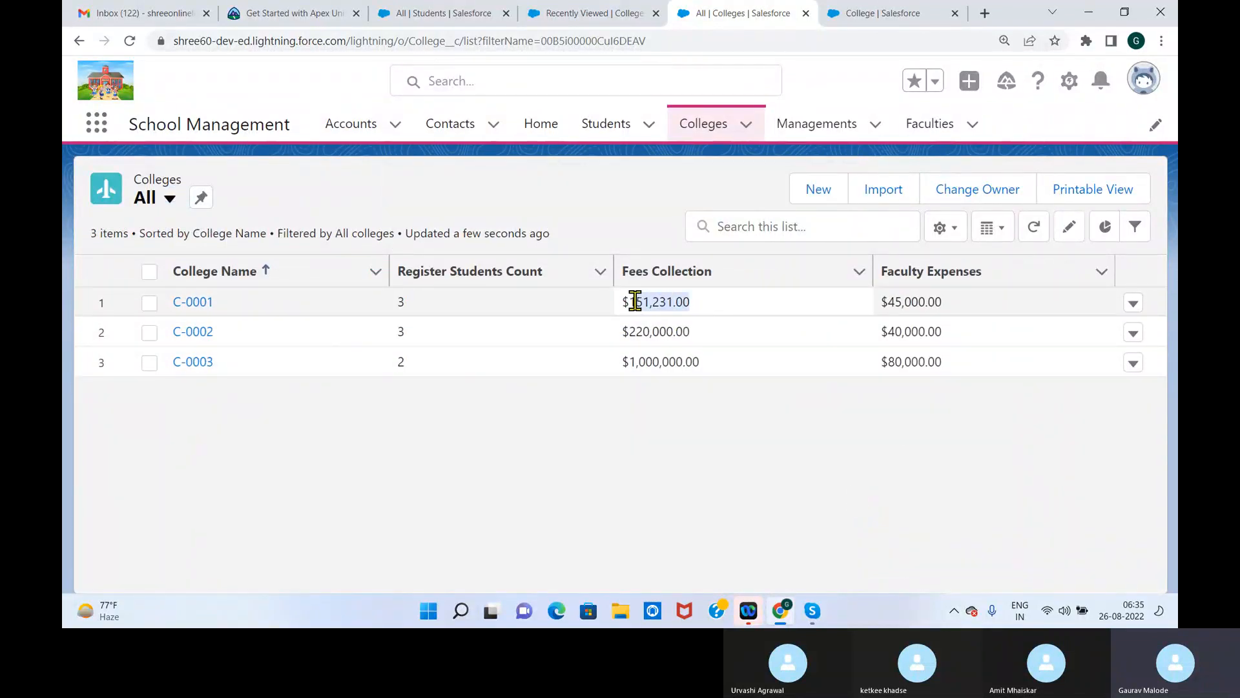
left_click_drag(947, 306, 895, 301)
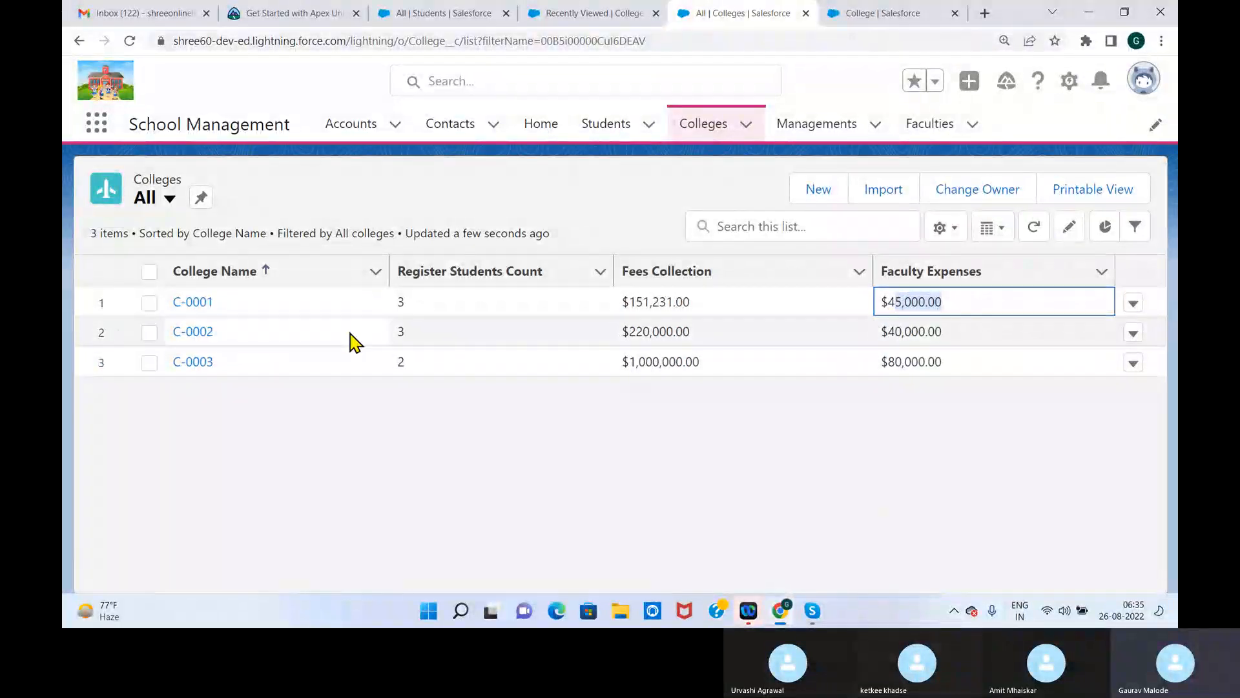
left_click_drag(694, 332, 630, 332)
left_click_drag(944, 332, 877, 330)
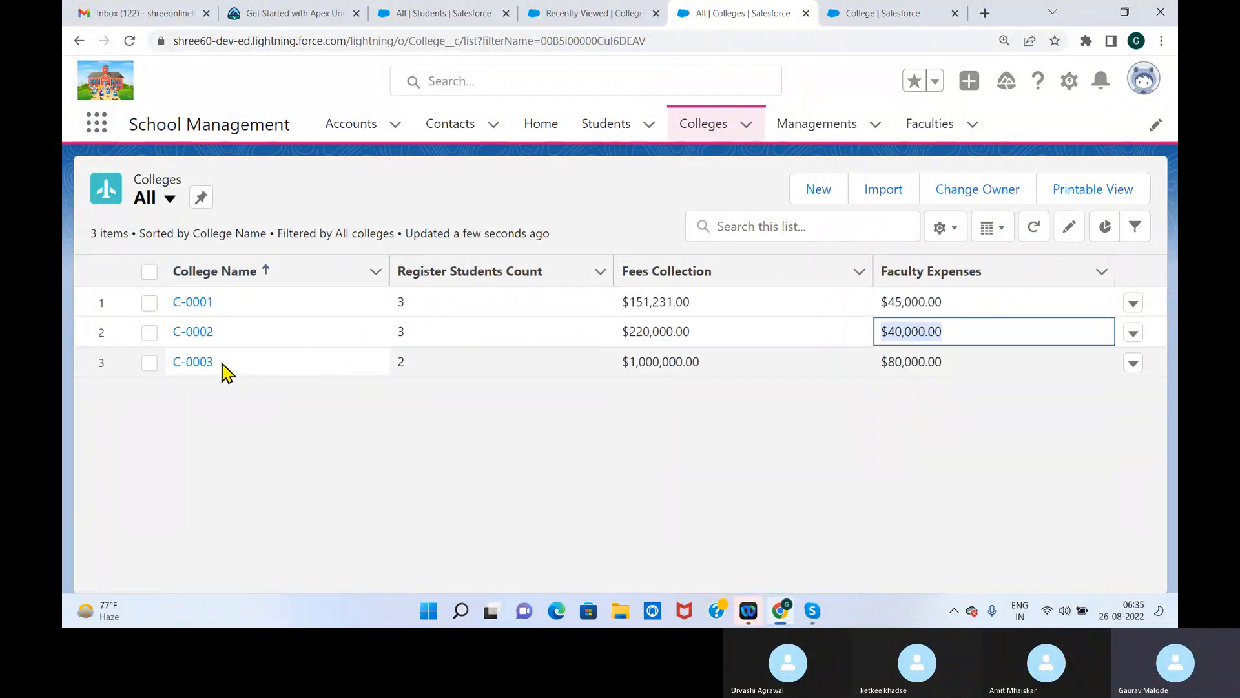
left_click_drag(221, 372, 178, 367)
left_click_drag(708, 369, 619, 368)
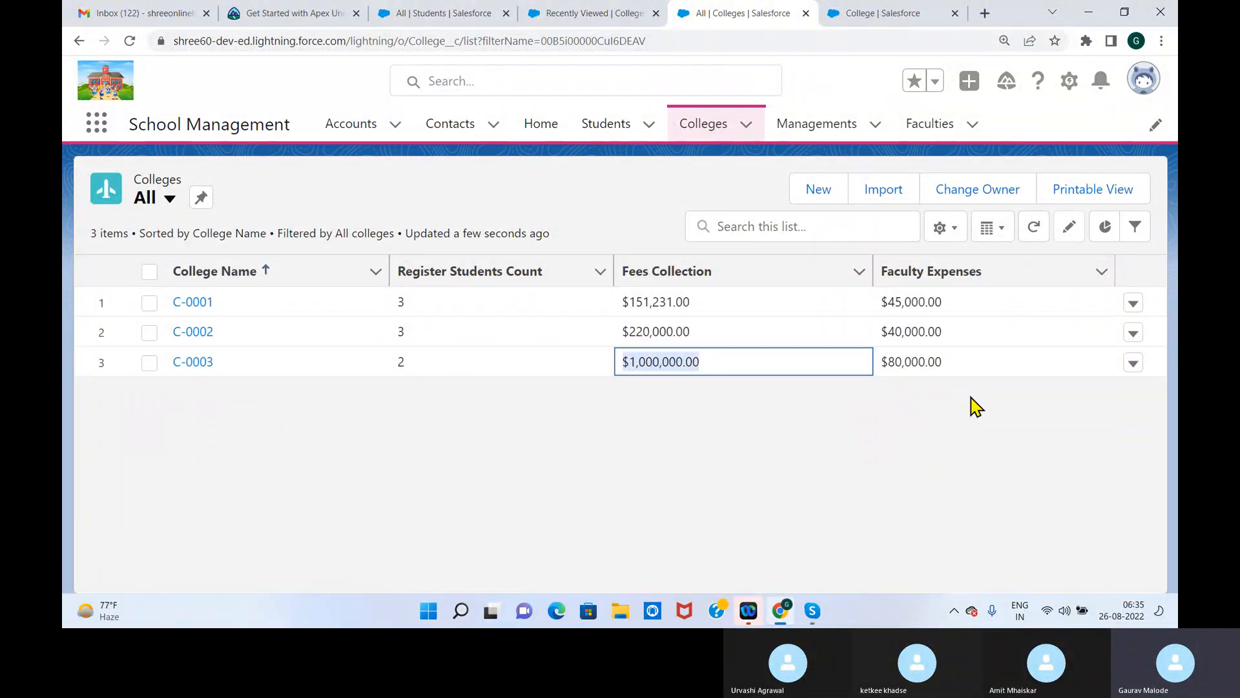
left_click_drag(950, 368, 883, 359)
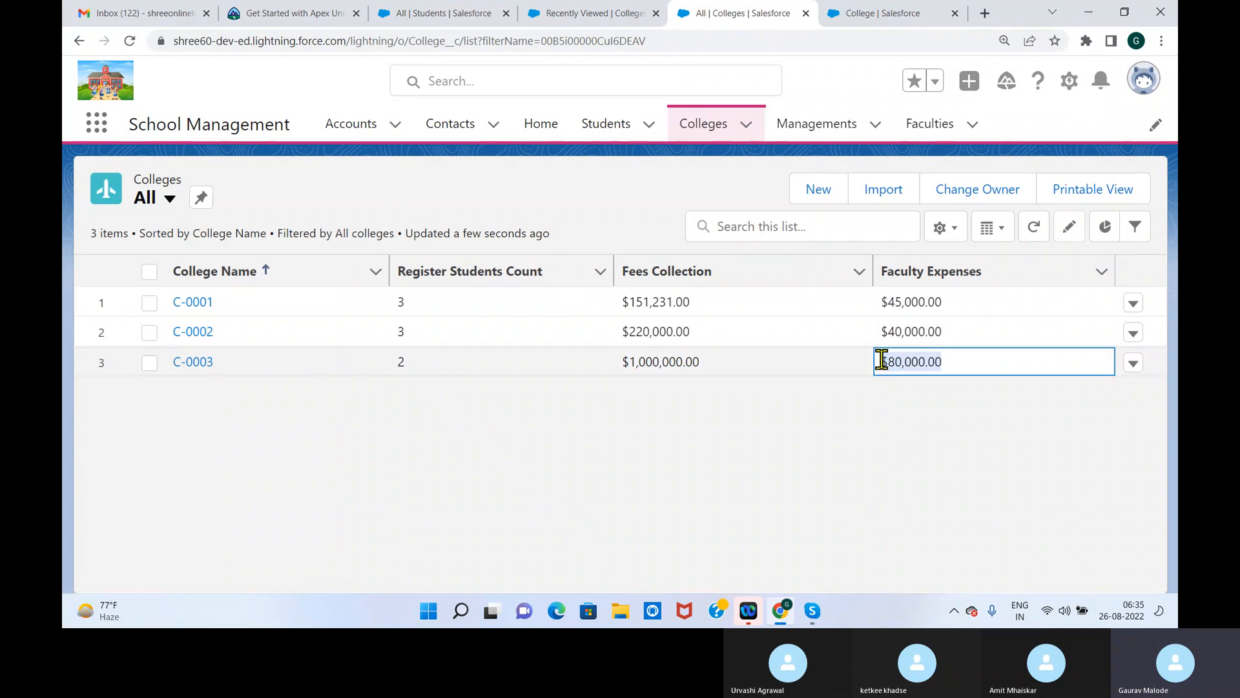